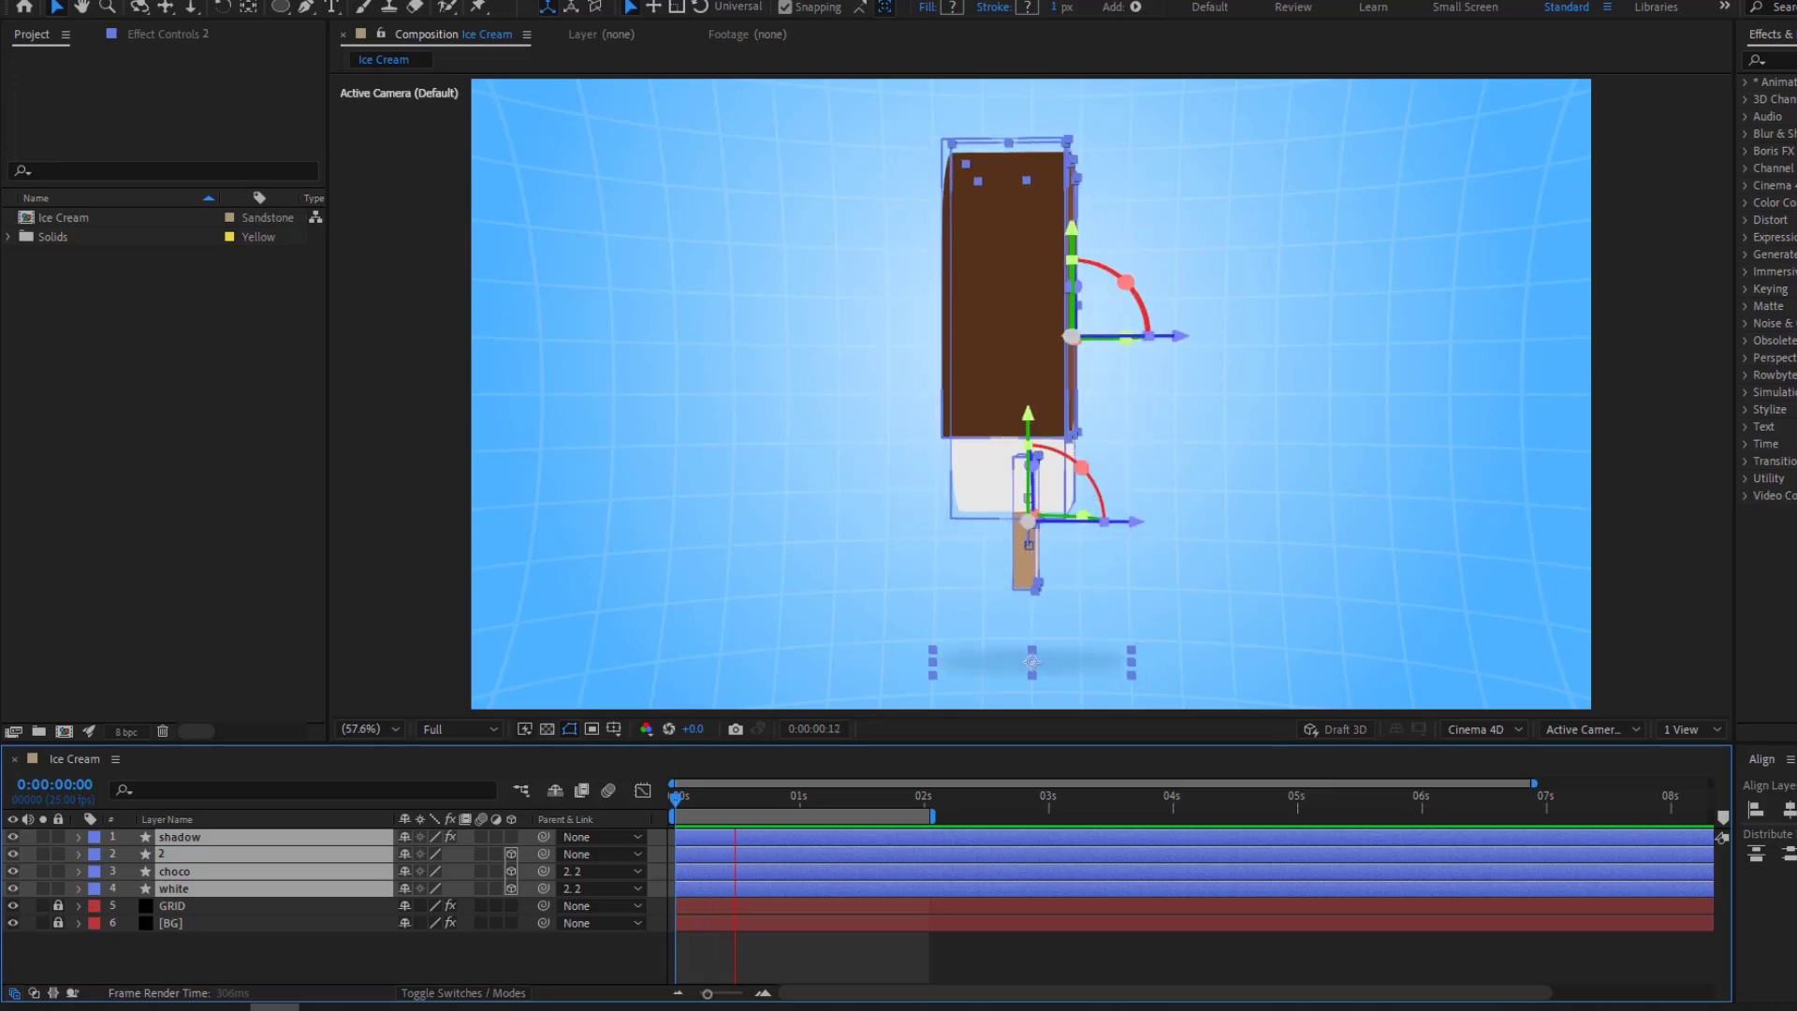
# Step: Preview the finished popsicle animation in a maximized viewer, then restore the workspace
pyautogui.press('`')
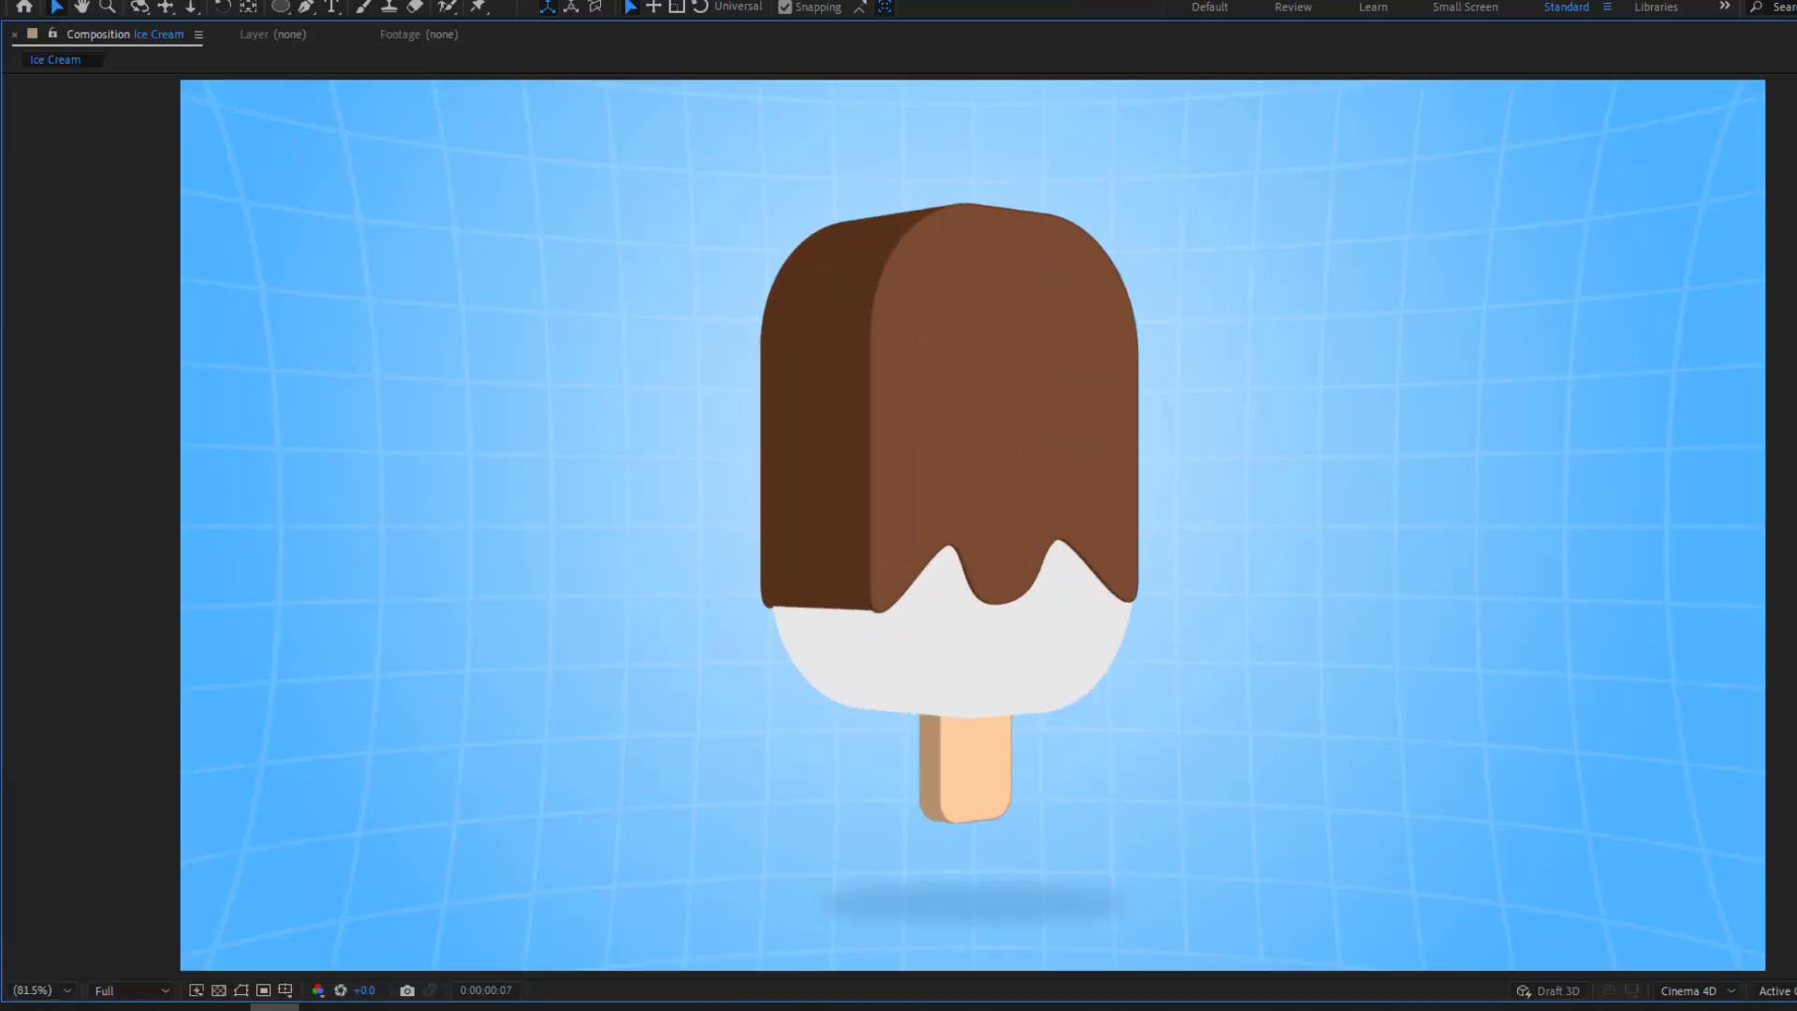
pyautogui.press('`')
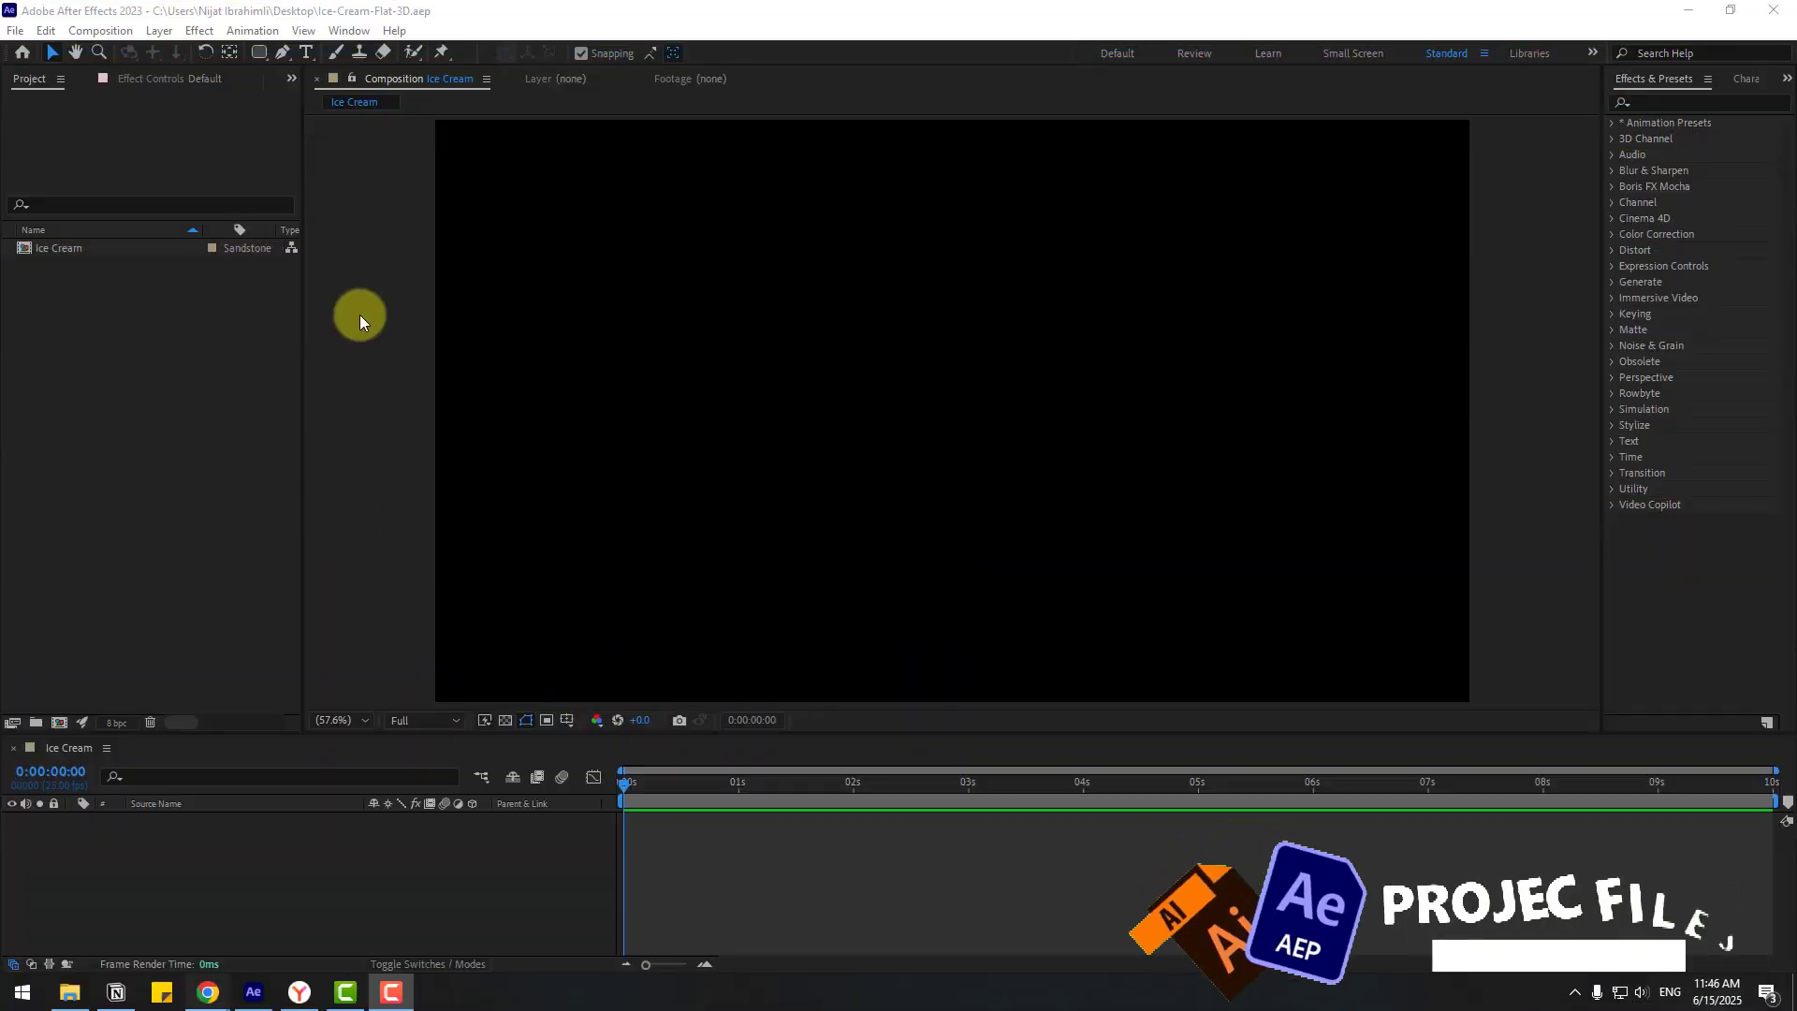
# Step: Draw a tall rounded-rectangle popsicle body and rename its layer to 1
pyautogui.click(260, 53)
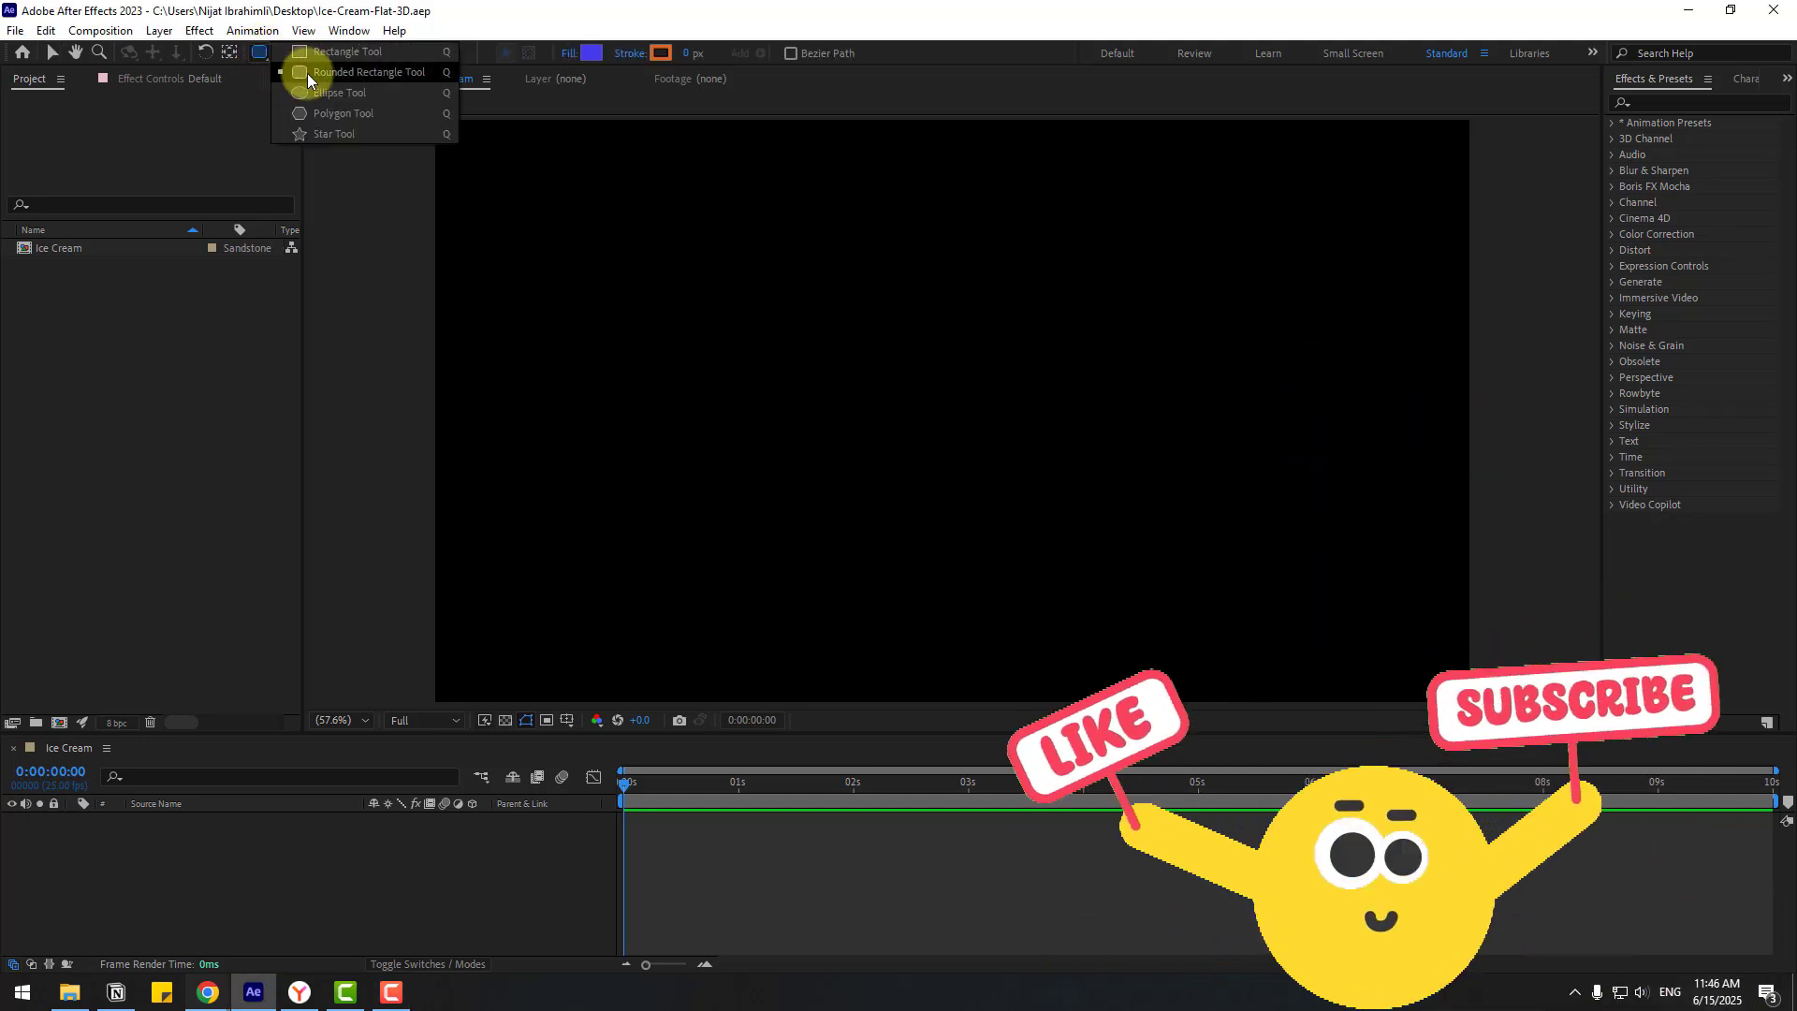
pyautogui.click(378, 75)
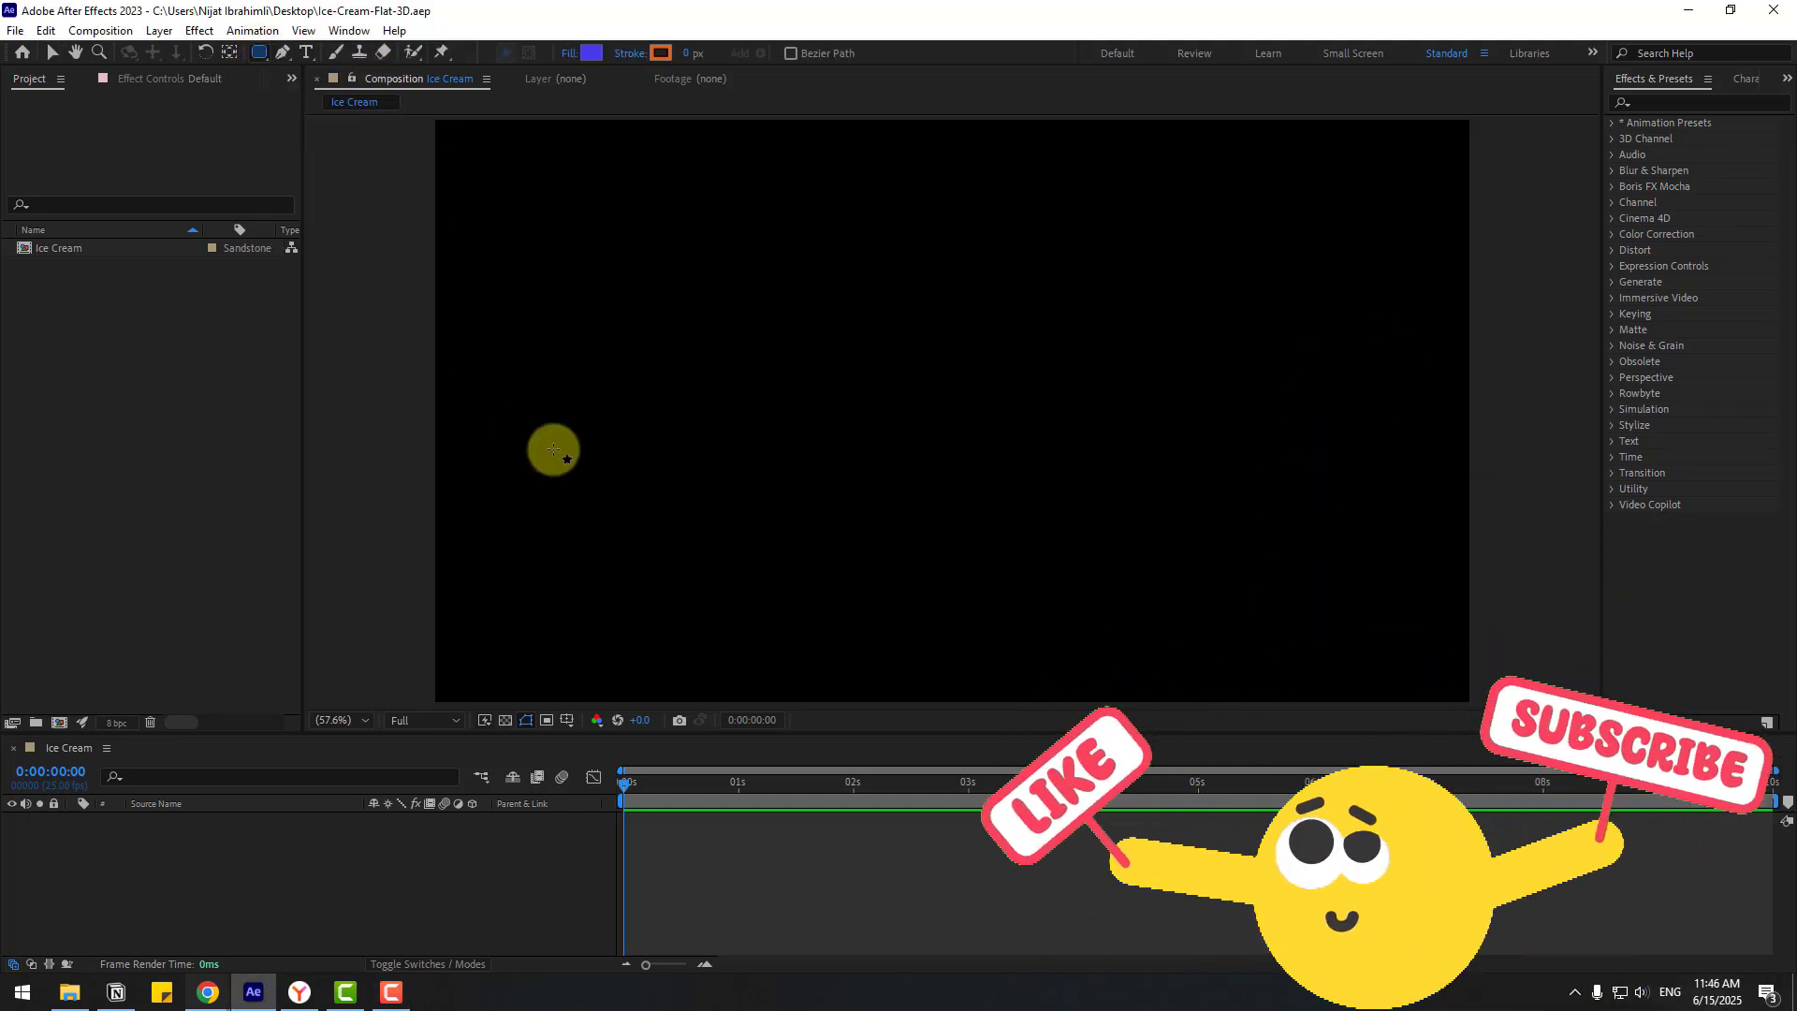
pyautogui.moveTo(831, 251); pyautogui.dragTo(993, 472)
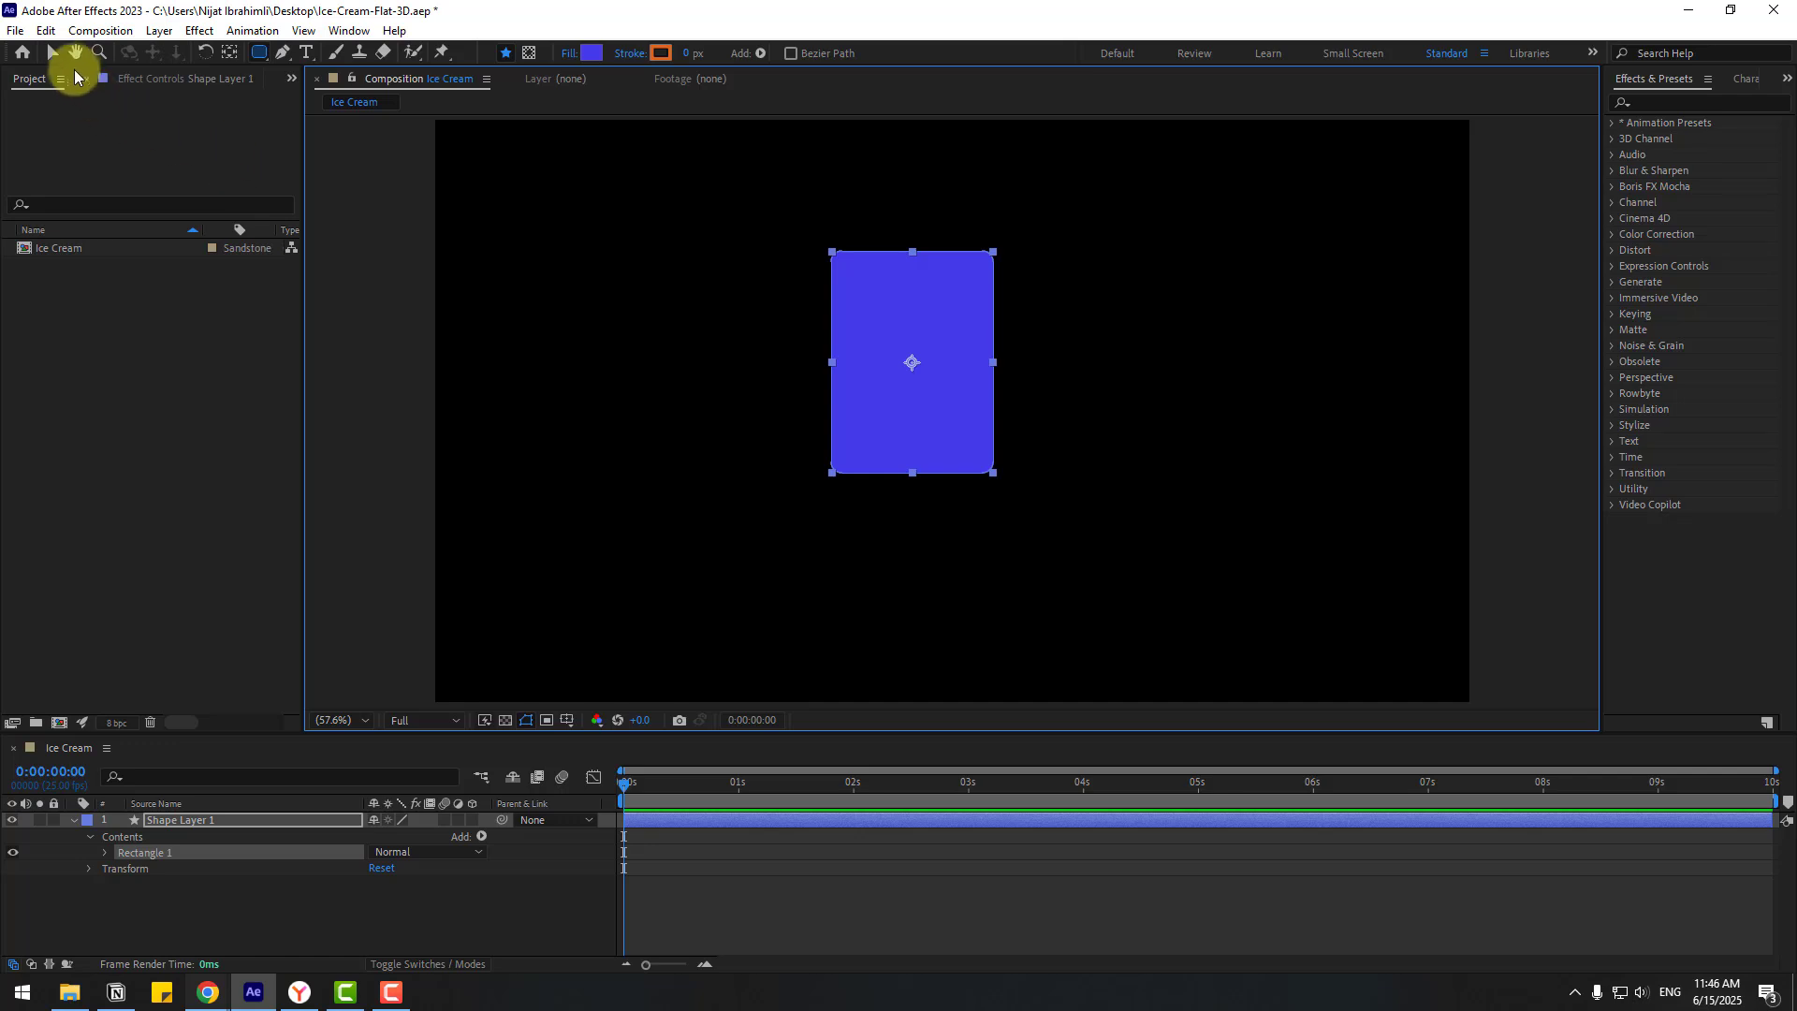
pyautogui.click(60, 58)
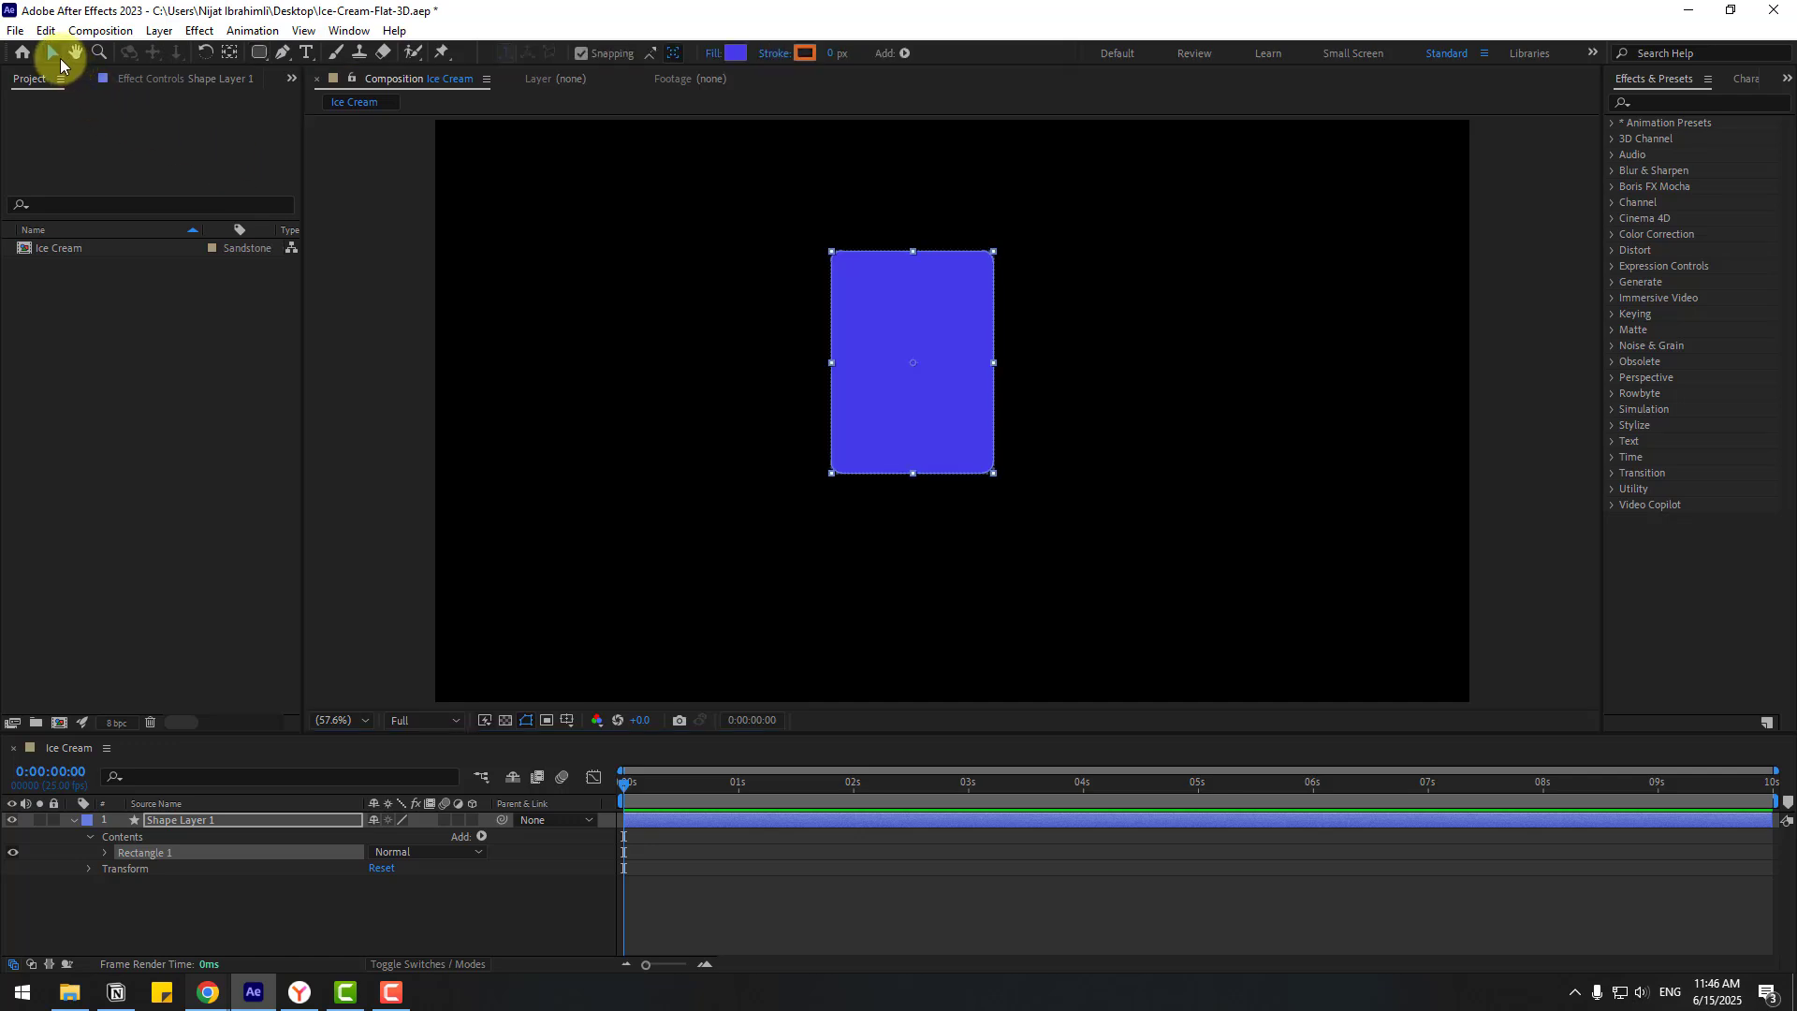
pyautogui.click(202, 822)
pyautogui.press('Return')
pyautogui.write('1')
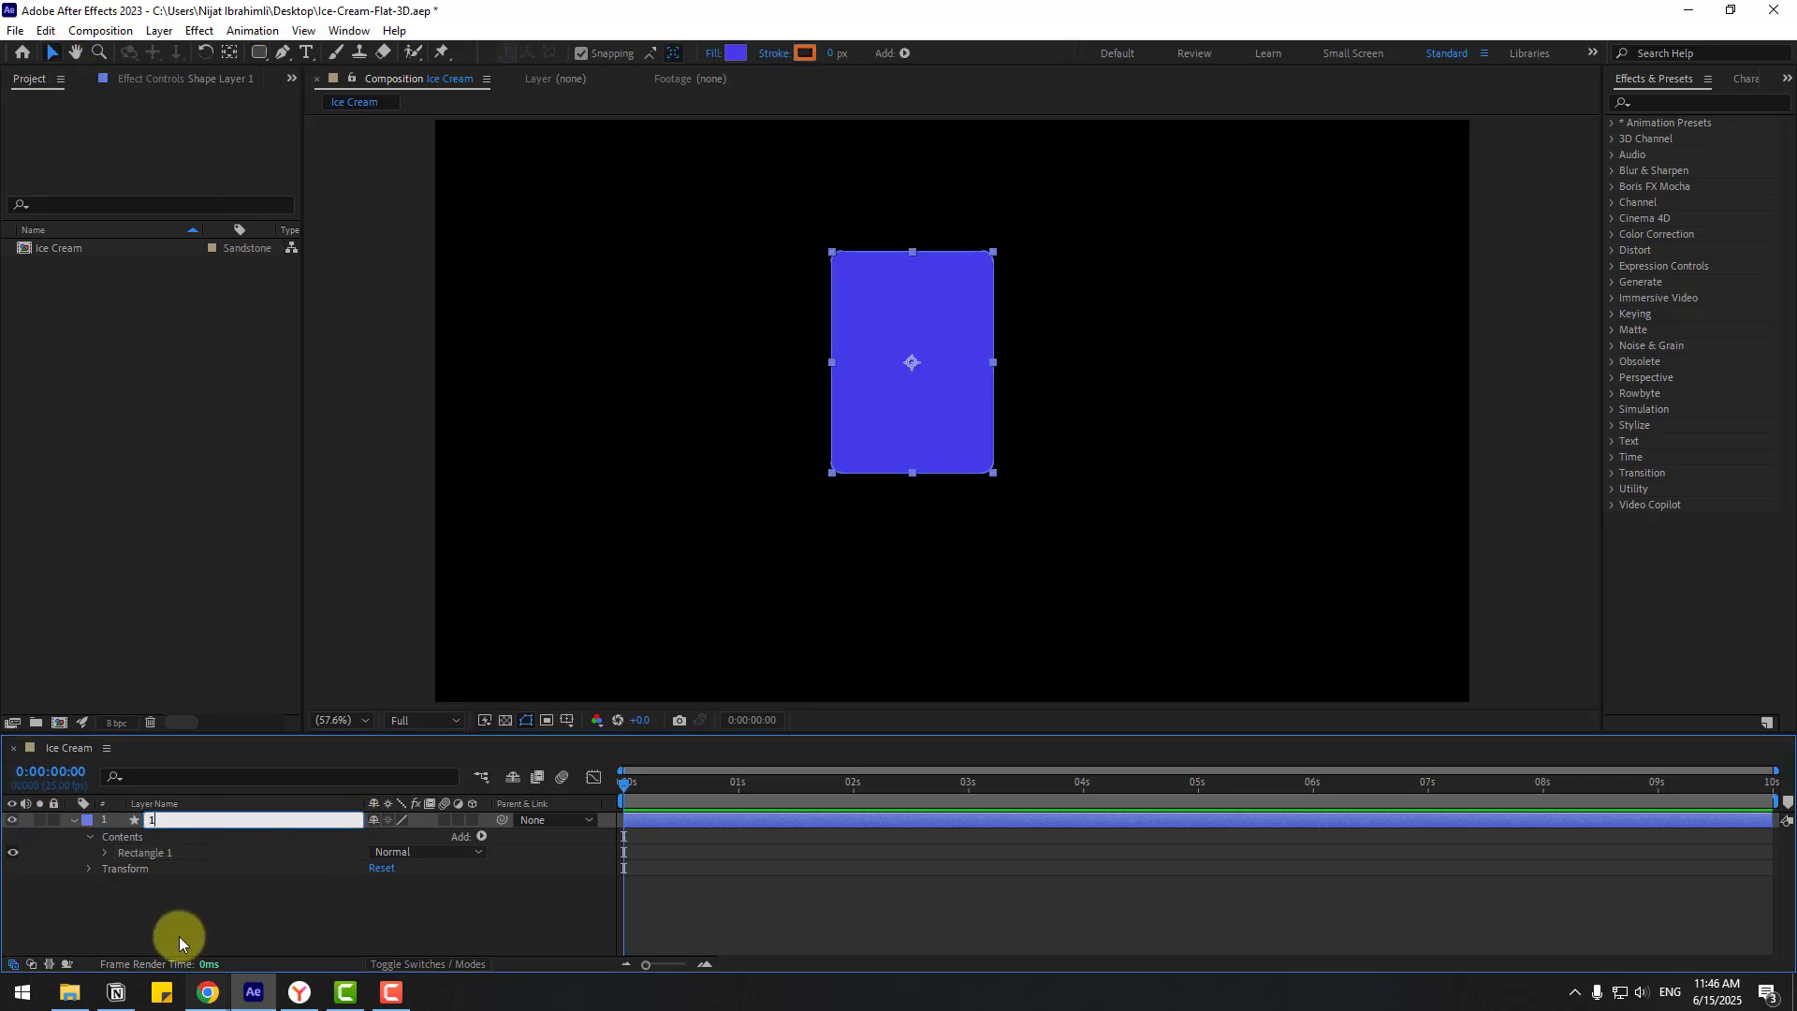
pyautogui.click(178, 936)
pyautogui.click(67, 822)
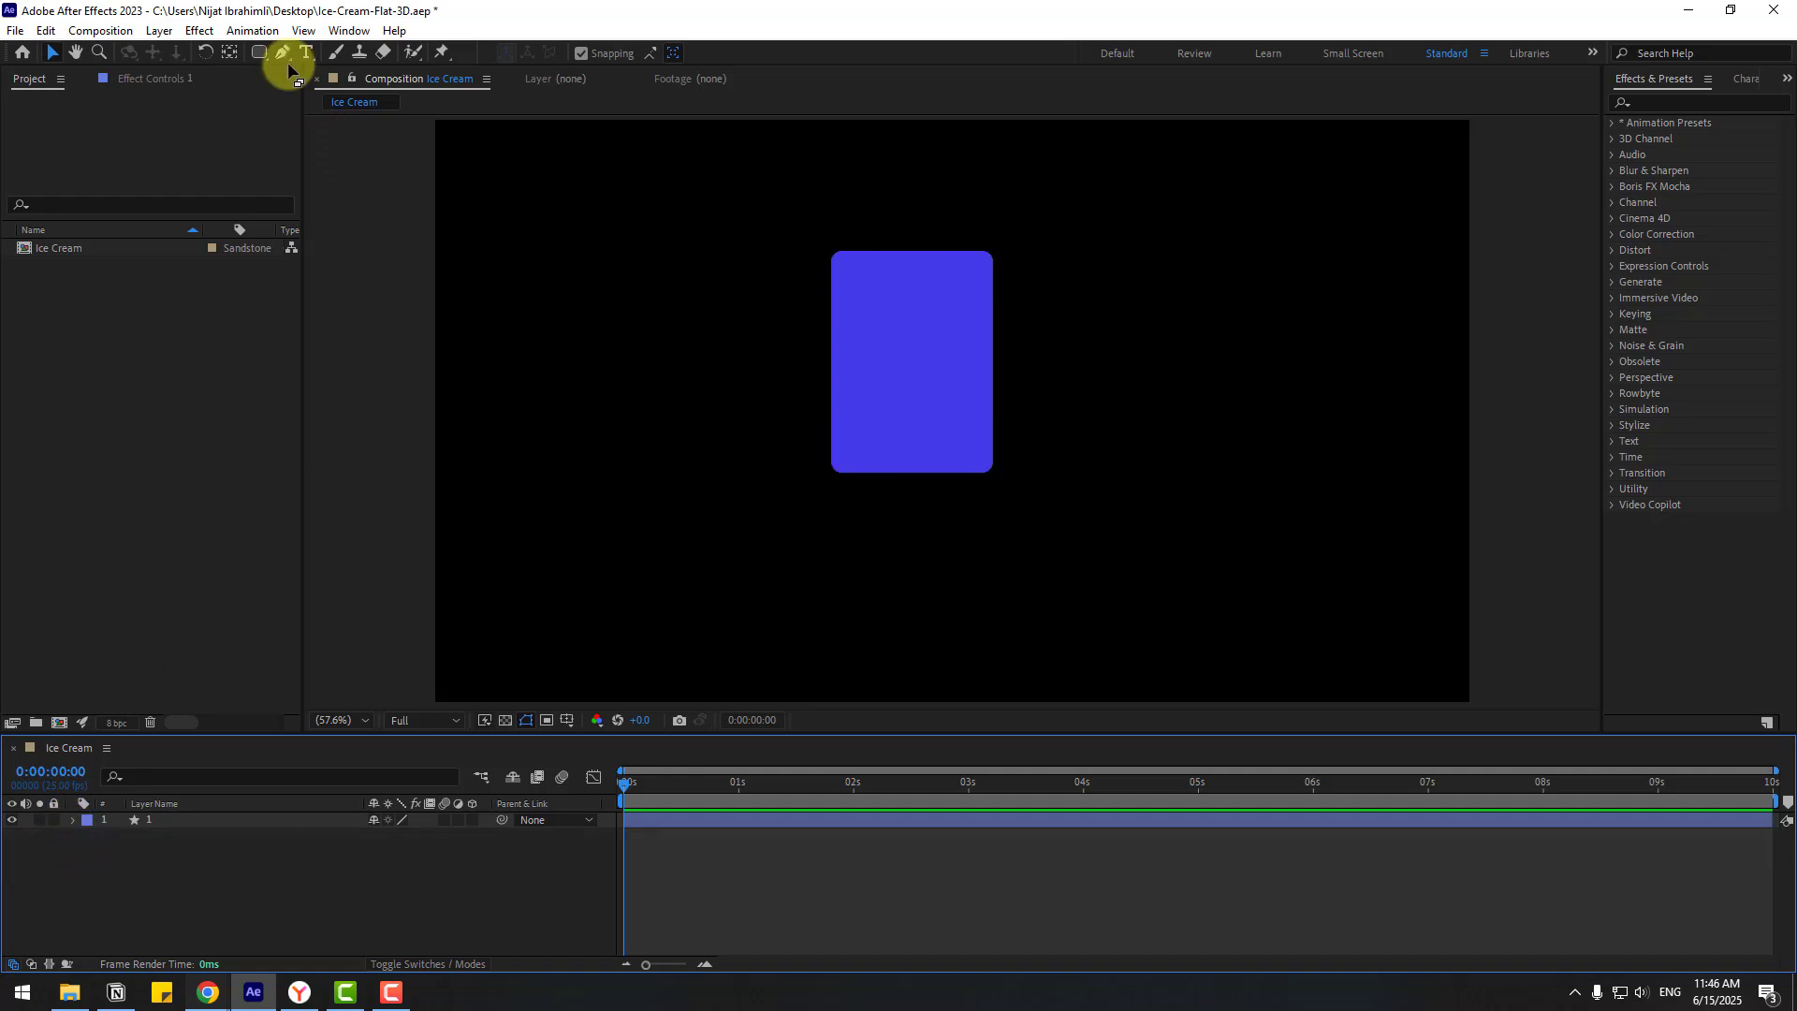
# Step: Draw a small stick rectangle below the body and select both shapes
pyautogui.click(261, 53)
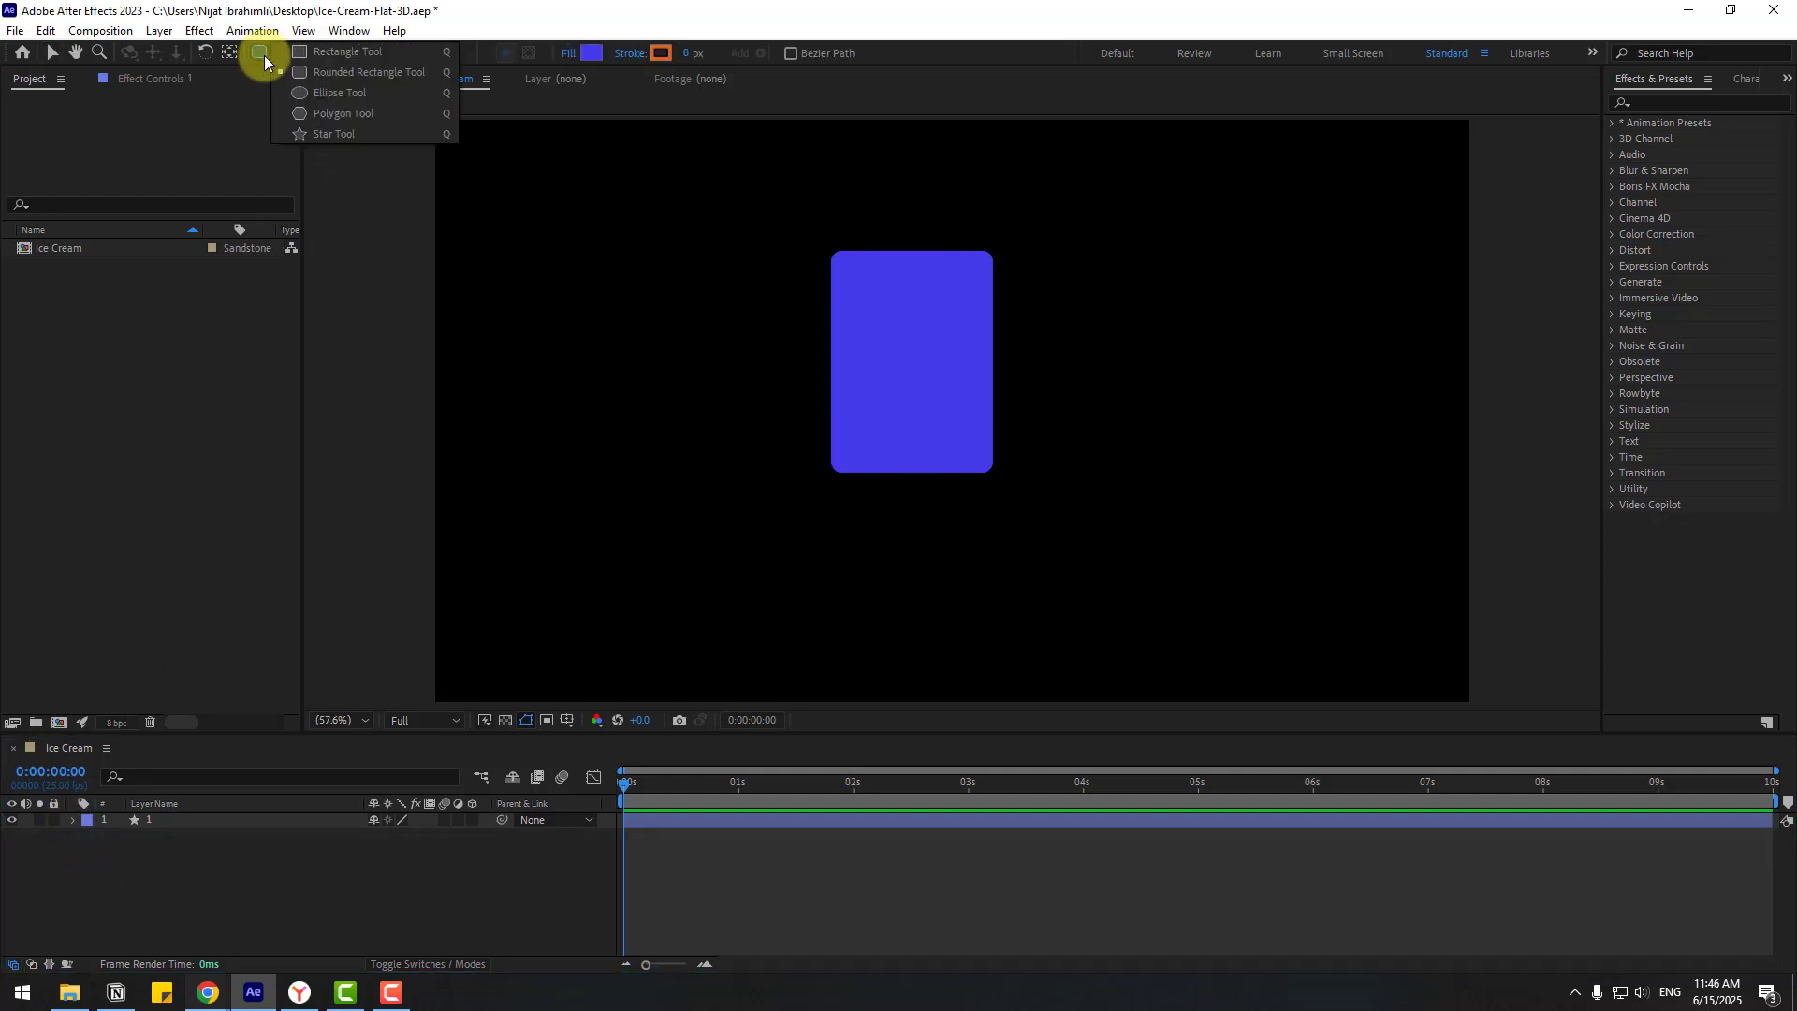
pyautogui.click(362, 72)
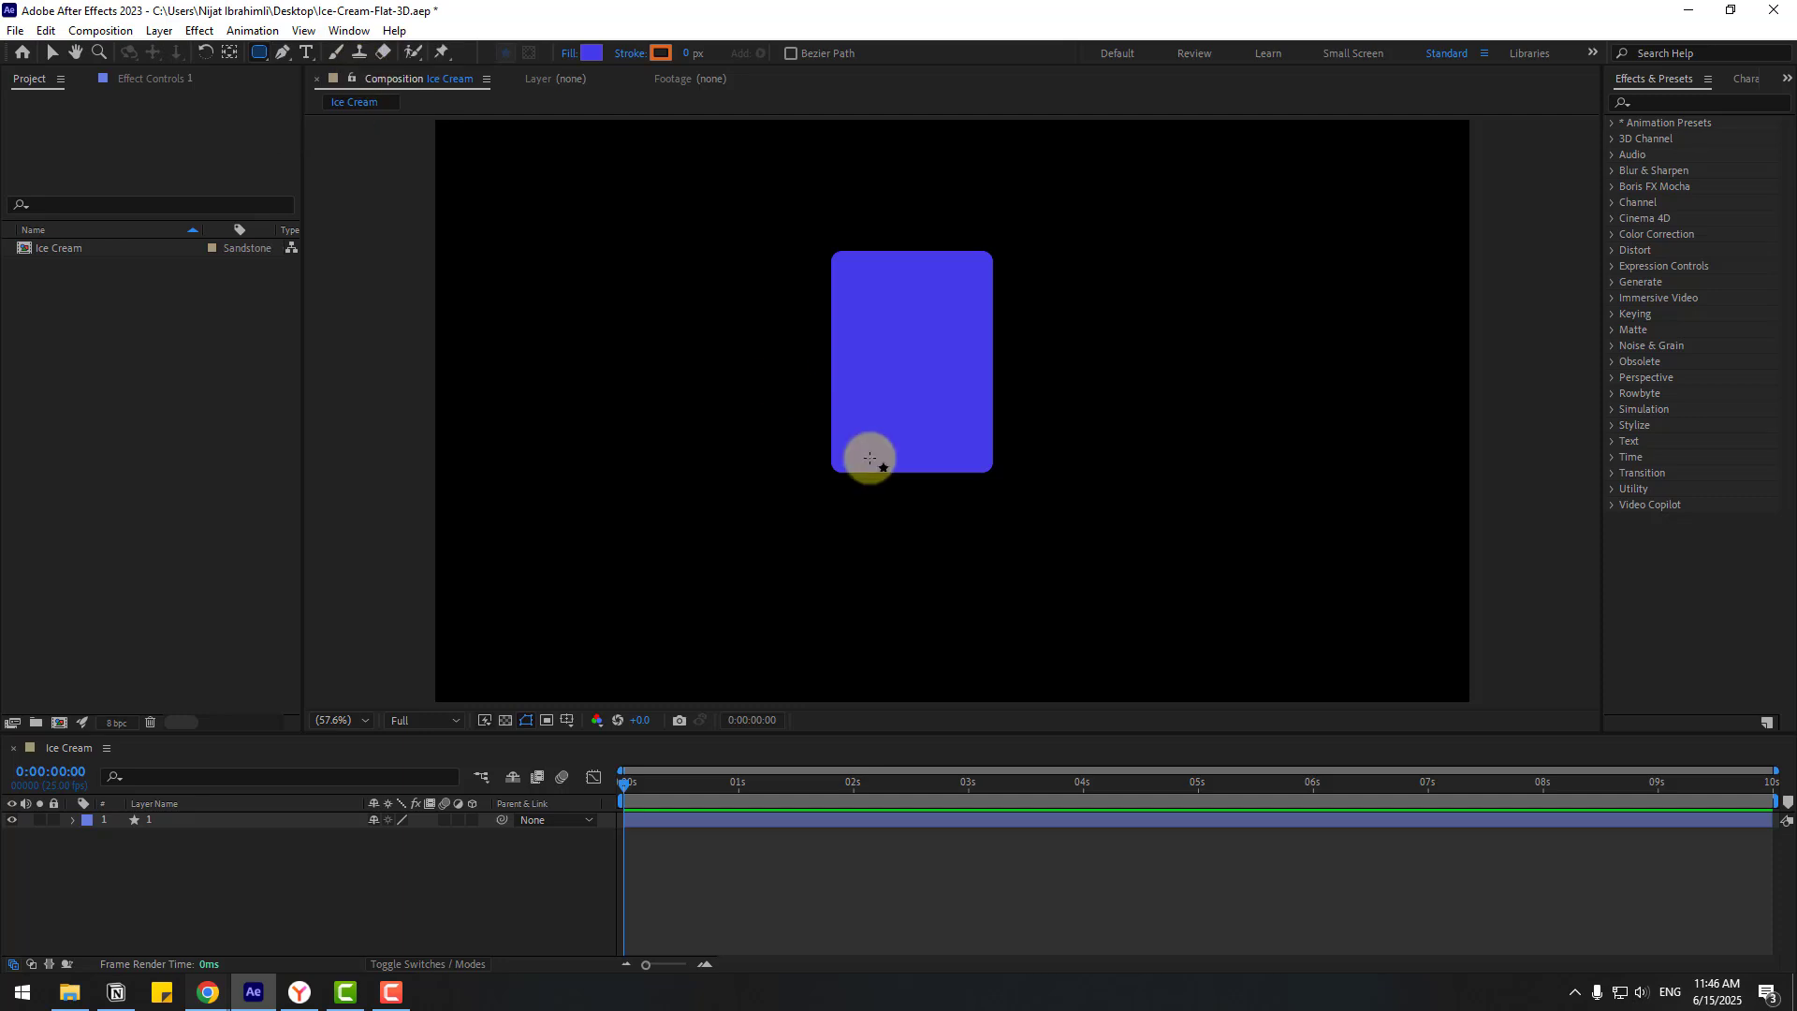
pyautogui.moveTo(894, 449); pyautogui.dragTo(938, 531)
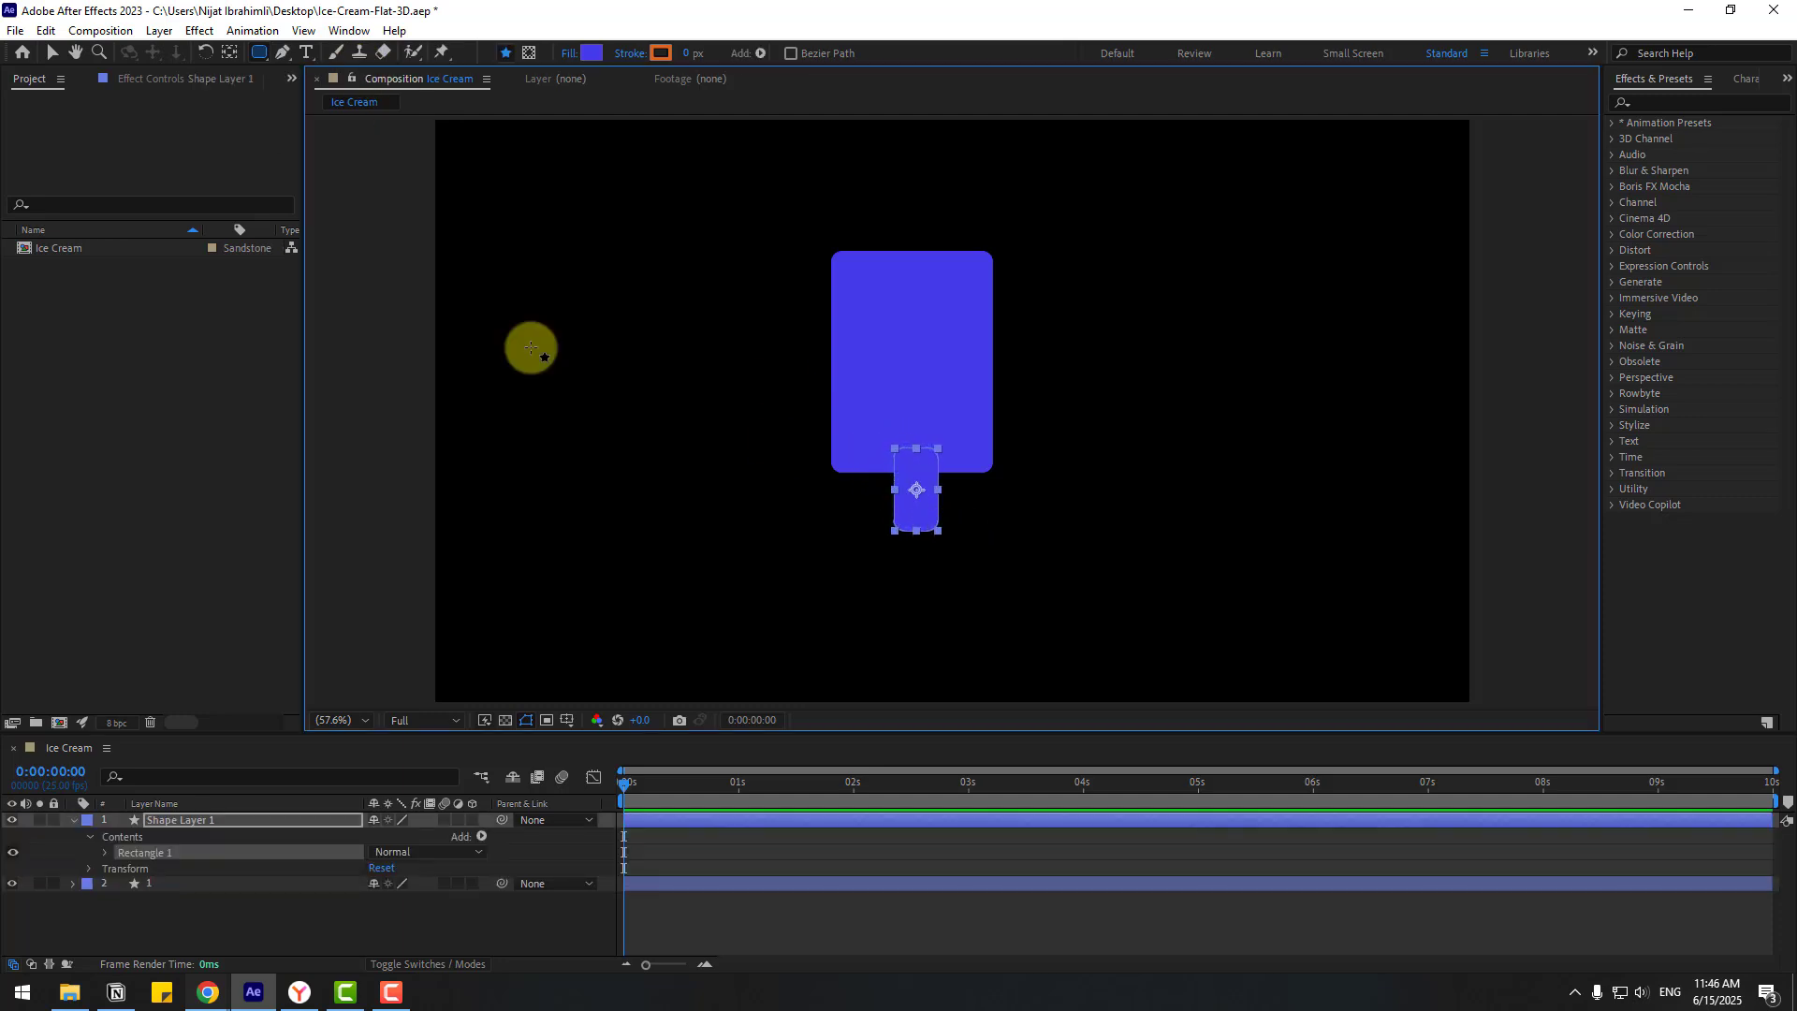
pyautogui.click(52, 55)
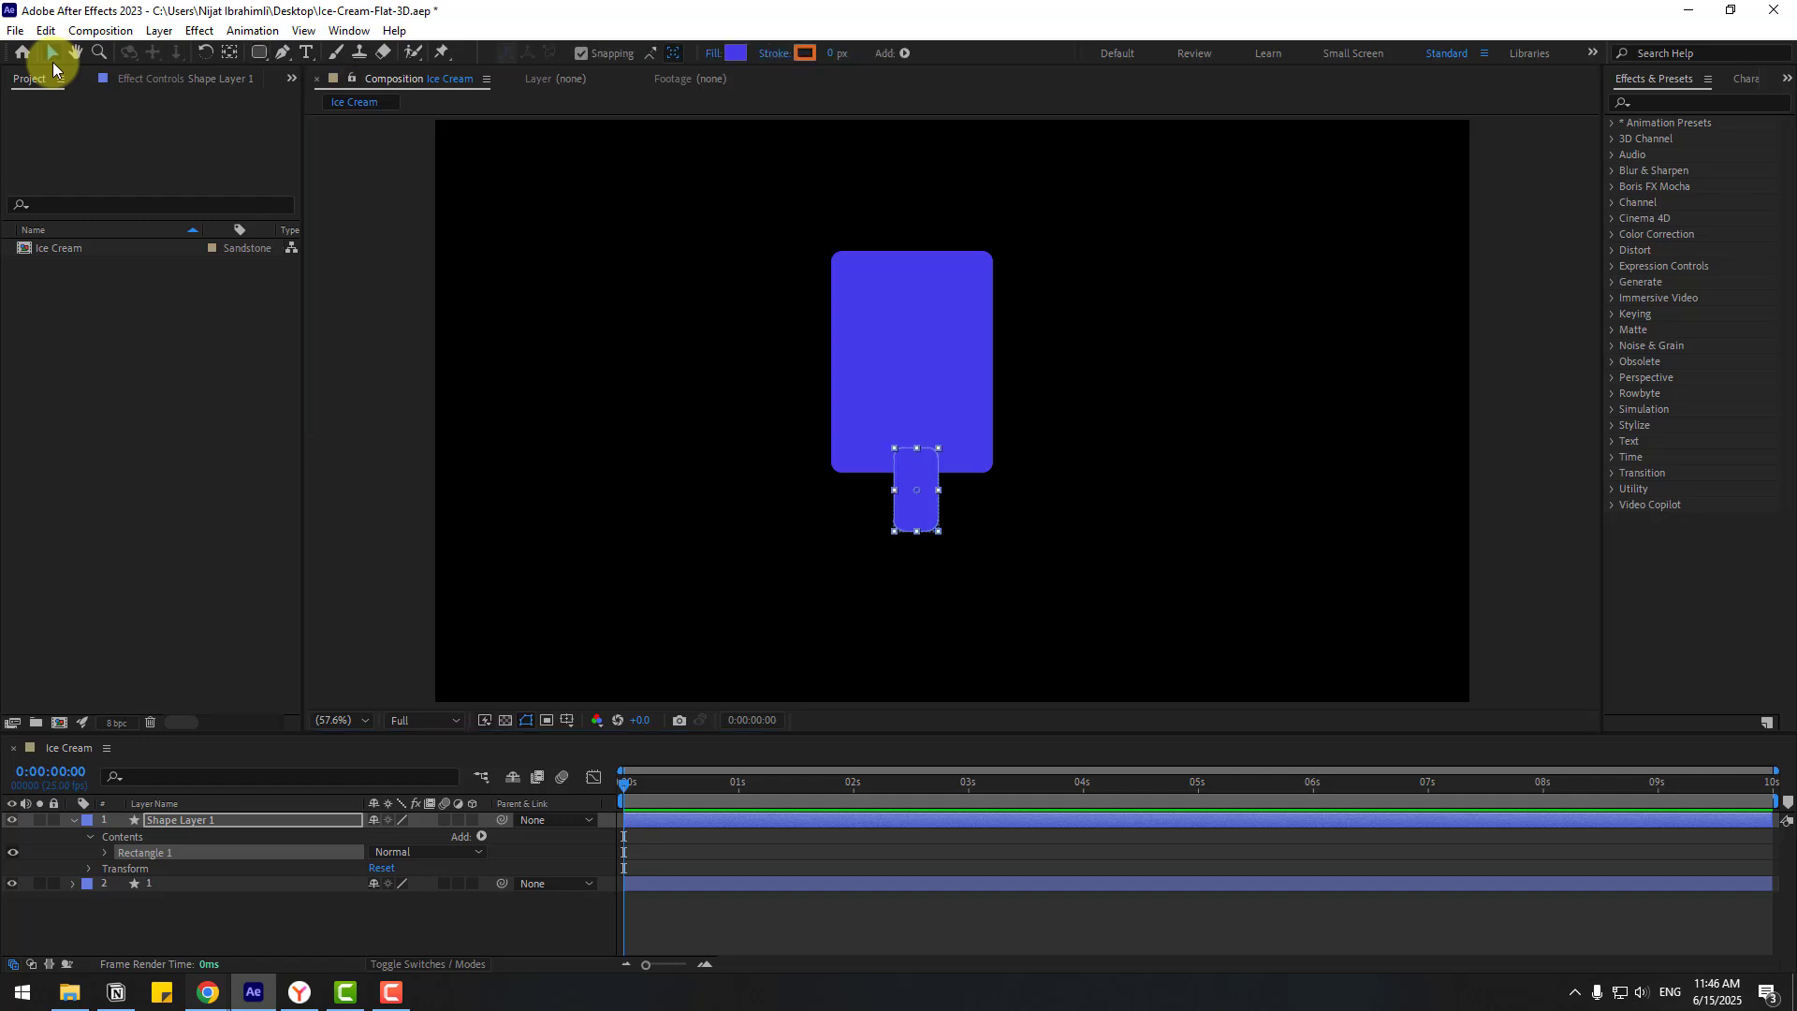
pyautogui.click(468, 434)
pyautogui.click(869, 364)
pyautogui.click(925, 526)
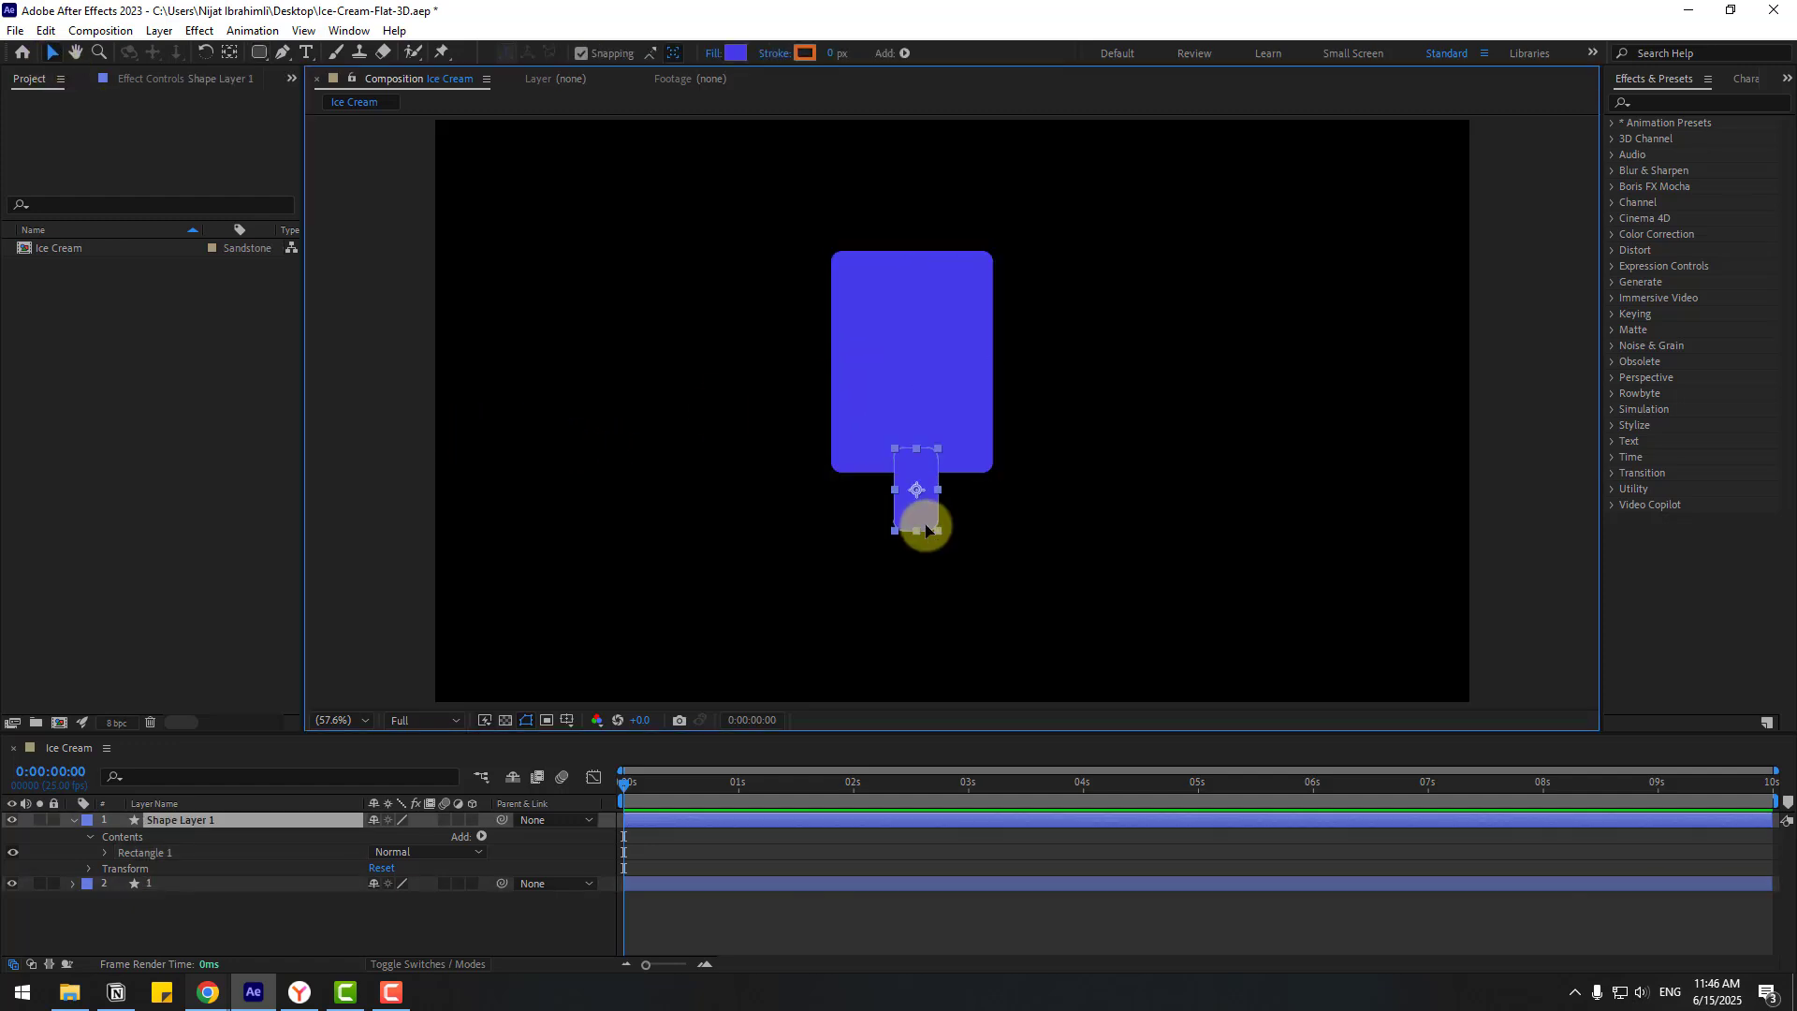
pyautogui.keyDown('shift'); pyautogui.click(928, 374); pyautogui.keyUp('shift')
pyautogui.click(350, 30)
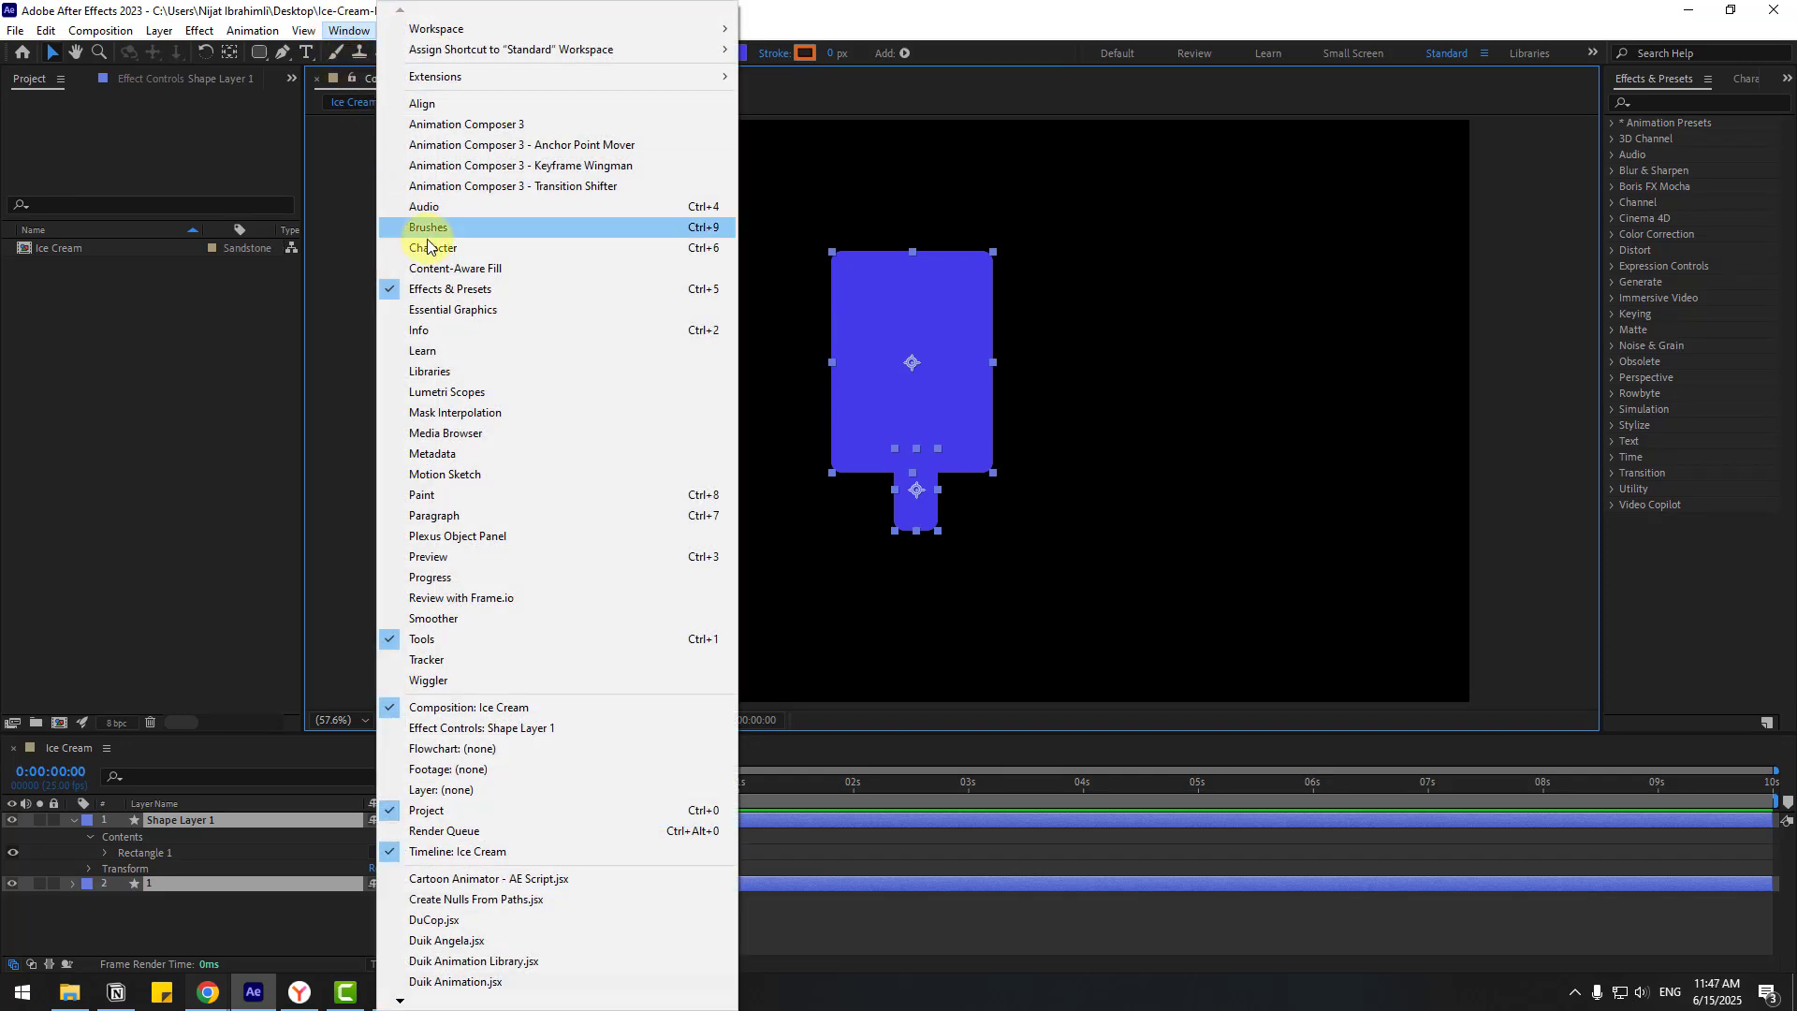
# Step: Centre the body and stick on each other horizontally and vertically with Align
pyautogui.click(422, 104)
pyautogui.click(1654, 792)
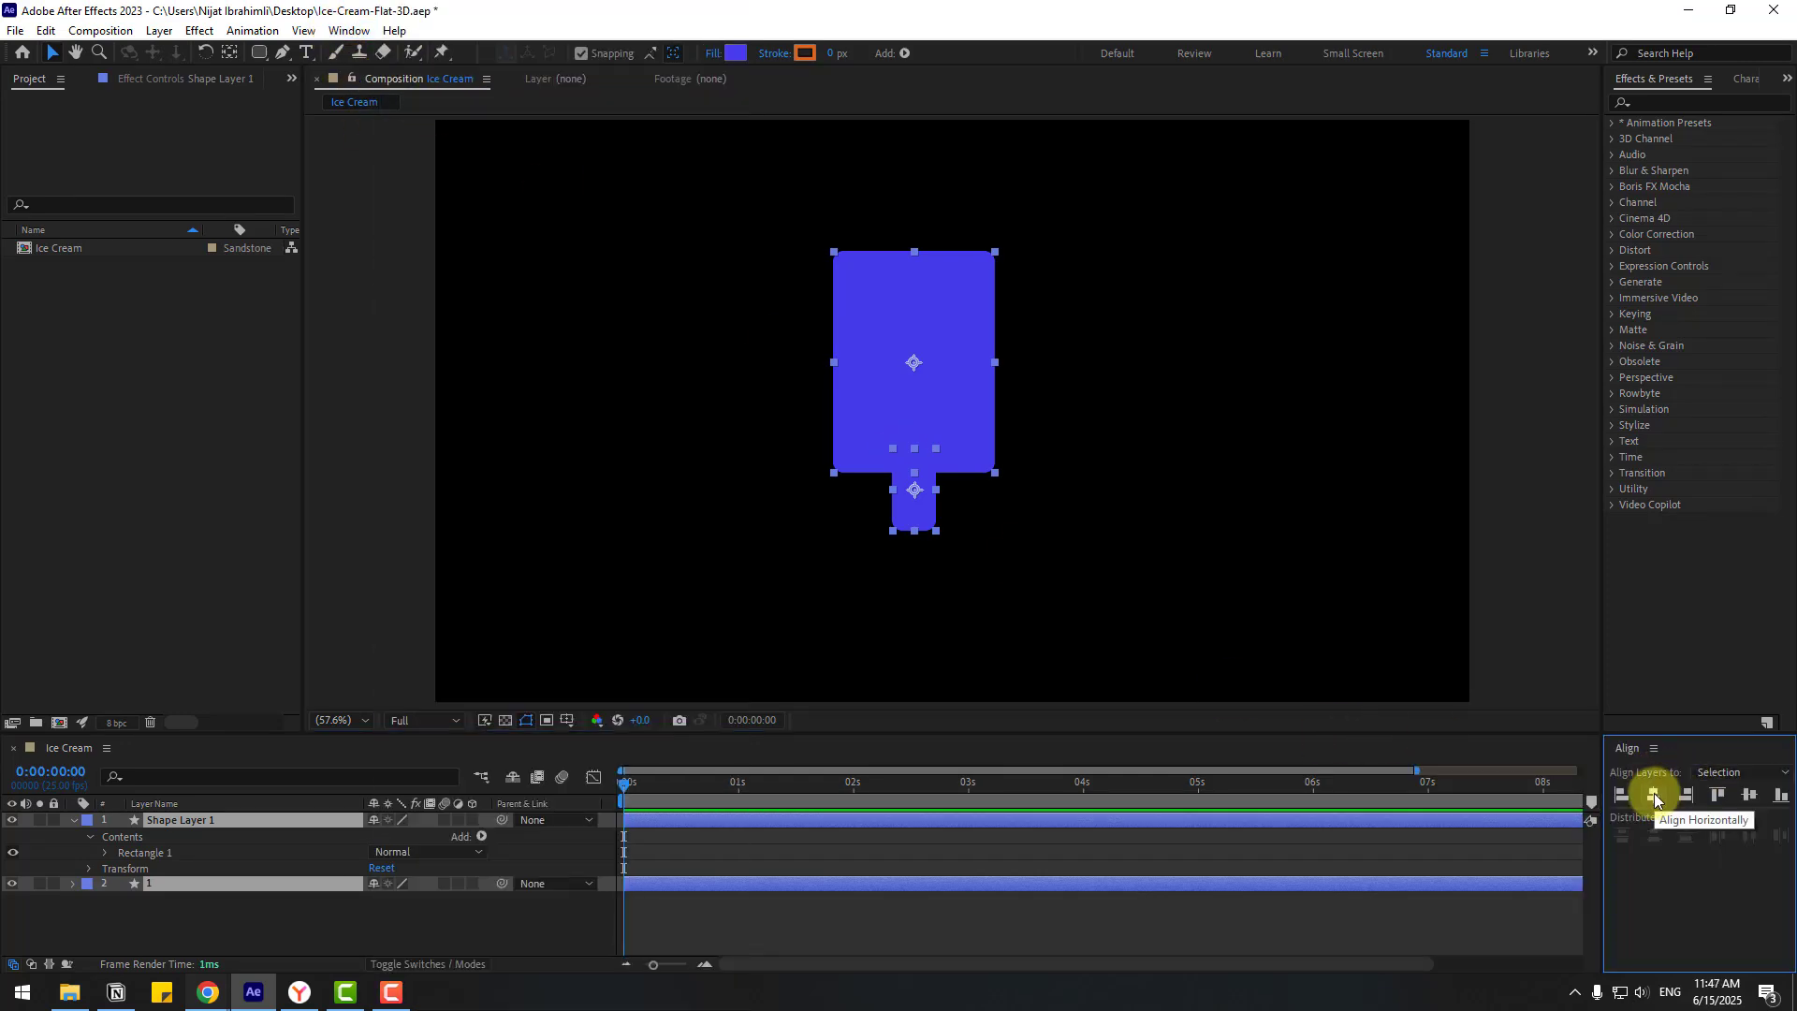
pyautogui.click(1750, 795)
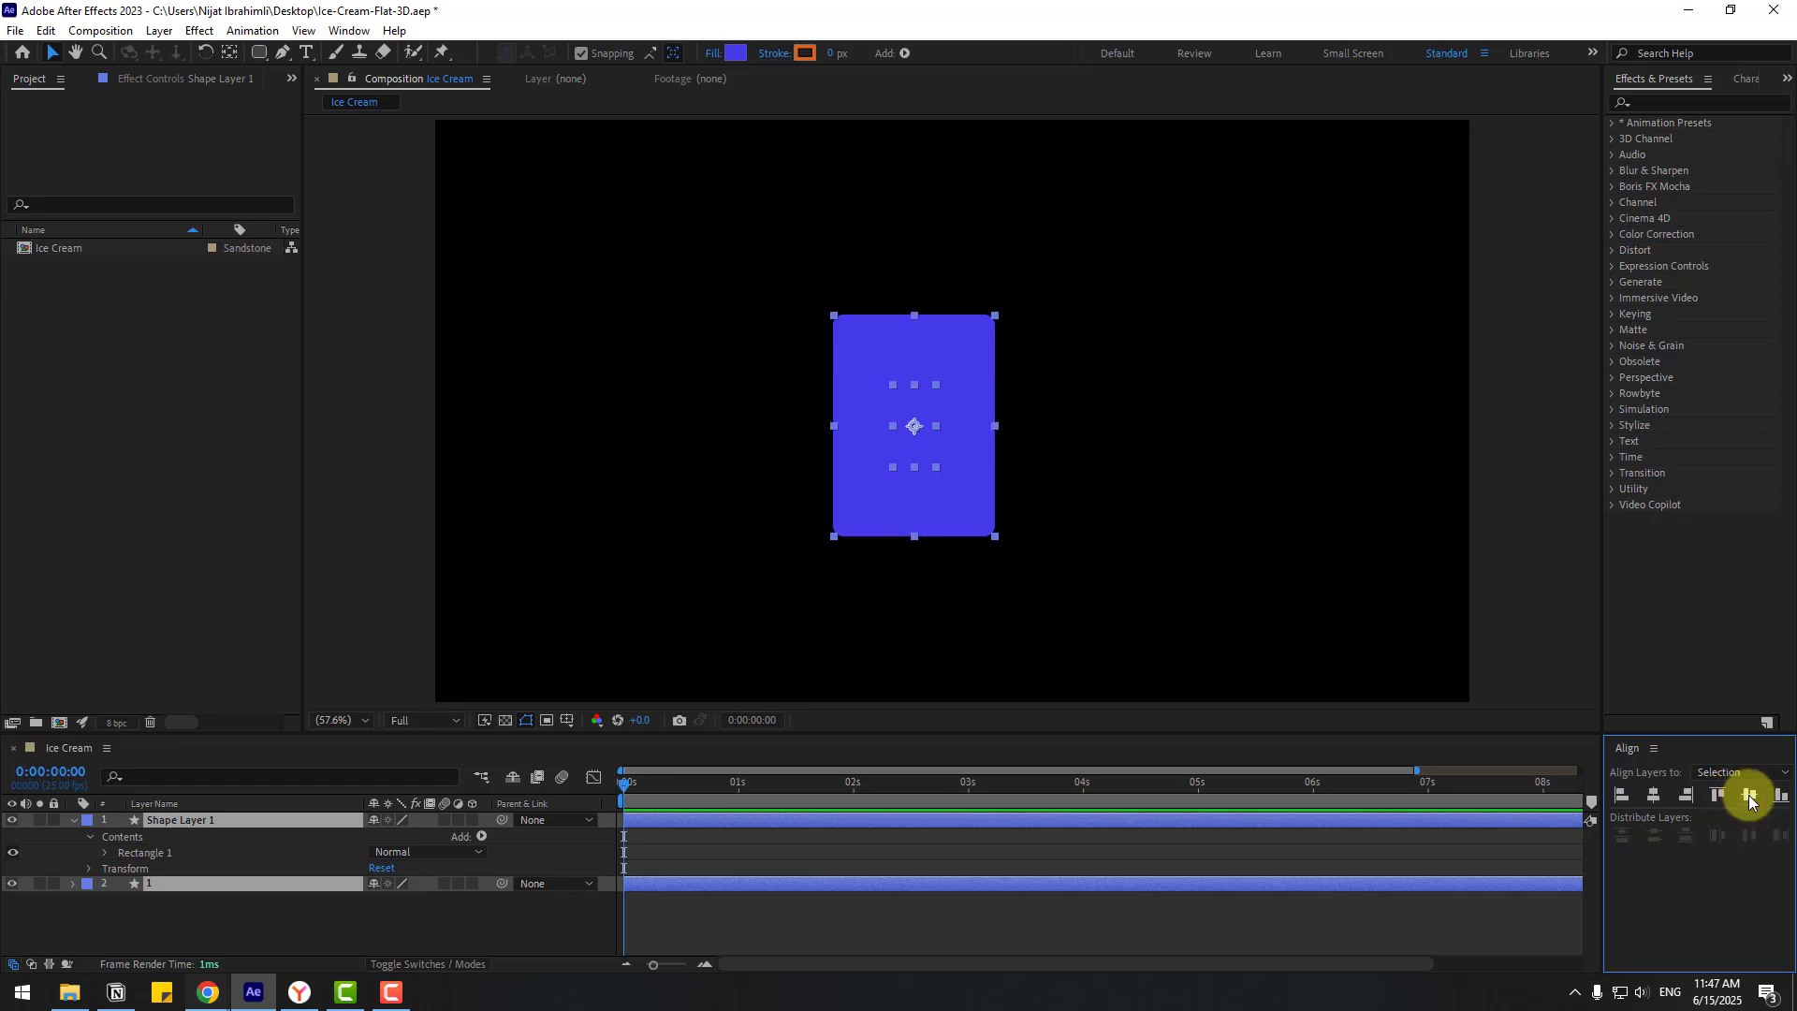
# Step: Rename the stick layer to 2 and nudge it down below the body
pyautogui.click(176, 914)
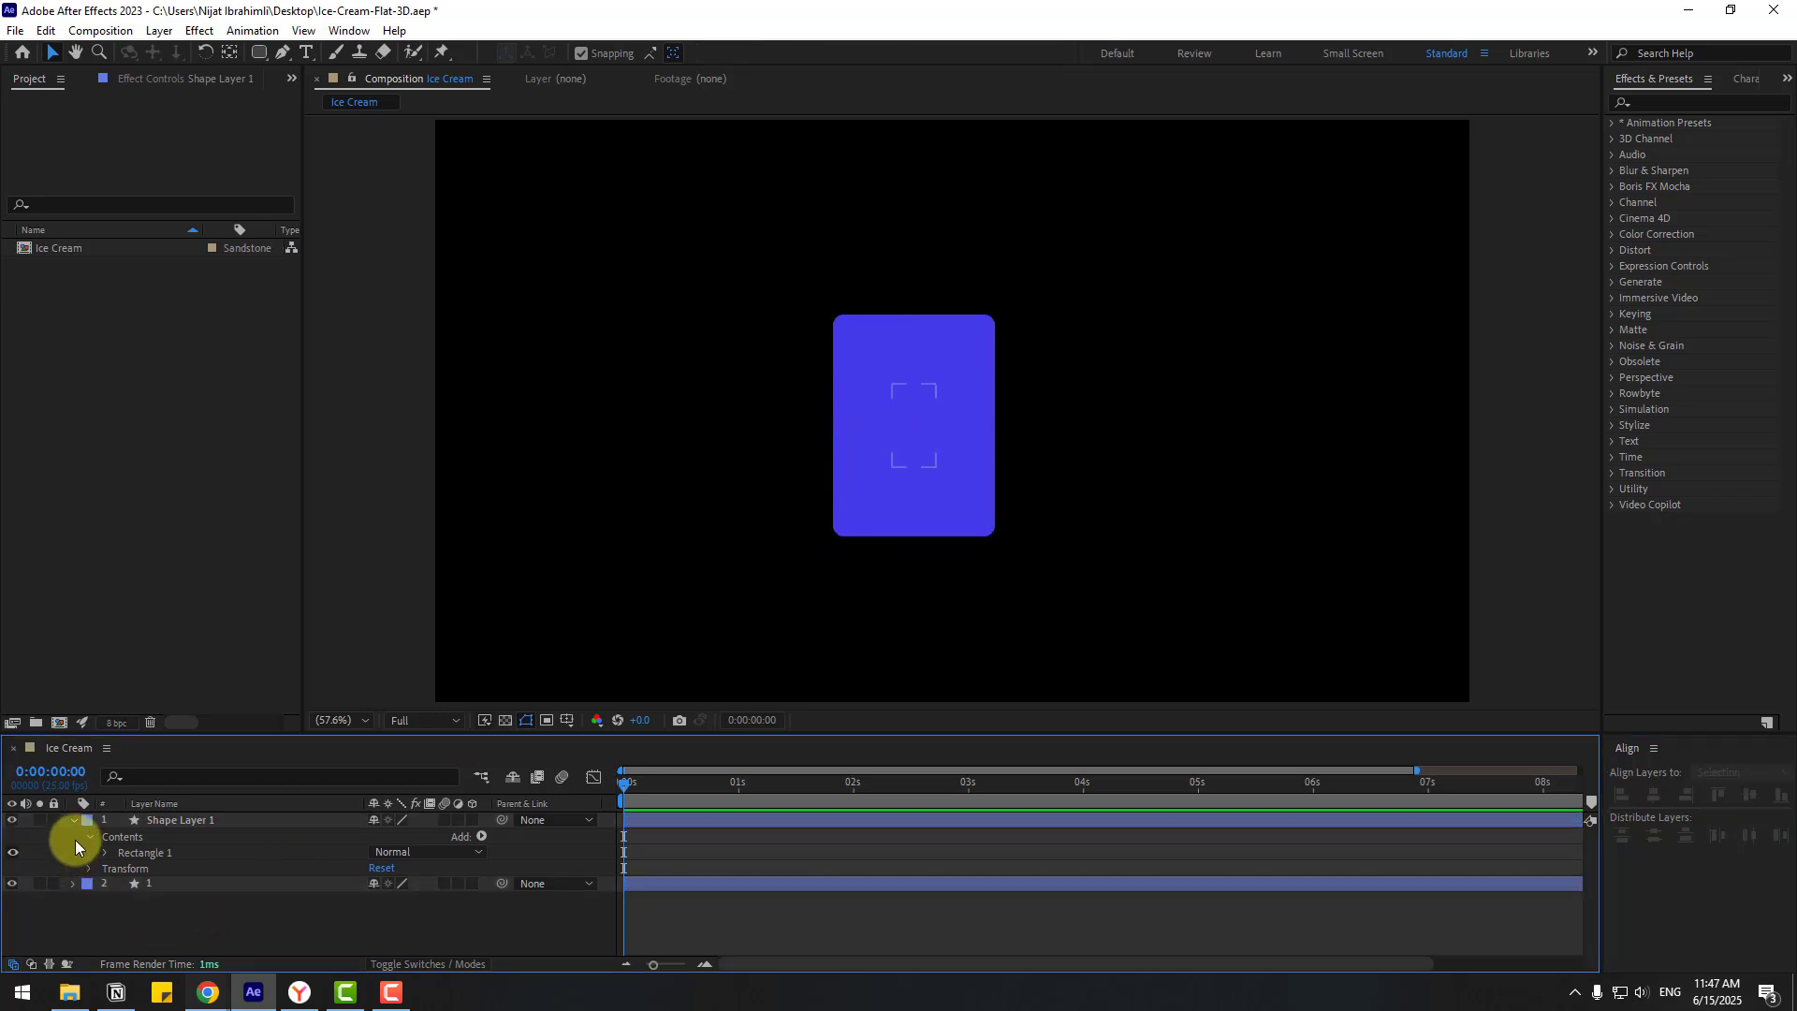
pyautogui.hotkey('ctrl', '`')
pyautogui.click(165, 825)
pyautogui.press('Return')
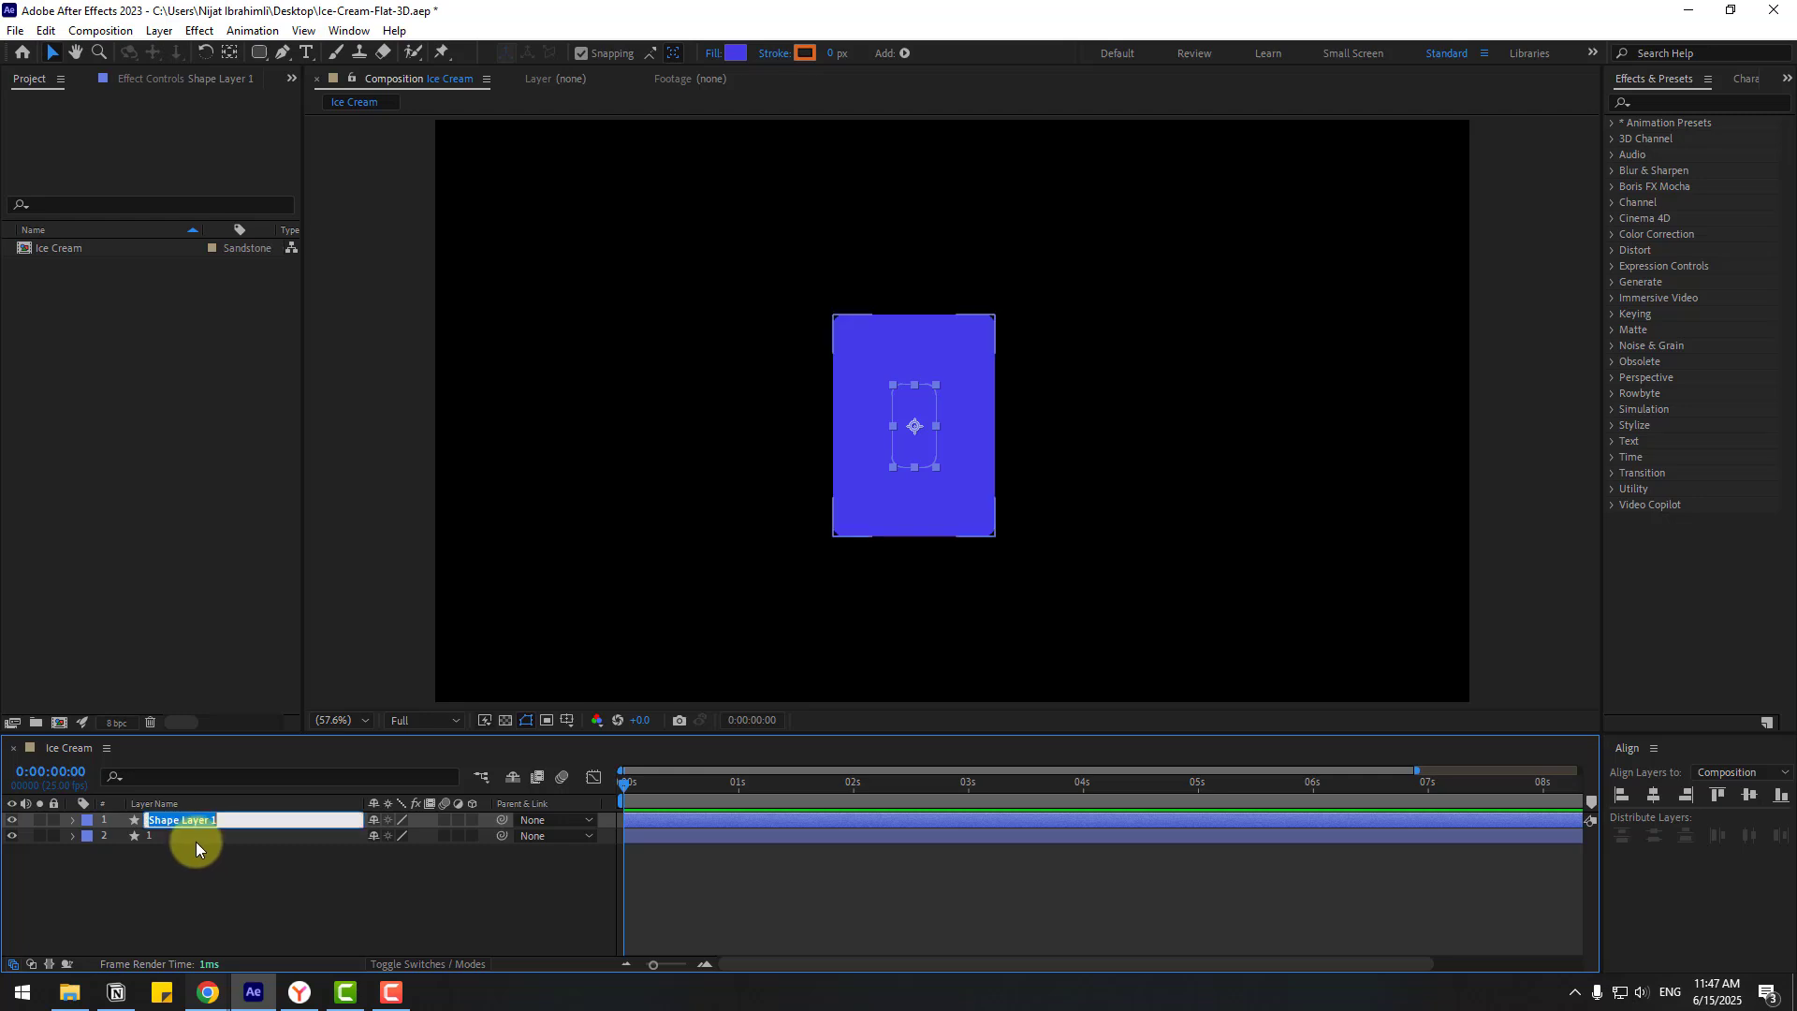
pyautogui.write('2')
pyautogui.press('Return')
pyautogui.hotkey('shift', 'Down')
pyautogui.hotkey('shift', 'Down')
pyautogui.hotkey('shift', 'Down')
pyautogui.hotkey('shift', 'Down')
pyautogui.hotkey('shift', 'Down')
pyautogui.hotkey('shift', 'Down')
pyautogui.hotkey('shift', 'Down')
pyautogui.hotkey('shift', 'Down')
pyautogui.hotkey('shift', 'Down')
pyautogui.hotkey('shift', 'Down')
pyautogui.hotkey('shift', 'Down')
pyautogui.hotkey('shift', 'Down')
pyautogui.hotkey('shift', 'Down')
pyautogui.hotkey('shift', 'Down')
pyautogui.hotkey('shift', 'Down')
pyautogui.hotkey('shift', 'Down')
pyautogui.hotkey('shift', 'Down')
pyautogui.hotkey('shift', 'Down')
pyautogui.hotkey('shift', 'Down')
pyautogui.hotkey('shift', 'Down')
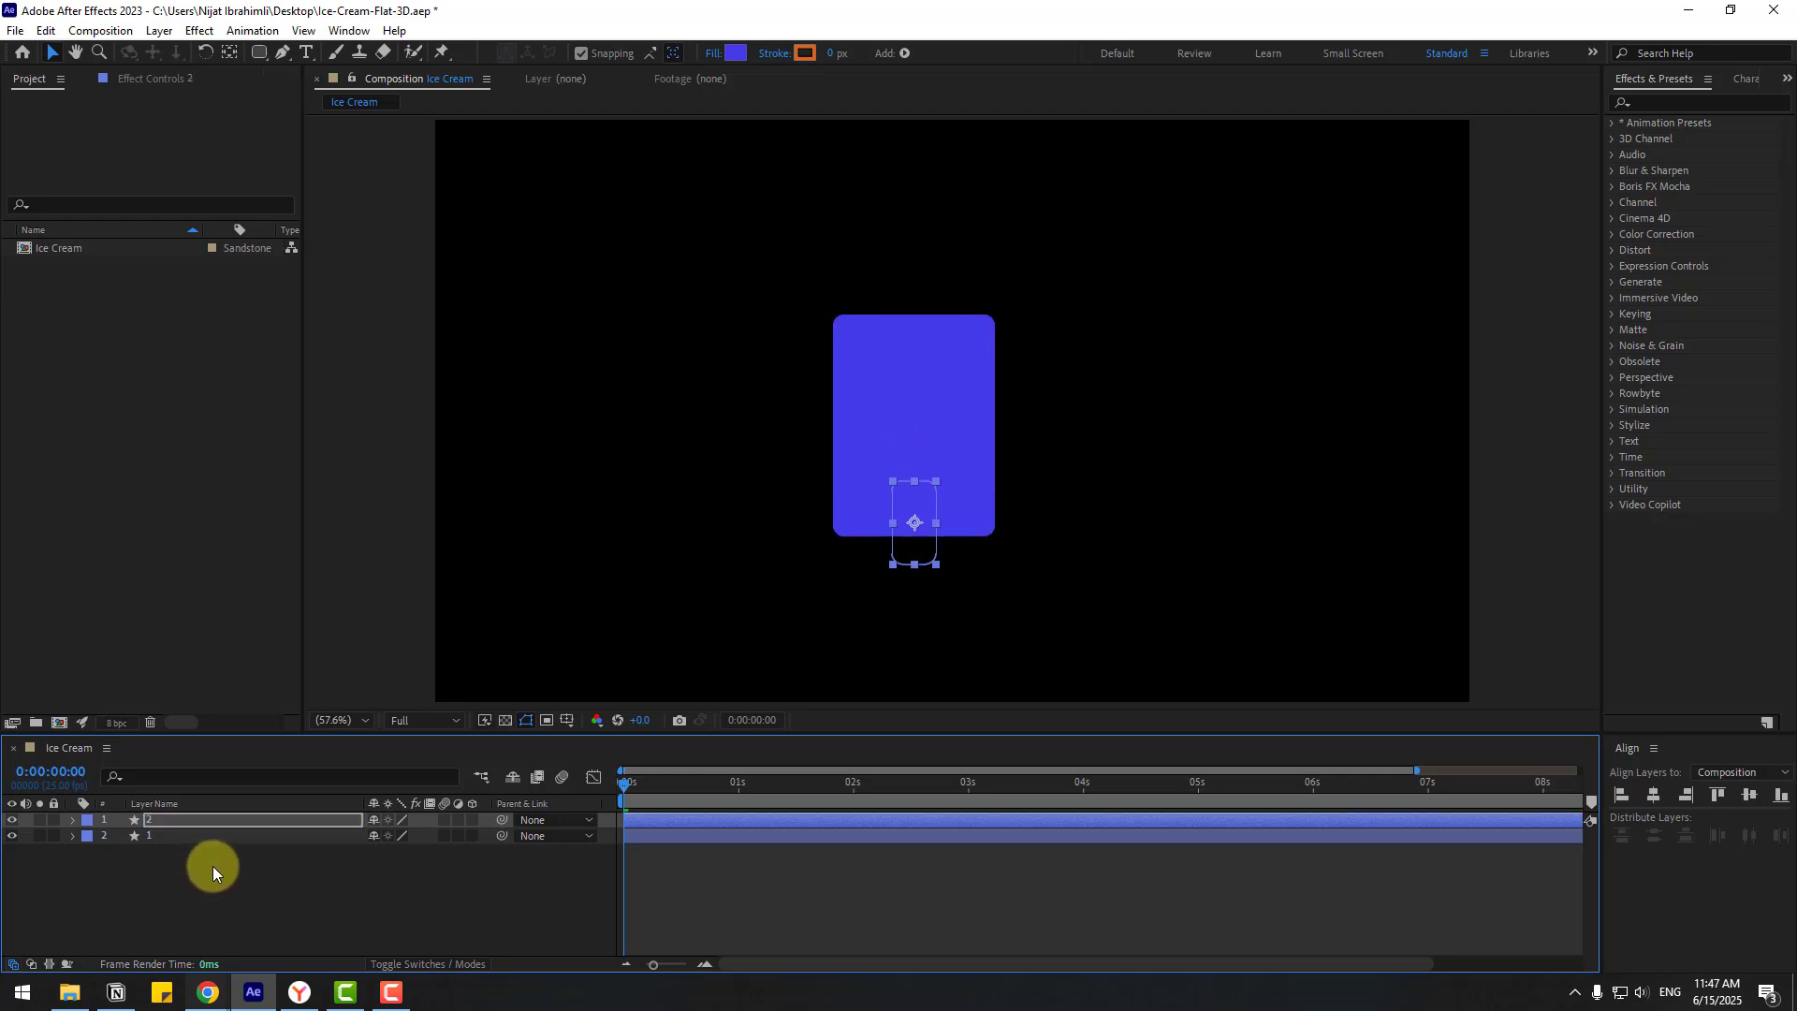
pyautogui.click(279, 889)
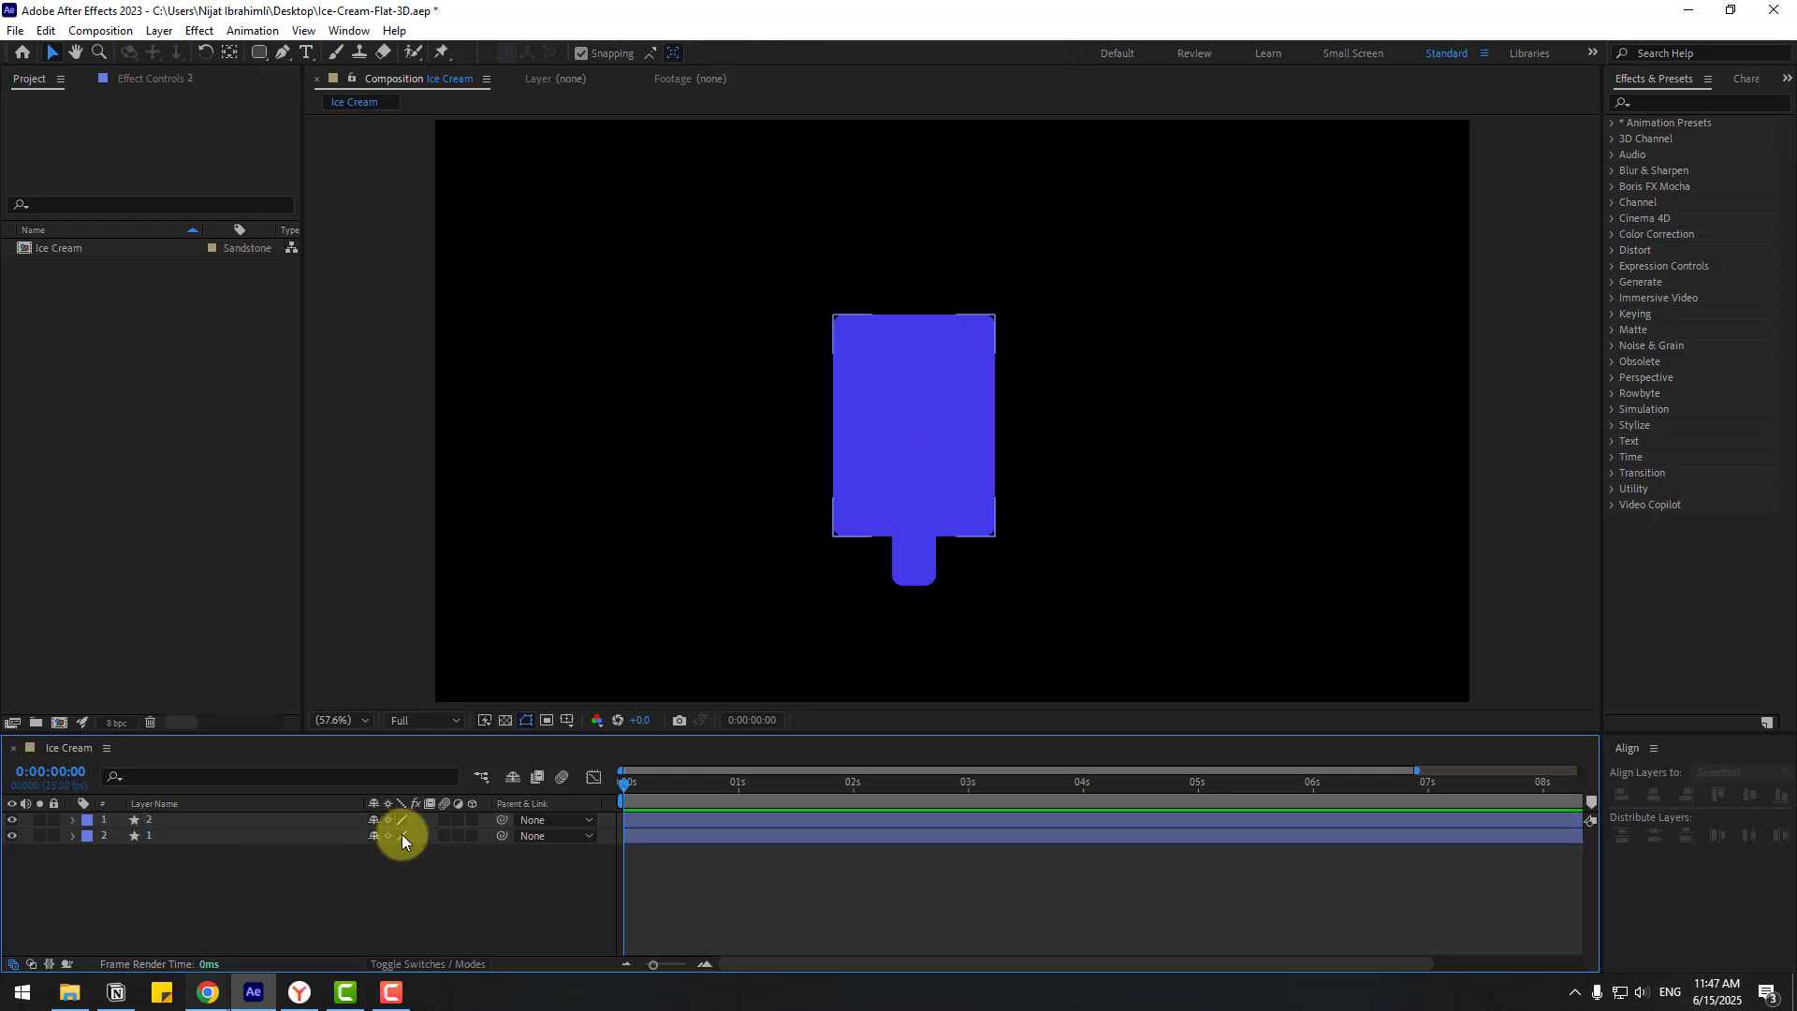
# Step: Set the body rectangle's Roundness to 111, then select both shape layers
pyautogui.click(166, 836)
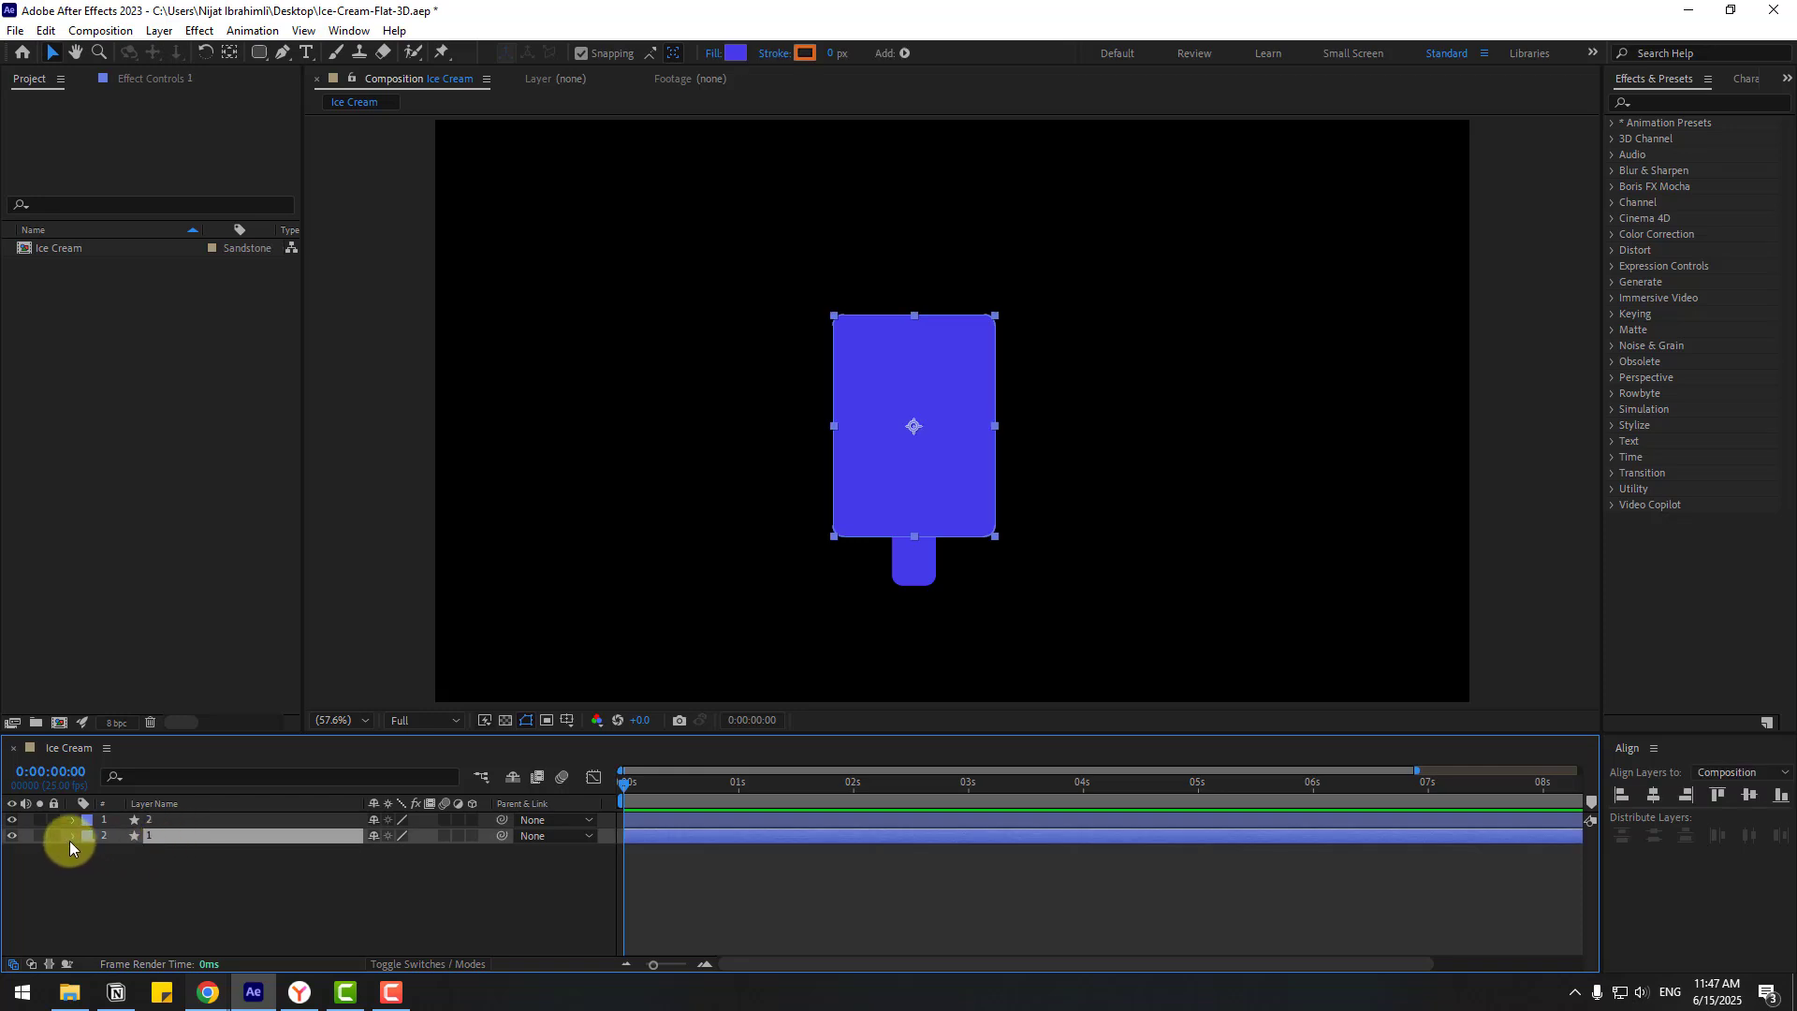
pyautogui.click(71, 838)
pyautogui.click(100, 872)
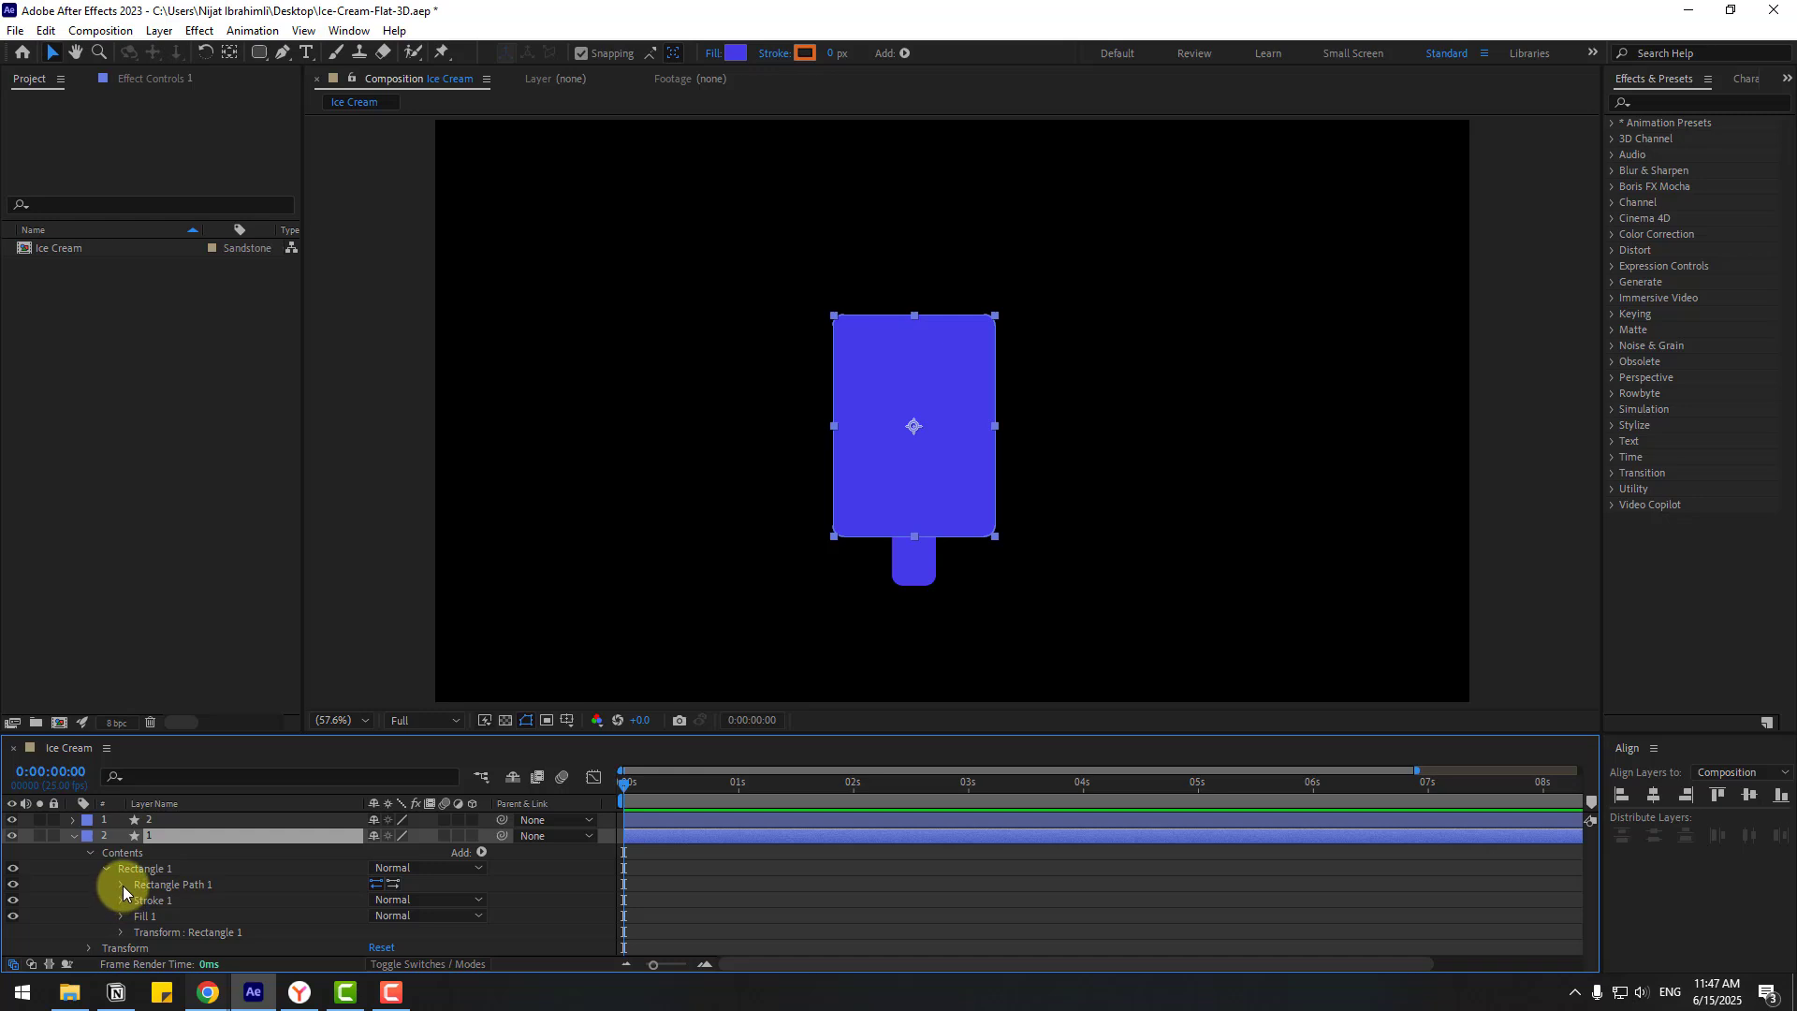
pyautogui.click(122, 885)
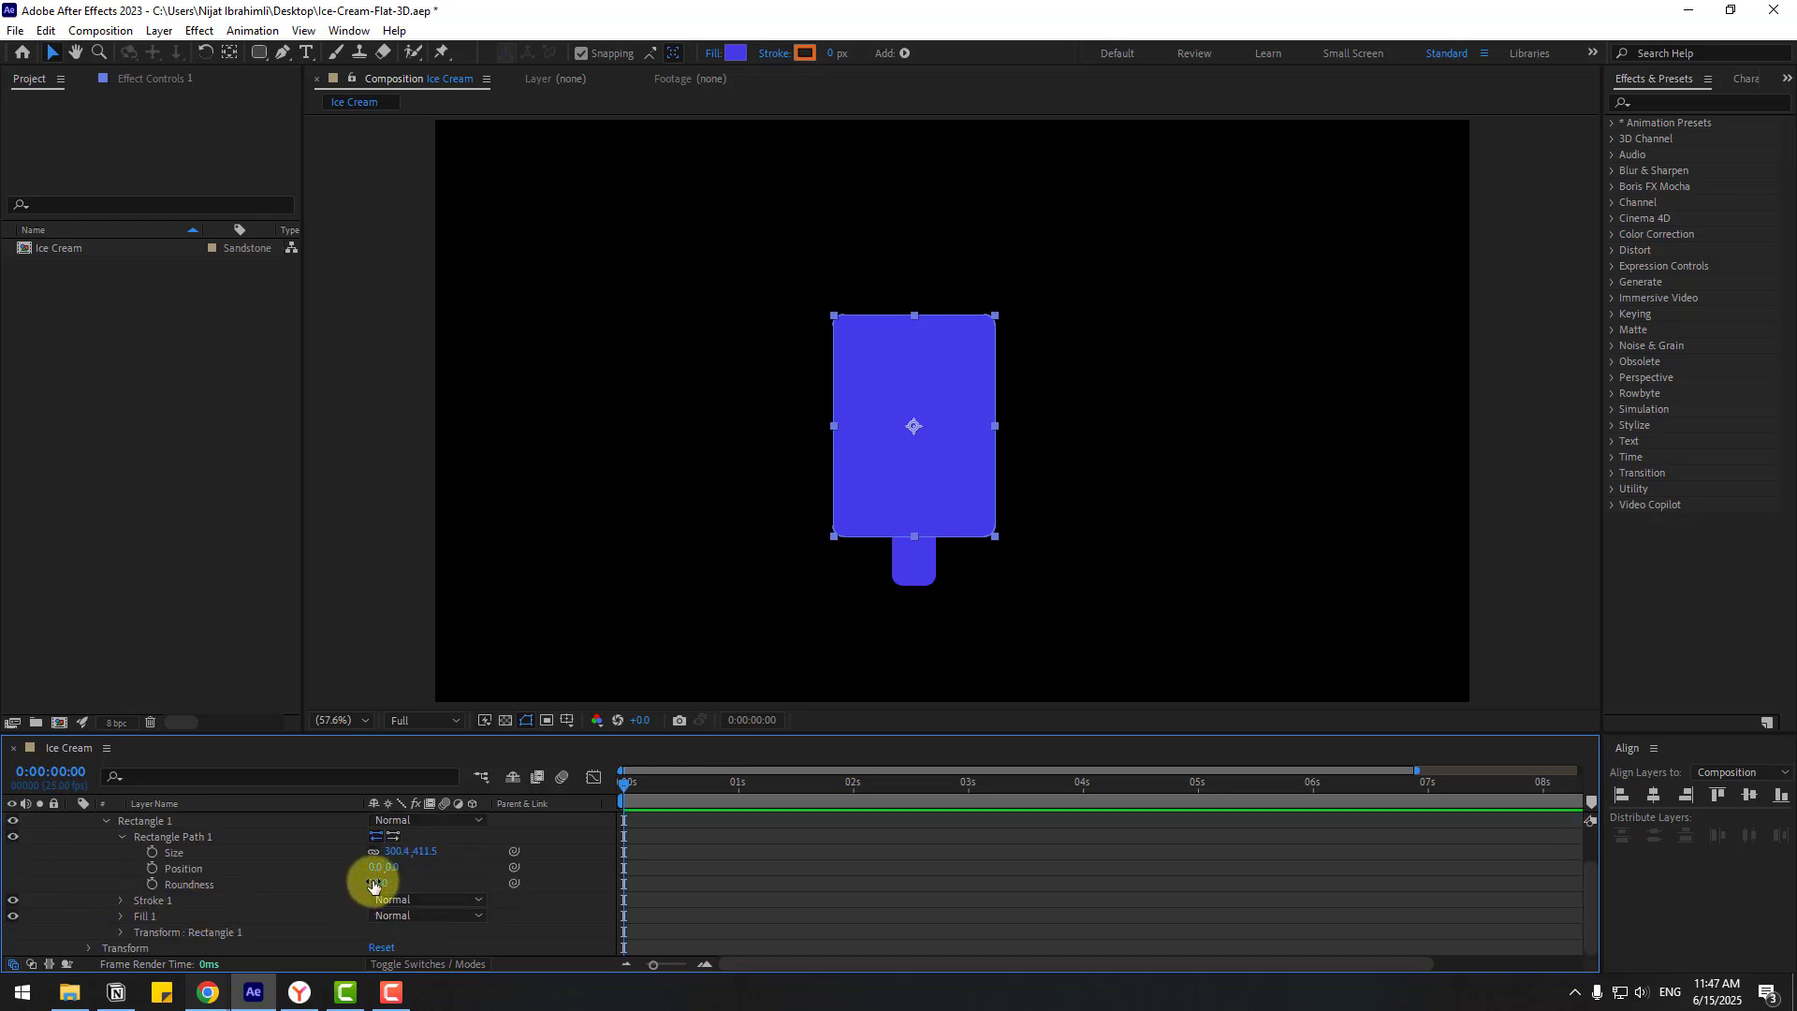
pyautogui.moveTo(375, 885); pyautogui.dragTo(454, 875)
pyautogui.click(80, 873)
pyautogui.scroll(1, 69, 833)
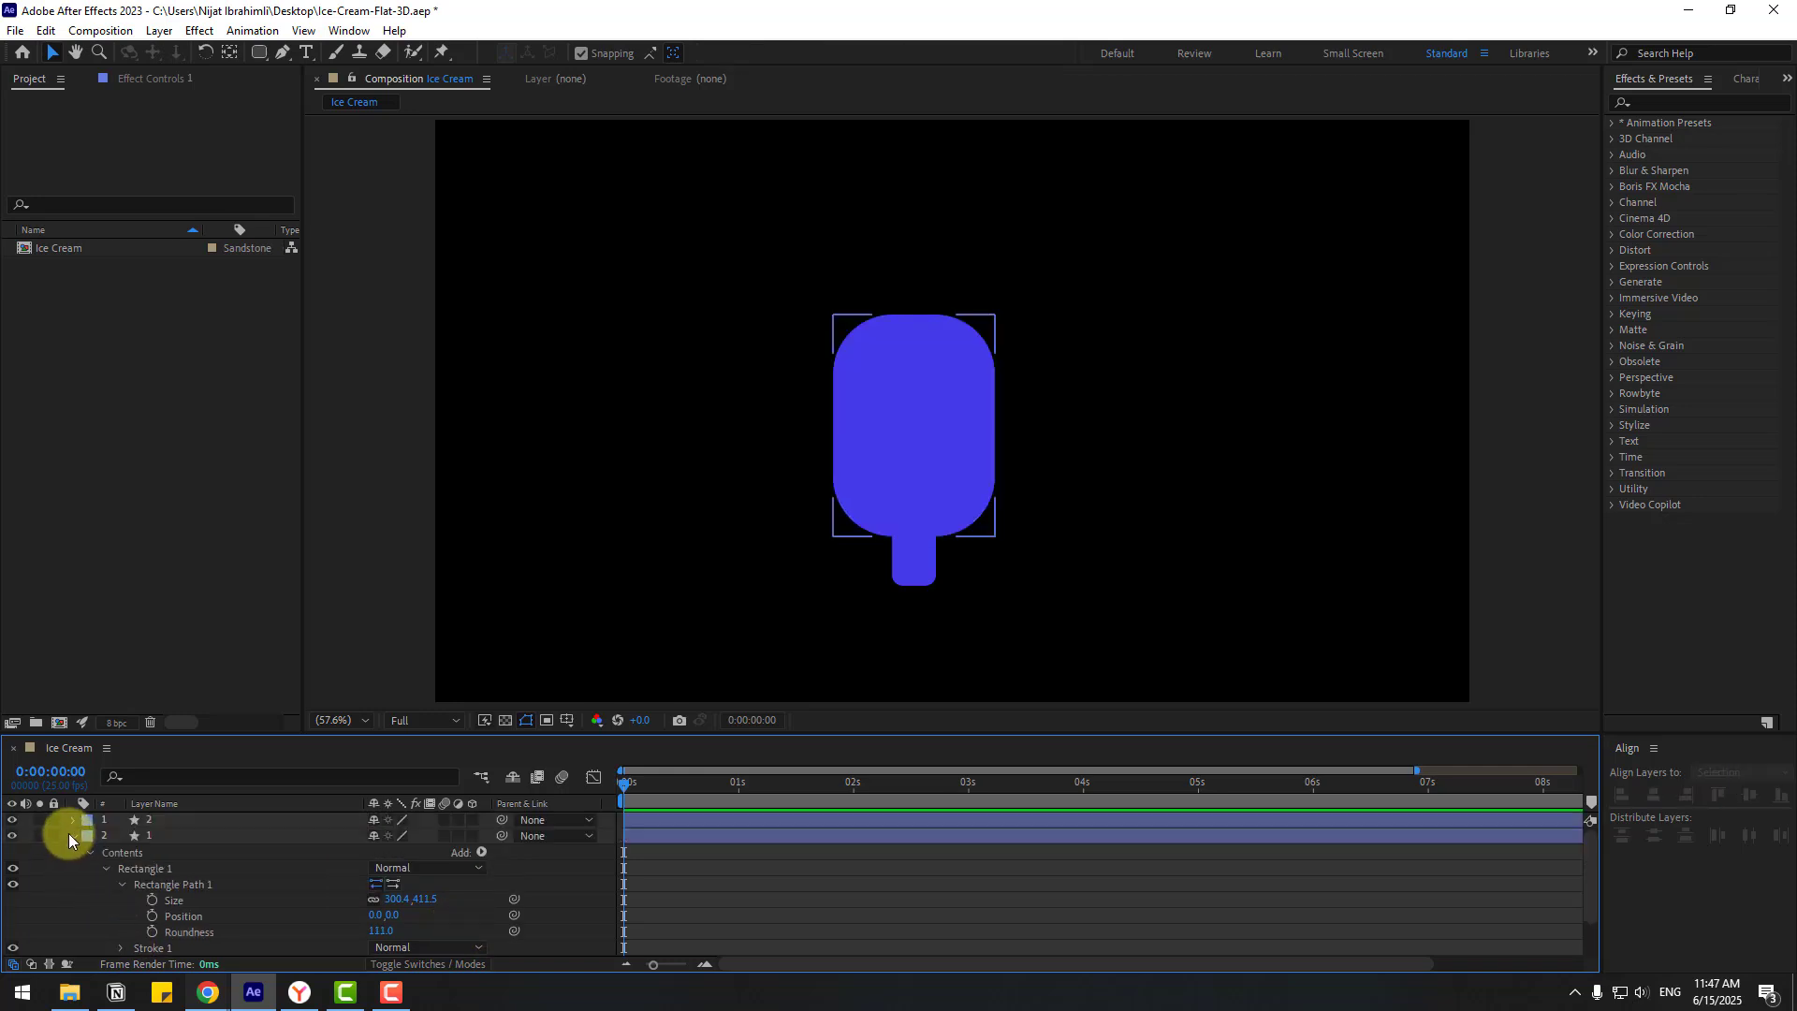
pyautogui.click(74, 836)
pyautogui.click(210, 858)
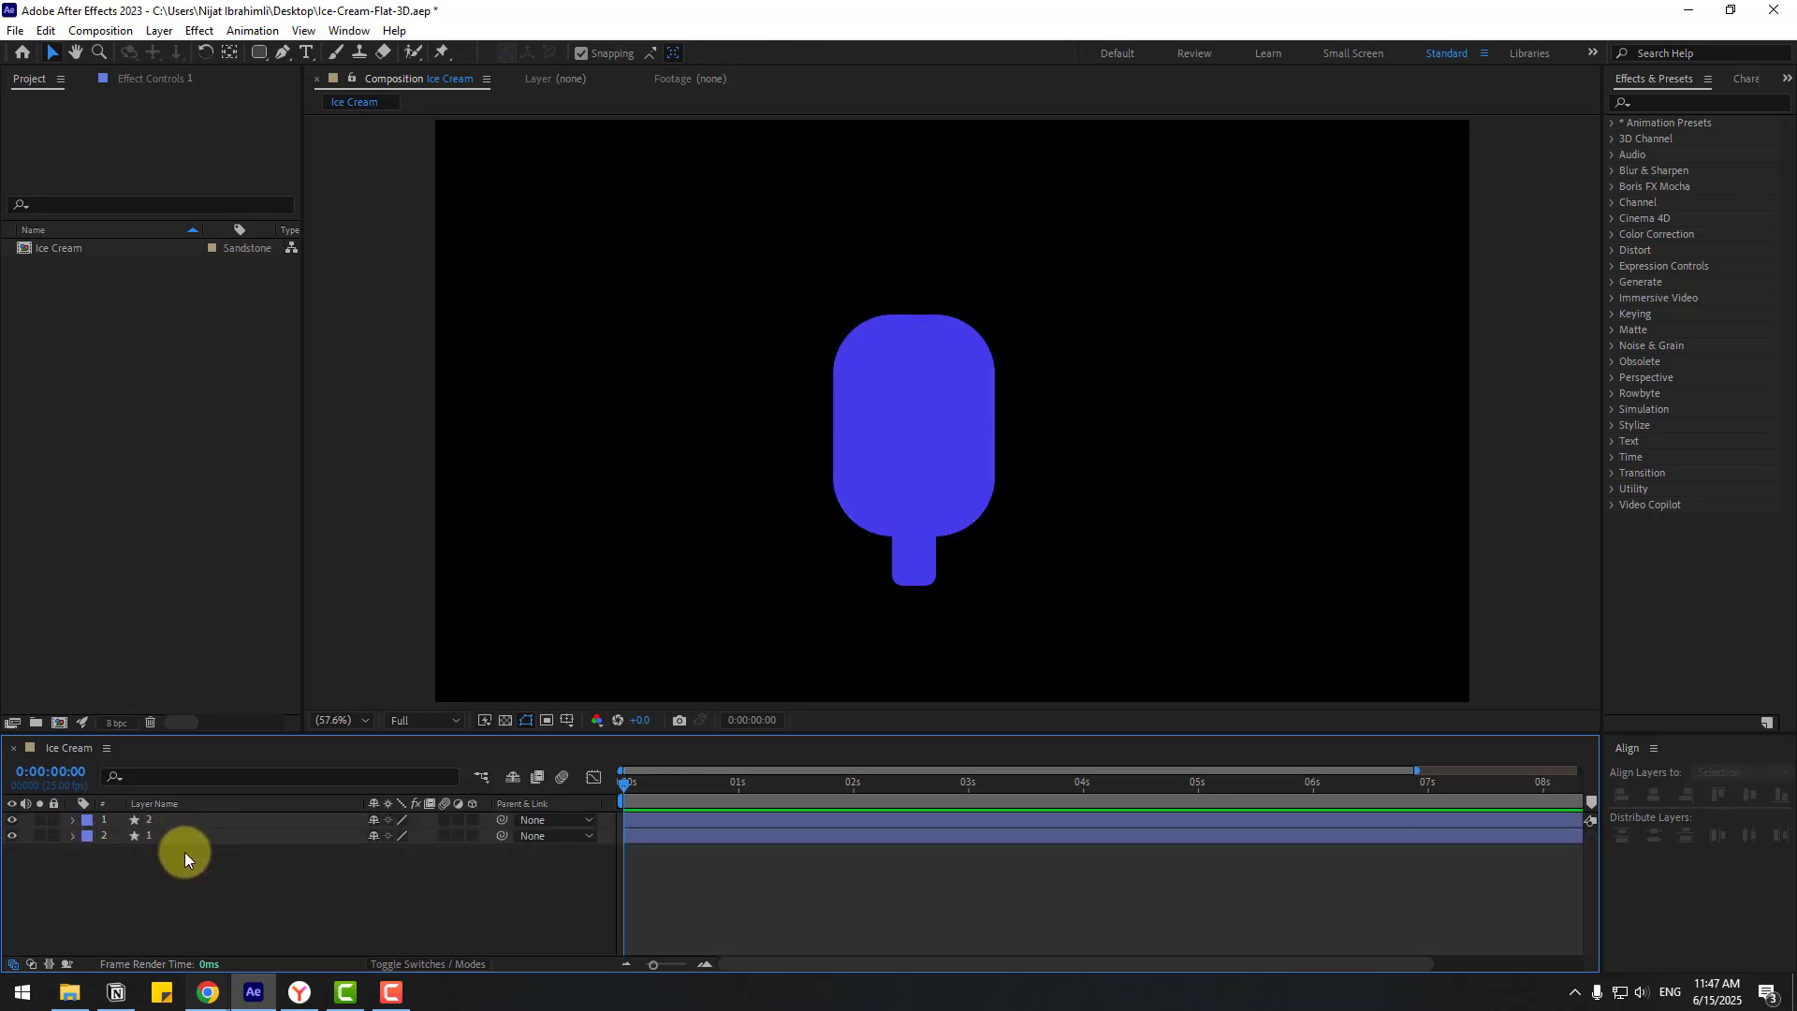
pyautogui.moveTo(183, 852); pyautogui.dragTo(149, 806)
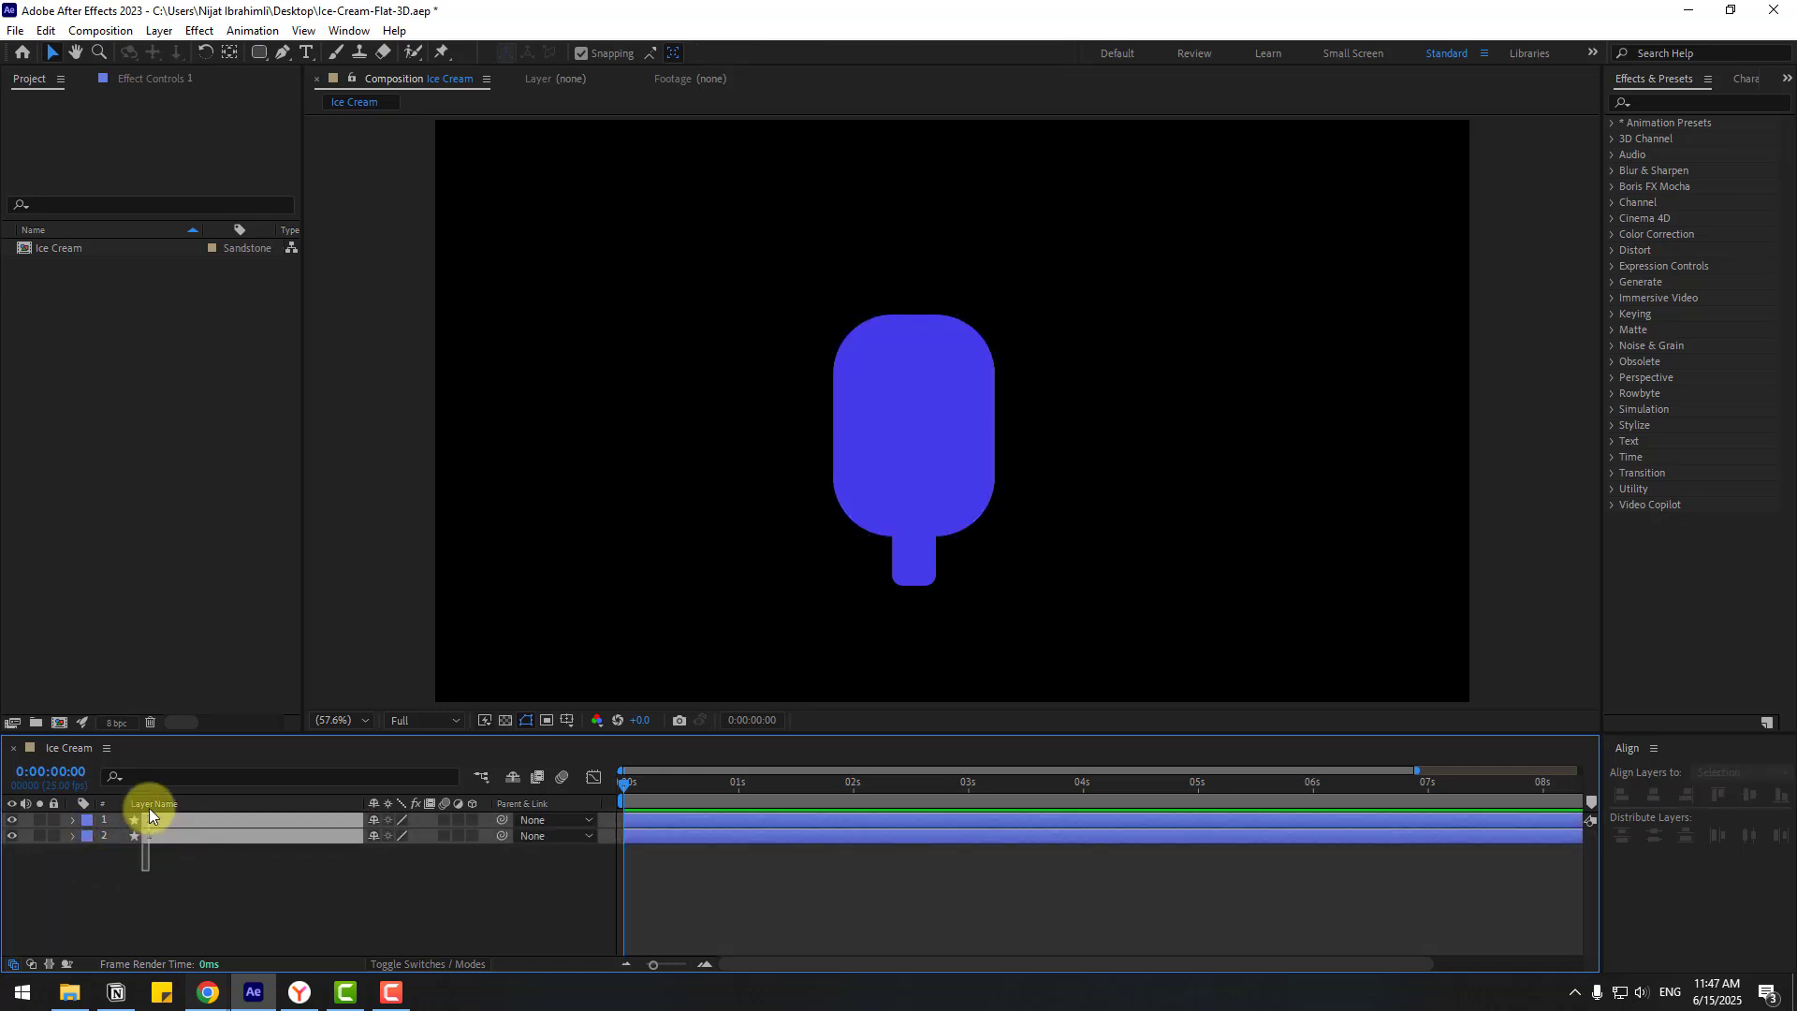
# Step: Make both shape layers 3D and switch the viewer to Custom View 1
pyautogui.click(472, 820)
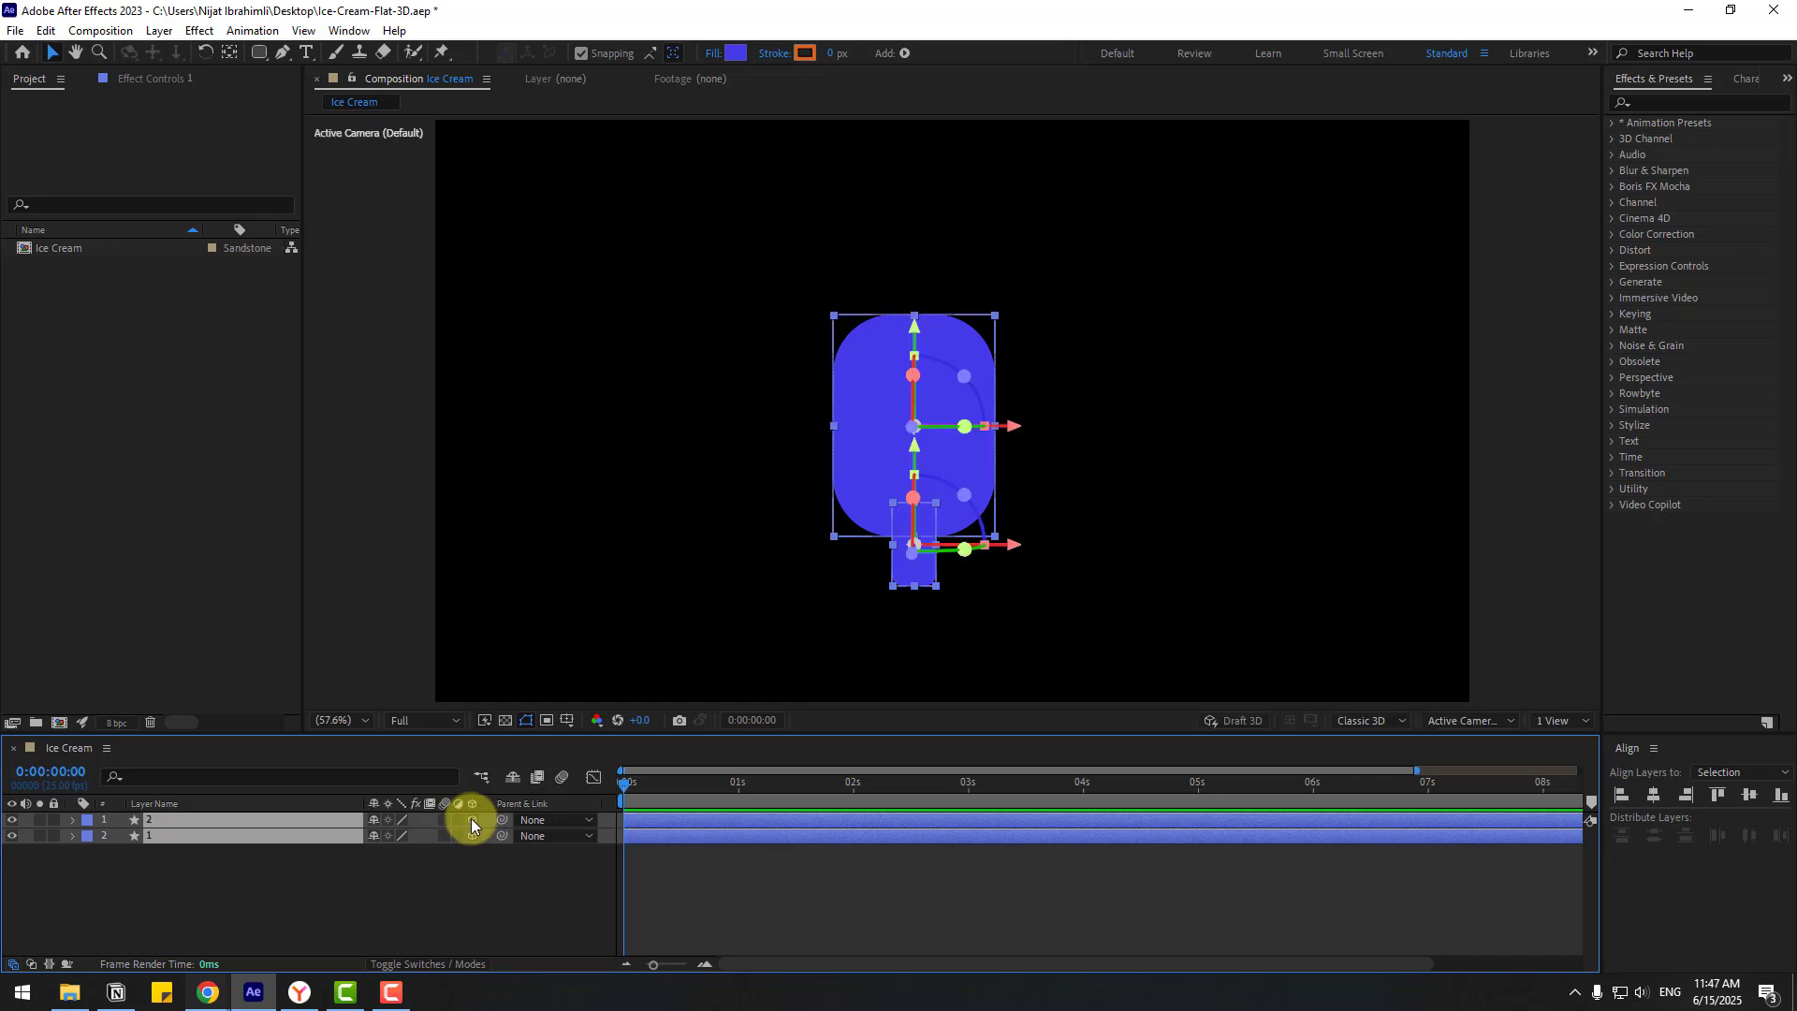
pyautogui.click(479, 890)
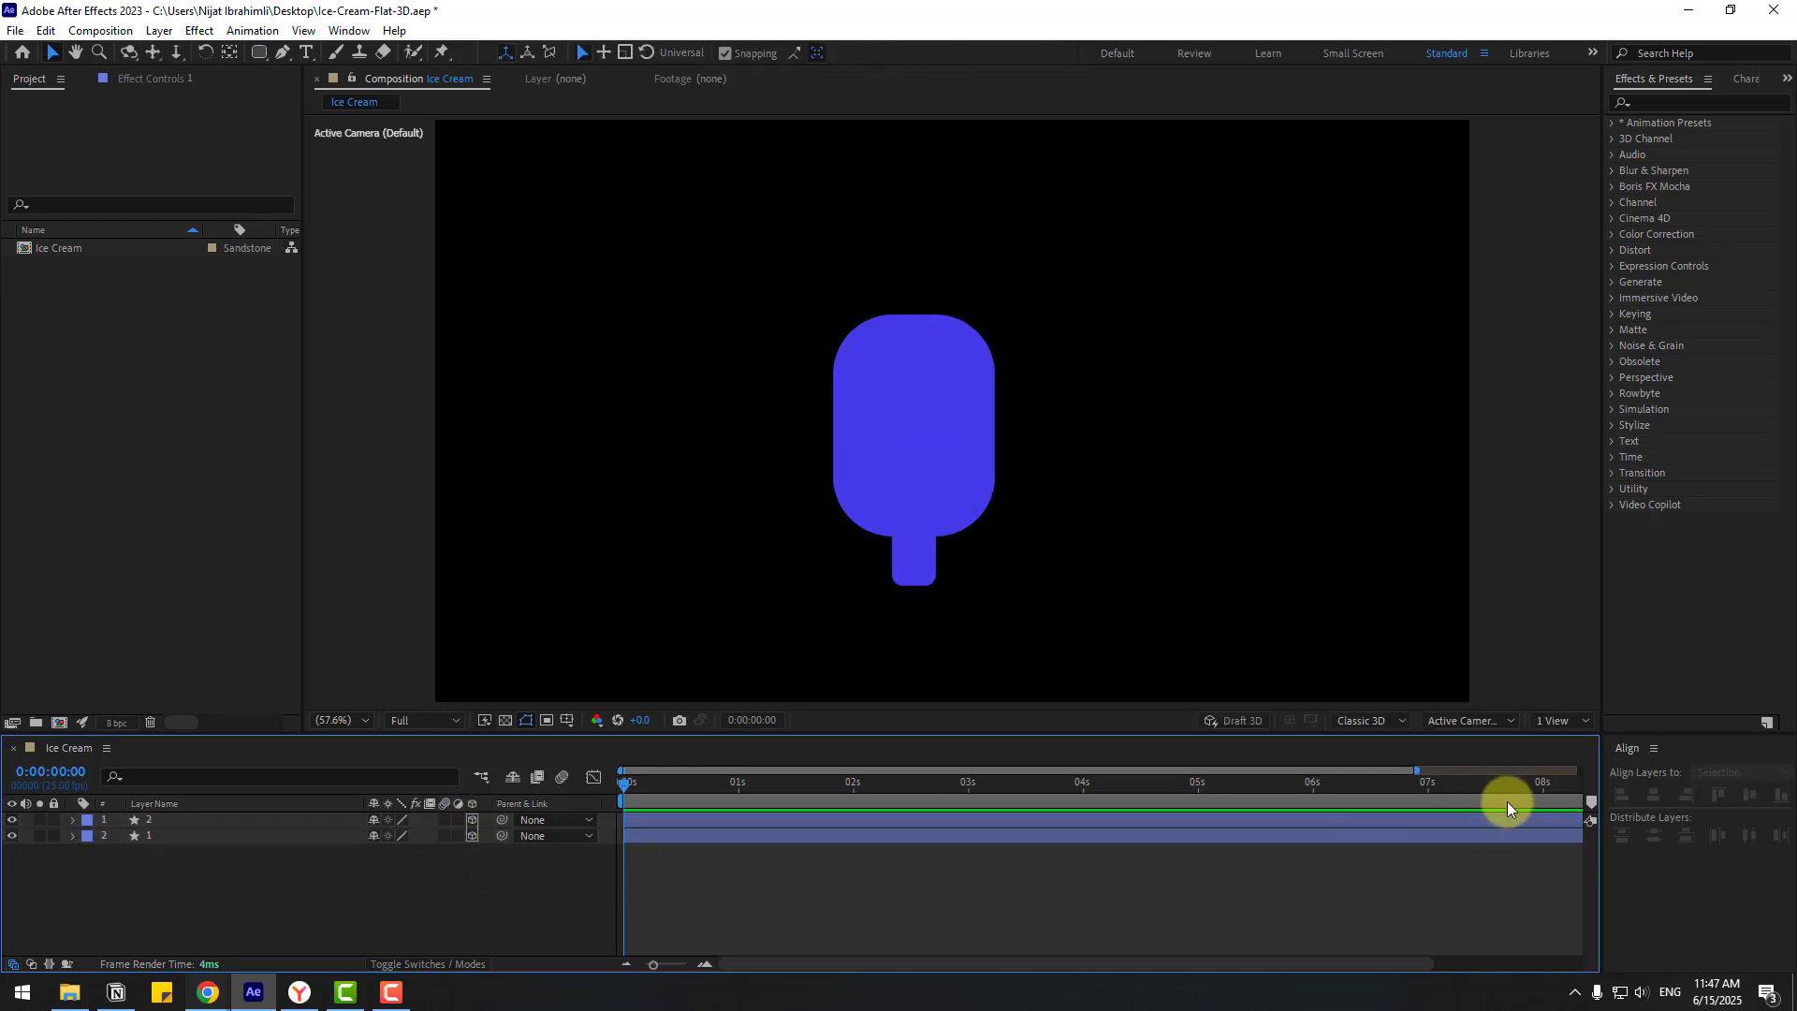
pyautogui.click(1473, 724)
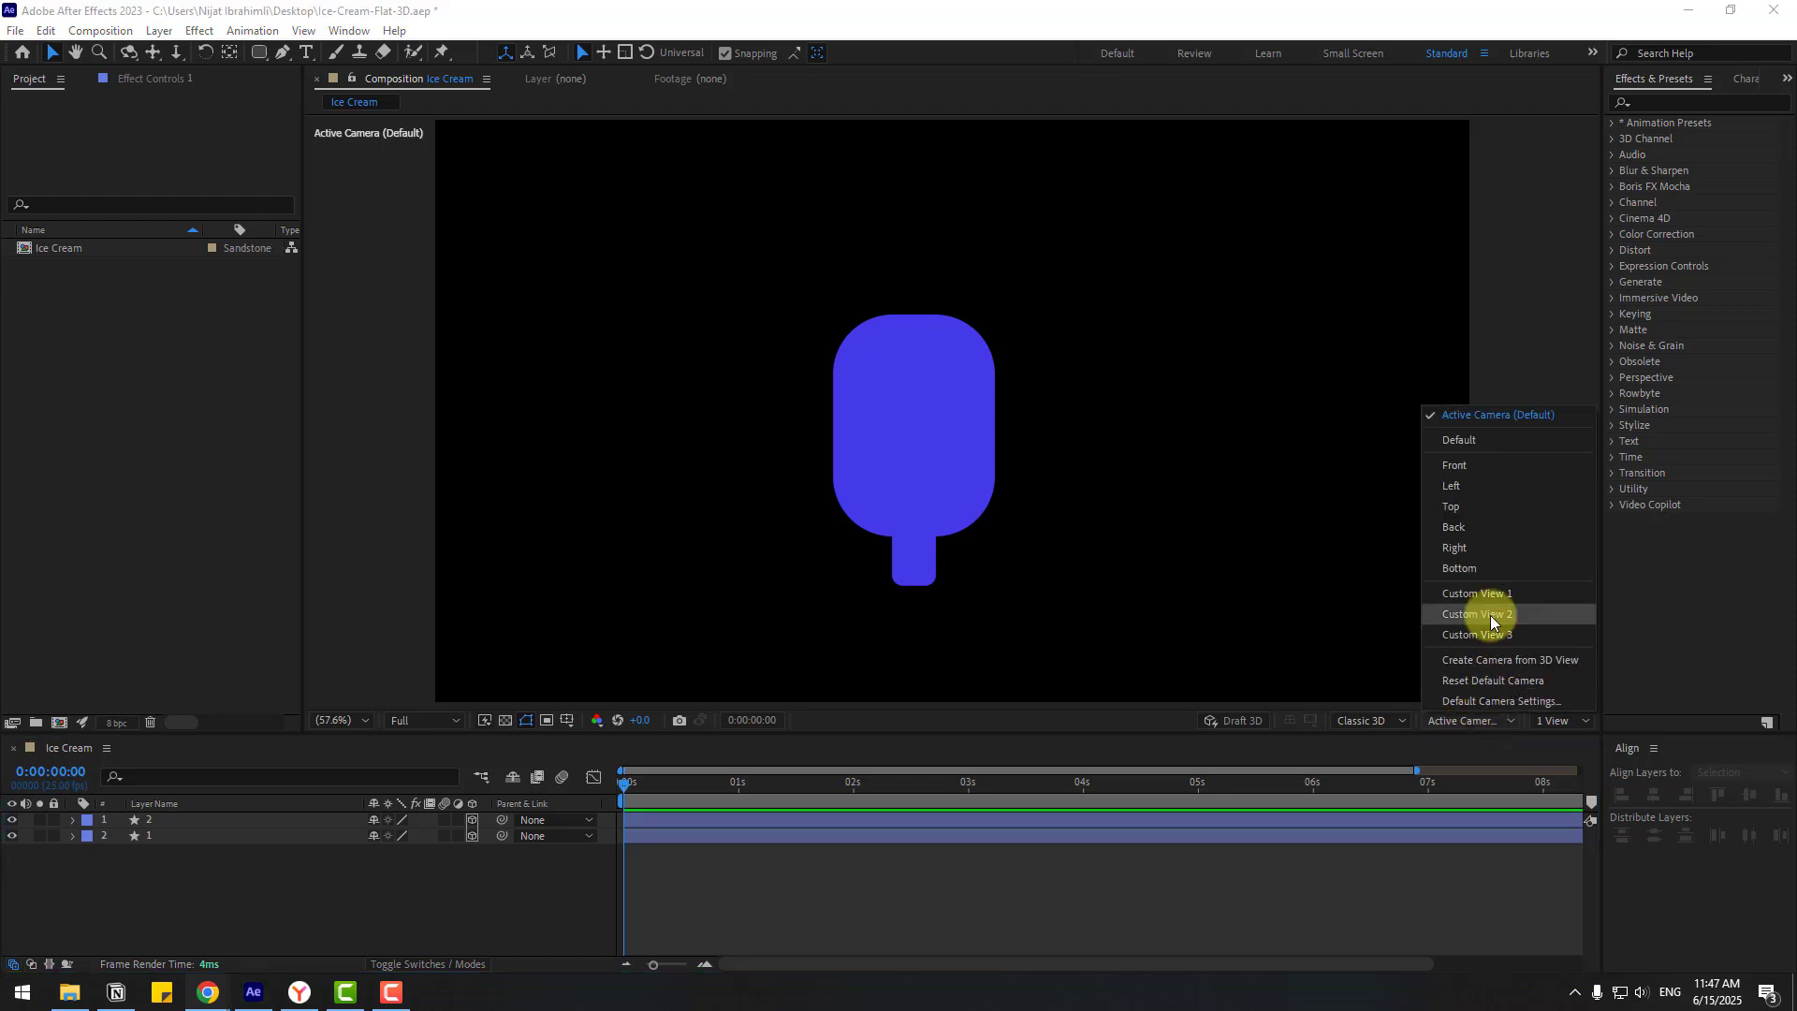
pyautogui.click(1536, 602)
pyautogui.scroll(4, 1006, 613)
pyautogui.scroll(-2, 1020, 616)
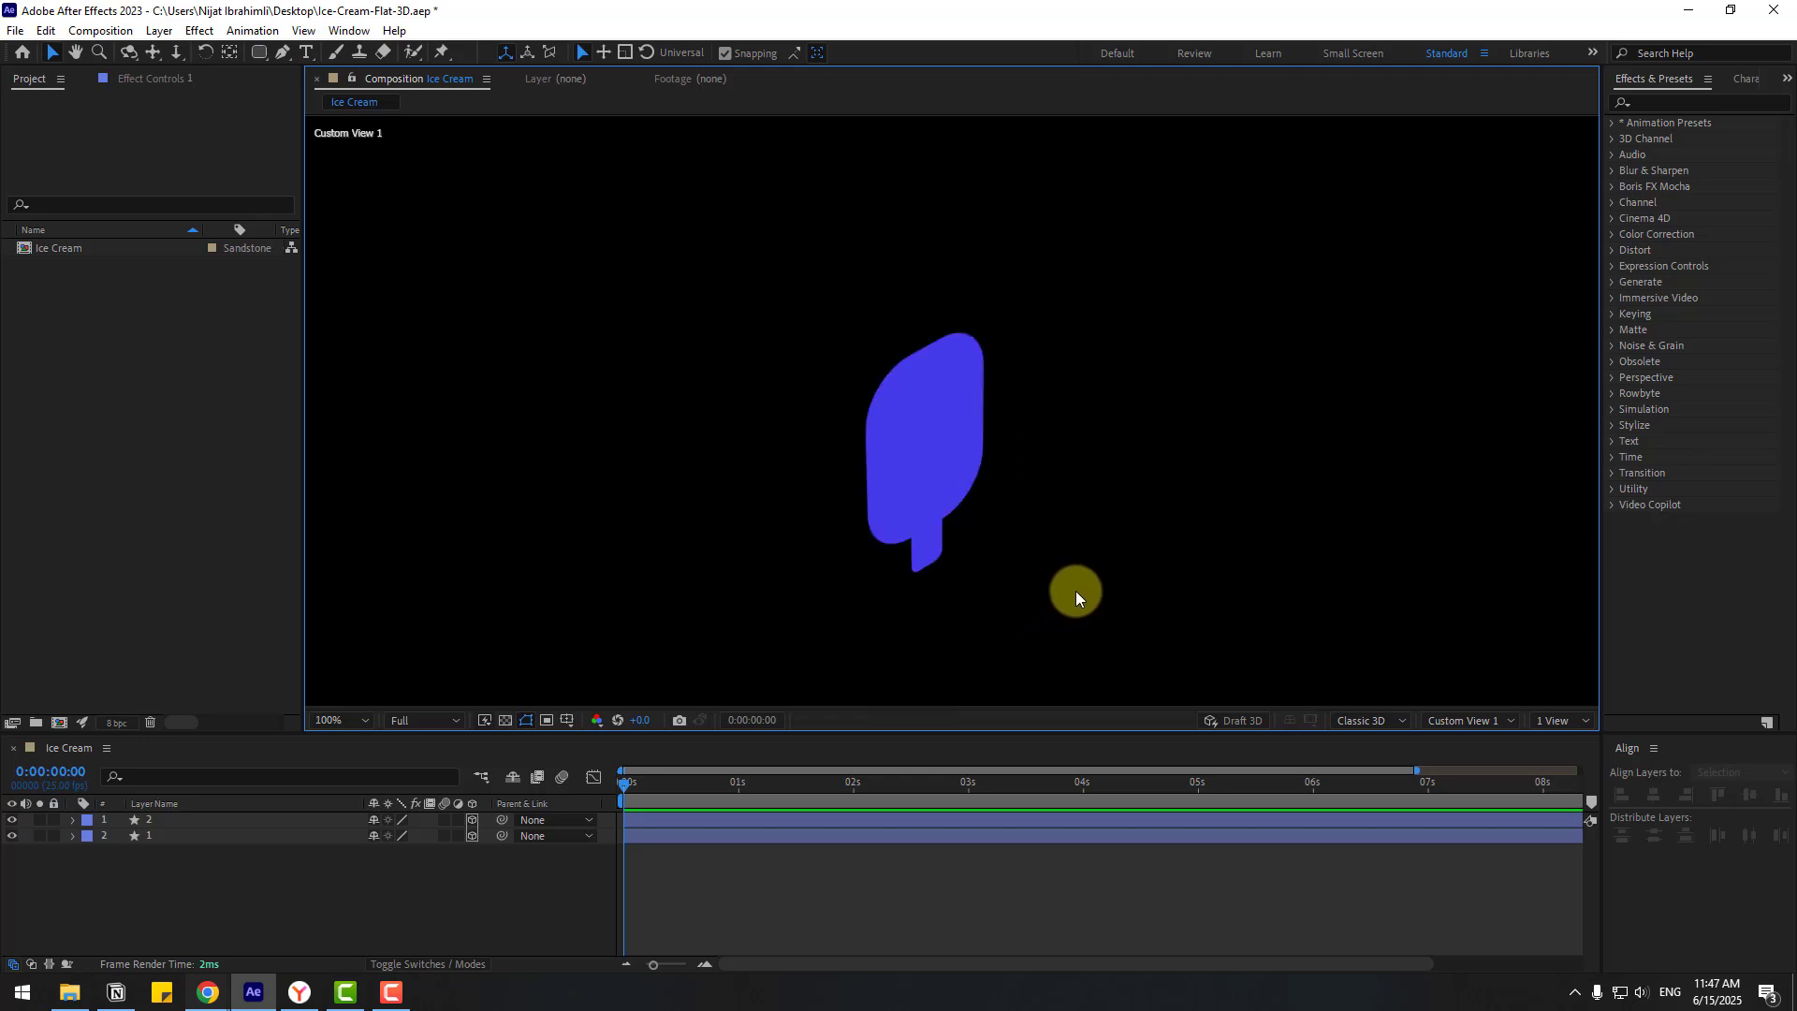
pyautogui.click(321, 858)
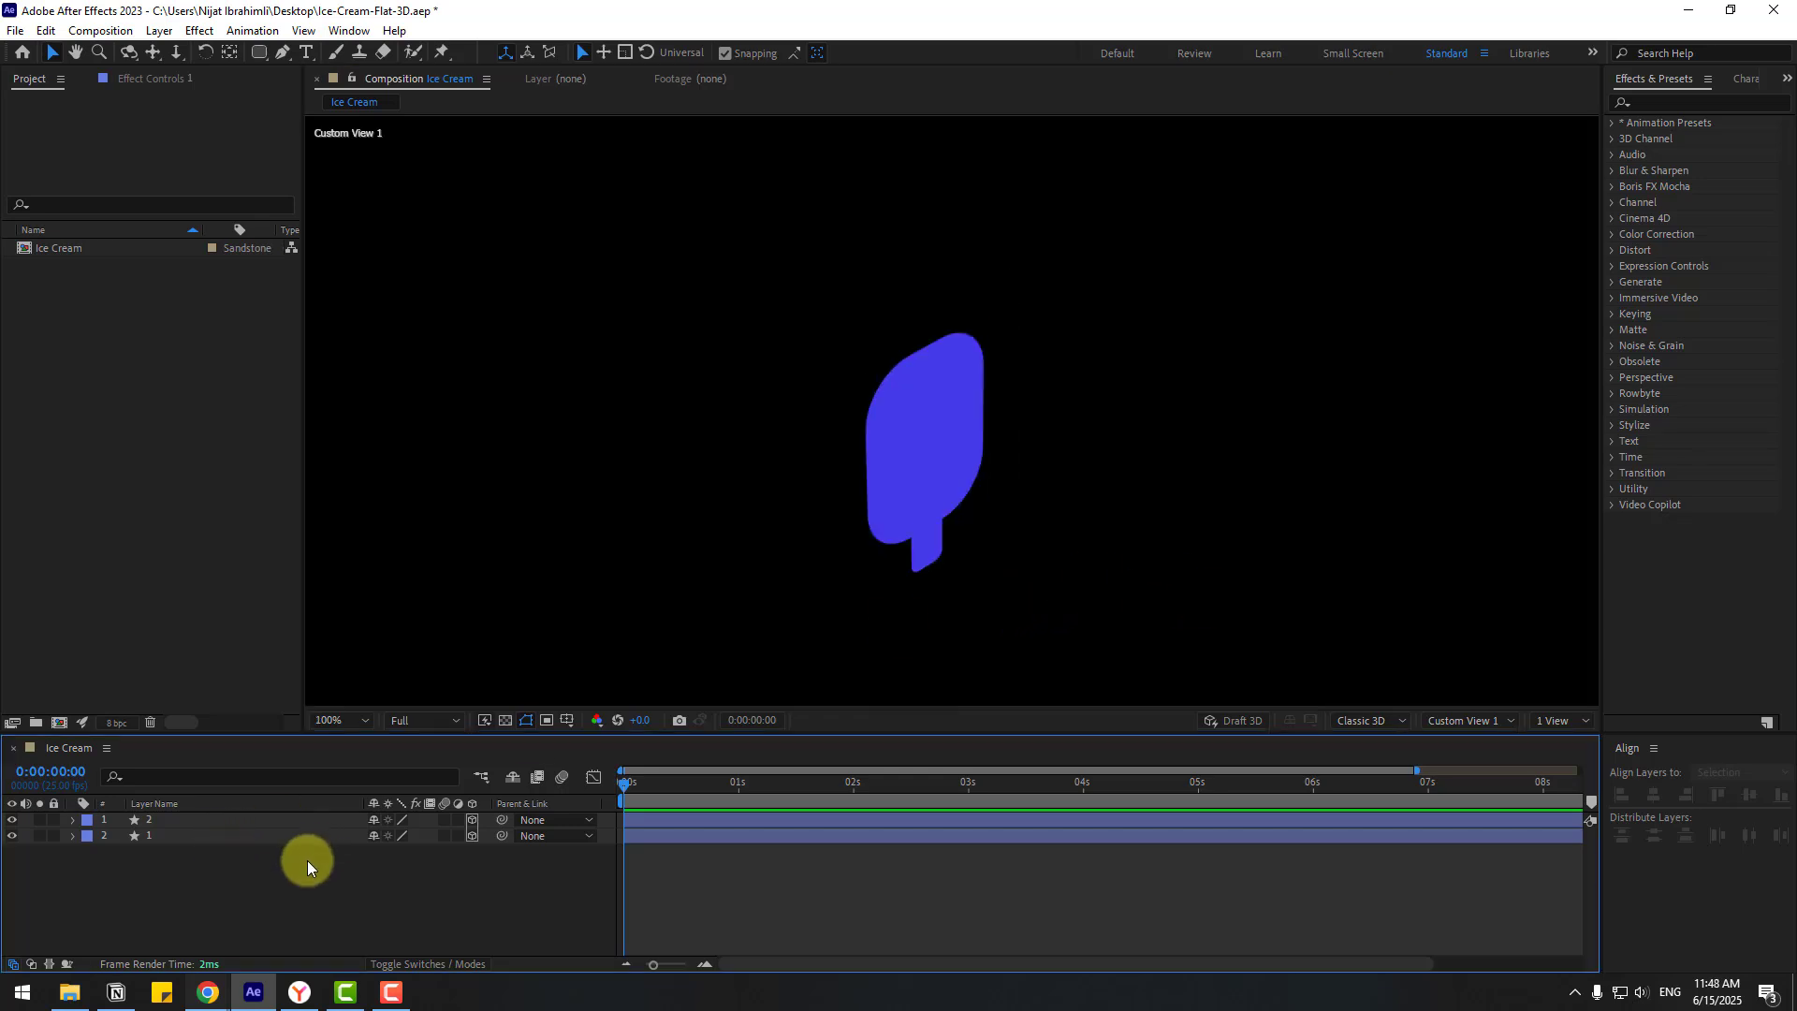
pyautogui.click(1343, 723)
pyautogui.click(630, 830)
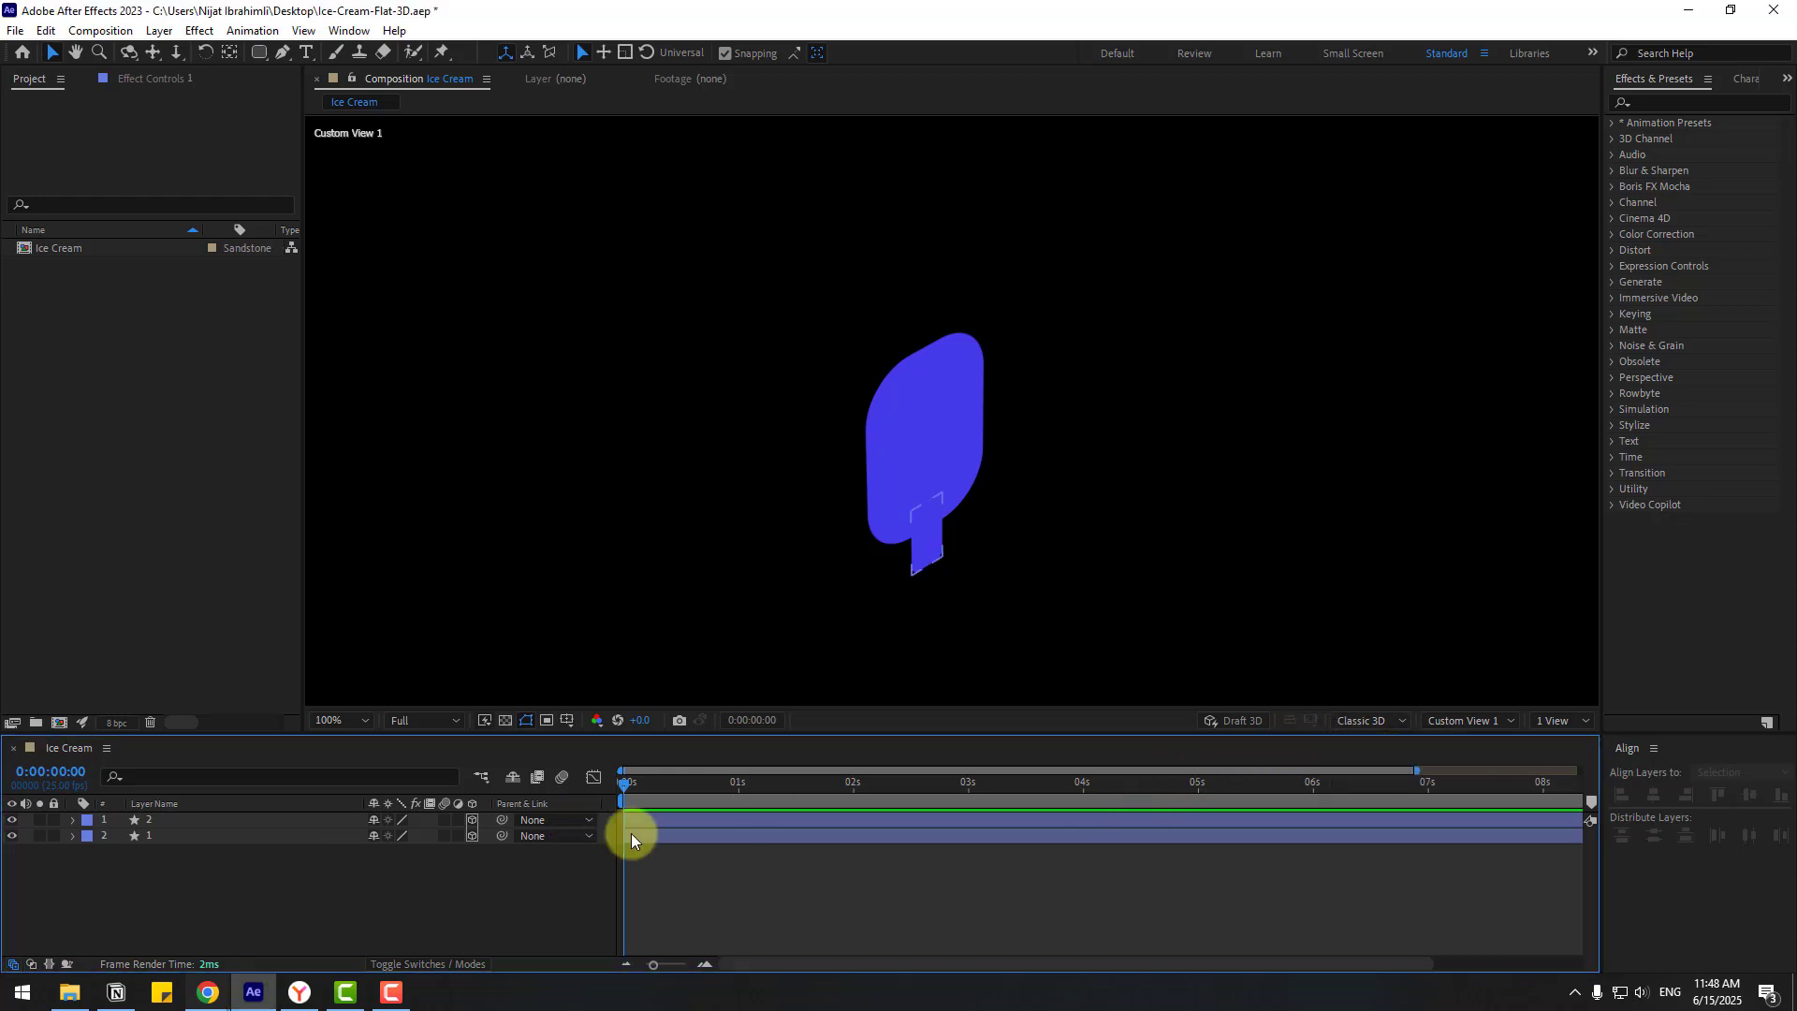
# Step: Set the composition's 3D renderer to Cinema 4D in Composition Settings
pyautogui.rightClick(402, 886)
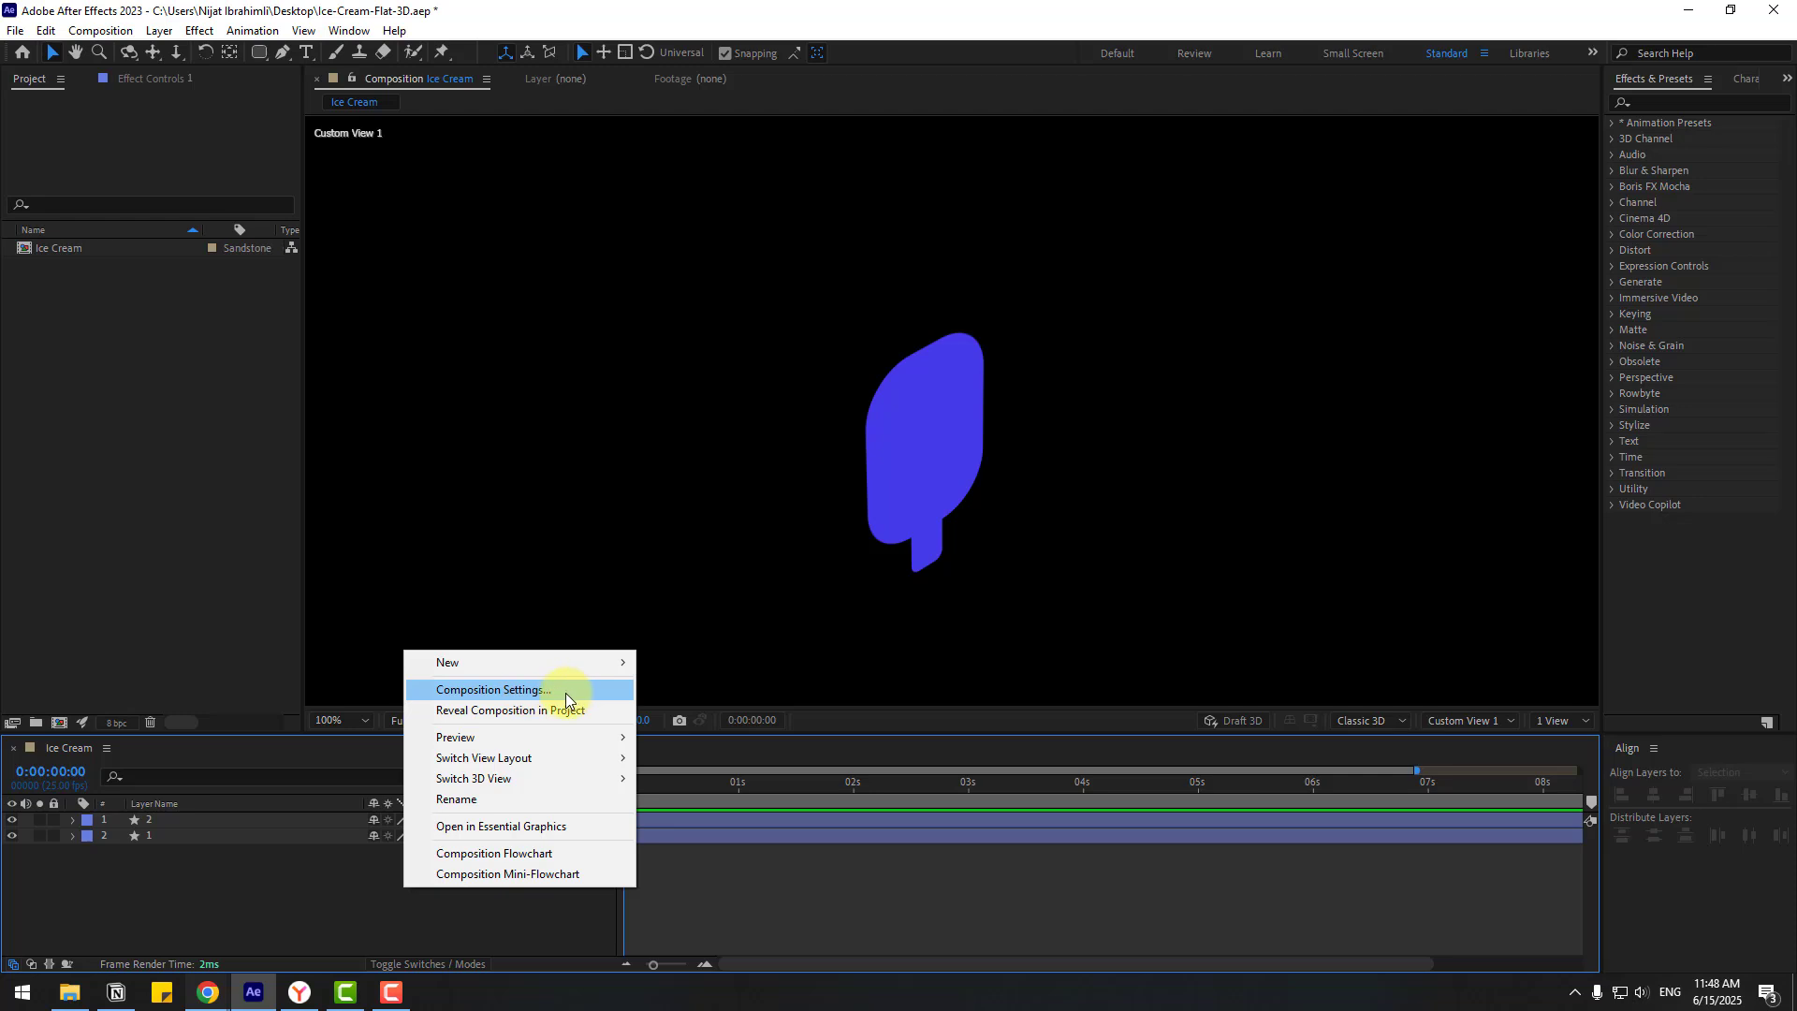
pyautogui.click(530, 689)
pyautogui.click(316, 271)
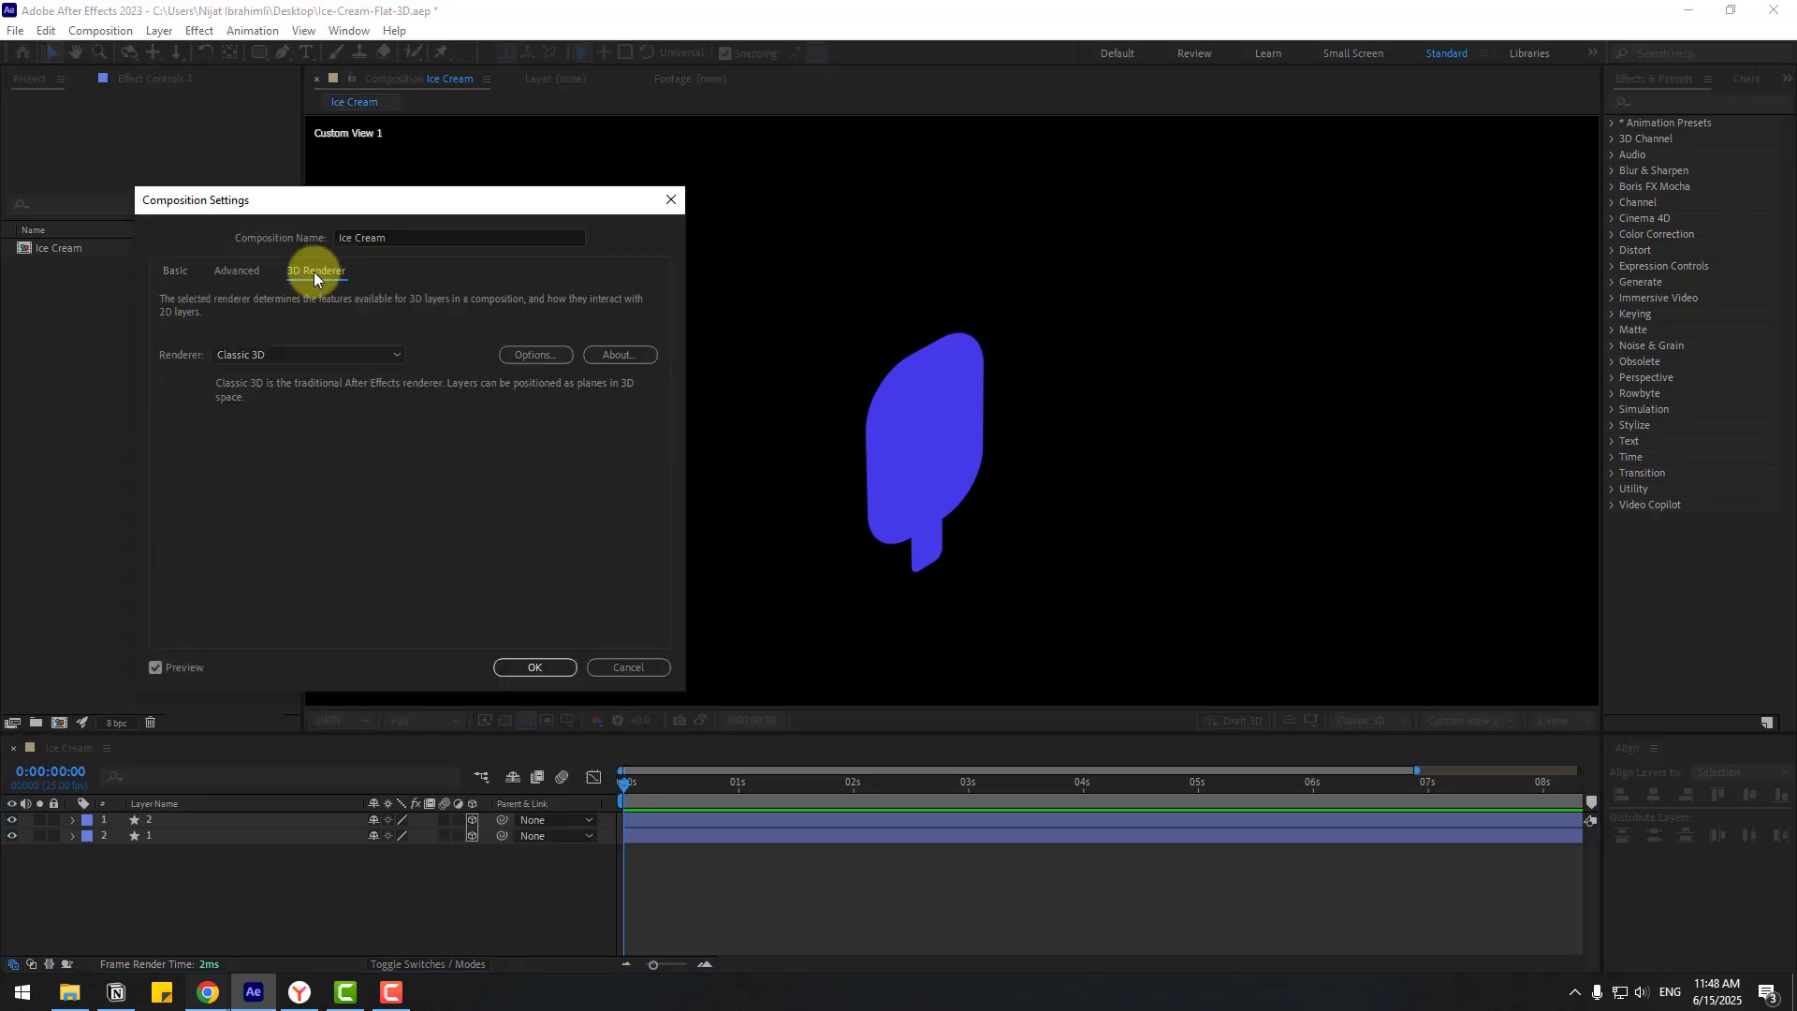
pyautogui.click(283, 359)
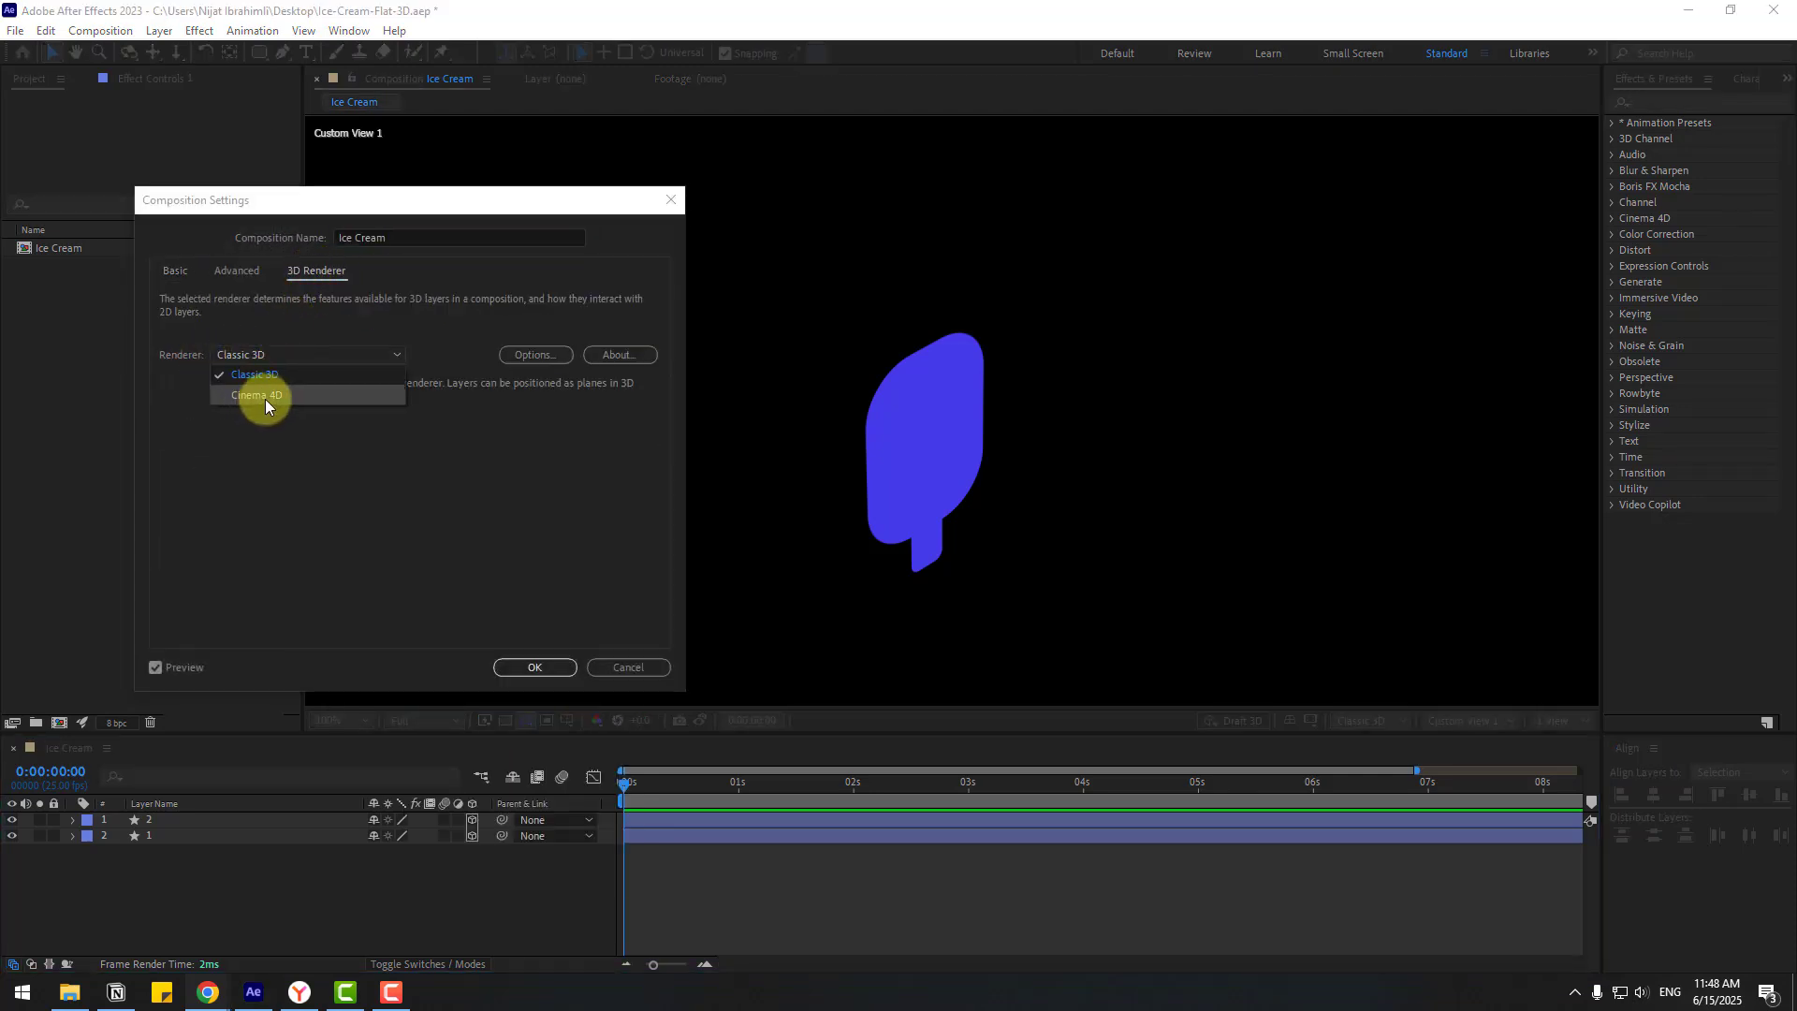
pyautogui.click(266, 396)
pyautogui.click(513, 670)
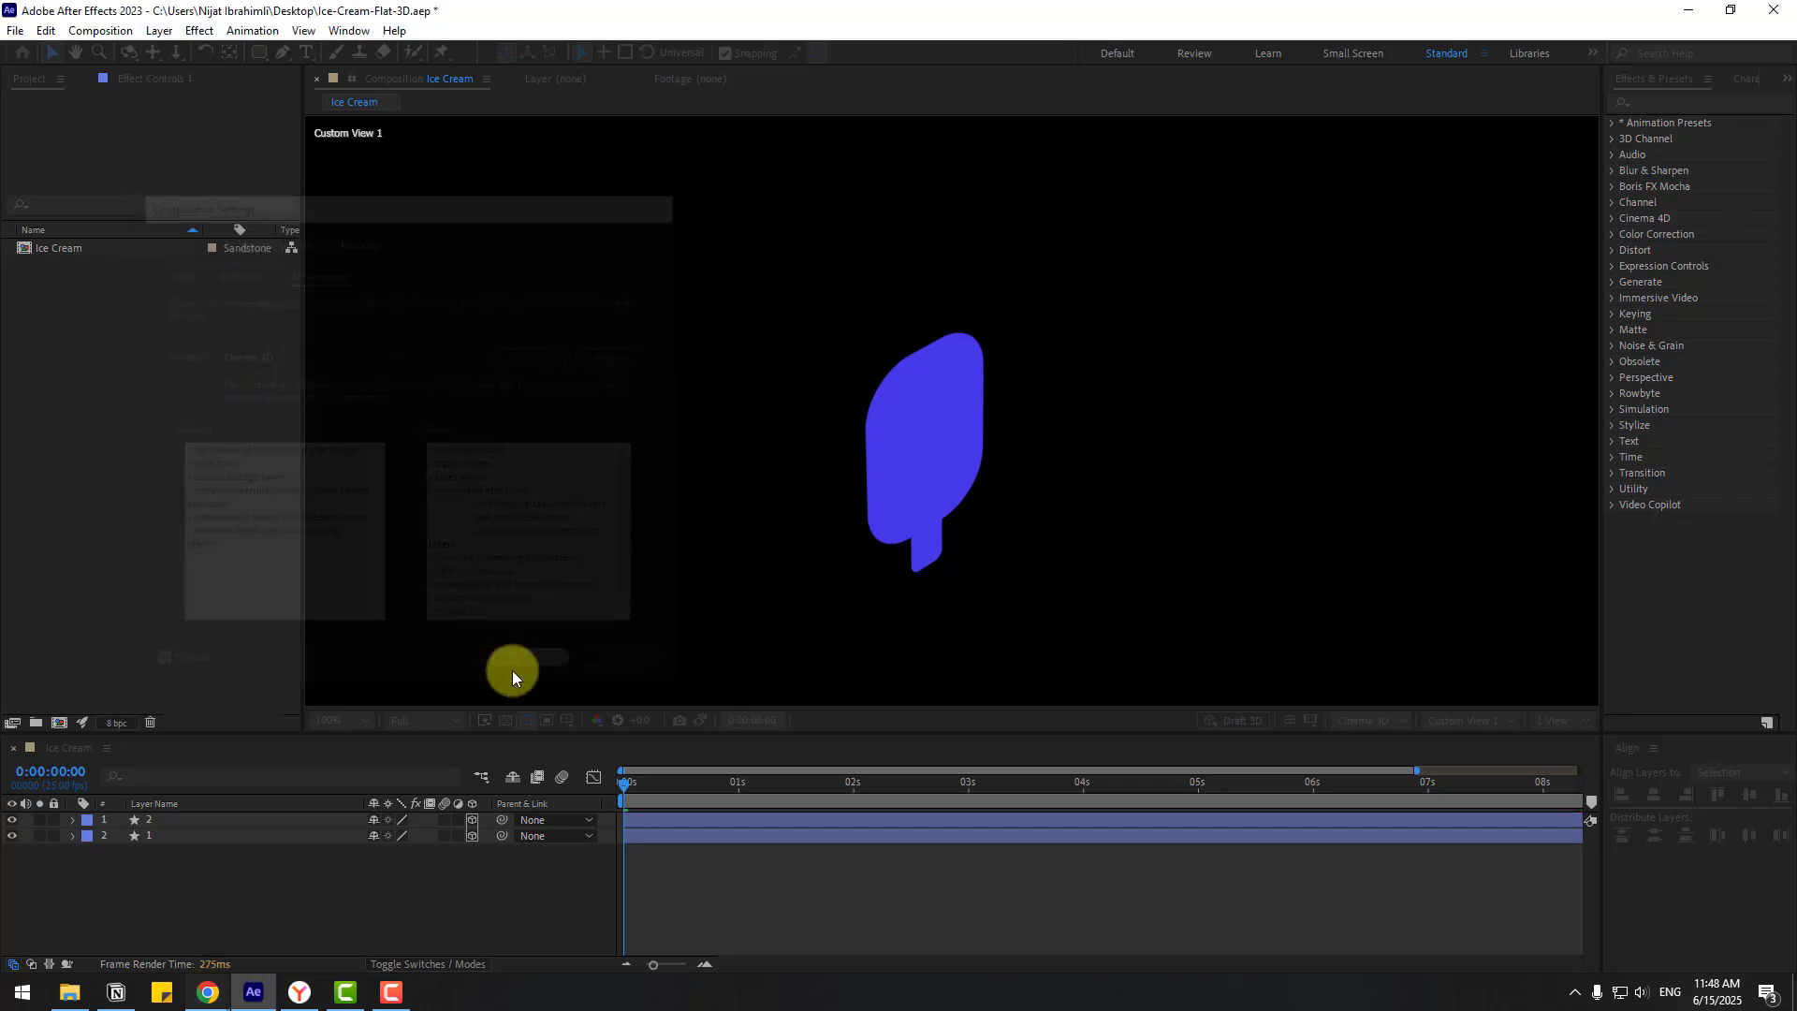
pyautogui.click(168, 899)
# Step: Set the popsicle body's Extrusion Depth to 125 in Geometry Options
pyautogui.click(157, 839)
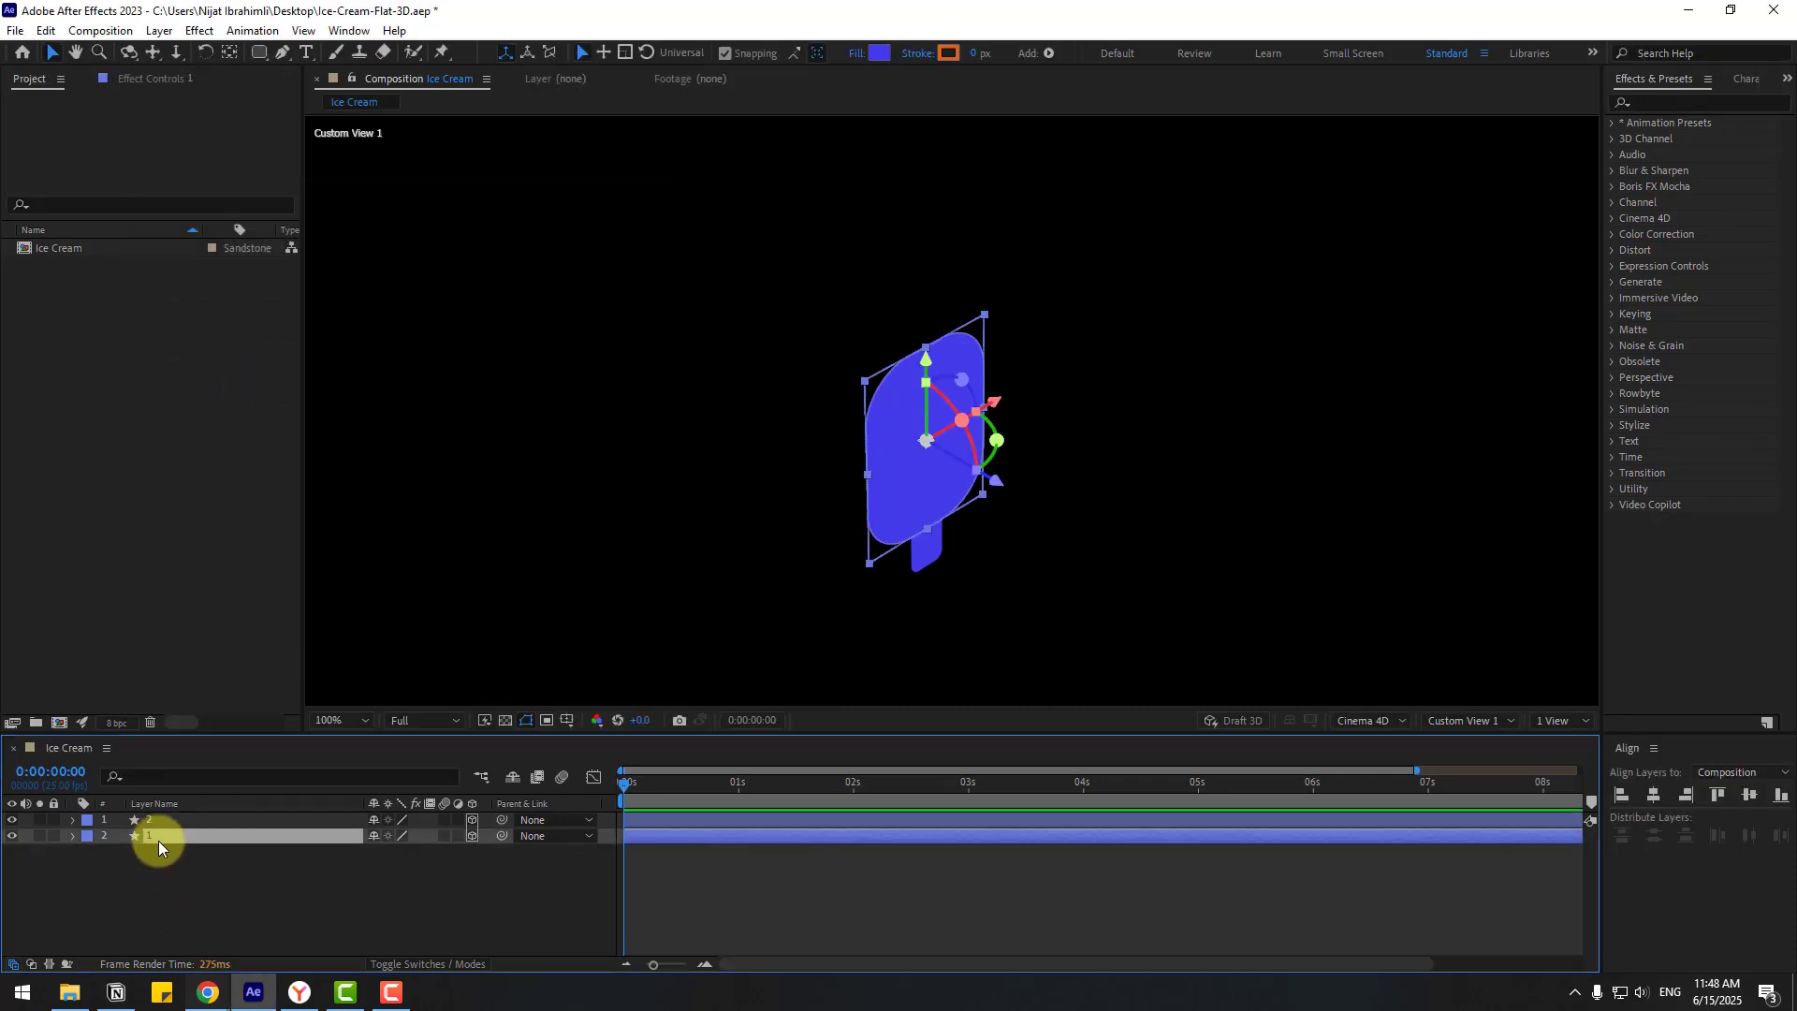
pyautogui.click(71, 836)
pyautogui.click(94, 869)
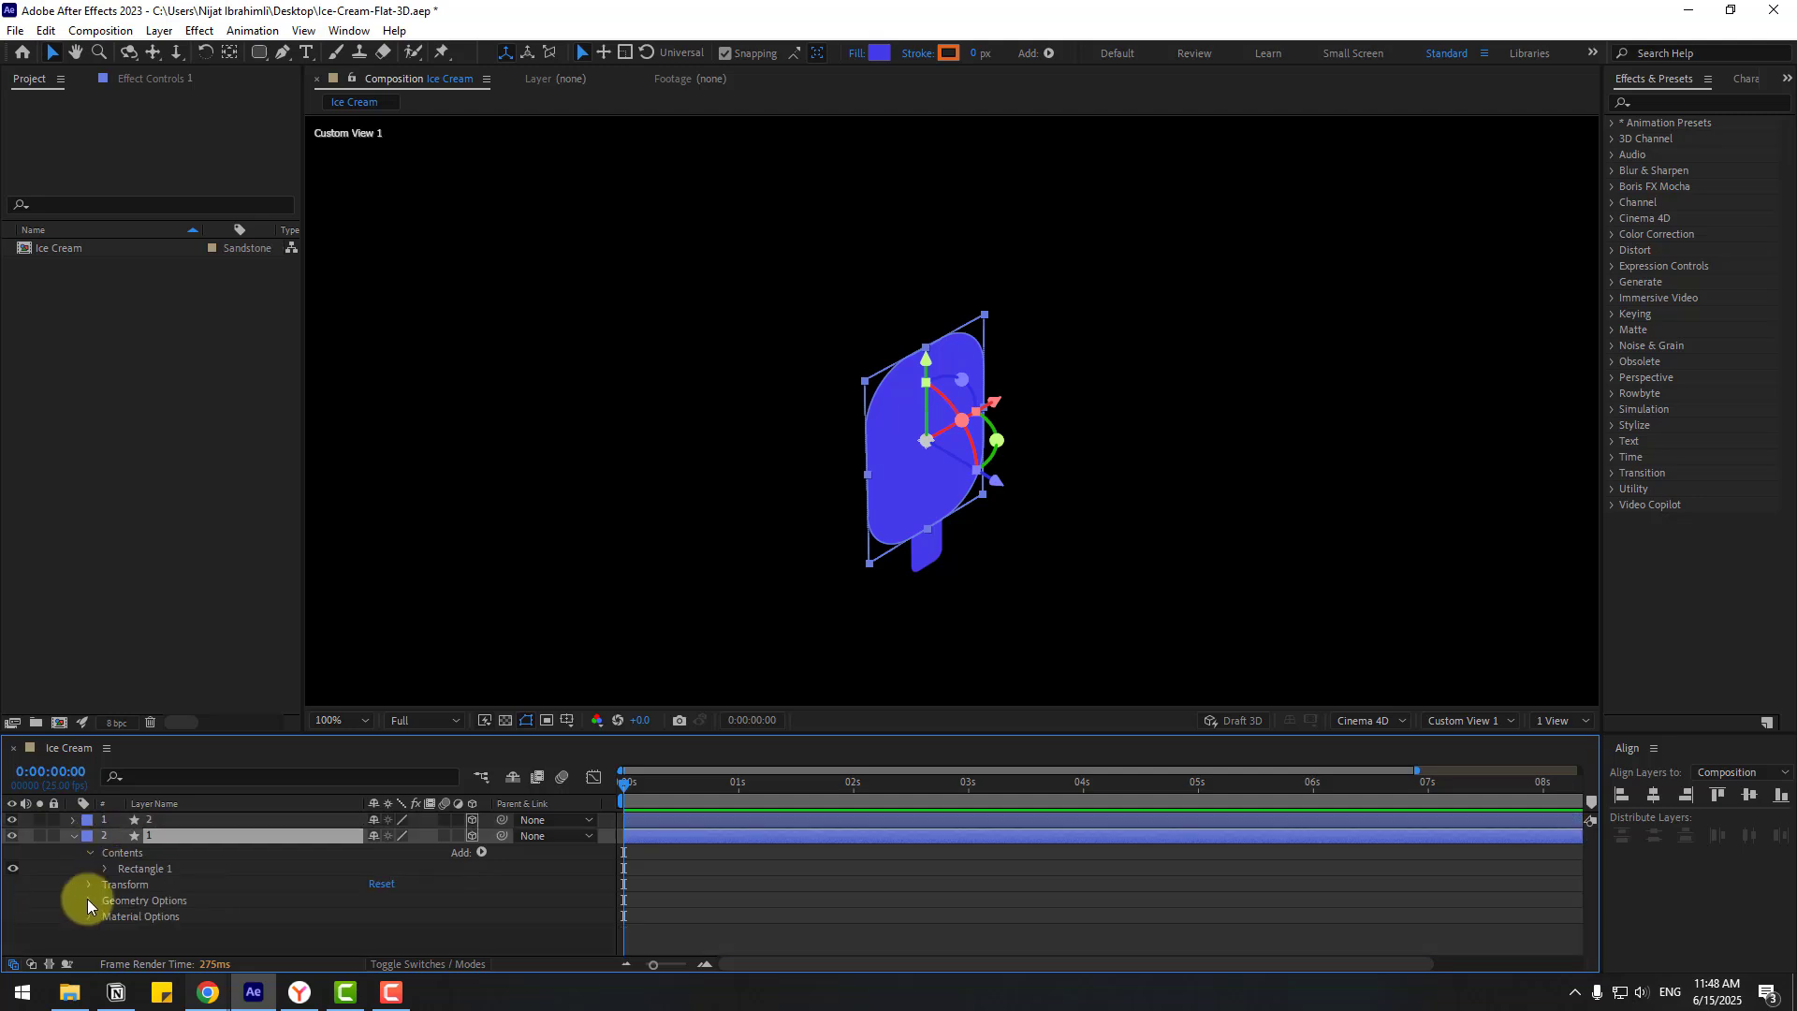
pyautogui.click(88, 902)
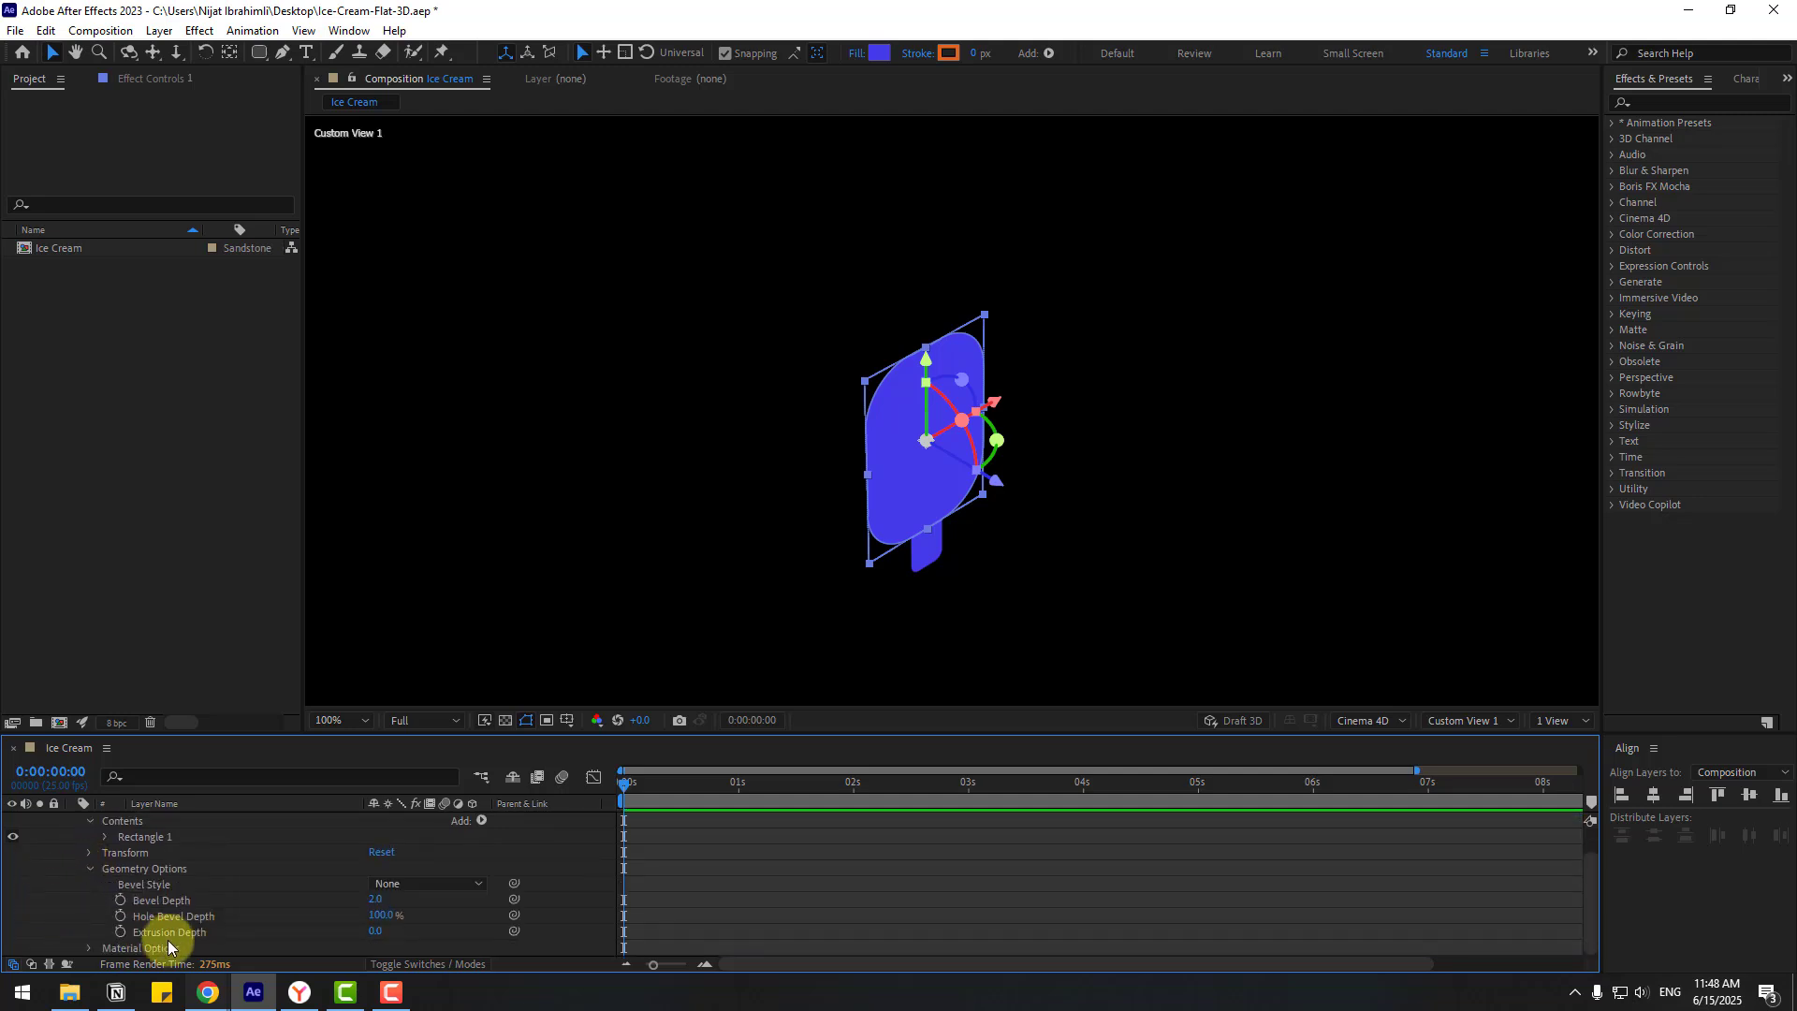
pyautogui.click(375, 930)
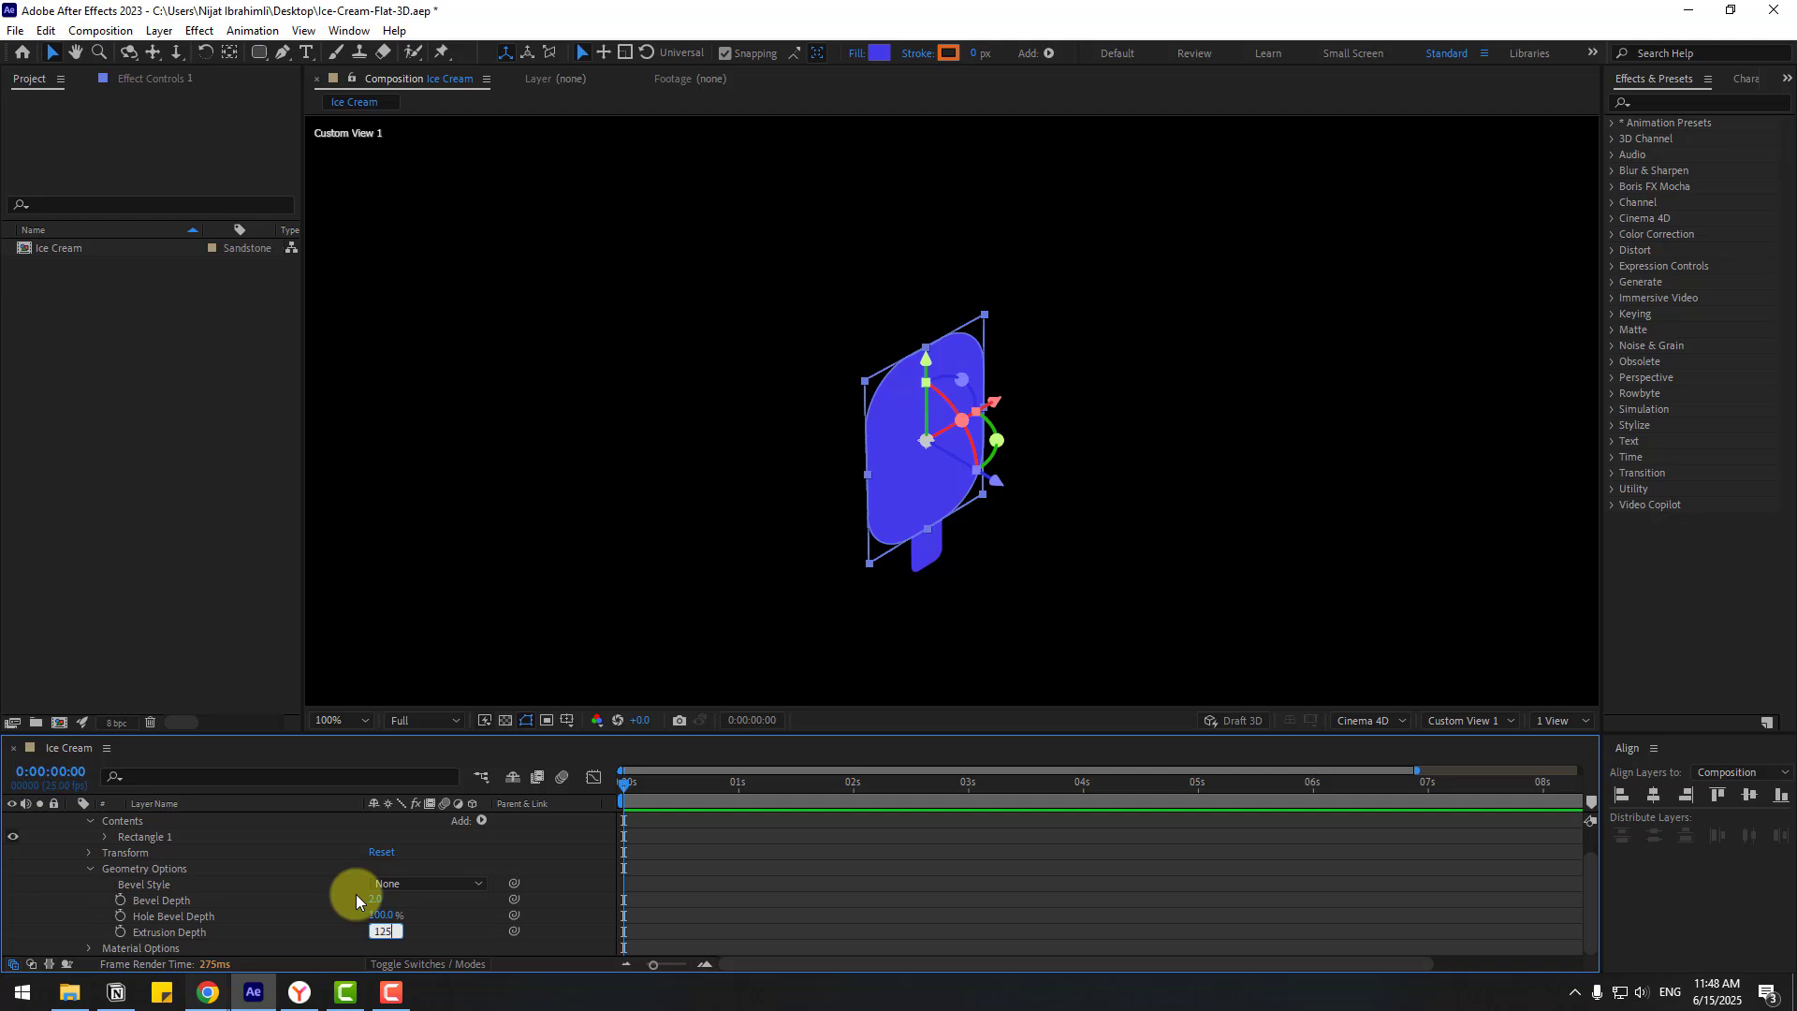
pyautogui.press('Return')
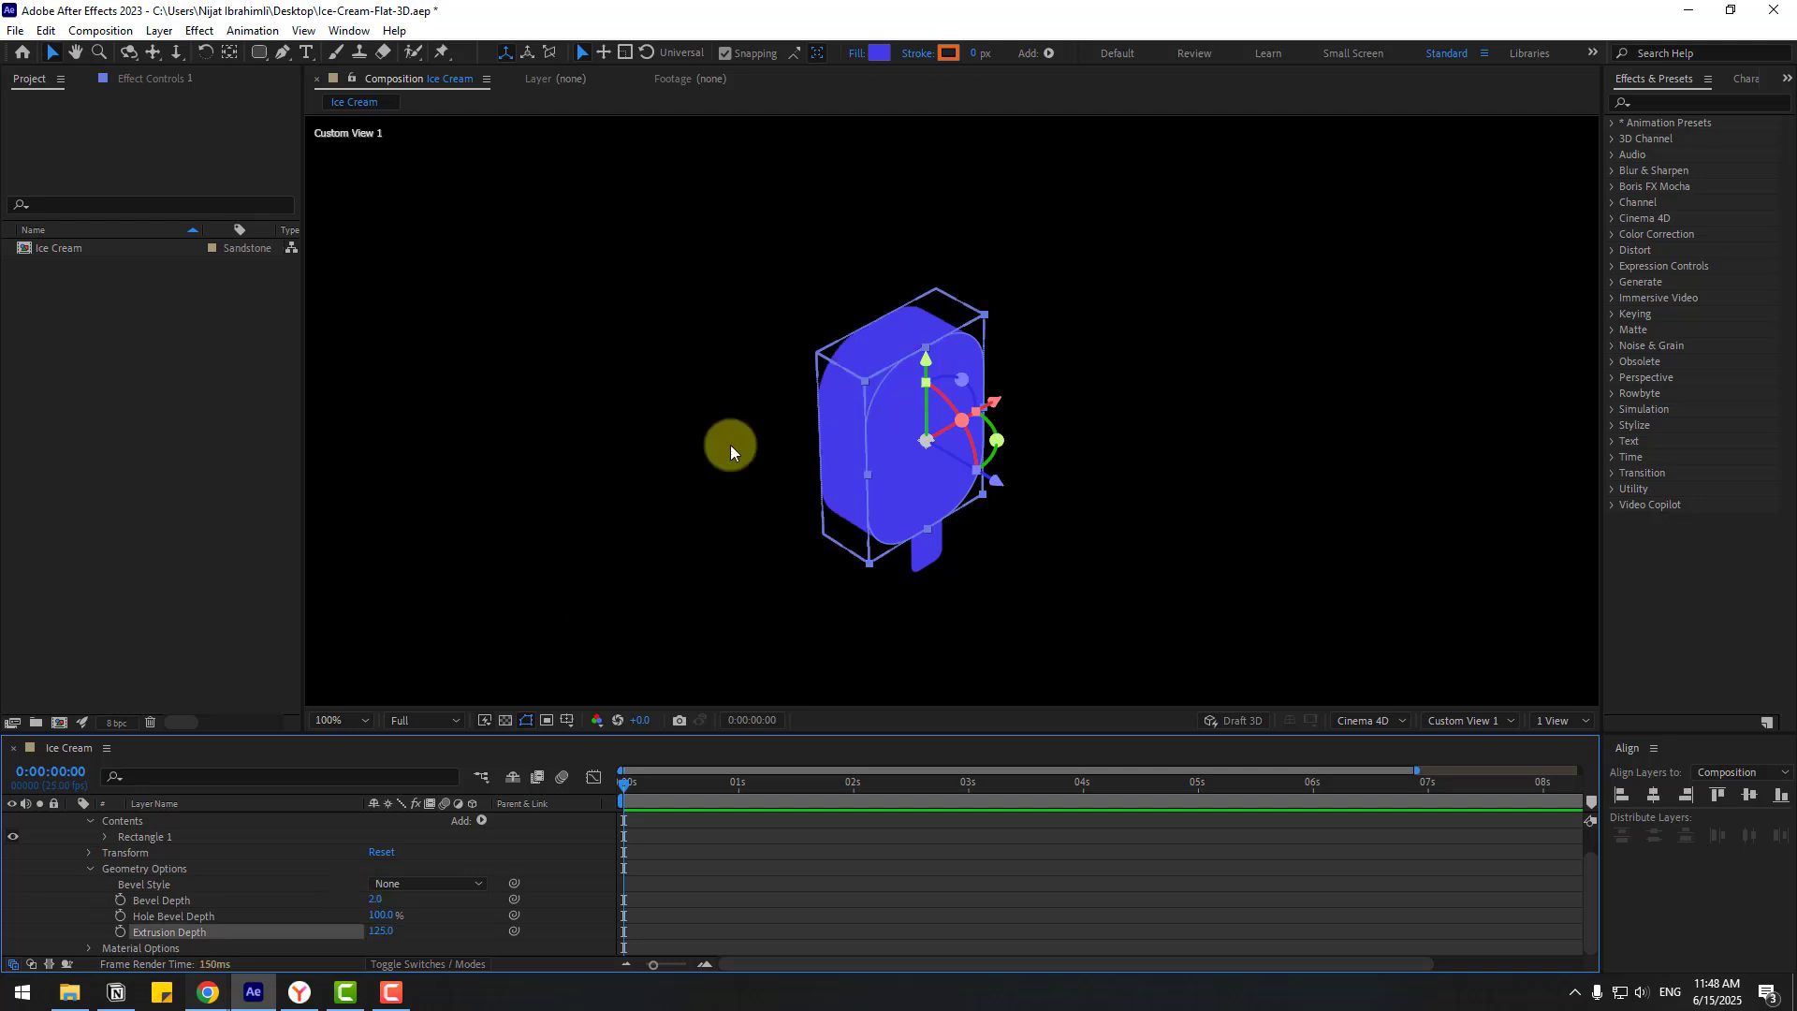
# Step: Give the body a brown fill colour (7B4B30)
pyautogui.click(880, 52)
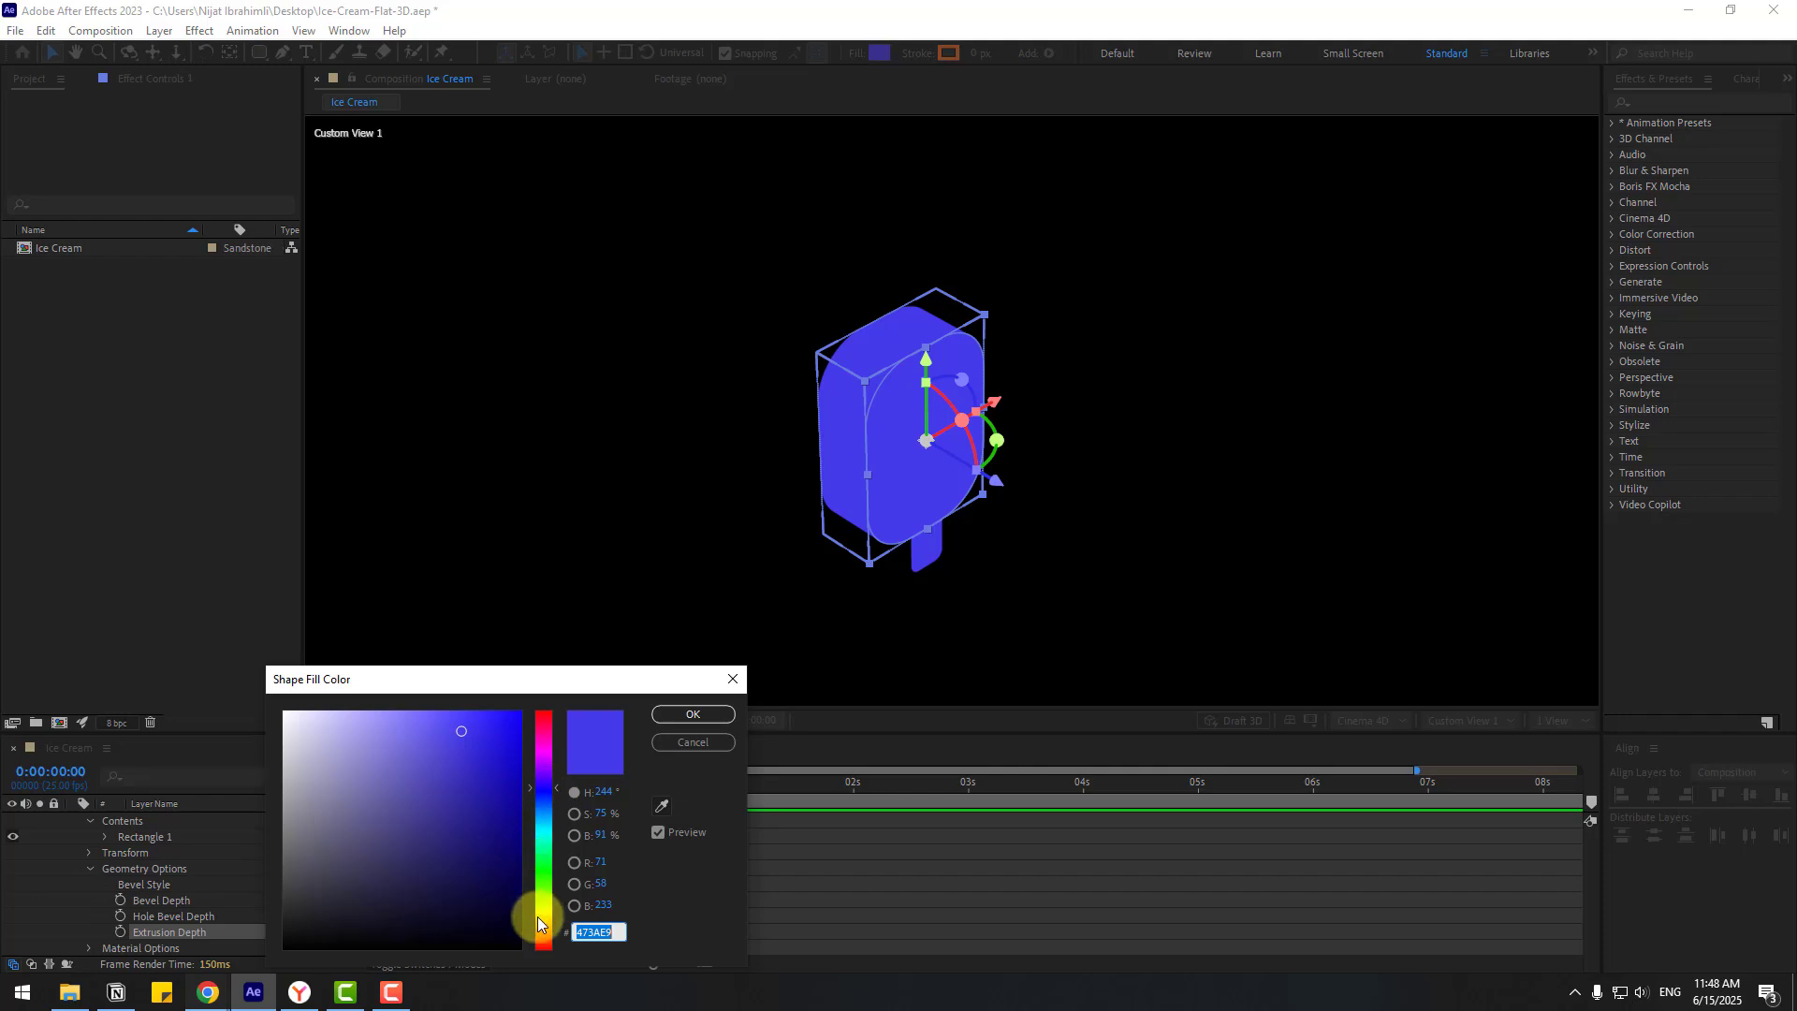
pyautogui.click(544, 926)
pyautogui.moveTo(481, 851)
pyautogui.mouseDown()
pyautogui.moveTo(461, 790)
pyautogui.moveTo(428, 834)
pyautogui.mouseUp()
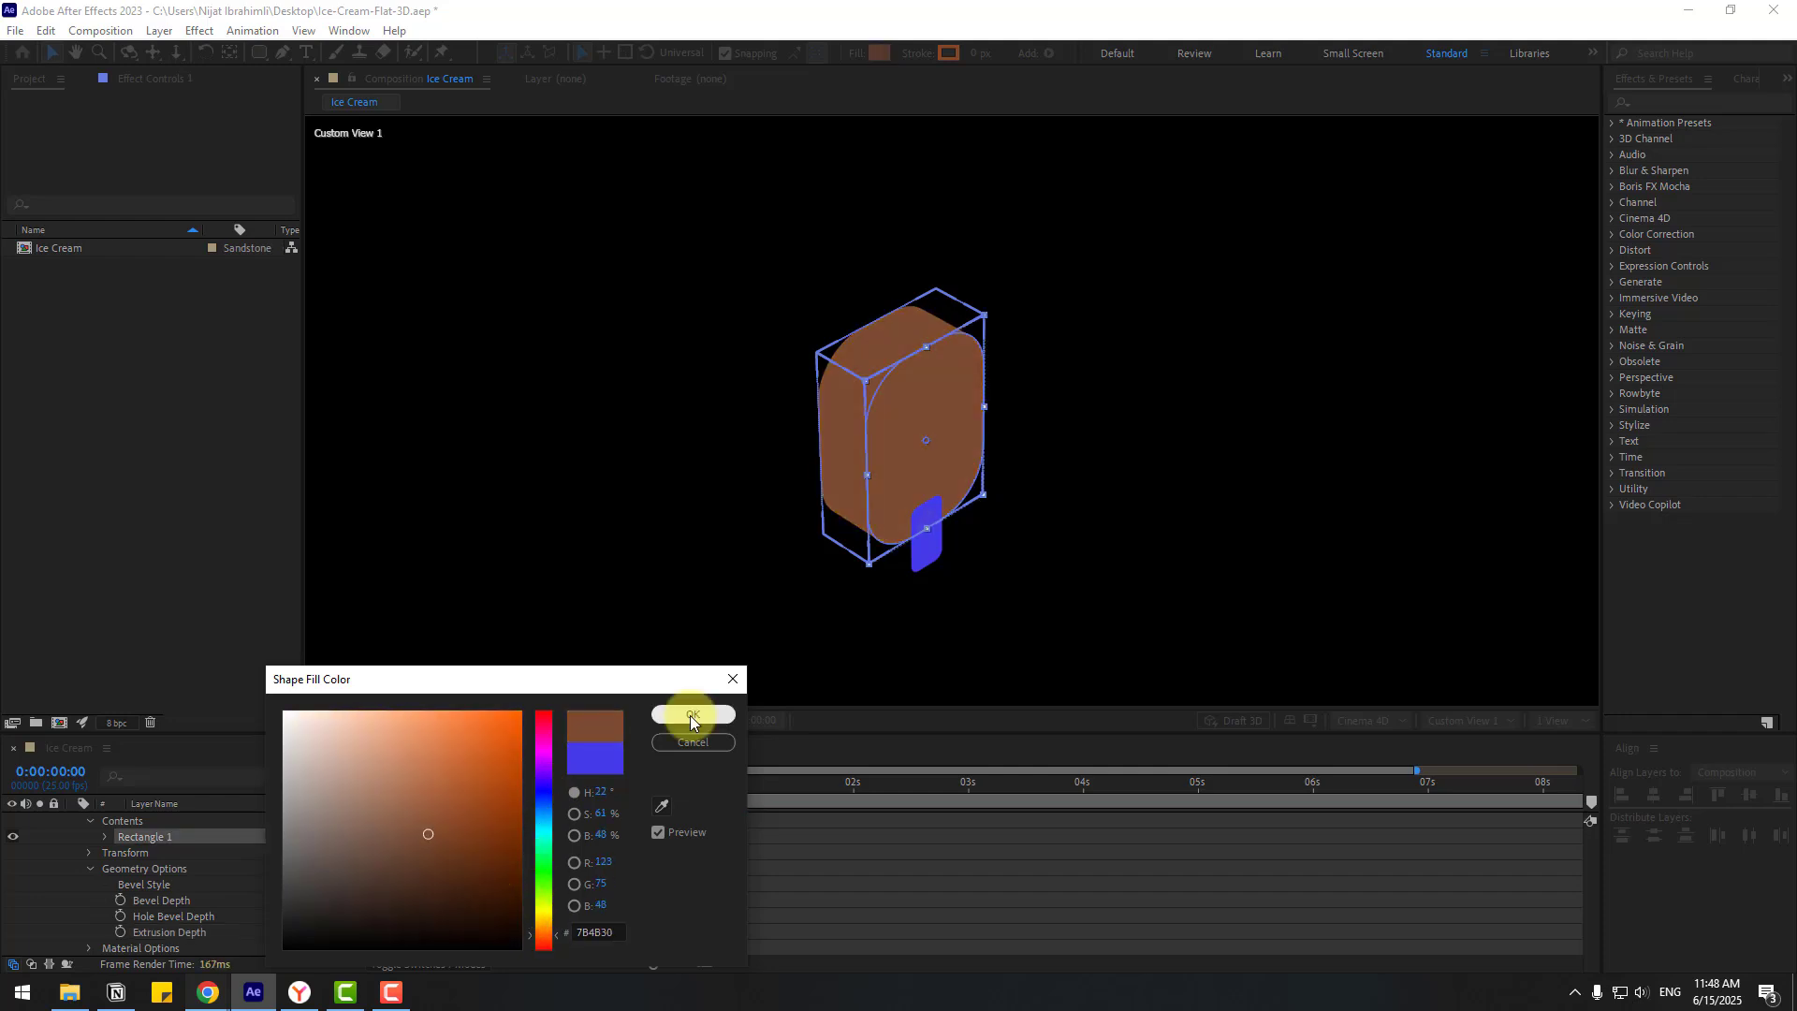
pyautogui.click(689, 715)
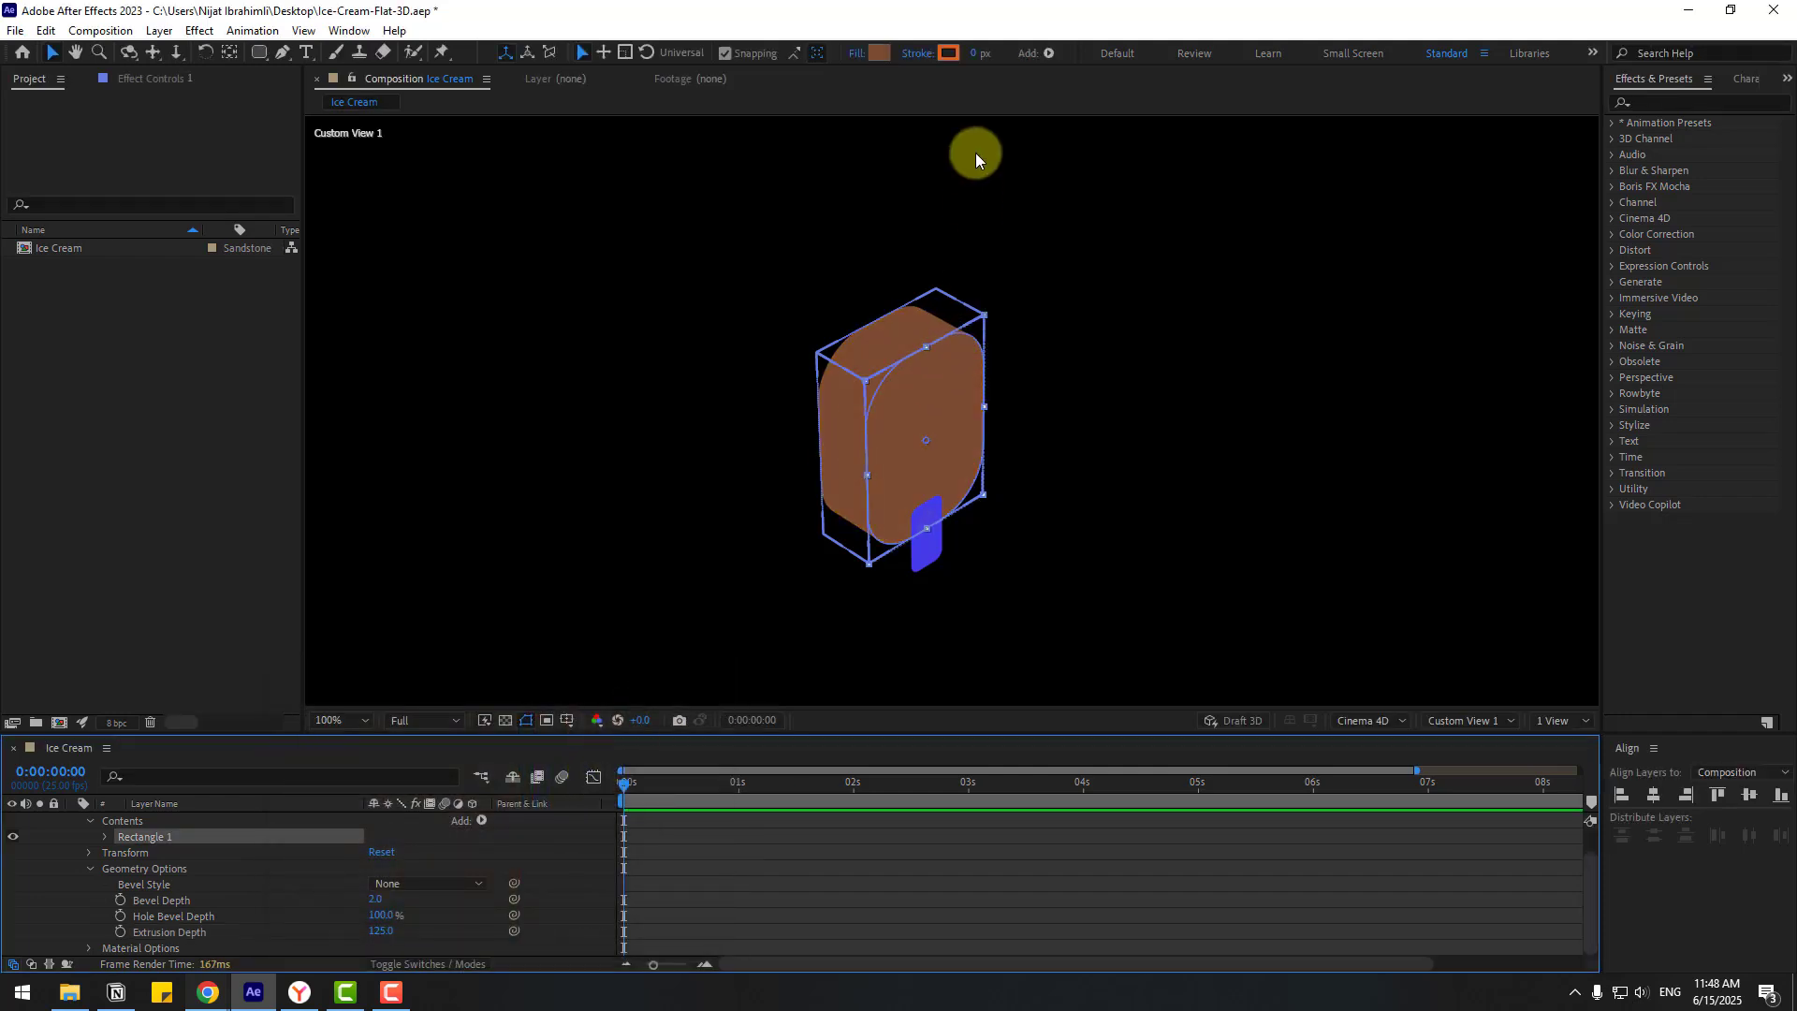
# Step: Give the body a 1 px stroke in a darker shade of the sampled brown
pyautogui.click(975, 52)
pyautogui.write('1')
pyautogui.press('Return')
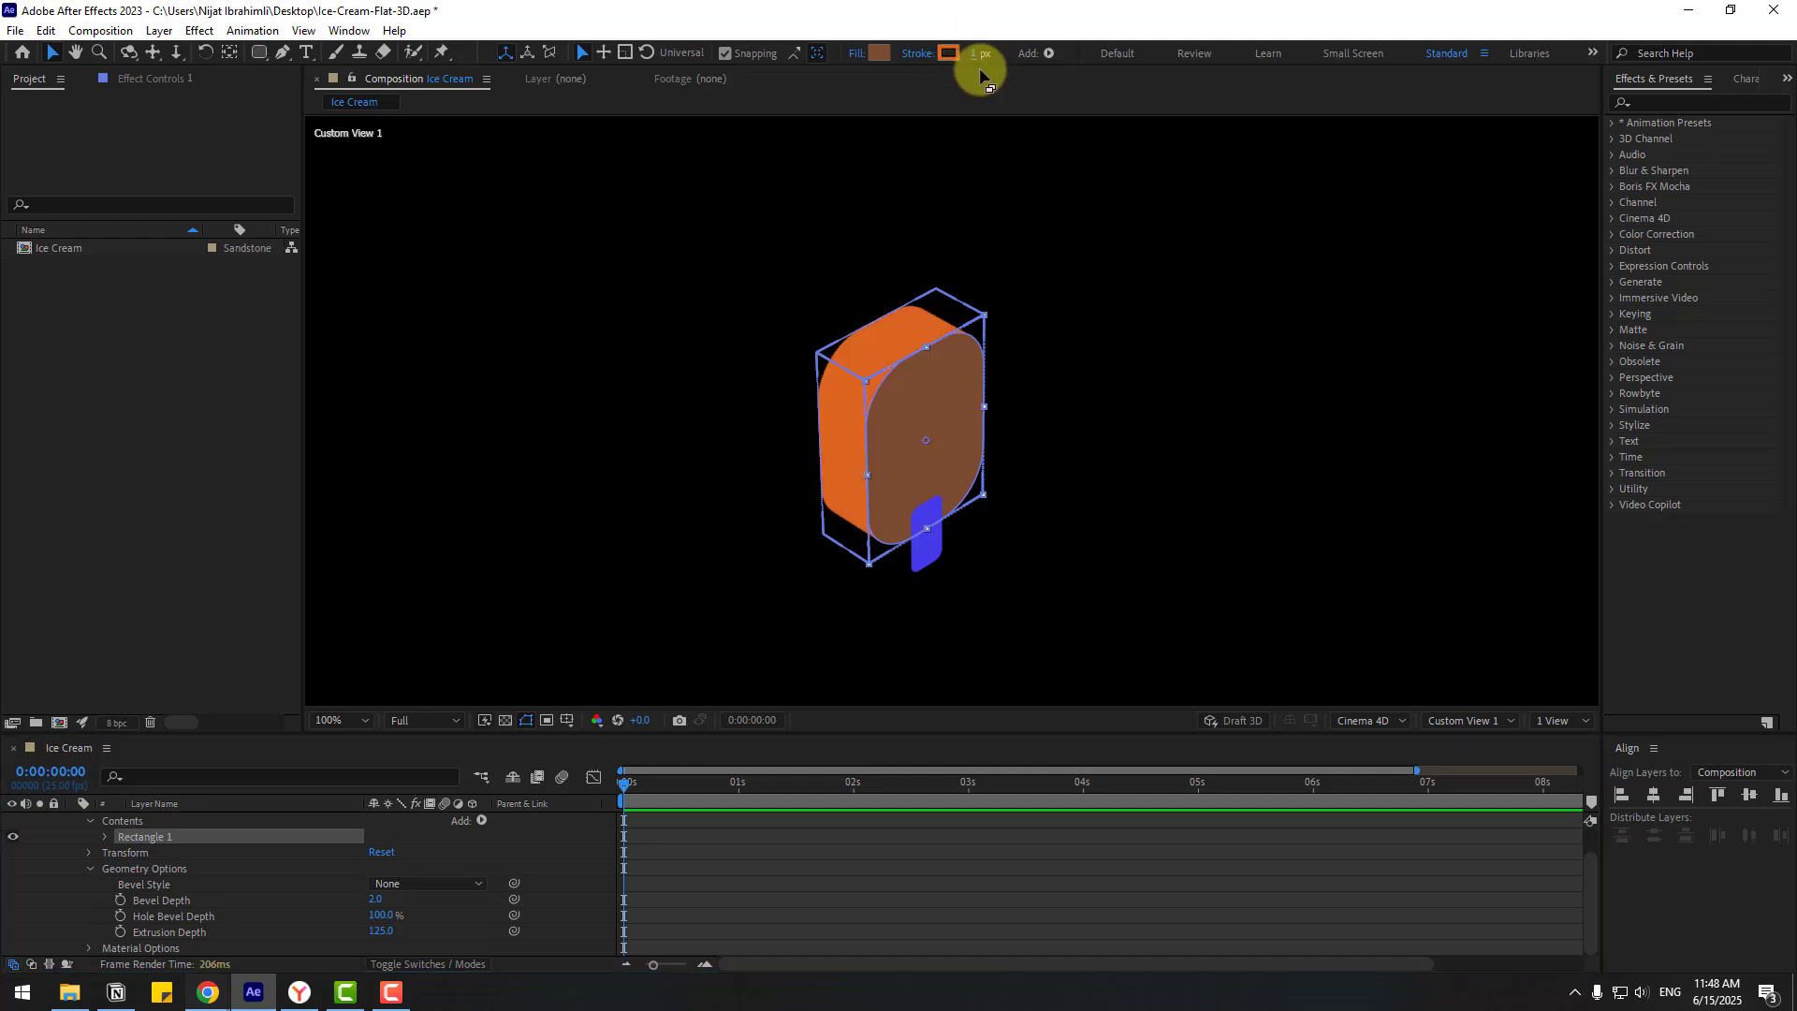
pyautogui.click(951, 52)
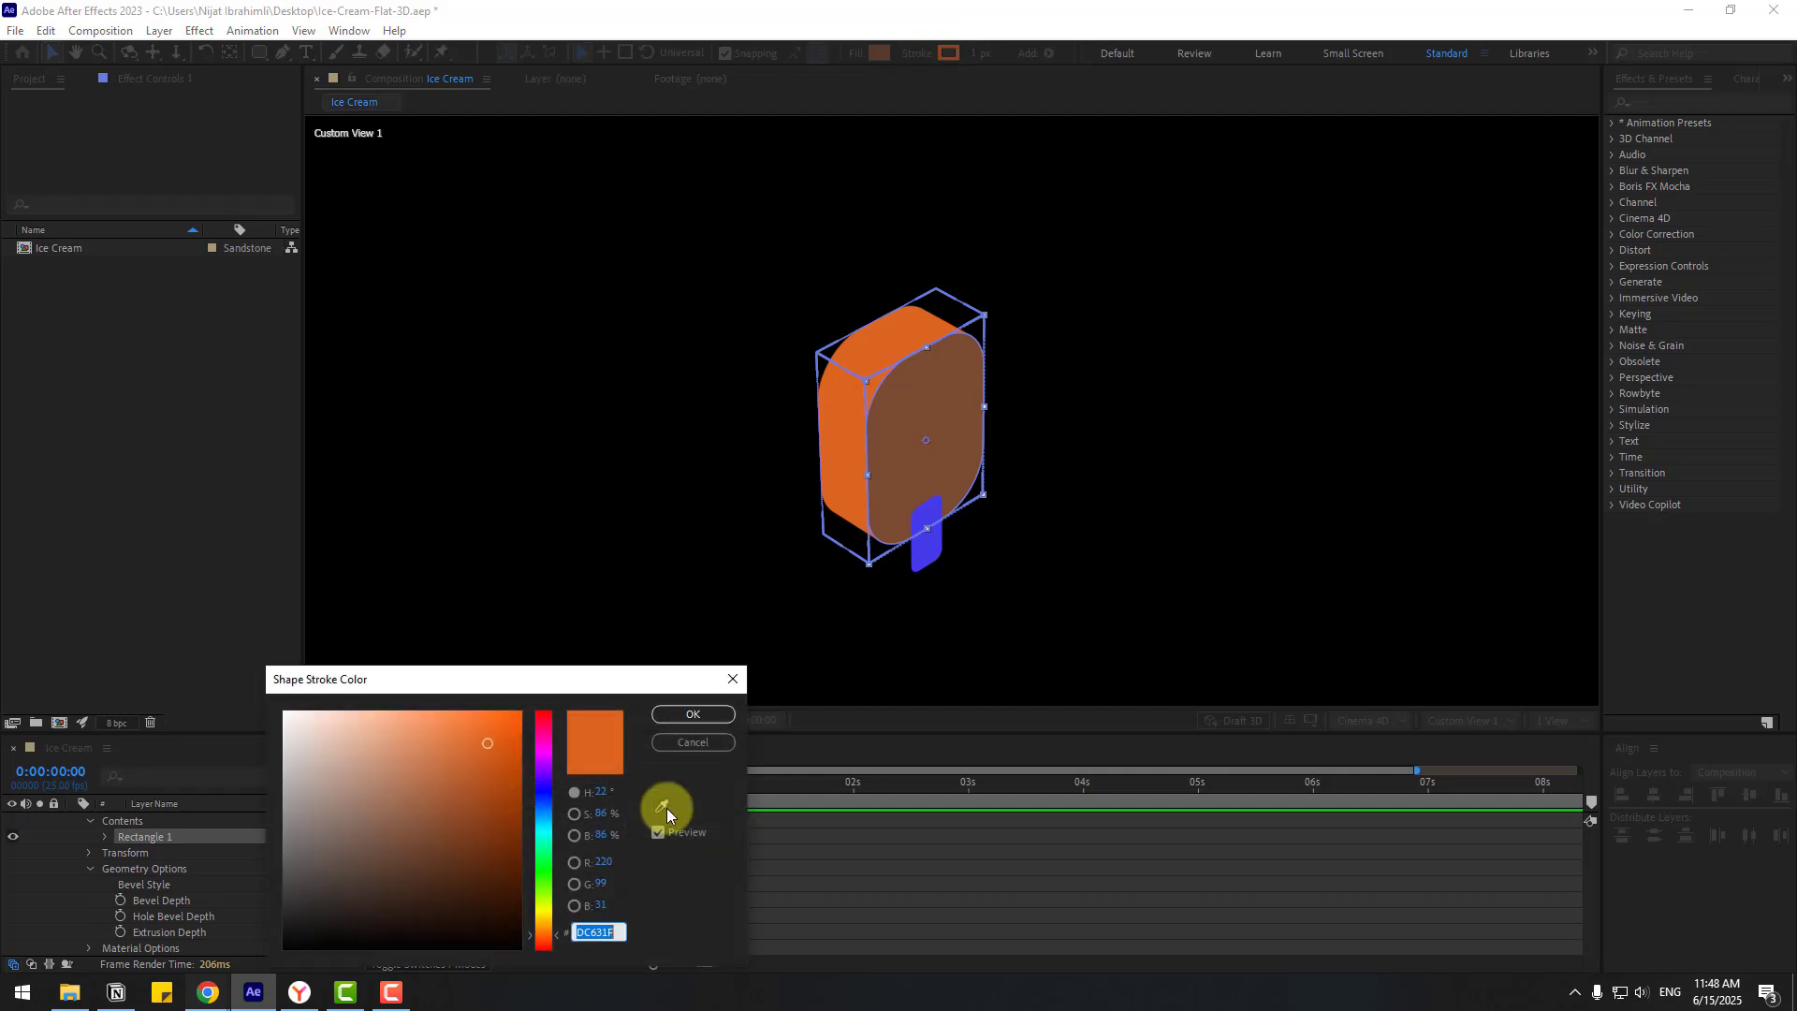
pyautogui.click(660, 801)
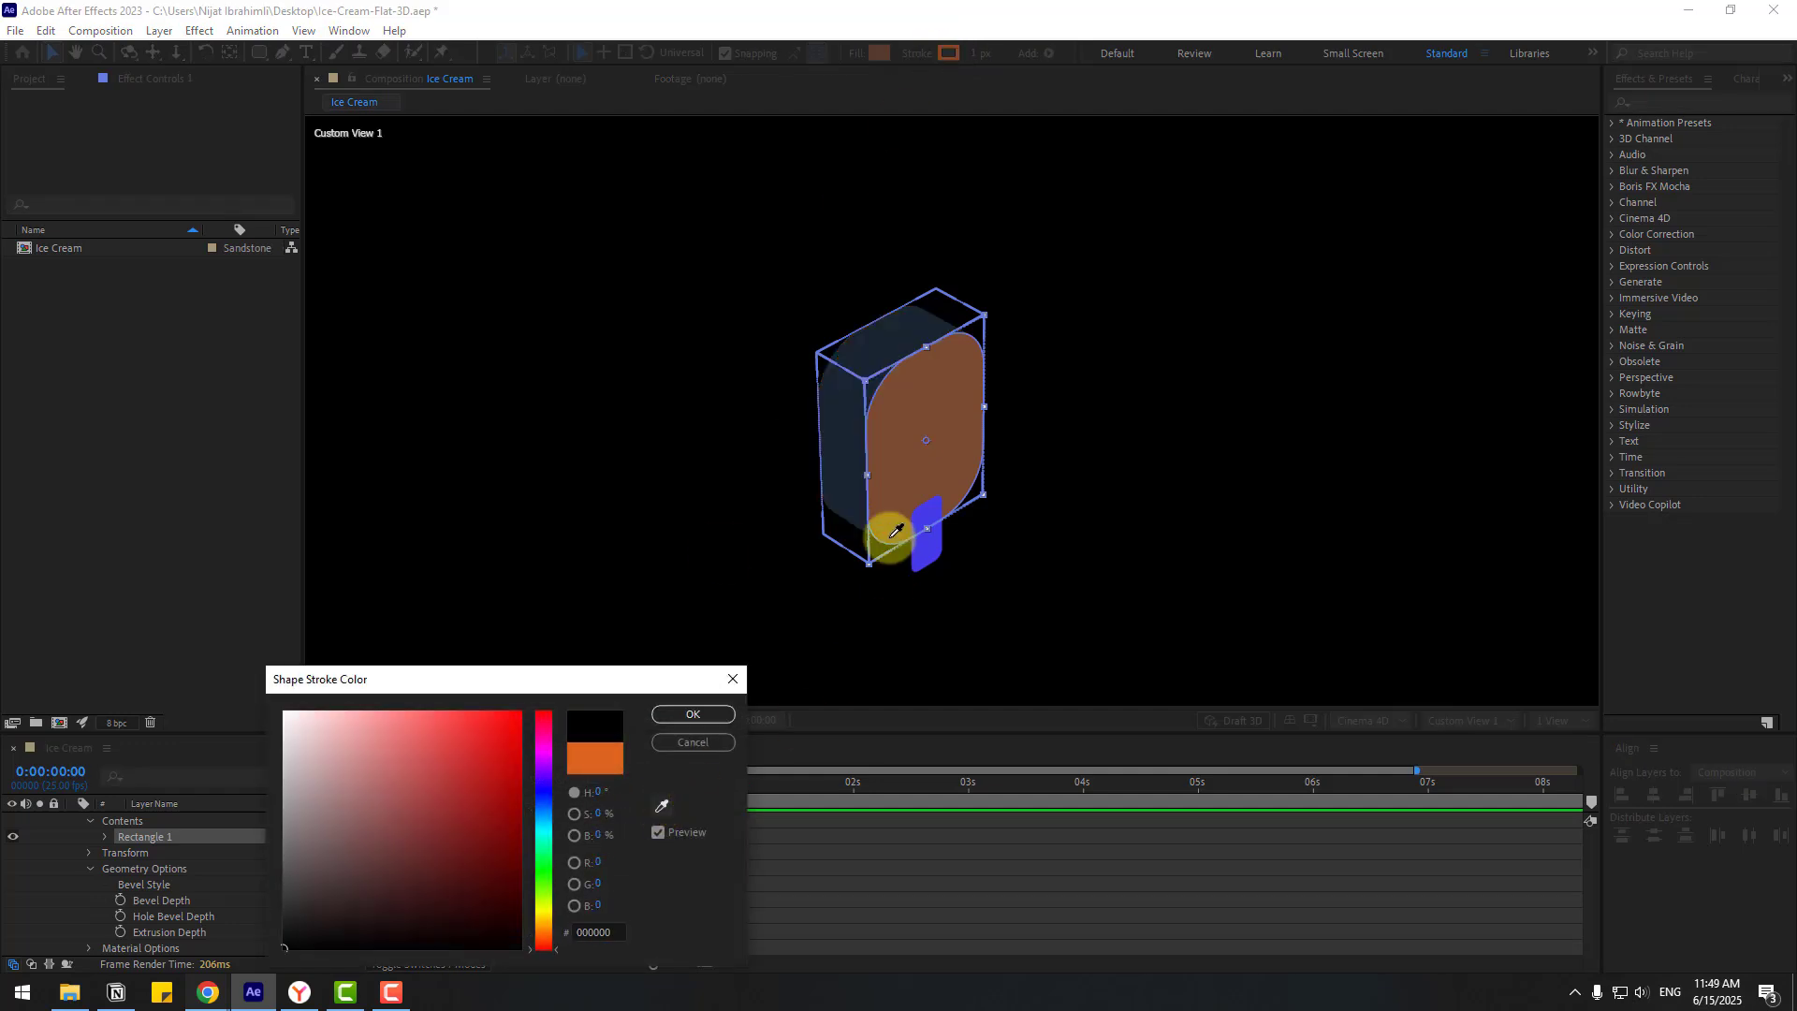
pyautogui.click(904, 474)
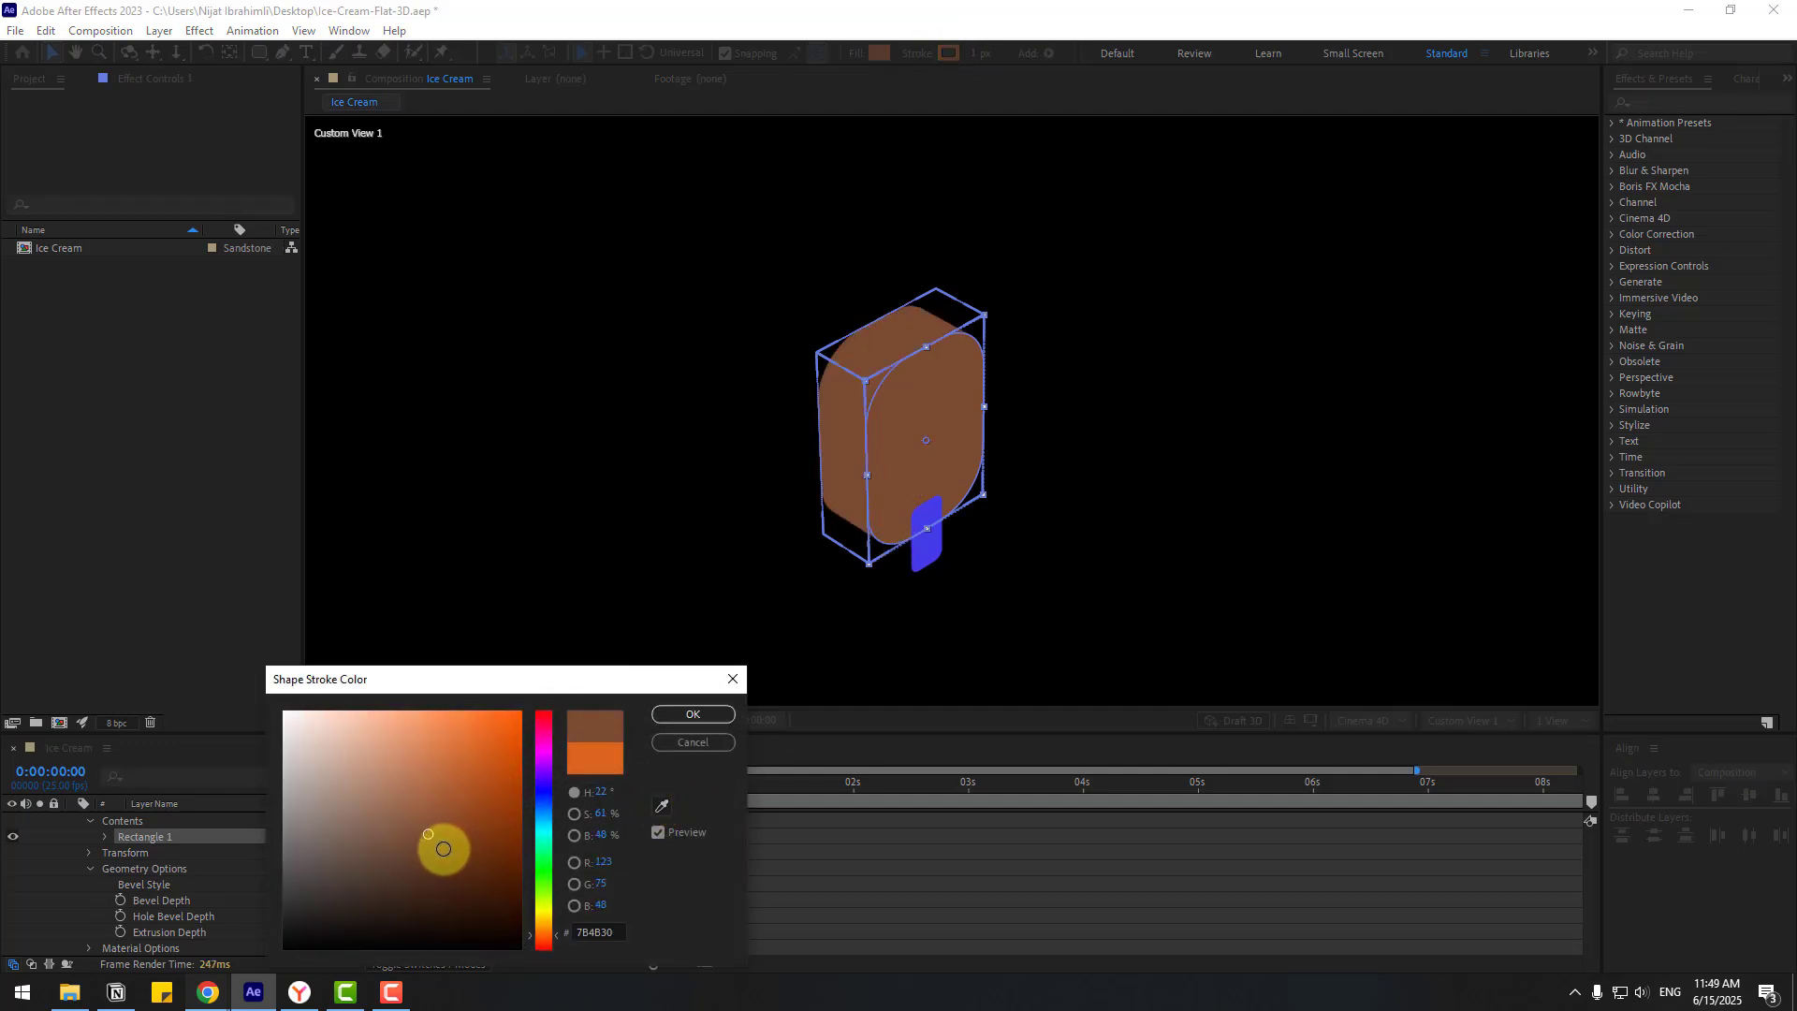
pyautogui.moveTo(437, 857); pyautogui.dragTo(442, 869)
# Step: Confirm the body's dark brown stroke, then set the stick's Extrusion Depth to 25
pyautogui.click(688, 714)
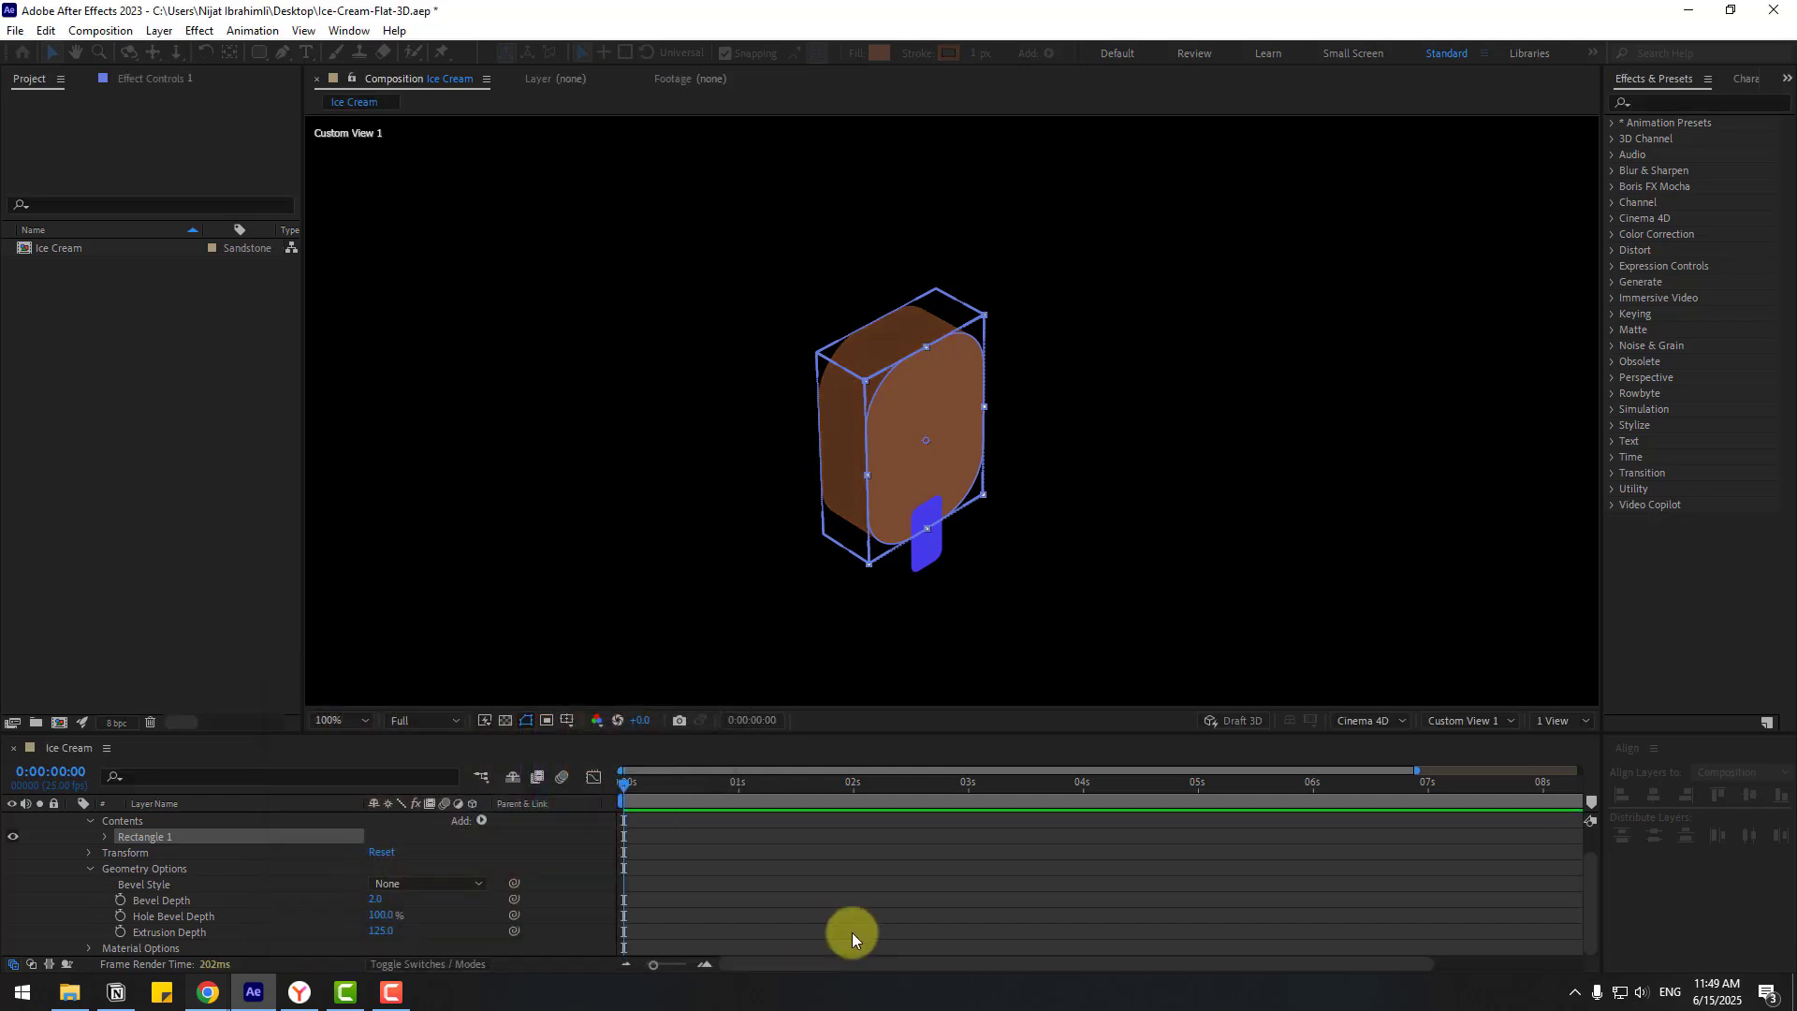
pyautogui.click(71, 838)
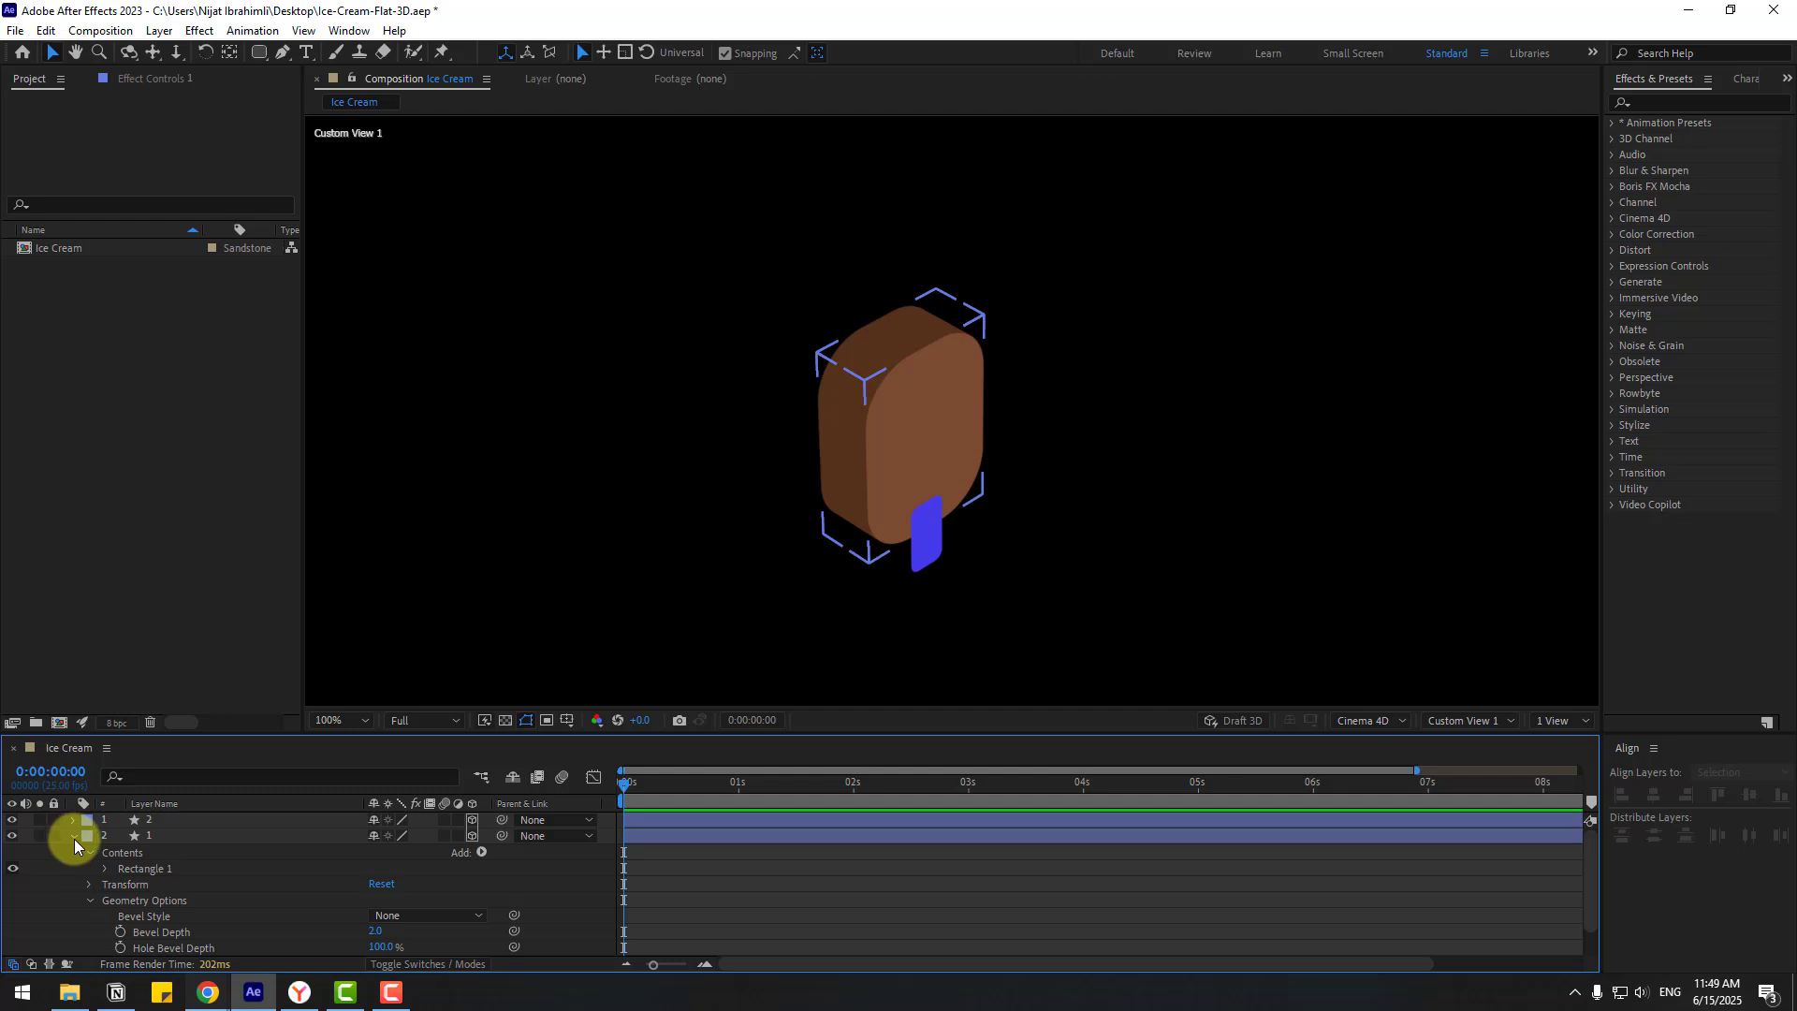
pyautogui.click(71, 836)
pyautogui.click(148, 820)
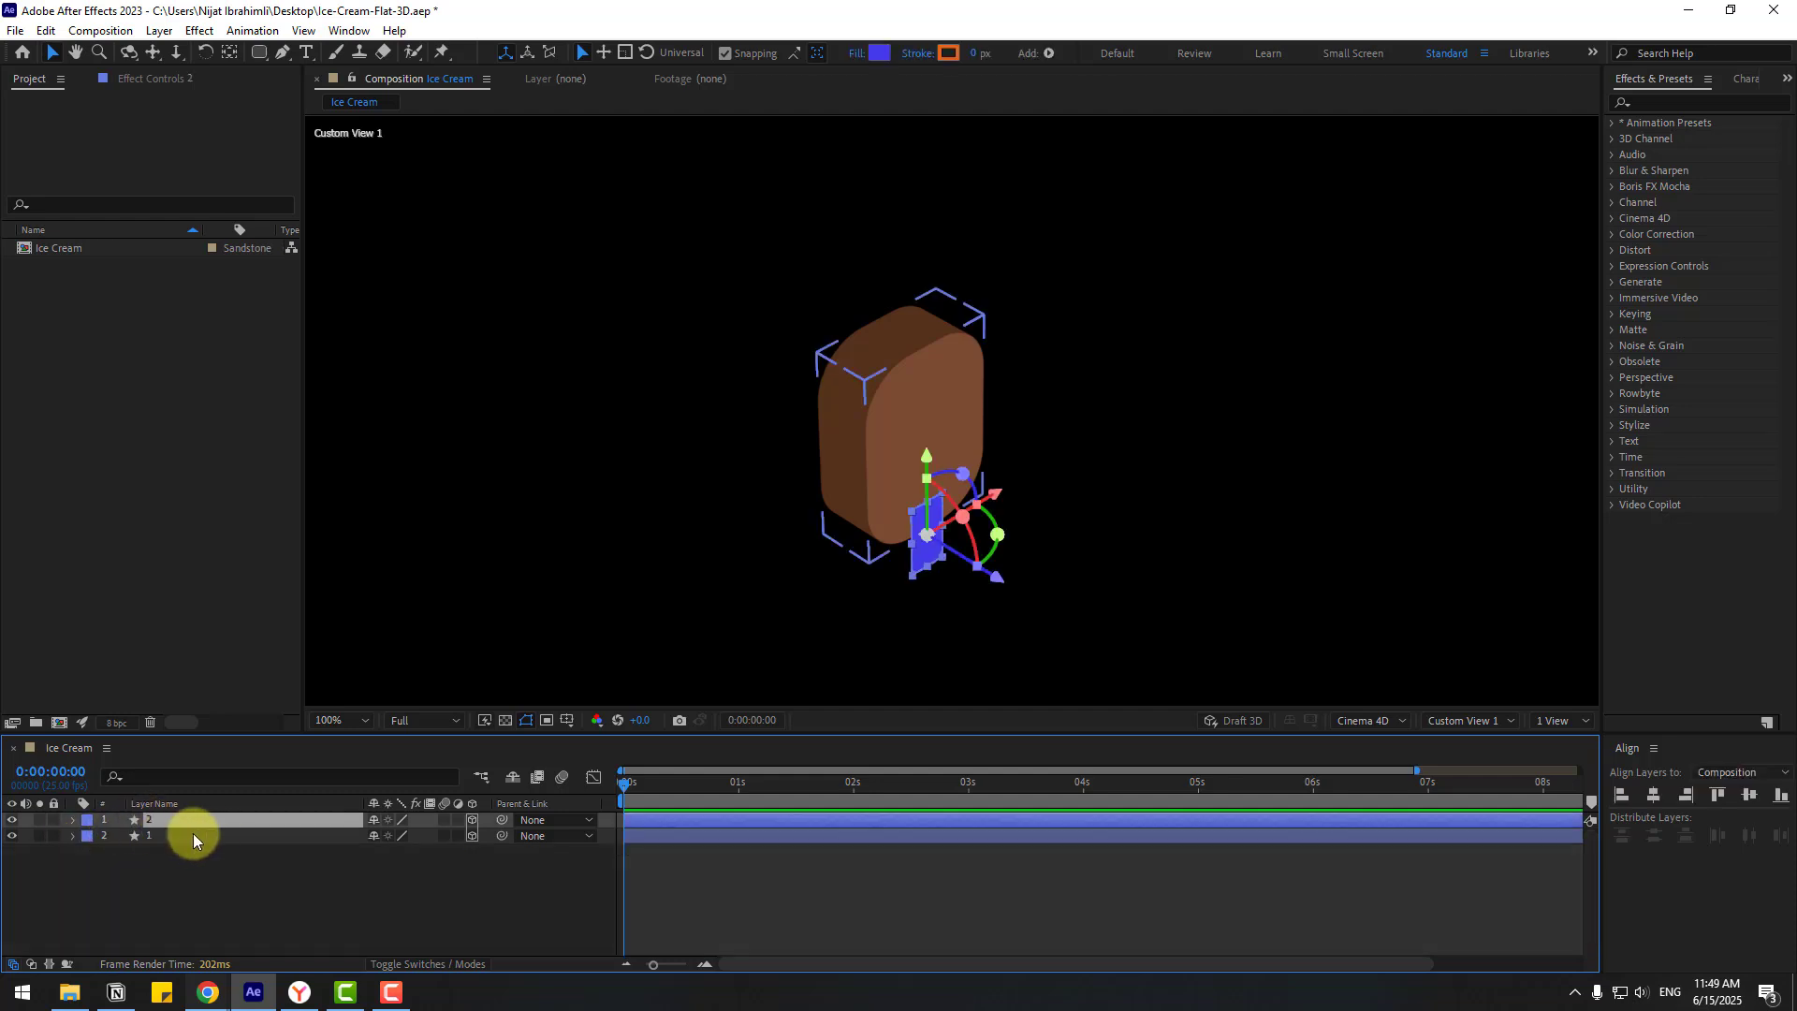
pyautogui.click(72, 824)
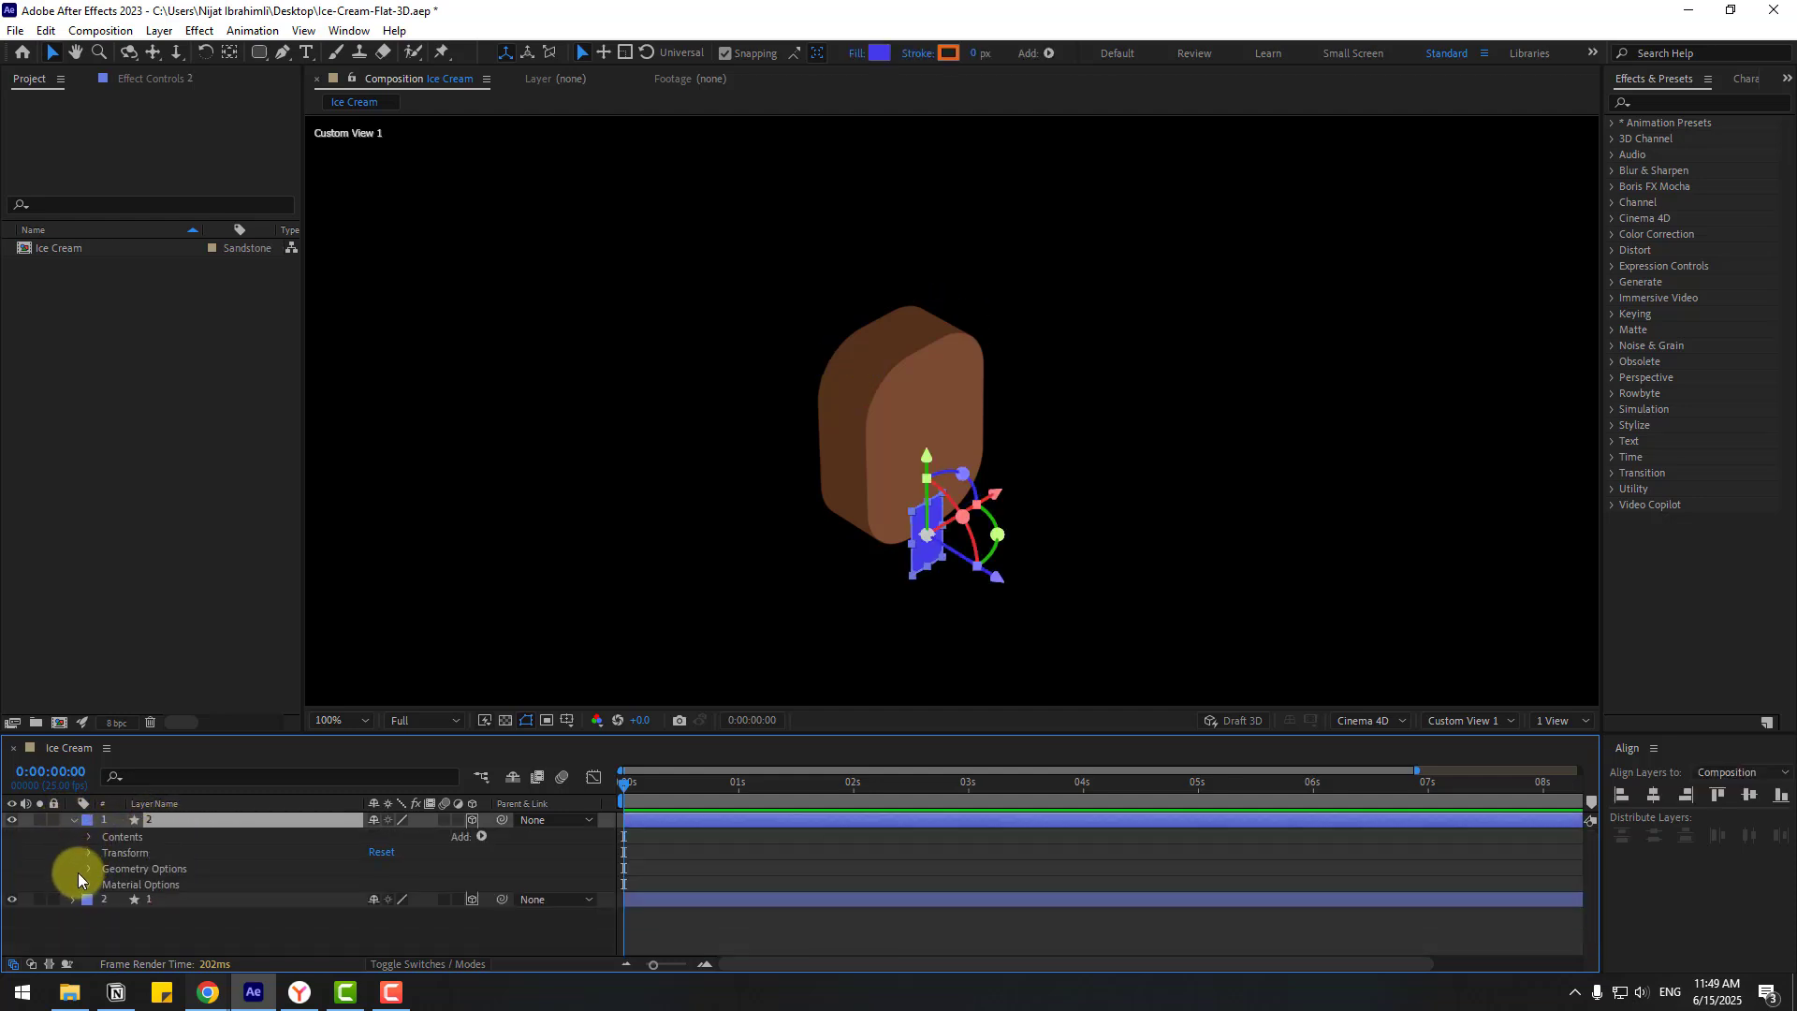
pyautogui.click(90, 869)
pyautogui.scroll(-1, 84, 890)
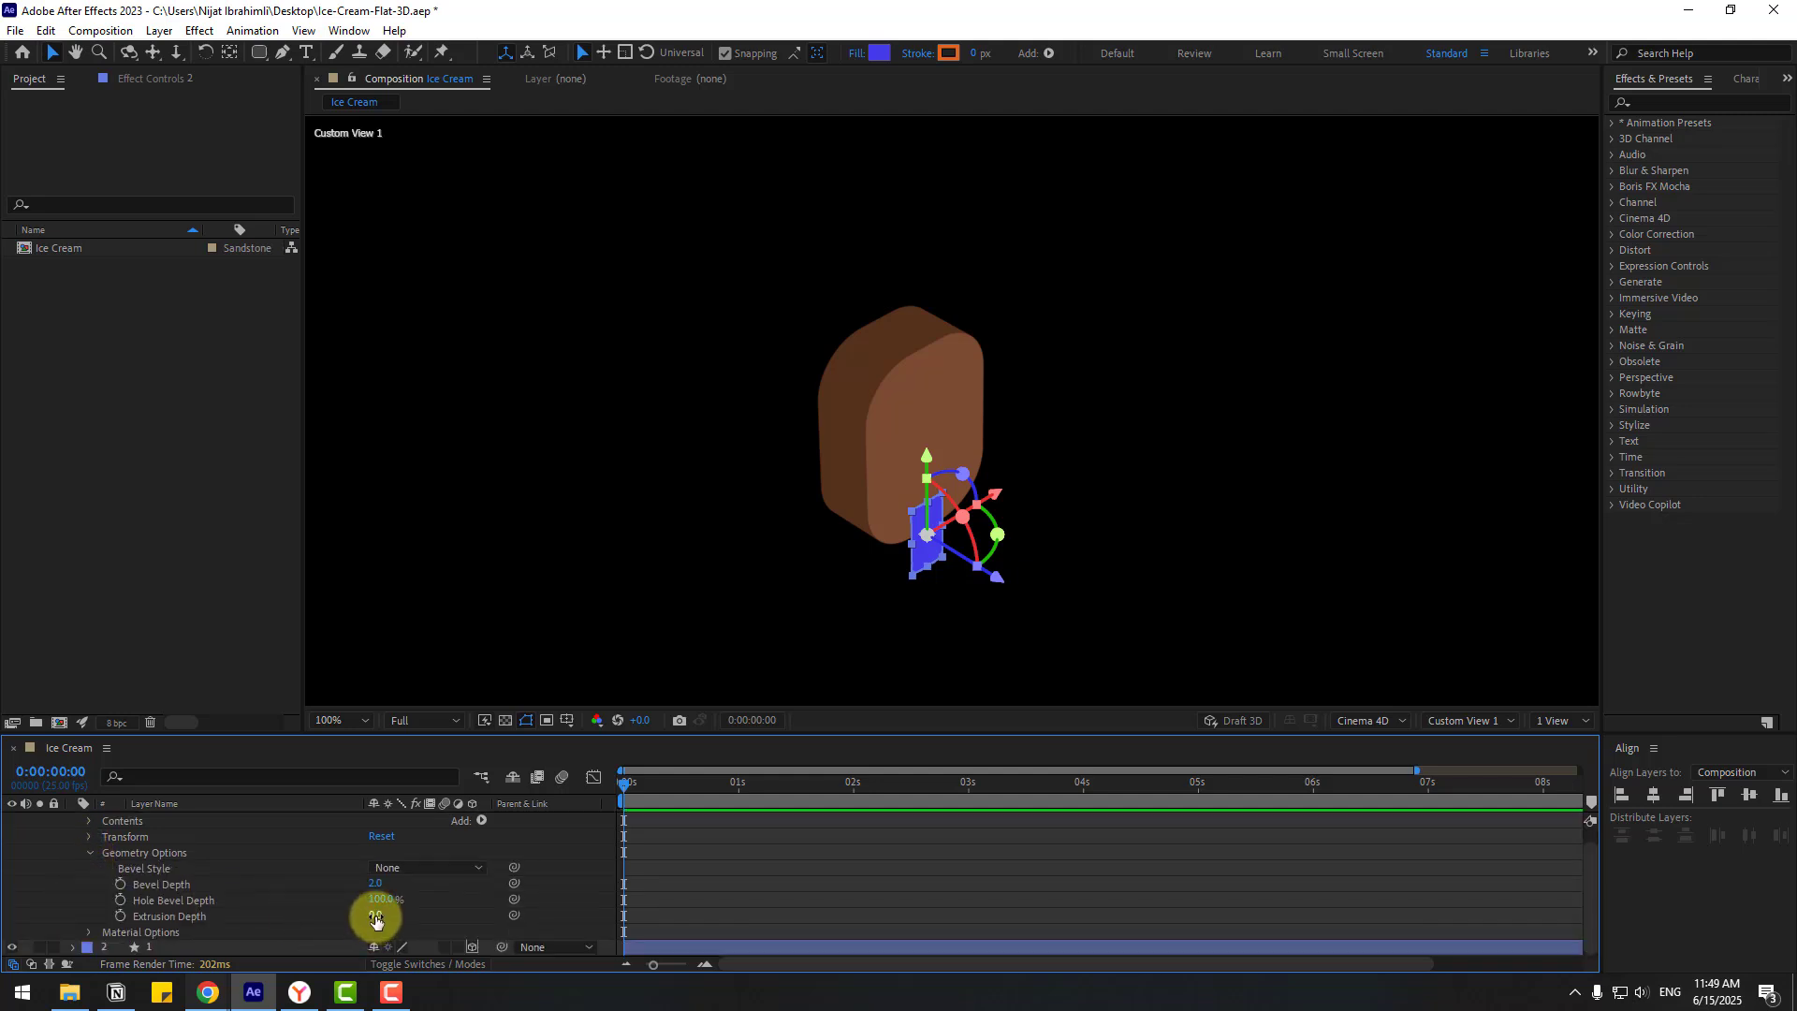
pyautogui.click(376, 917)
pyautogui.write('25')
pyautogui.press('Return')
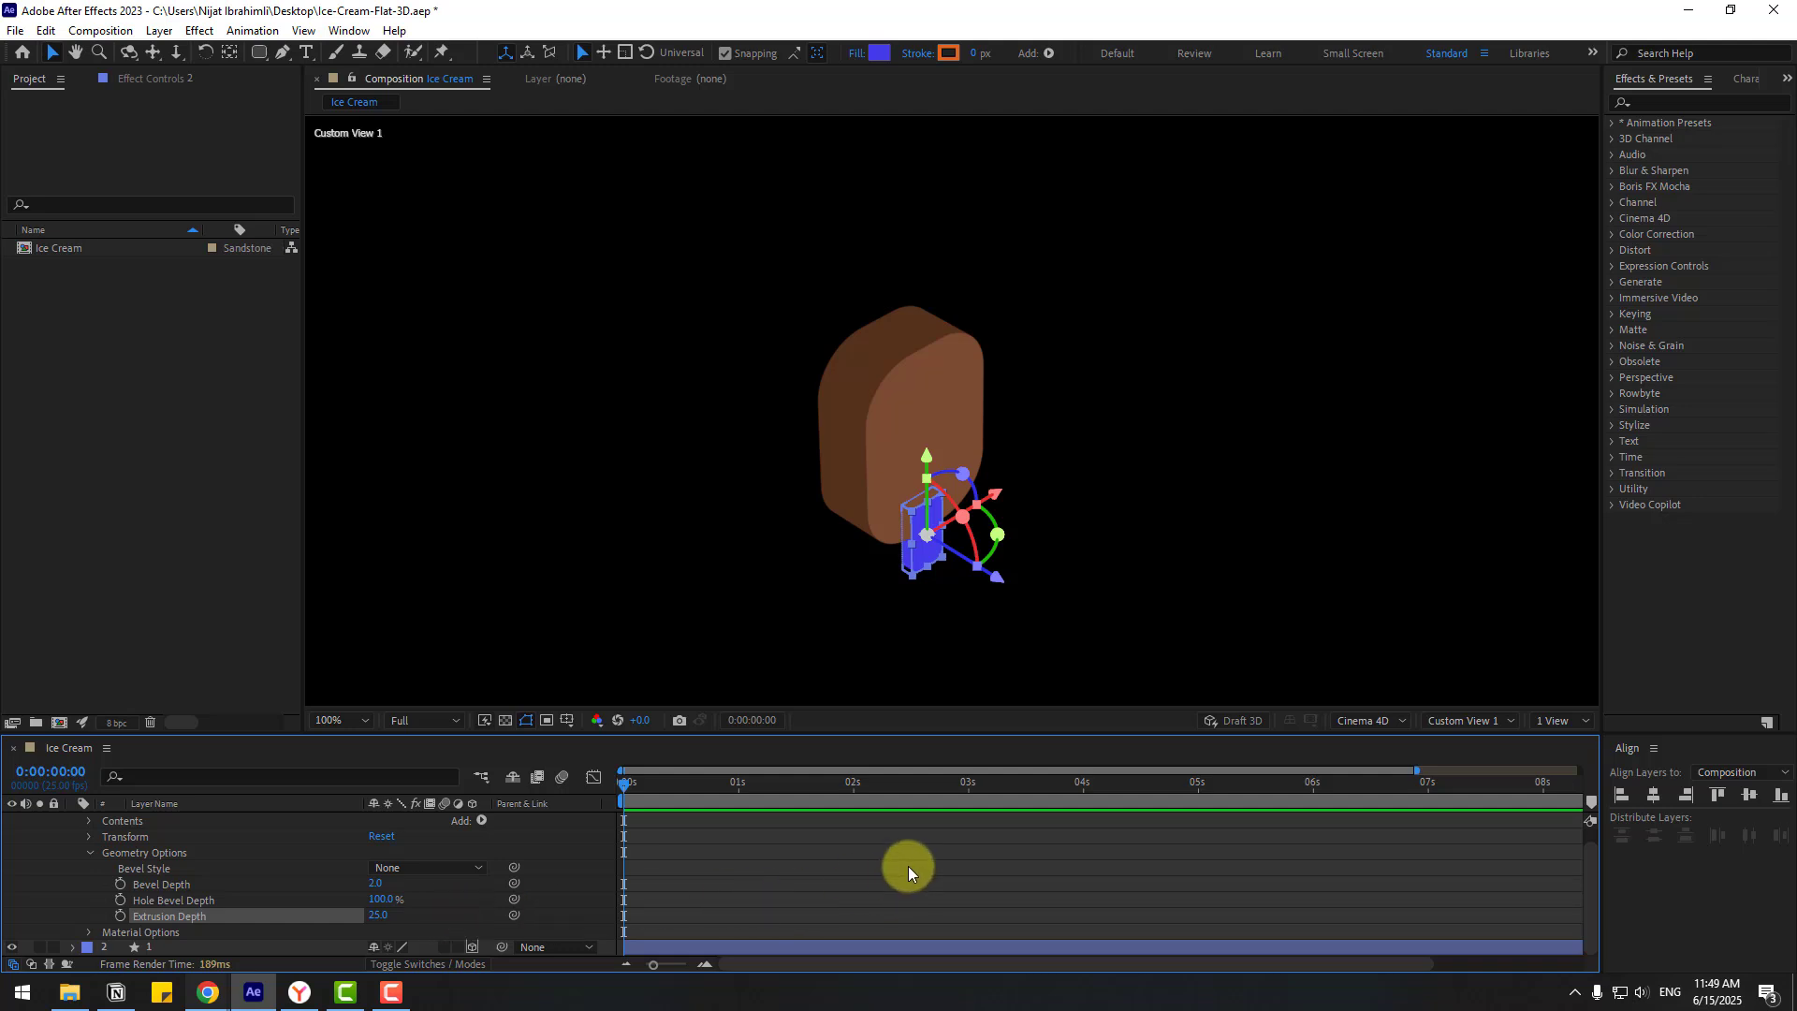
# Step: Reframe the view on the stick and give it a pale peach fill
pyautogui.click(910, 862)
pyautogui.scroll(1, 878, 694)
pyautogui.moveTo(878, 695)
pyautogui.mouseDown()
pyautogui.moveTo(906, 369)
pyautogui.moveTo(1083, 501)
pyautogui.moveTo(1097, 433)
pyautogui.mouseUp()
pyautogui.click(915, 409)
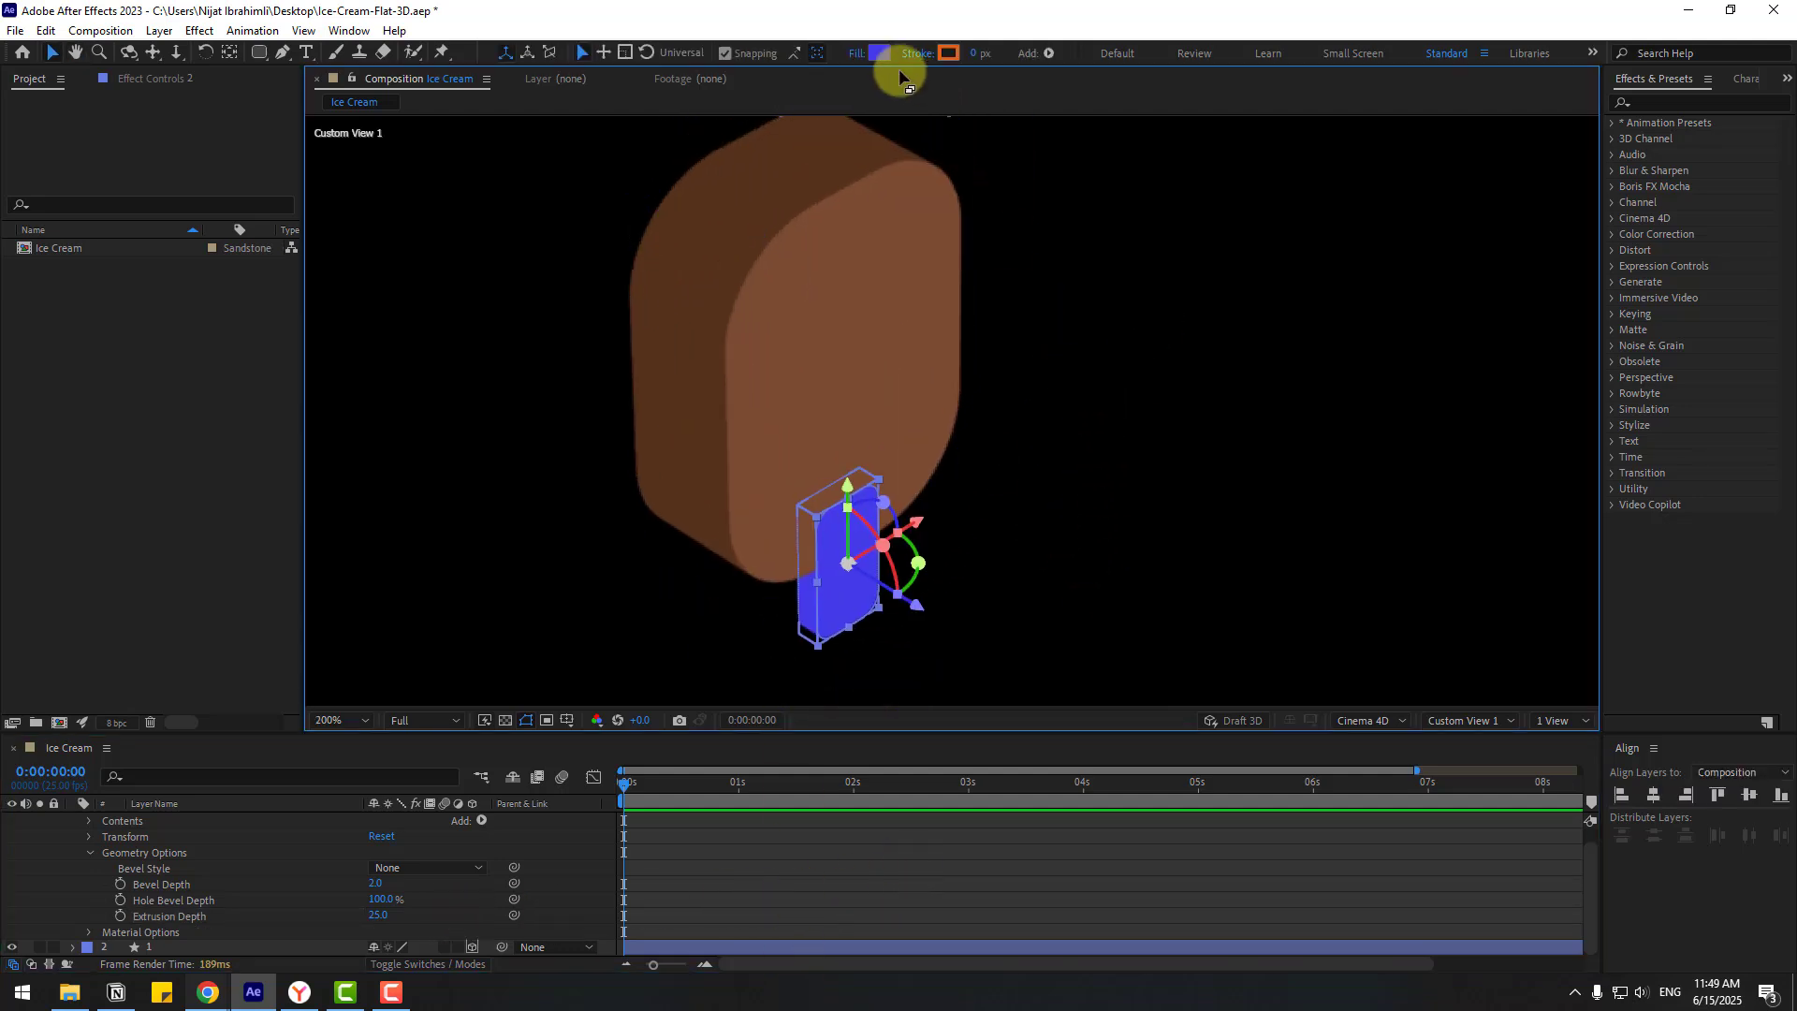
pyautogui.click(877, 52)
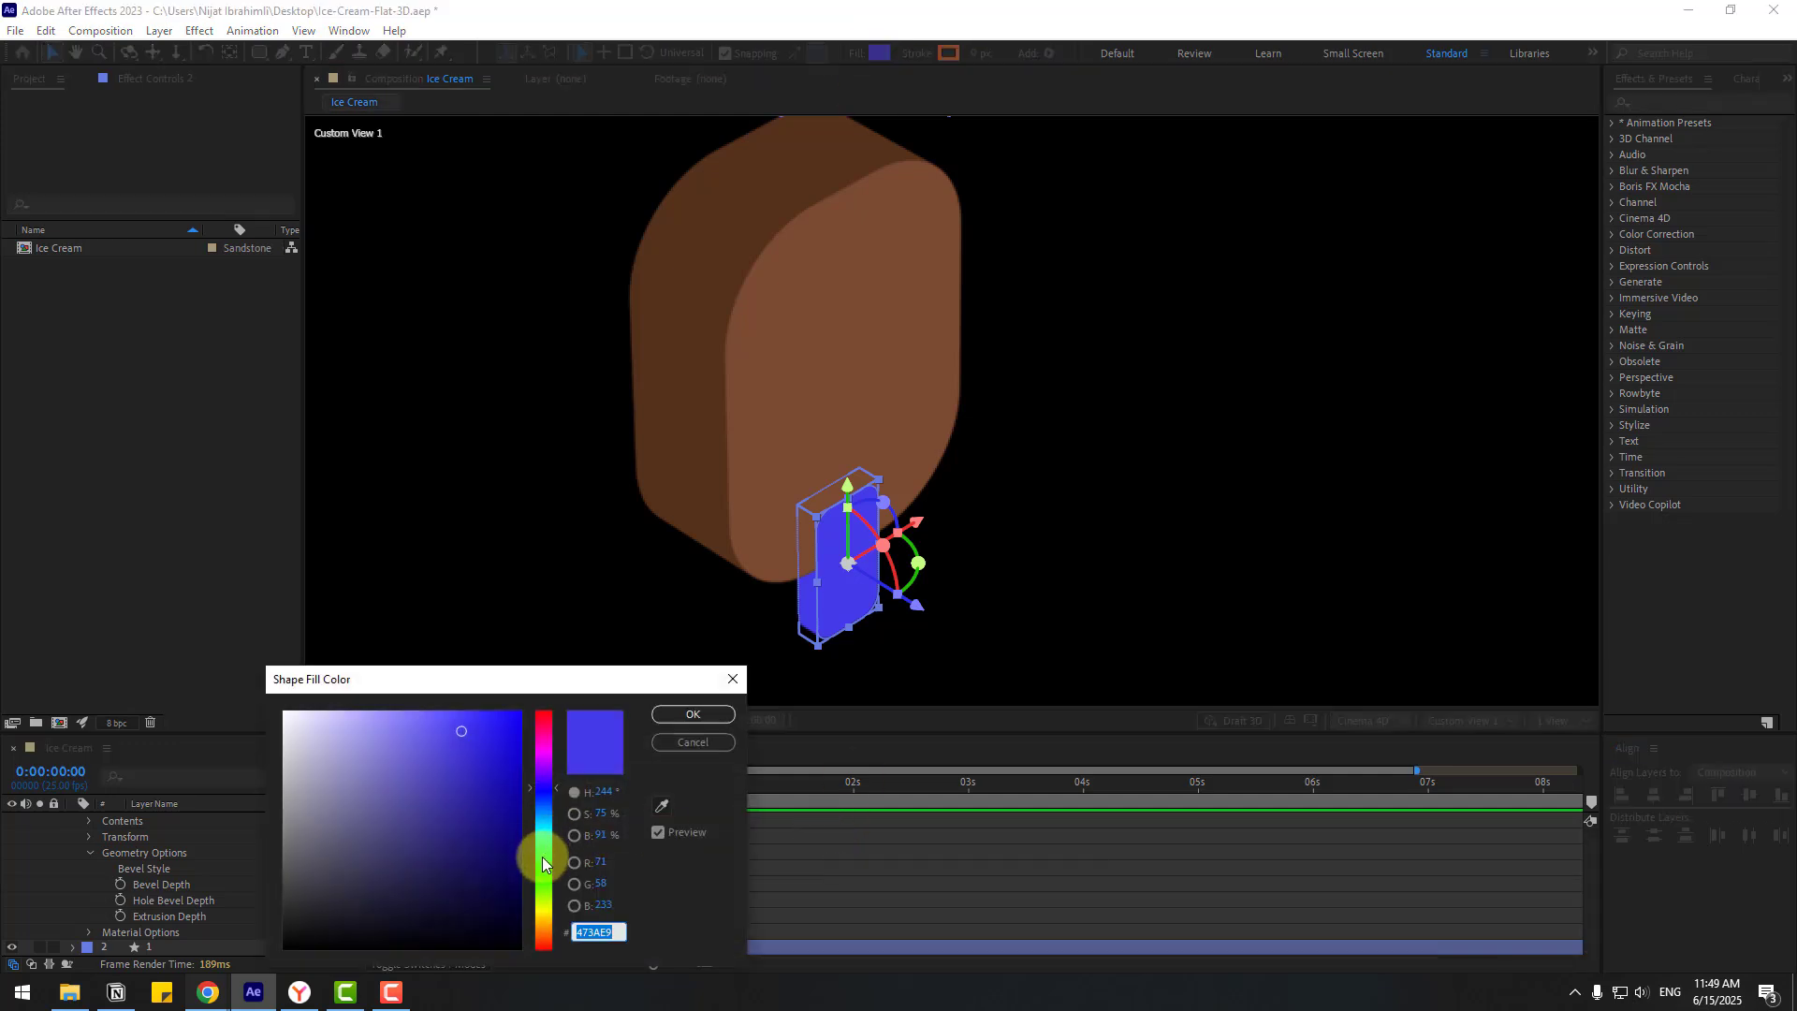
pyautogui.moveTo(542, 861); pyautogui.dragTo(536, 906)
pyautogui.moveTo(458, 741); pyautogui.dragTo(330, 724)
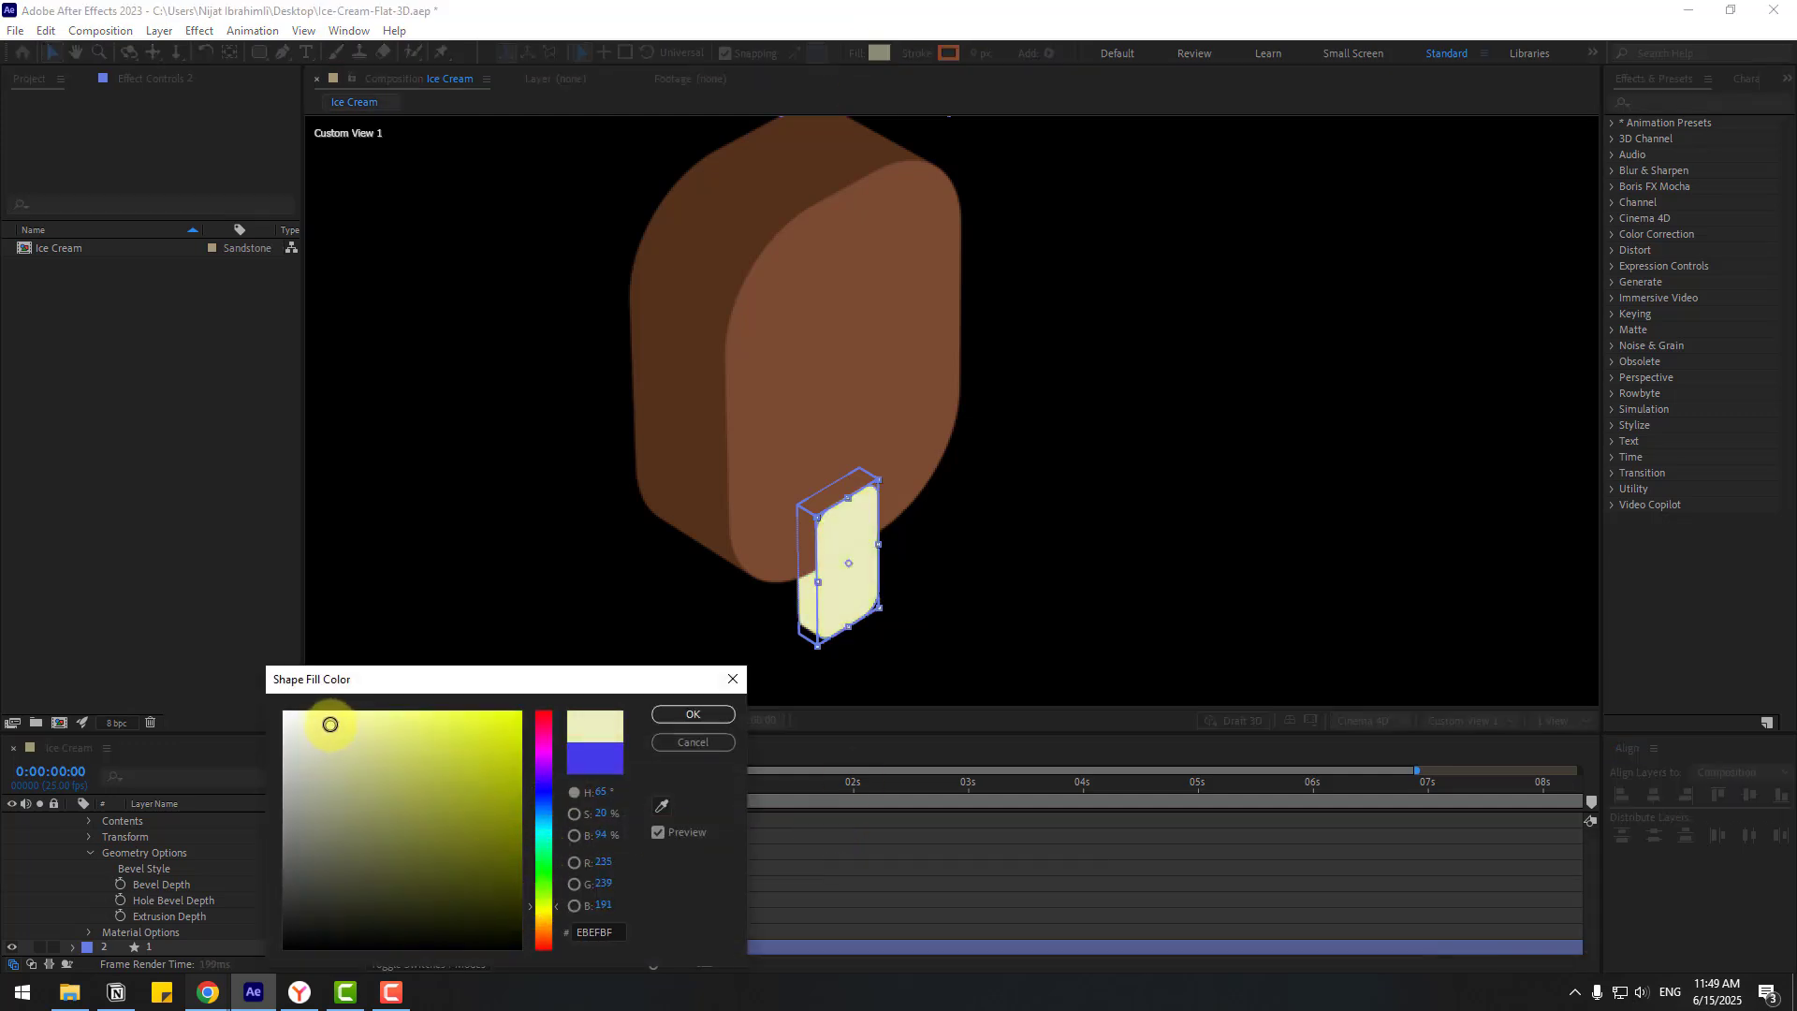
pyautogui.moveTo(542, 906); pyautogui.dragTo(541, 926)
pyautogui.click(671, 716)
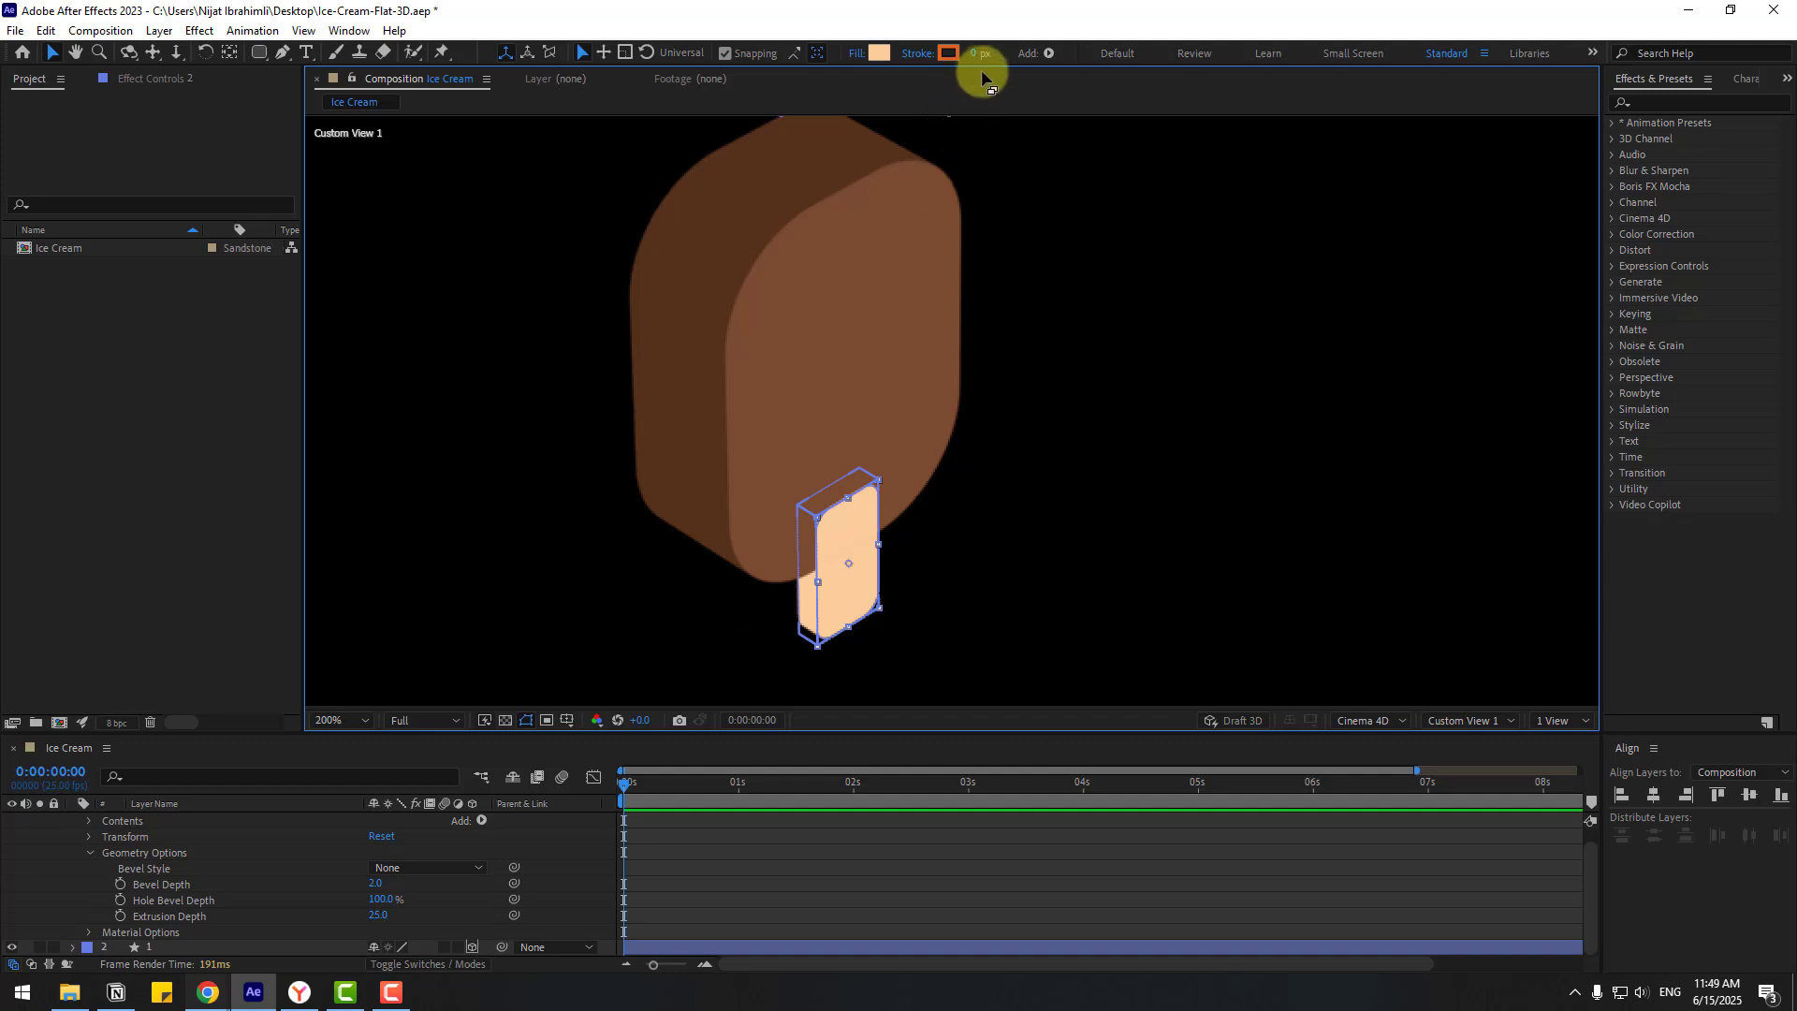
# Step: Give the stick a 1 px stroke coloured B5916D
pyautogui.click(979, 54)
pyautogui.write('1')
pyautogui.press('Return')
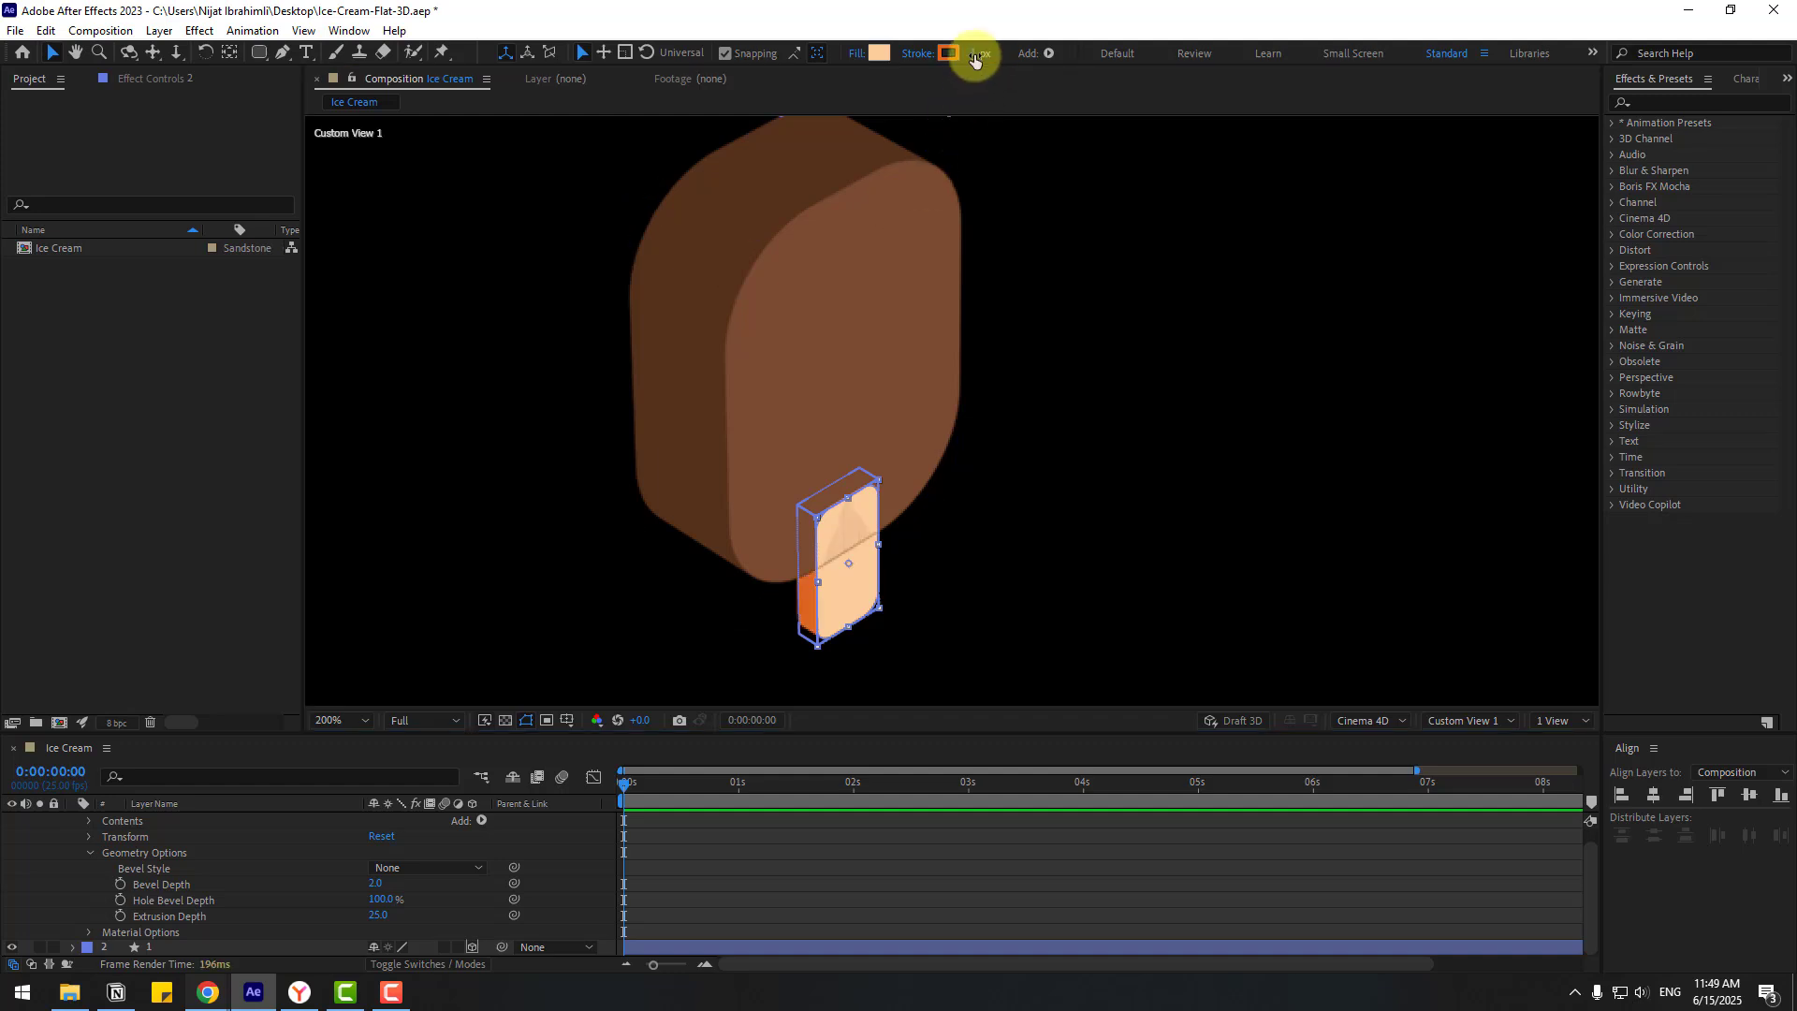
pyautogui.click(955, 53)
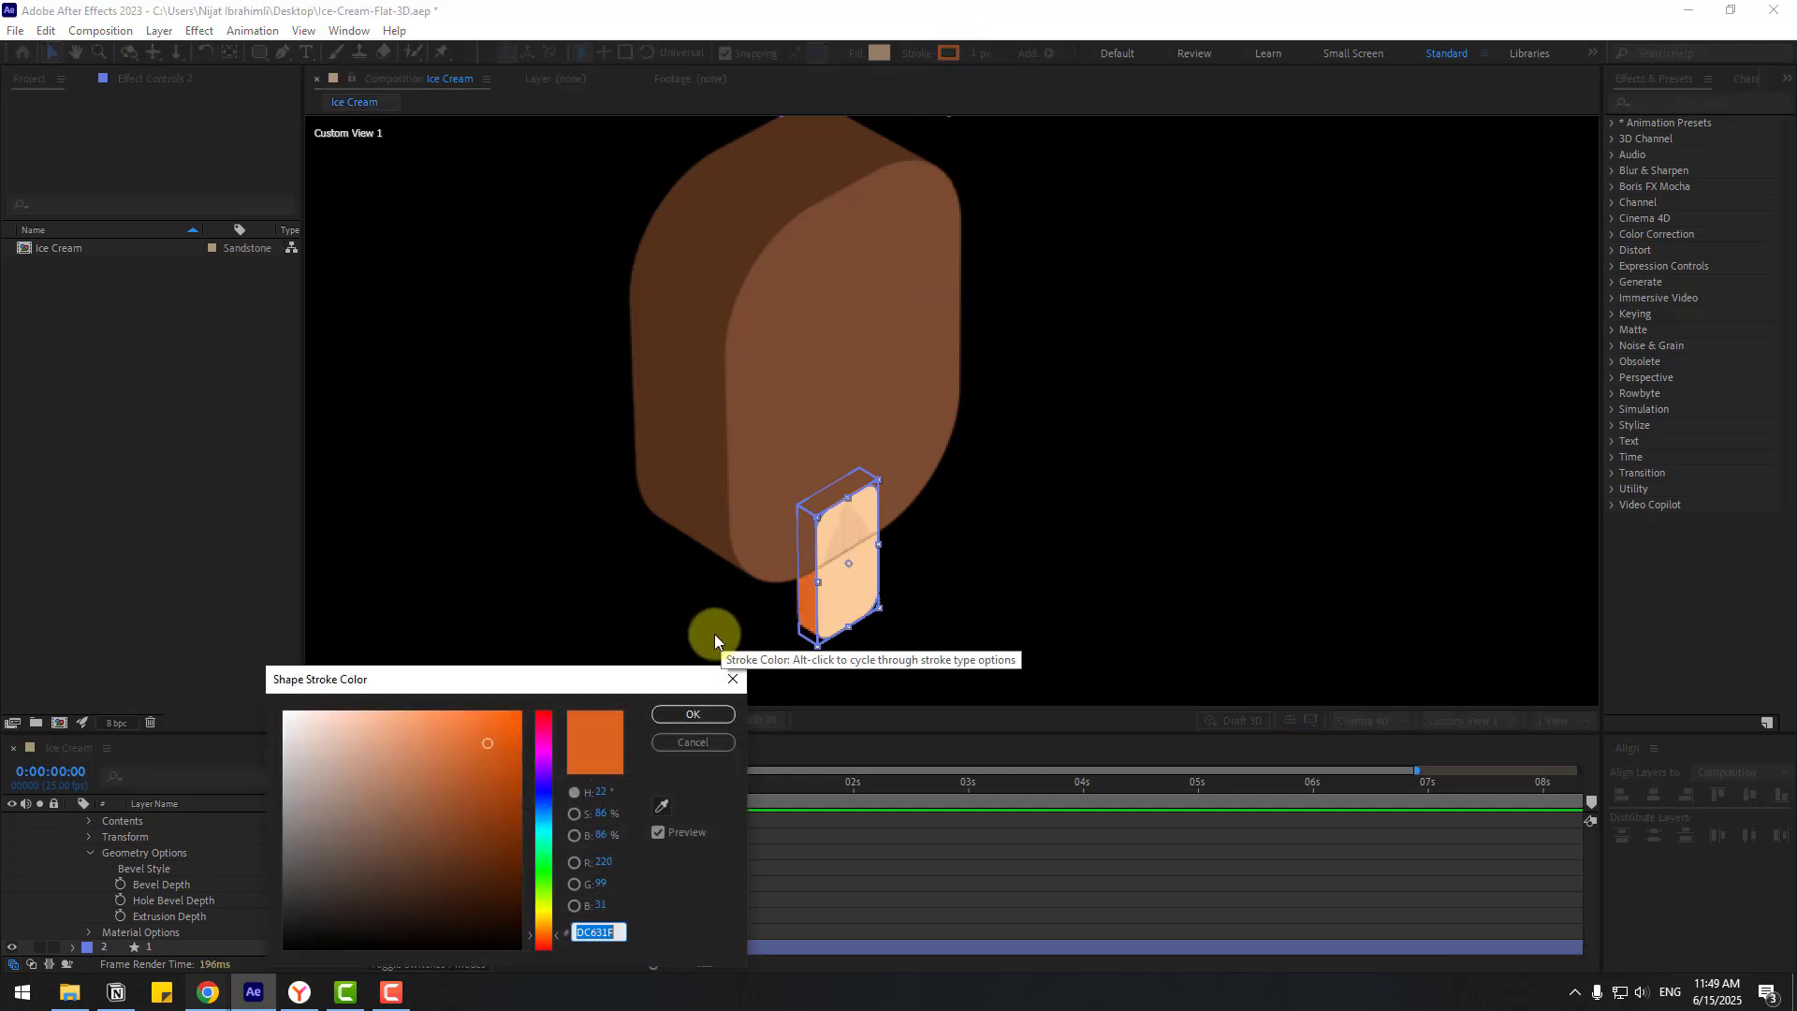
pyautogui.click(663, 807)
pyautogui.click(873, 549)
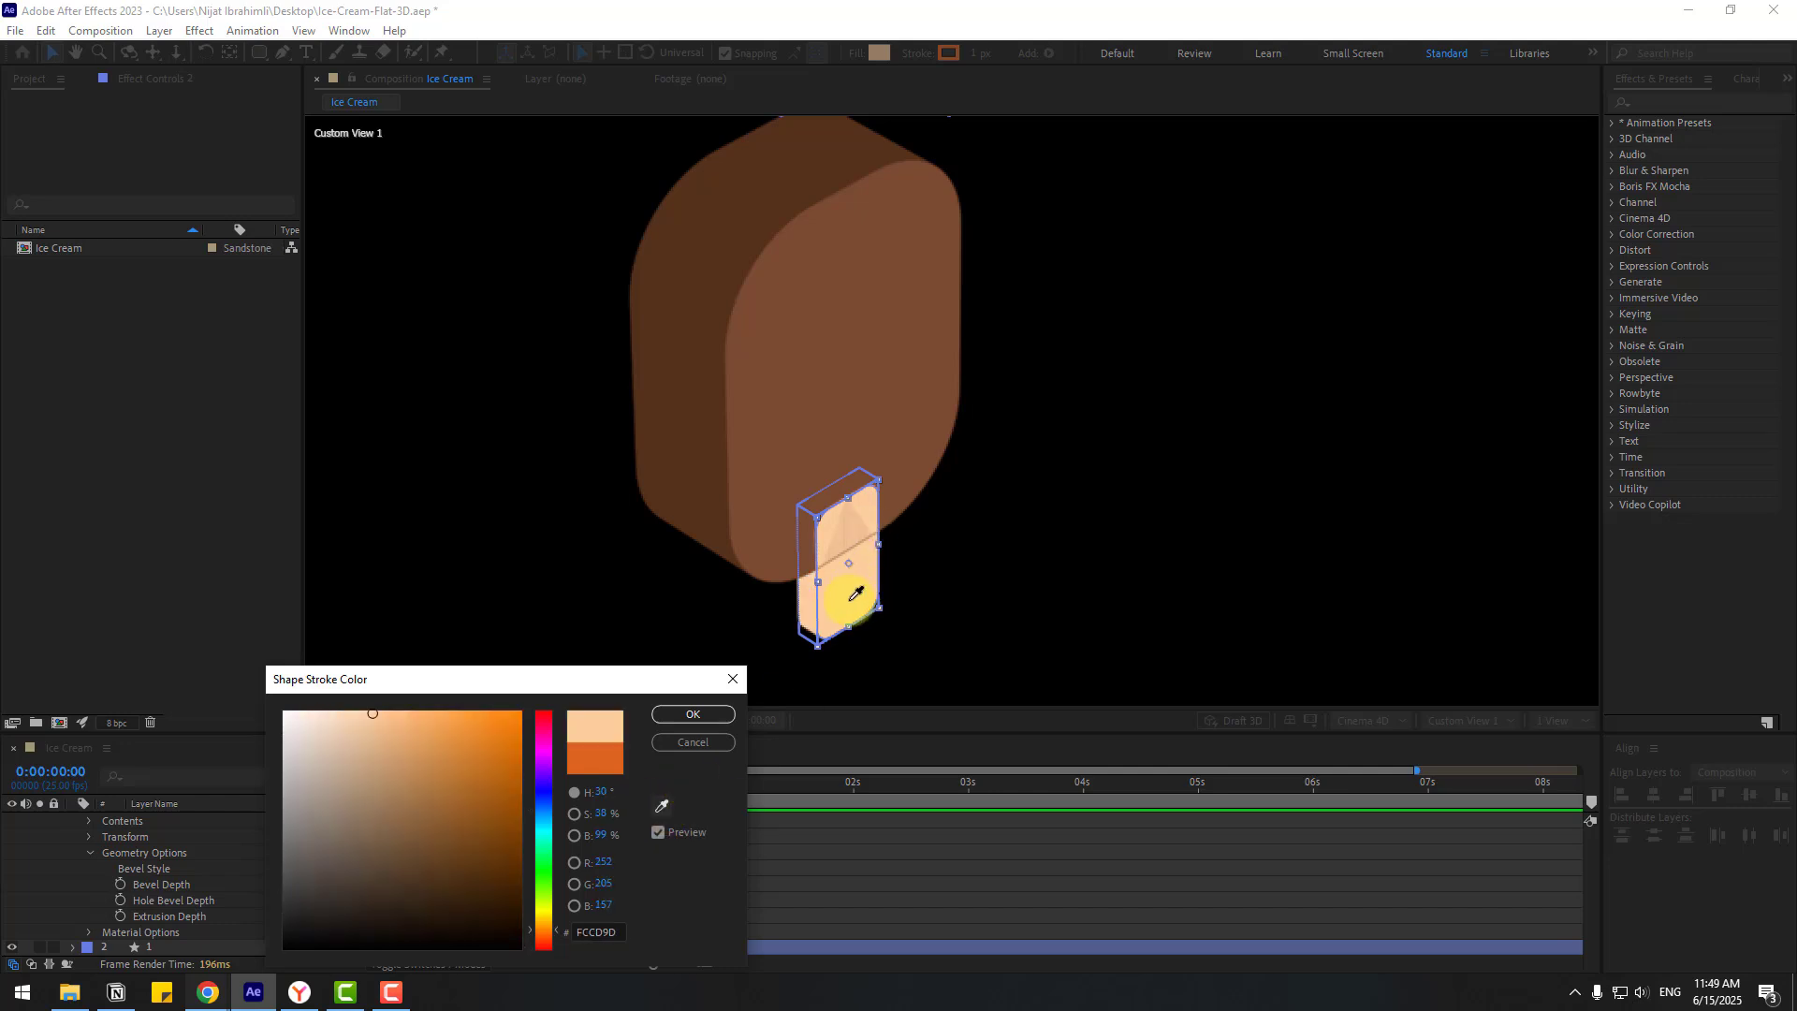
pyautogui.moveTo(377, 722); pyautogui.dragTo(378, 780)
pyautogui.click(675, 718)
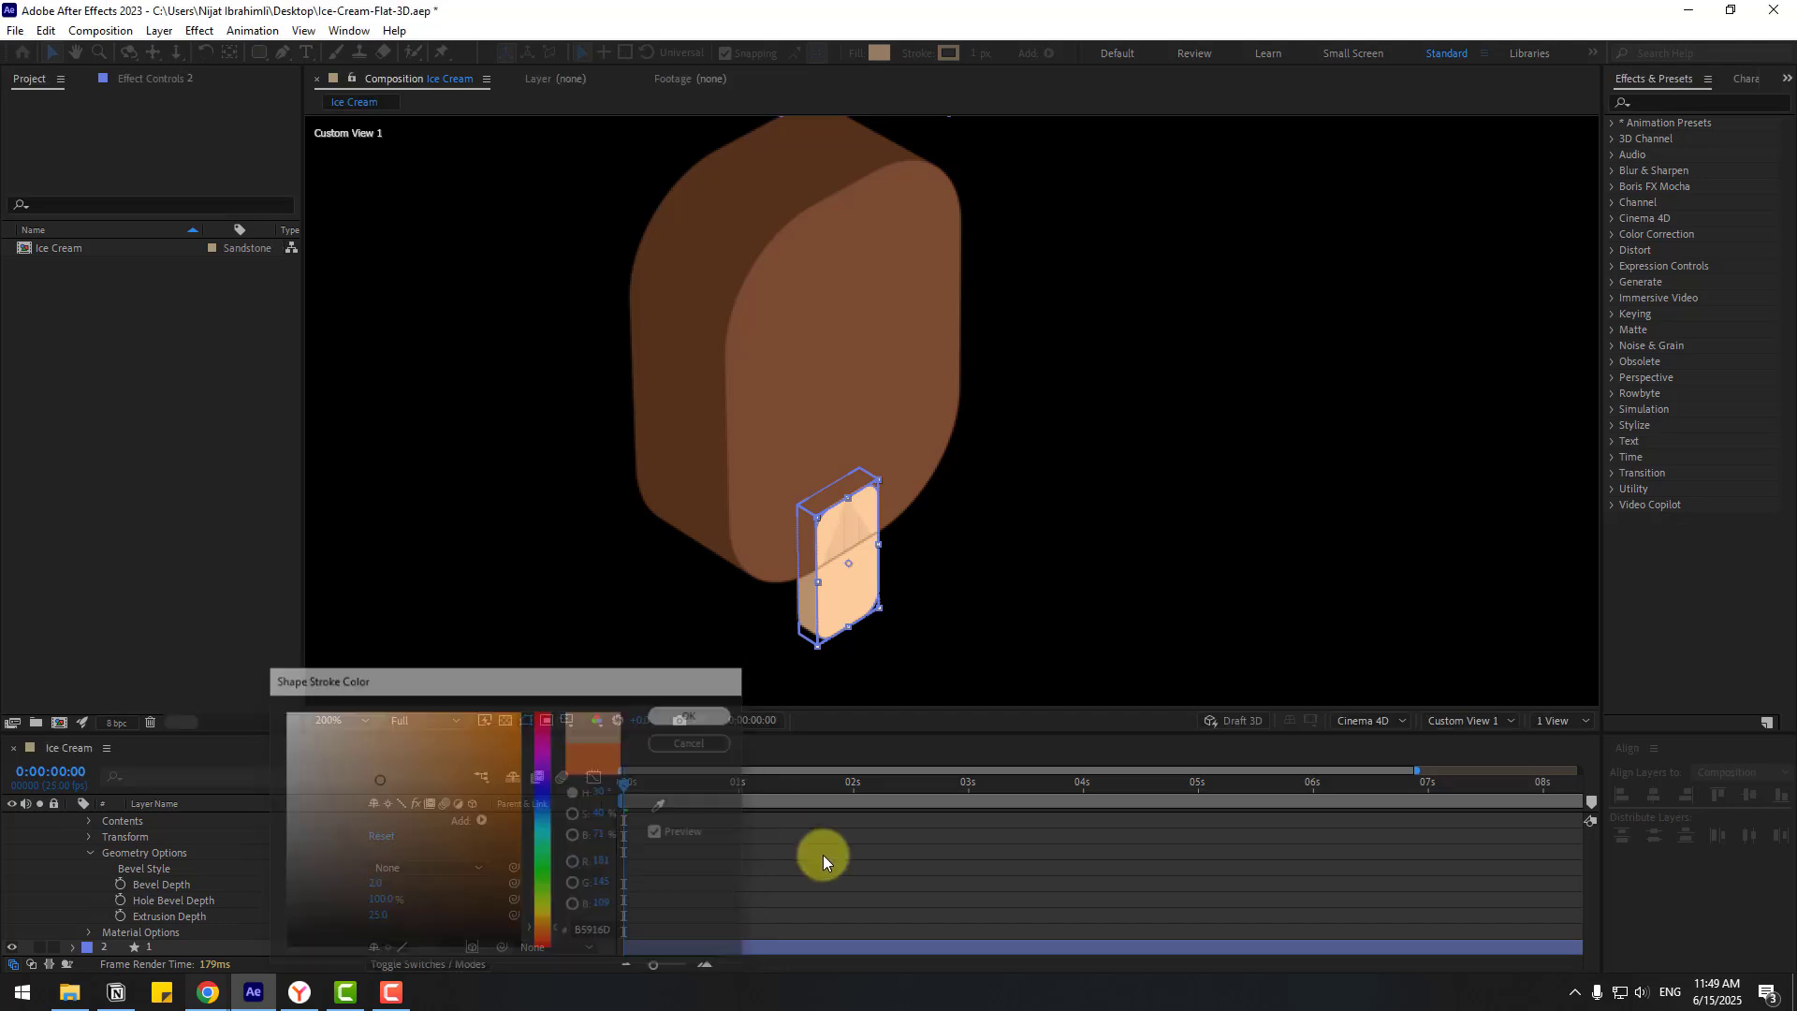
pyautogui.click(132, 927)
# Step: From the Top view, push the stick back to Z 50 inside the body
pyautogui.press('u')
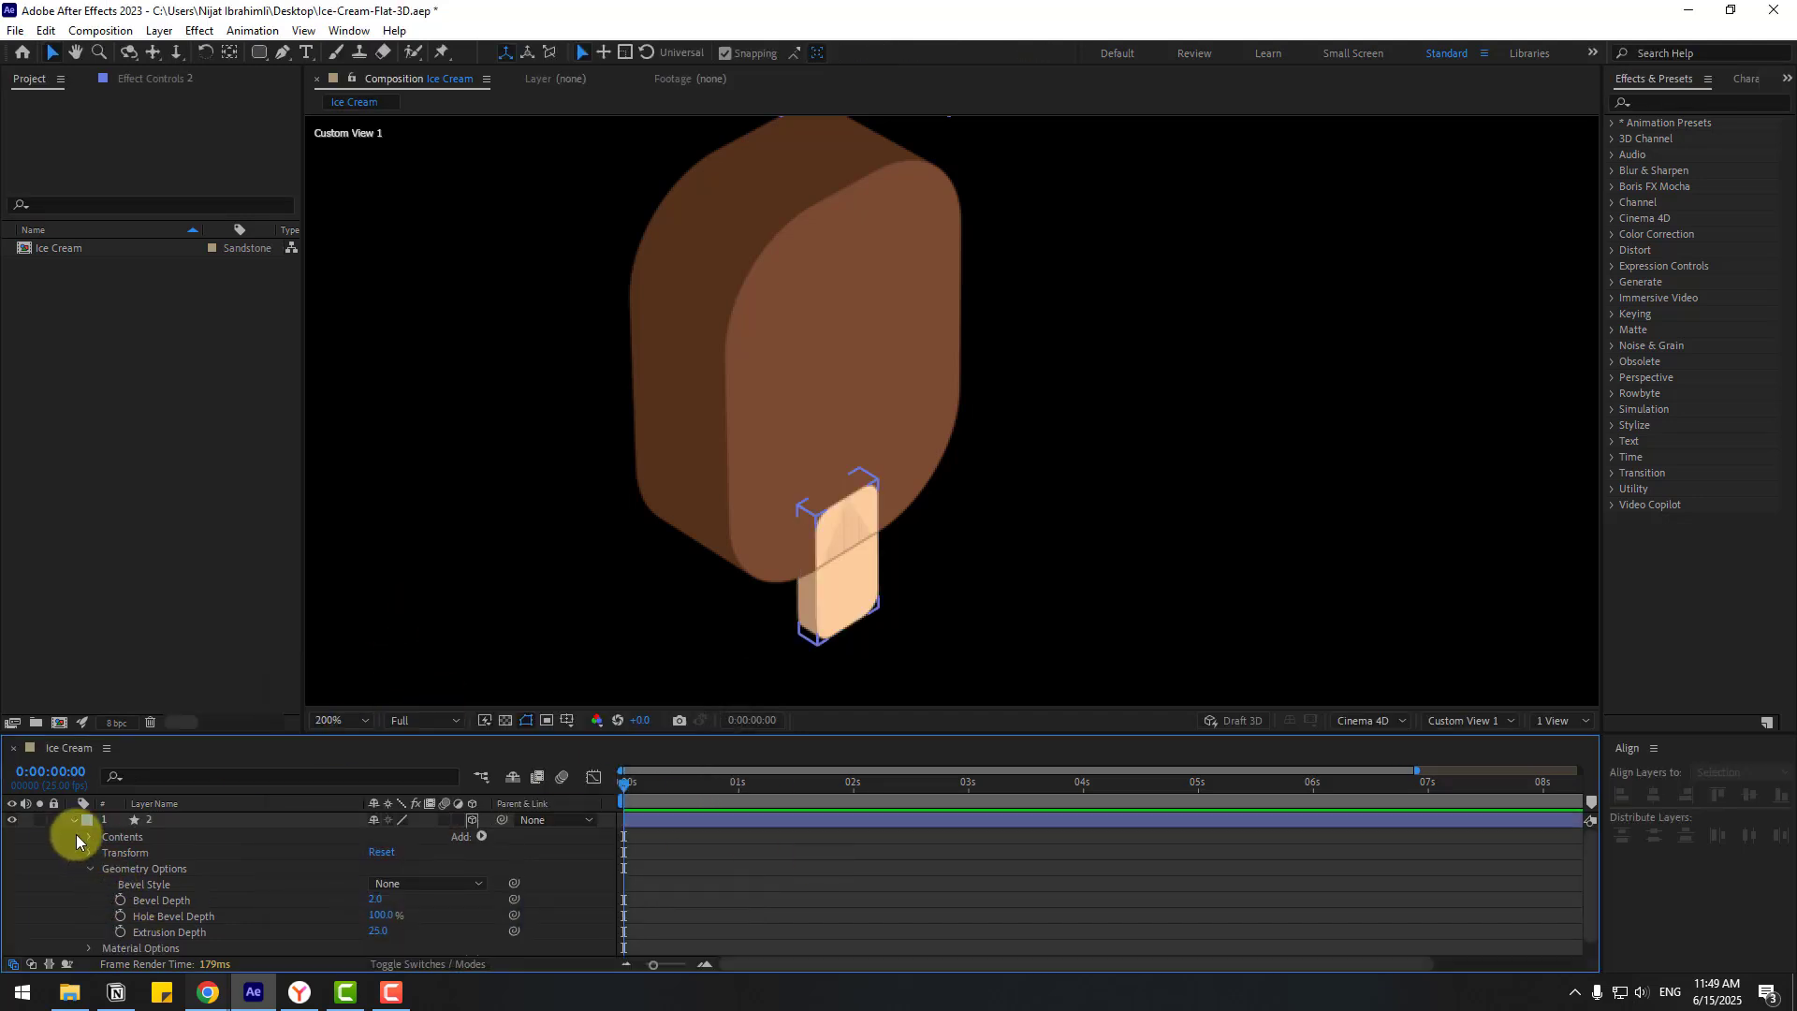
pyautogui.click(112, 833)
pyautogui.click(137, 822)
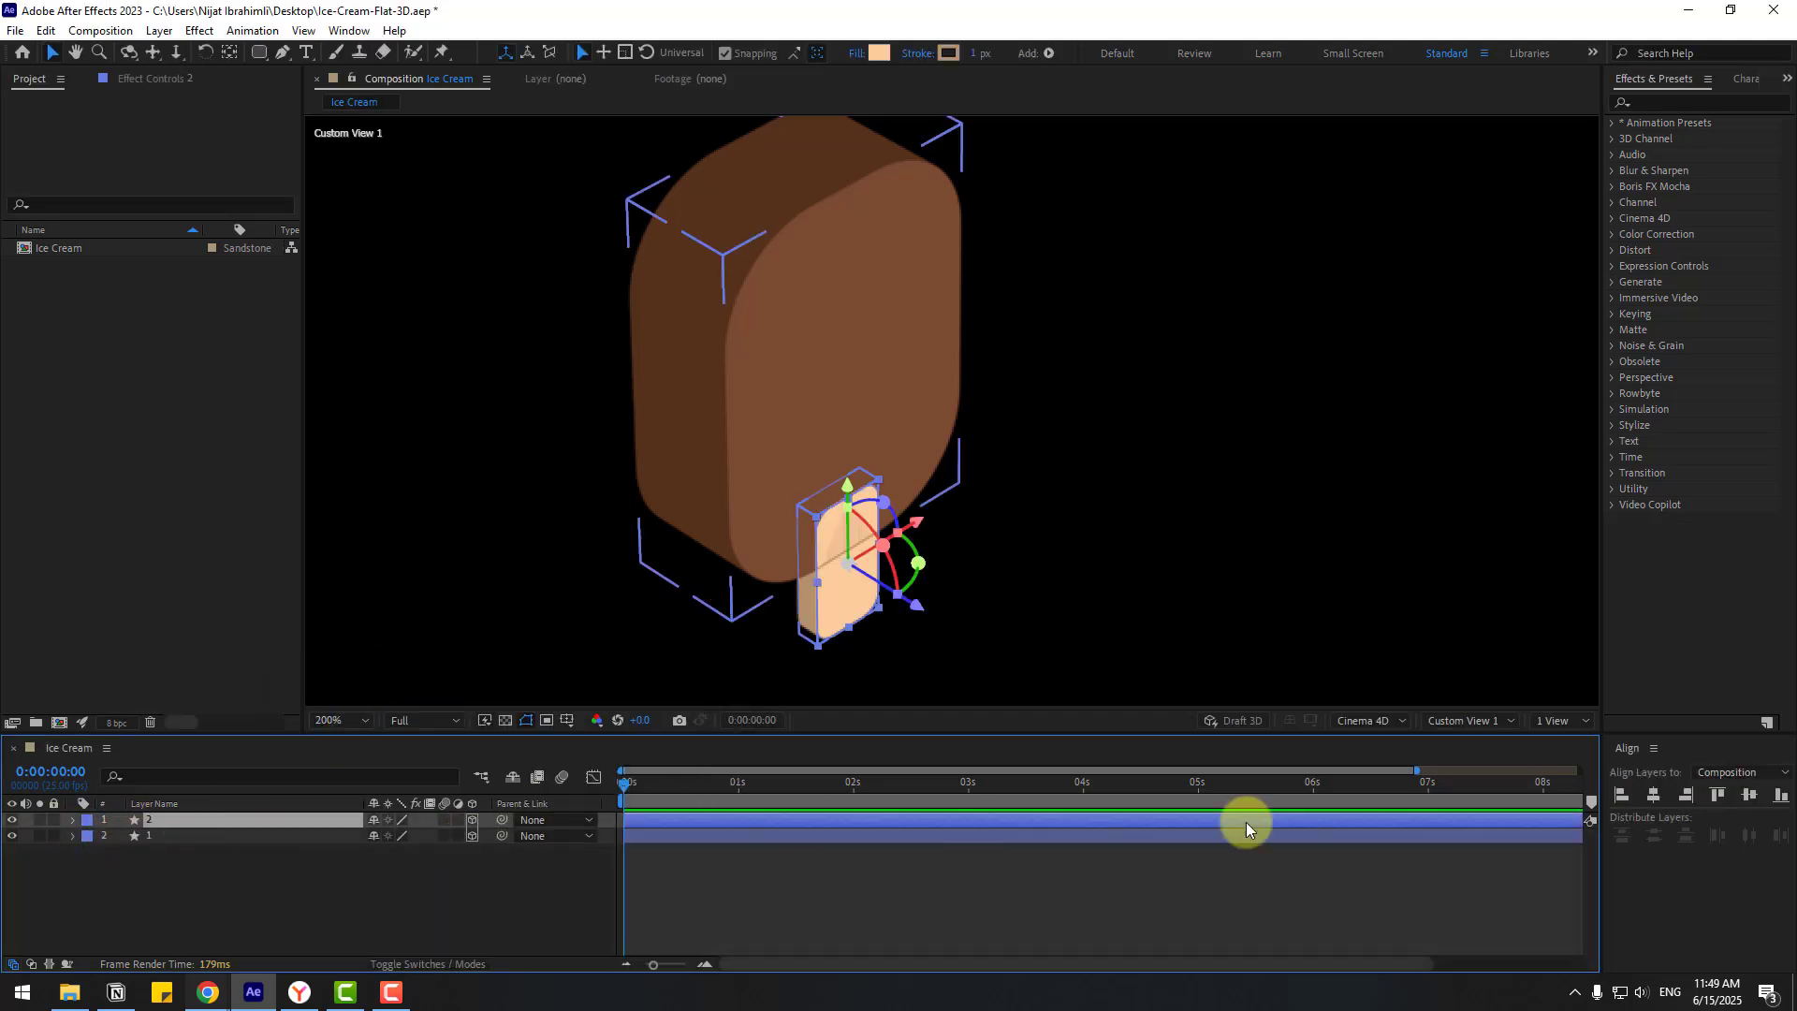
pyautogui.click(1470, 725)
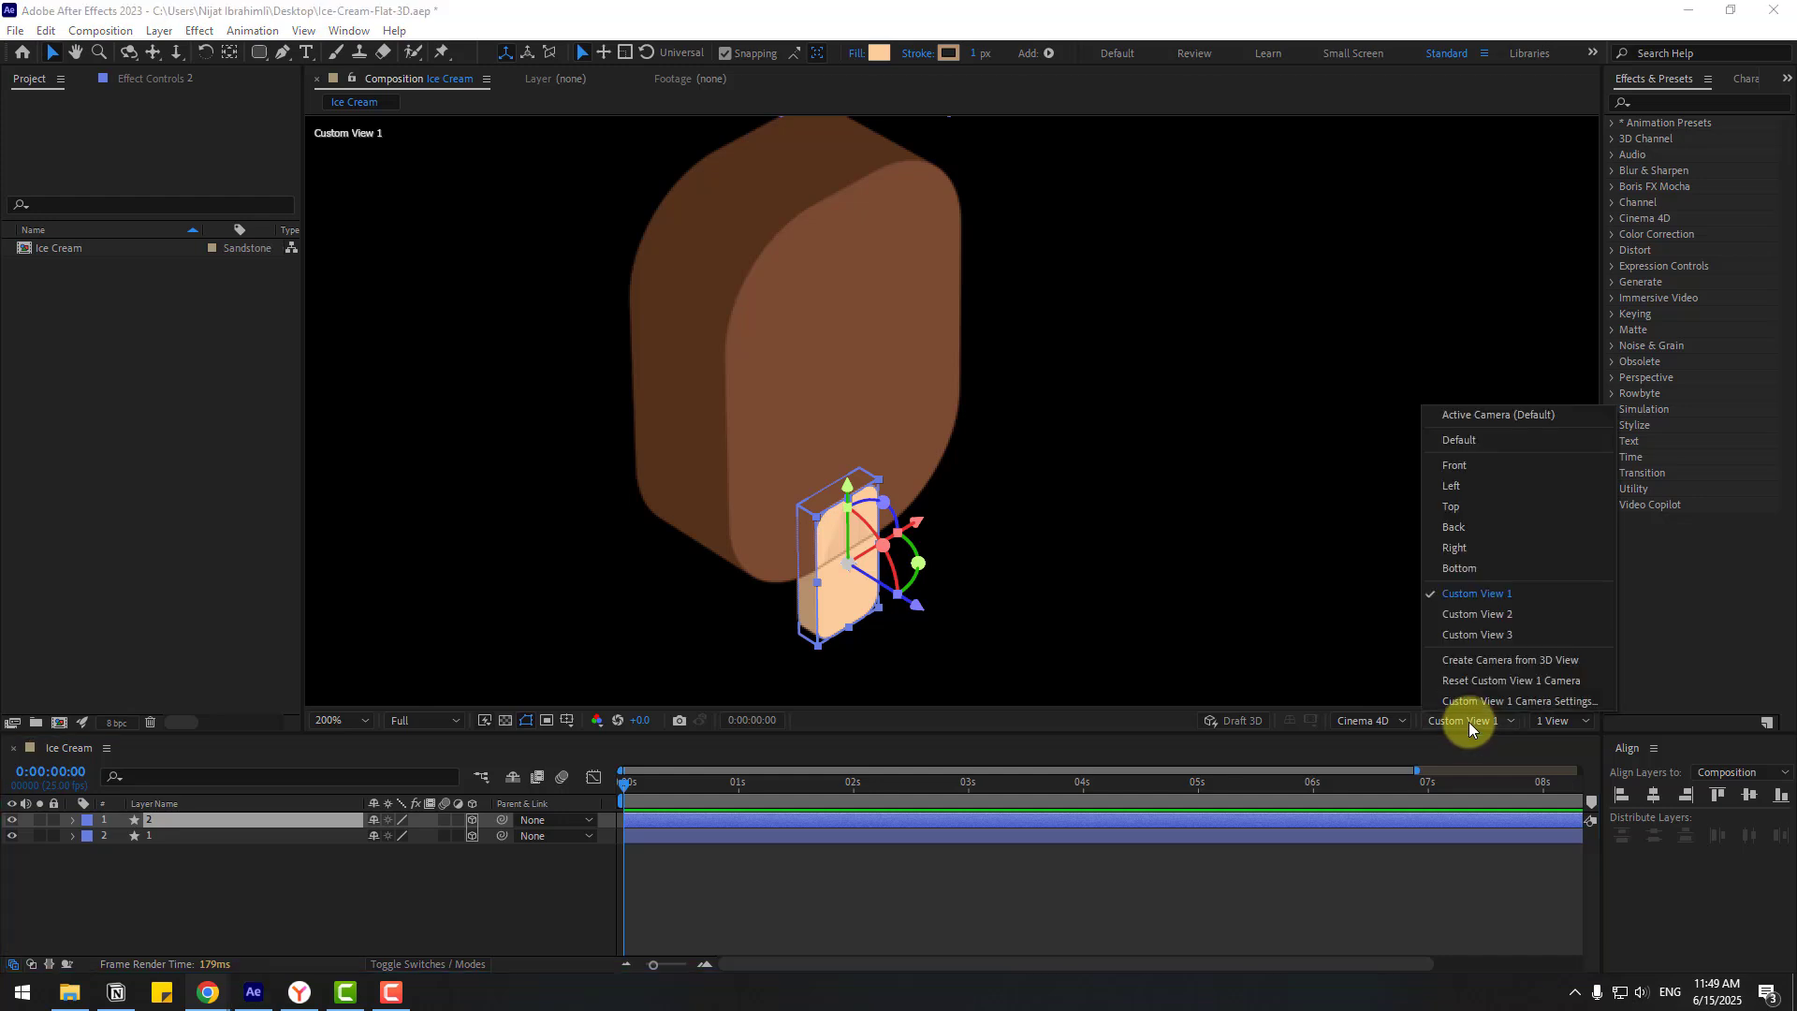
pyautogui.click(1472, 505)
pyautogui.scroll(-2, 1140, 510)
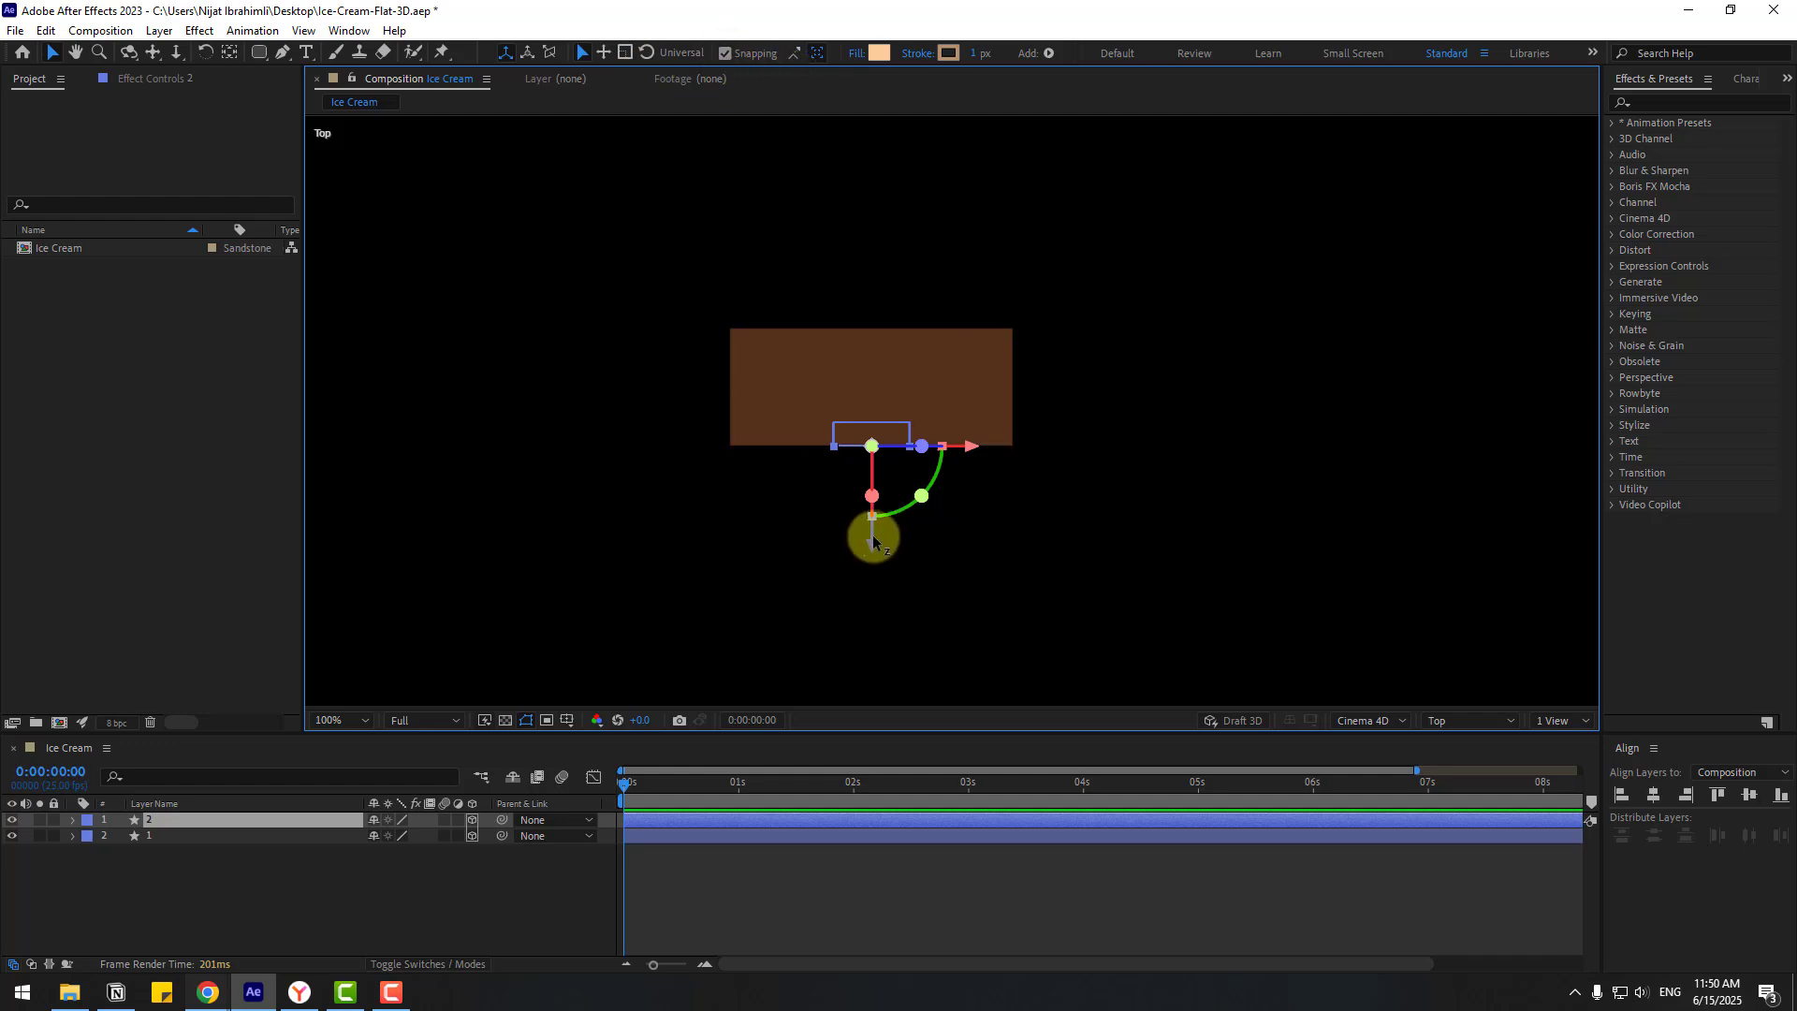
pyautogui.moveTo(873, 541)
pyautogui.mouseDown()
pyautogui.moveTo(871, 479)
pyautogui.moveTo(871, 506)
pyautogui.mouseUp()
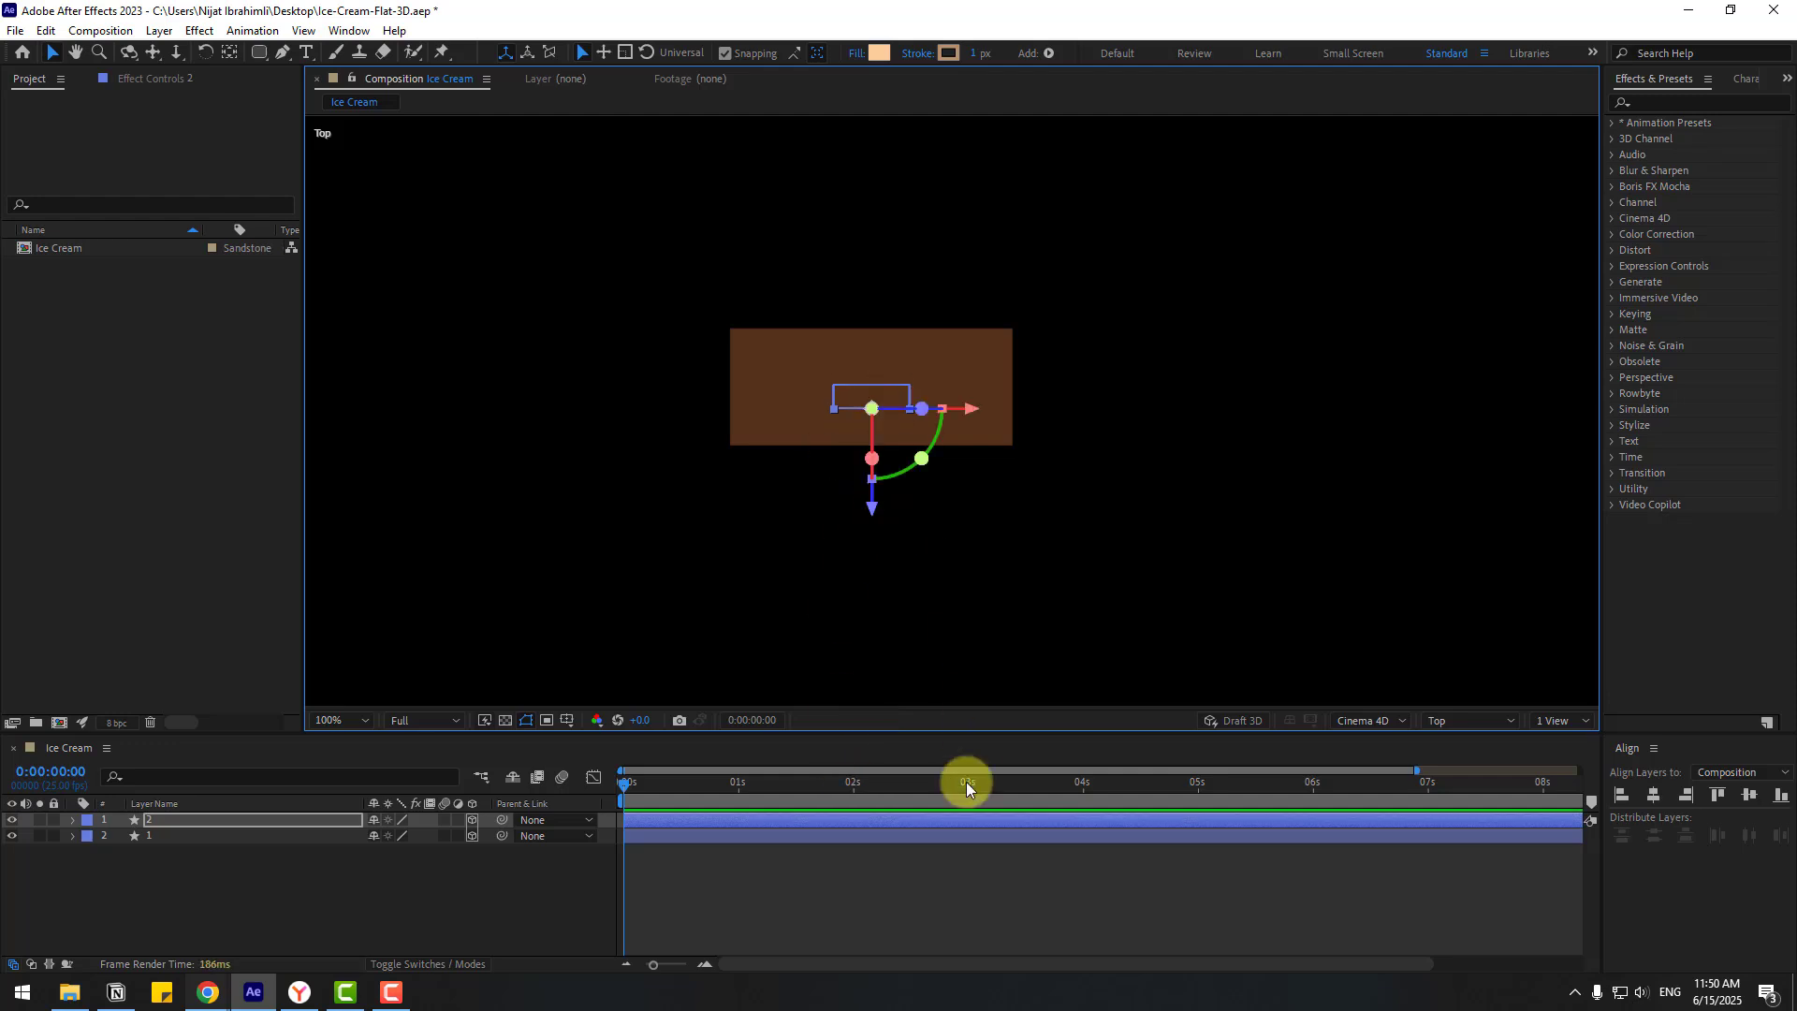
# Step: Parent the chocolate body layer to the stick layer and return to Custom View 1
pyautogui.click(902, 858)
pyautogui.click(902, 393)
pyautogui.click(142, 832)
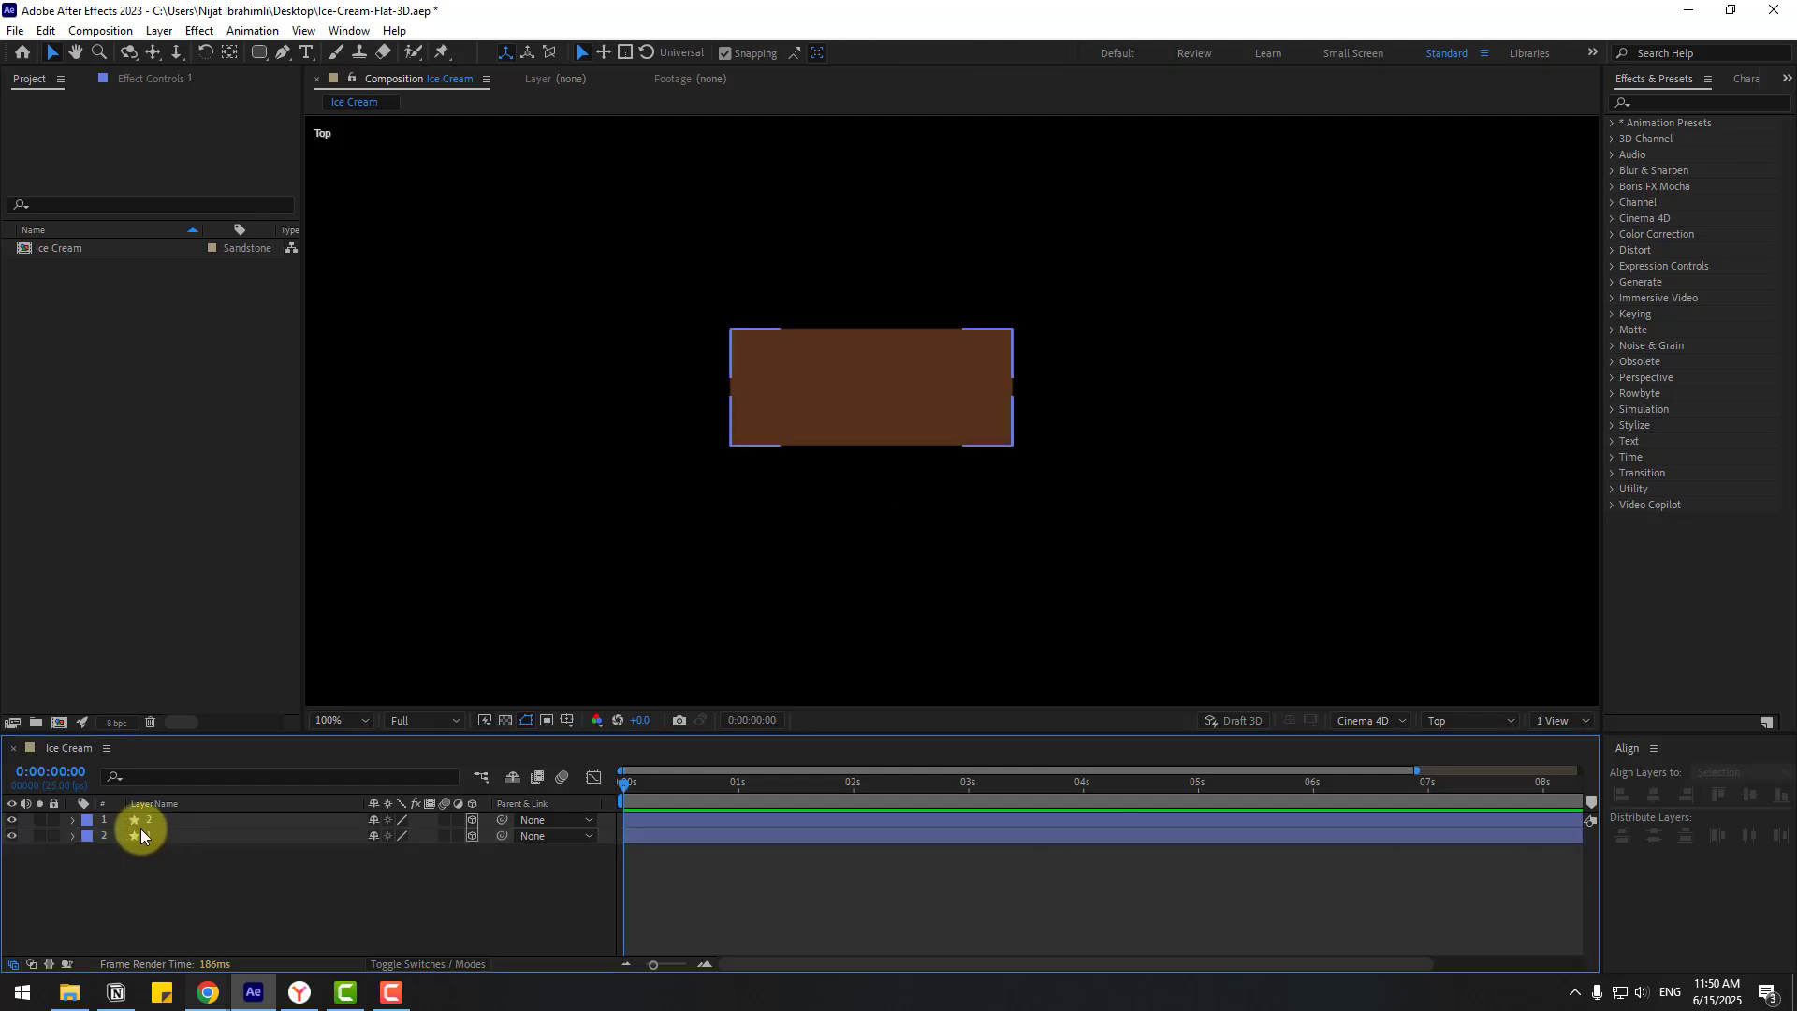
pyautogui.click(150, 836)
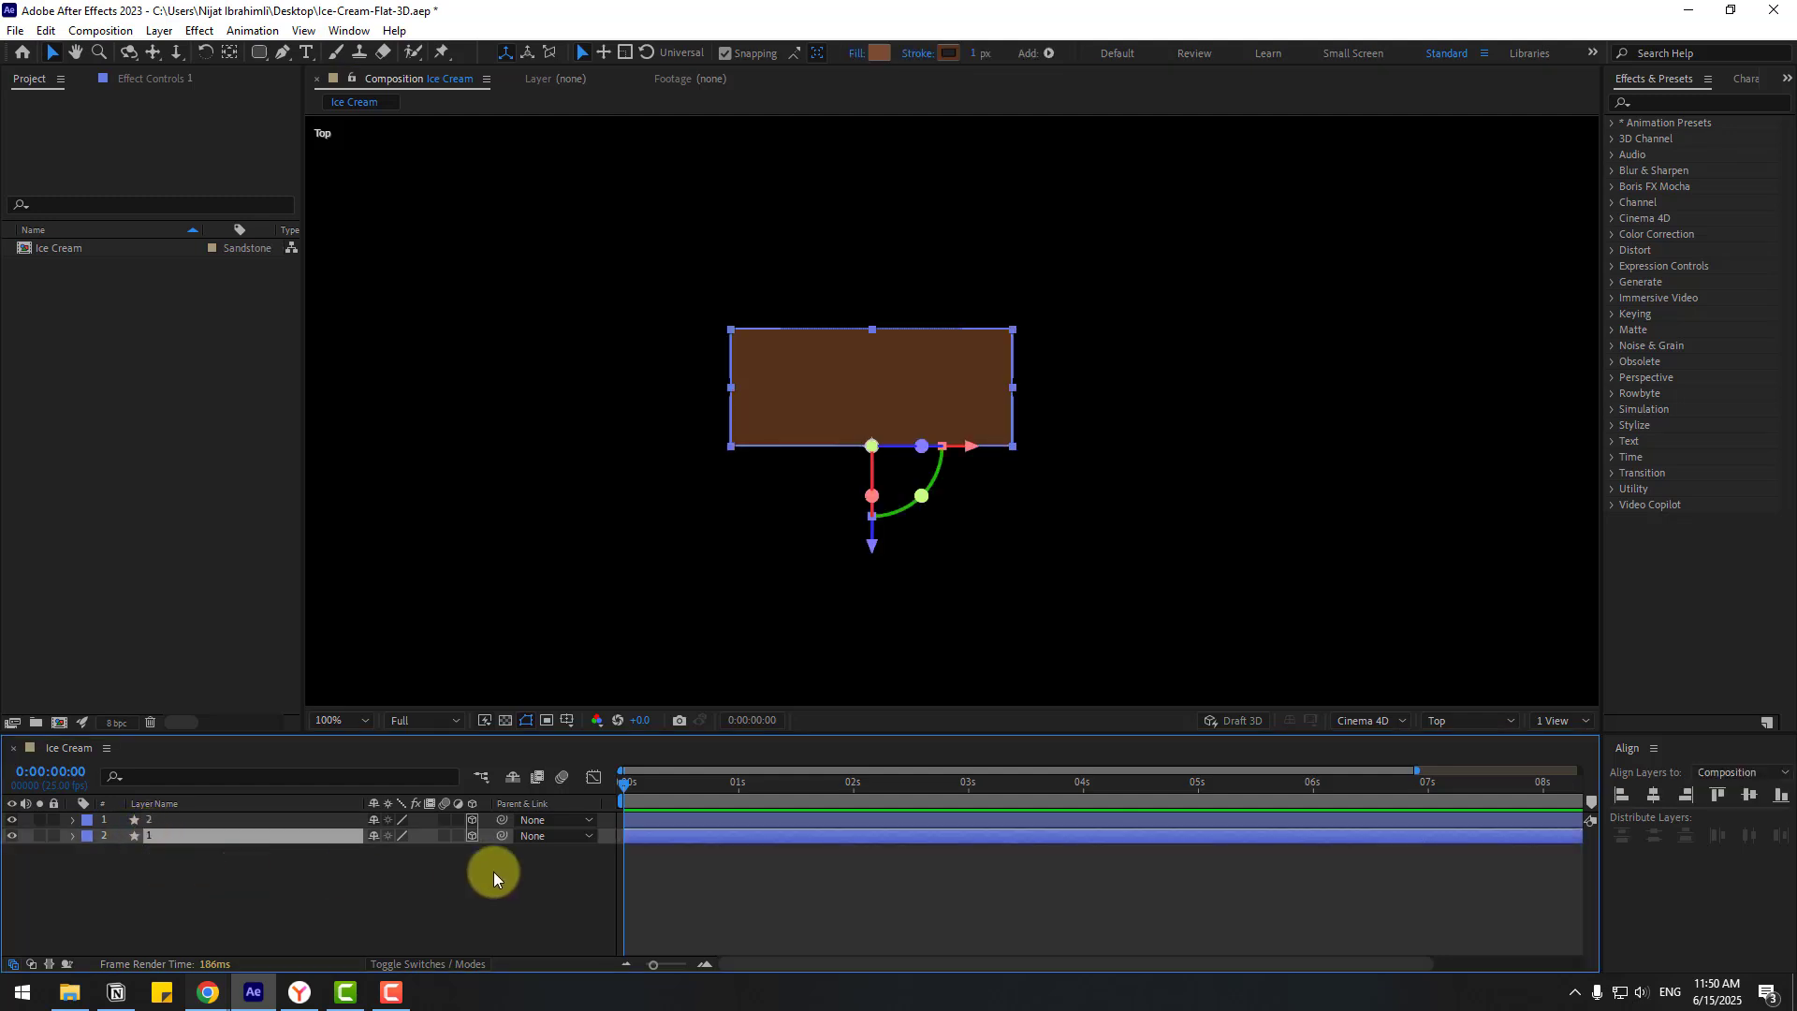
pyautogui.moveTo(503, 836); pyautogui.dragTo(150, 821)
pyautogui.click(185, 890)
pyautogui.click(1439, 720)
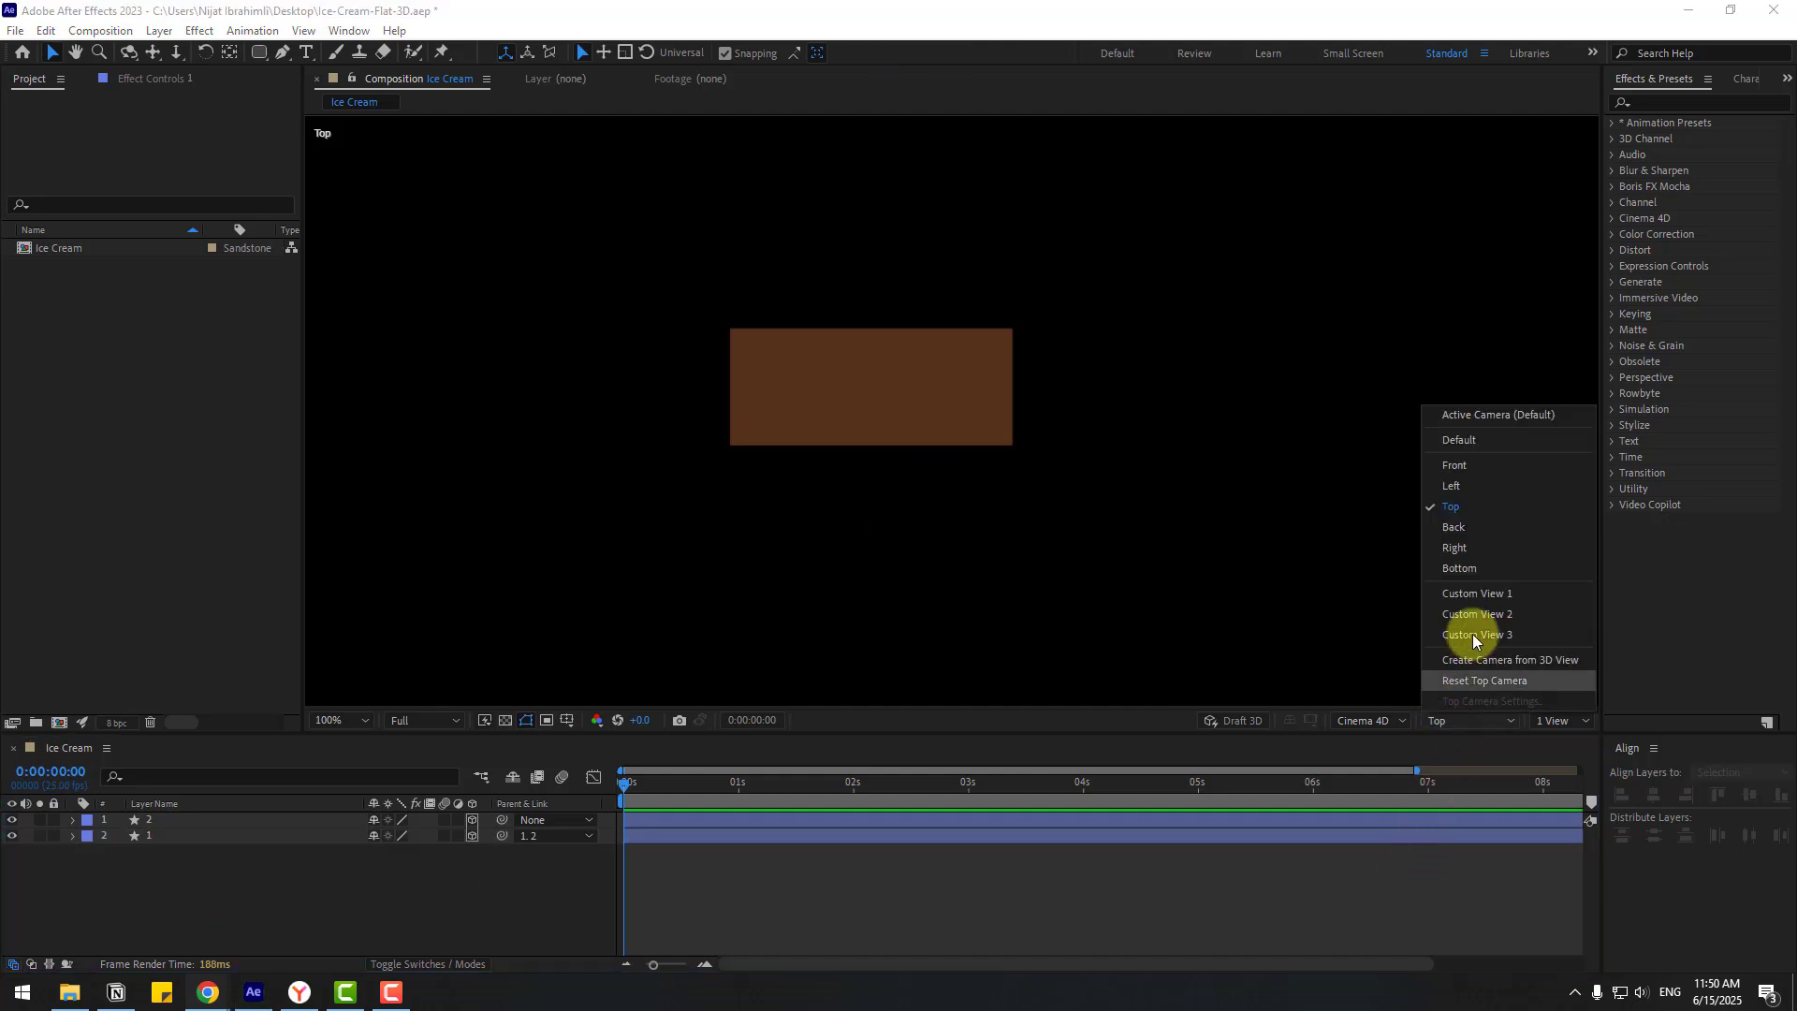
pyautogui.click(1526, 589)
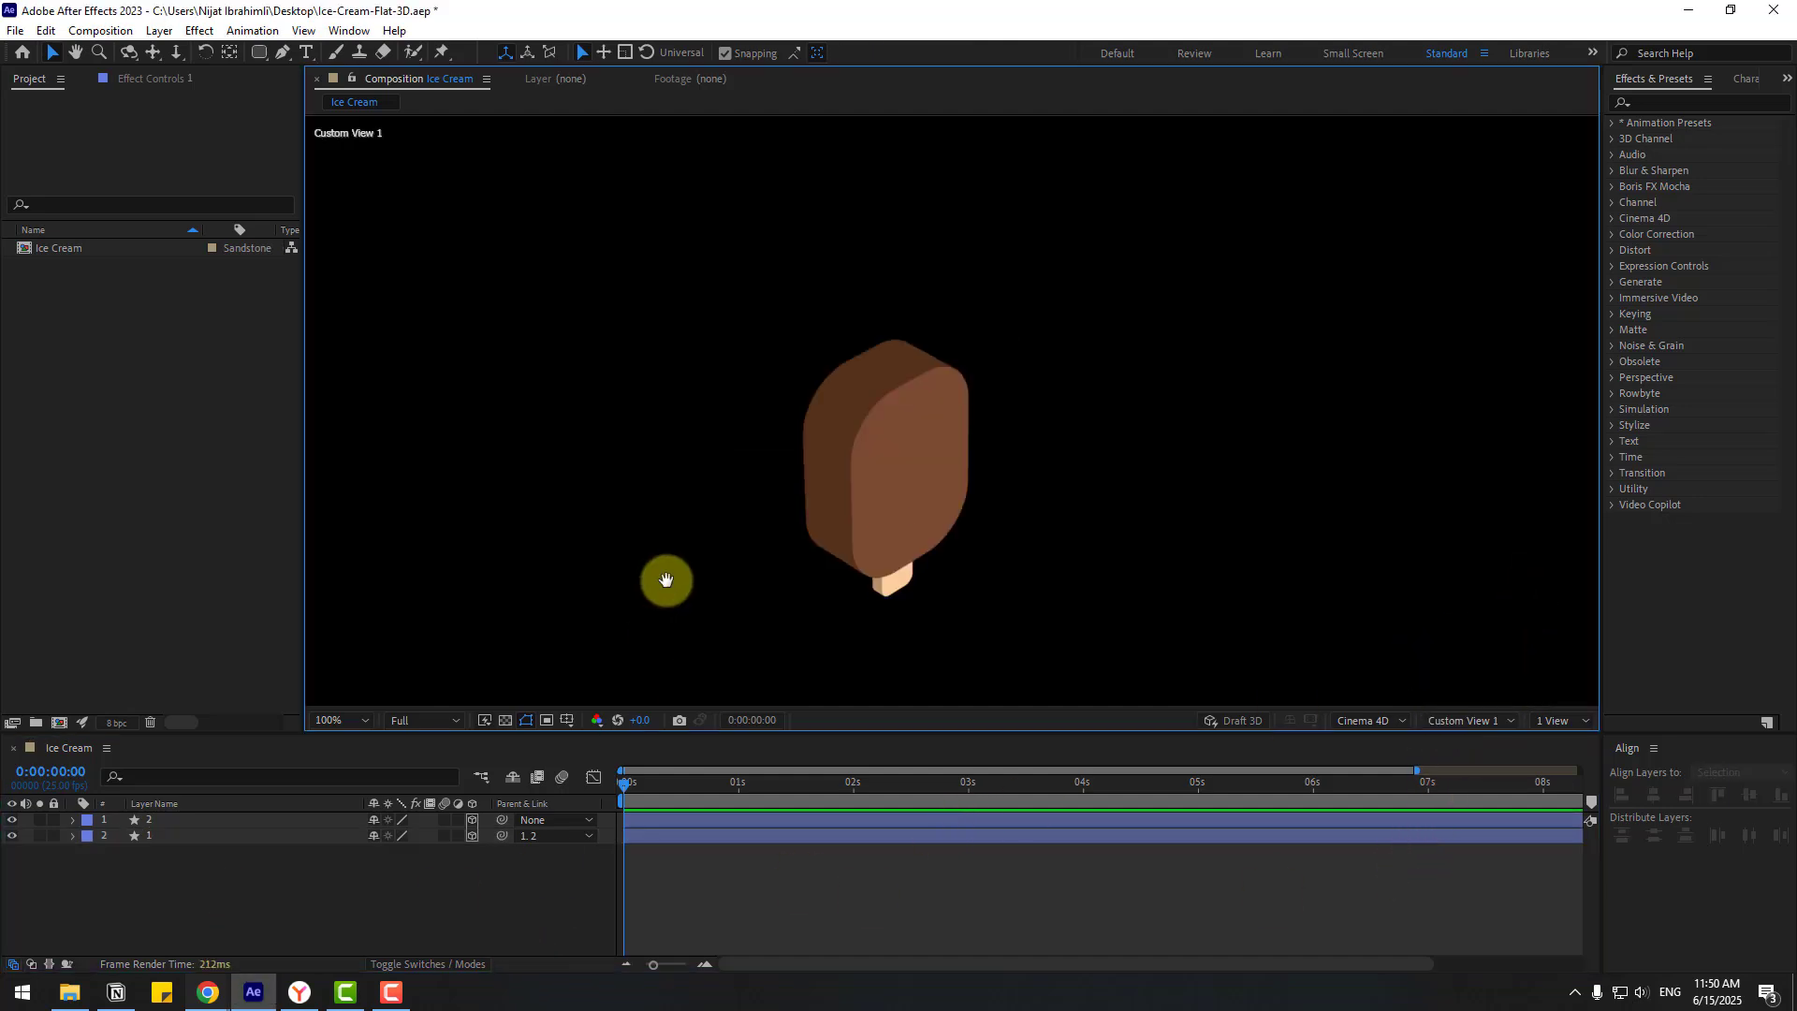
# Step: Slide the whole popsicle sideways along X by moving the stick layer
pyautogui.scroll(1, 711, 566)
pyautogui.click(148, 836)
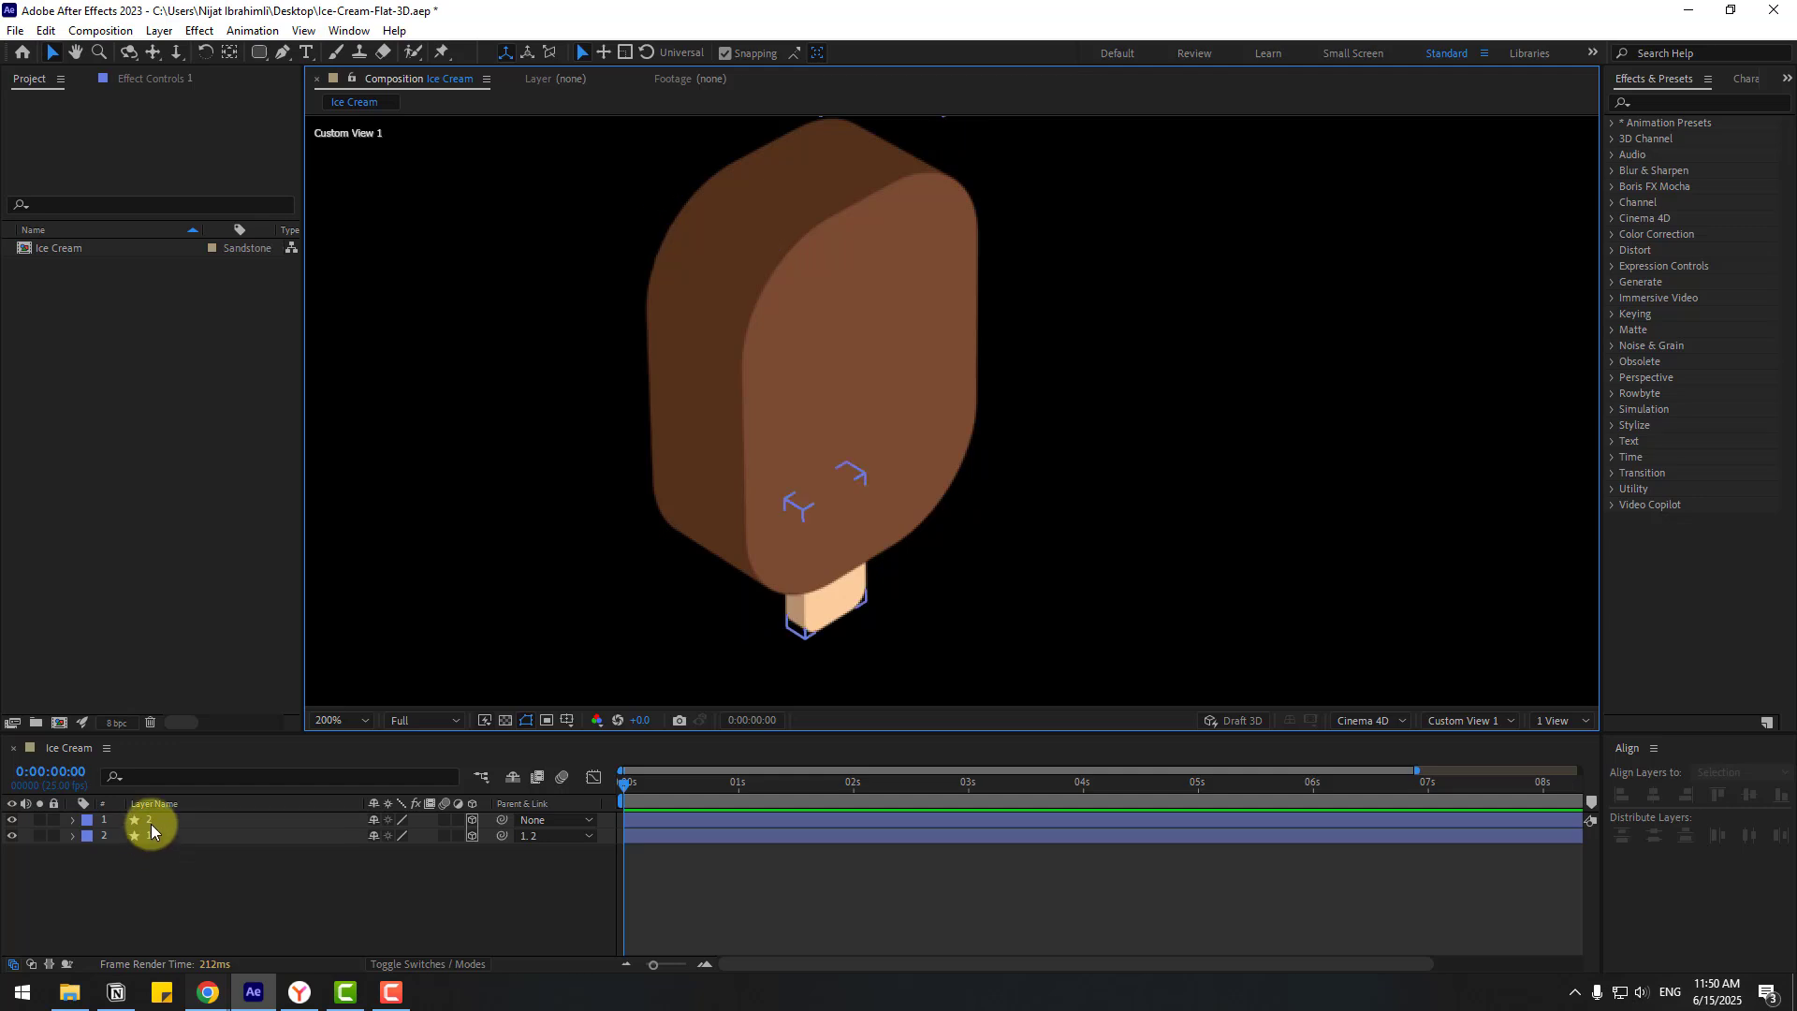
pyautogui.click(147, 821)
pyautogui.moveTo(906, 524); pyautogui.dragTo(992, 489)
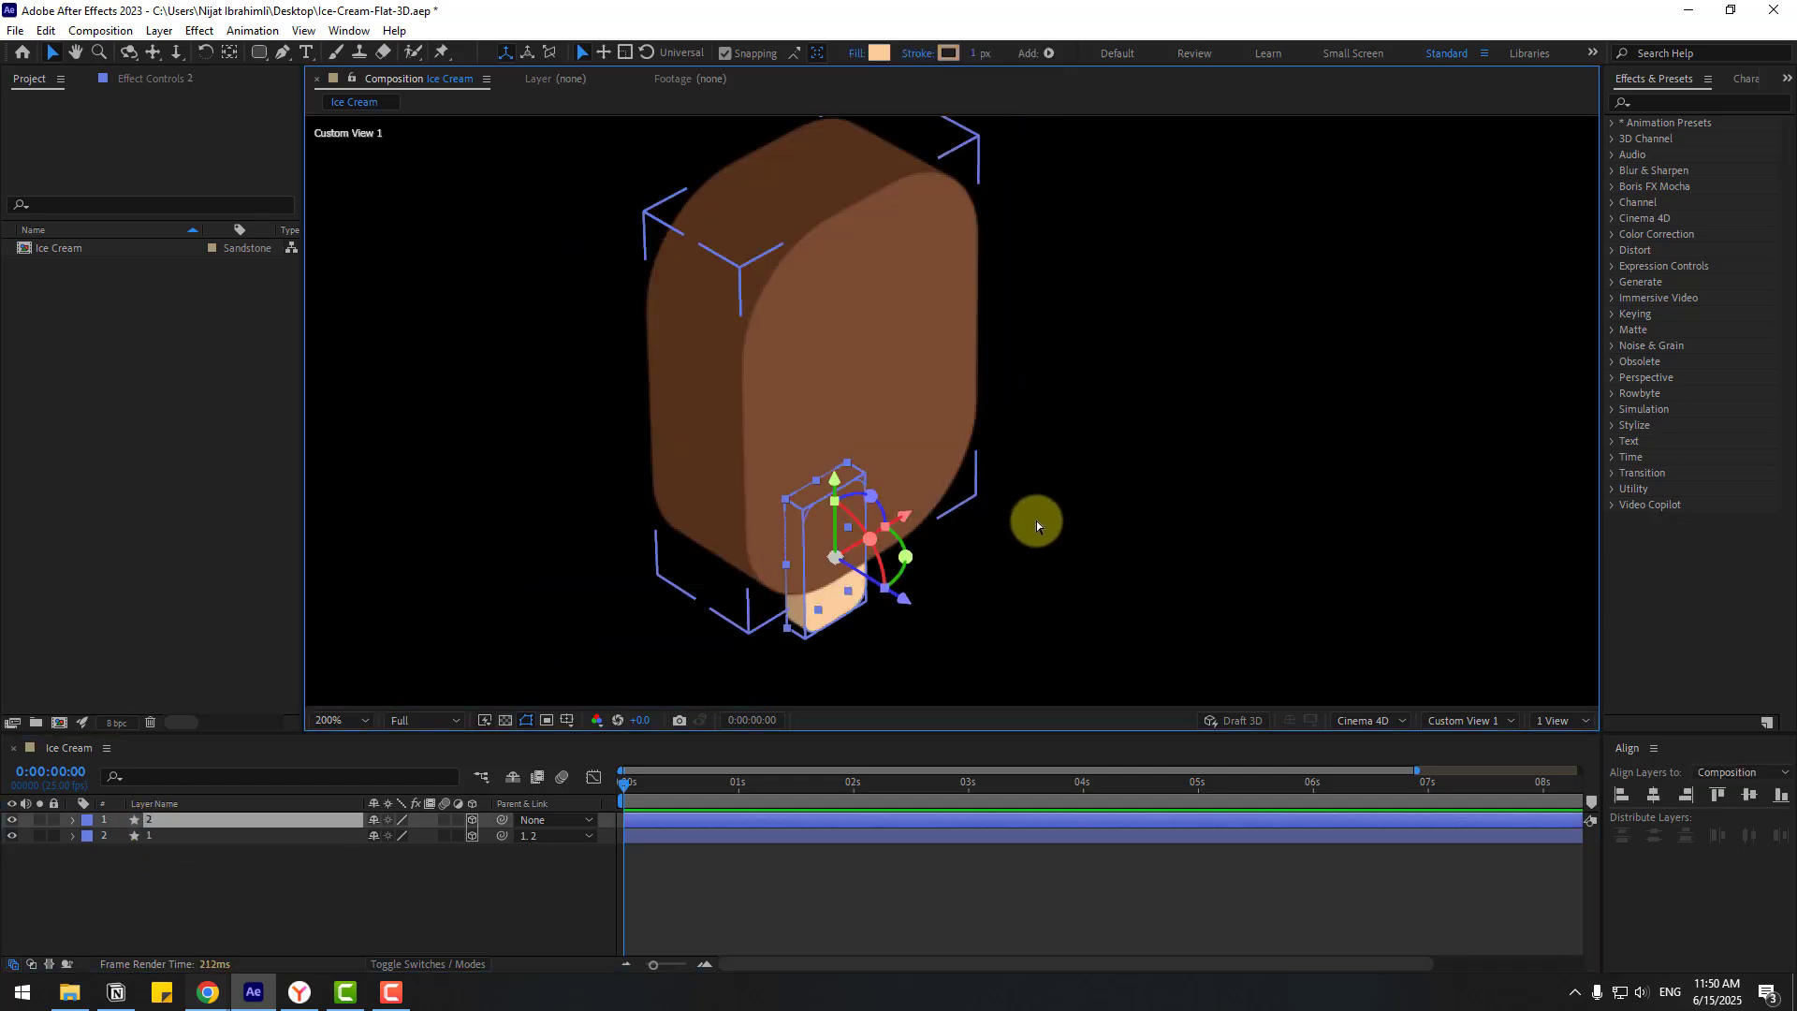
# Step: View the popsicle through Active Camera (Default) at 100% magnification
pyautogui.click(1462, 721)
pyautogui.click(1476, 413)
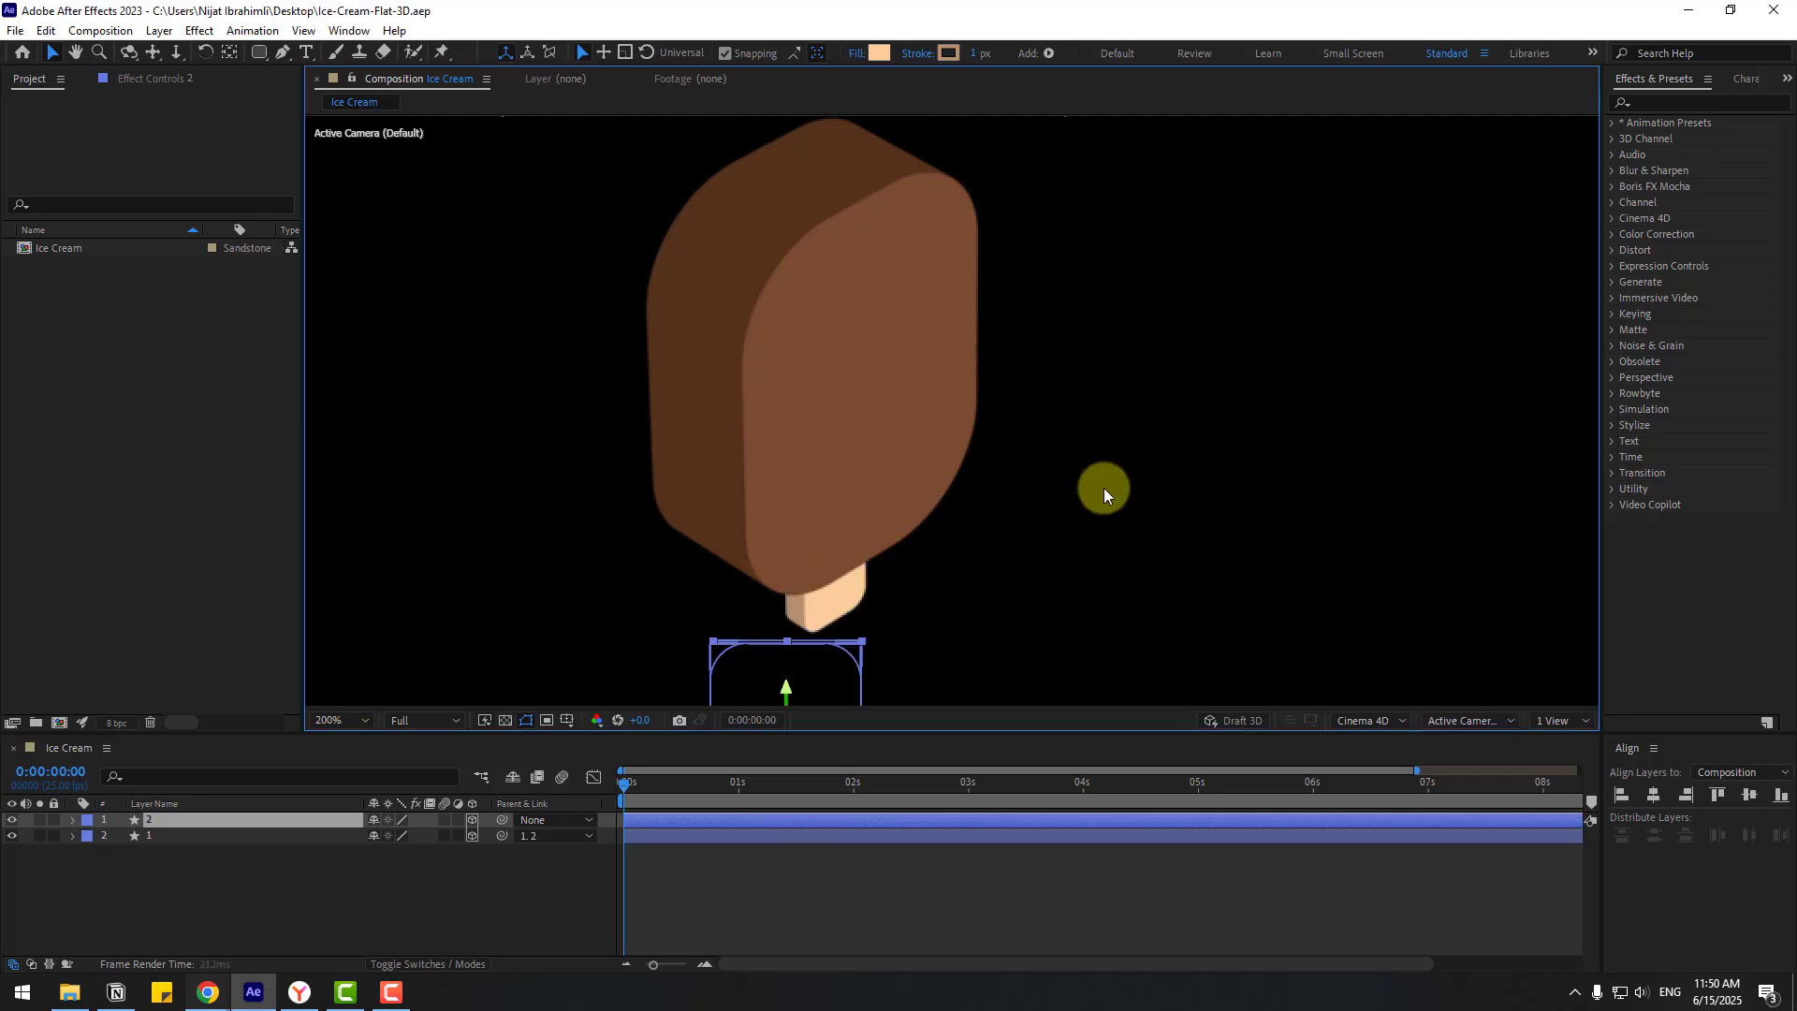
pyautogui.press('.')
pyautogui.press(',')
pyautogui.press(',')
pyautogui.press(',')
pyautogui.press(',')
pyautogui.click(1000, 711)
pyautogui.press('.')
pyautogui.press('.')
pyautogui.click(144, 820)
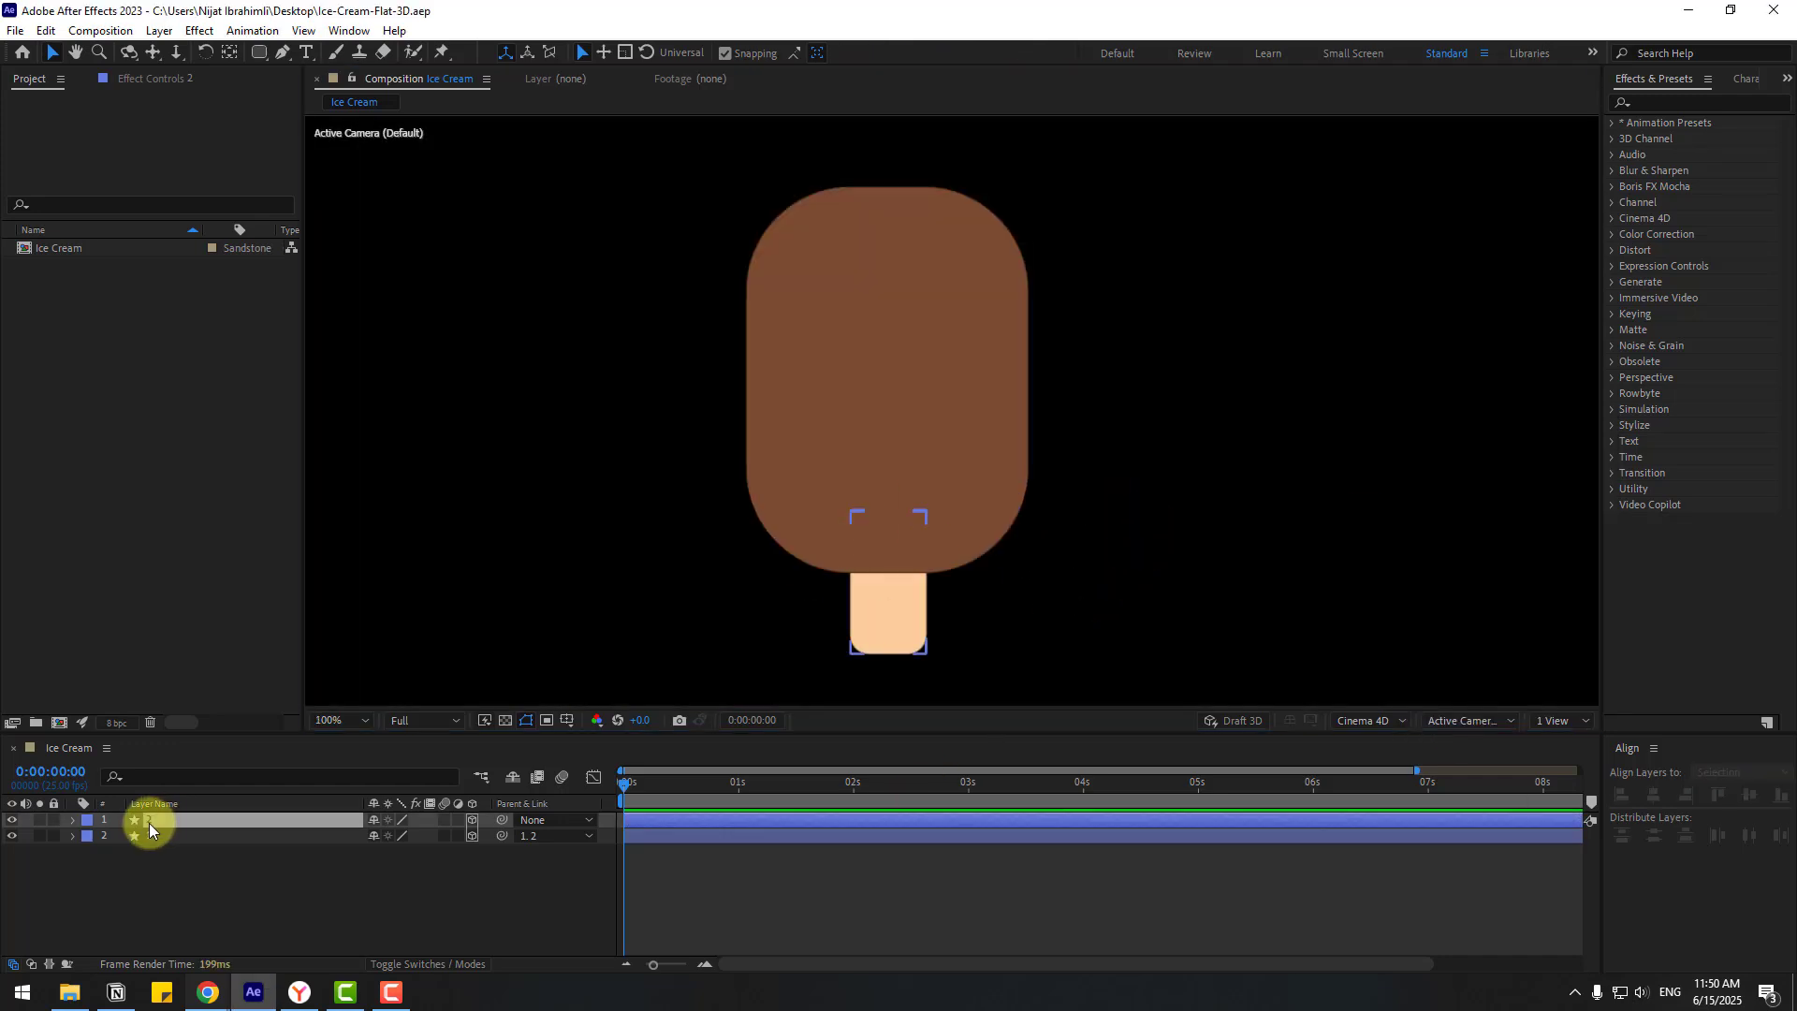
pyautogui.click(141, 898)
pyautogui.click(145, 838)
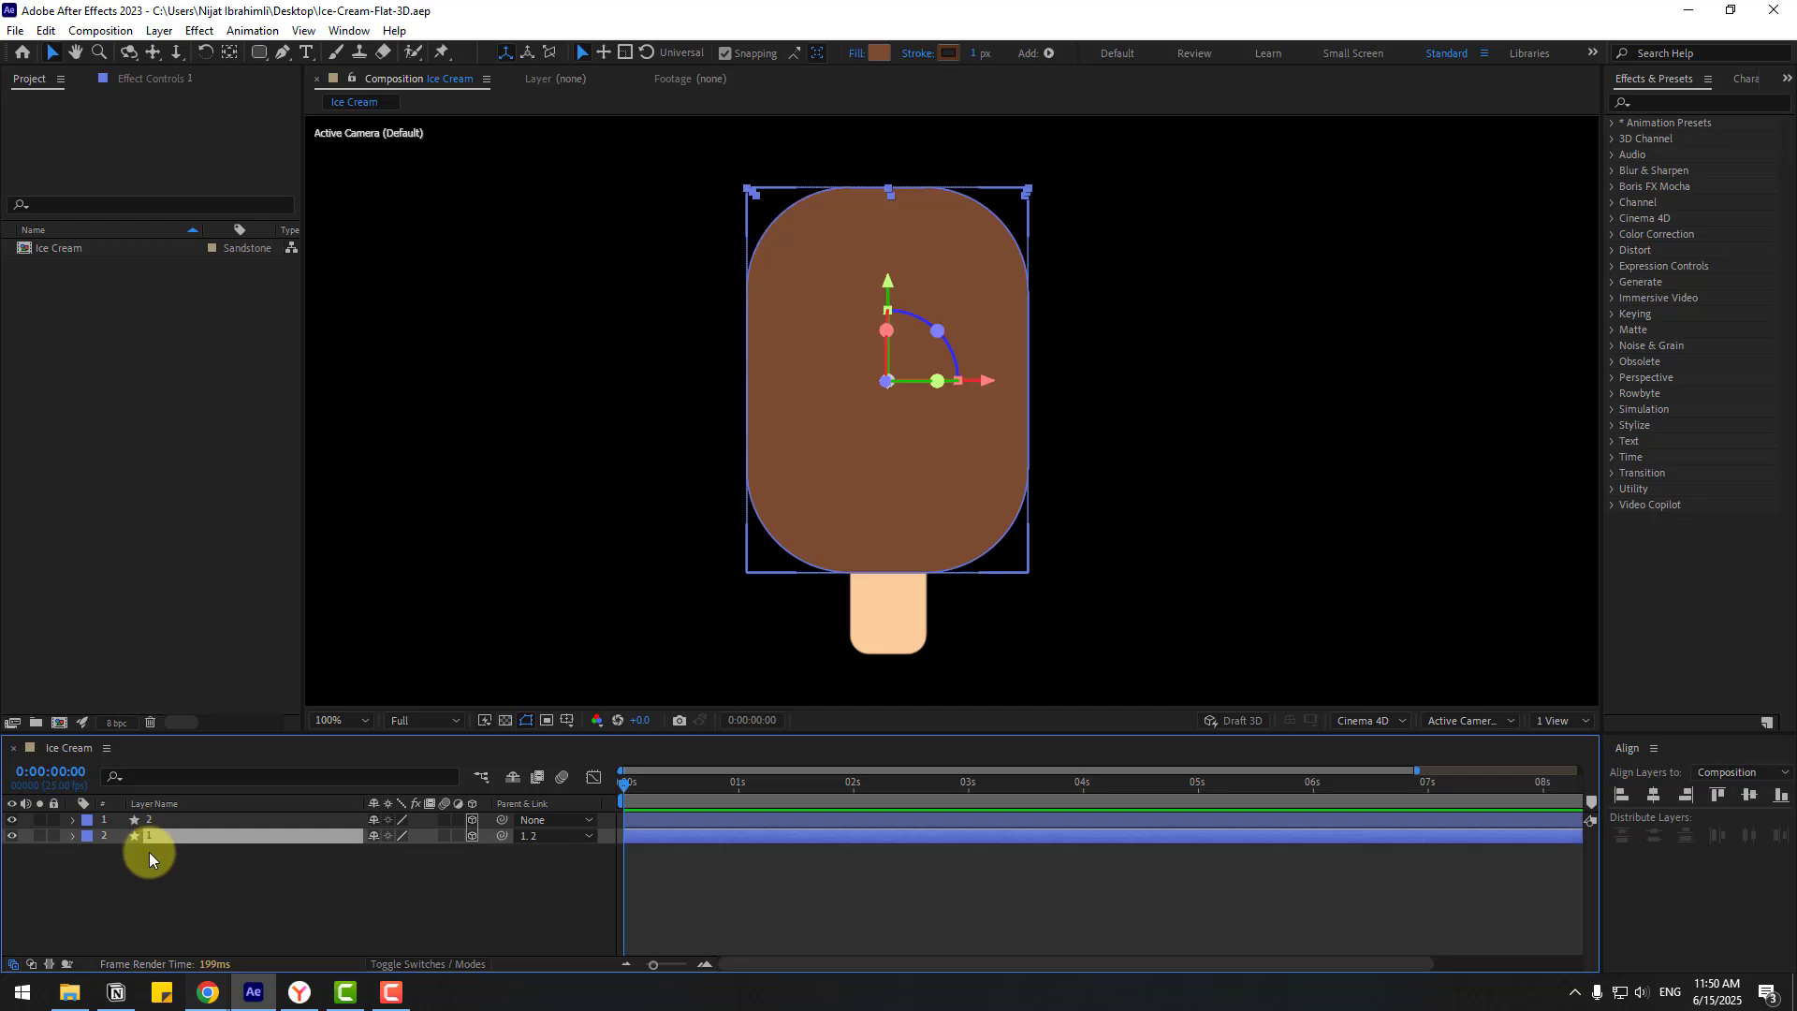
# Step: Duplicate the chocolate body layer and name the two copies 'white' and 'choco'
pyautogui.hotkey('ctrl', 'd')
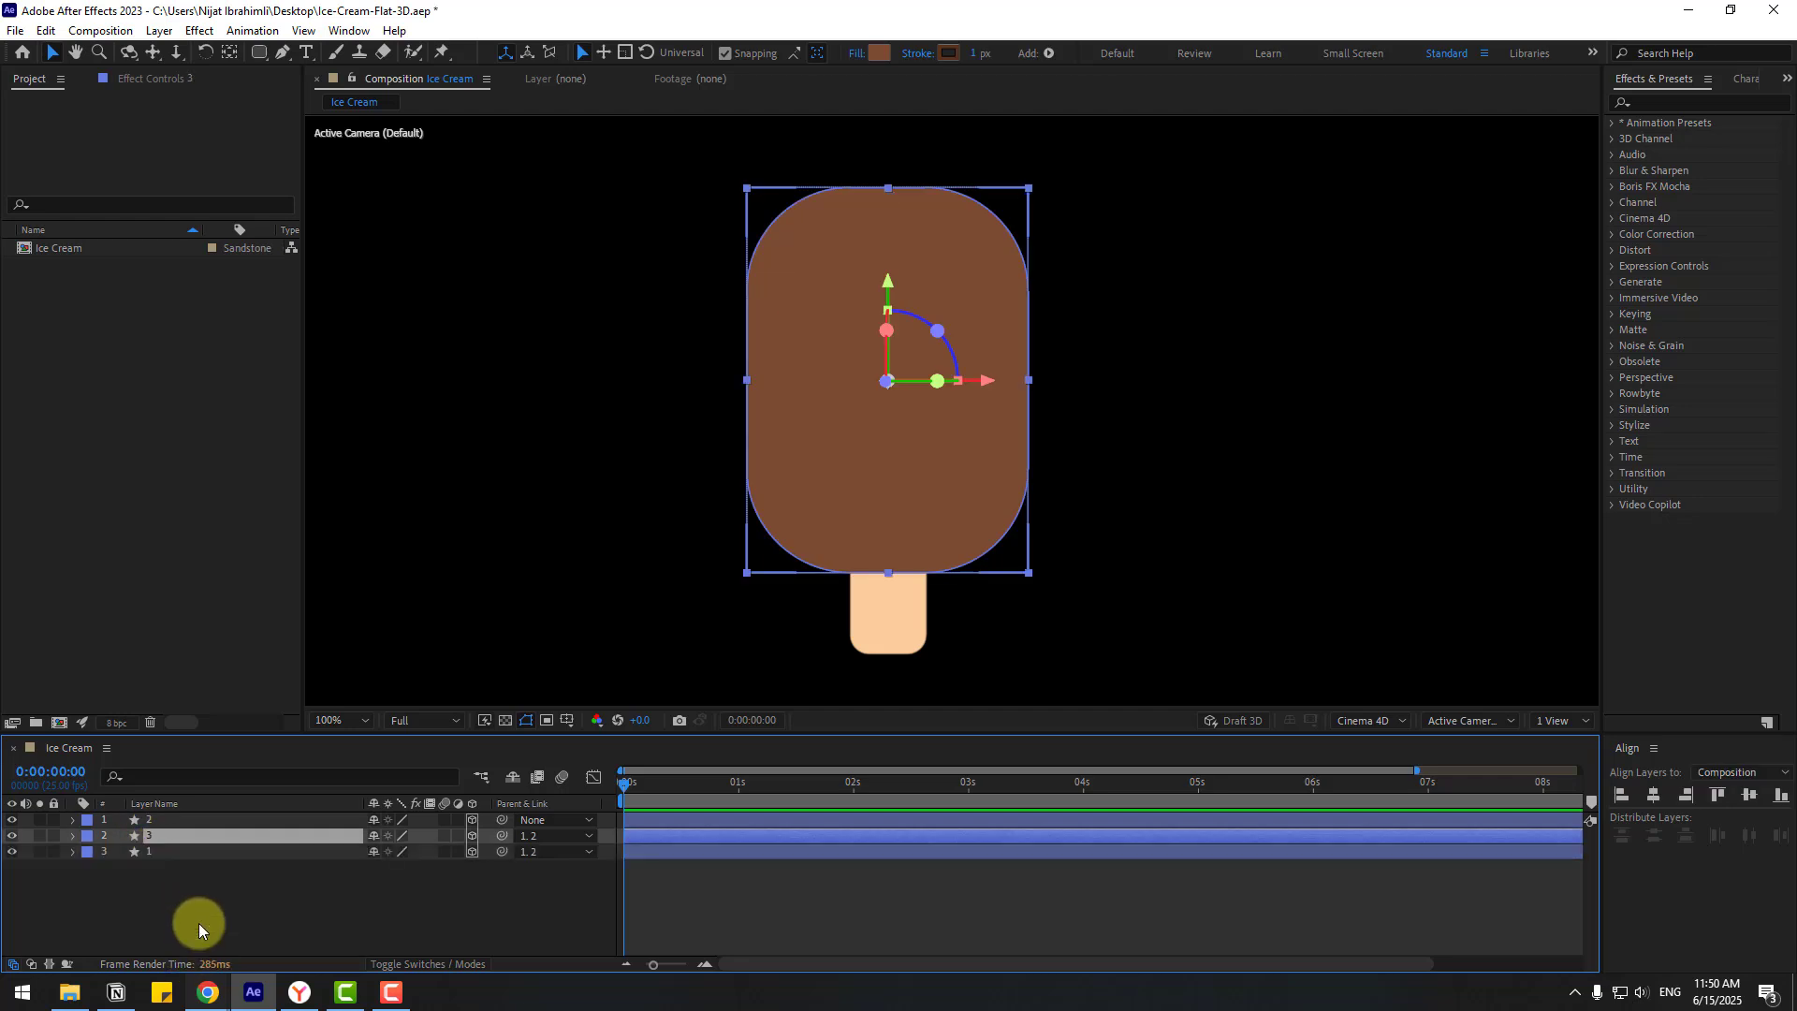
pyautogui.click(150, 855)
pyautogui.press('Return')
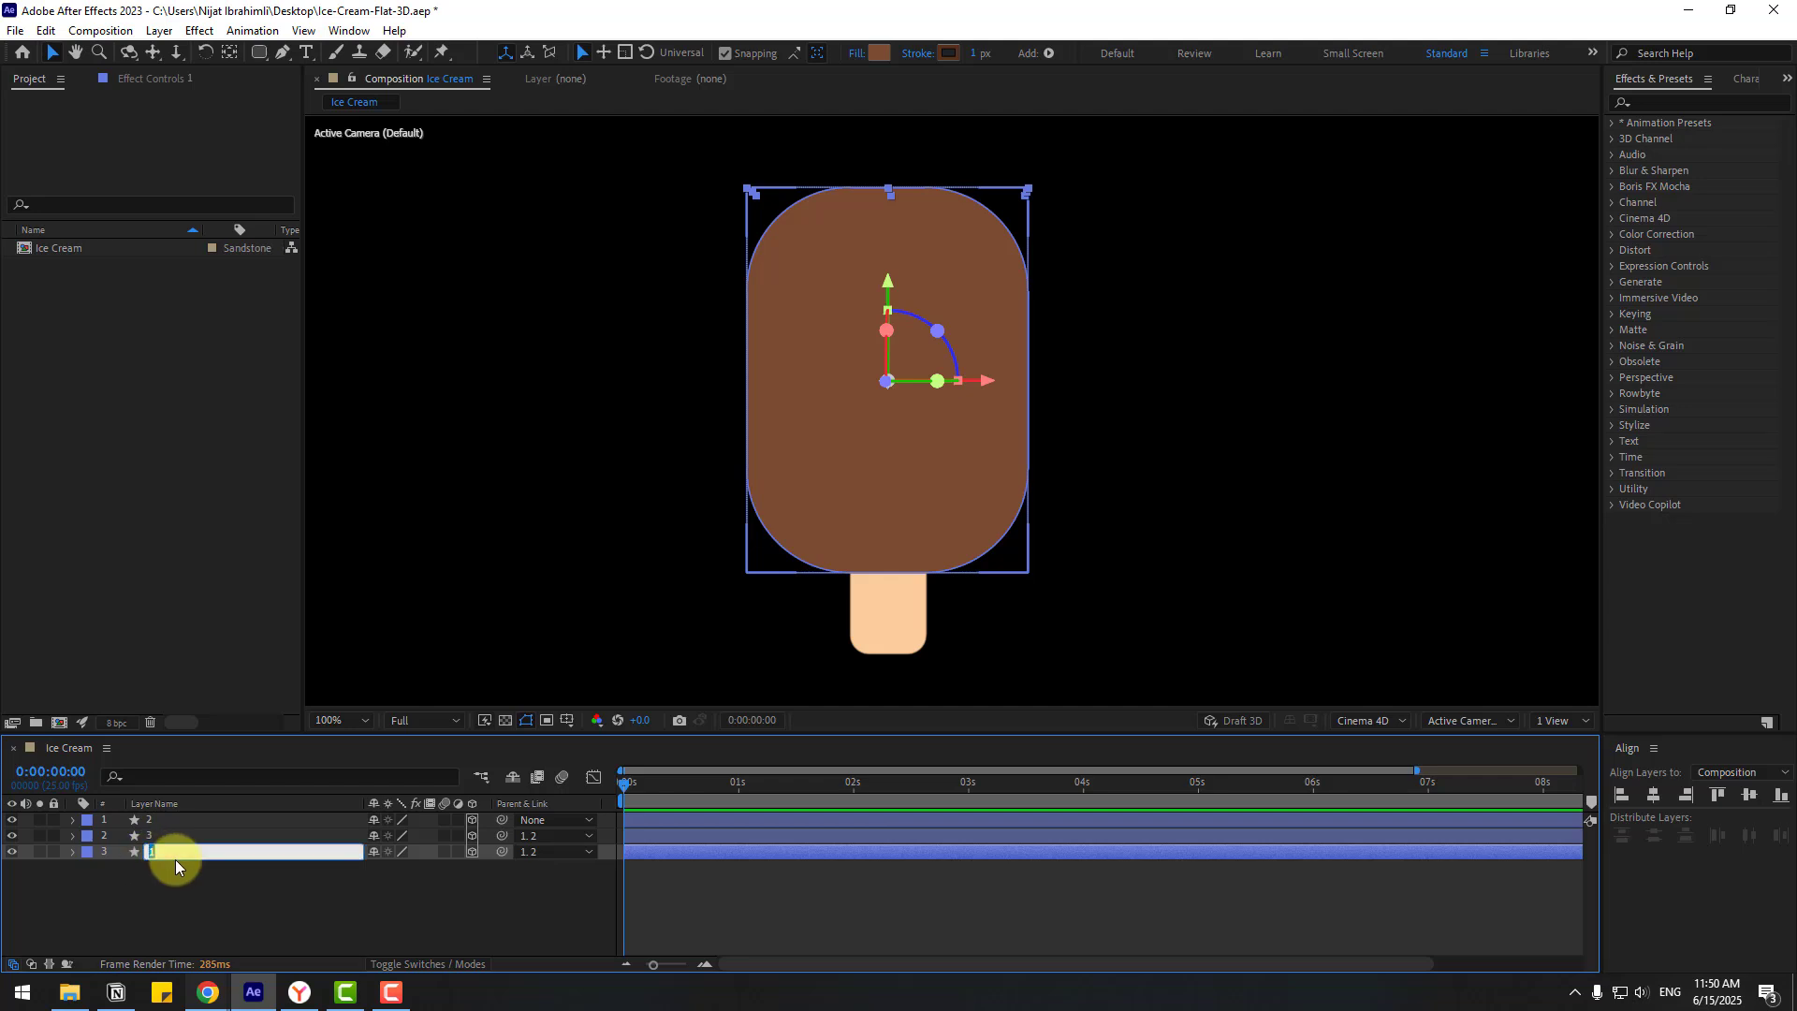
pyautogui.write('white')
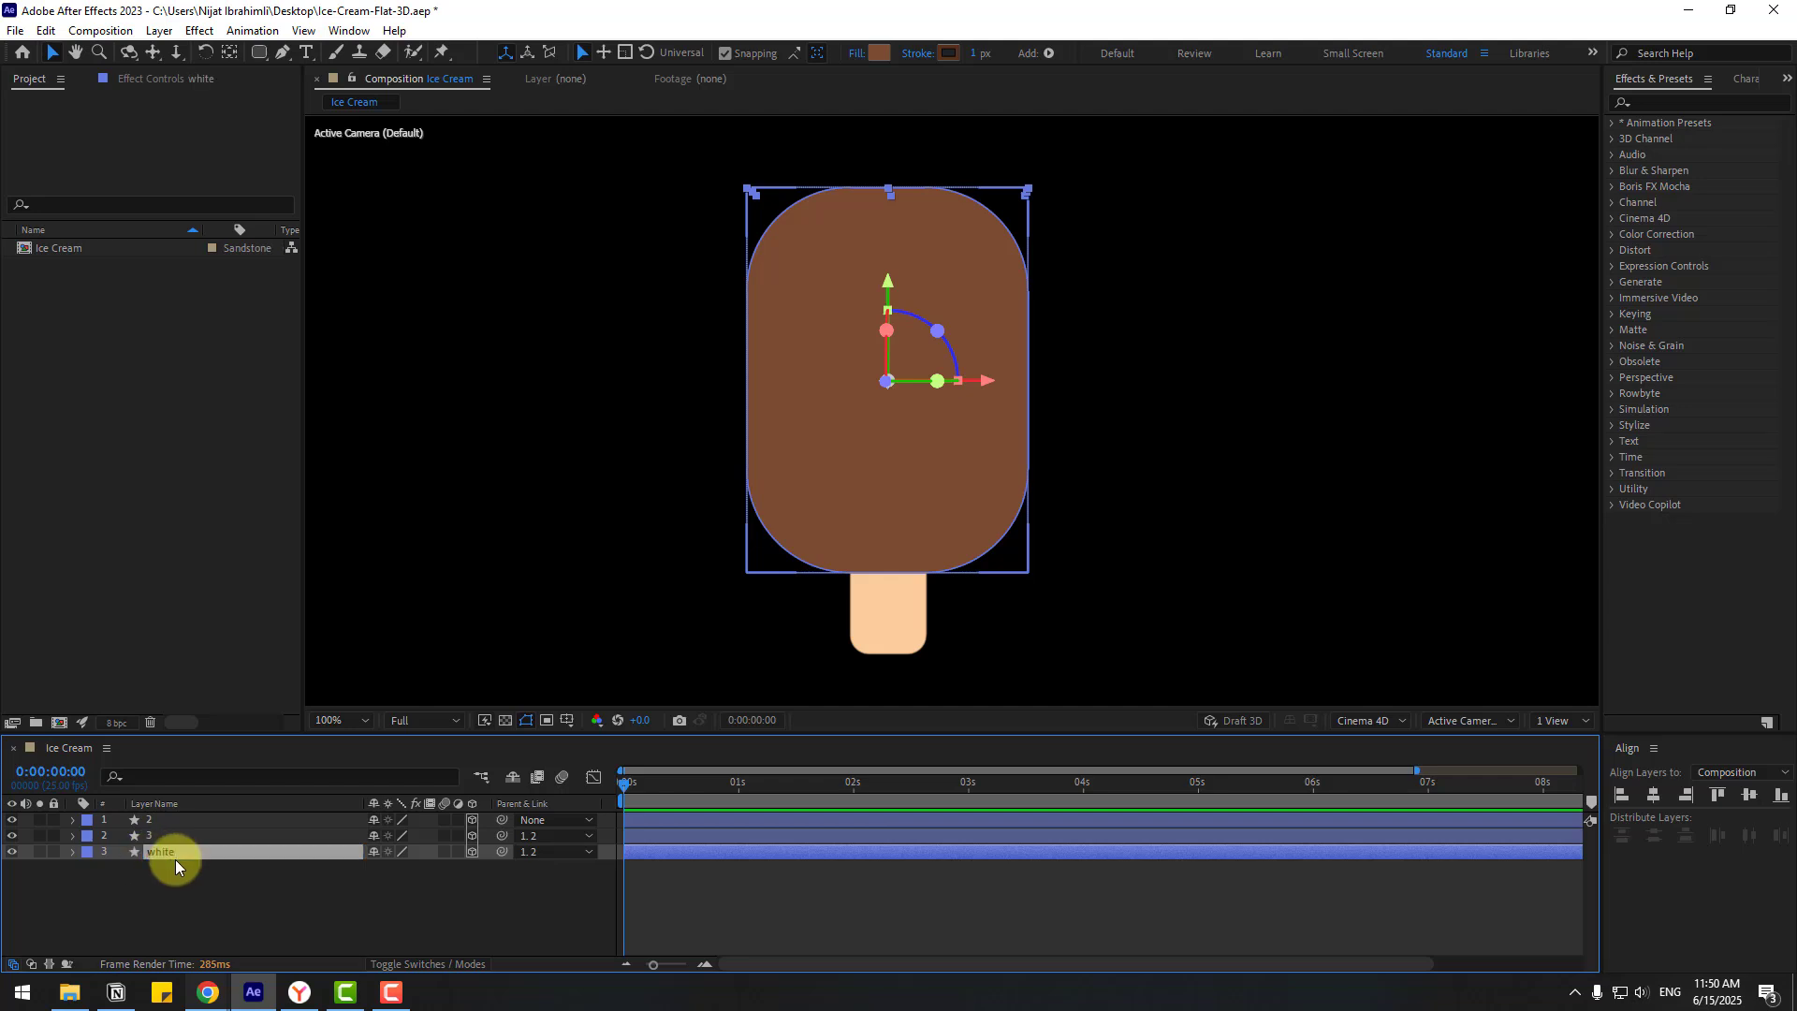
pyautogui.click(155, 839)
pyautogui.press('Return')
pyautogui.press('Return')
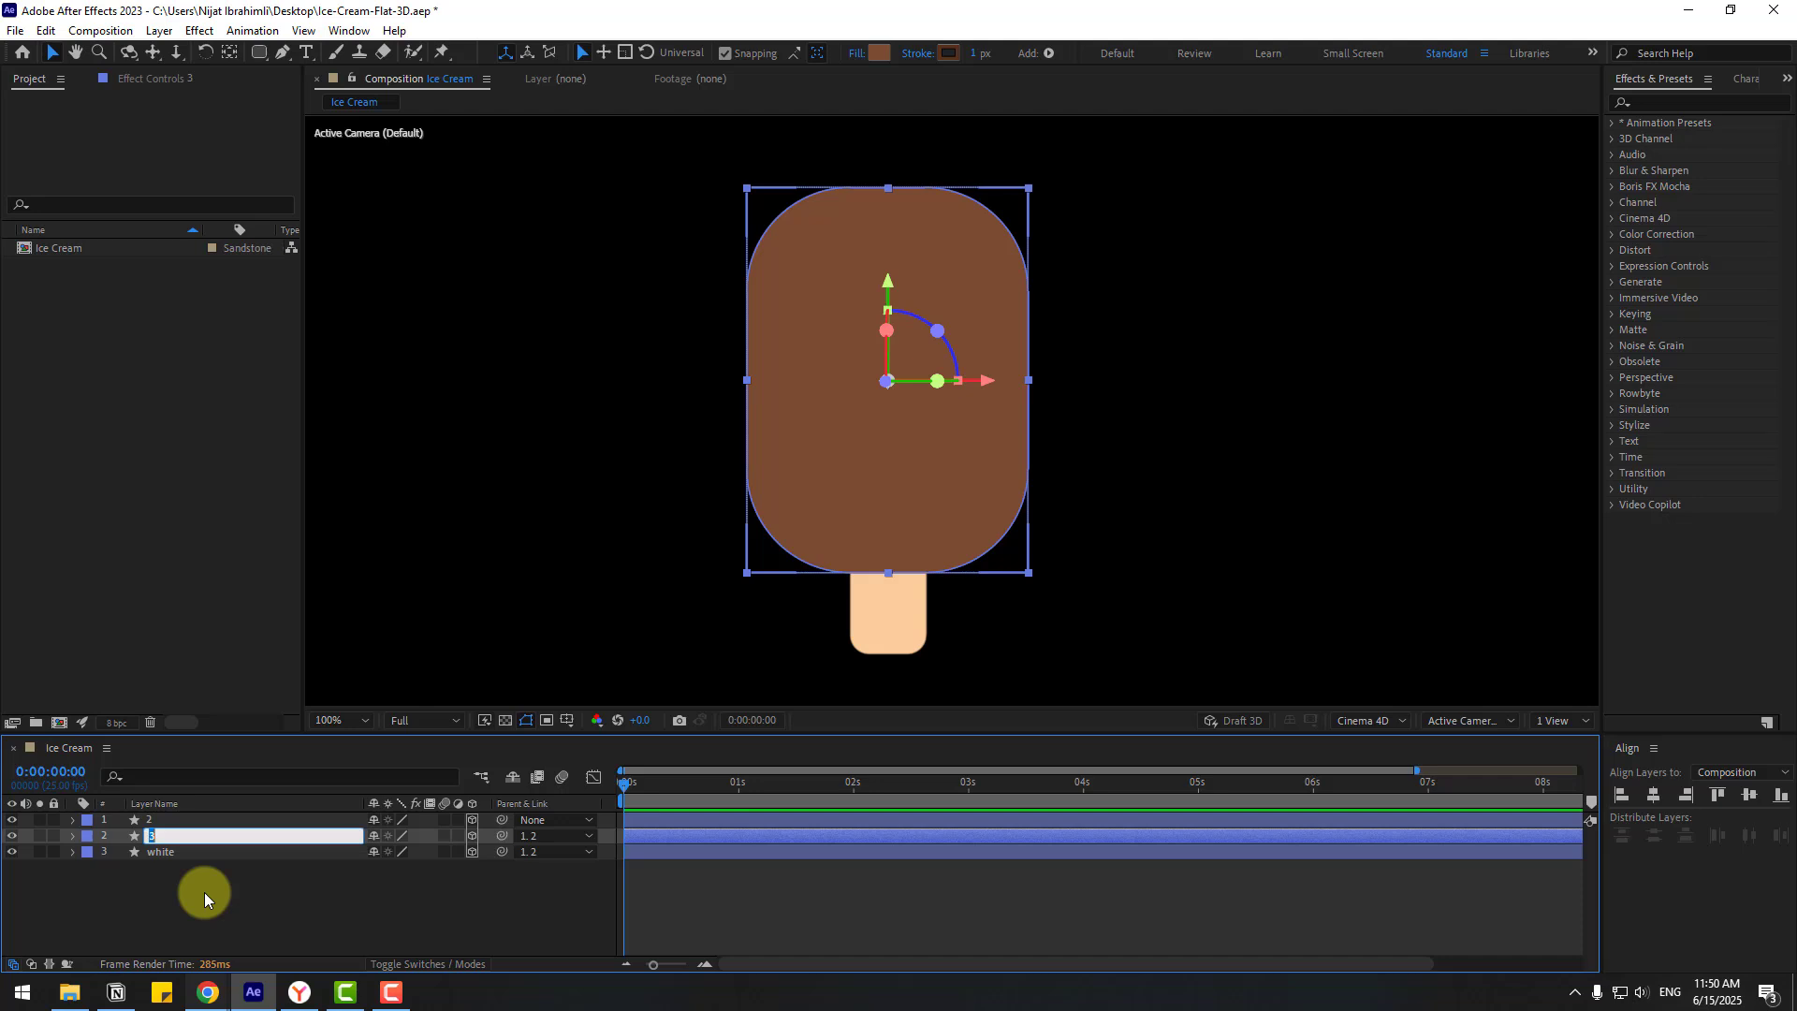
pyautogui.write('choco')
pyautogui.press('Return')
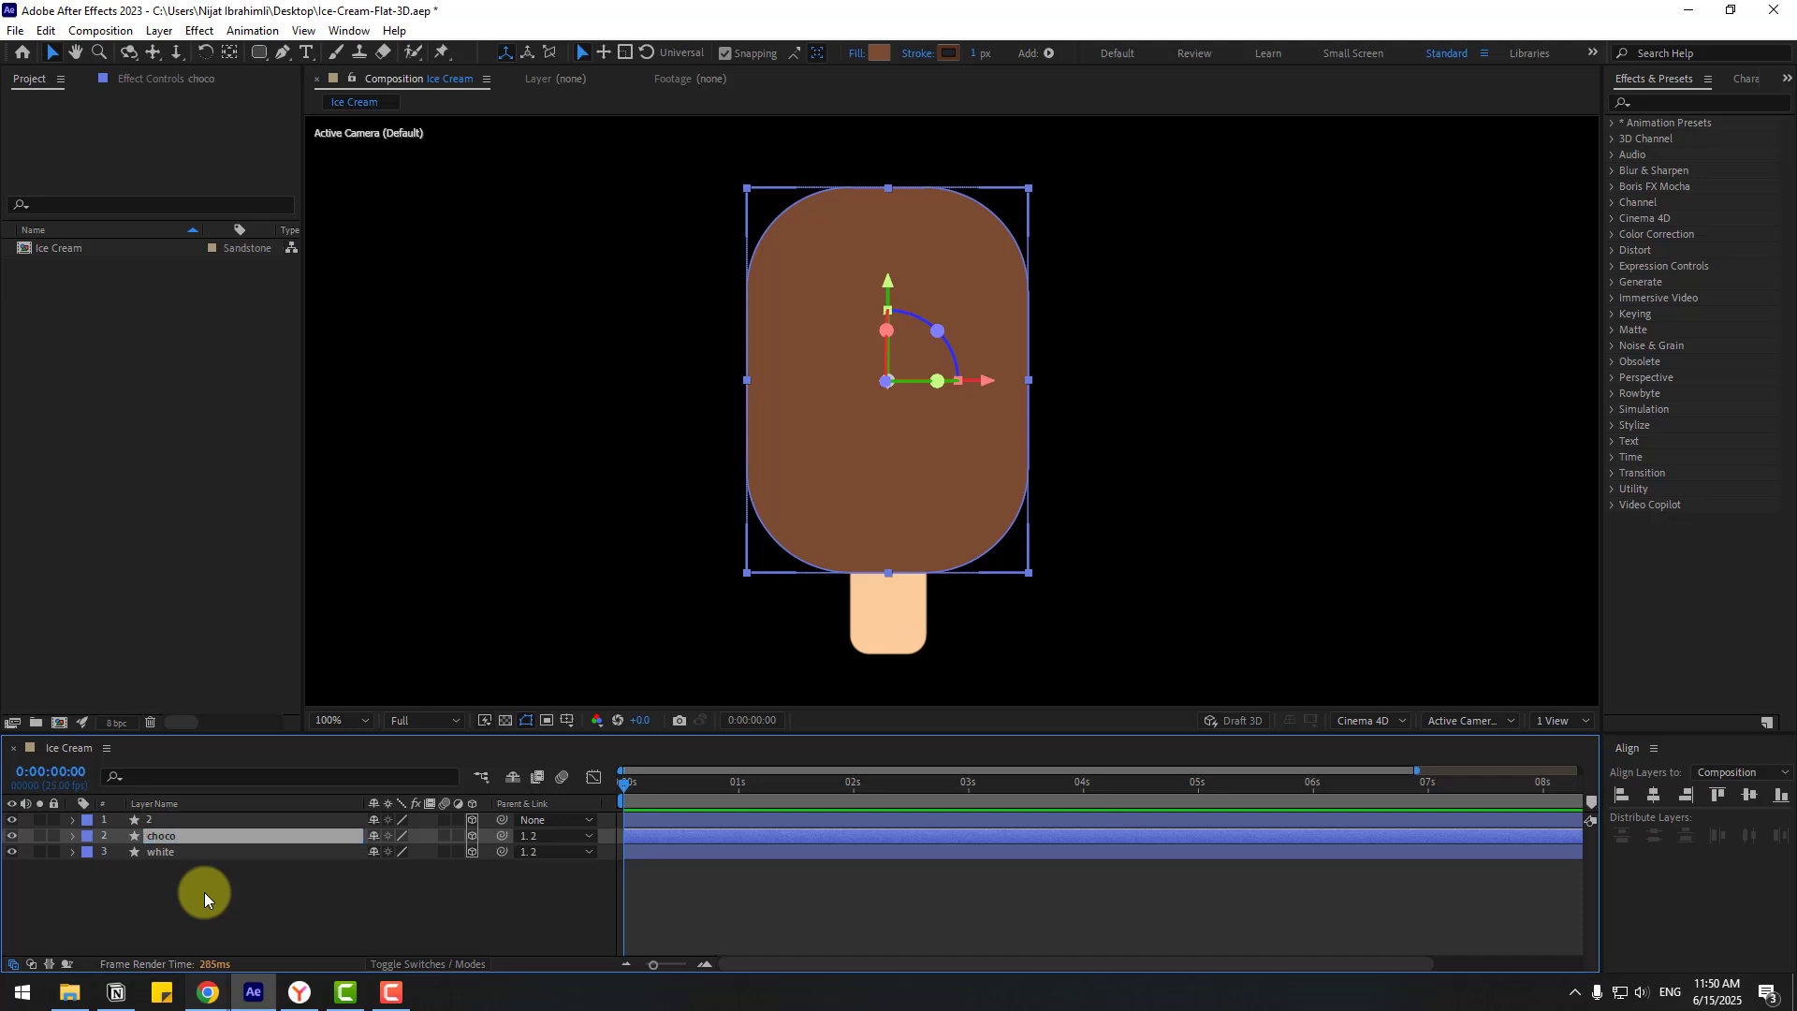
# Step: Convert choco's Rectangle Path 1 into an editable Bezier path
pyautogui.click(72, 836)
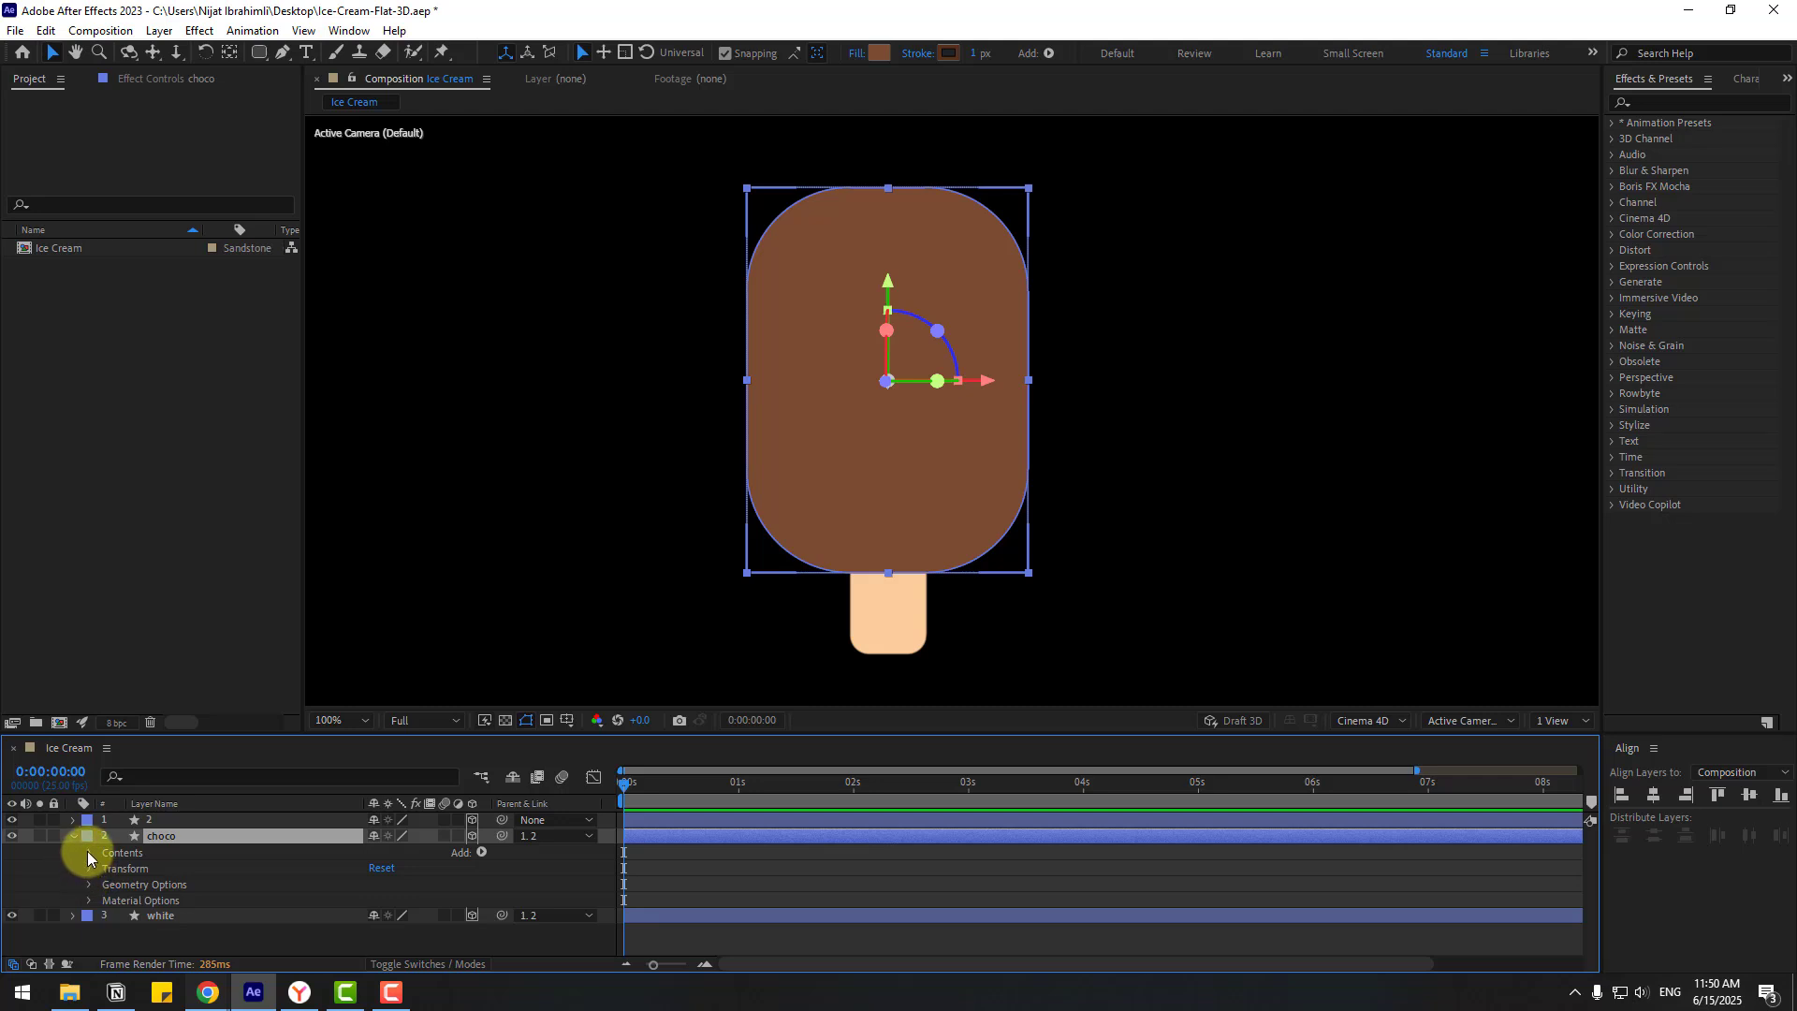
pyautogui.click(89, 852)
pyautogui.click(114, 870)
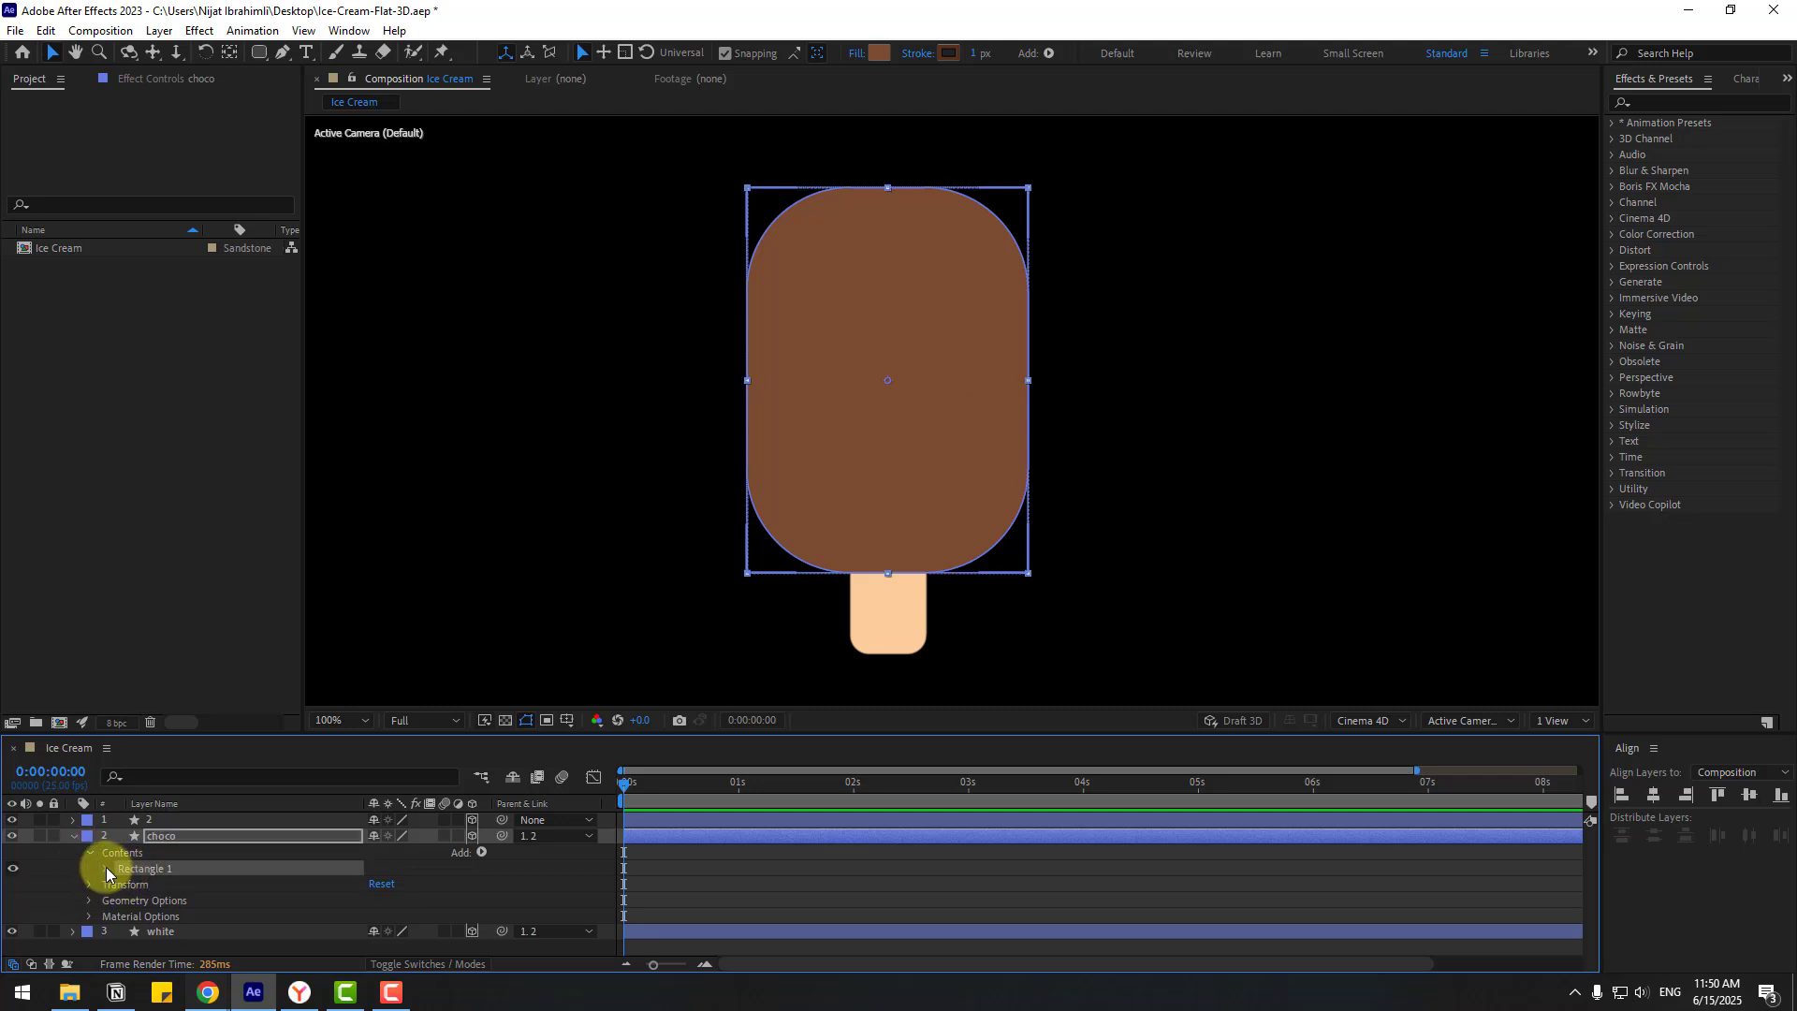
pyautogui.click(105, 869)
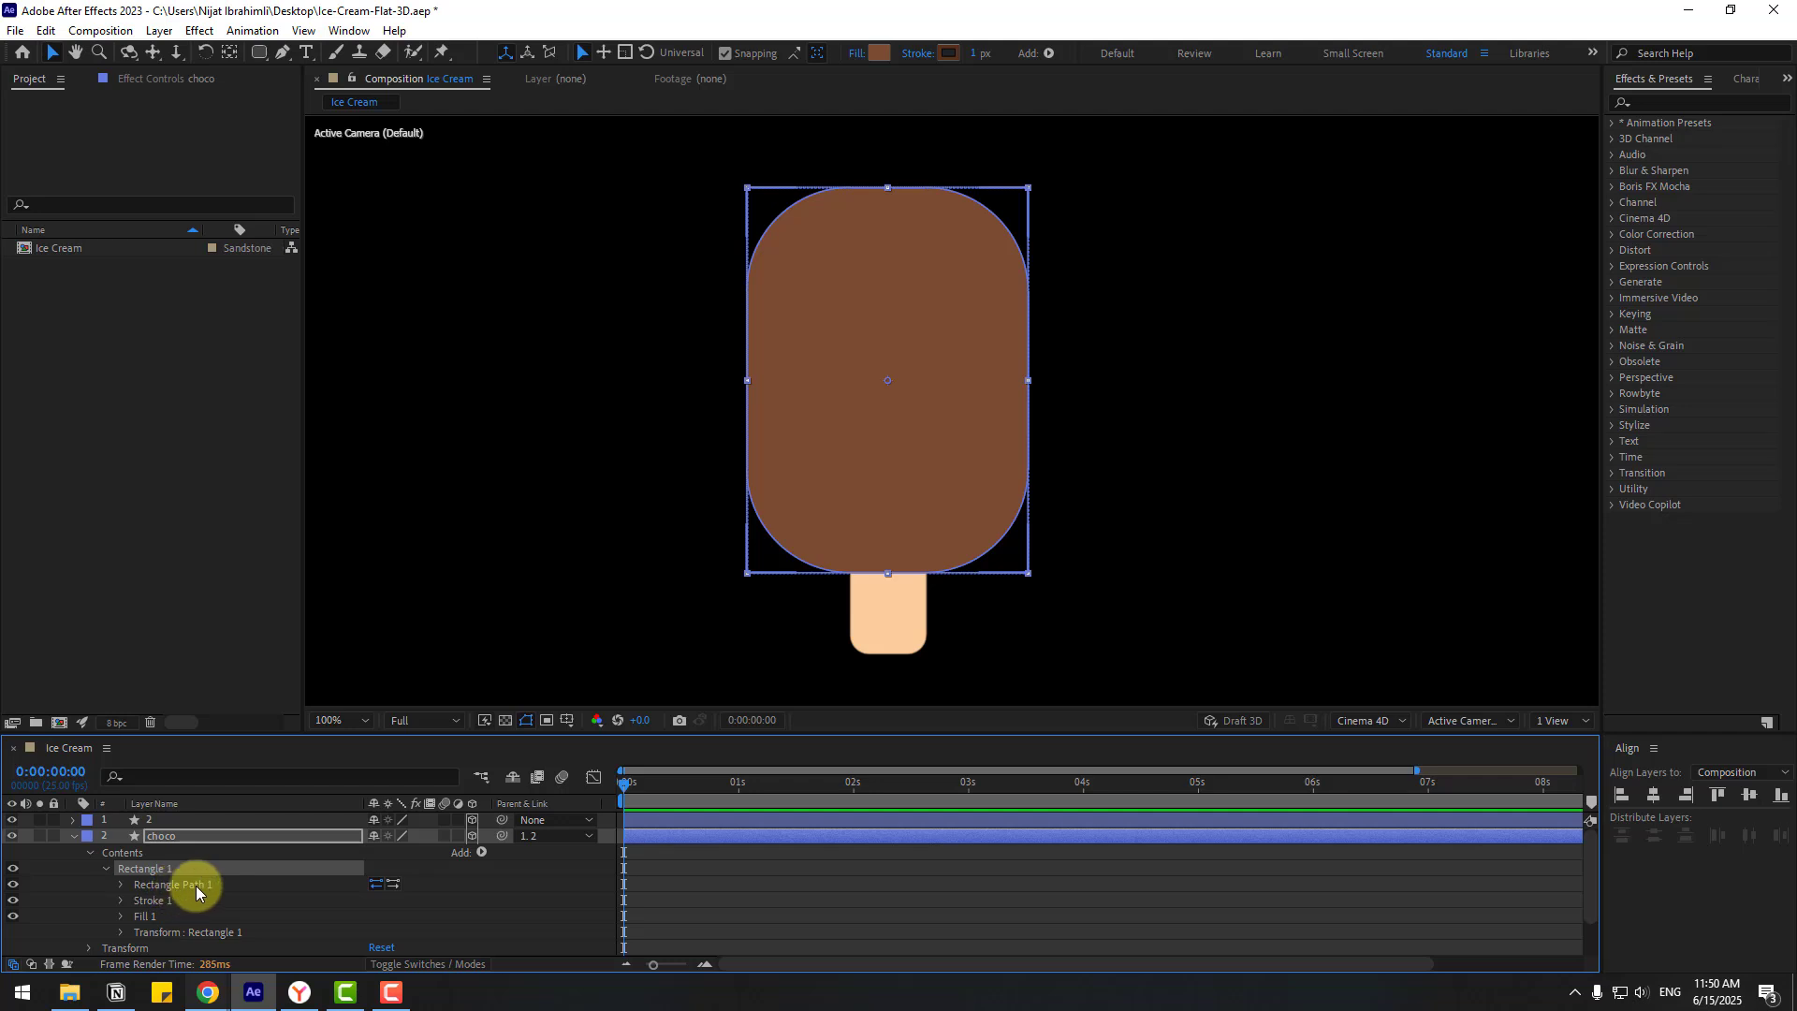
pyautogui.click(197, 885)
pyautogui.rightClick(192, 886)
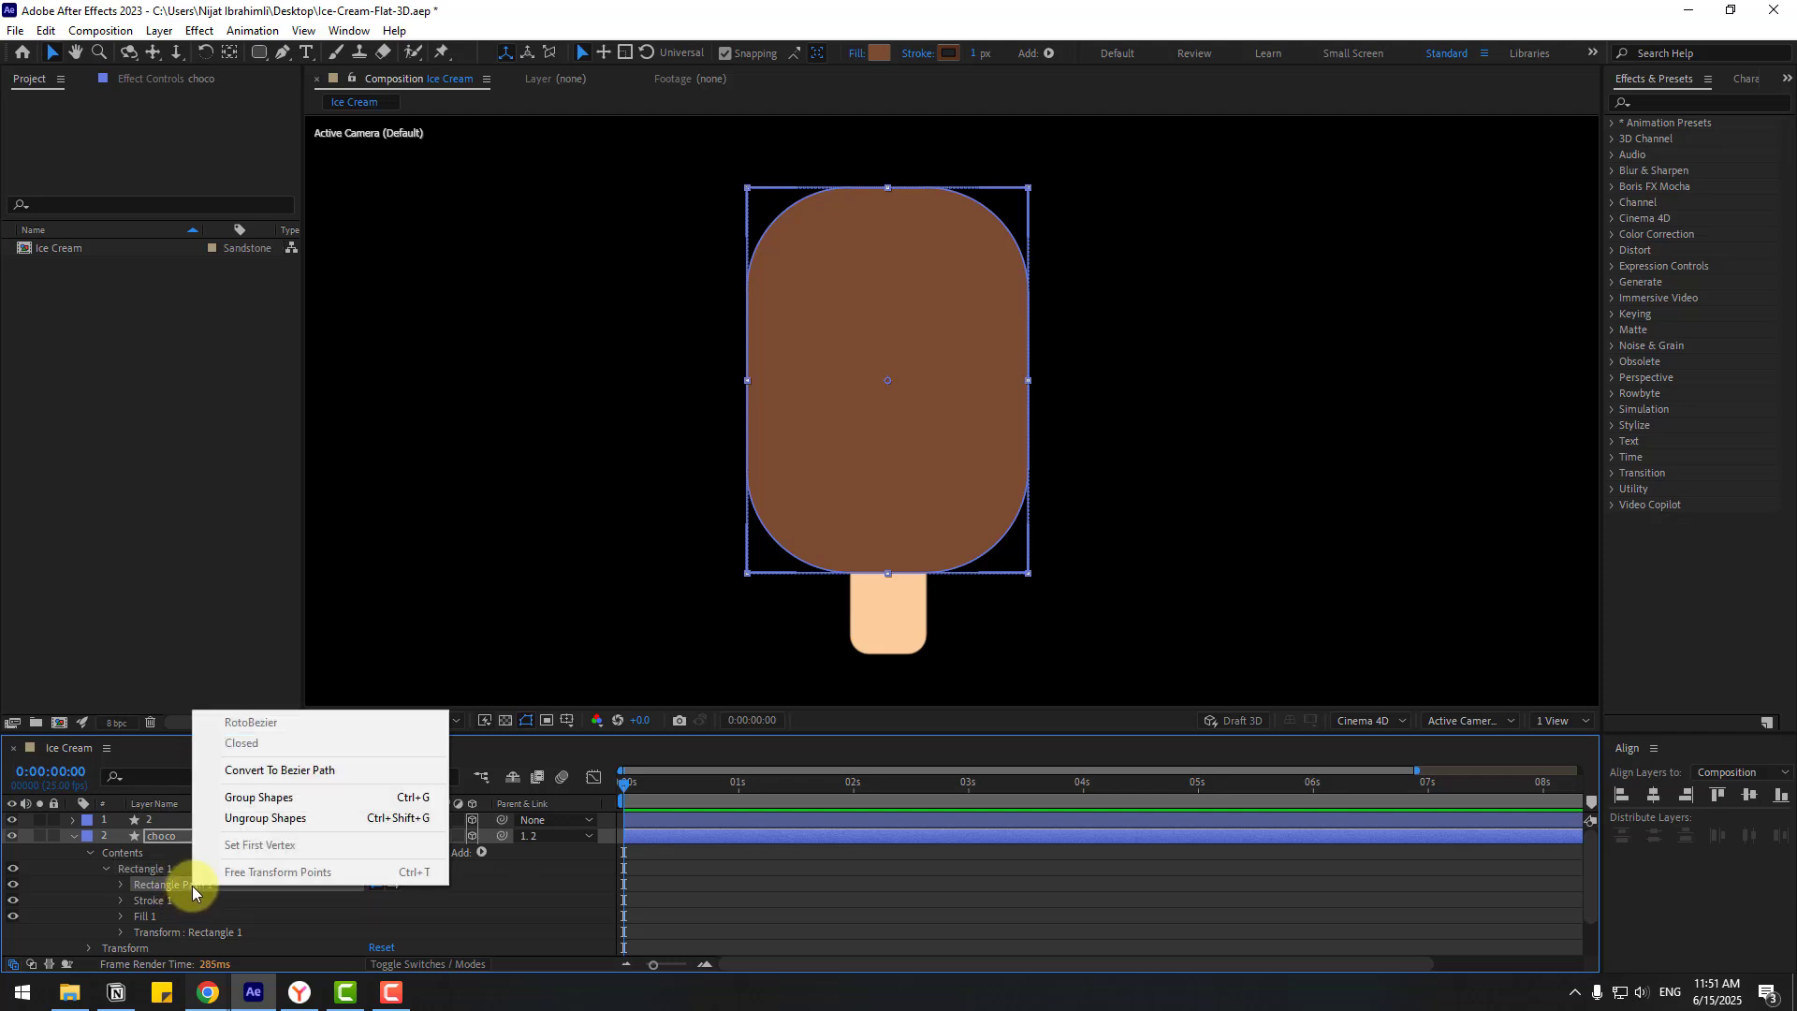
pyautogui.click(365, 769)
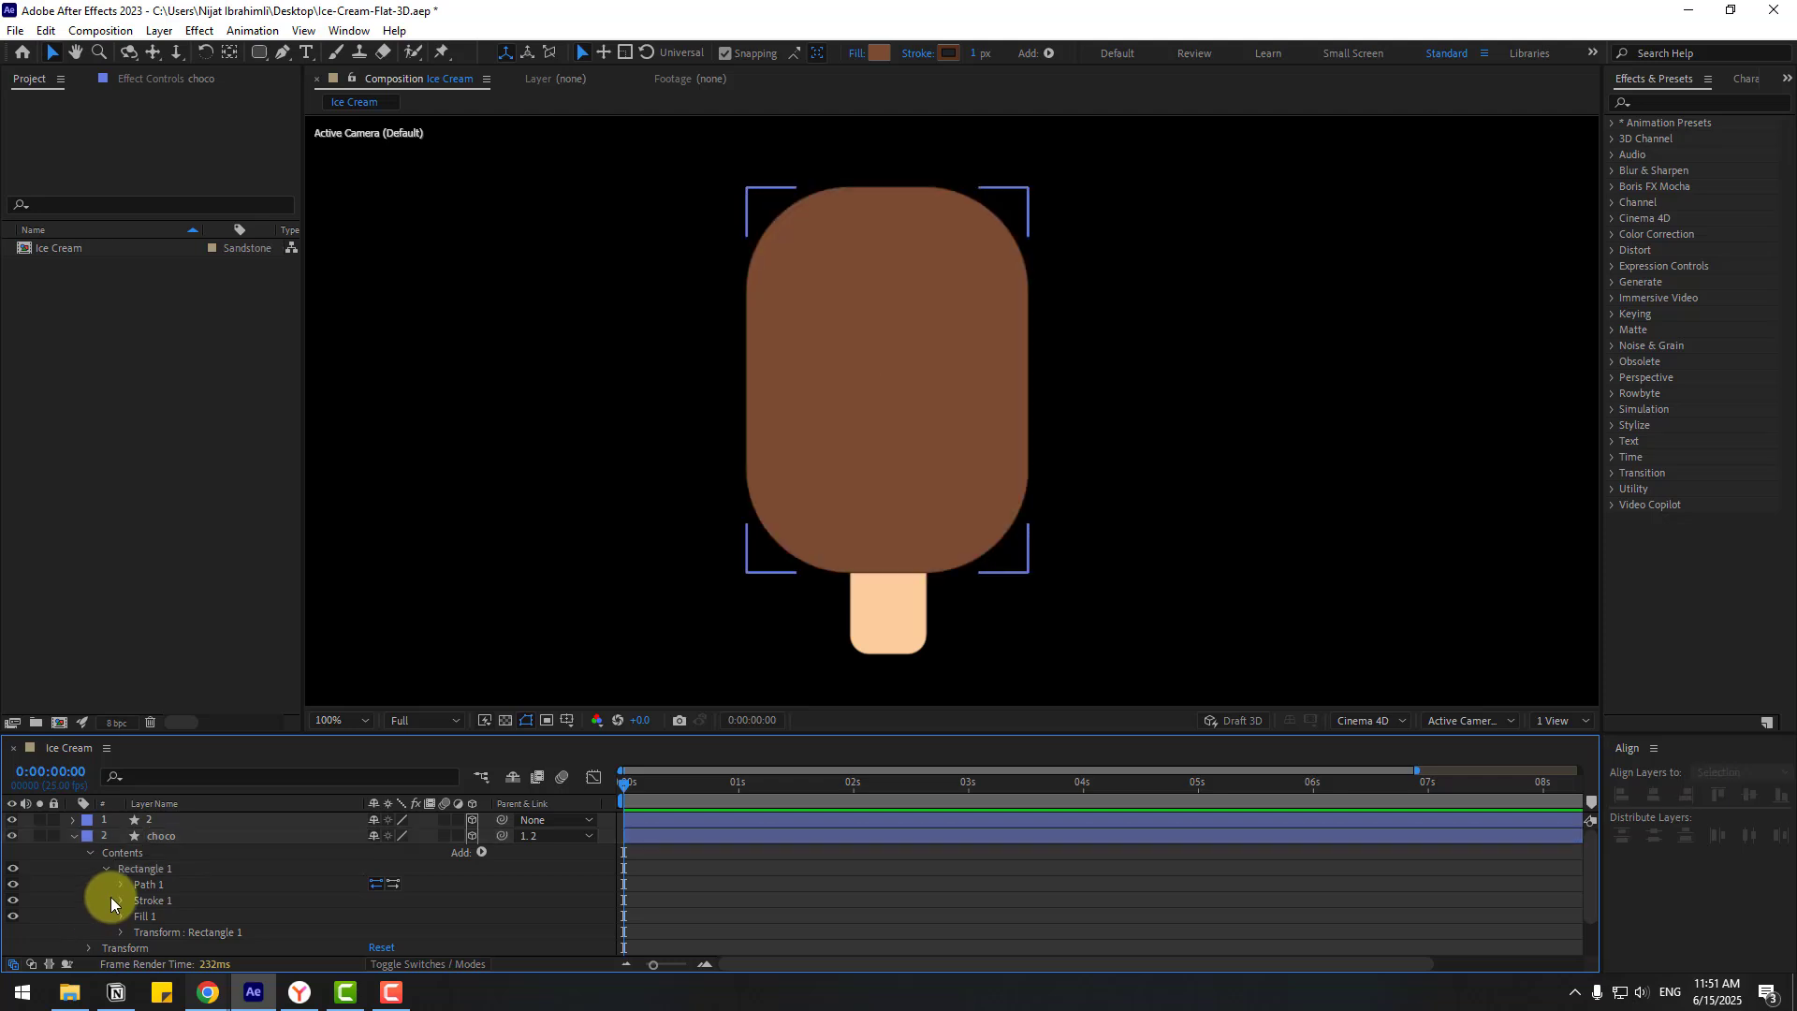
# Step: Reshape choco's Path 1 with the Pen tool into a curved drip edge with a smooth dip
pyautogui.click(148, 886)
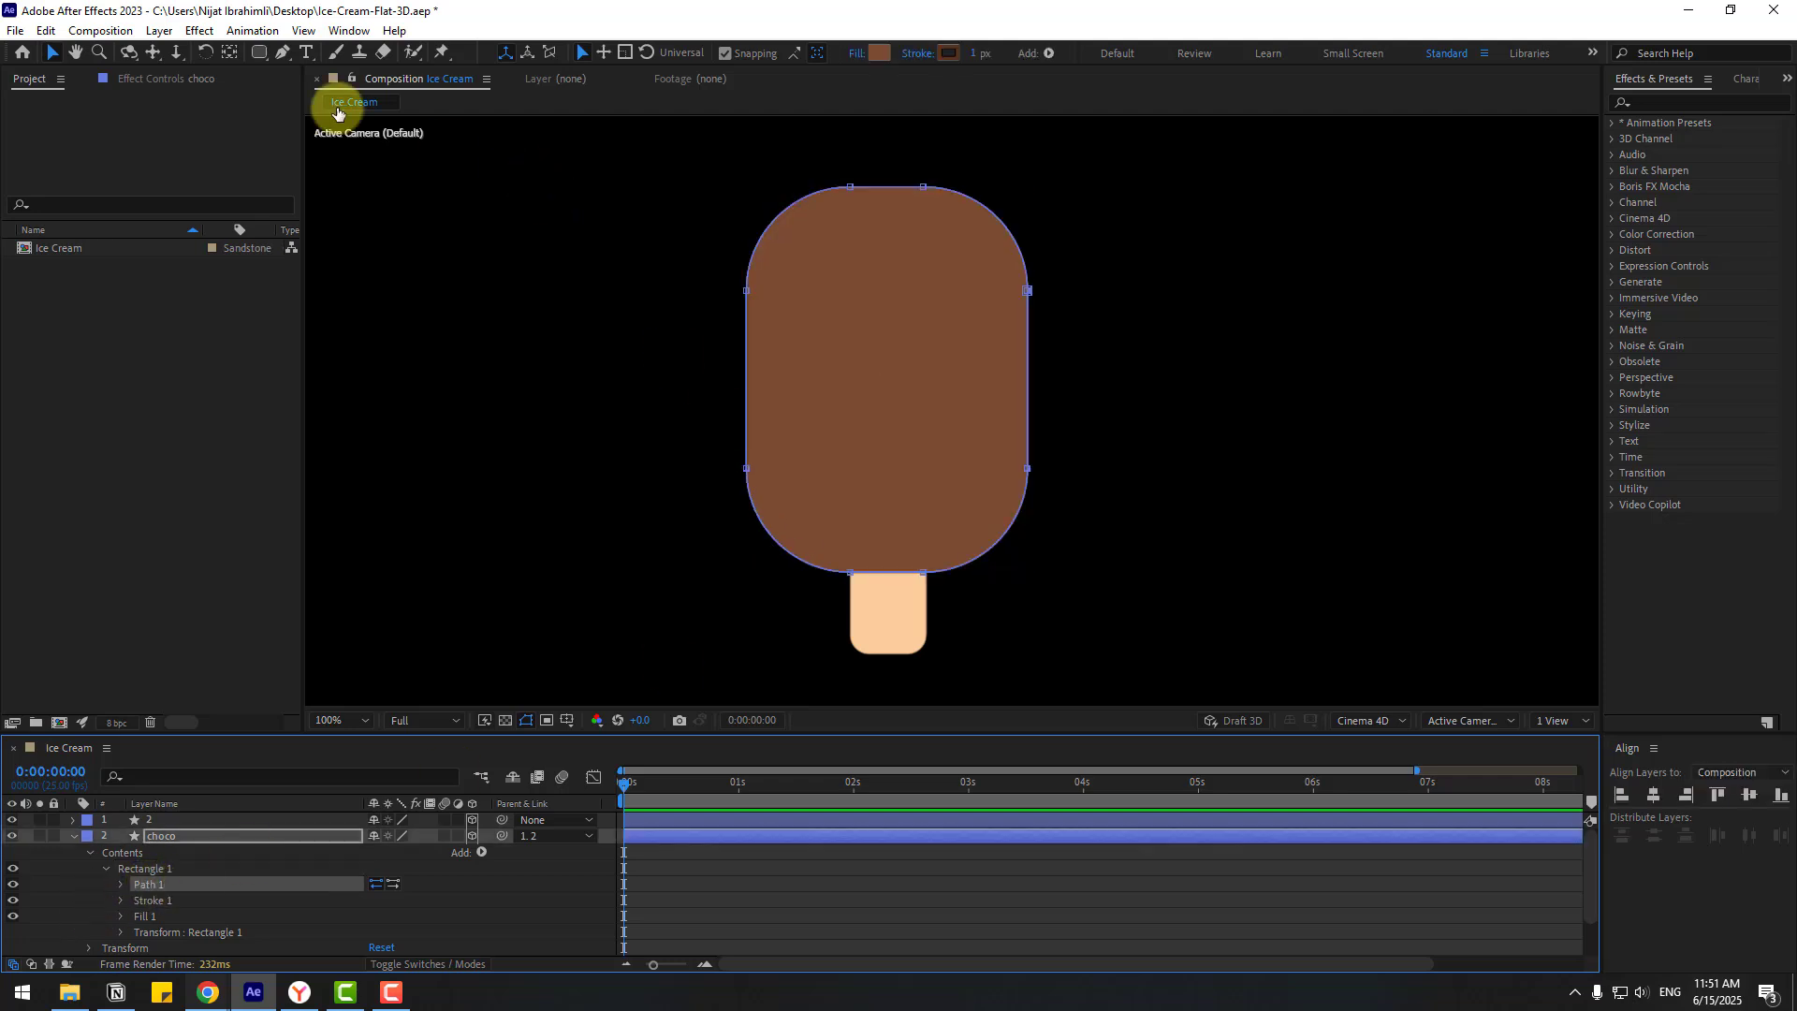
pyautogui.click(291, 56)
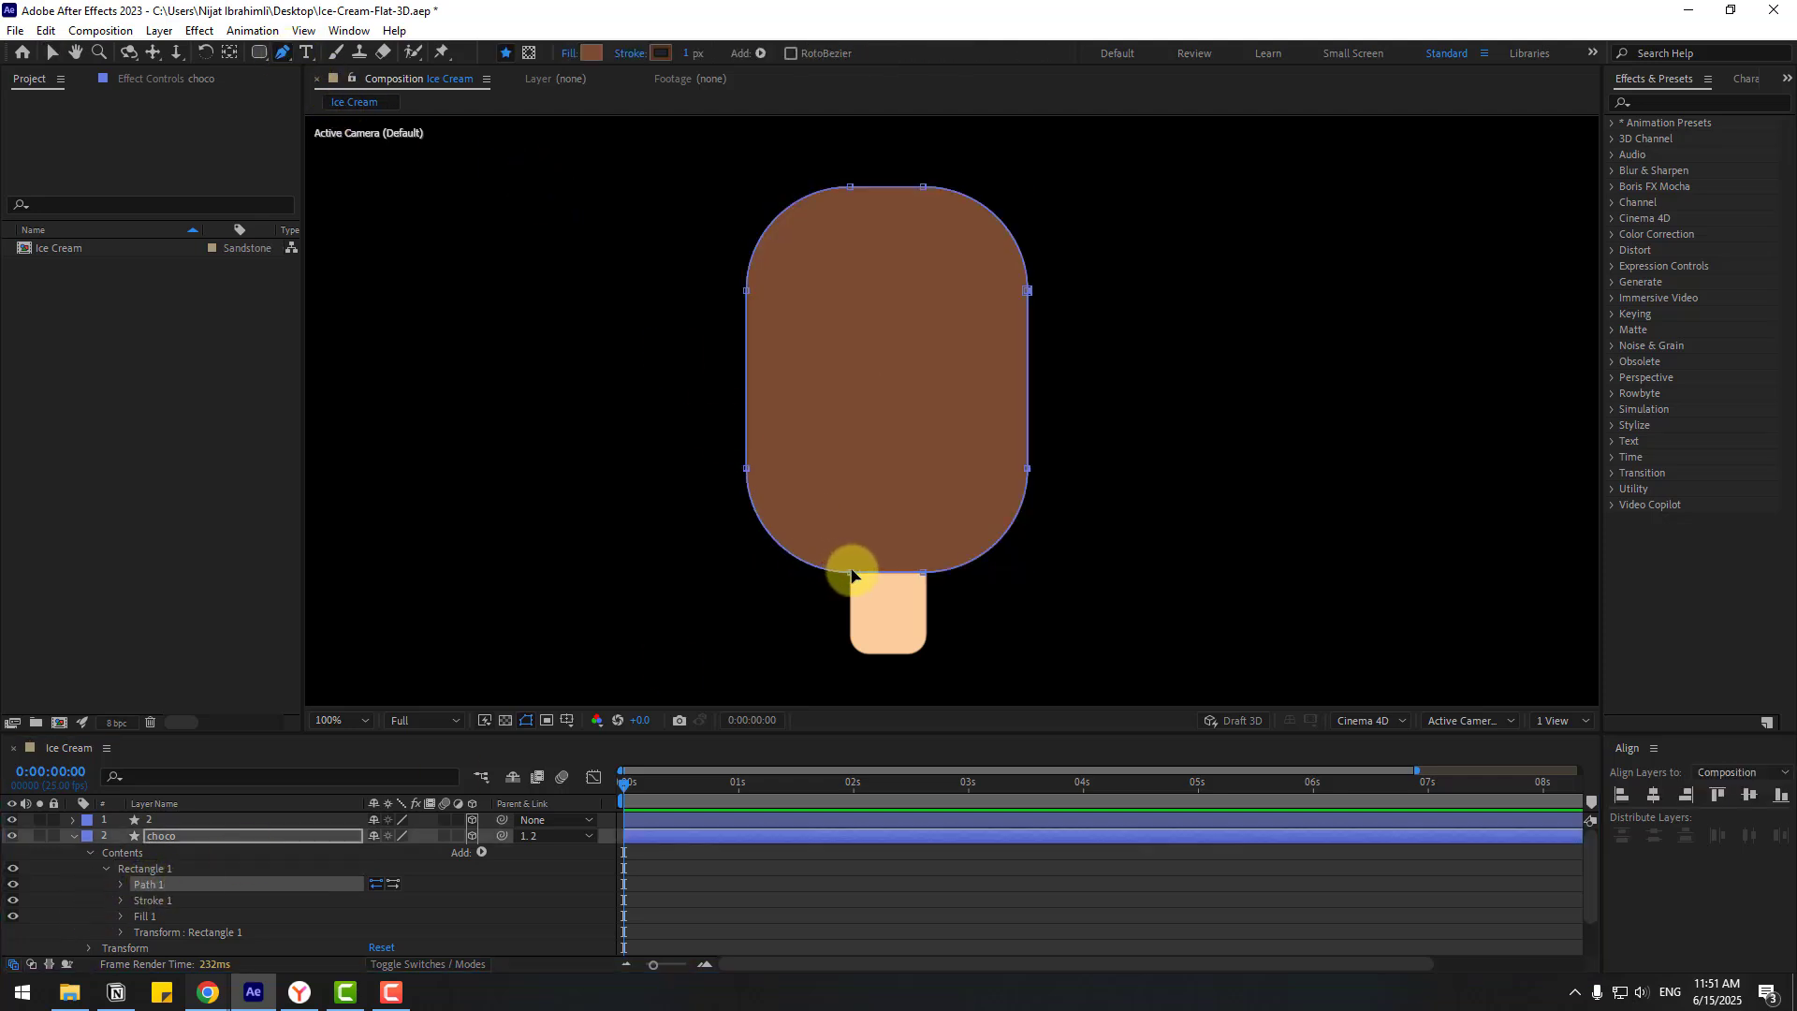
pyautogui.moveTo(852, 574); pyautogui.dragTo(841, 471)
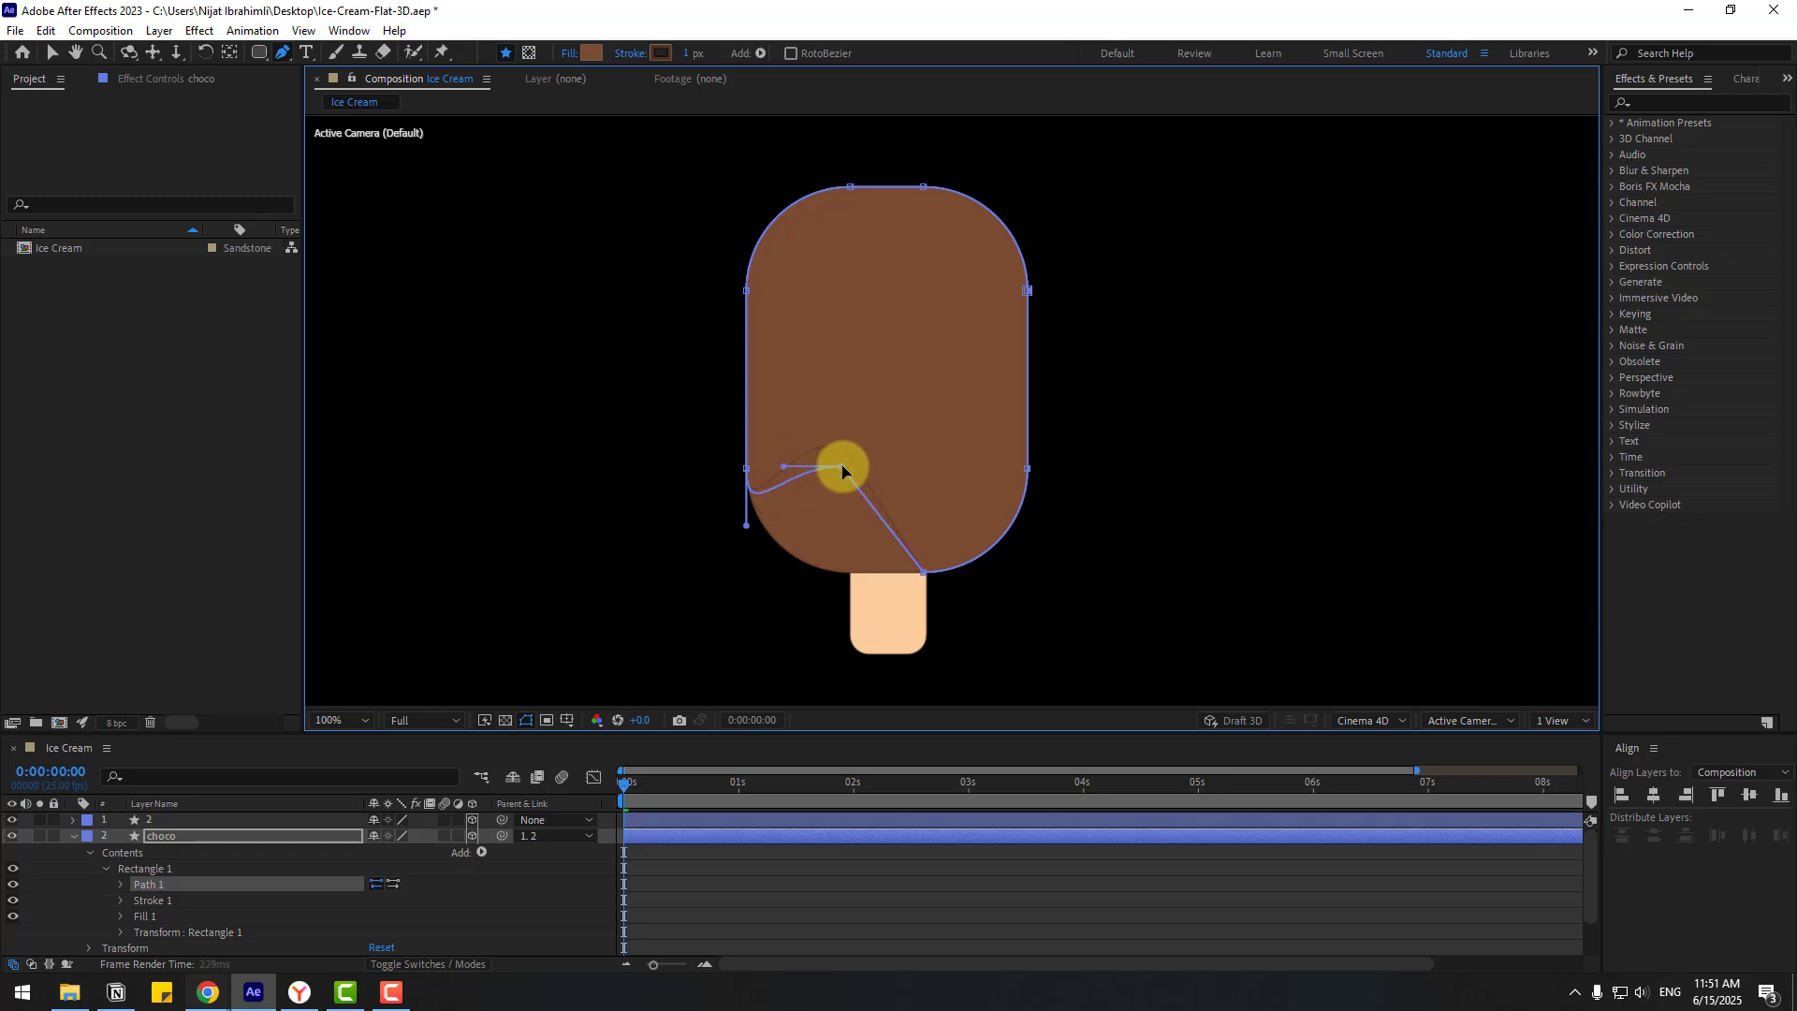
pyautogui.moveTo(927, 571); pyautogui.dragTo(826, 443)
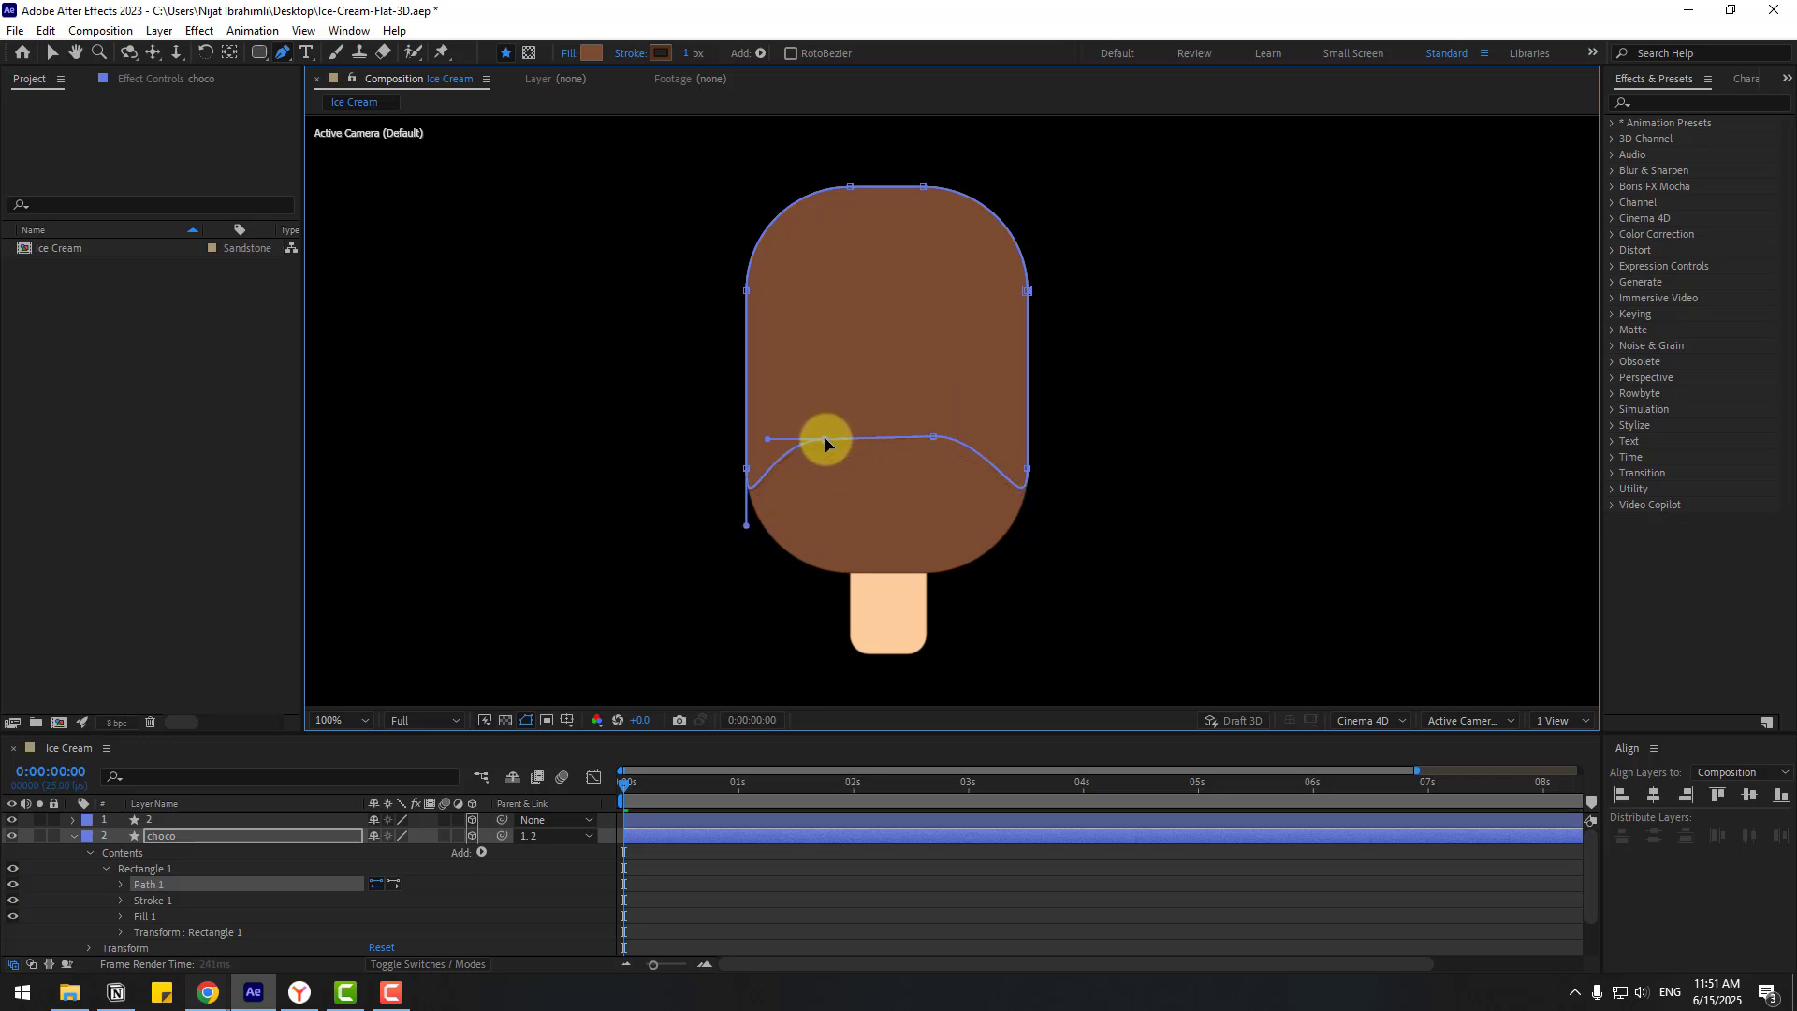
pyautogui.click(872, 439)
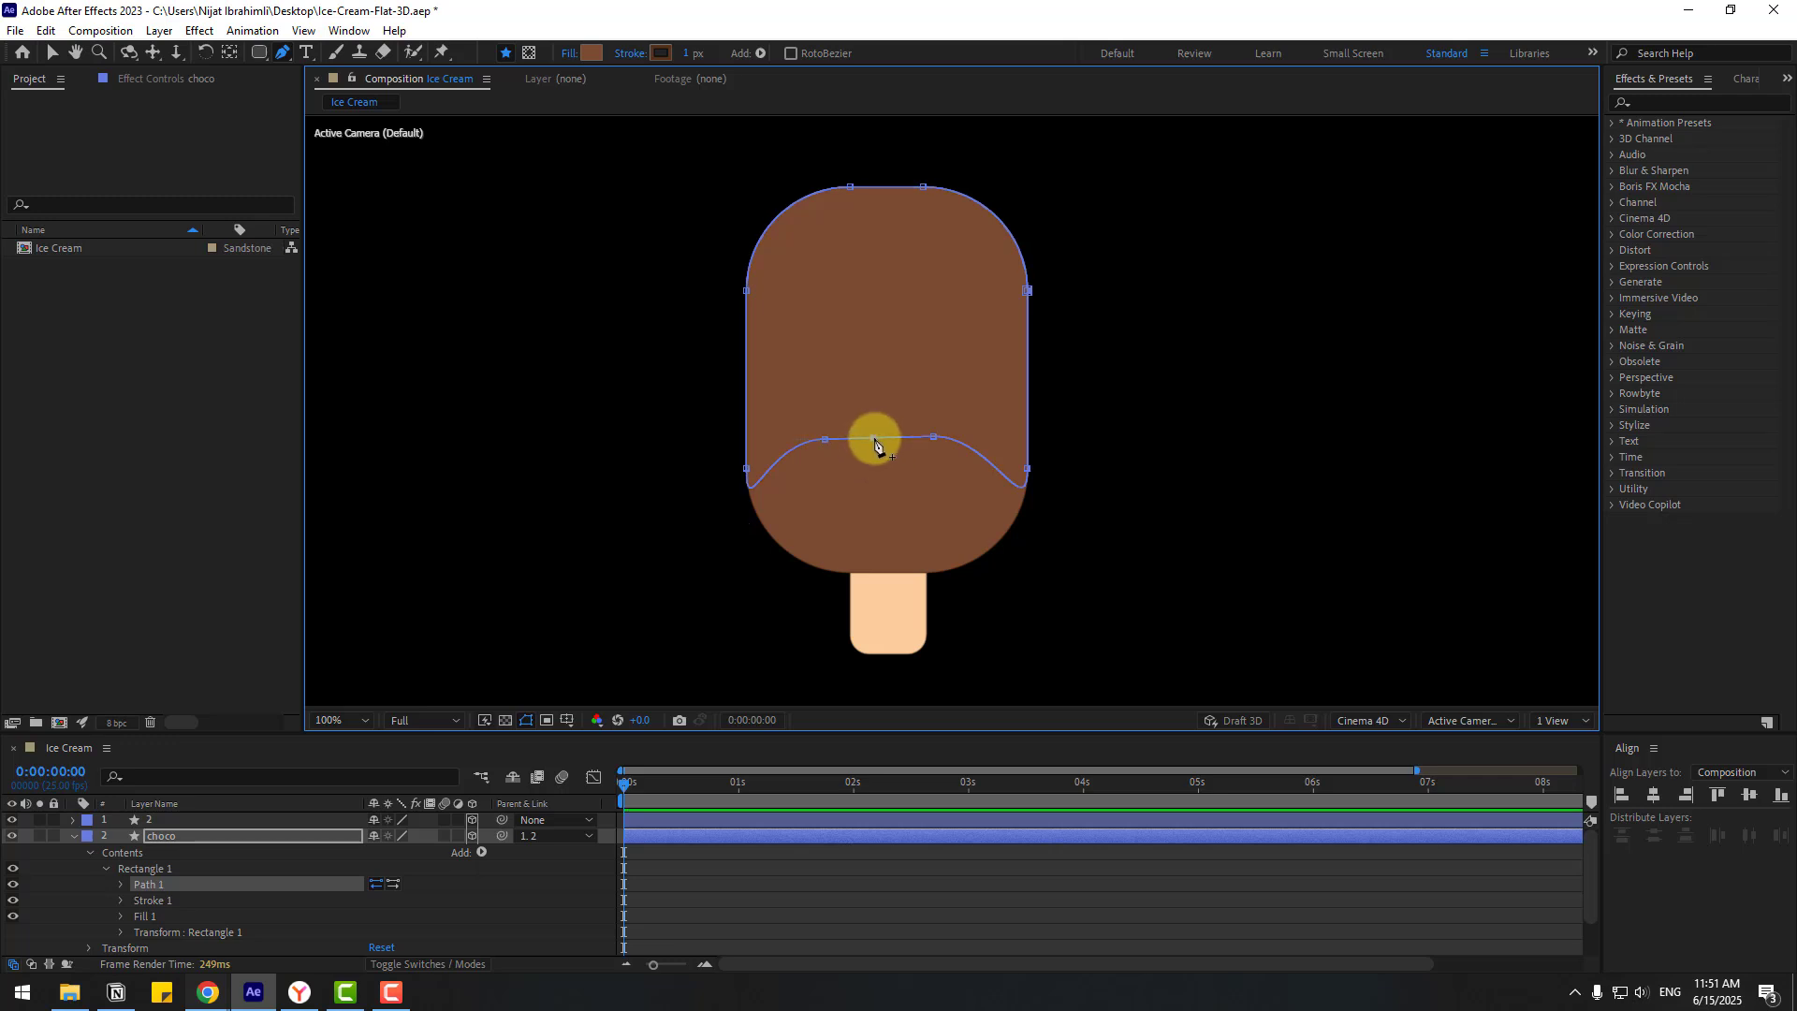
pyautogui.moveTo(873, 437); pyautogui.dragTo(877, 484)
pyautogui.moveTo(879, 487); pyautogui.dragTo(807, 440)
pyautogui.moveTo(934, 436)
pyautogui.mouseDown()
pyautogui.moveTo(927, 469)
pyautogui.moveTo(930, 441)
pyautogui.moveTo(915, 448)
pyautogui.mouseUp()
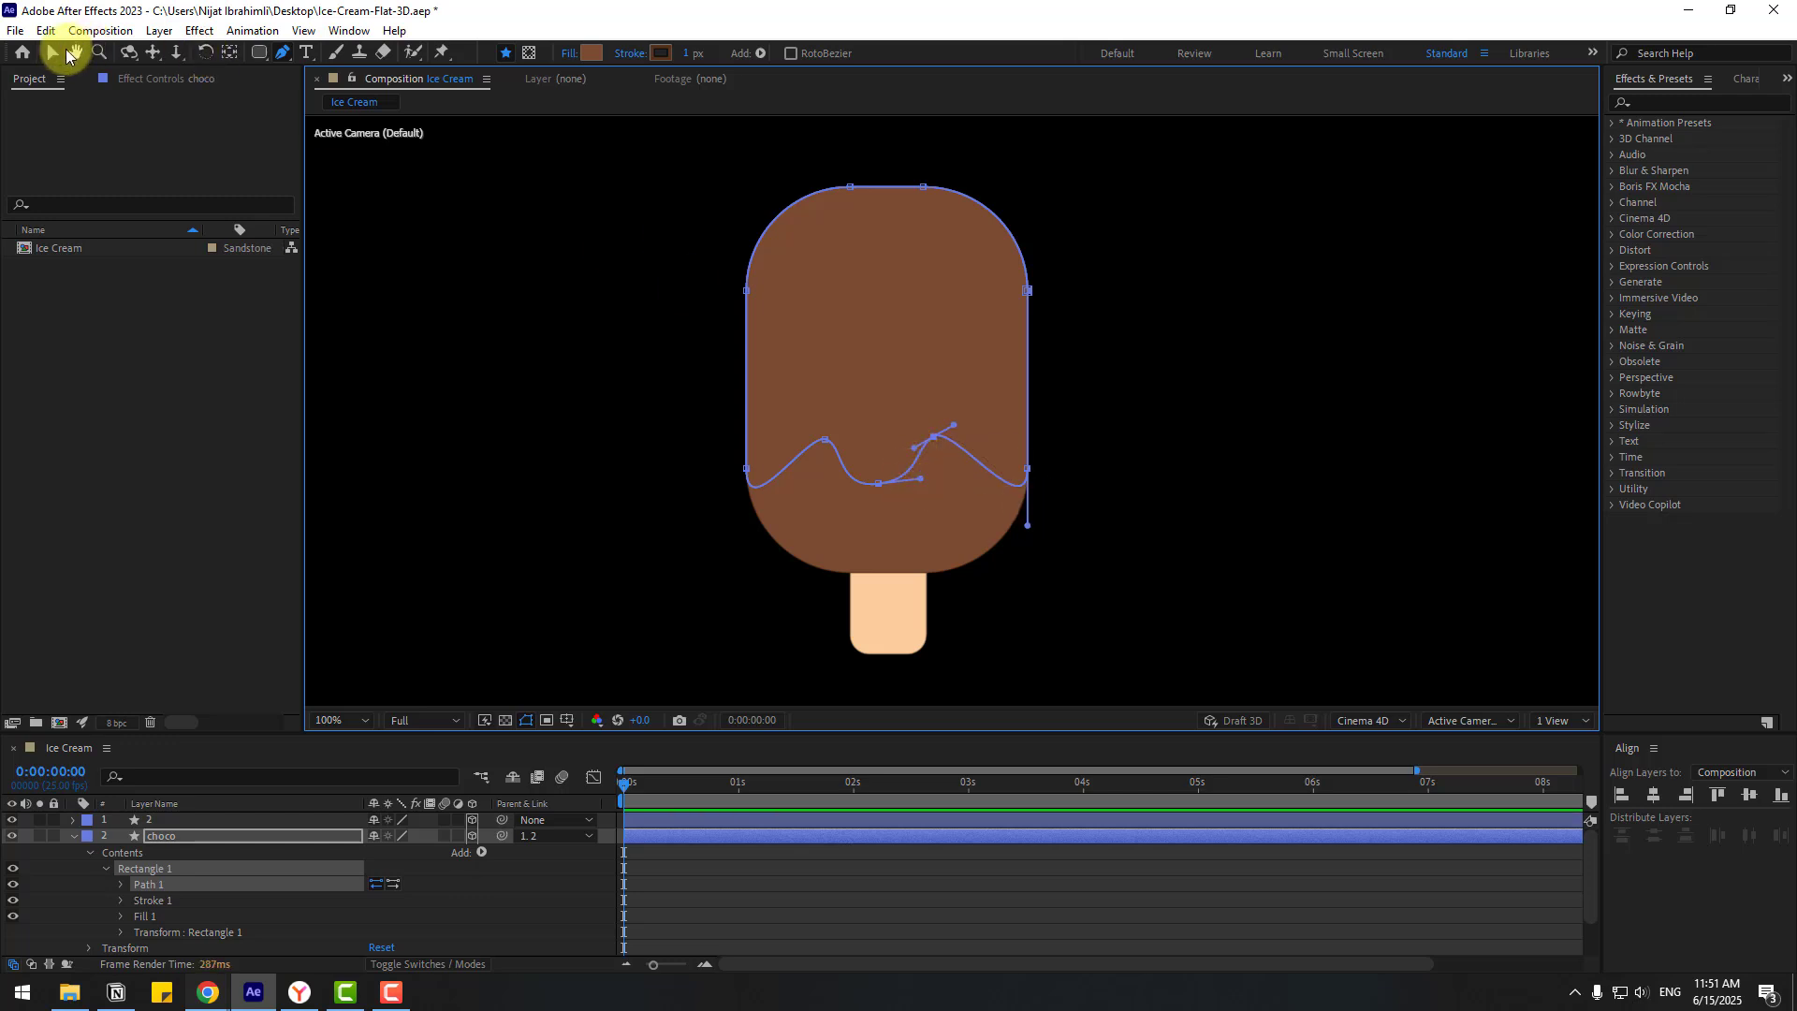
pyautogui.click(56, 53)
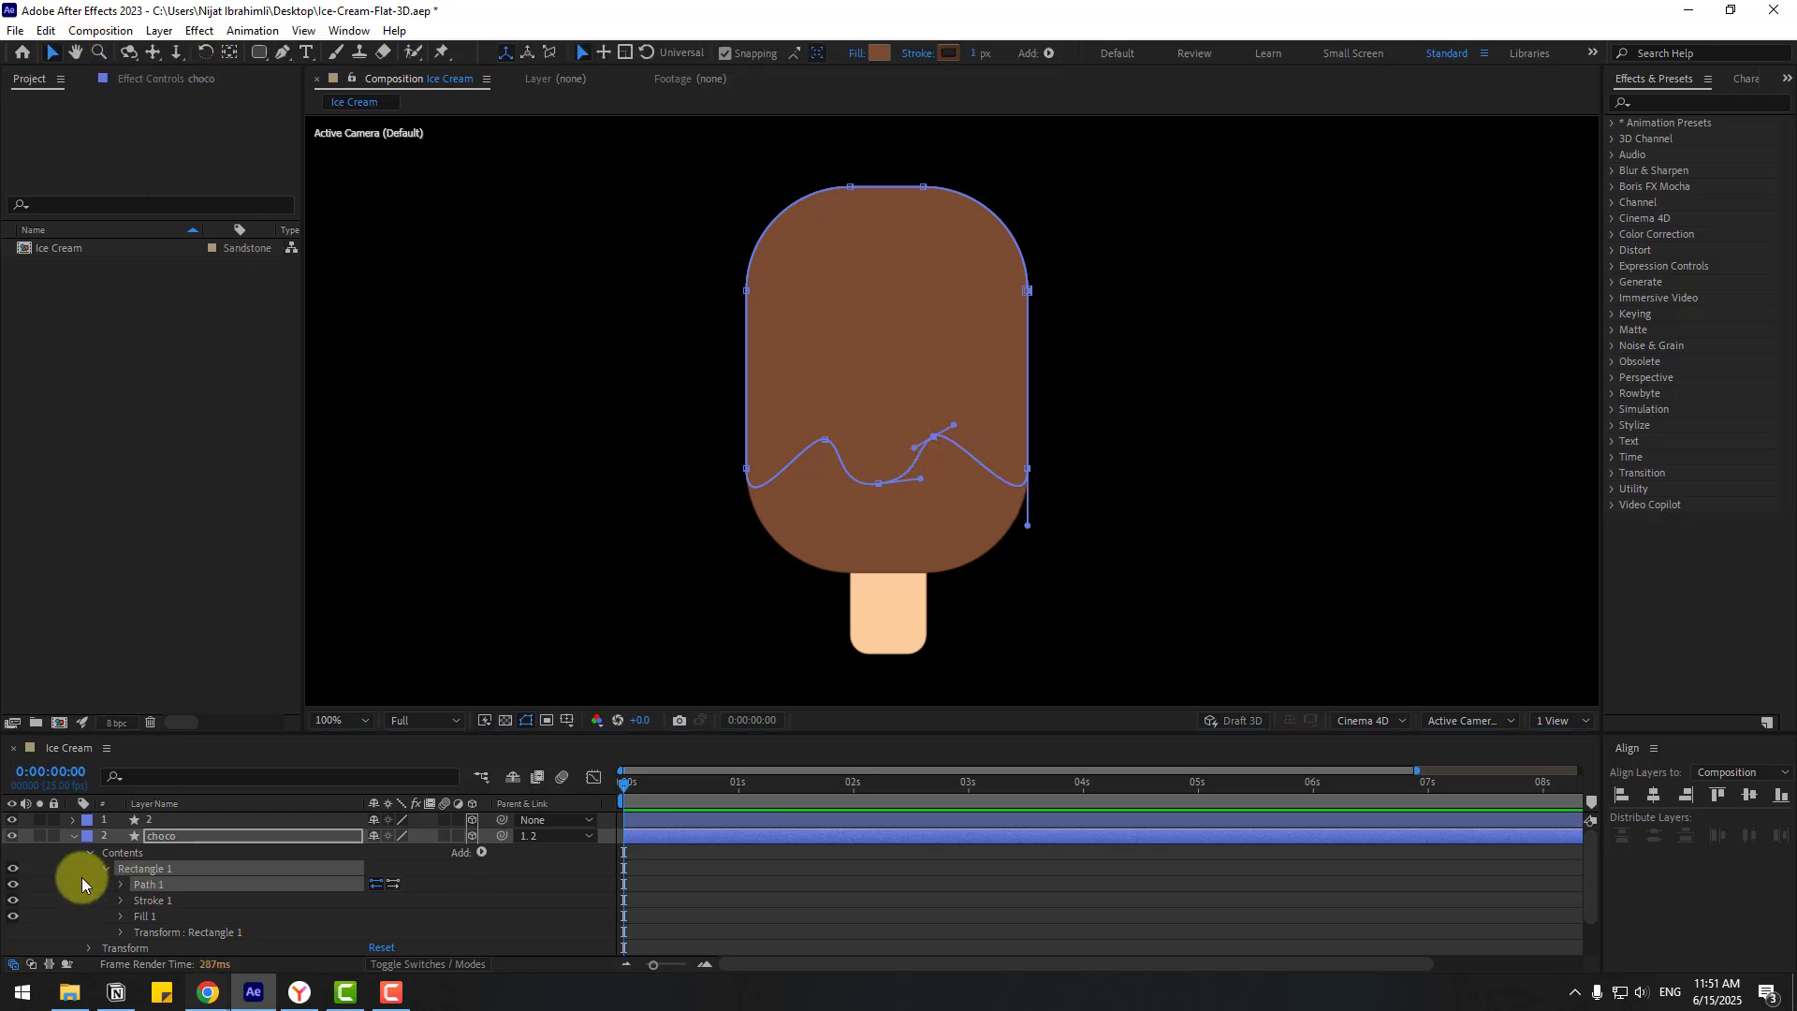
# Step: Set the white layer's fill colour to E8E7E7
pyautogui.click(72, 839)
pyautogui.click(156, 853)
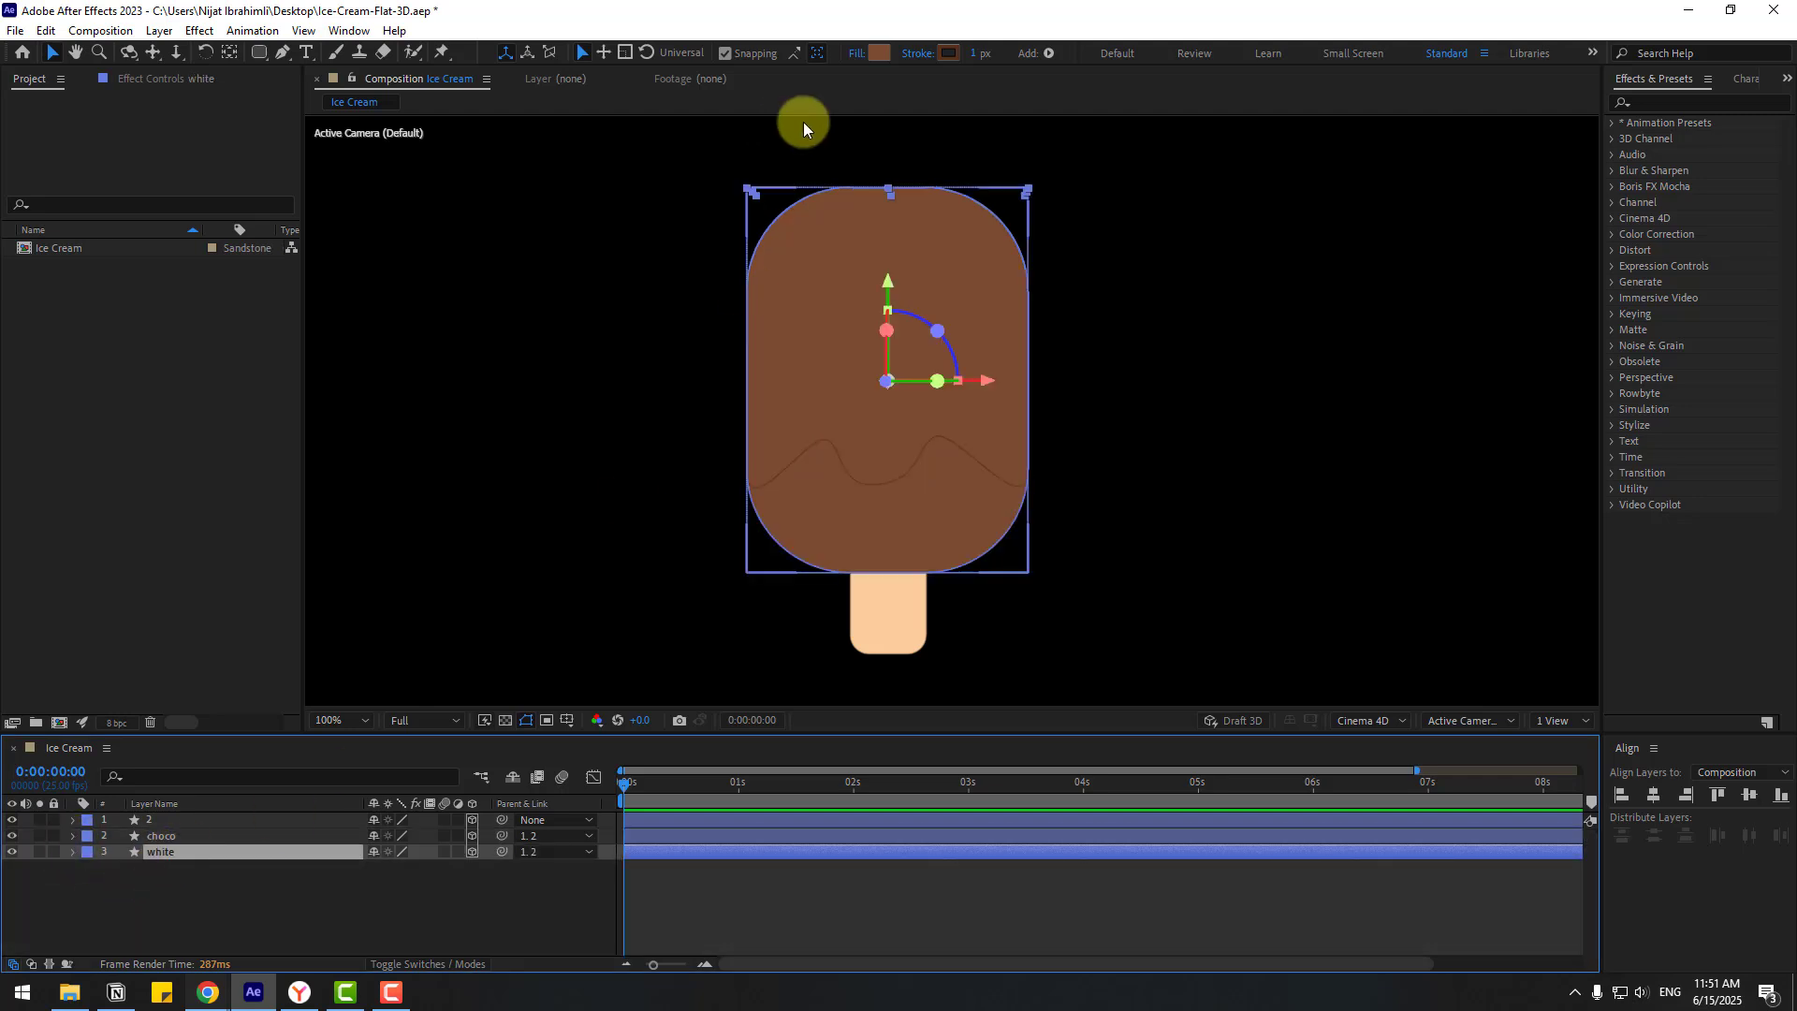
pyautogui.click(877, 54)
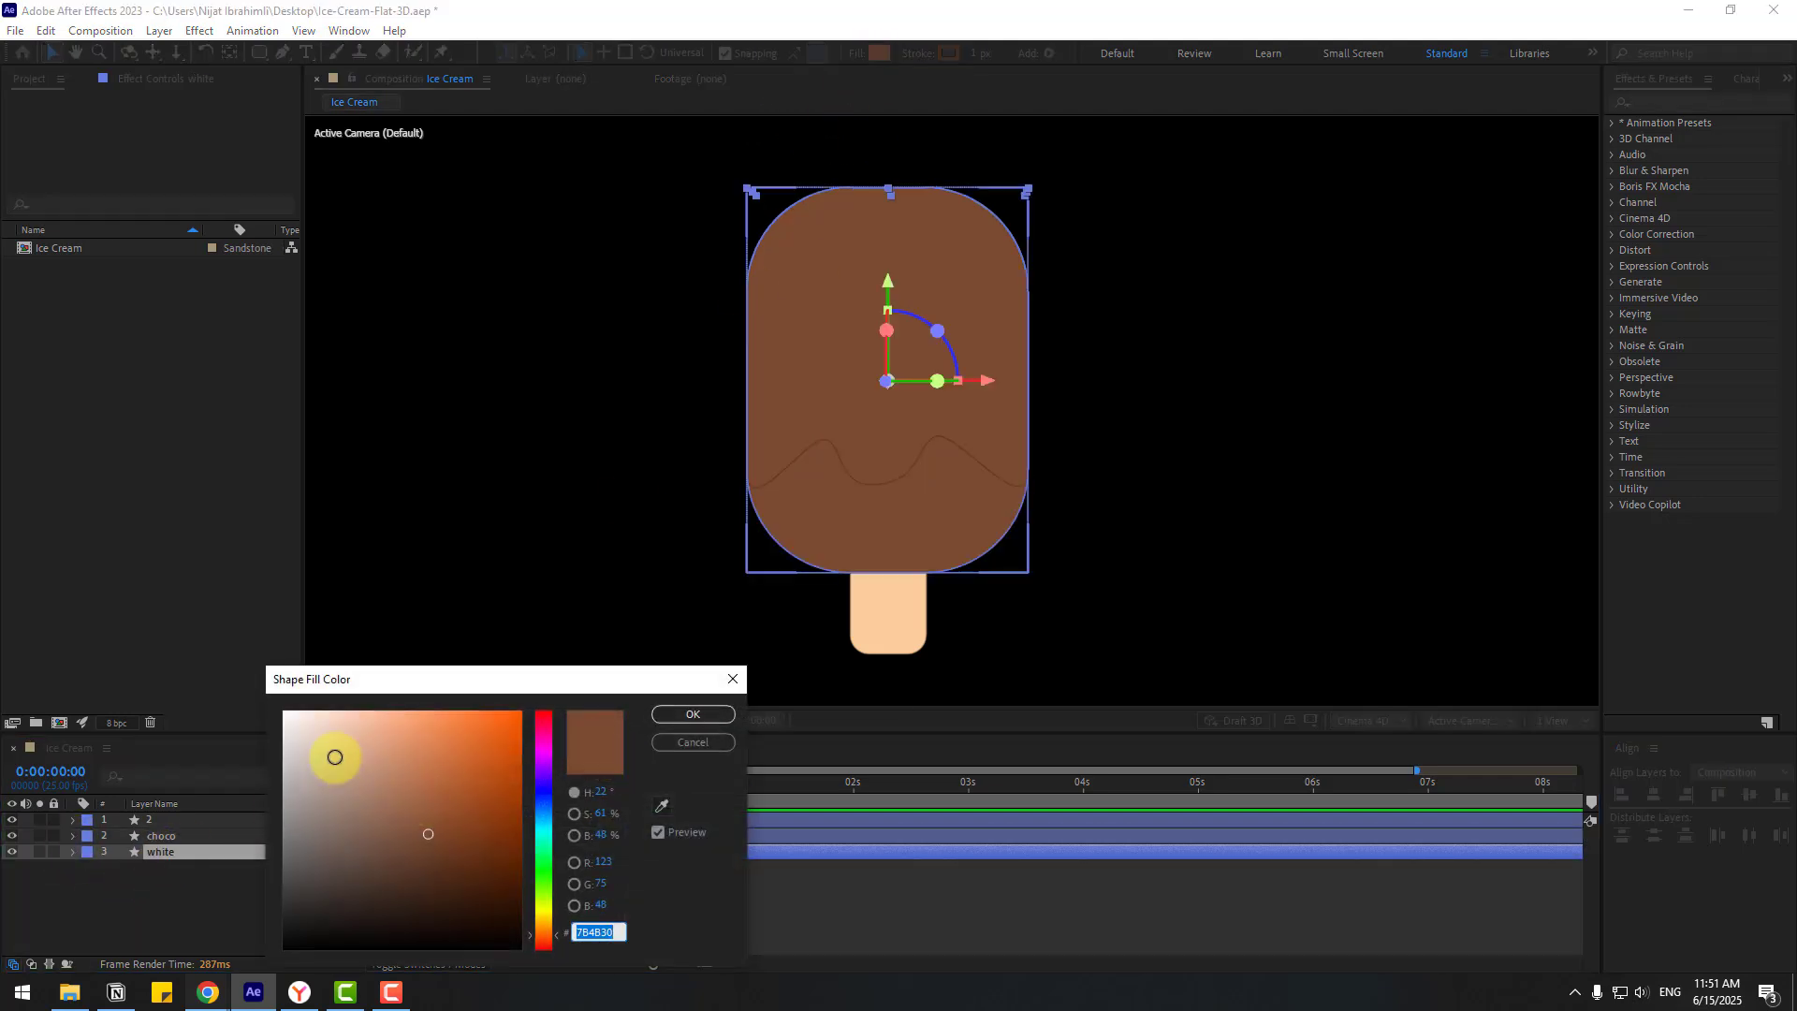
pyautogui.click(284, 732)
pyautogui.moveTo(283, 732); pyautogui.dragTo(297, 735)
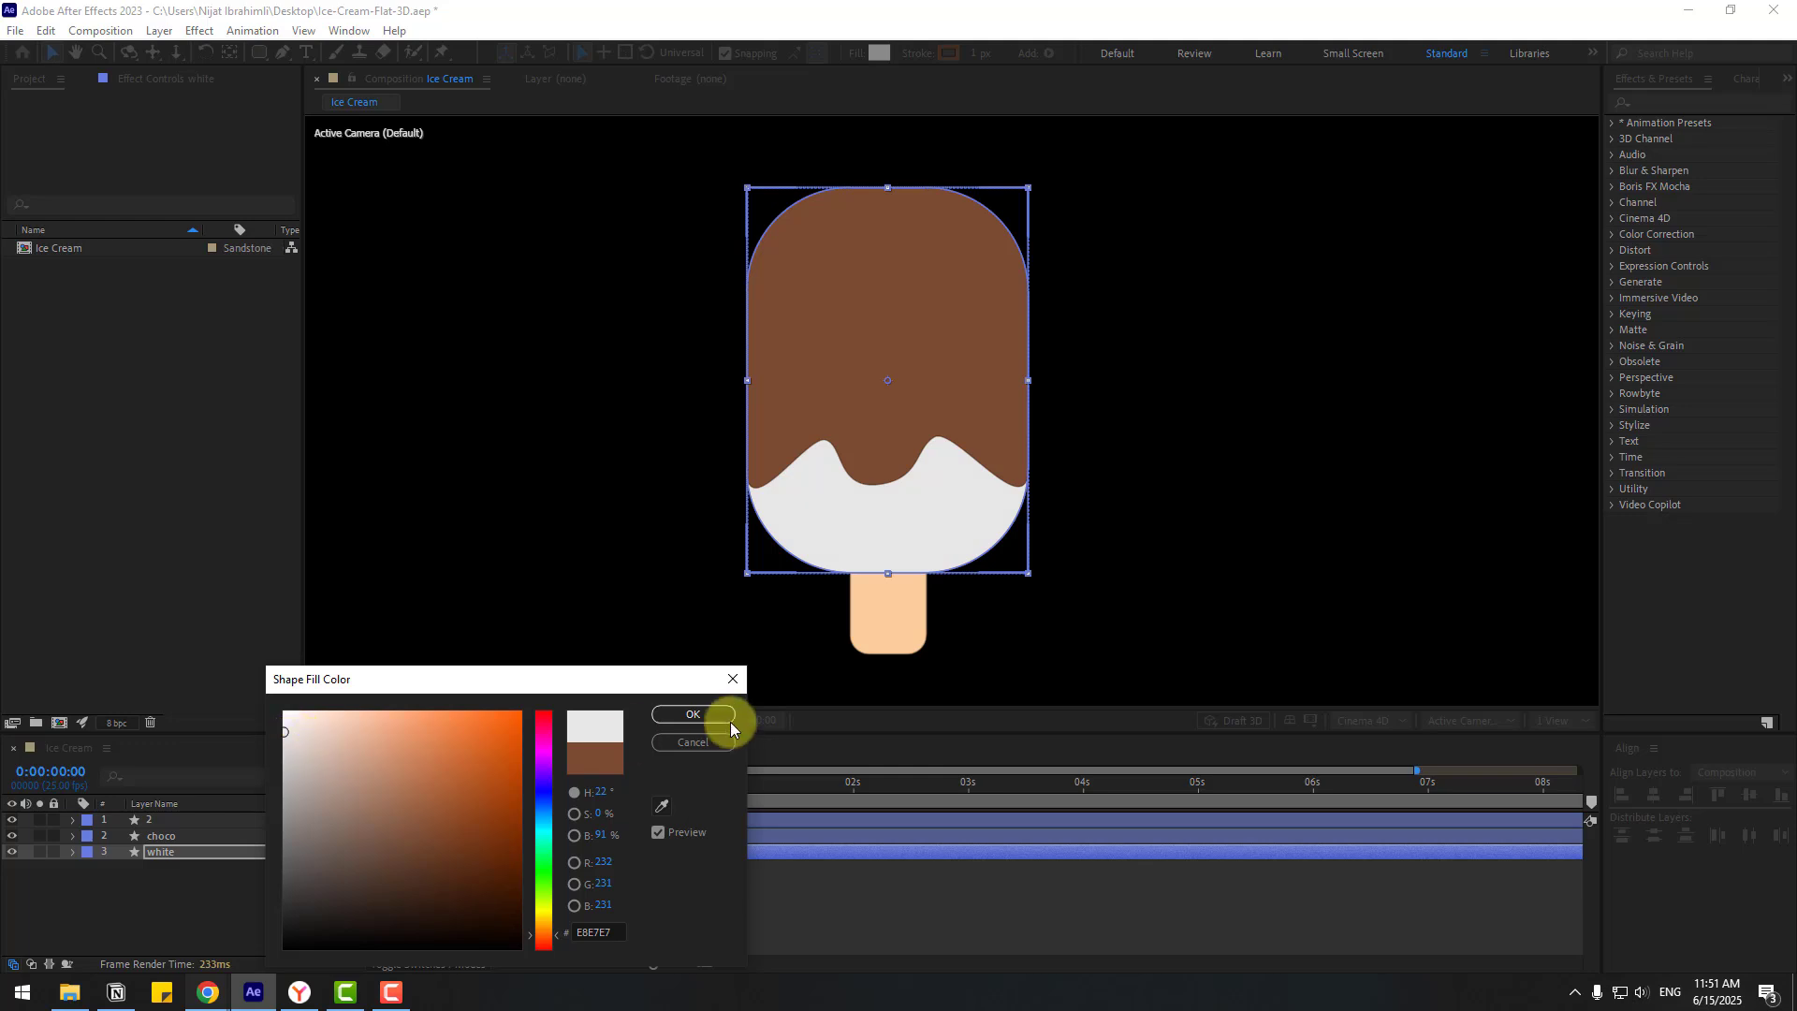
pyautogui.click(692, 715)
pyautogui.click(327, 894)
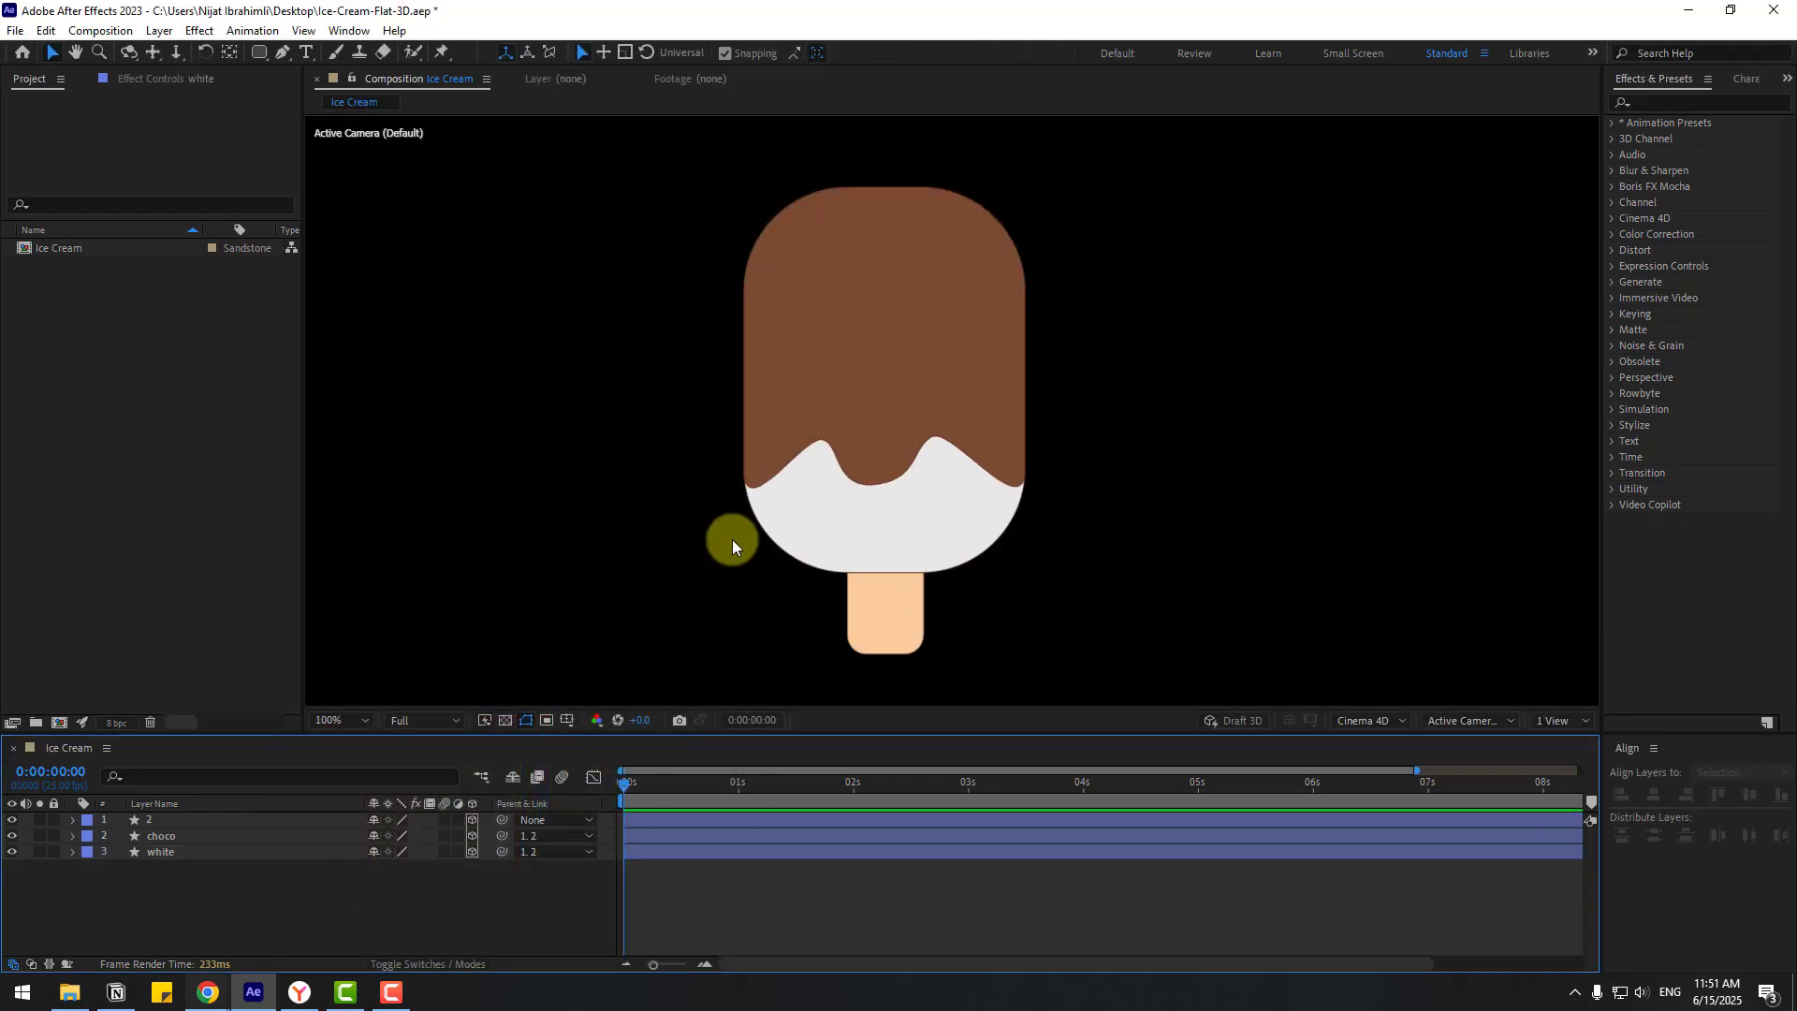
# Step: Switch to Custom View 1 and scale the choco layer to 102%
pyautogui.click(1455, 722)
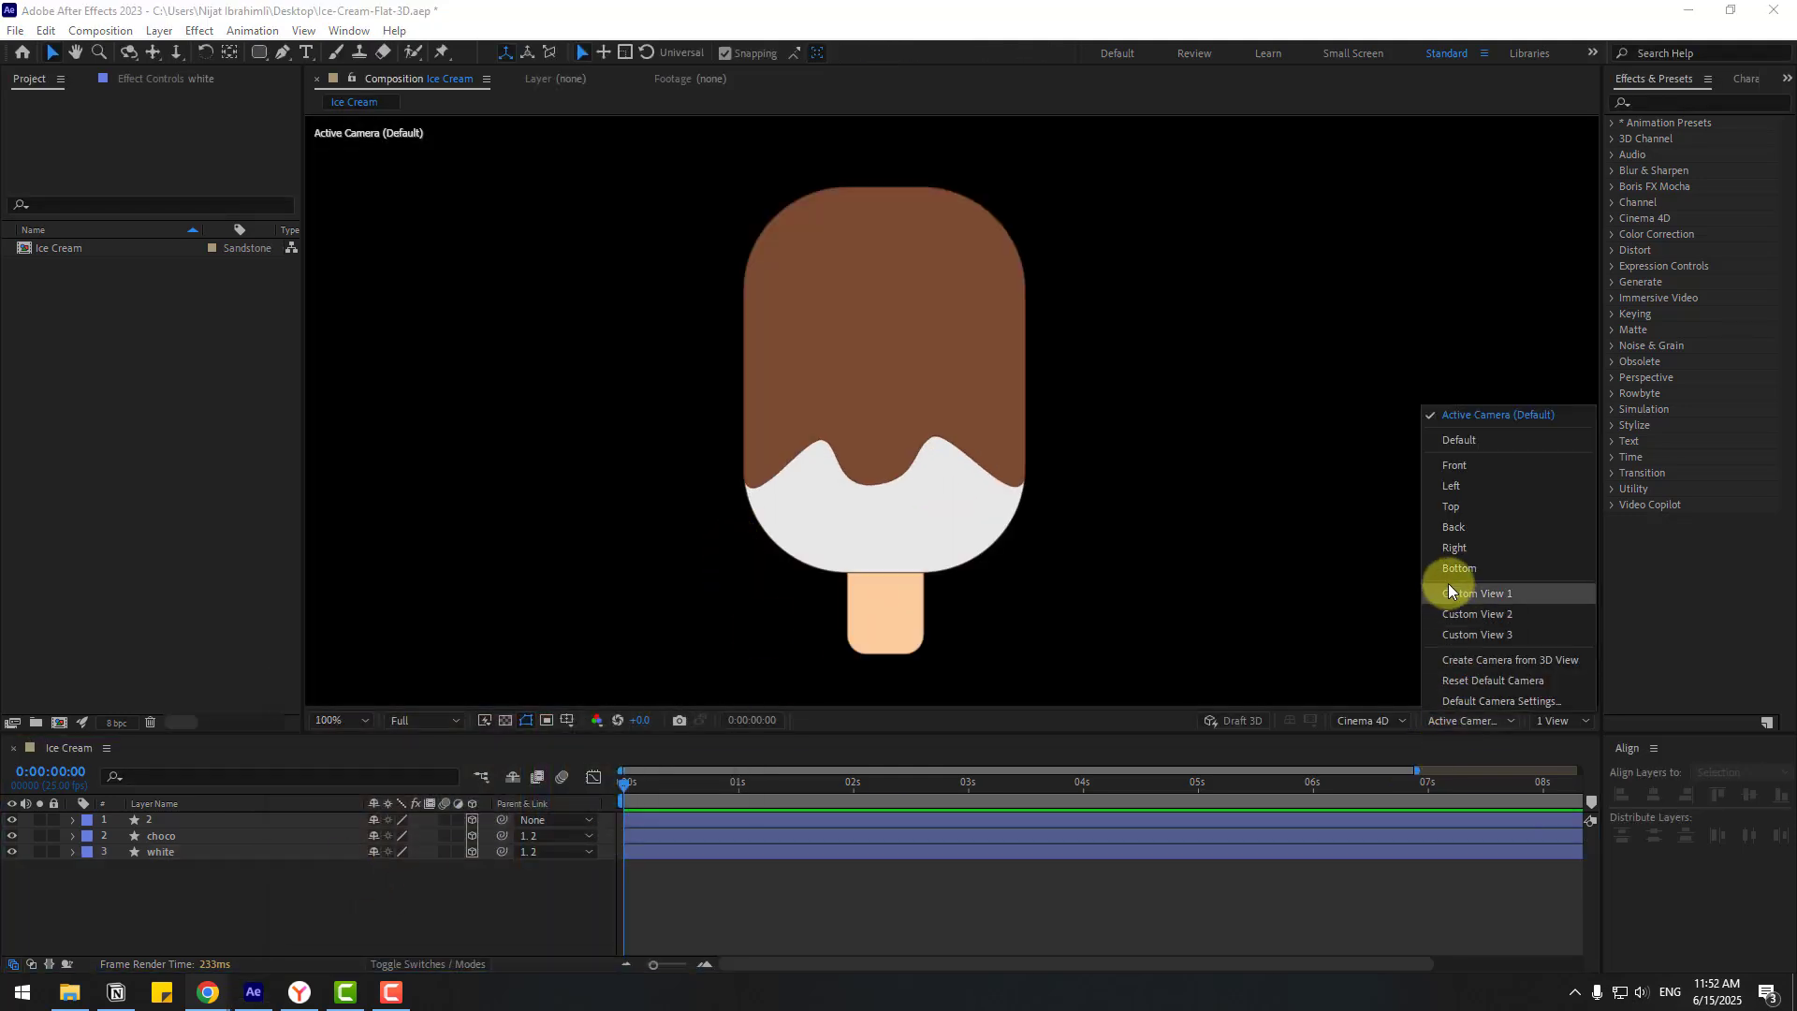
pyautogui.click(1507, 593)
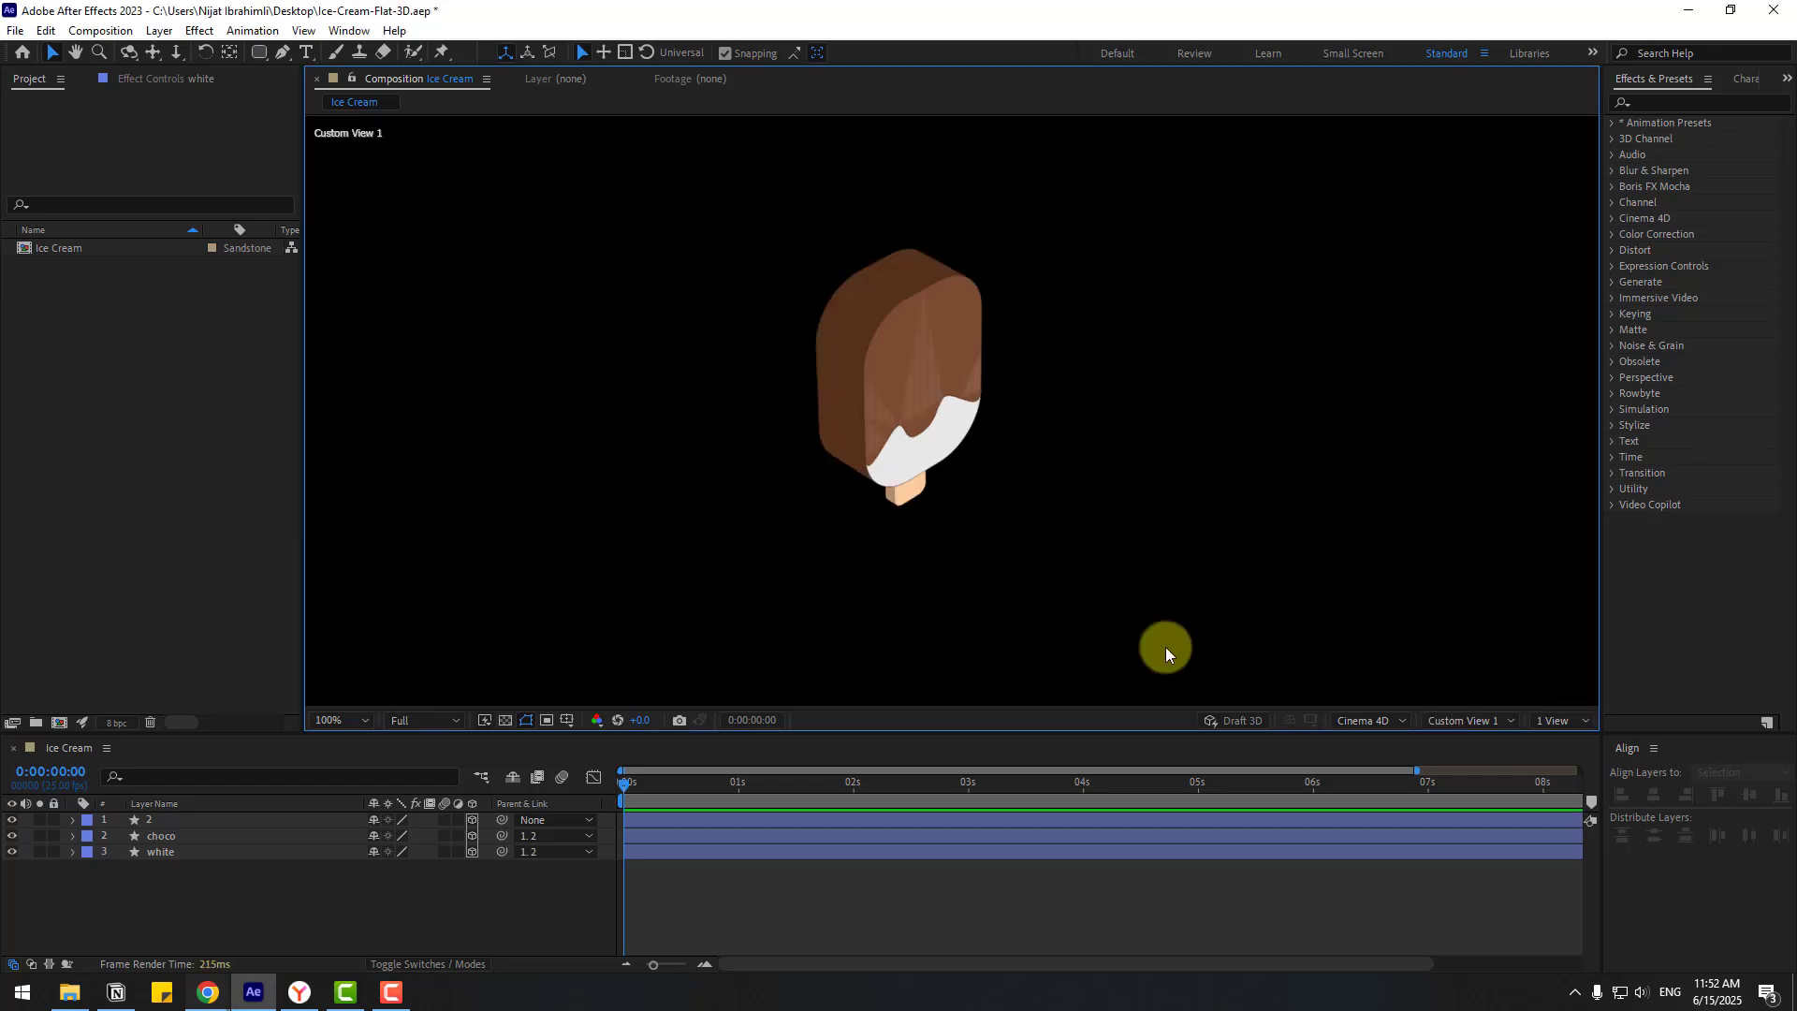
pyautogui.click(182, 835)
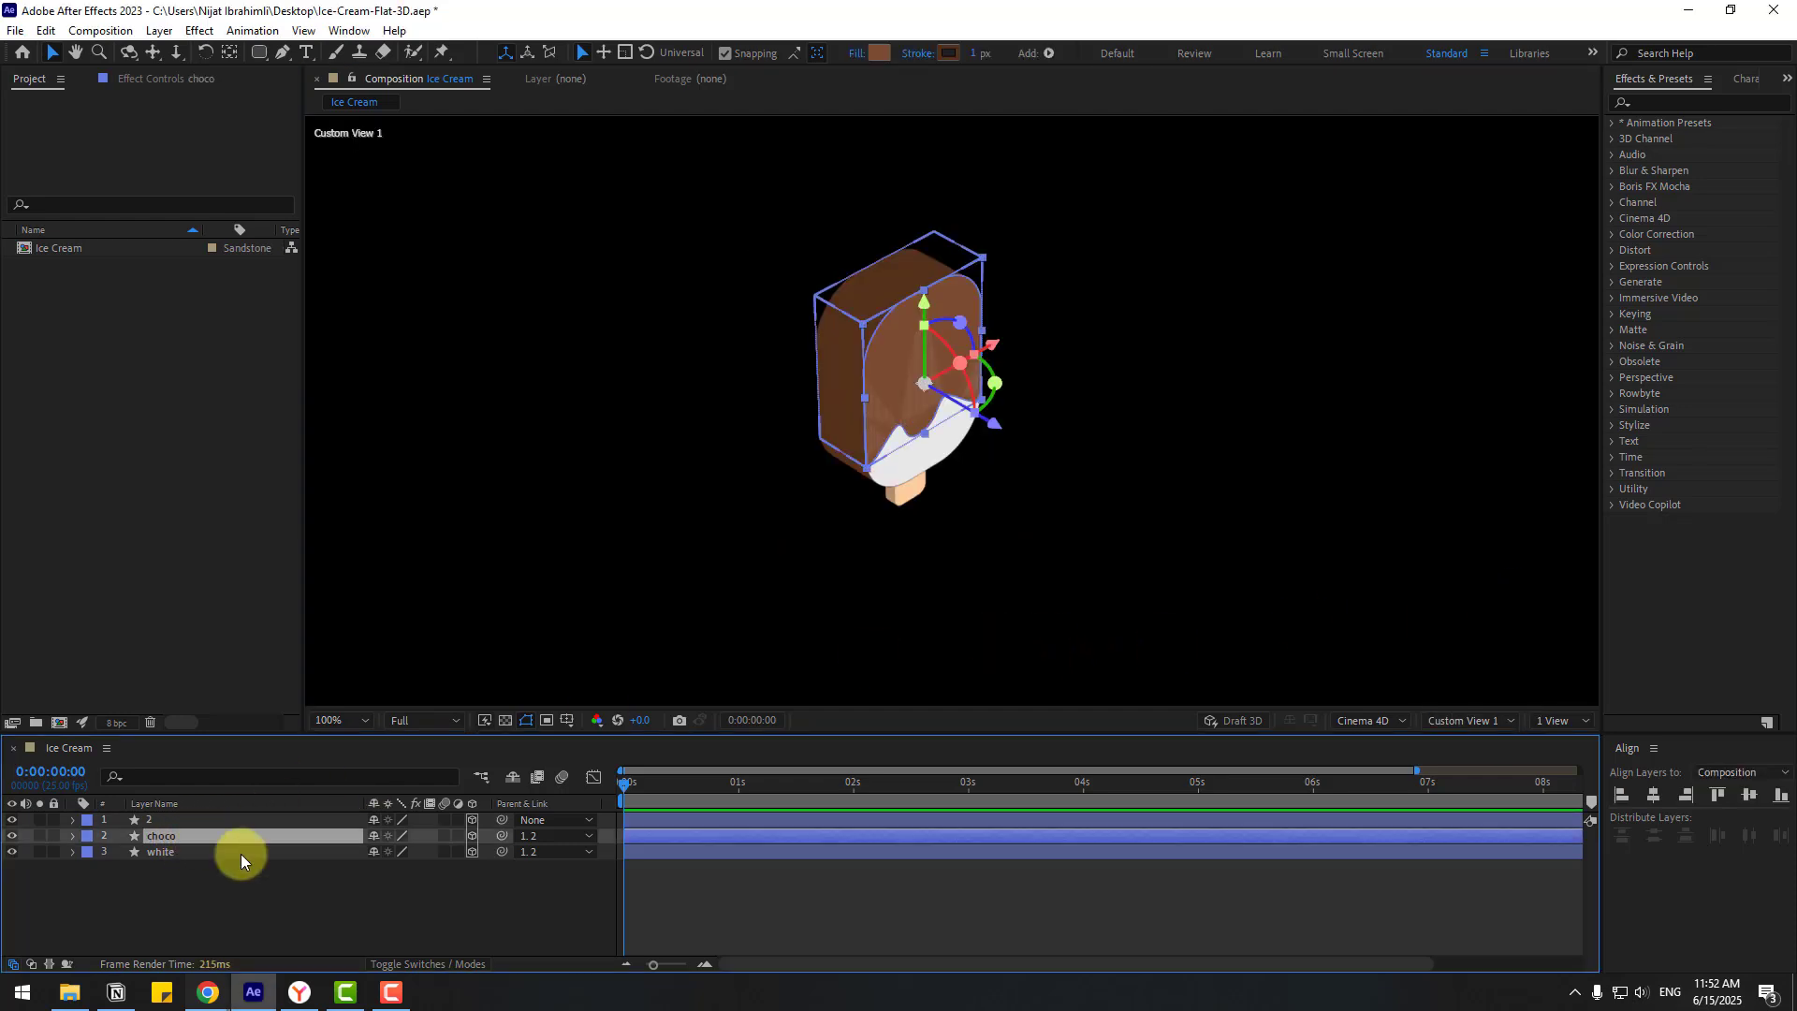
pyautogui.press('s')
pyautogui.click(396, 852)
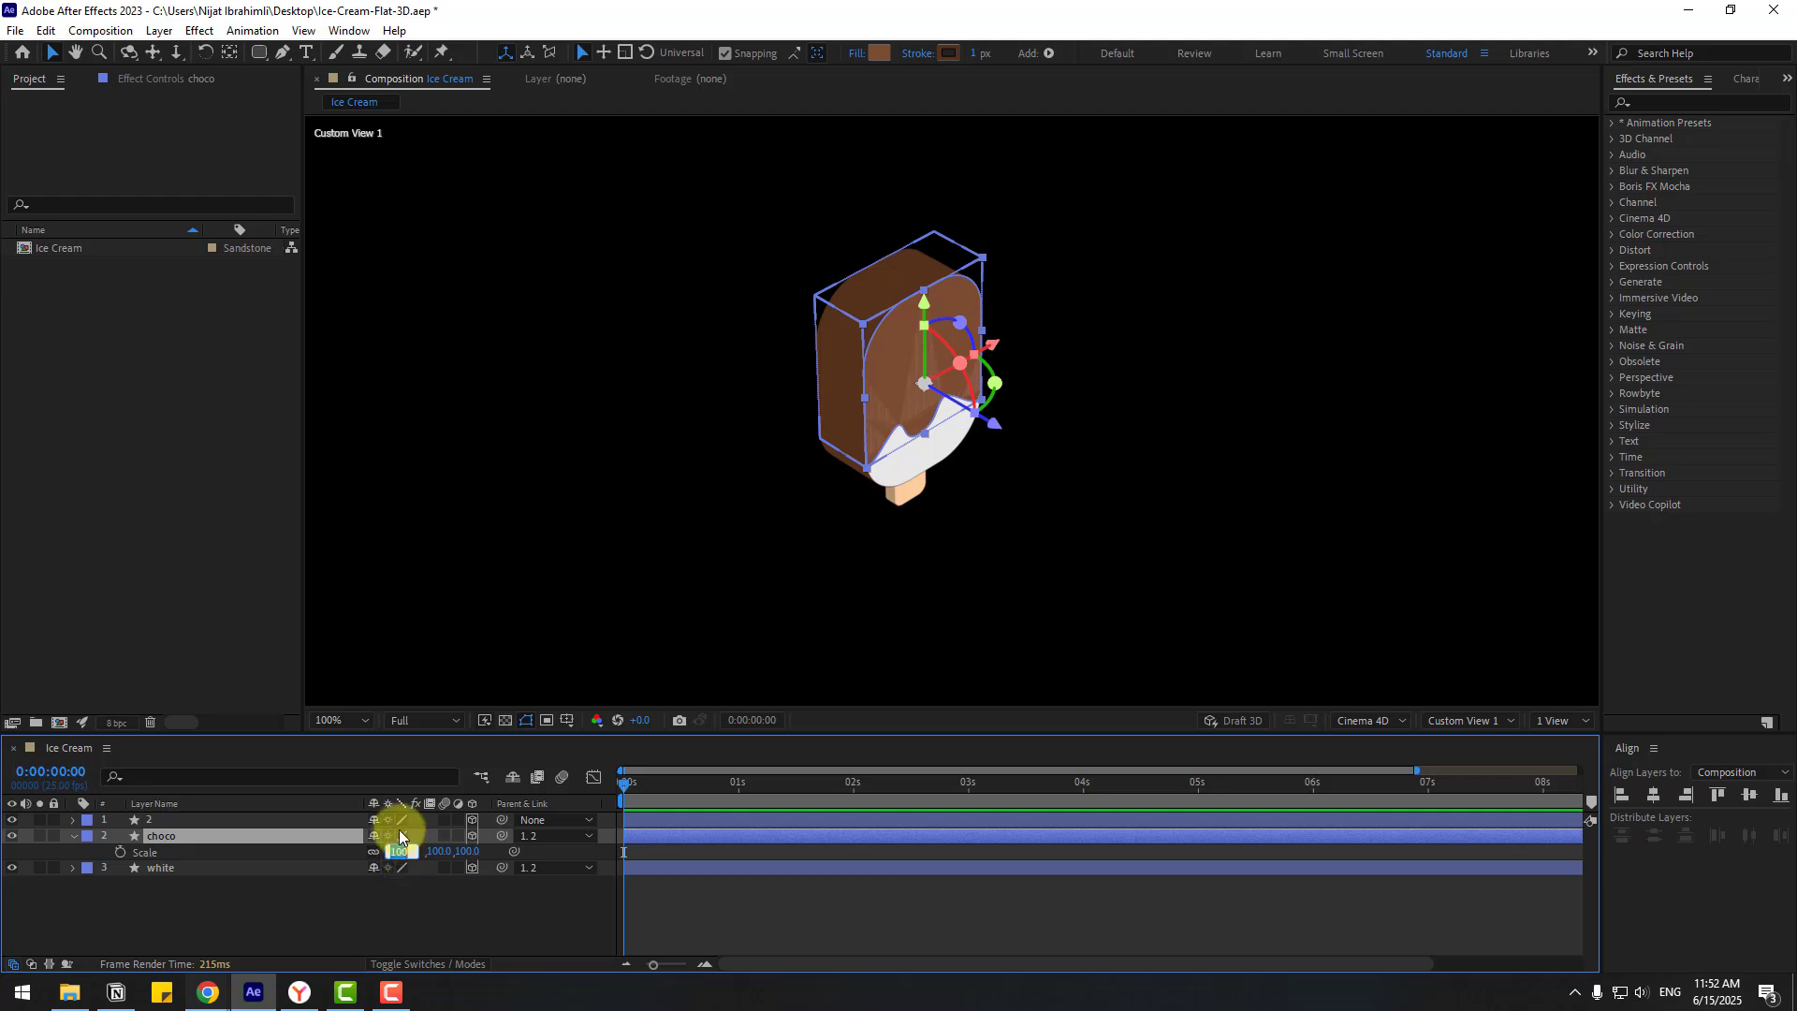
pyautogui.press('Return')
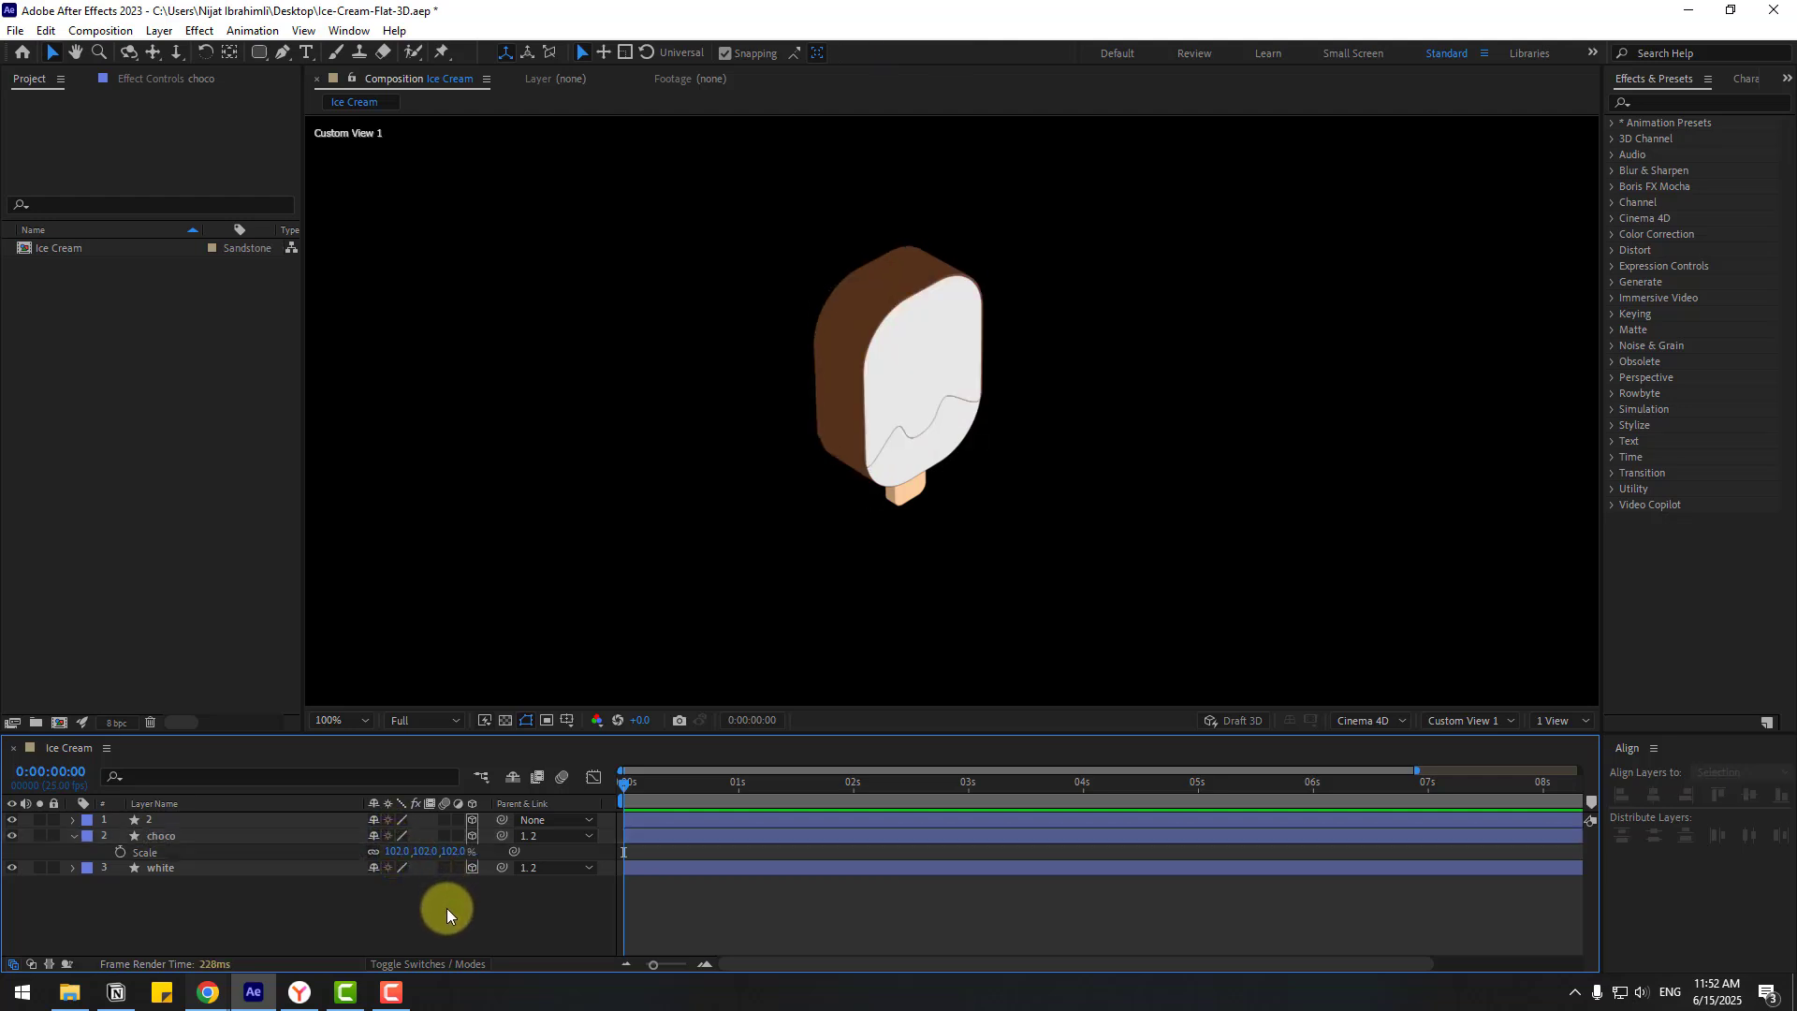
pyautogui.press('.')
# Step: Push choco forward along its Z axis, then return to the Active Camera view
pyautogui.click(161, 835)
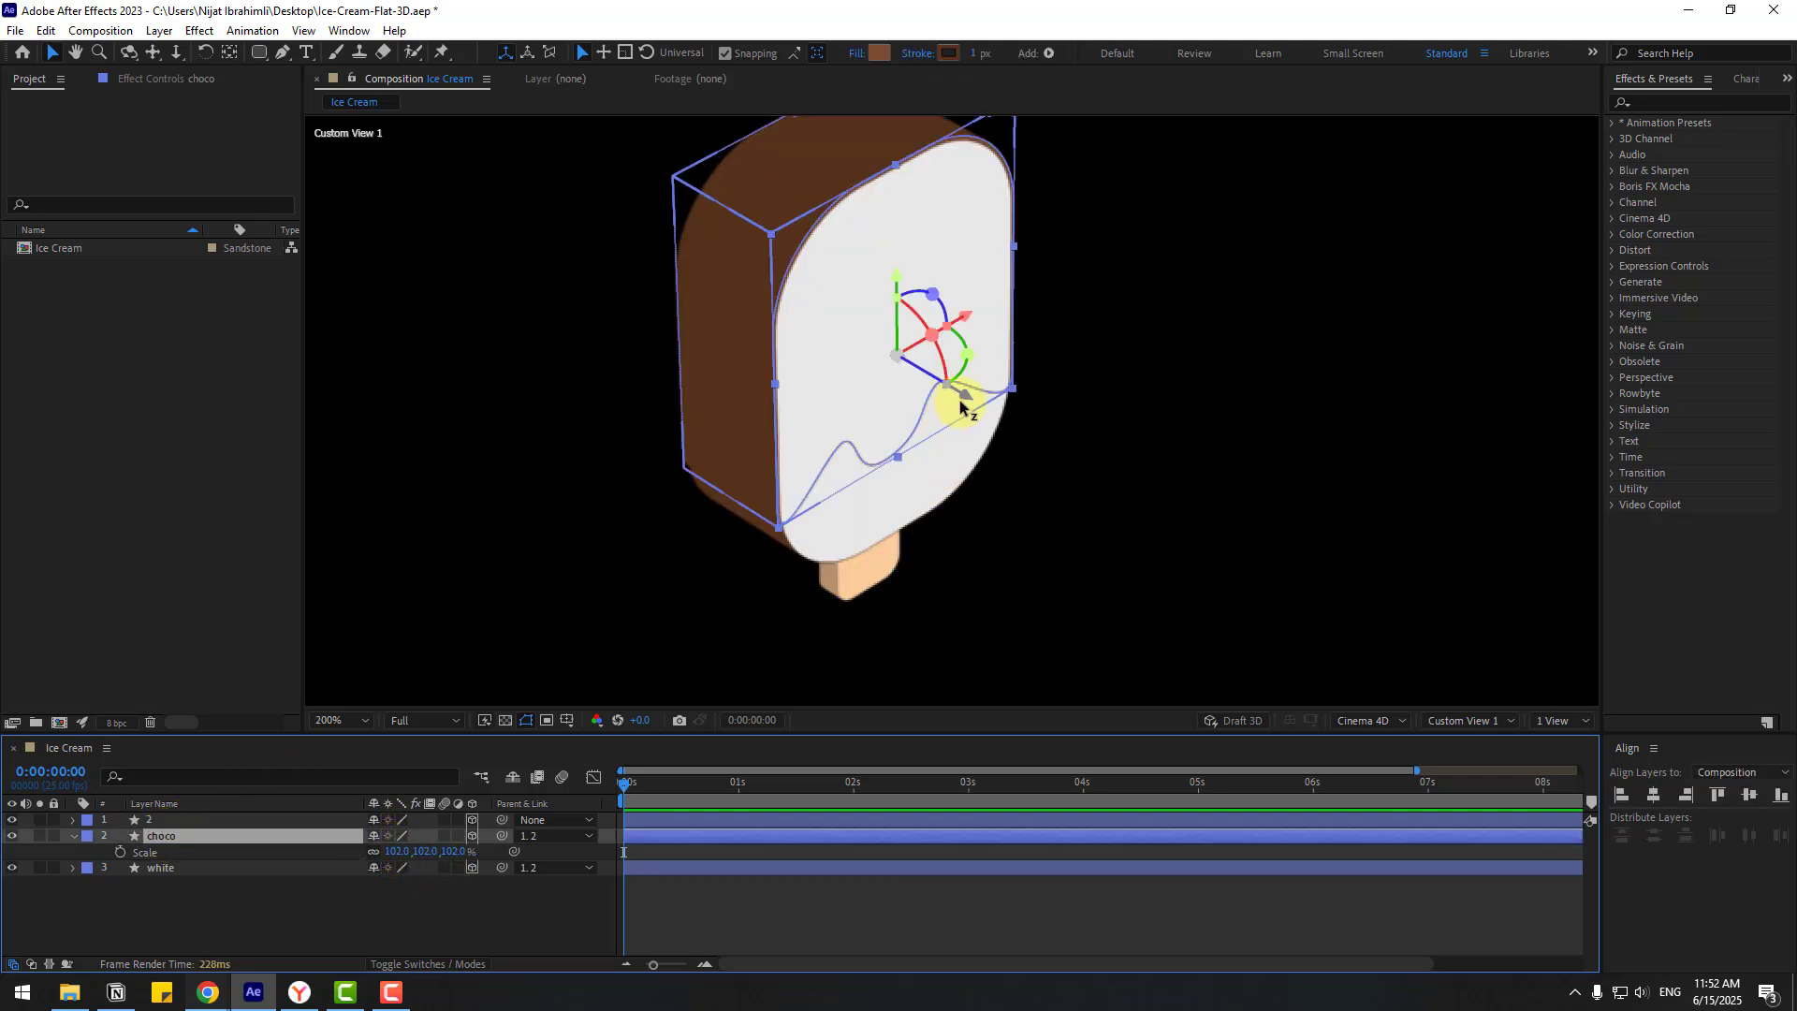
pyautogui.moveTo(963, 397); pyautogui.dragTo(964, 400)
pyautogui.click(852, 907)
pyautogui.press(',')
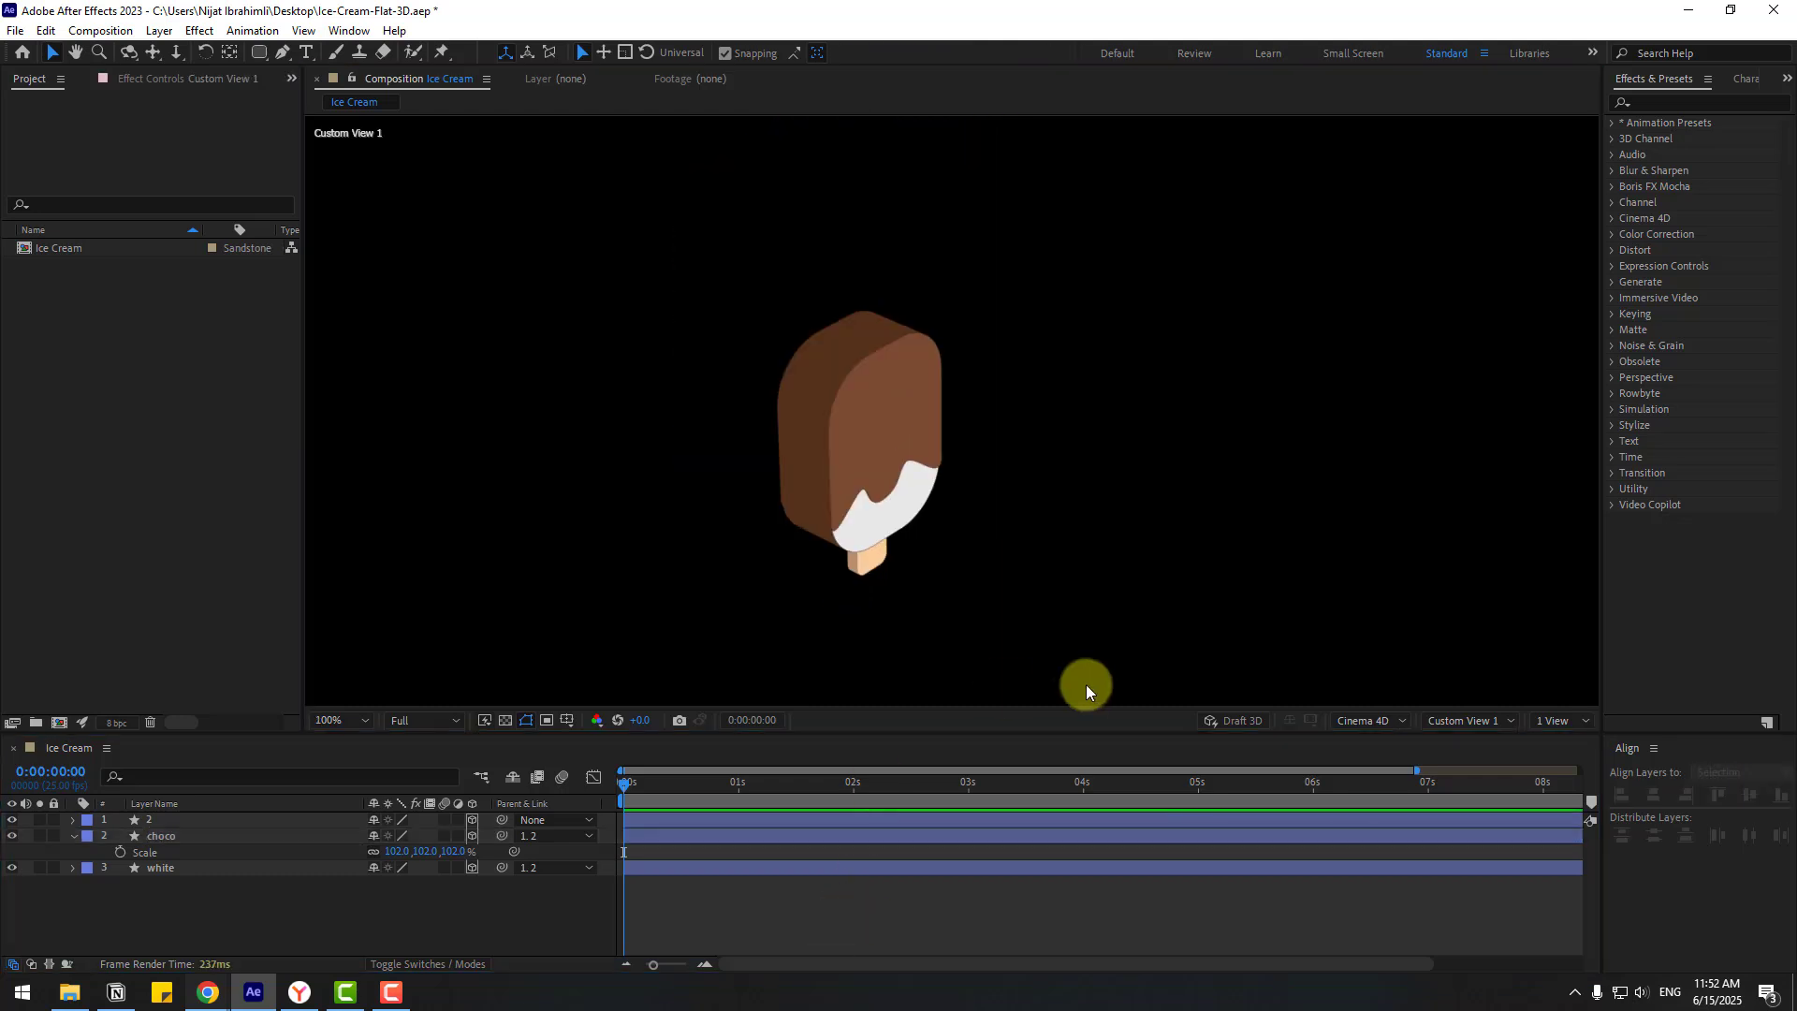
pyautogui.click(1446, 720)
pyautogui.click(1455, 414)
pyautogui.press(',')
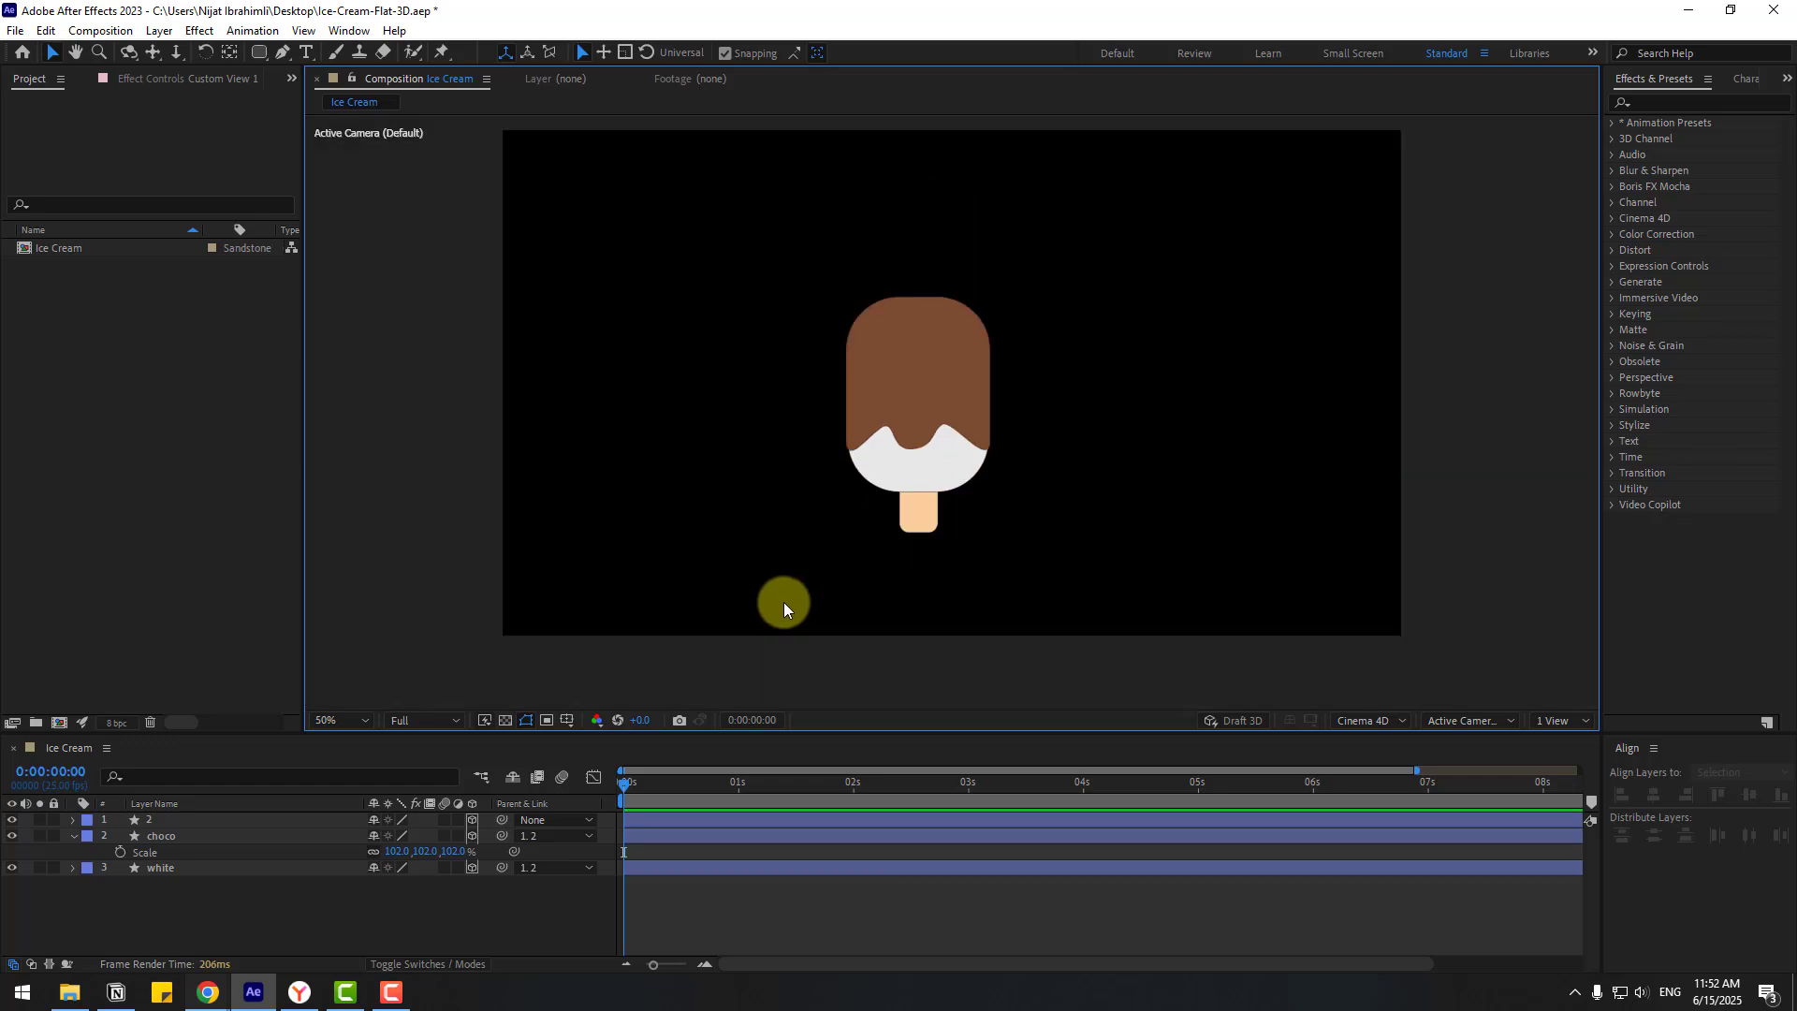
# Step: Keyframe layer 2's Y Rotation from 0x at 0s to 1x at 1s with Easy Ease
pyautogui.click(74, 833)
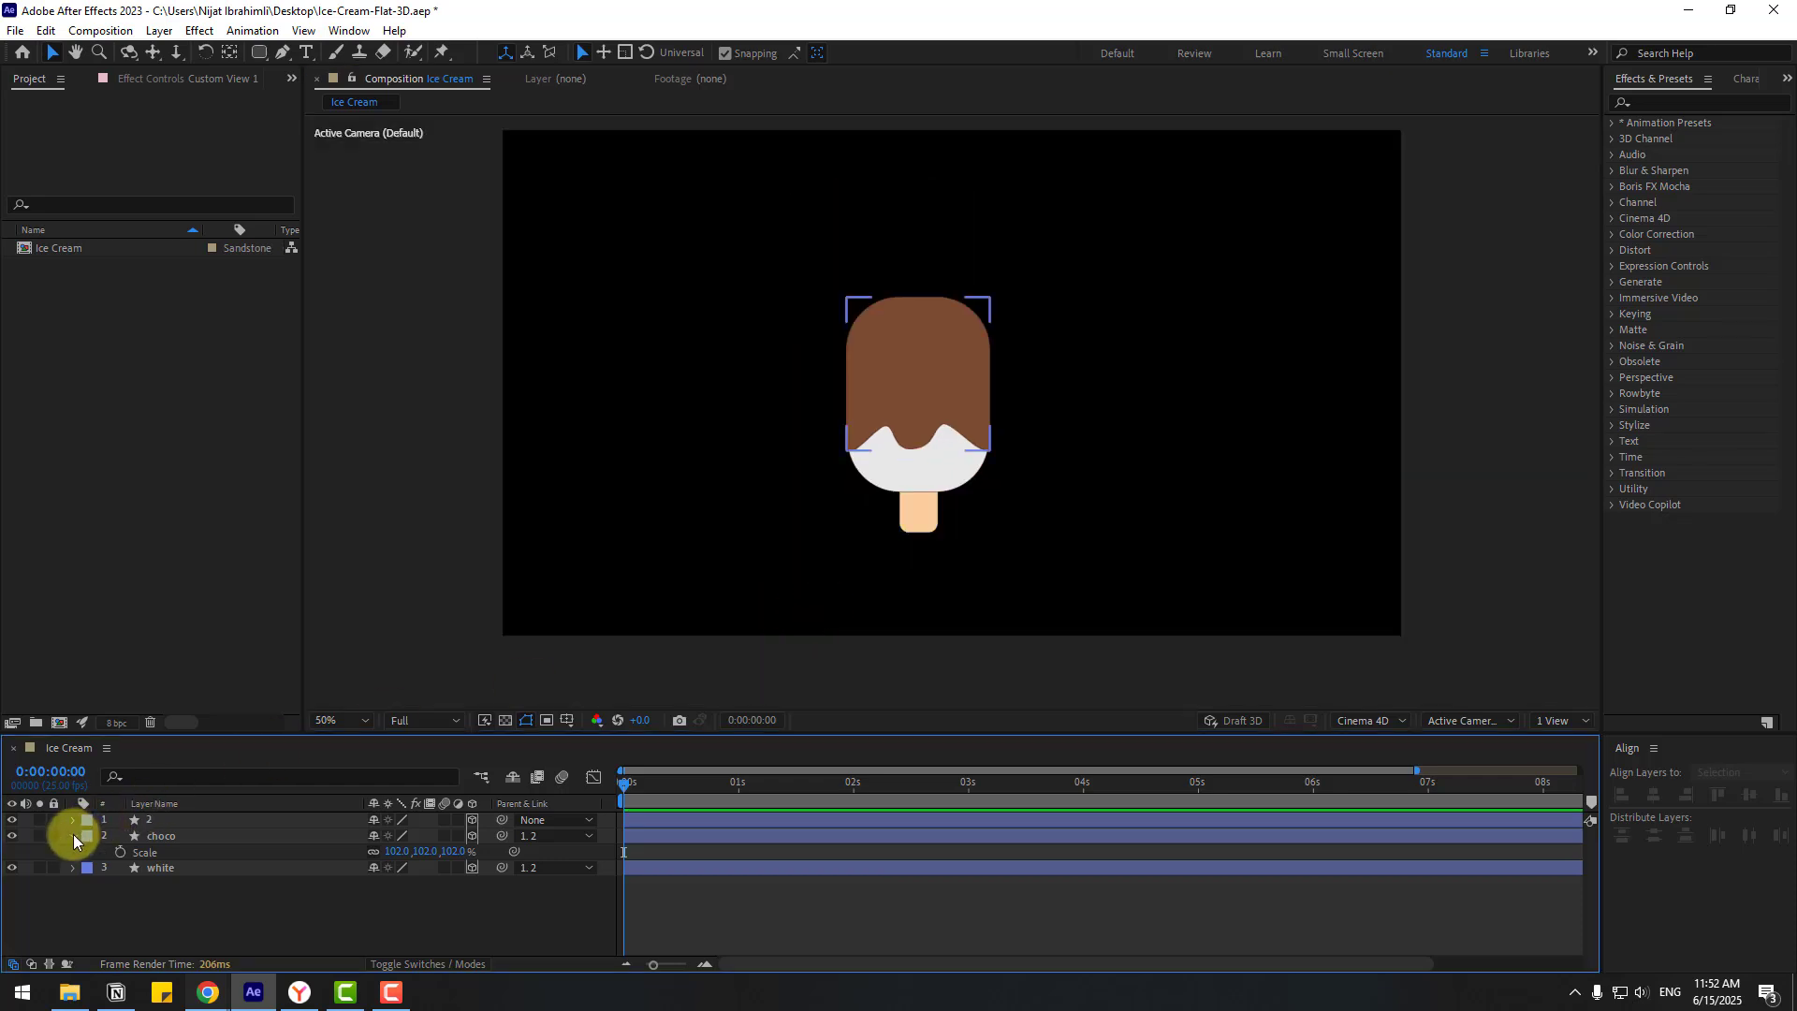
pyautogui.click(148, 818)
pyautogui.press('r')
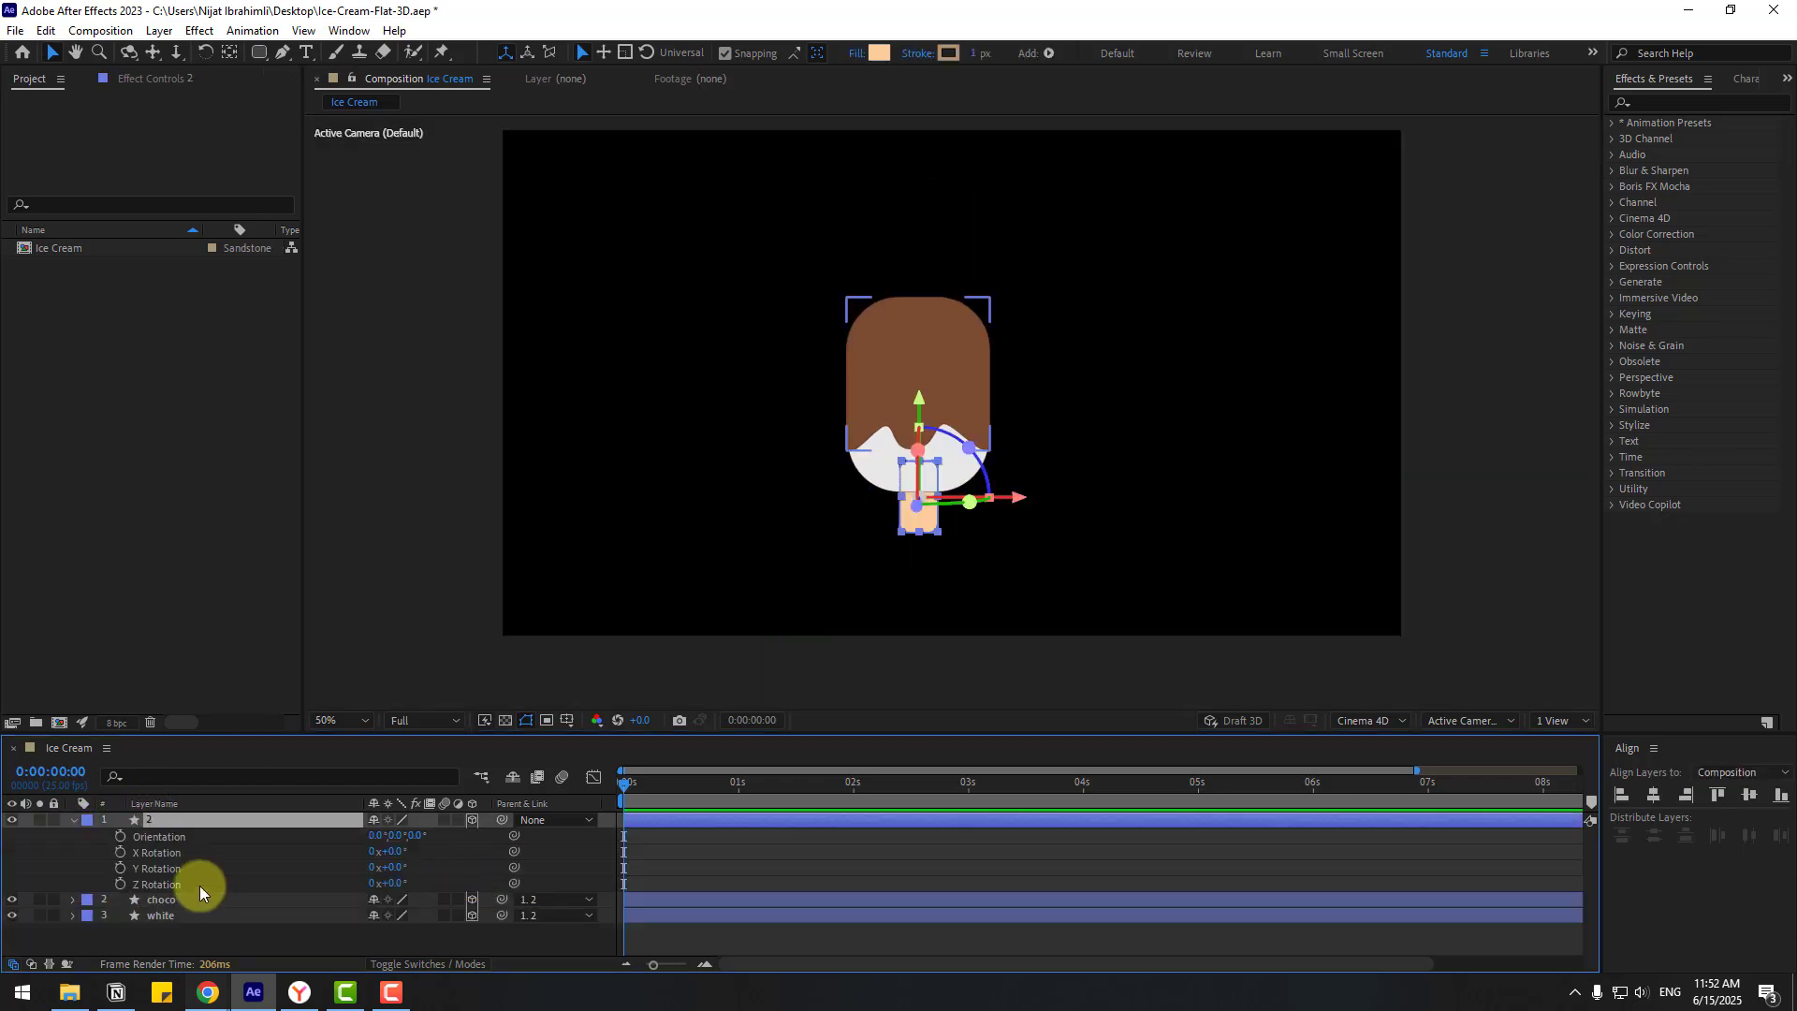
pyautogui.click(120, 868)
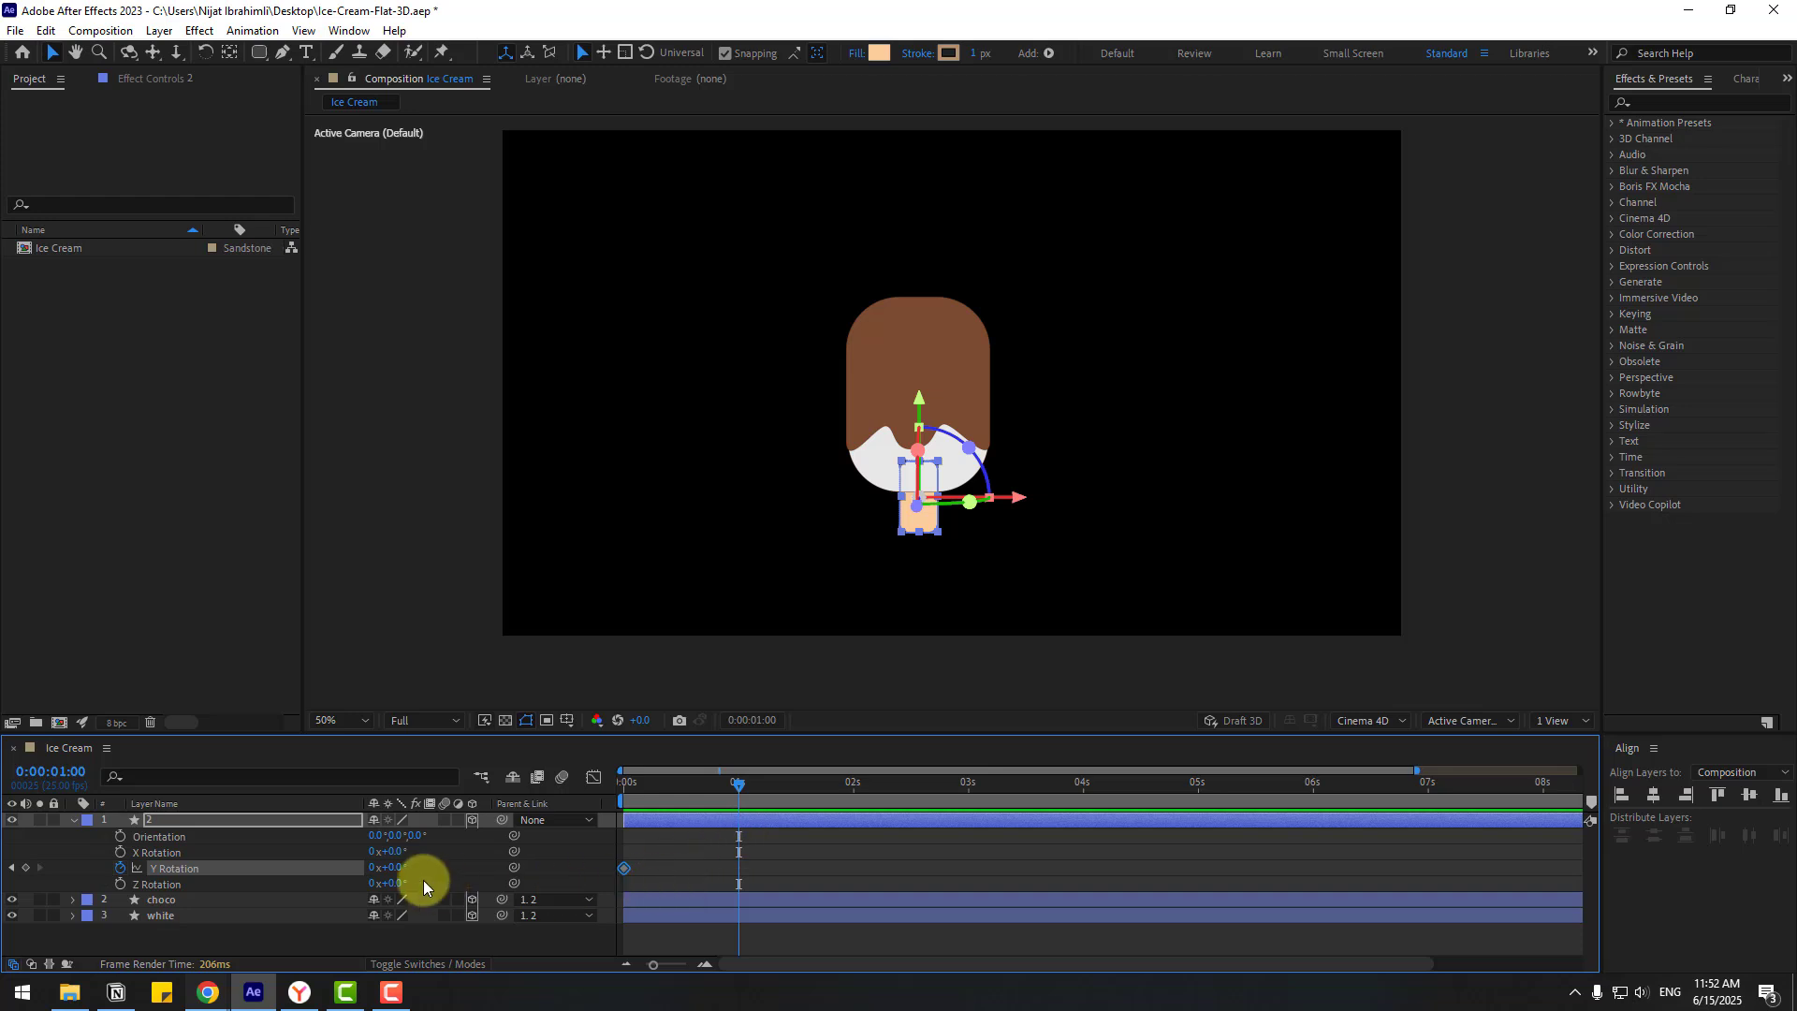
pyautogui.click(374, 868)
pyautogui.write('1')
pyautogui.press('Return')
pyautogui.moveTo(766, 866); pyautogui.dragTo(621, 873)
pyautogui.rightClick(622, 869)
pyautogui.moveTo(627, 861)
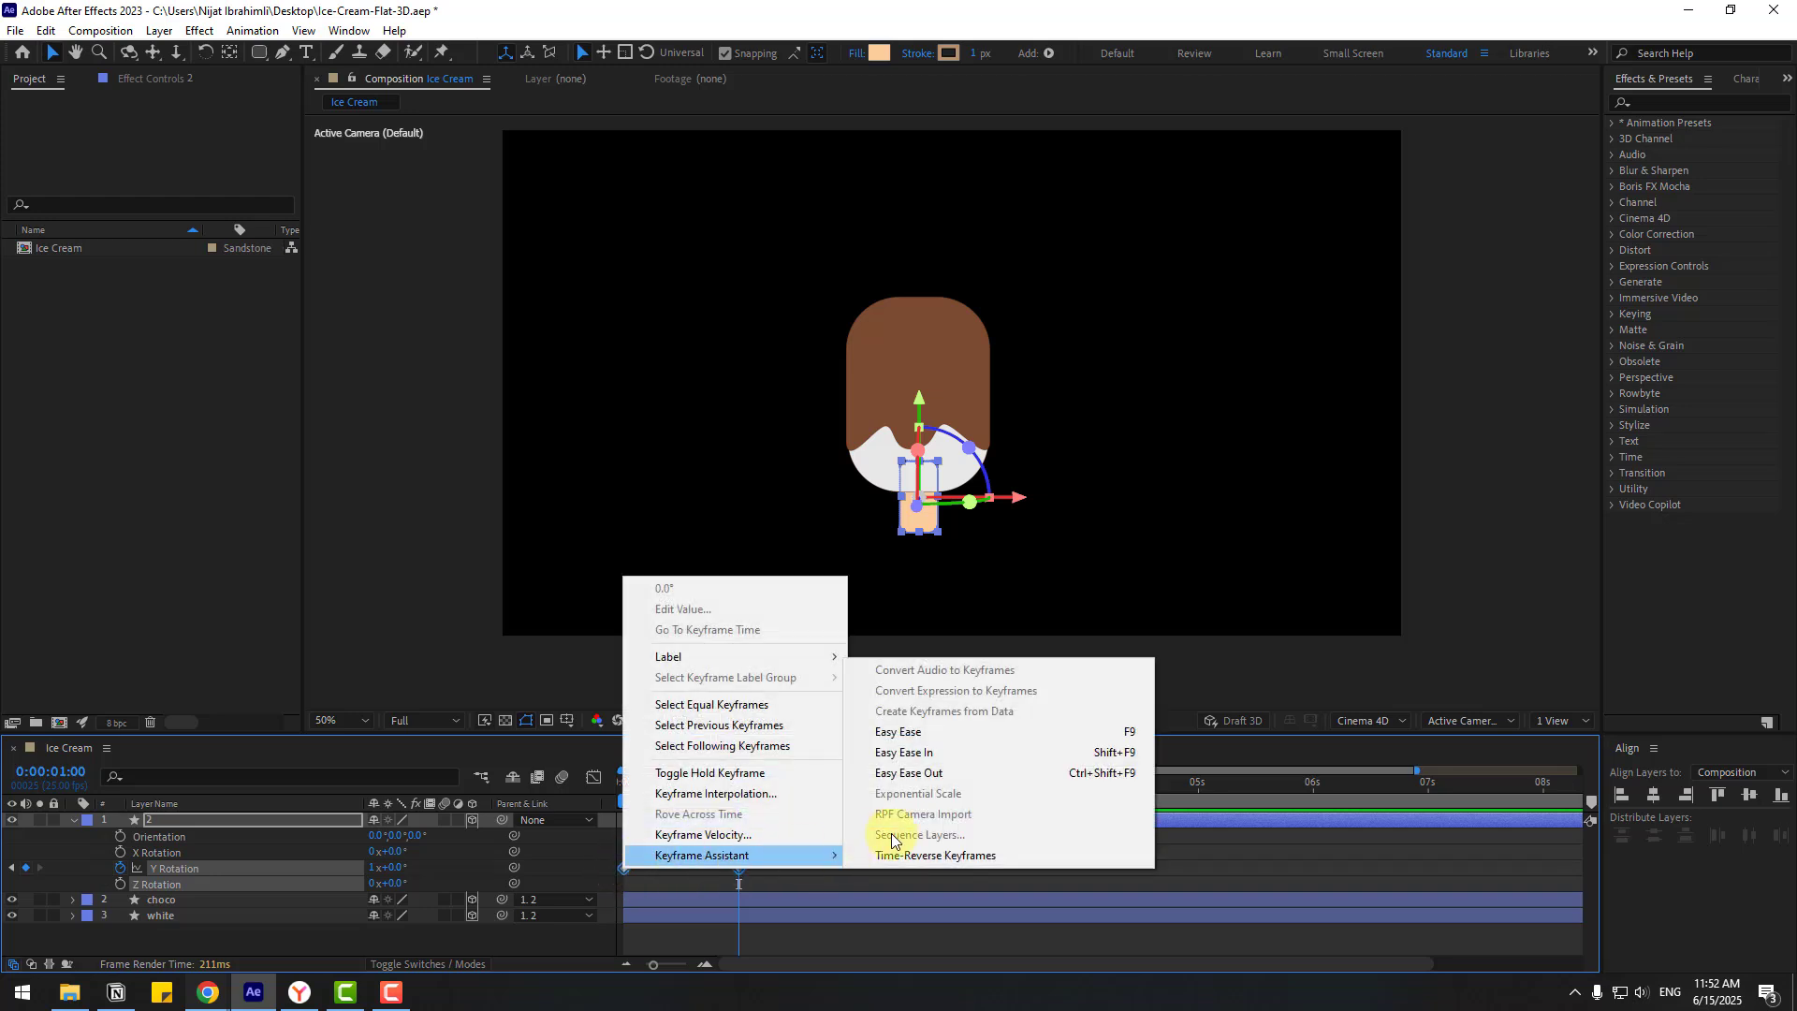
pyautogui.click(1080, 739)
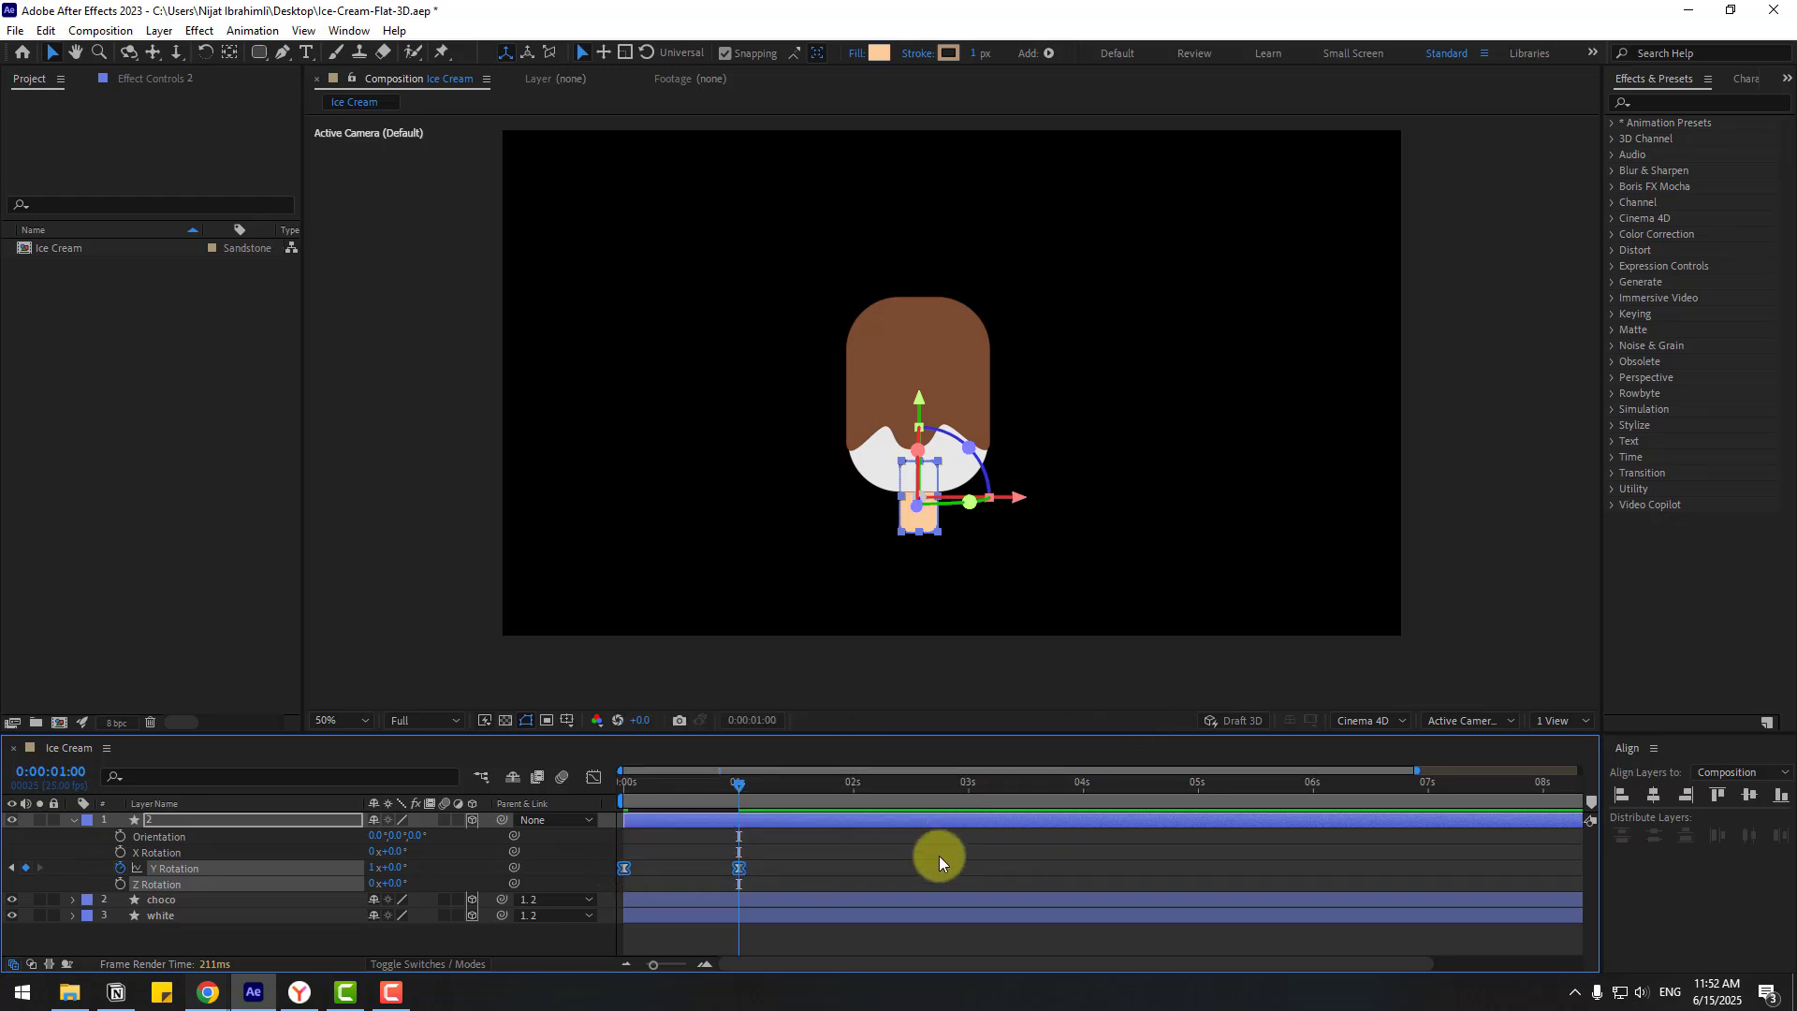
# Step: Set preview resolution to Quarter and move the end keyframe later to slow the spin
pyautogui.click(940, 852)
pyautogui.press('space')
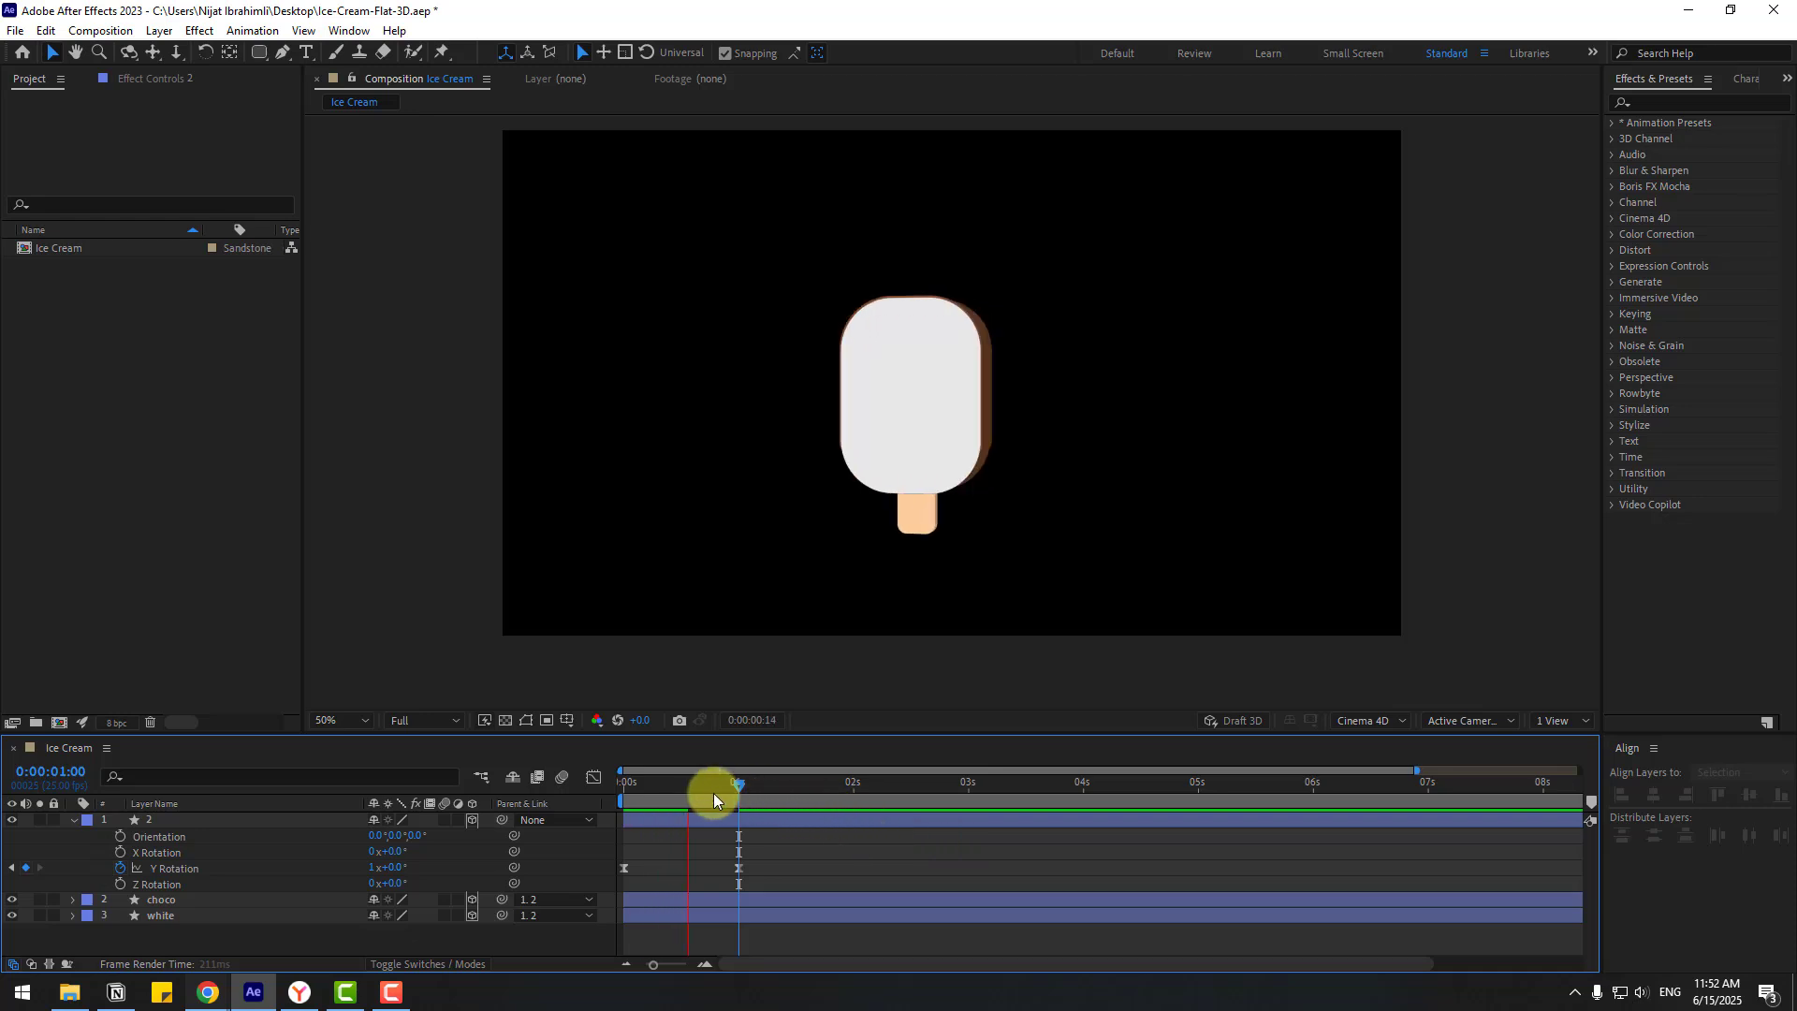
pyautogui.press('space')
pyautogui.click(408, 722)
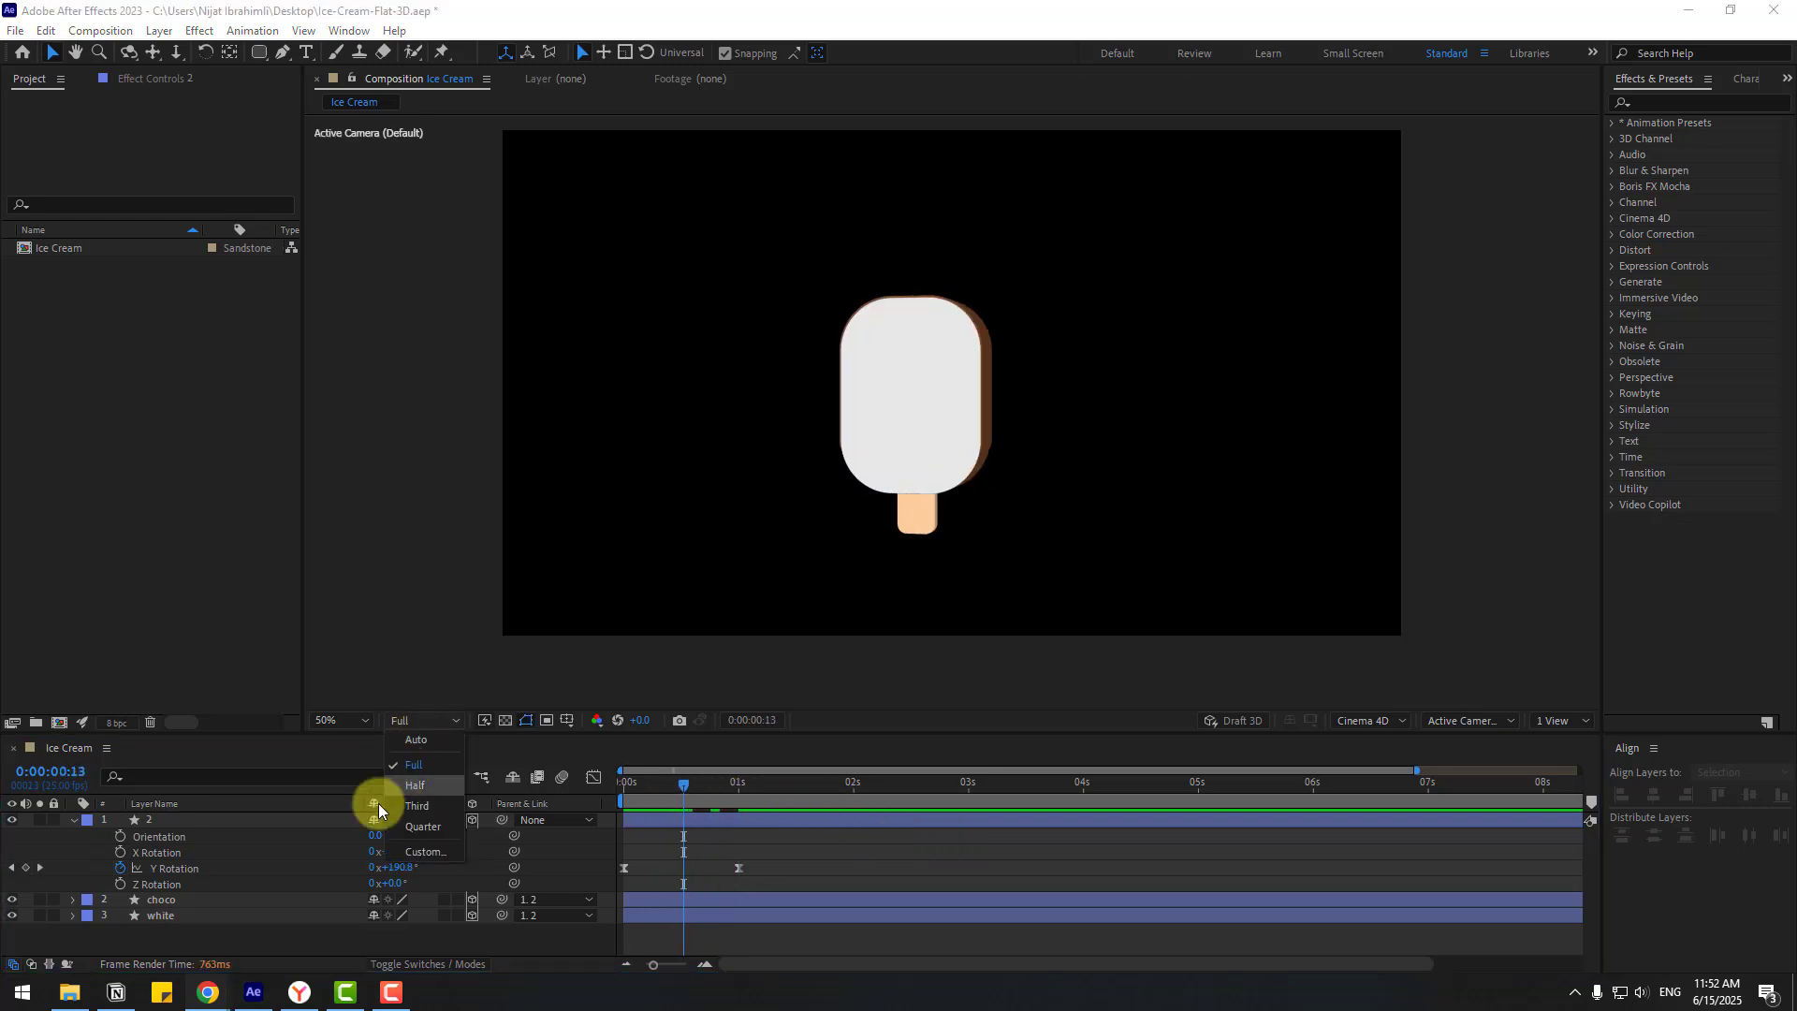
pyautogui.click(418, 822)
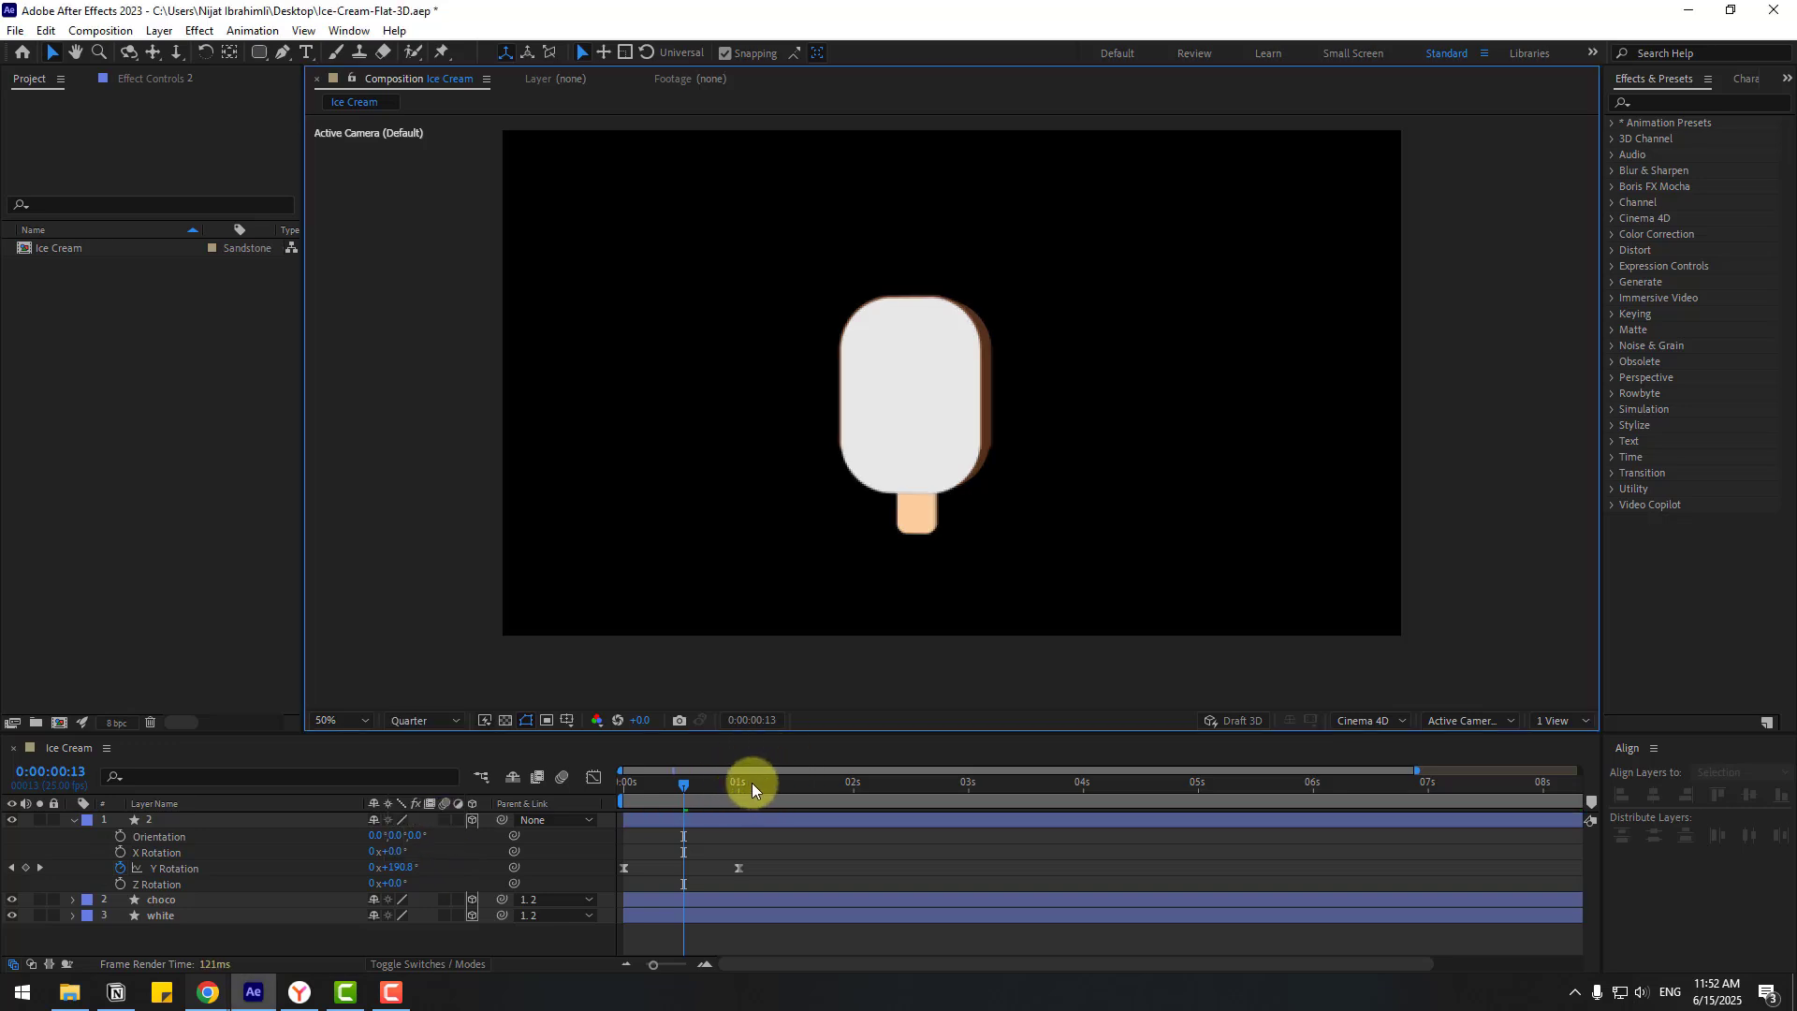
pyautogui.moveTo(739, 866); pyautogui.dragTo(776, 868)
pyautogui.press('space')
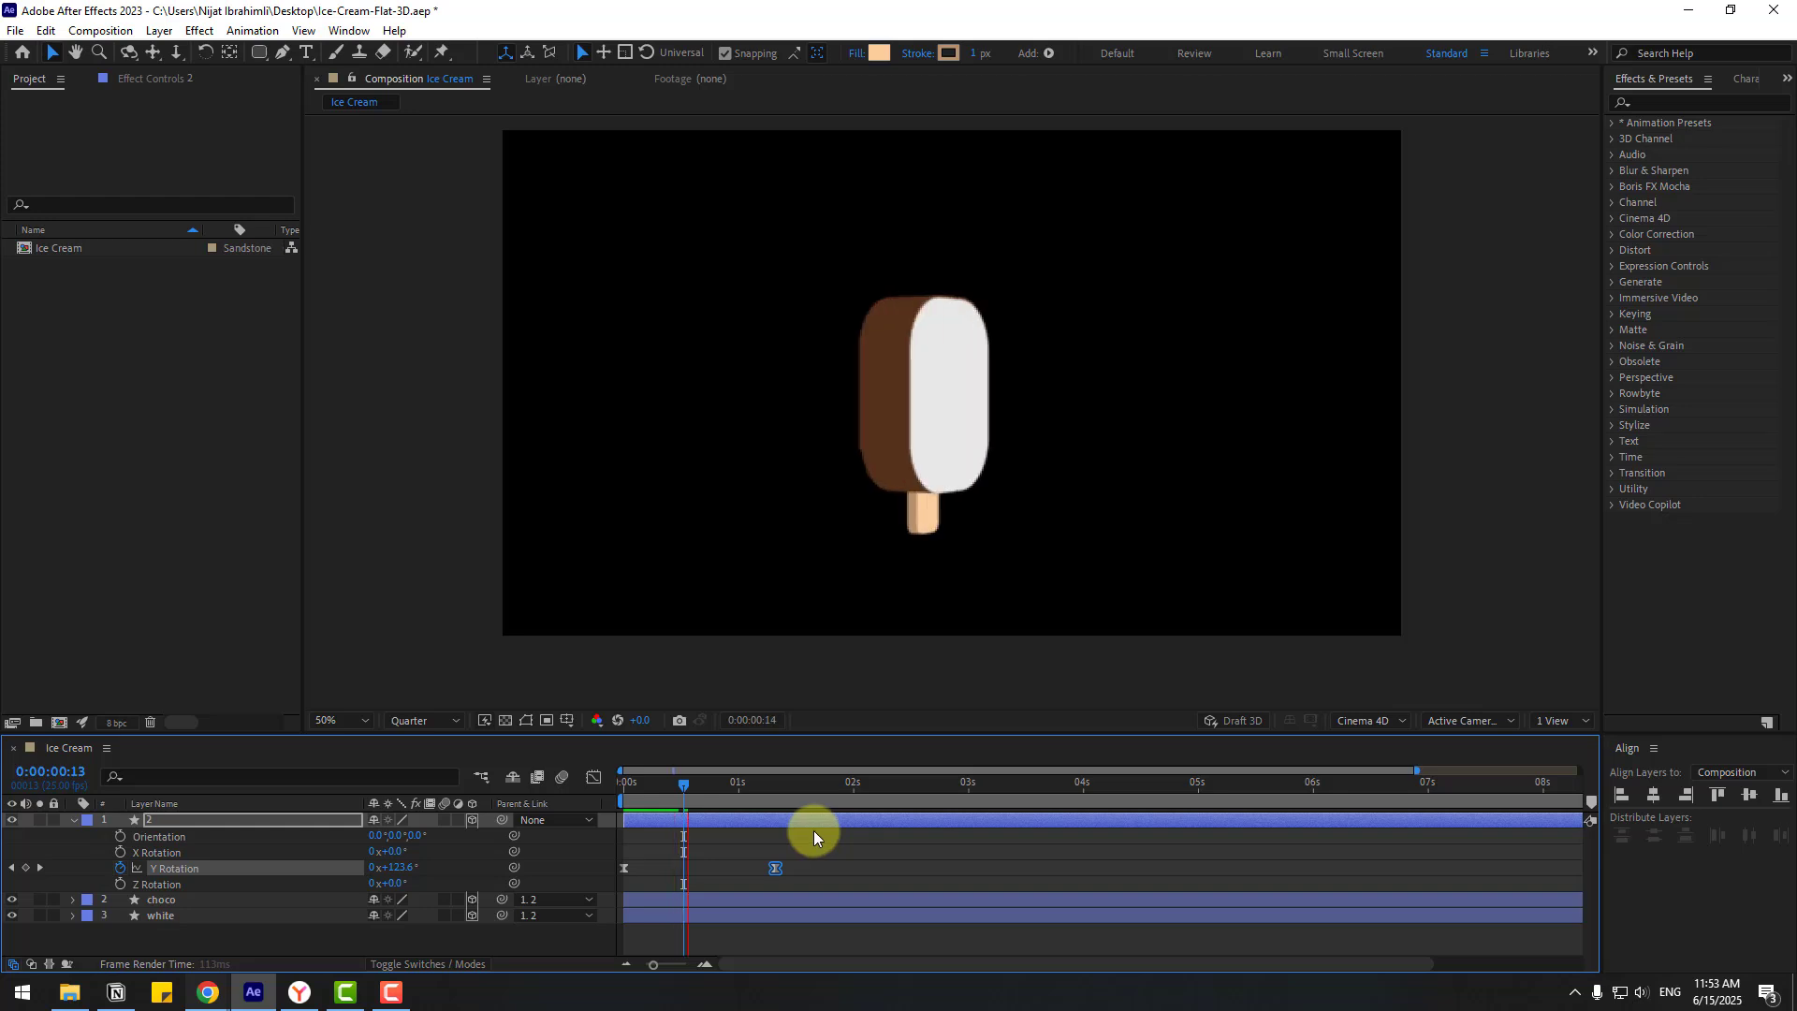
pyautogui.moveTo(697, 792); pyautogui.dragTo(655, 792)
# Step: Give the white layer a stroke colour sampled from its own white fill
pyautogui.click(163, 917)
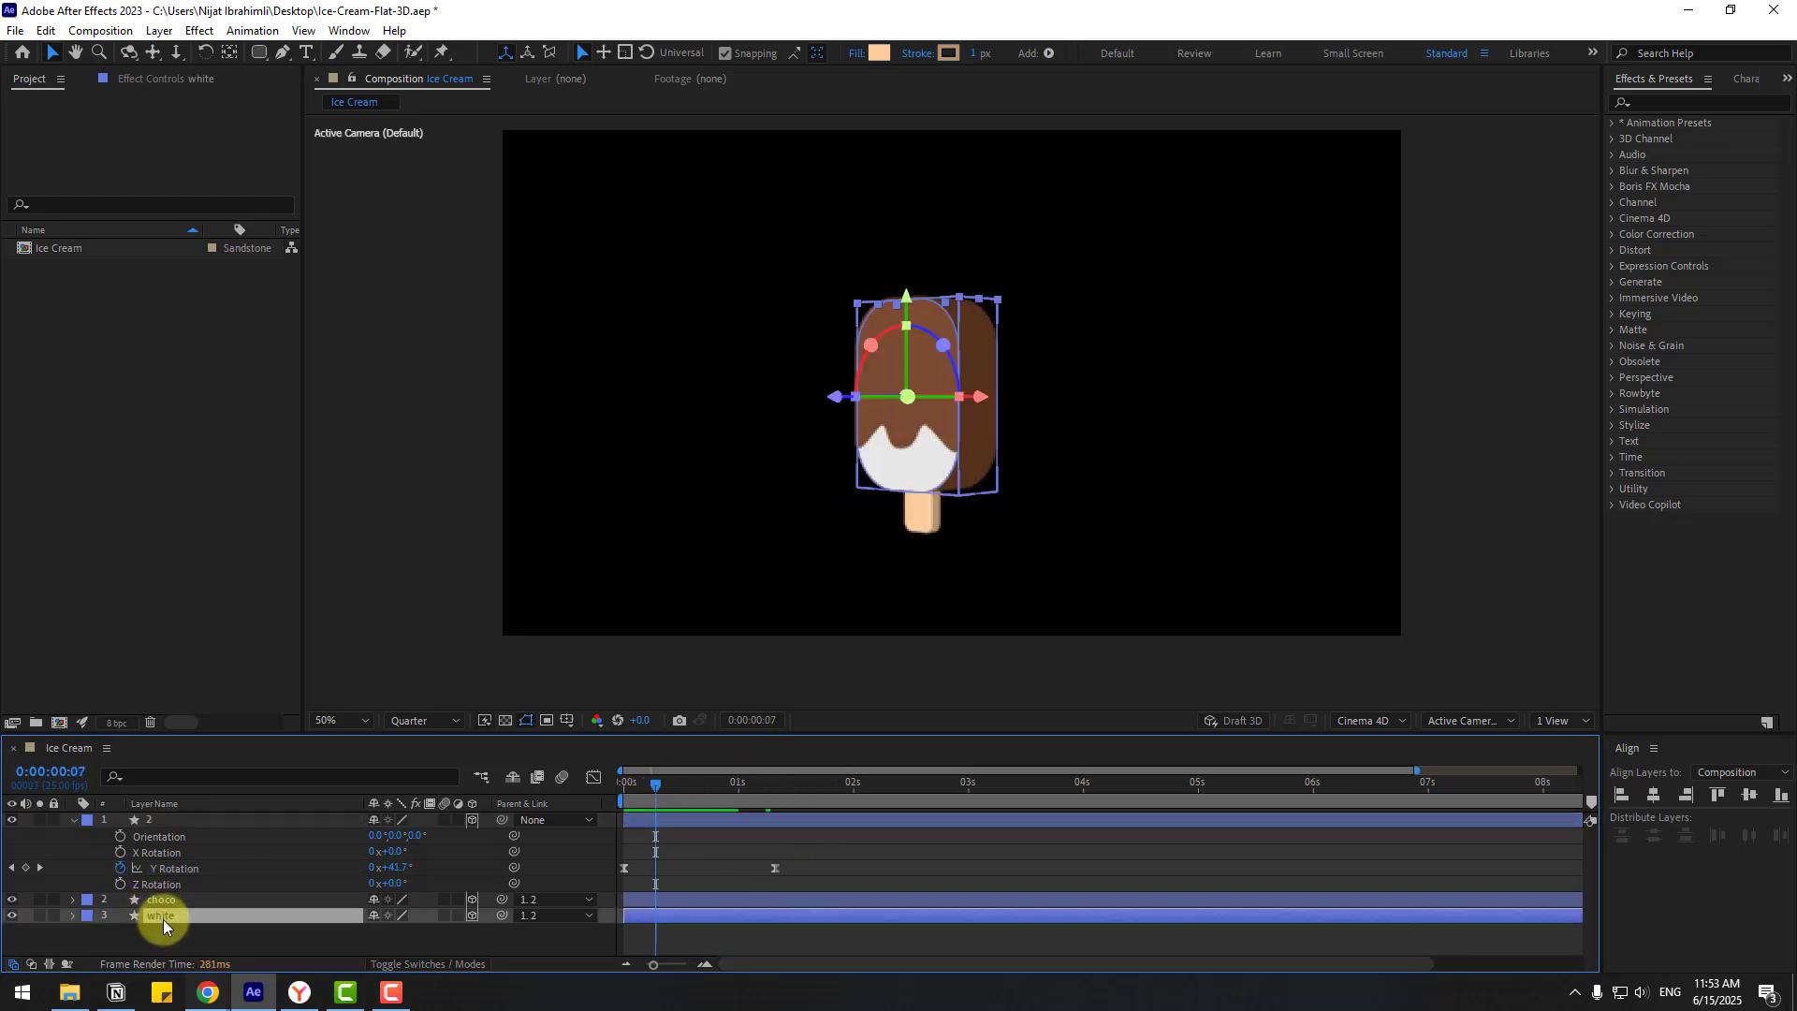
pyautogui.click(949, 54)
pyautogui.click(661, 805)
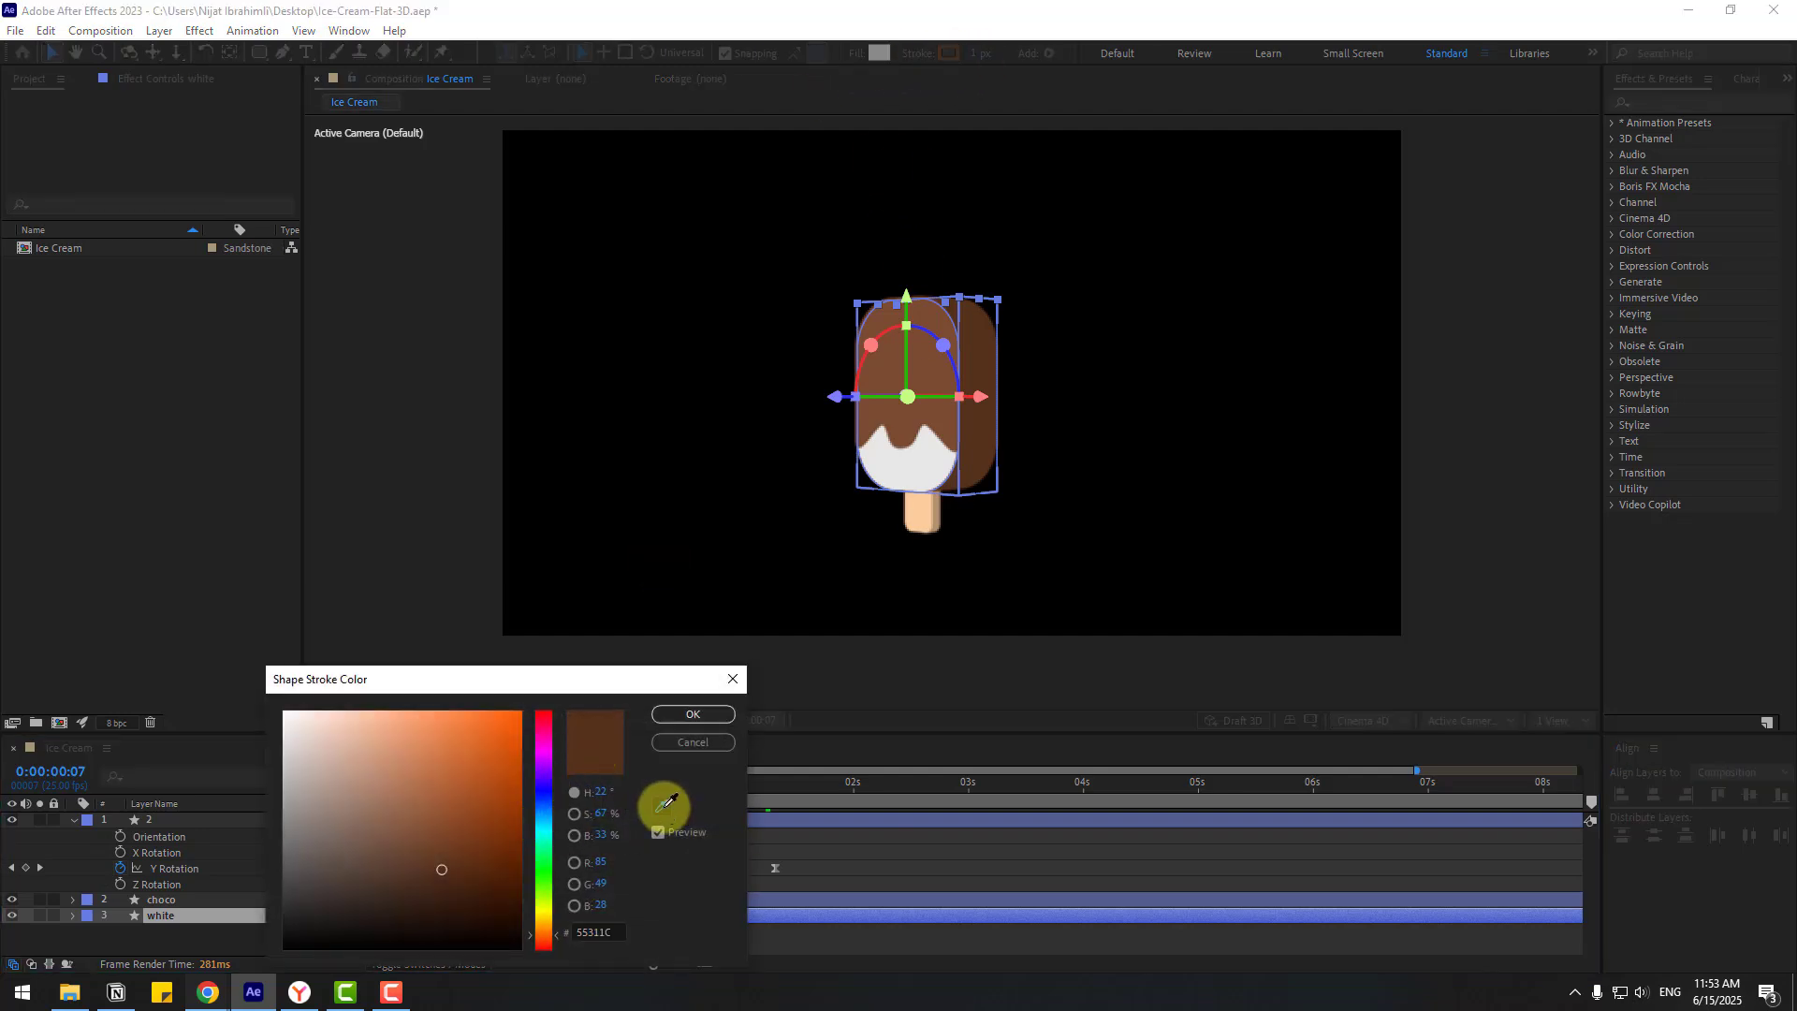
pyautogui.click(945, 458)
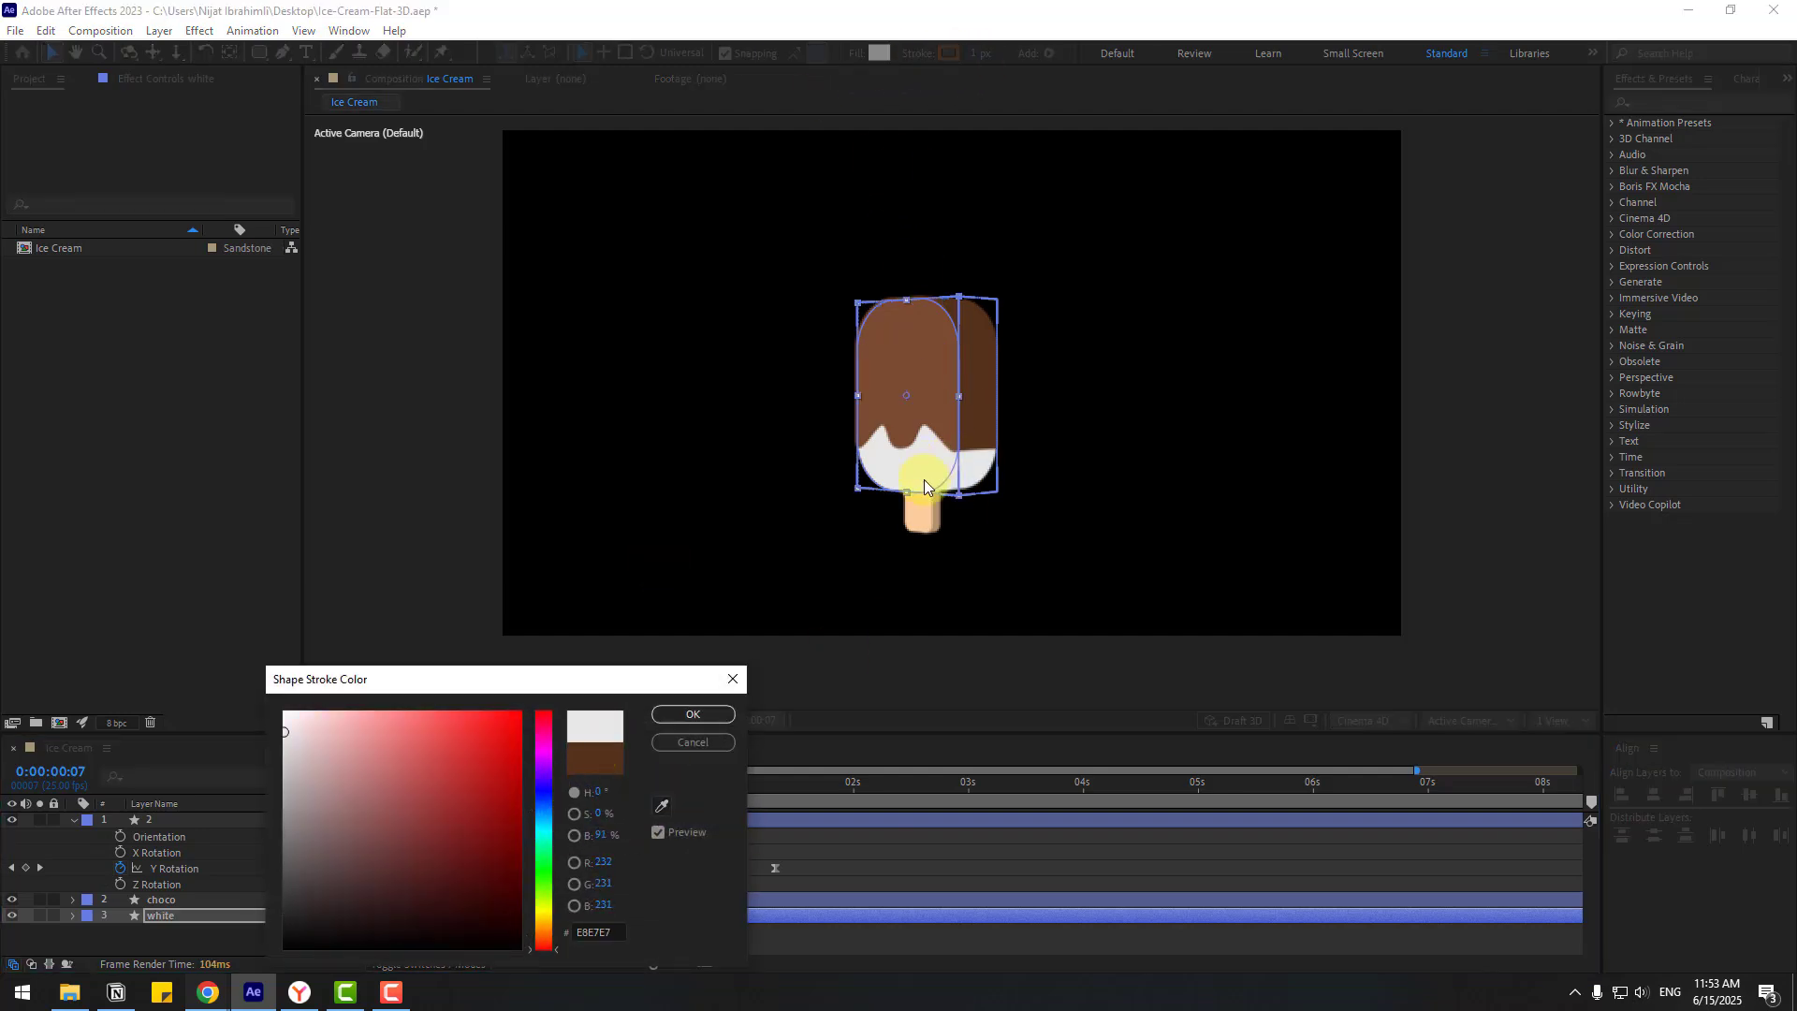
pyautogui.click(659, 721)
pyautogui.click(733, 824)
pyautogui.moveTo(655, 781)
pyautogui.mouseDown()
pyautogui.moveTo(605, 784)
pyautogui.moveTo(704, 786)
pyautogui.mouseUp()
# Step: Set the choco layer's Extrusion Depth to 135 under Geometry Options
pyautogui.click(202, 898)
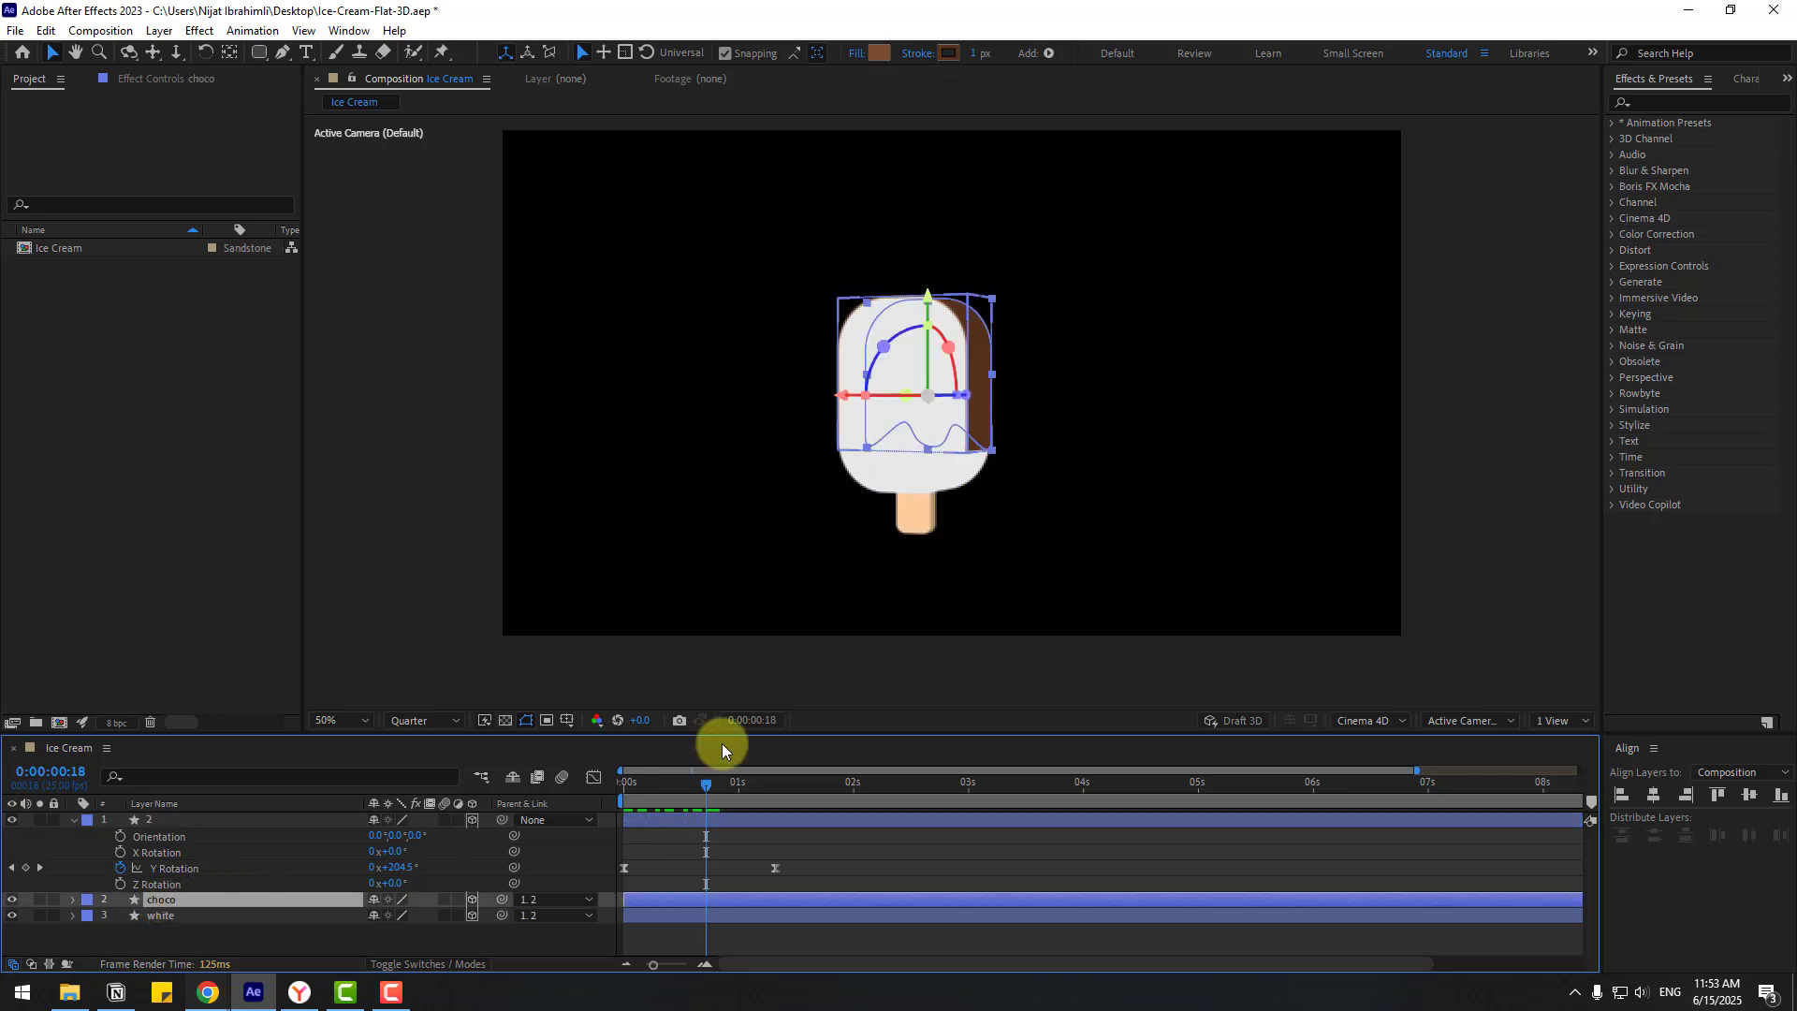
pyautogui.click(71, 900)
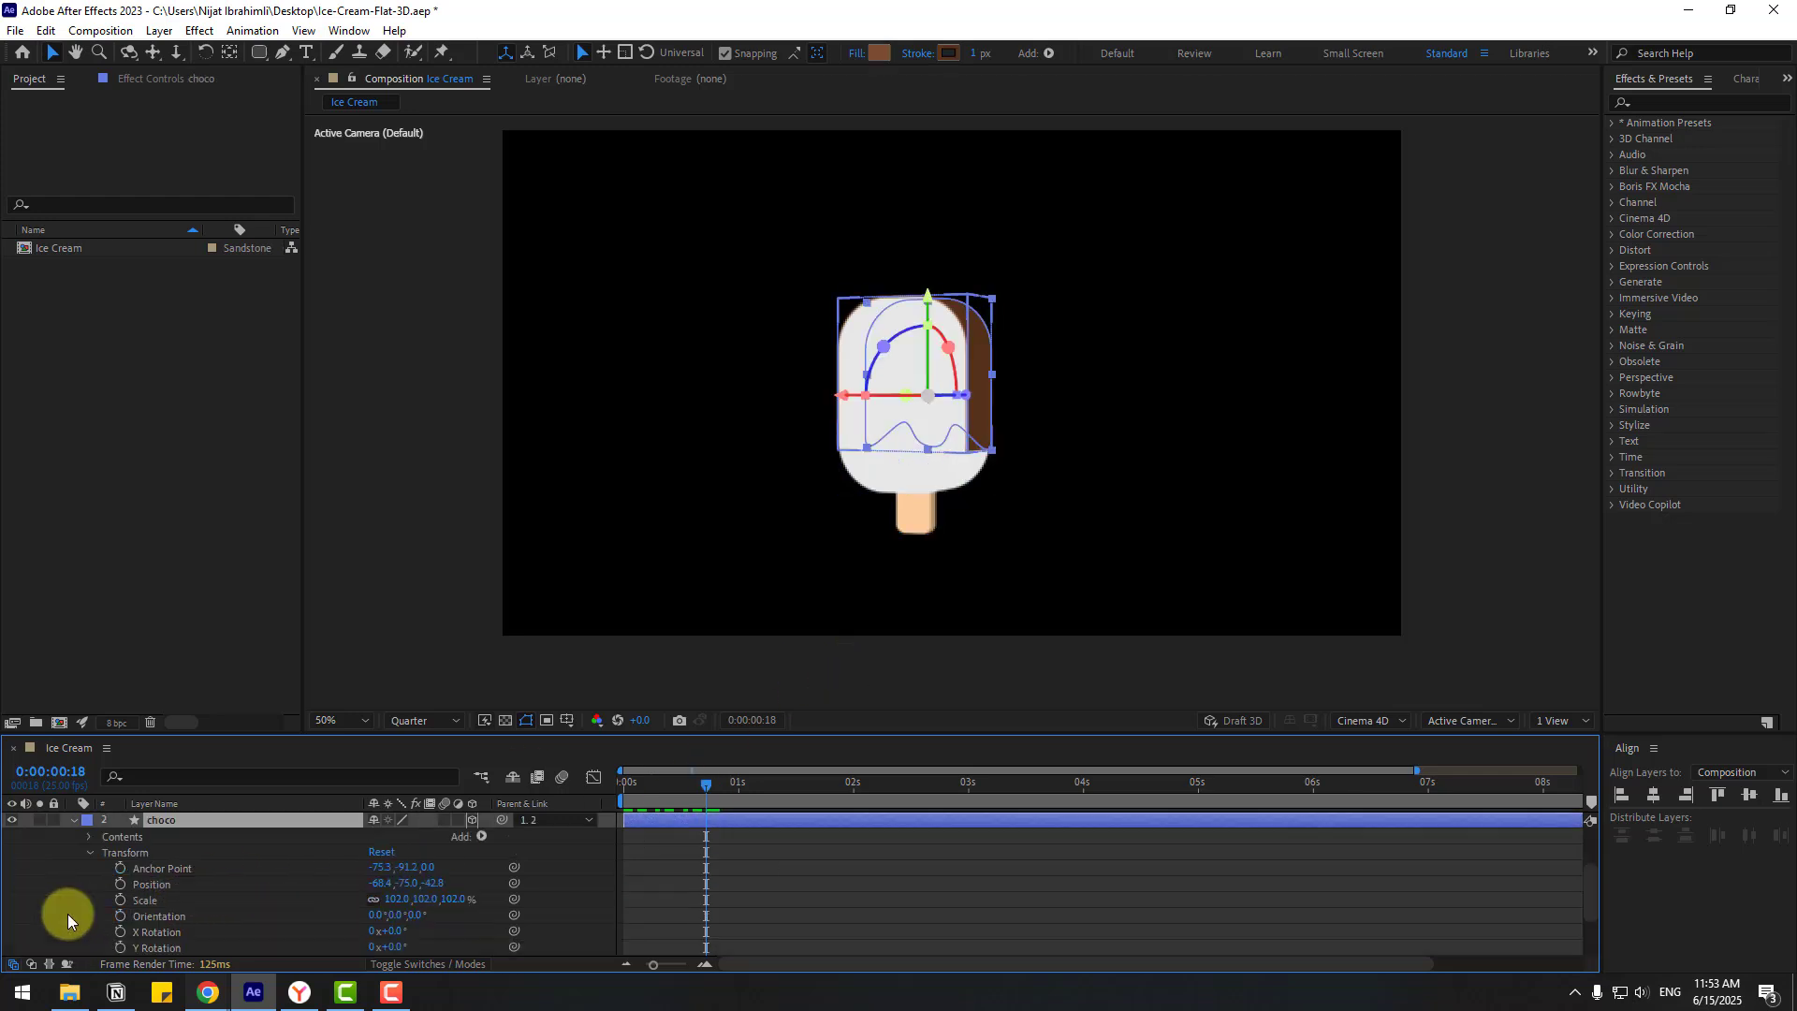
pyautogui.click(89, 853)
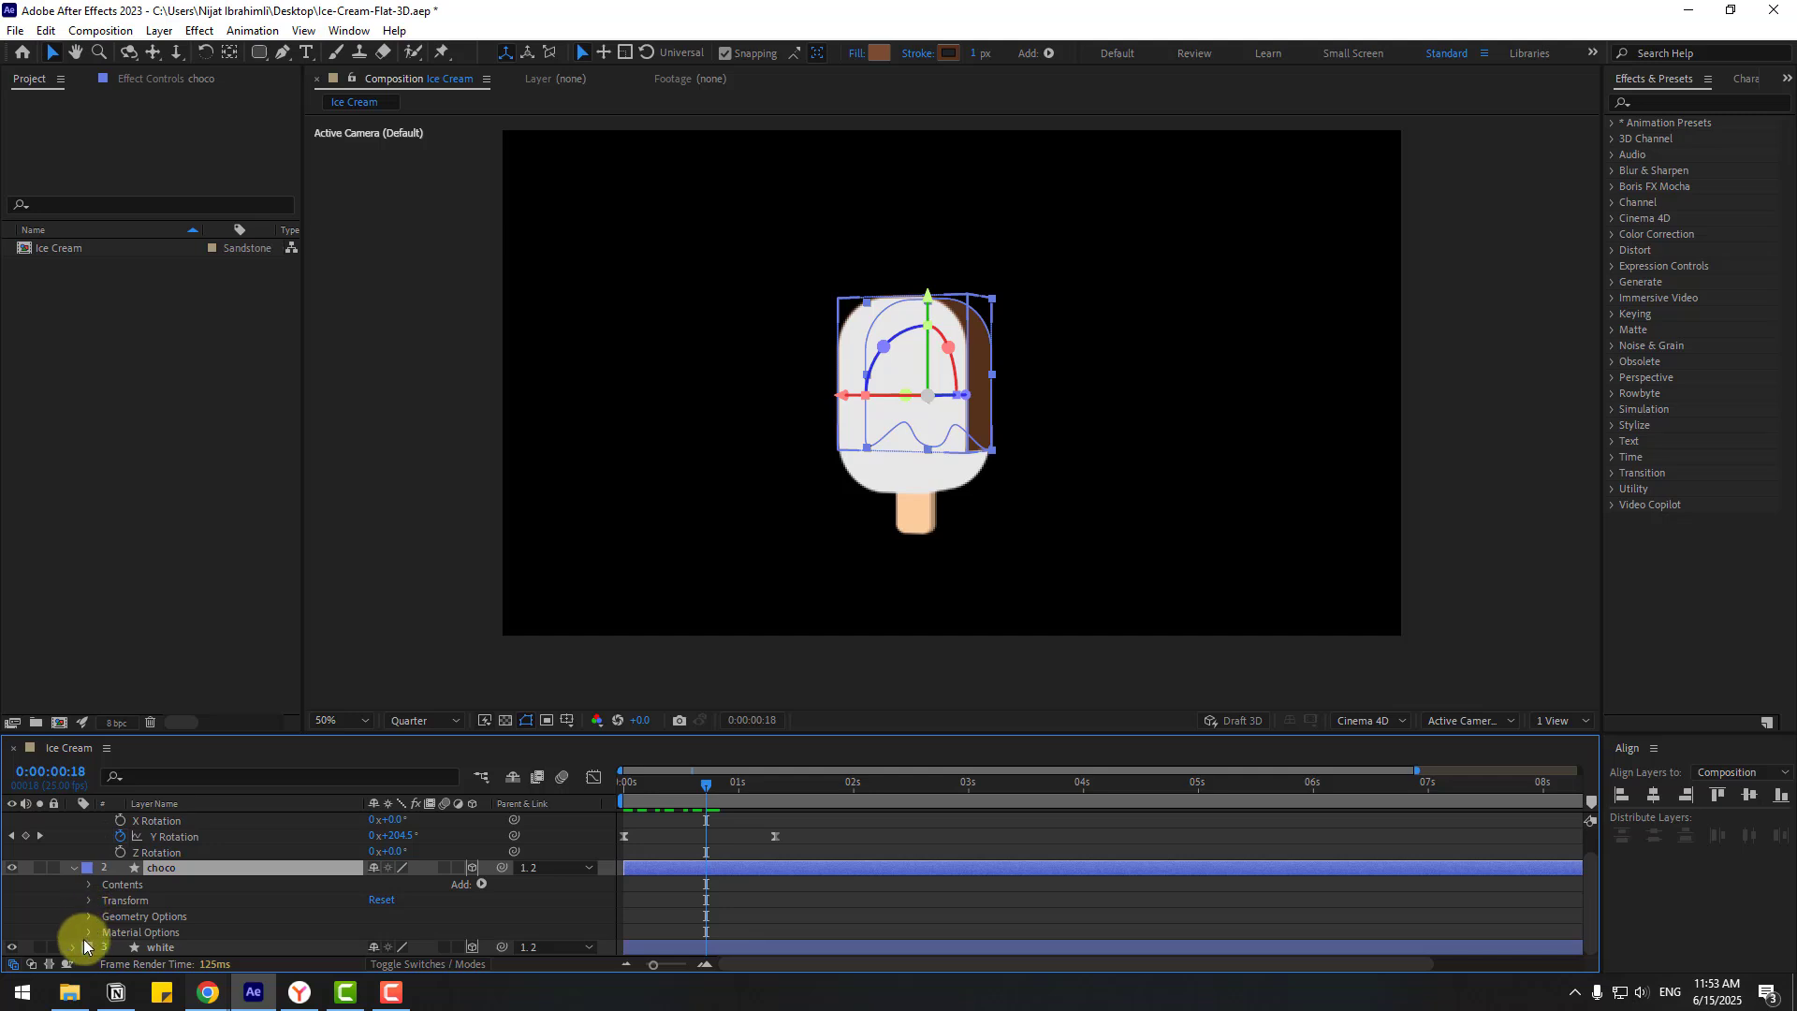
pyautogui.click(89, 916)
pyautogui.scroll(-2, 79, 916)
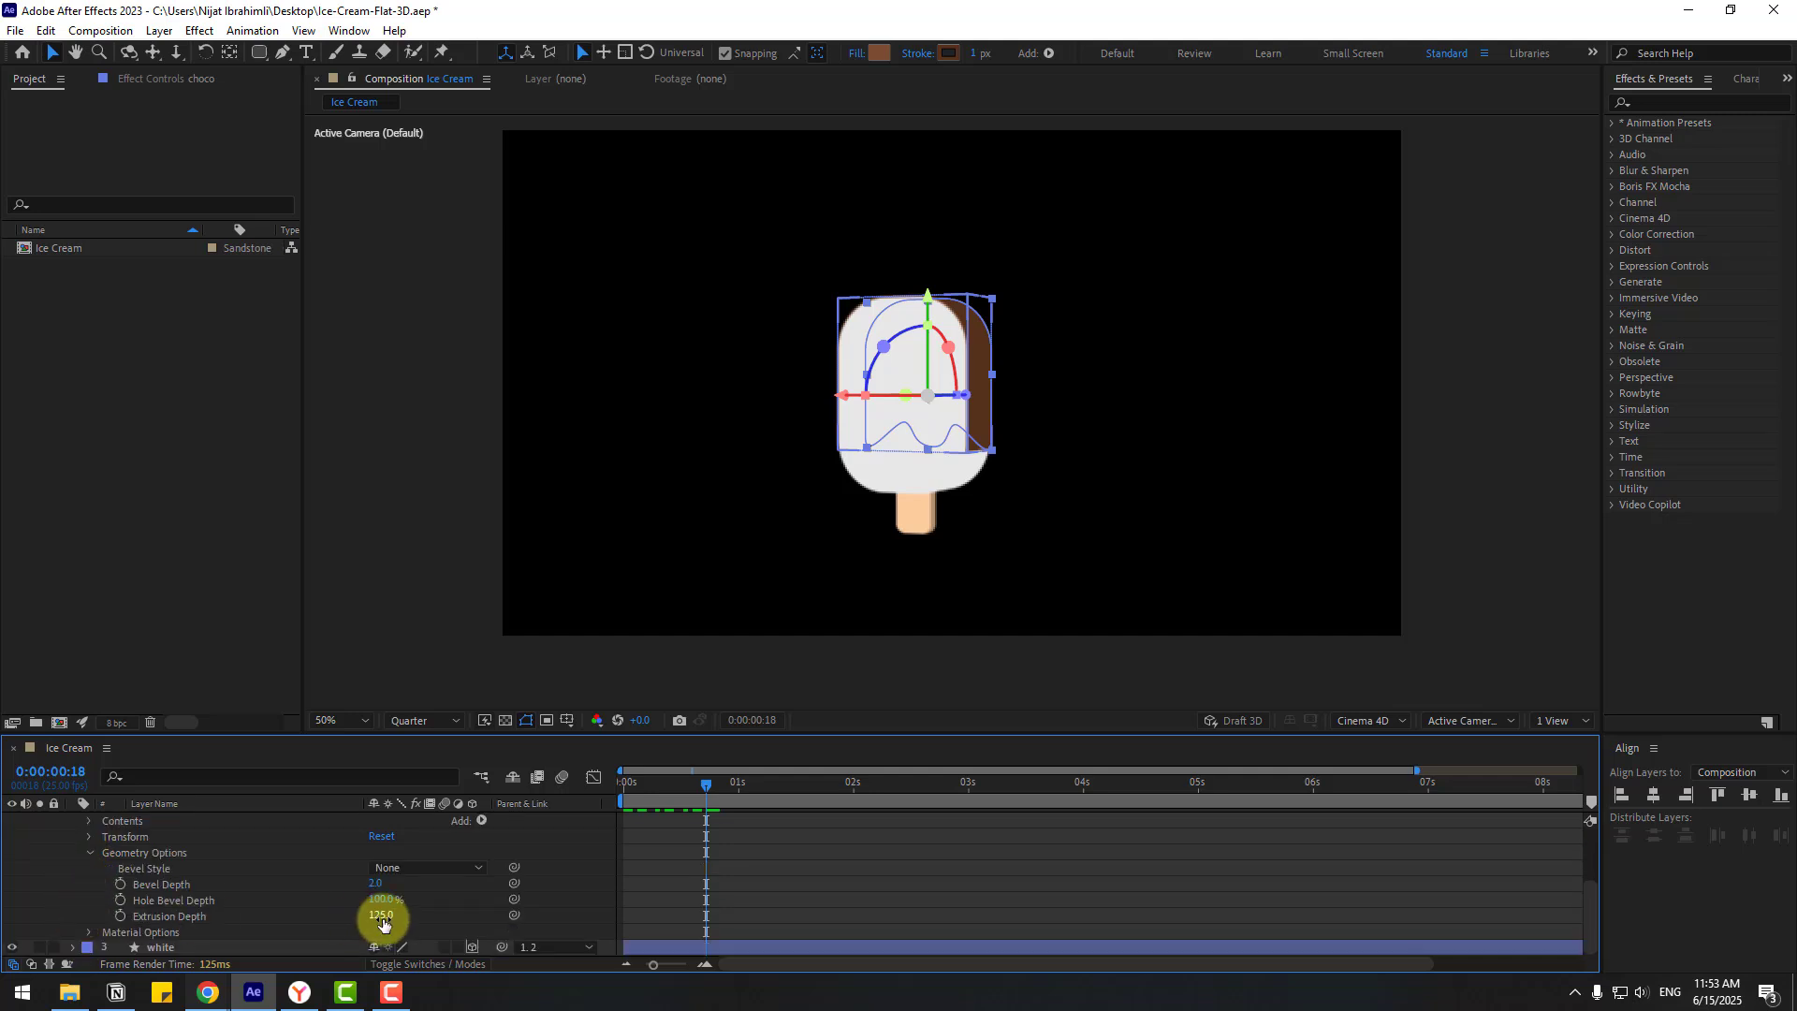
pyautogui.click(381, 915)
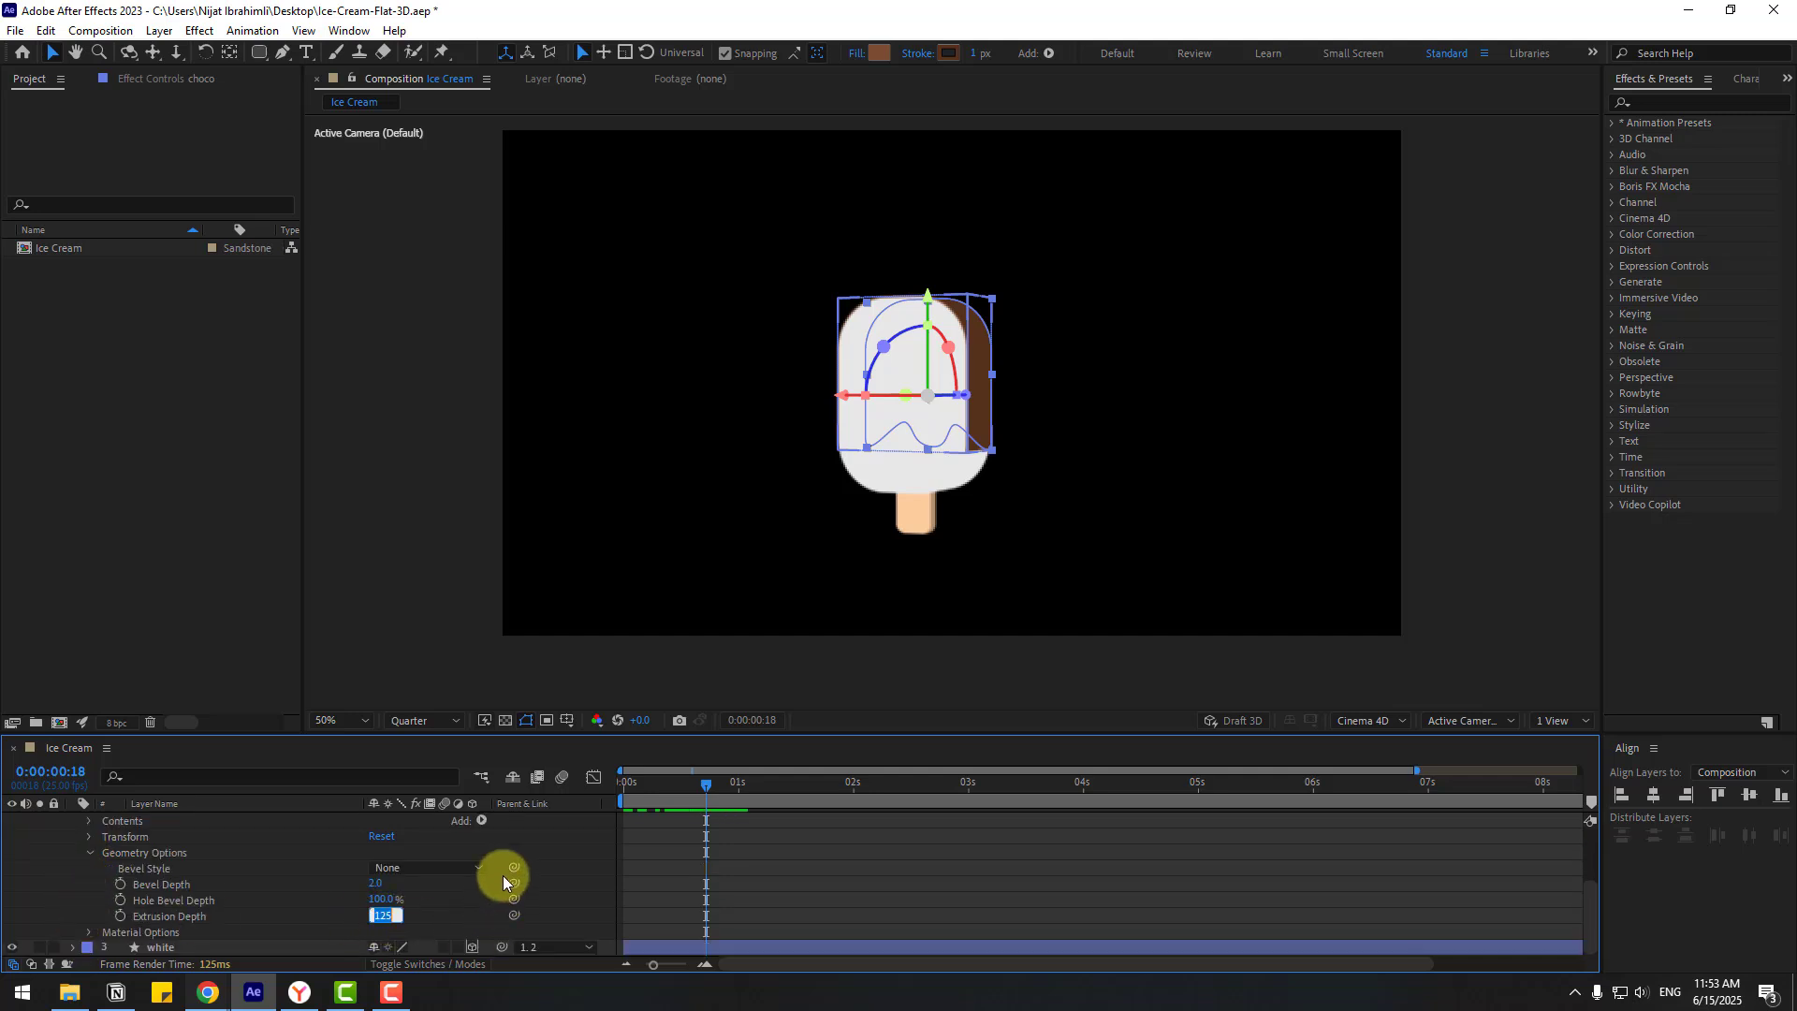
pyautogui.write('135')
pyautogui.press('Return')
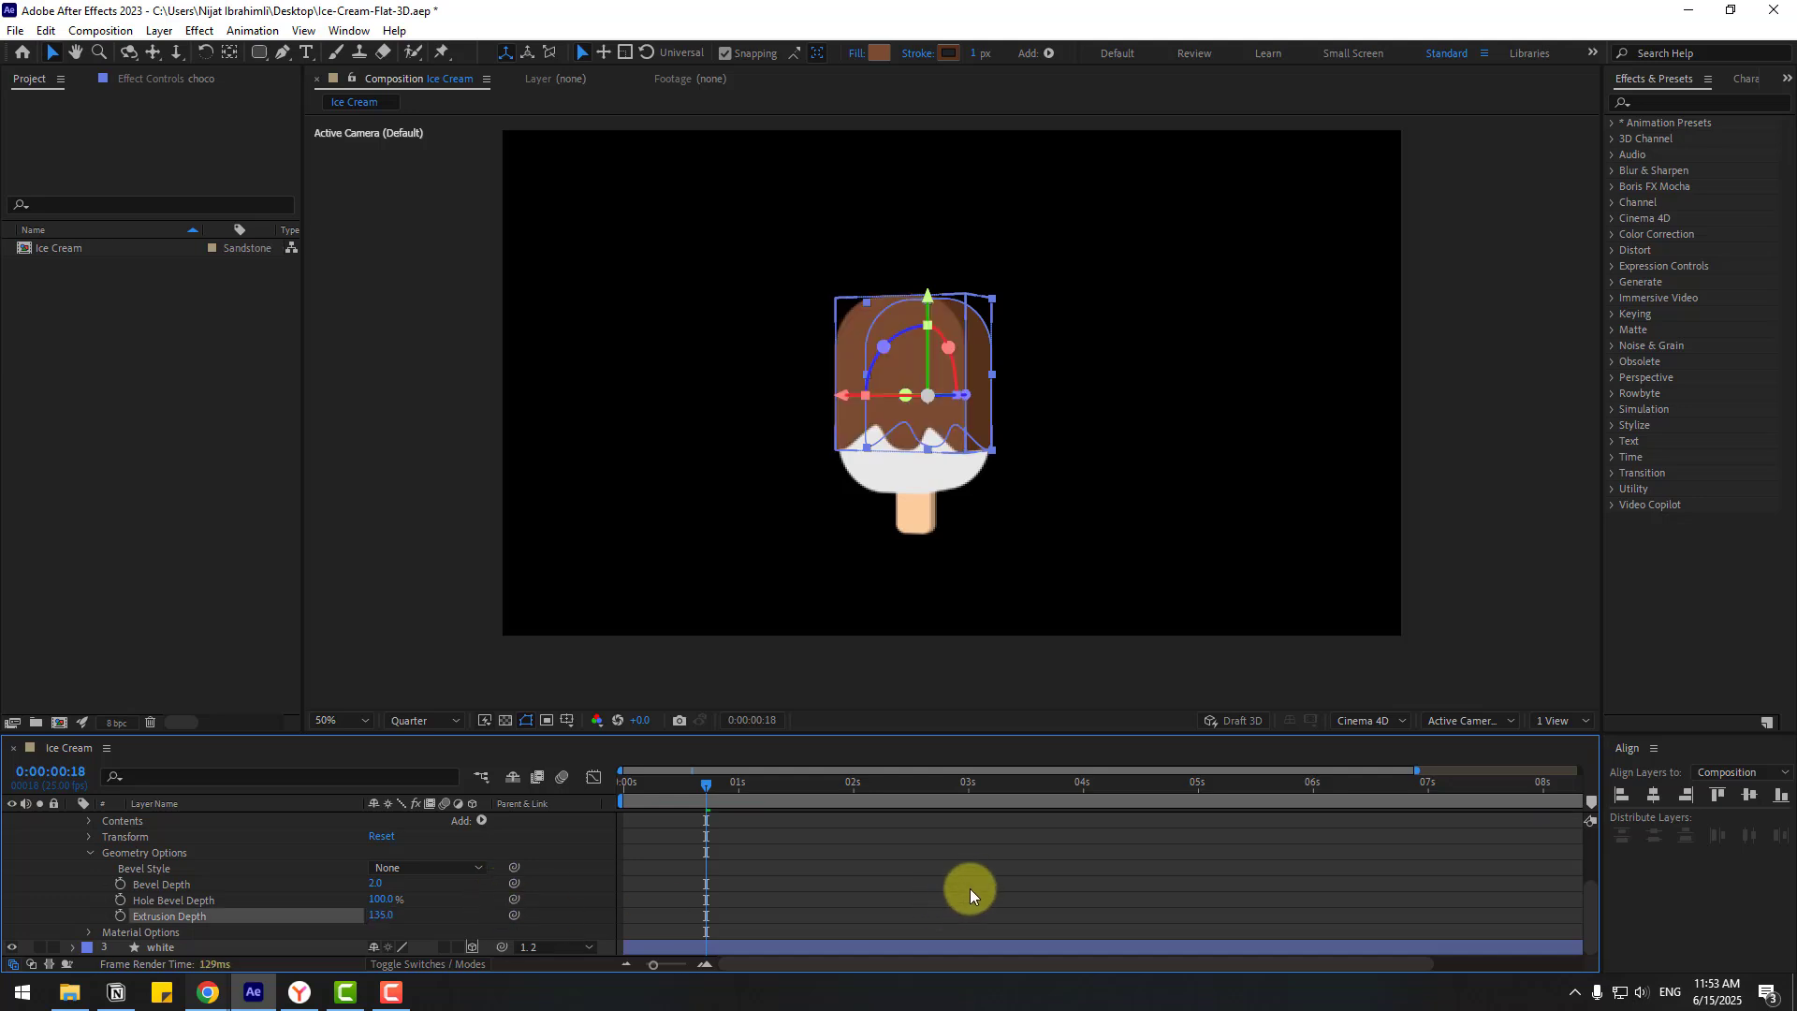
pyautogui.click(970, 889)
pyautogui.moveTo(683, 788); pyautogui.dragTo(629, 782)
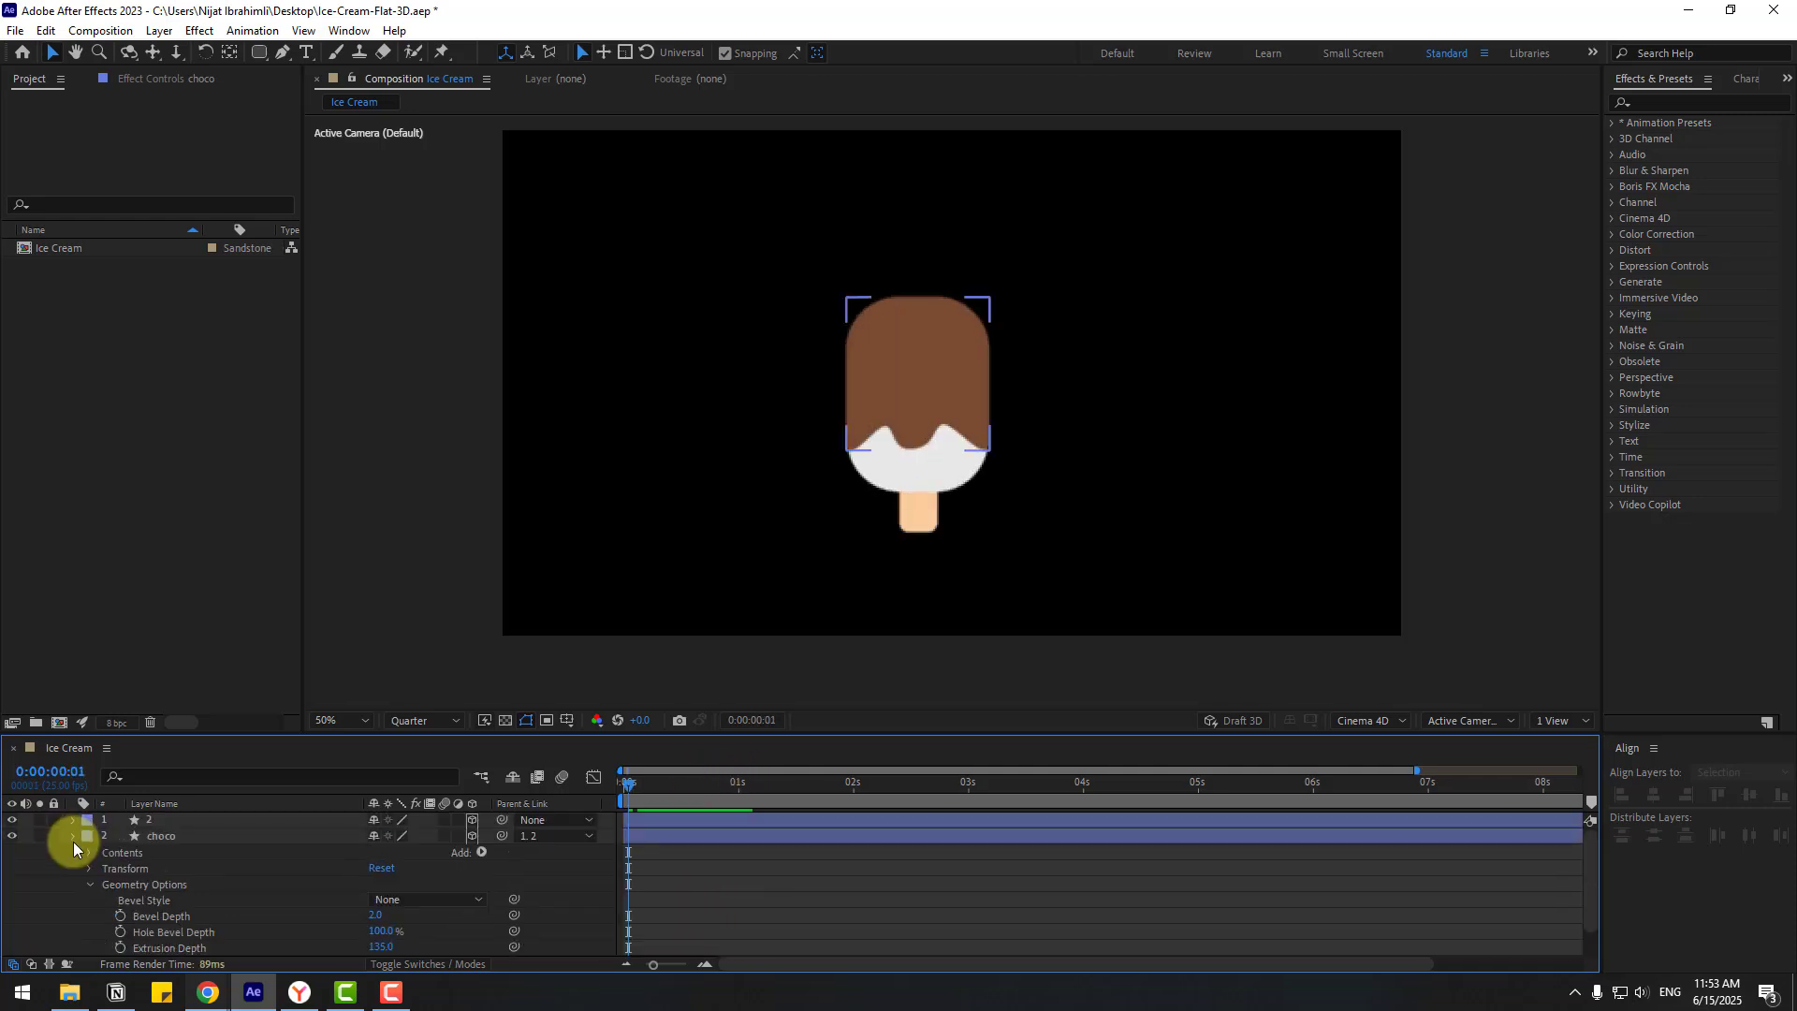
# Step: Create a new black solid named BG and move it below the popsicle layers
pyautogui.click(73, 841)
pyautogui.rightClick(137, 908)
pyautogui.moveTo(285, 687)
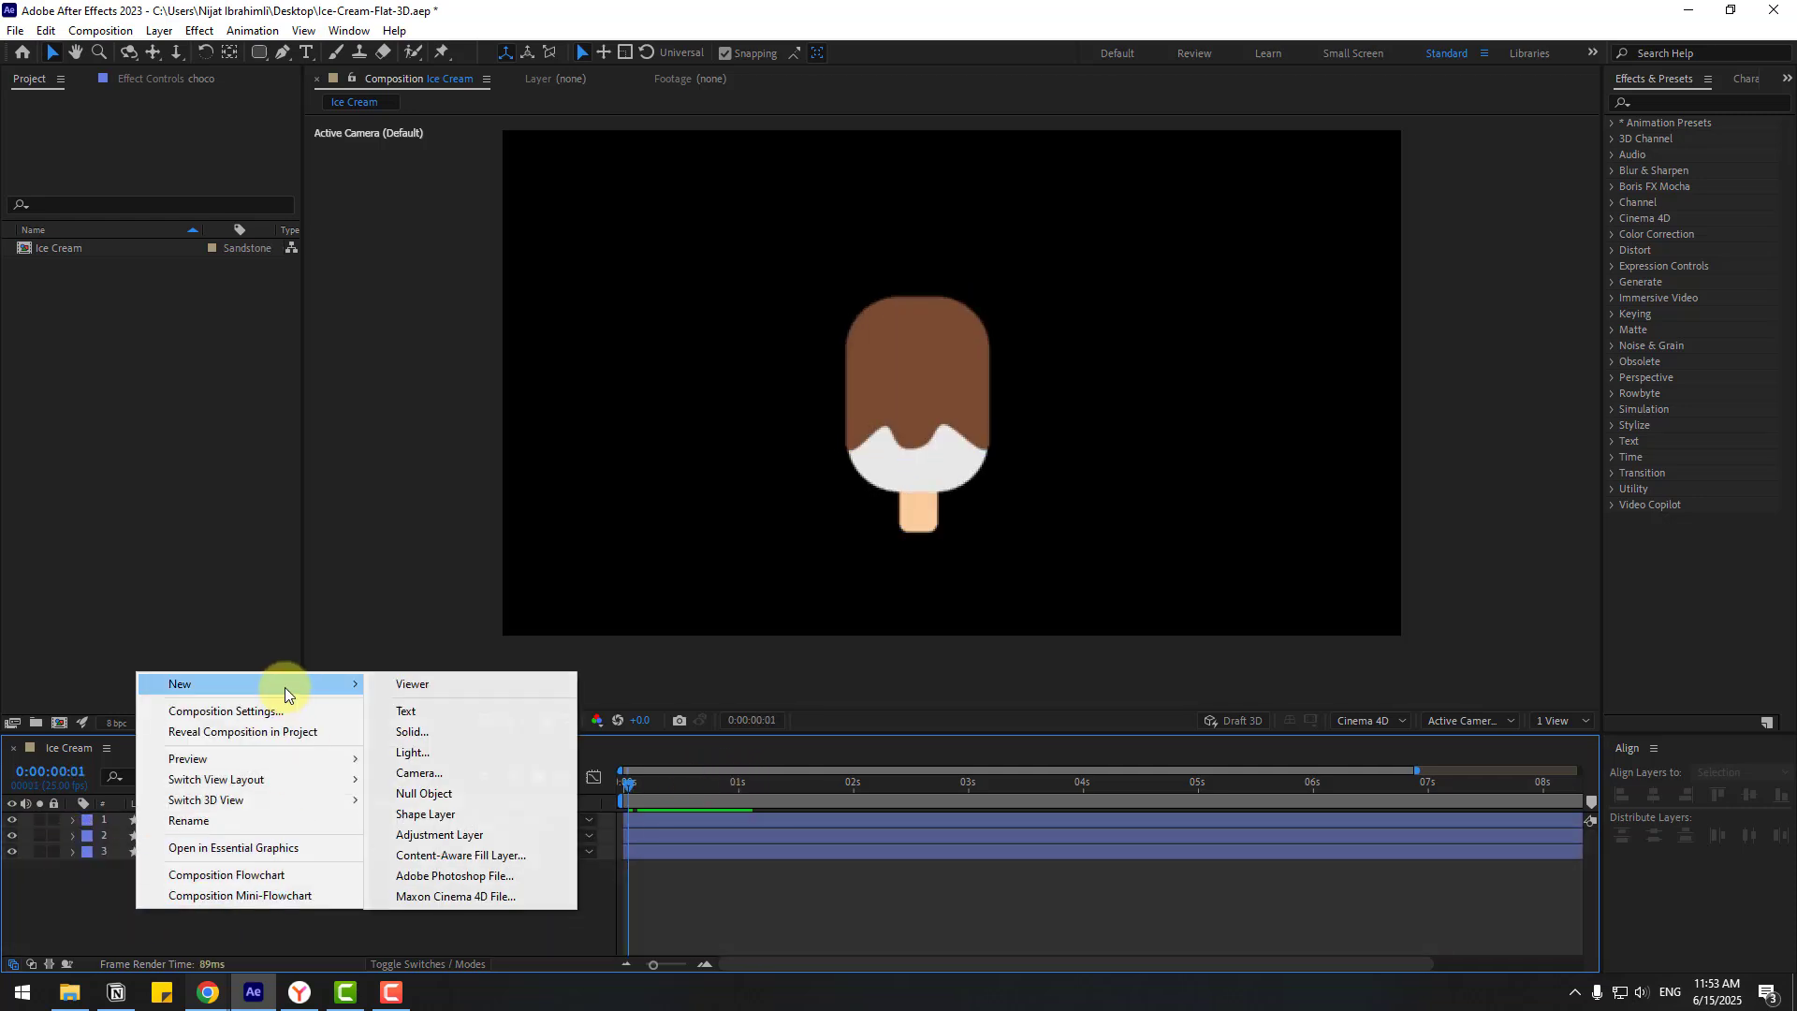
pyautogui.click(418, 734)
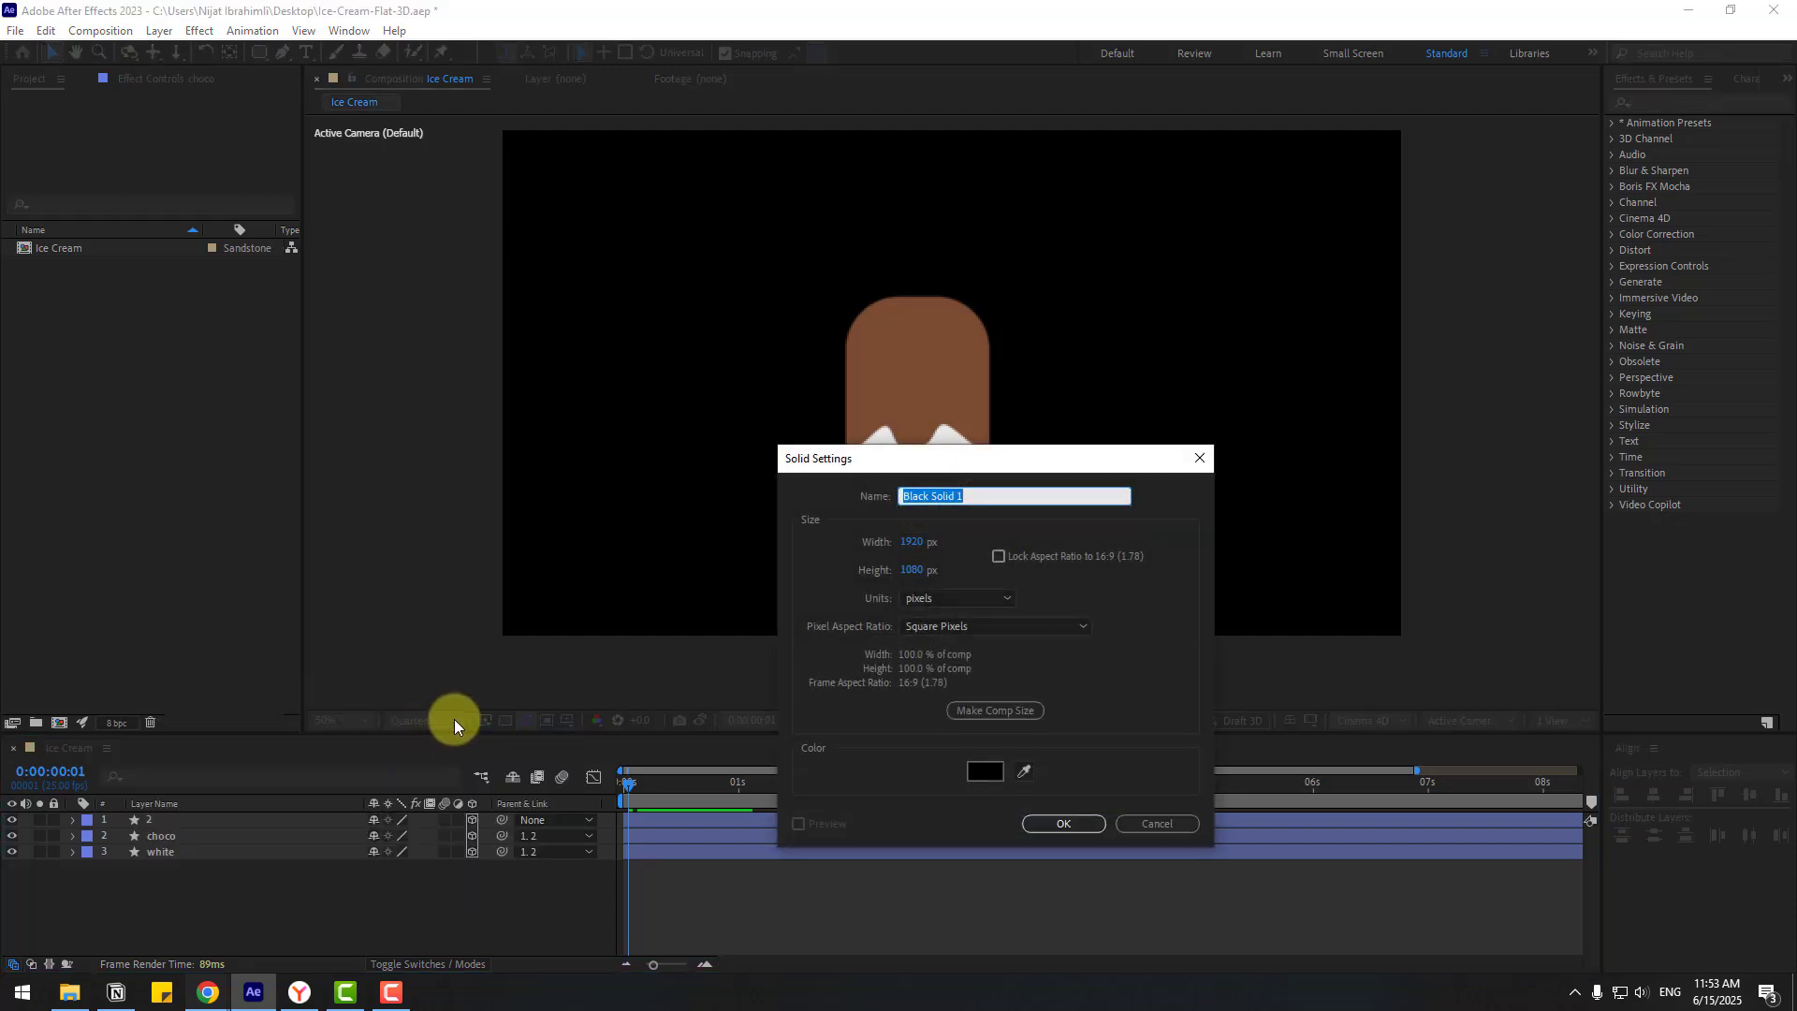
pyautogui.click(1053, 826)
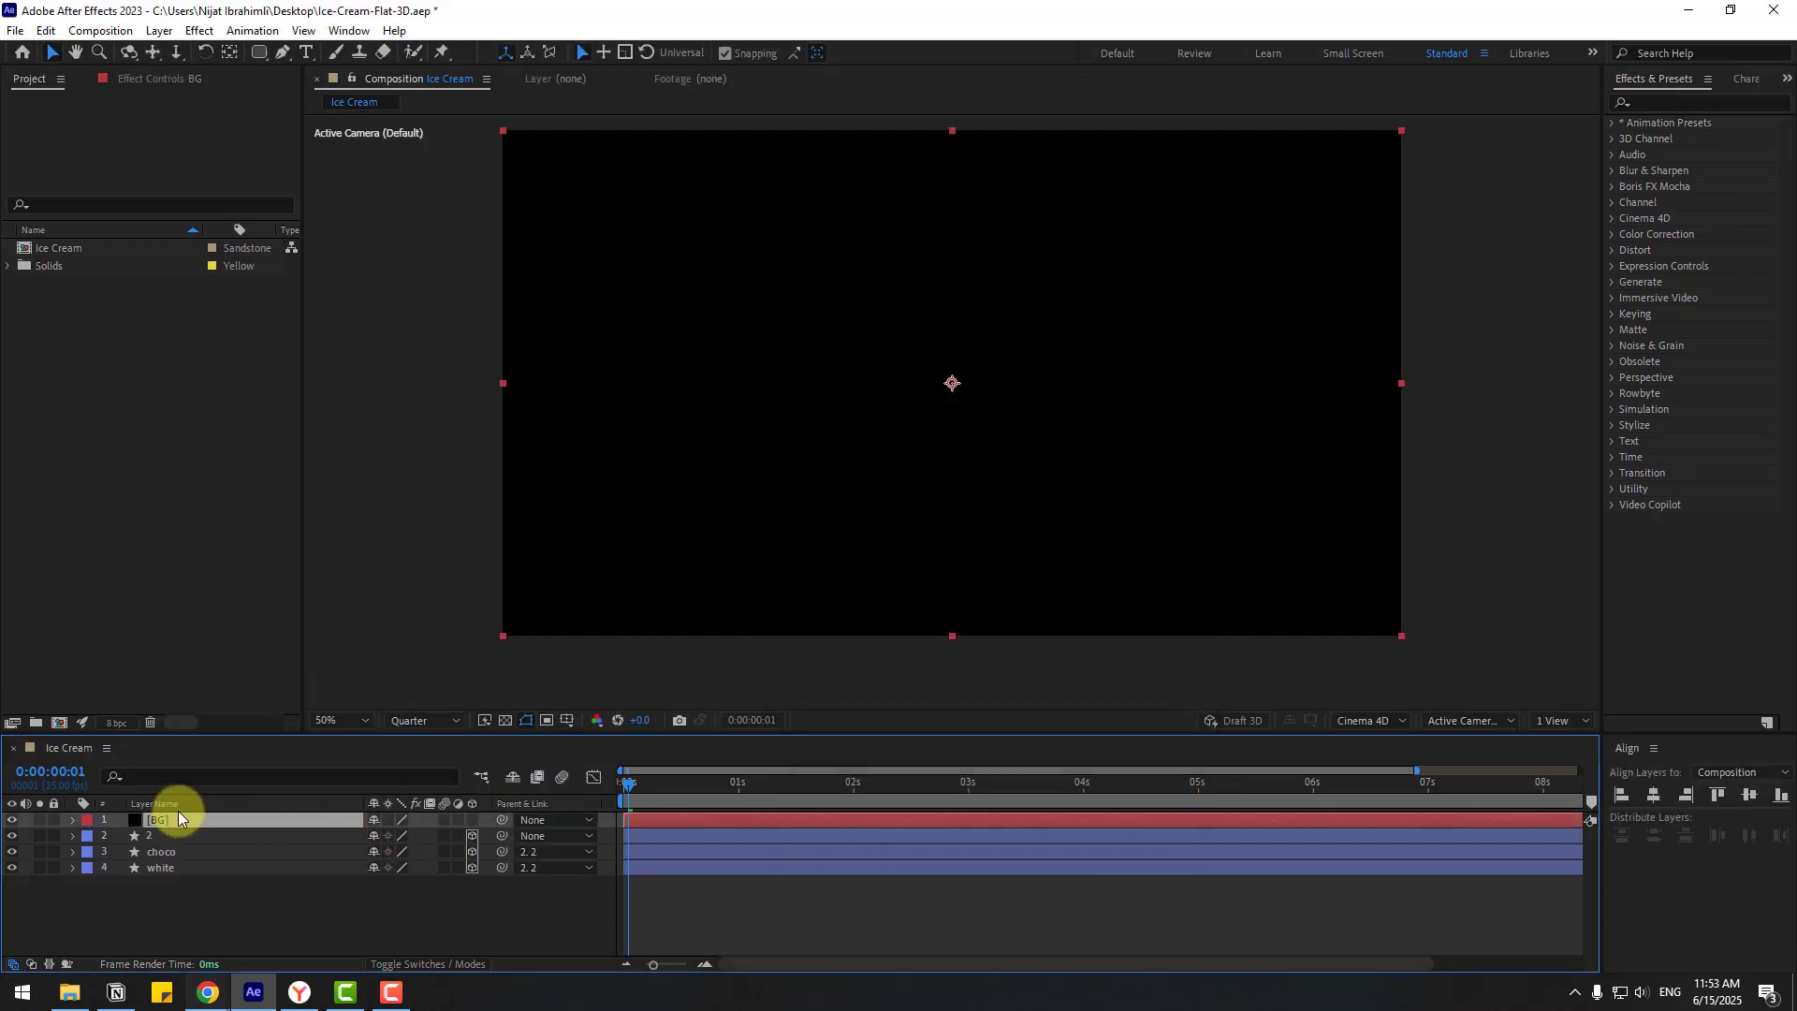
pyautogui.moveTo(178, 814); pyautogui.dragTo(206, 898)
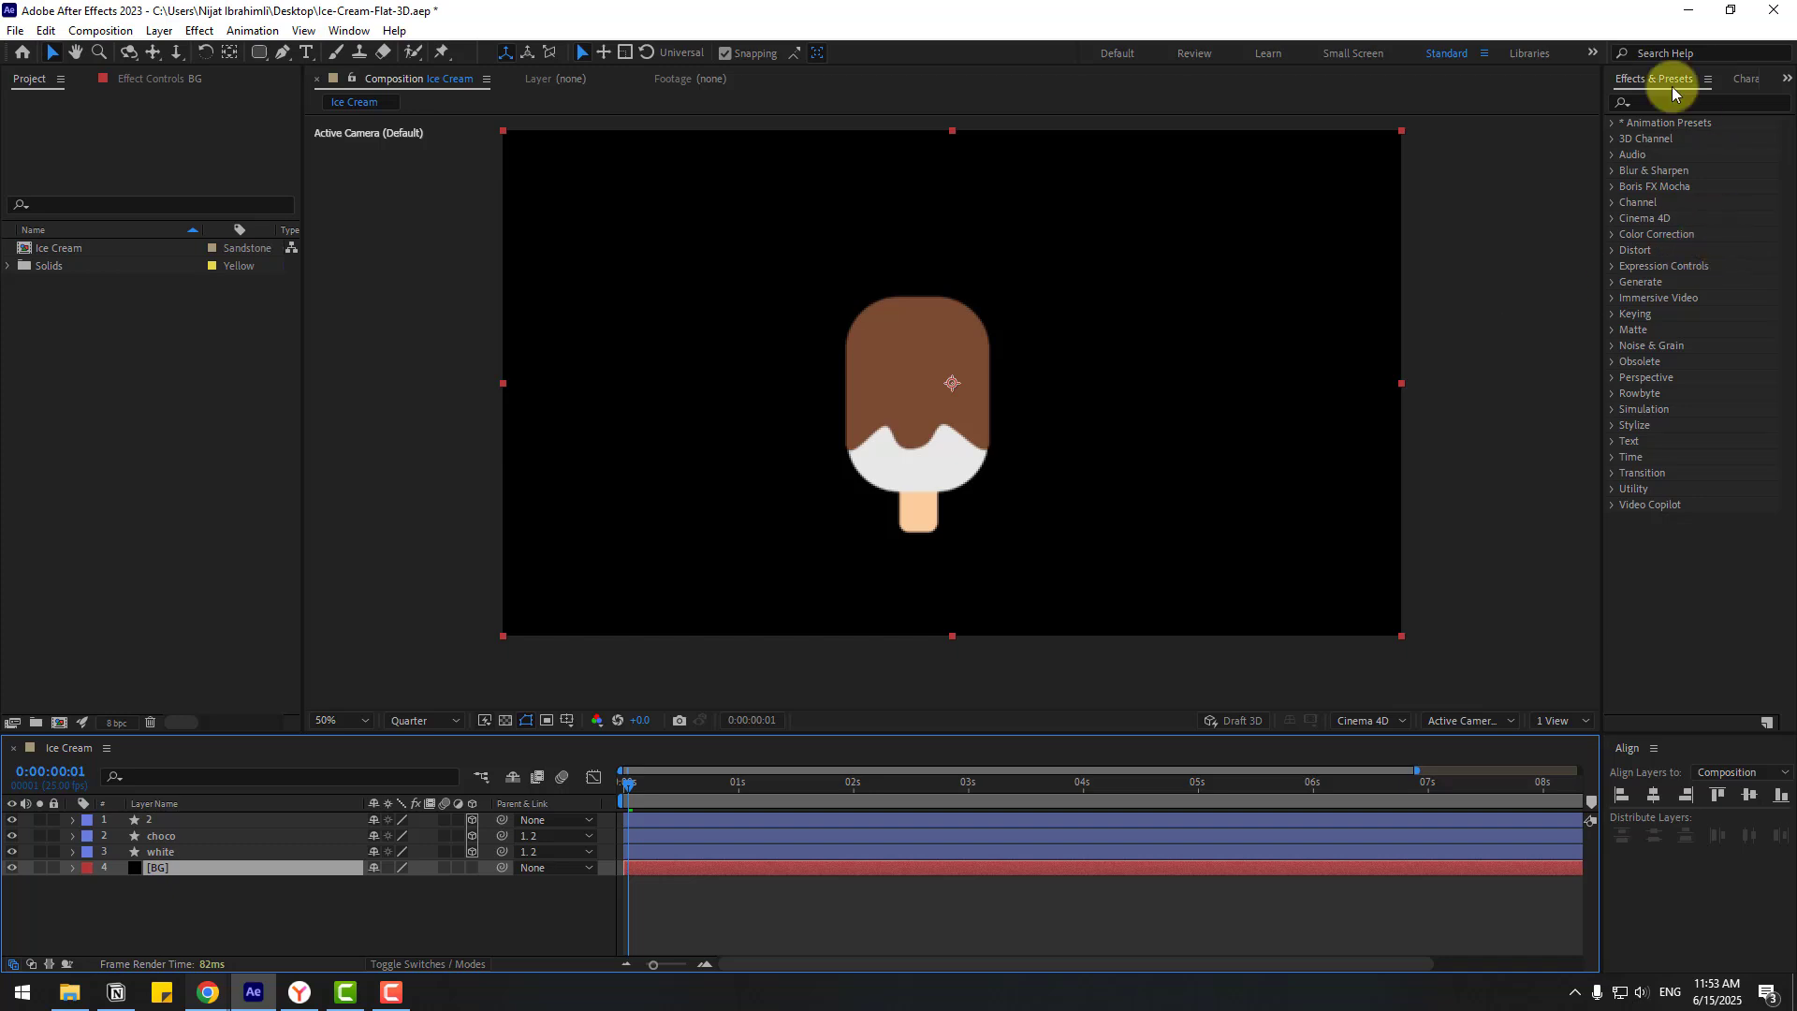
pyautogui.click(1705, 102)
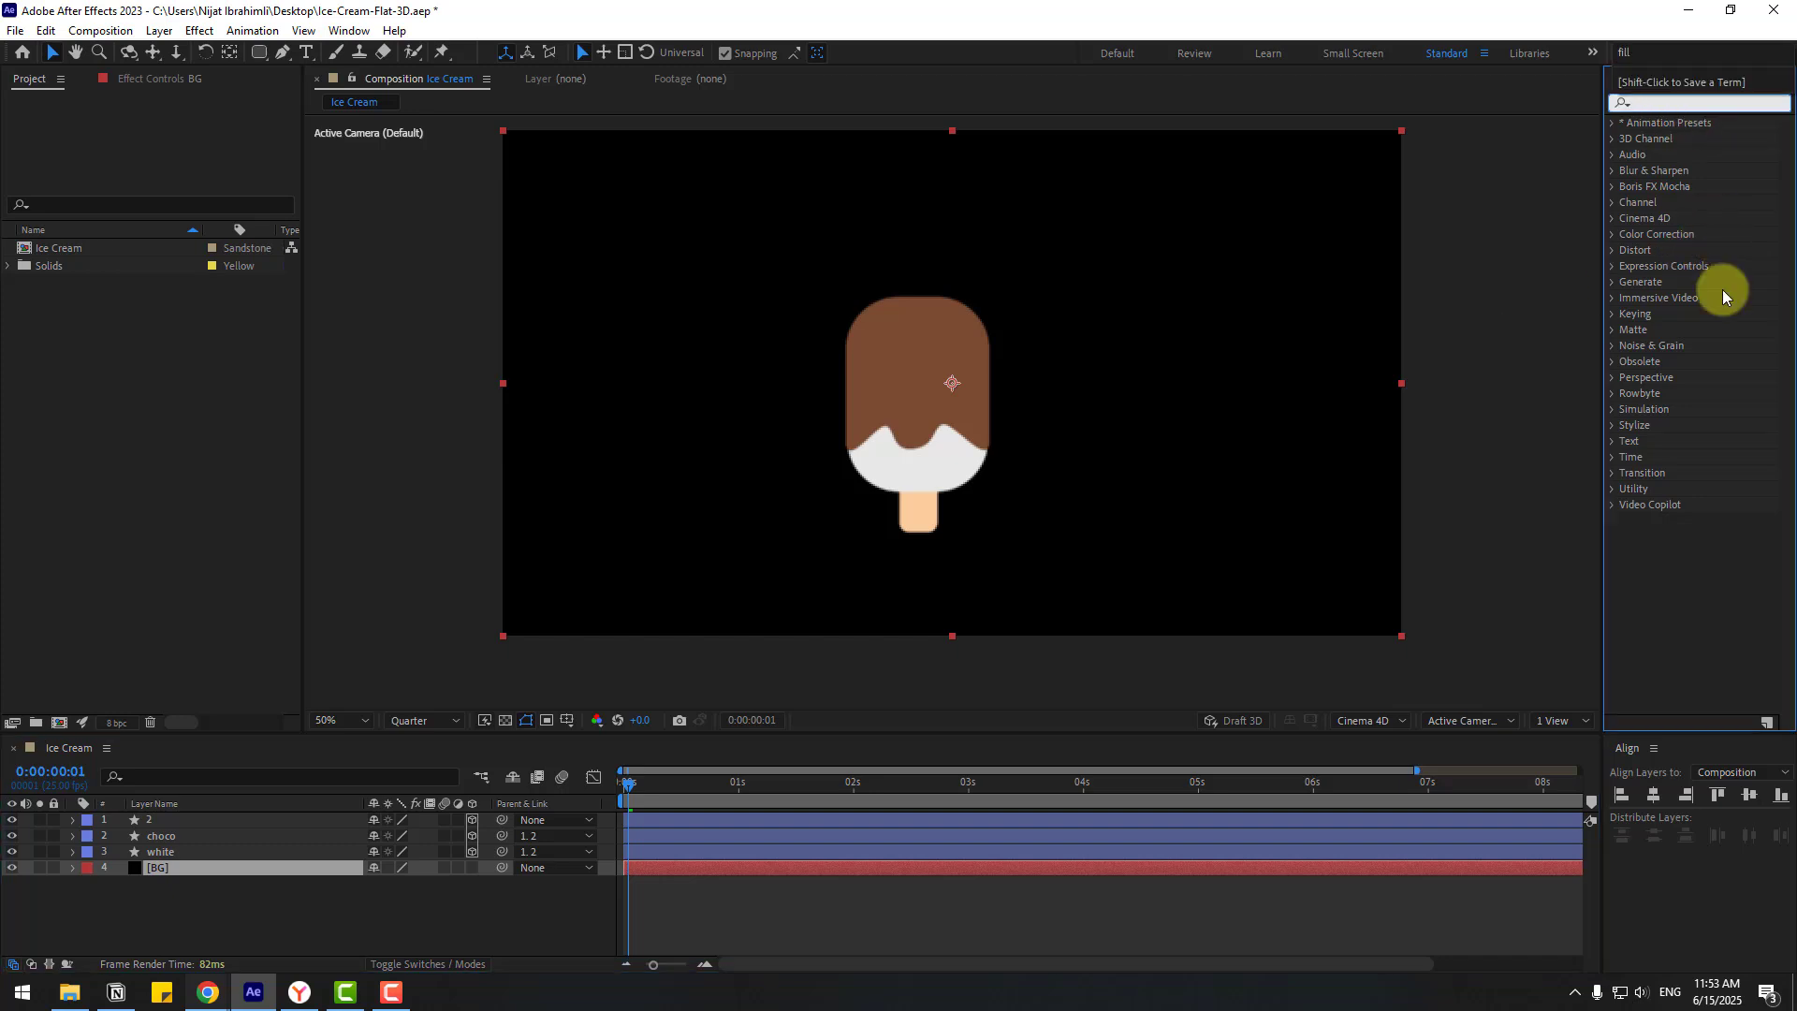
# Step: Apply Gradient Ramp to BG with a light blue start colour and pale blue end colour
pyautogui.write('gradi')
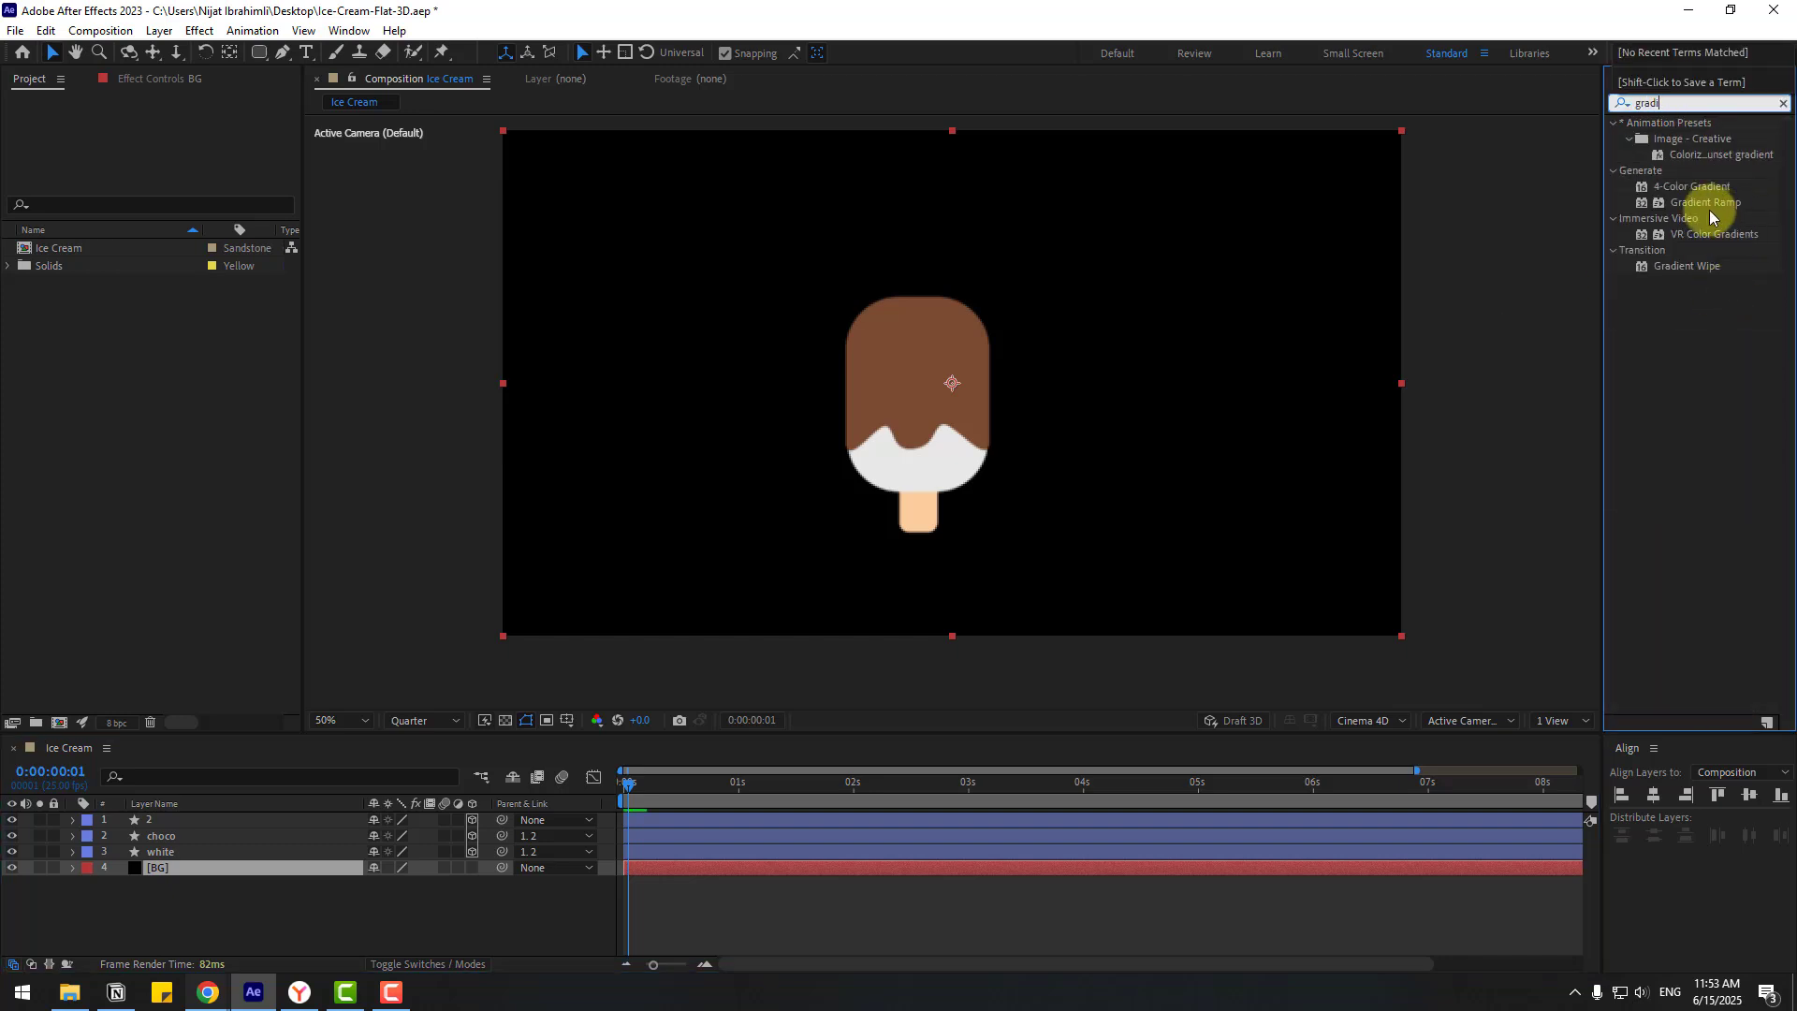
pyautogui.moveTo(1706, 204); pyautogui.dragTo(193, 874)
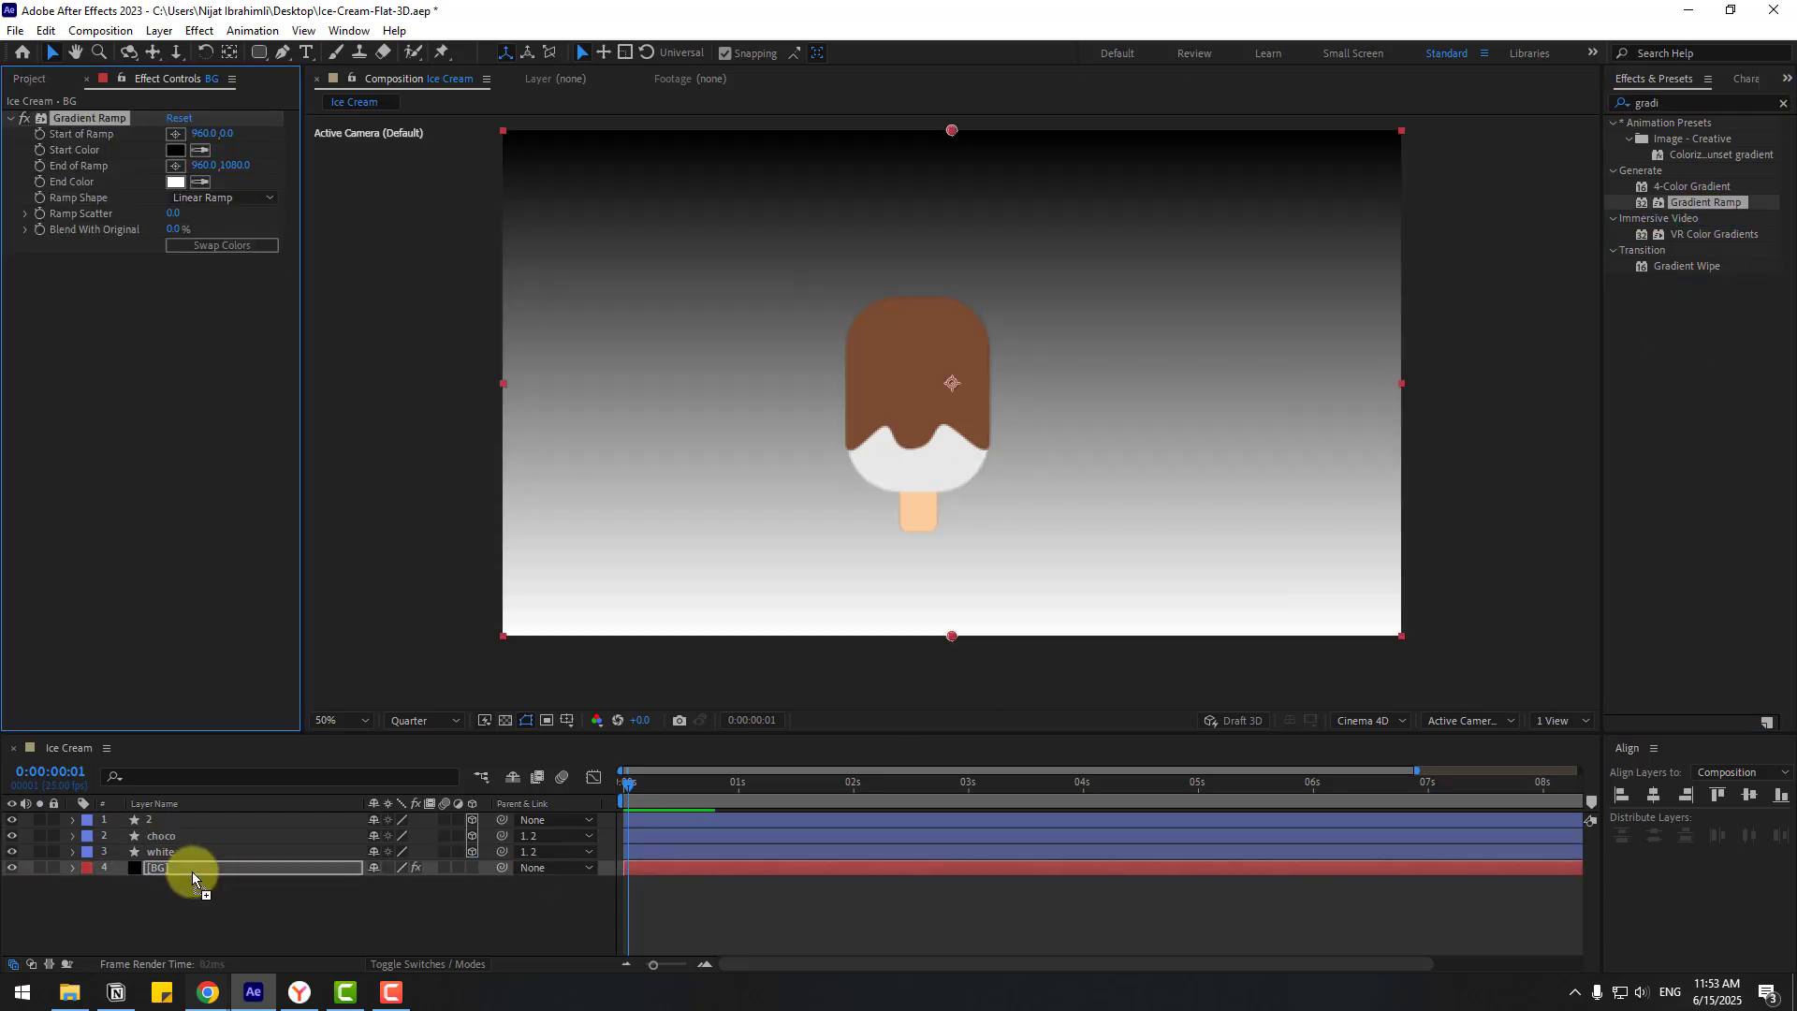
pyautogui.click(174, 151)
pyautogui.click(544, 813)
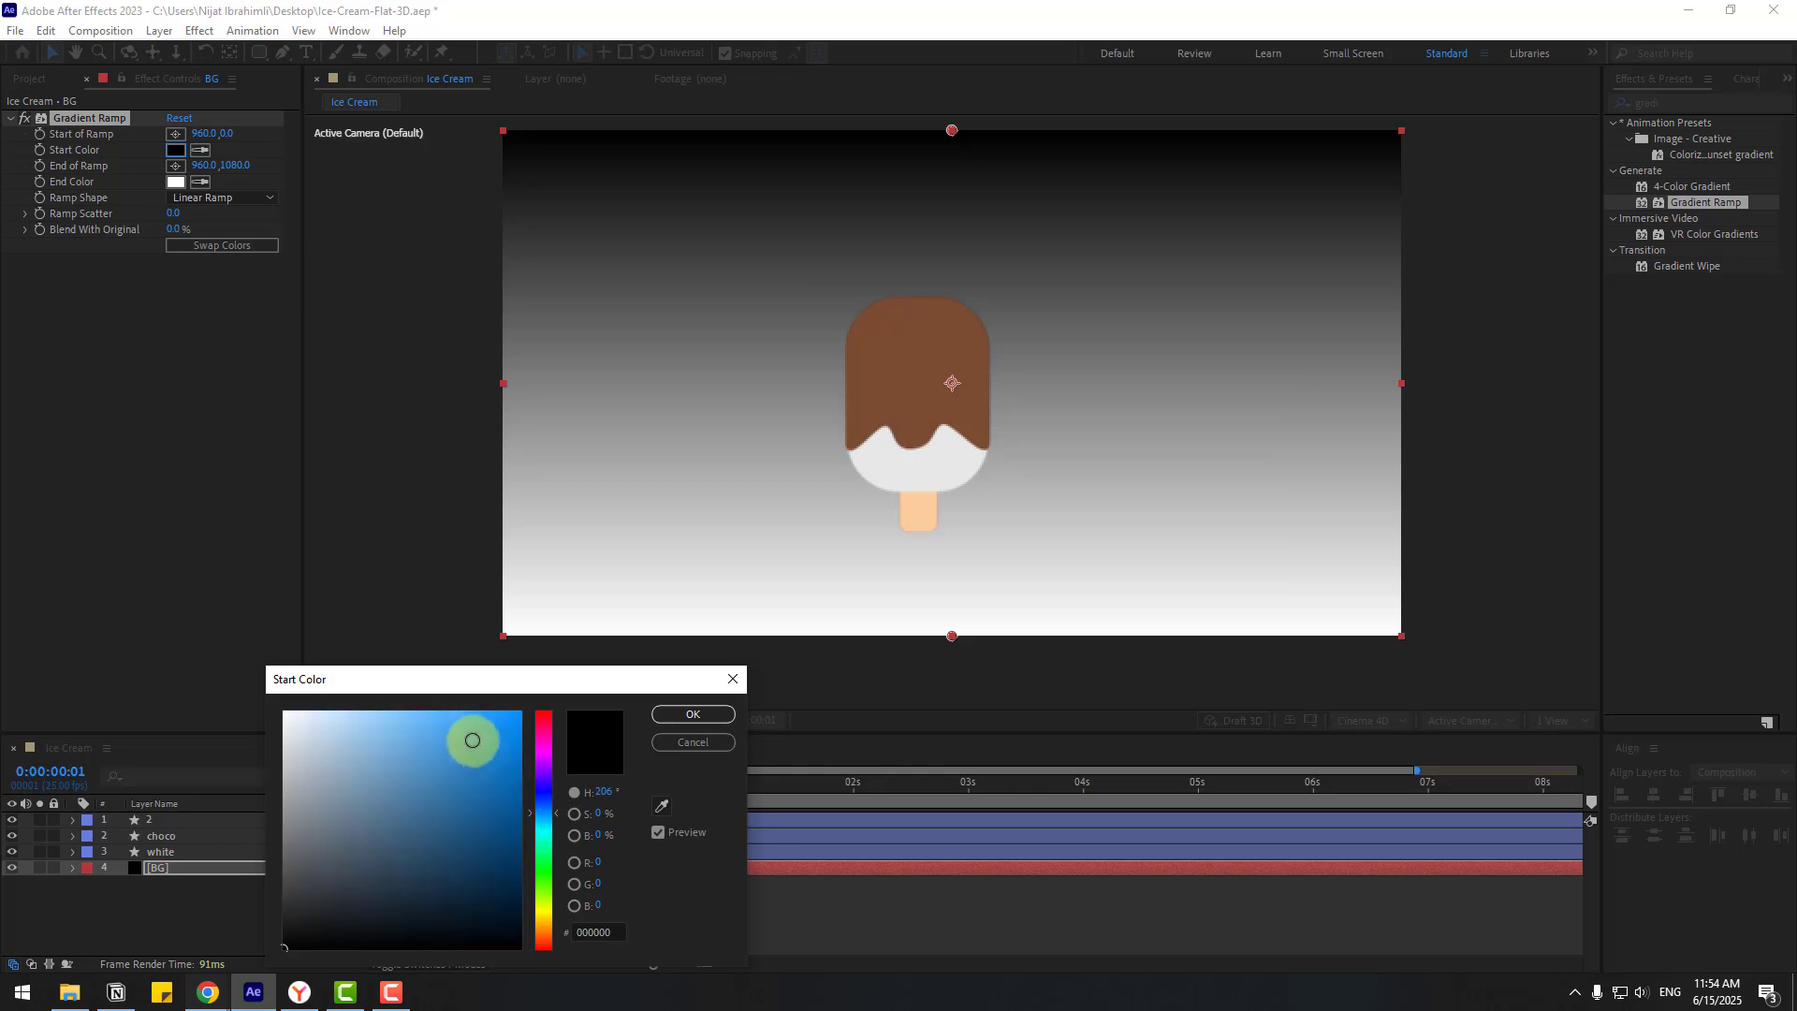
pyautogui.click(472, 740)
pyautogui.click(665, 716)
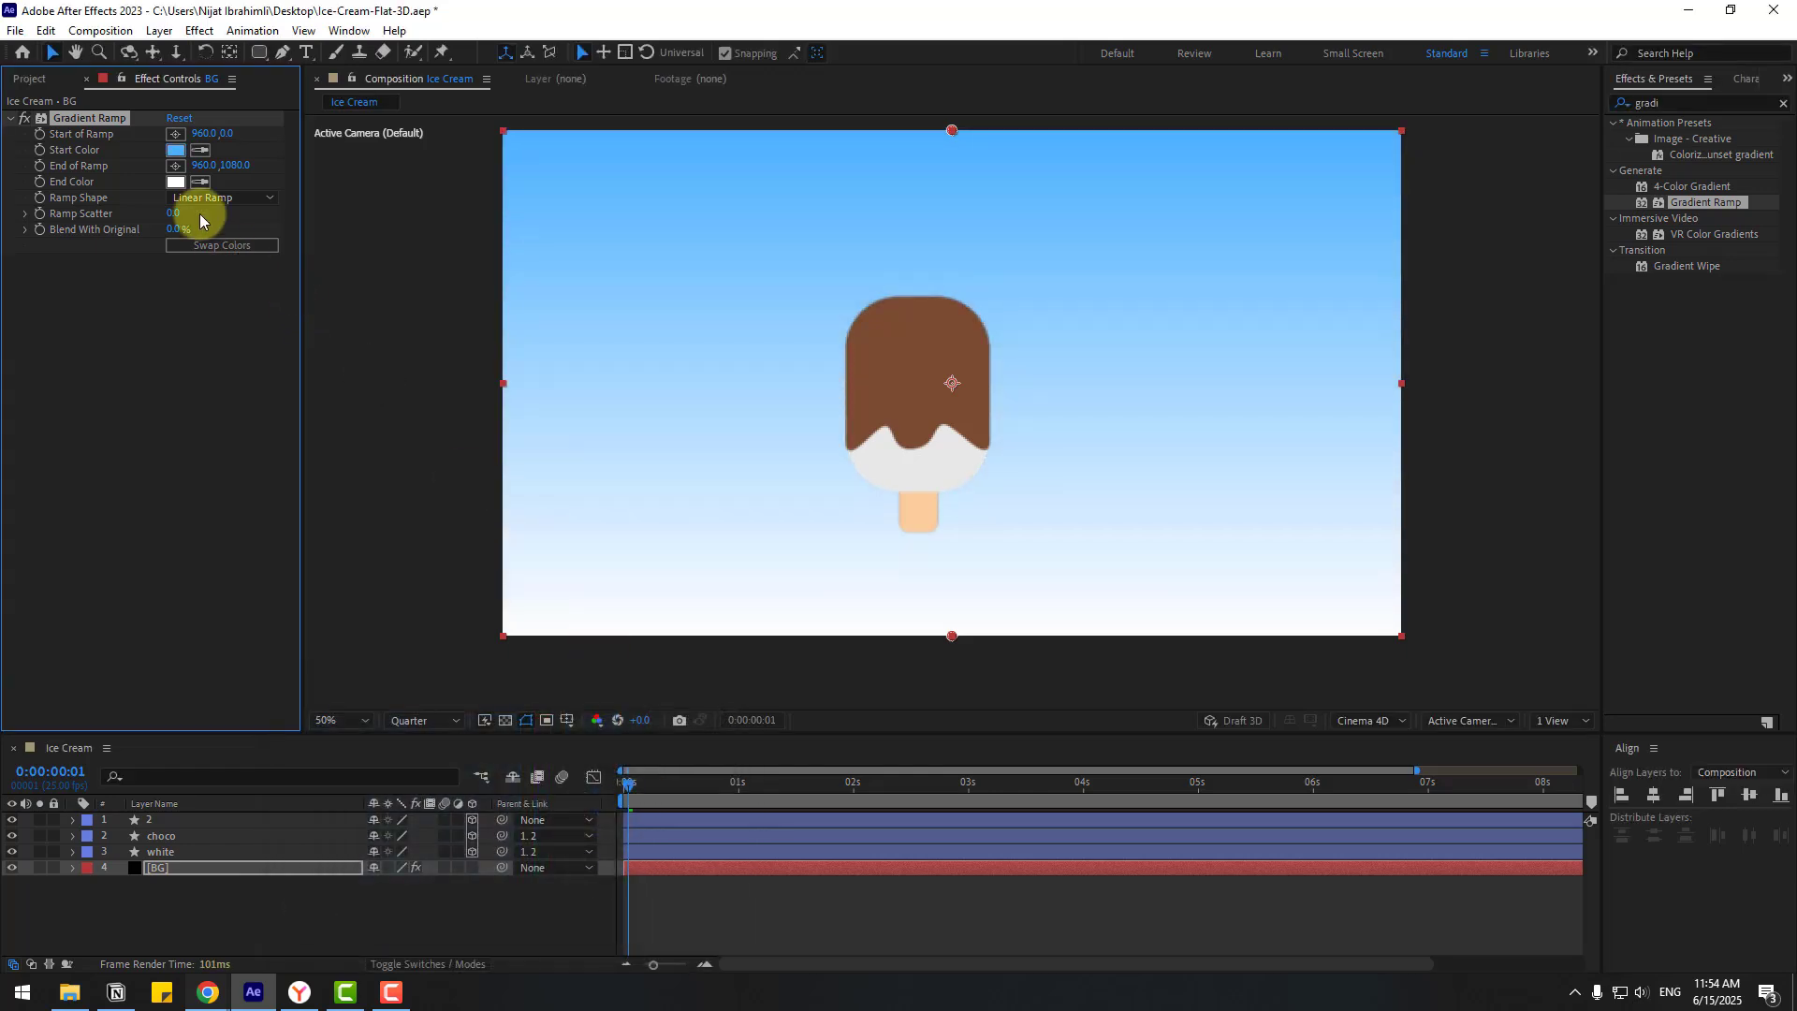
pyautogui.click(199, 182)
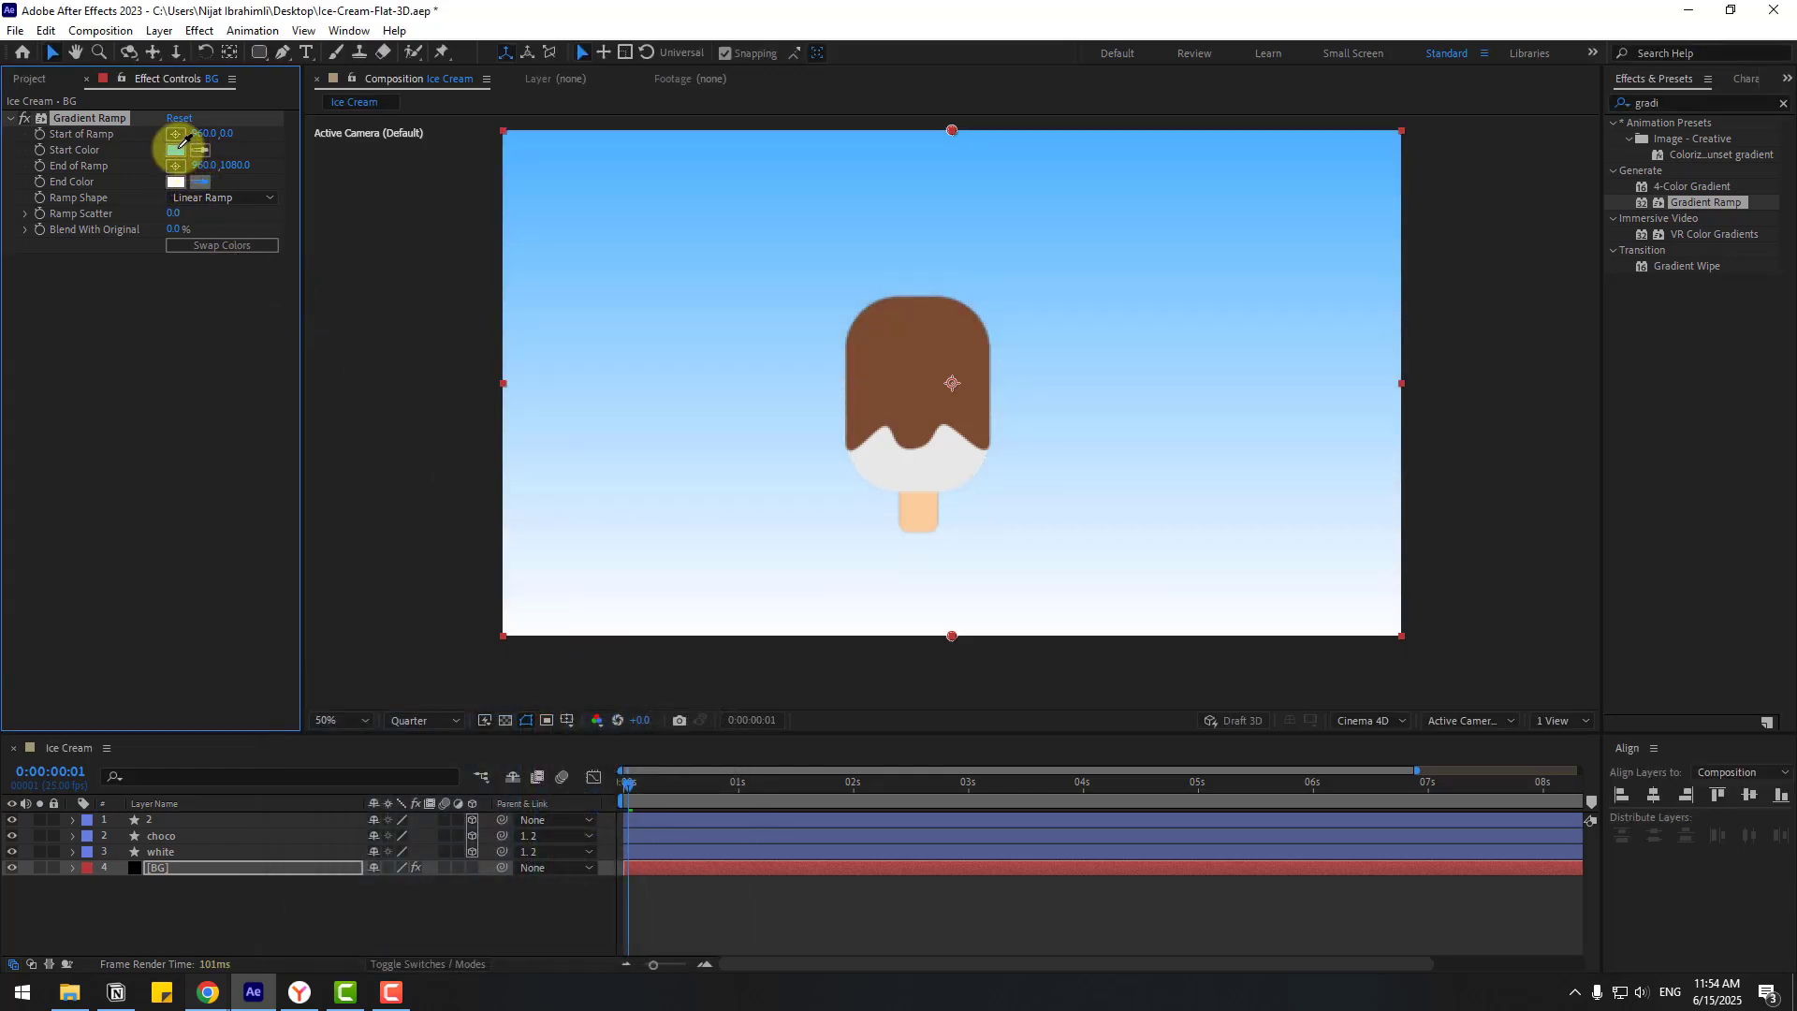
pyautogui.click(176, 149)
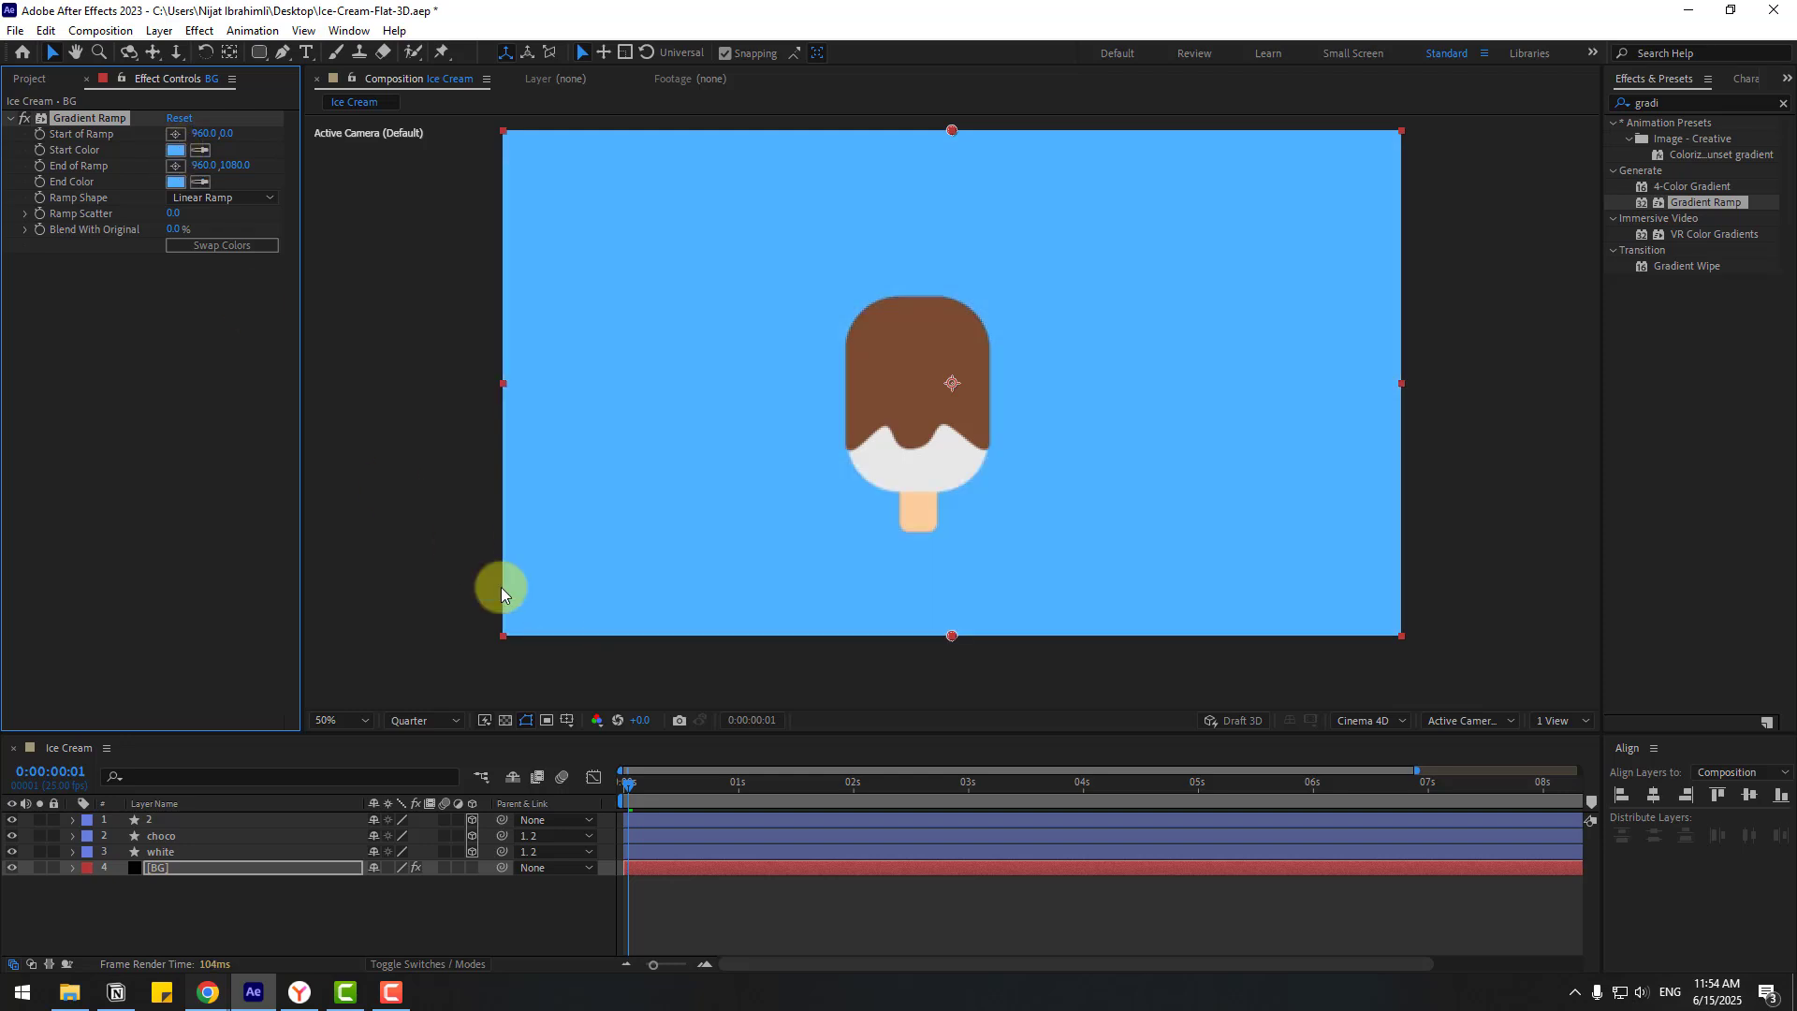
pyautogui.click(176, 182)
pyautogui.moveTo(430, 722); pyautogui.dragTo(332, 712)
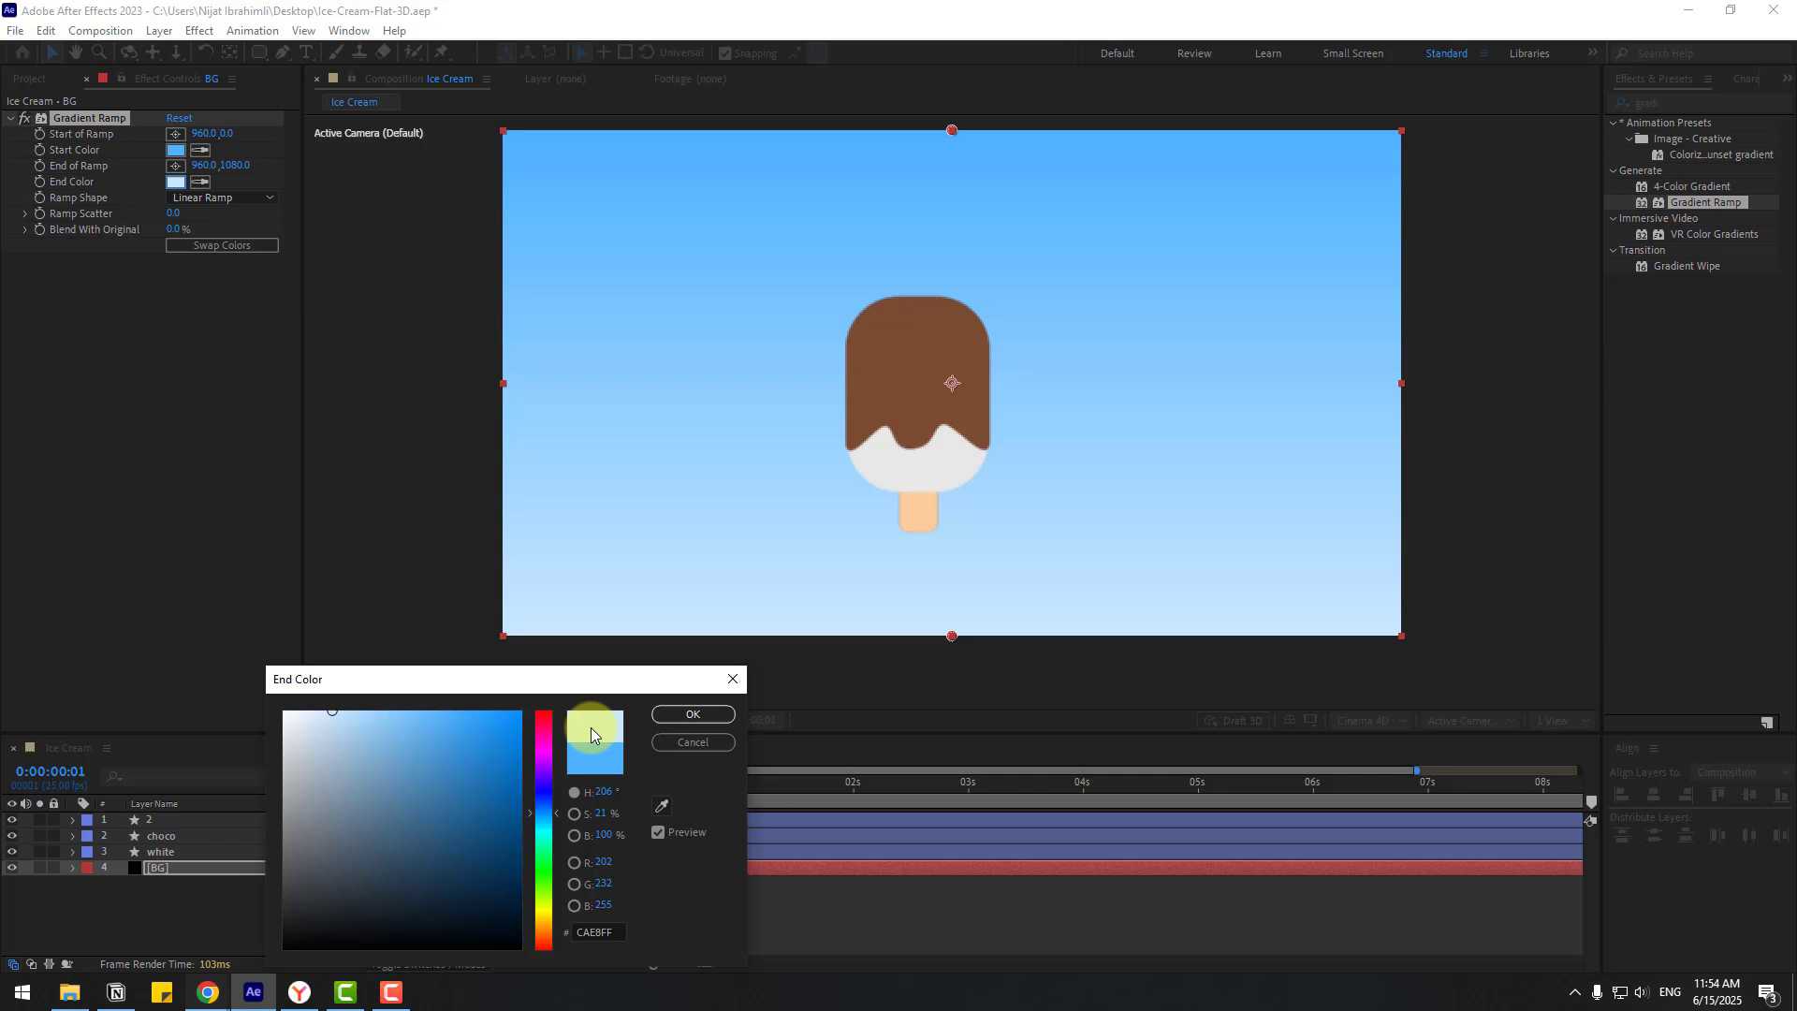
pyautogui.click(653, 714)
# Step: Make the ramp radial, swap its colours, centre it on the popsicle, and set Ramp Scatter 200
pyautogui.click(208, 197)
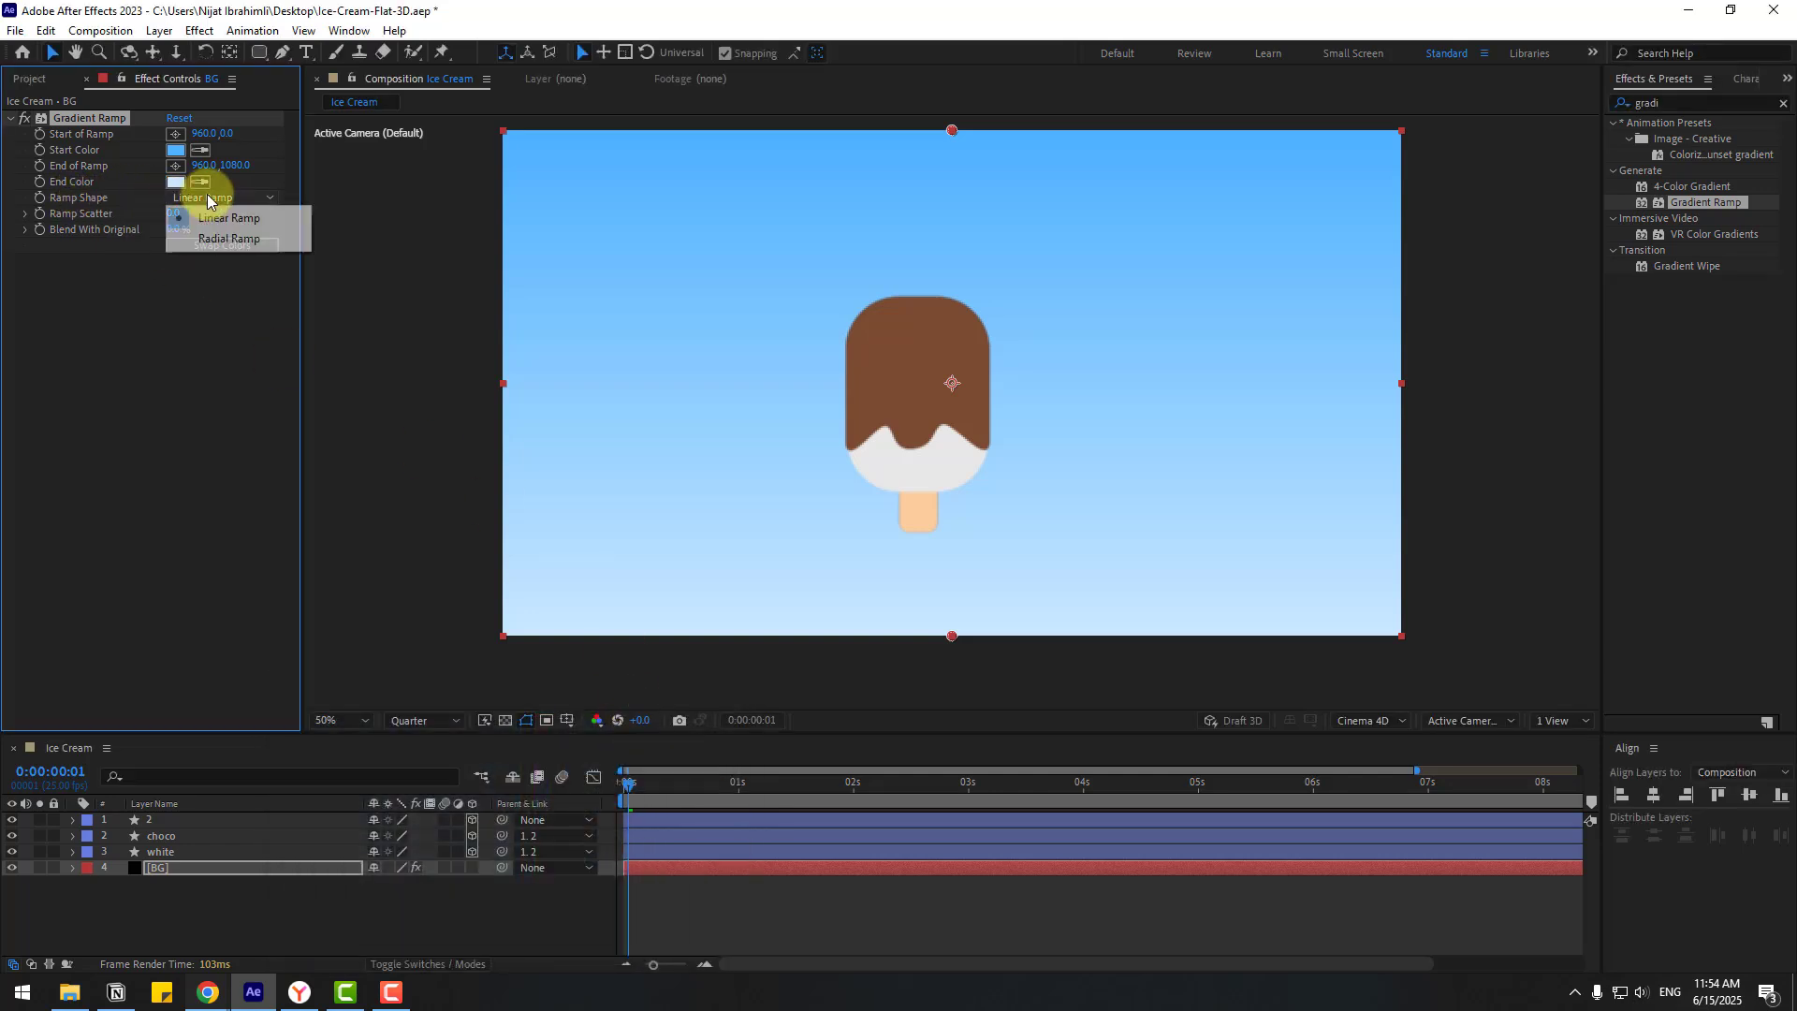
pyautogui.click(255, 239)
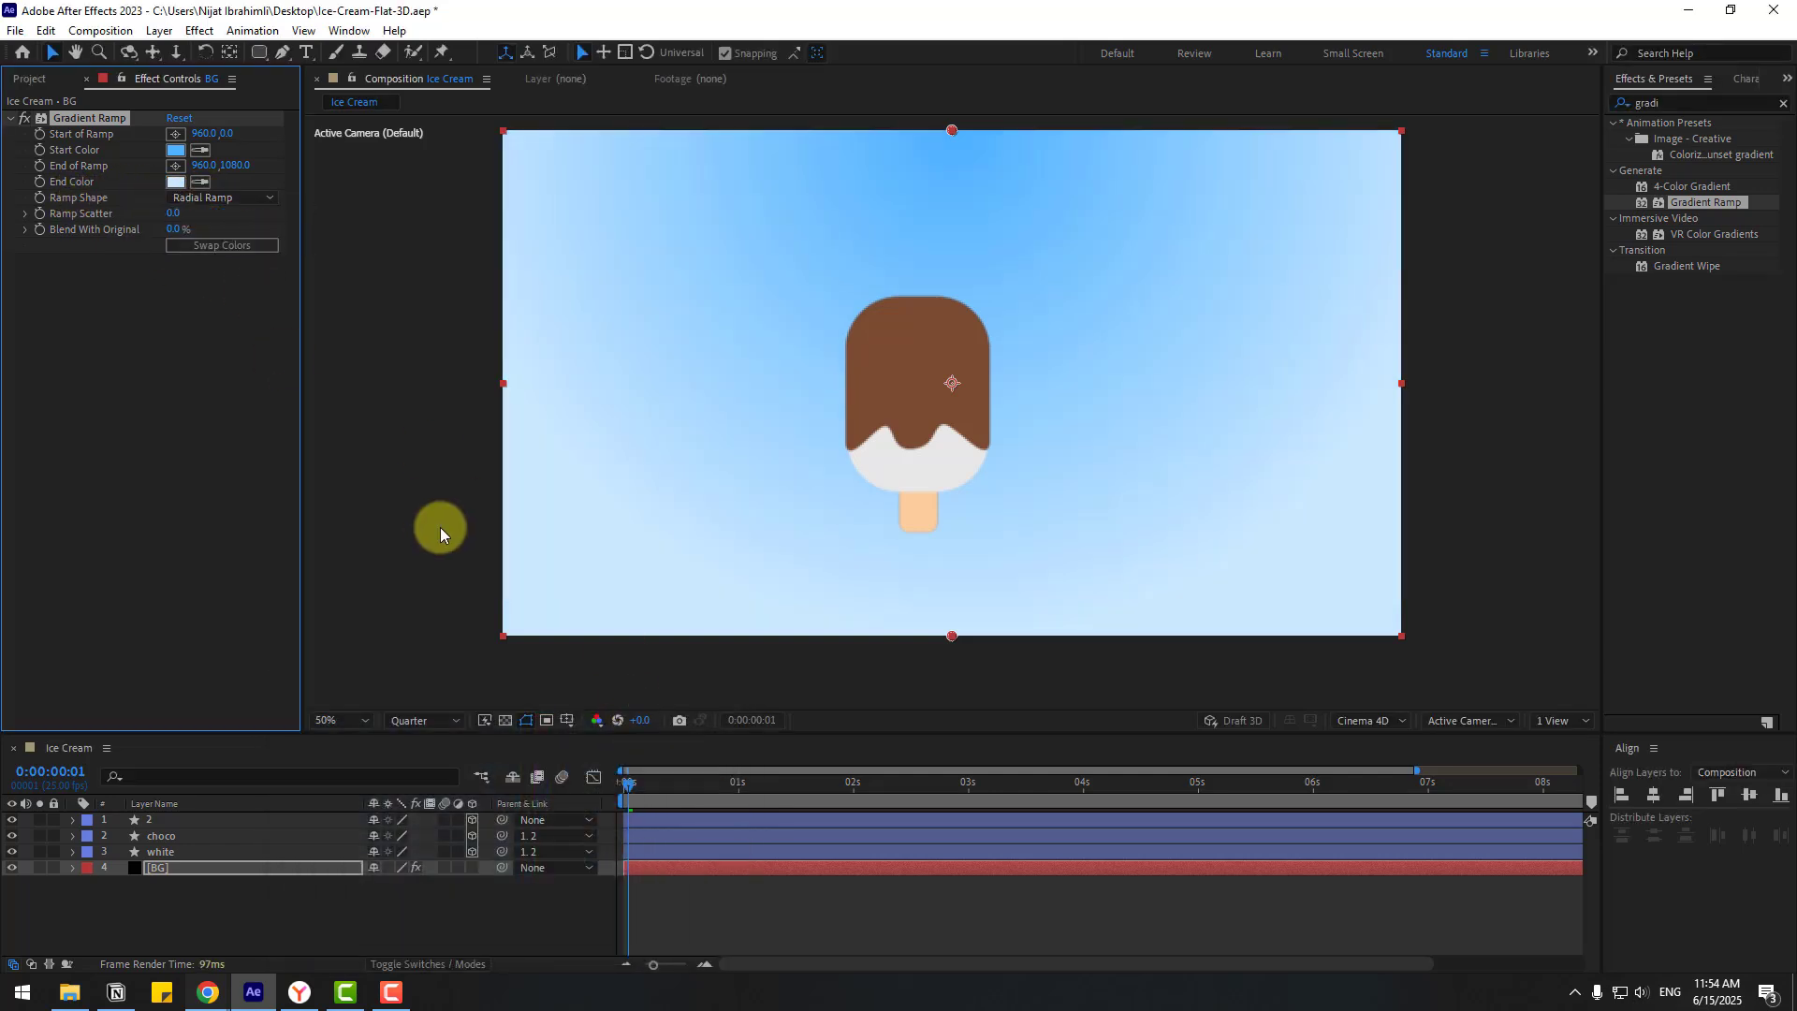
pyautogui.click(227, 246)
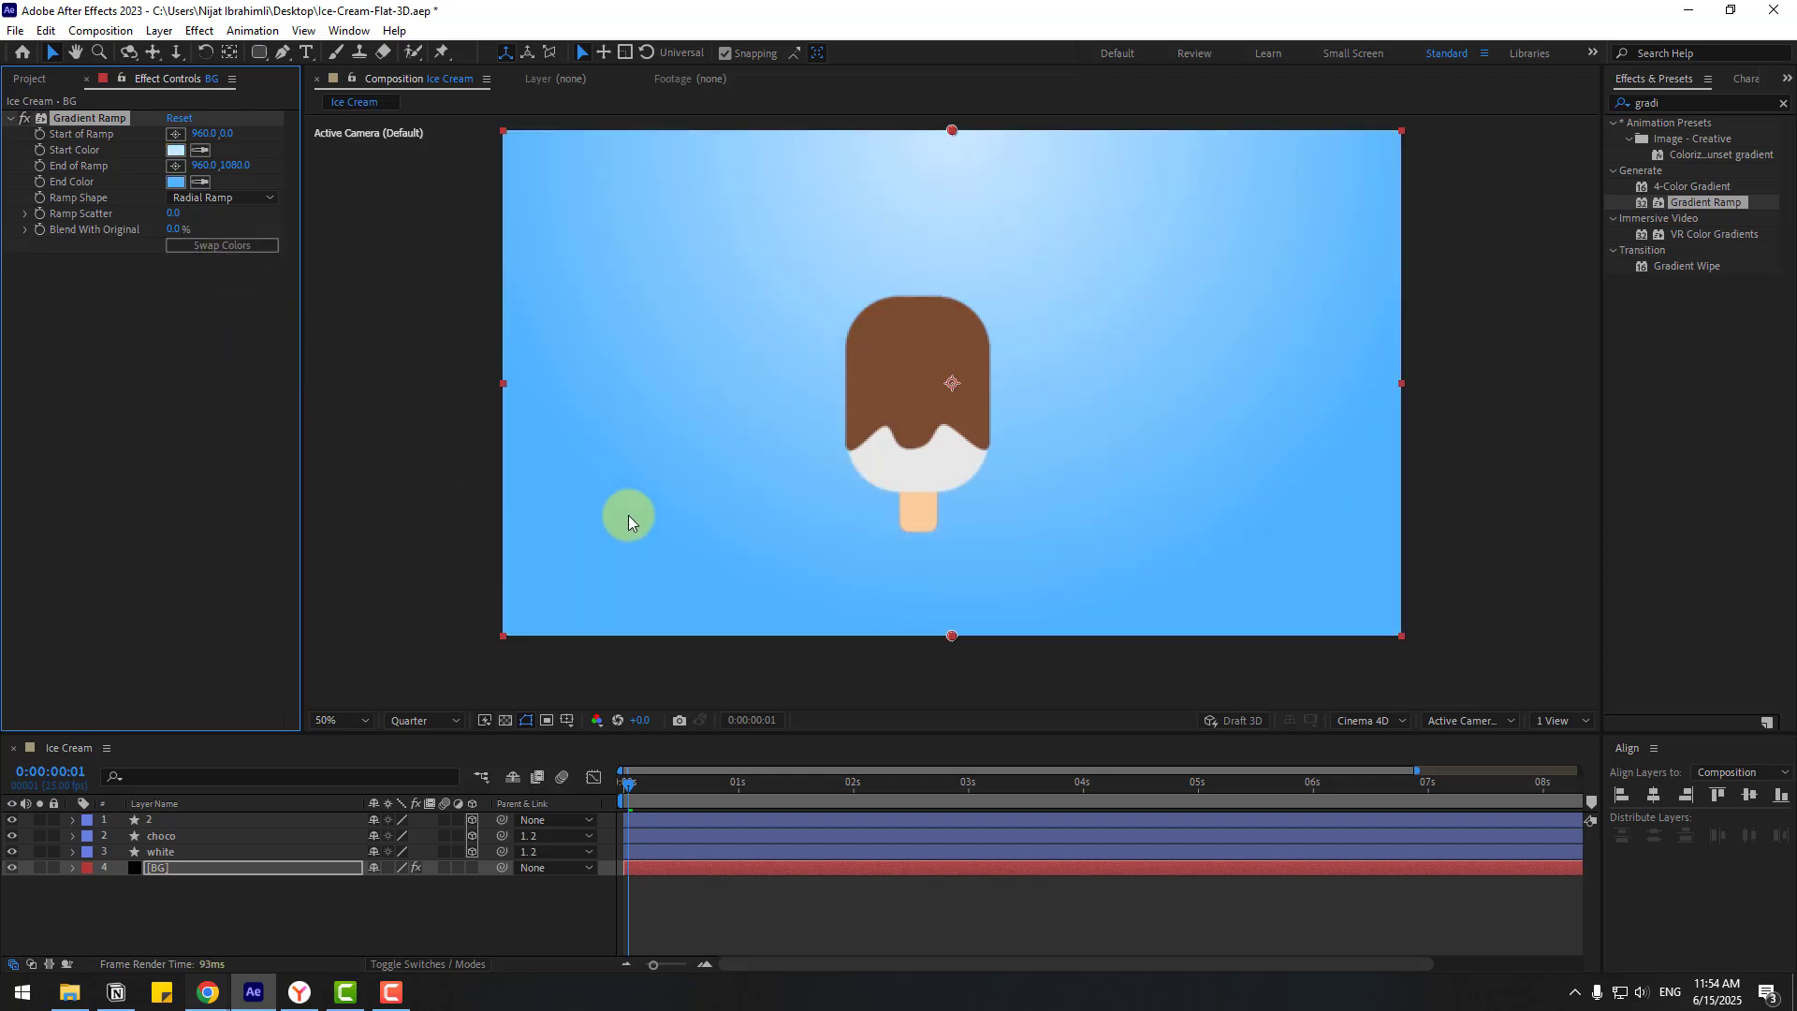
pyautogui.moveTo(953, 134); pyautogui.dragTo(940, 337)
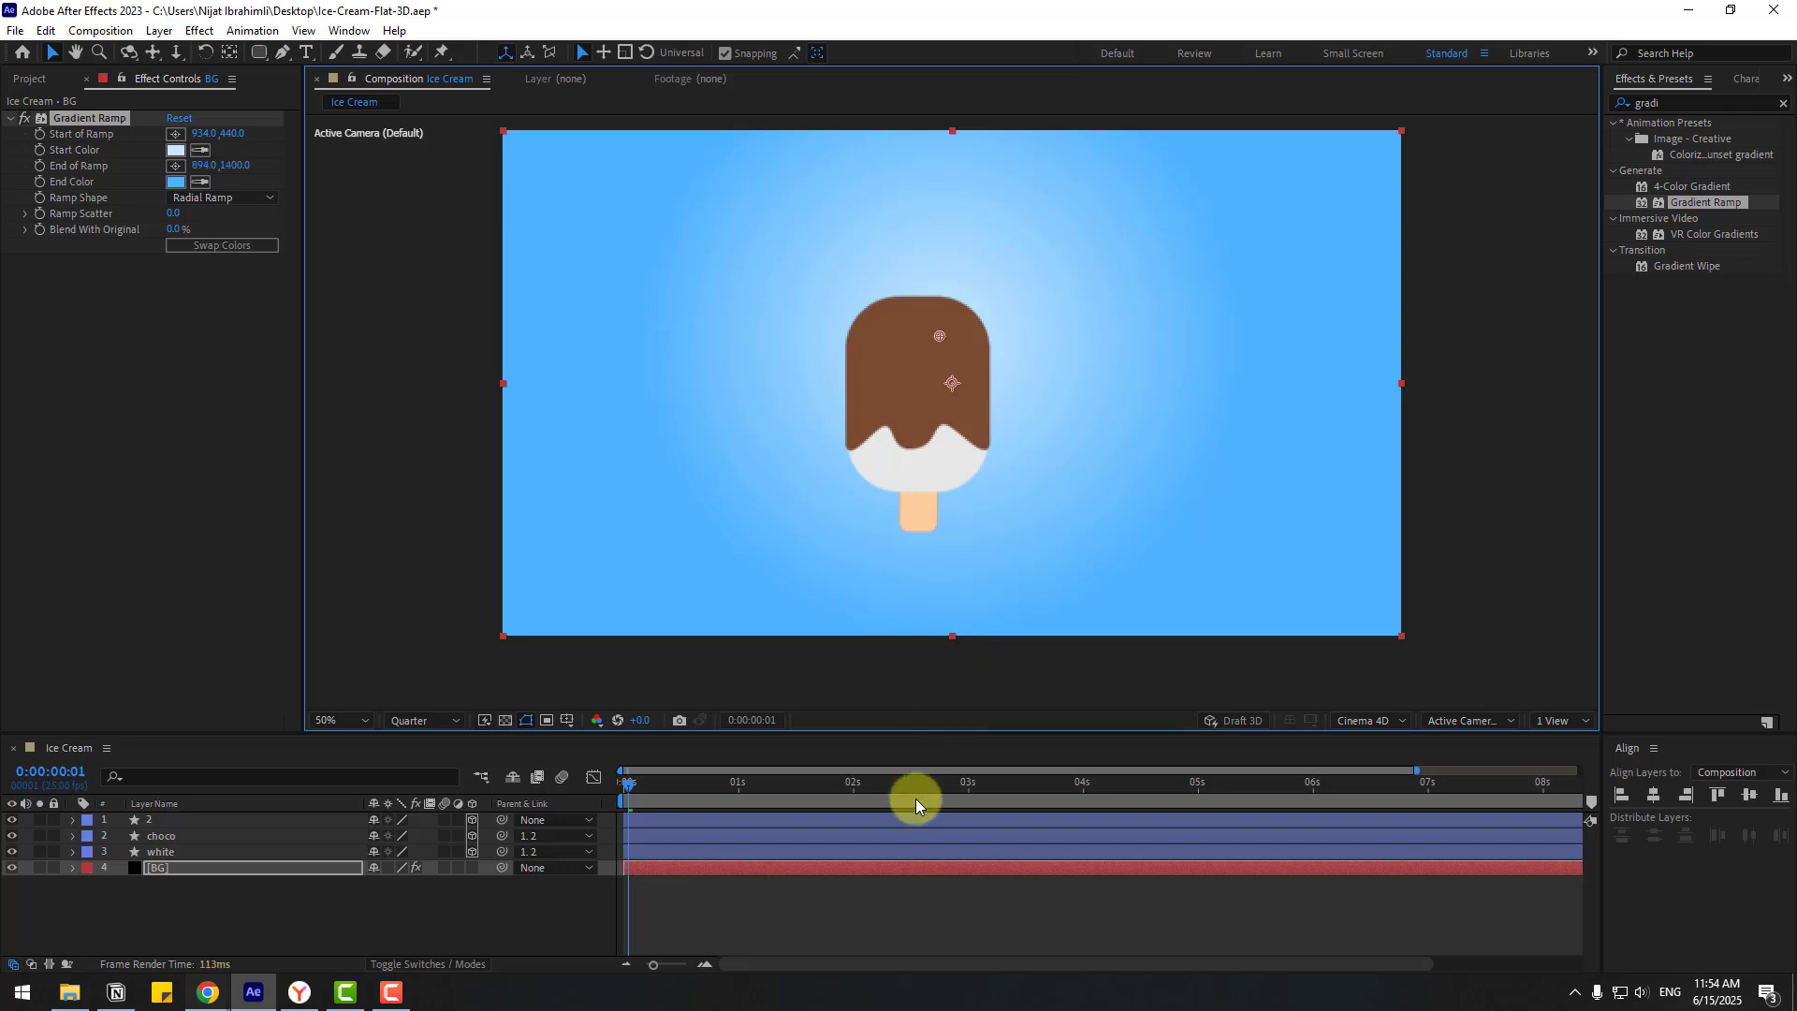
pyautogui.moveTo(915, 800); pyautogui.dragTo(913, 829)
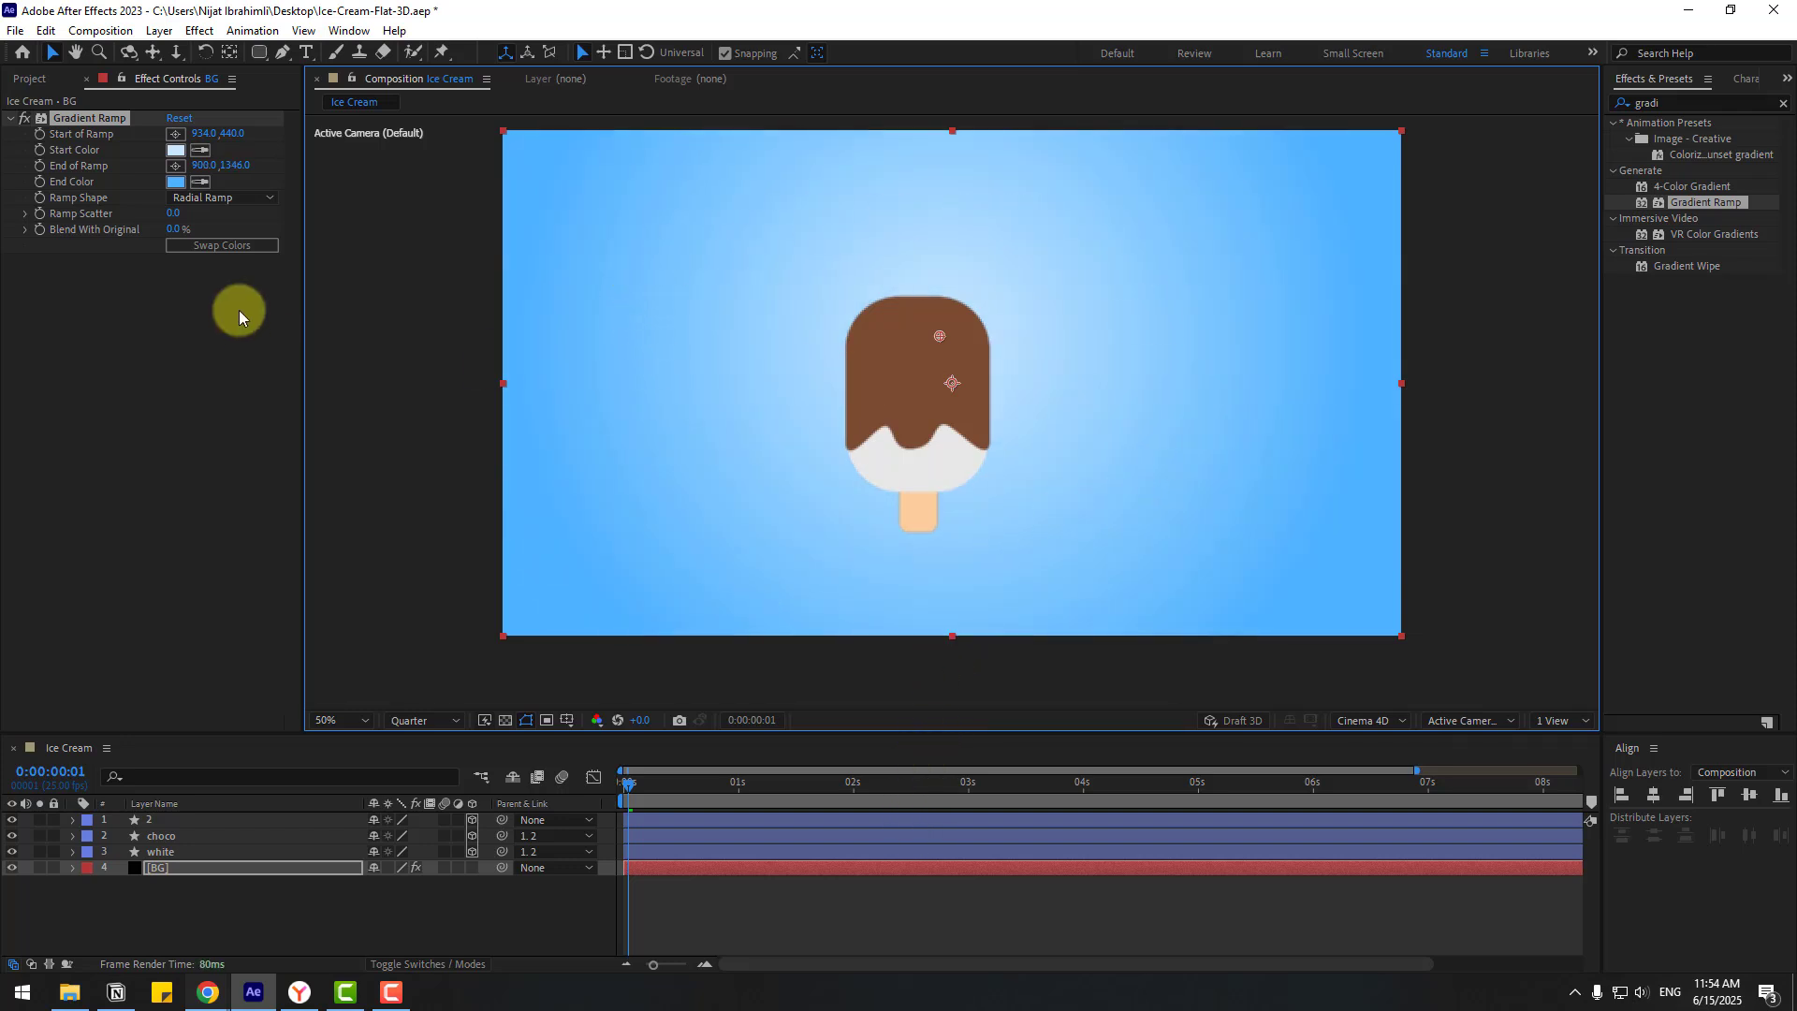
pyautogui.click(179, 213)
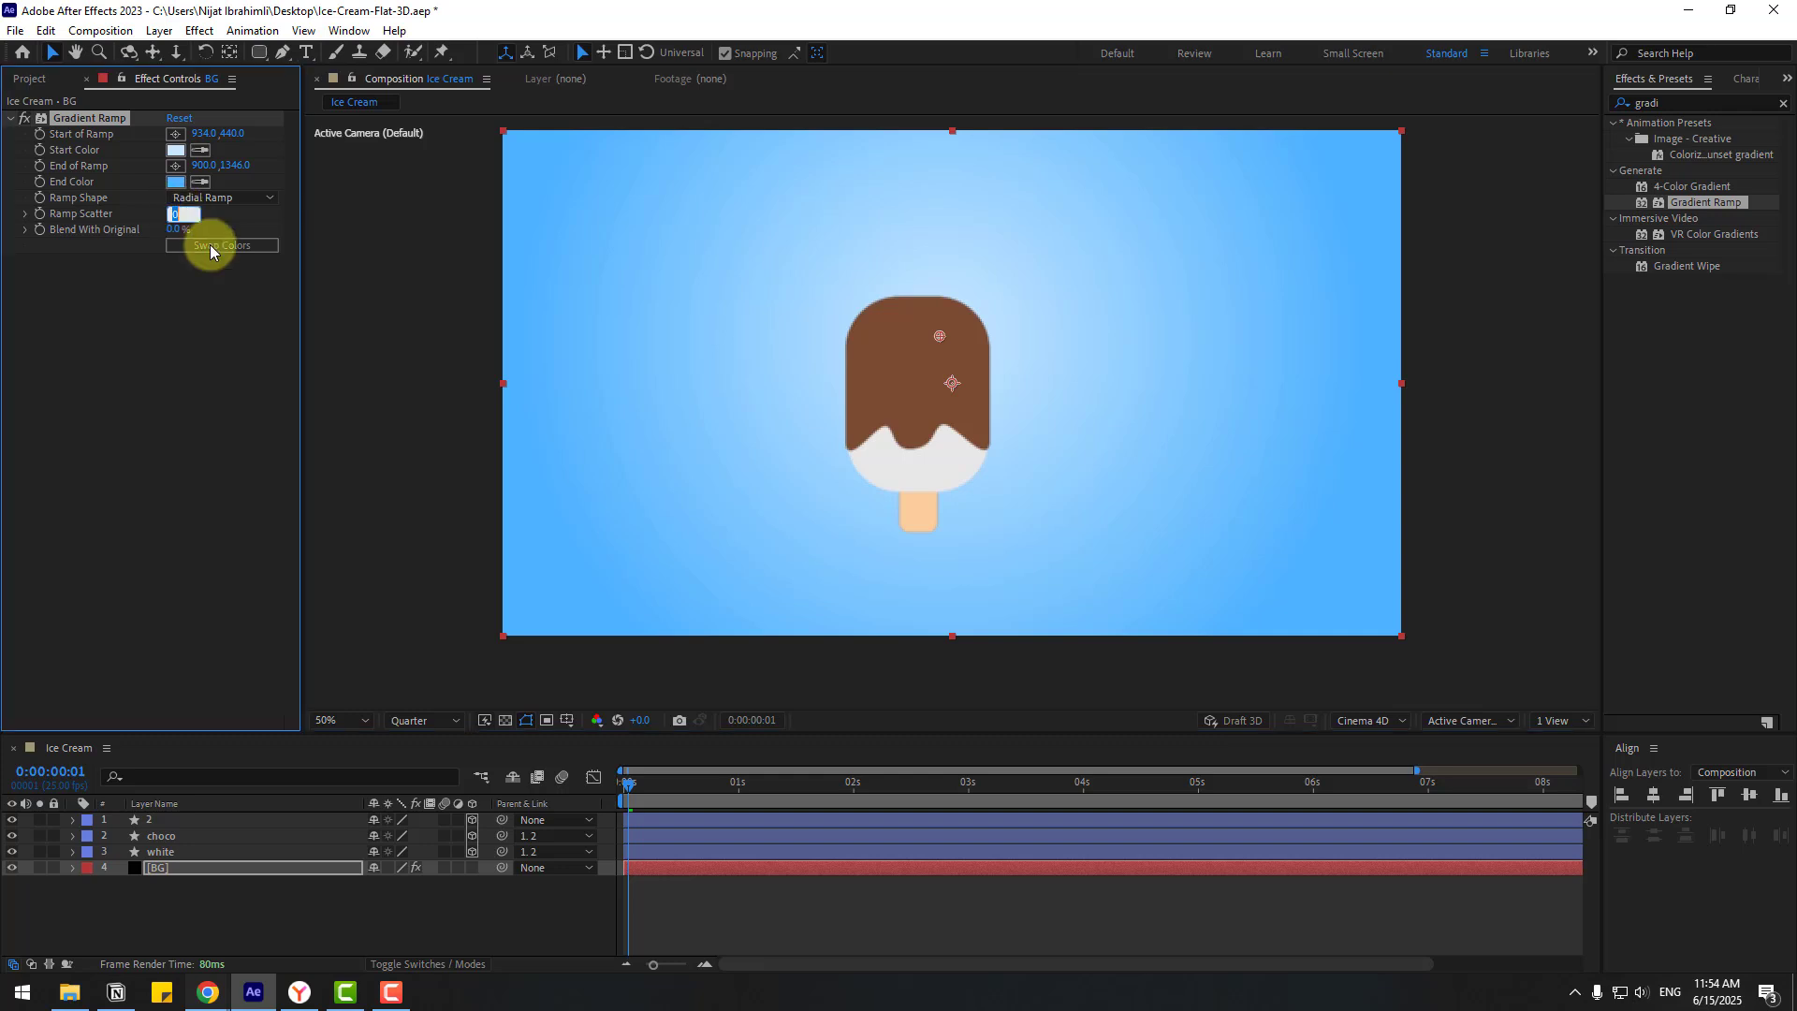
pyautogui.write('200')
pyautogui.press('Return')
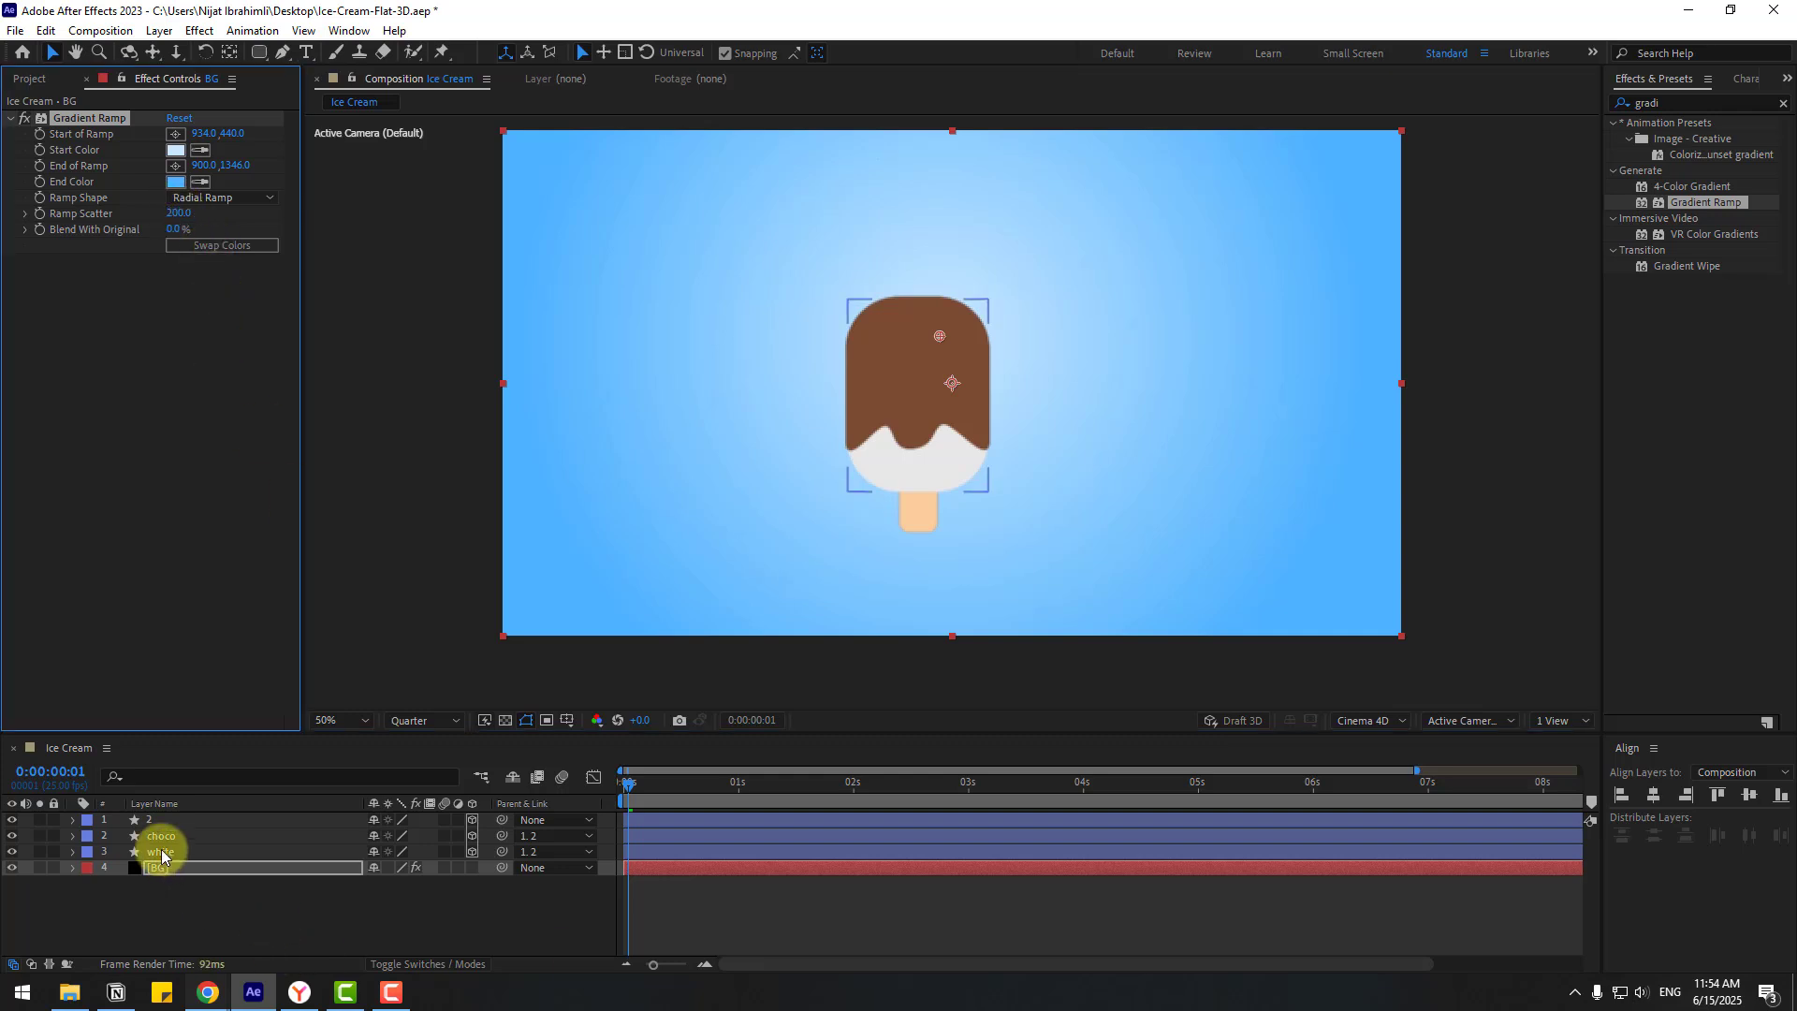
# Step: Scale popsicle layer 2 up to about 148% and reposition it in the frame
pyautogui.click(149, 820)
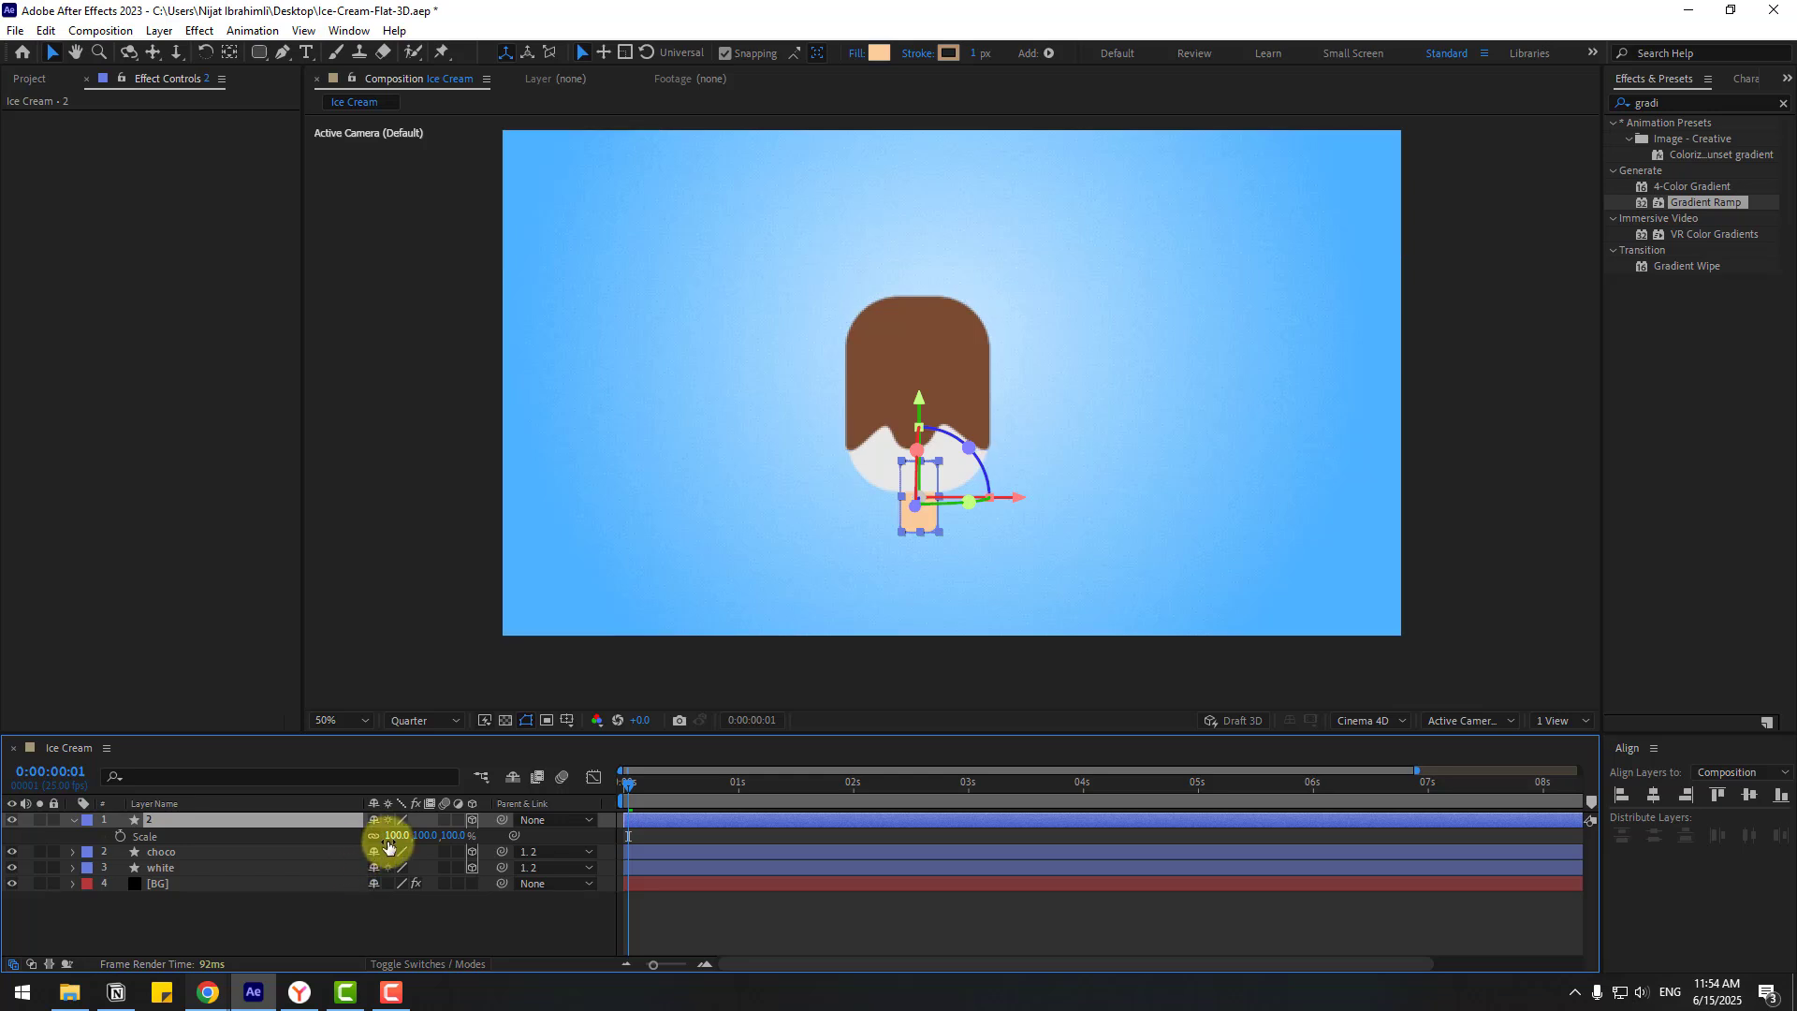
pyautogui.moveTo(393, 836)
pyautogui.mouseDown()
pyautogui.moveTo(433, 828)
pyautogui.moveTo(419, 833)
pyautogui.mouseUp()
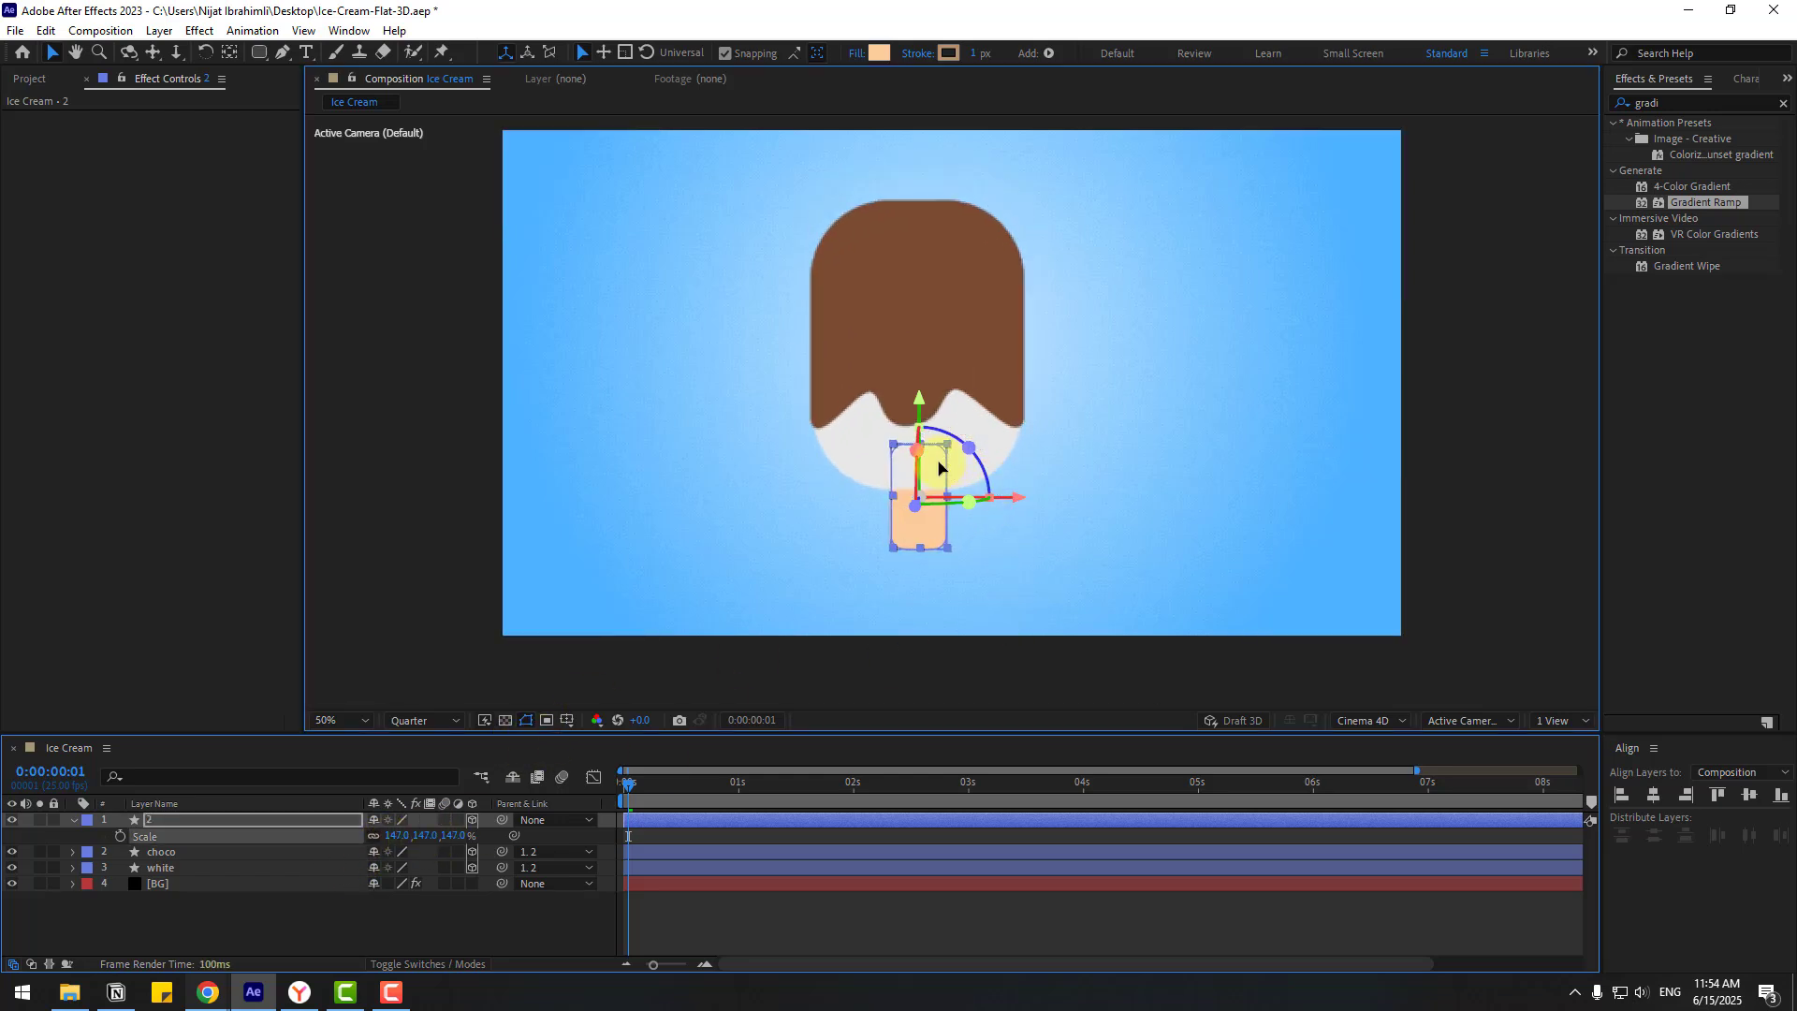
pyautogui.moveTo(926, 461); pyautogui.dragTo(953, 473)
pyautogui.click(626, 836)
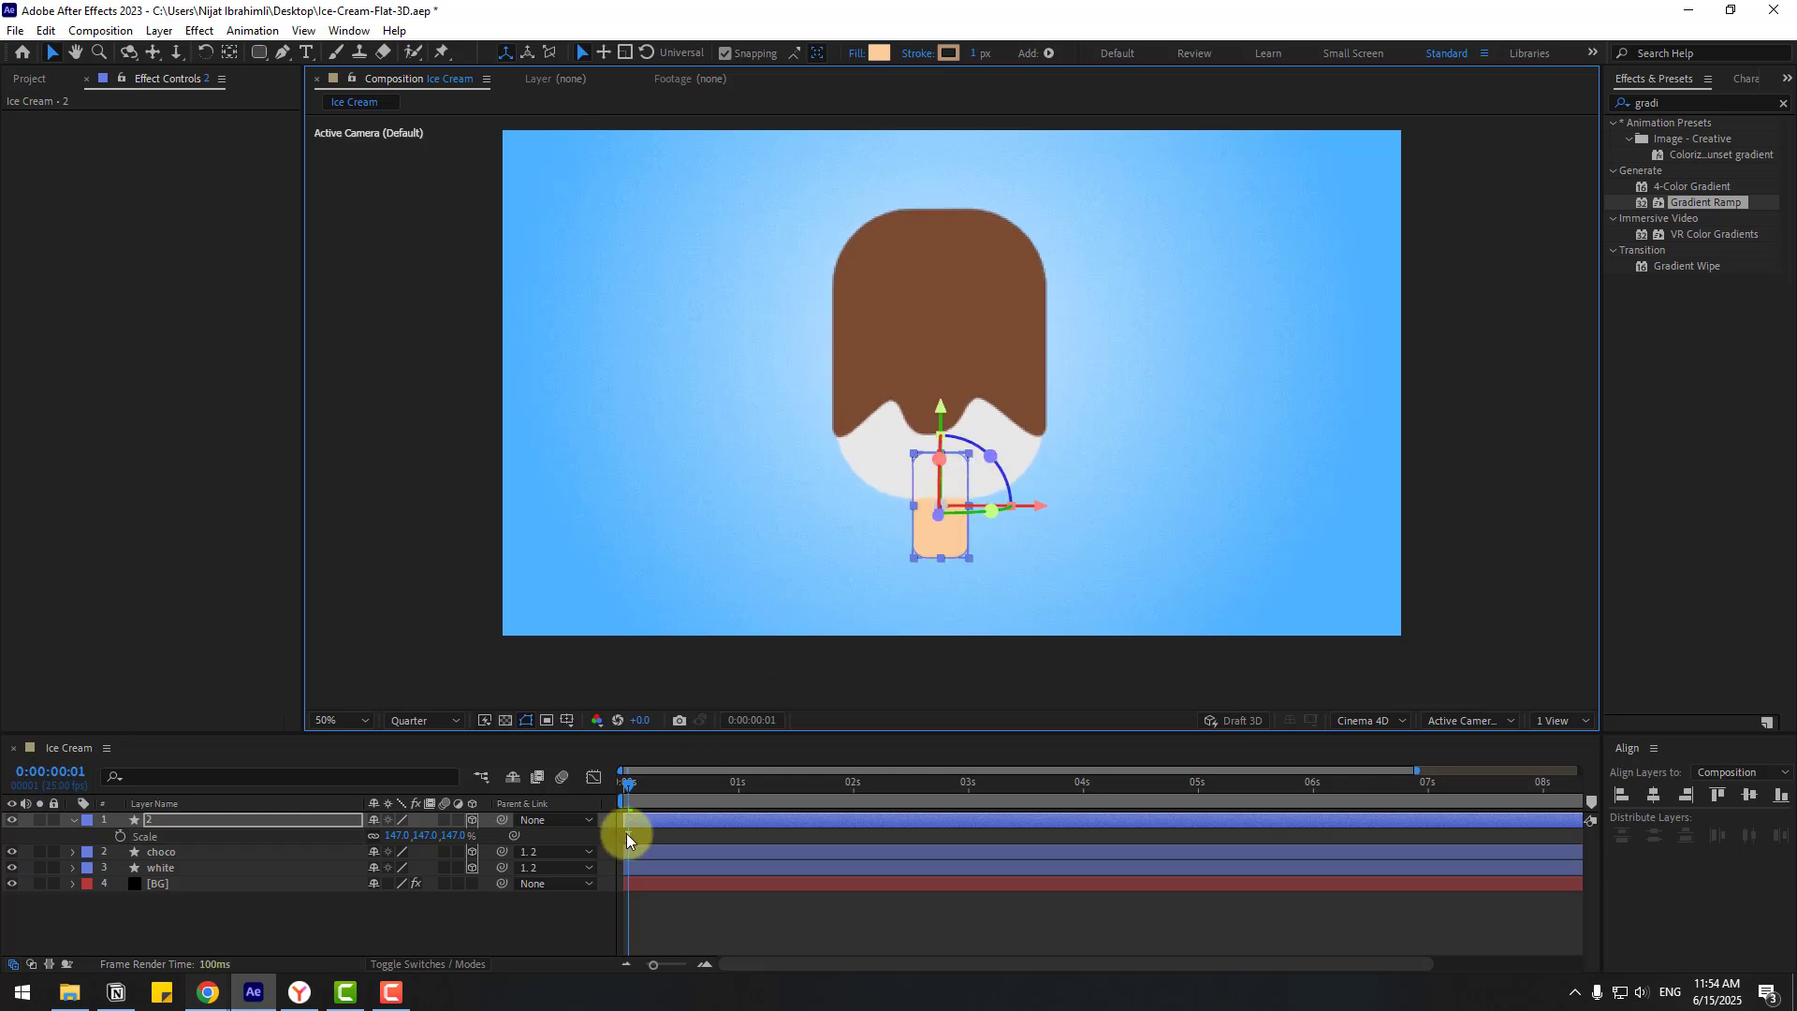
pyautogui.moveTo(615, 794); pyautogui.dragTo(753, 786)
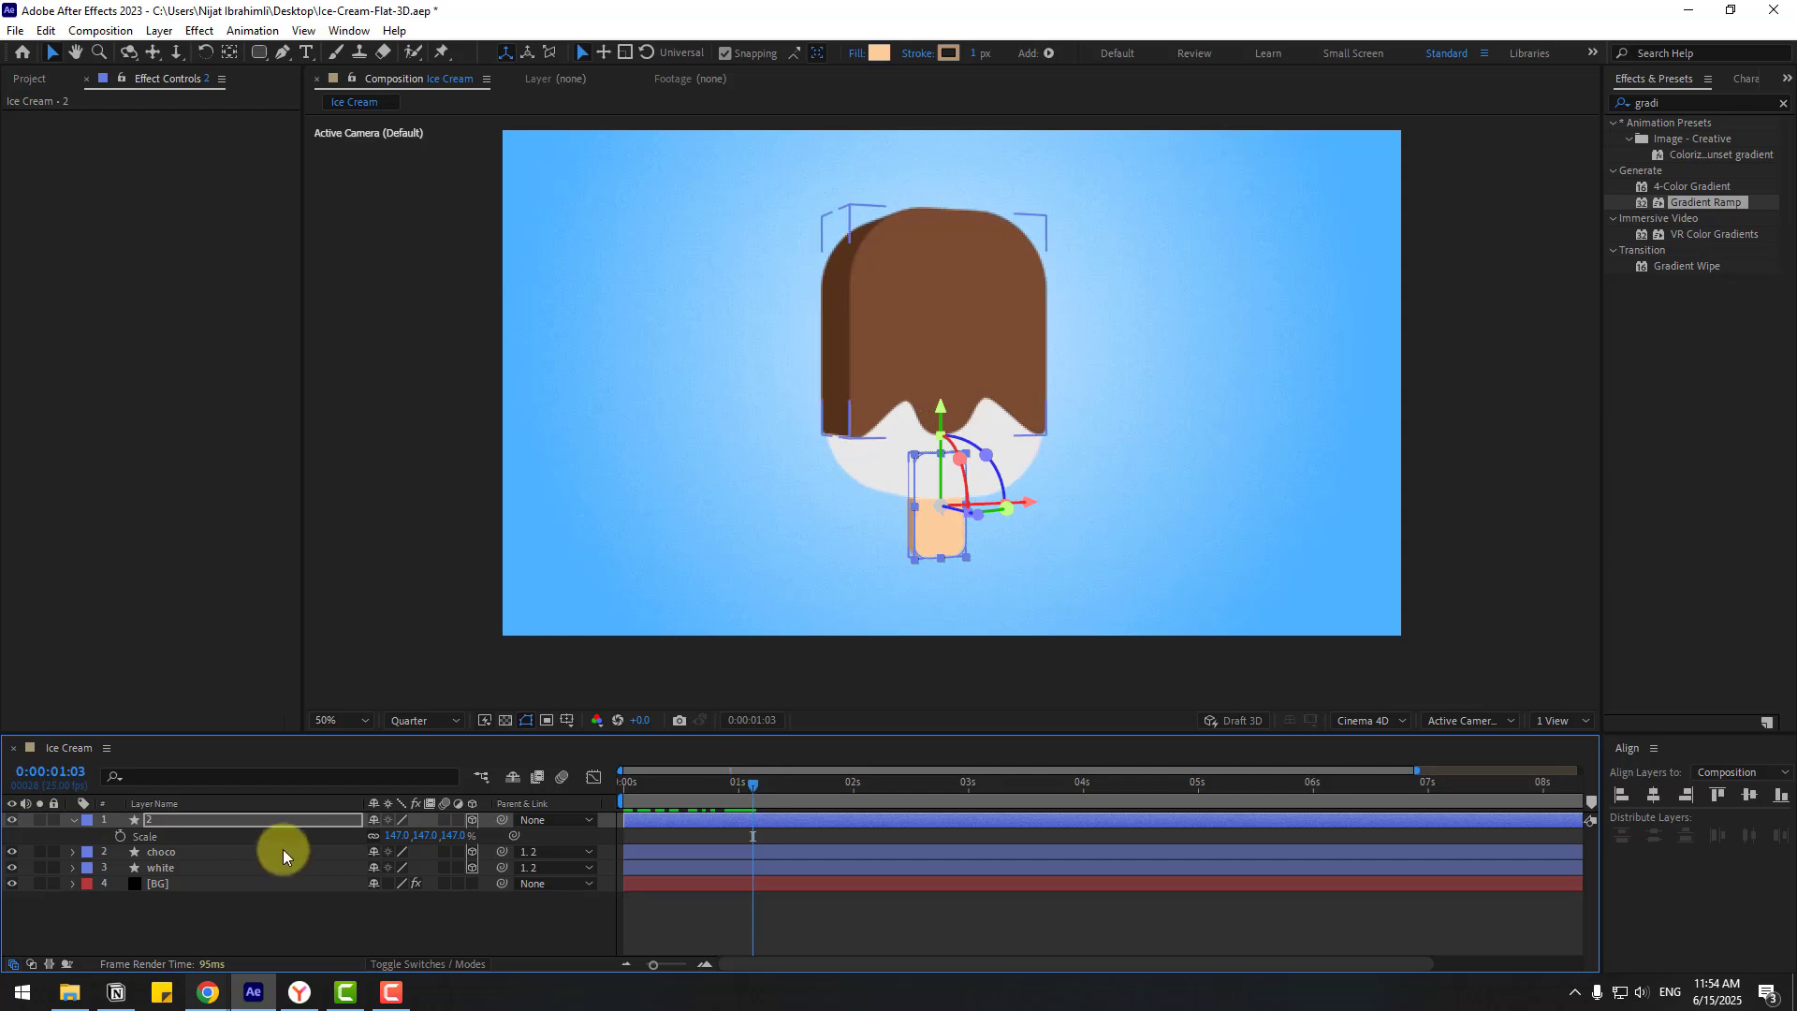
# Step: Move the last Y Rotation keyframe to 2 seconds and end the work area there
pyautogui.click(156, 820)
pyautogui.press('u')
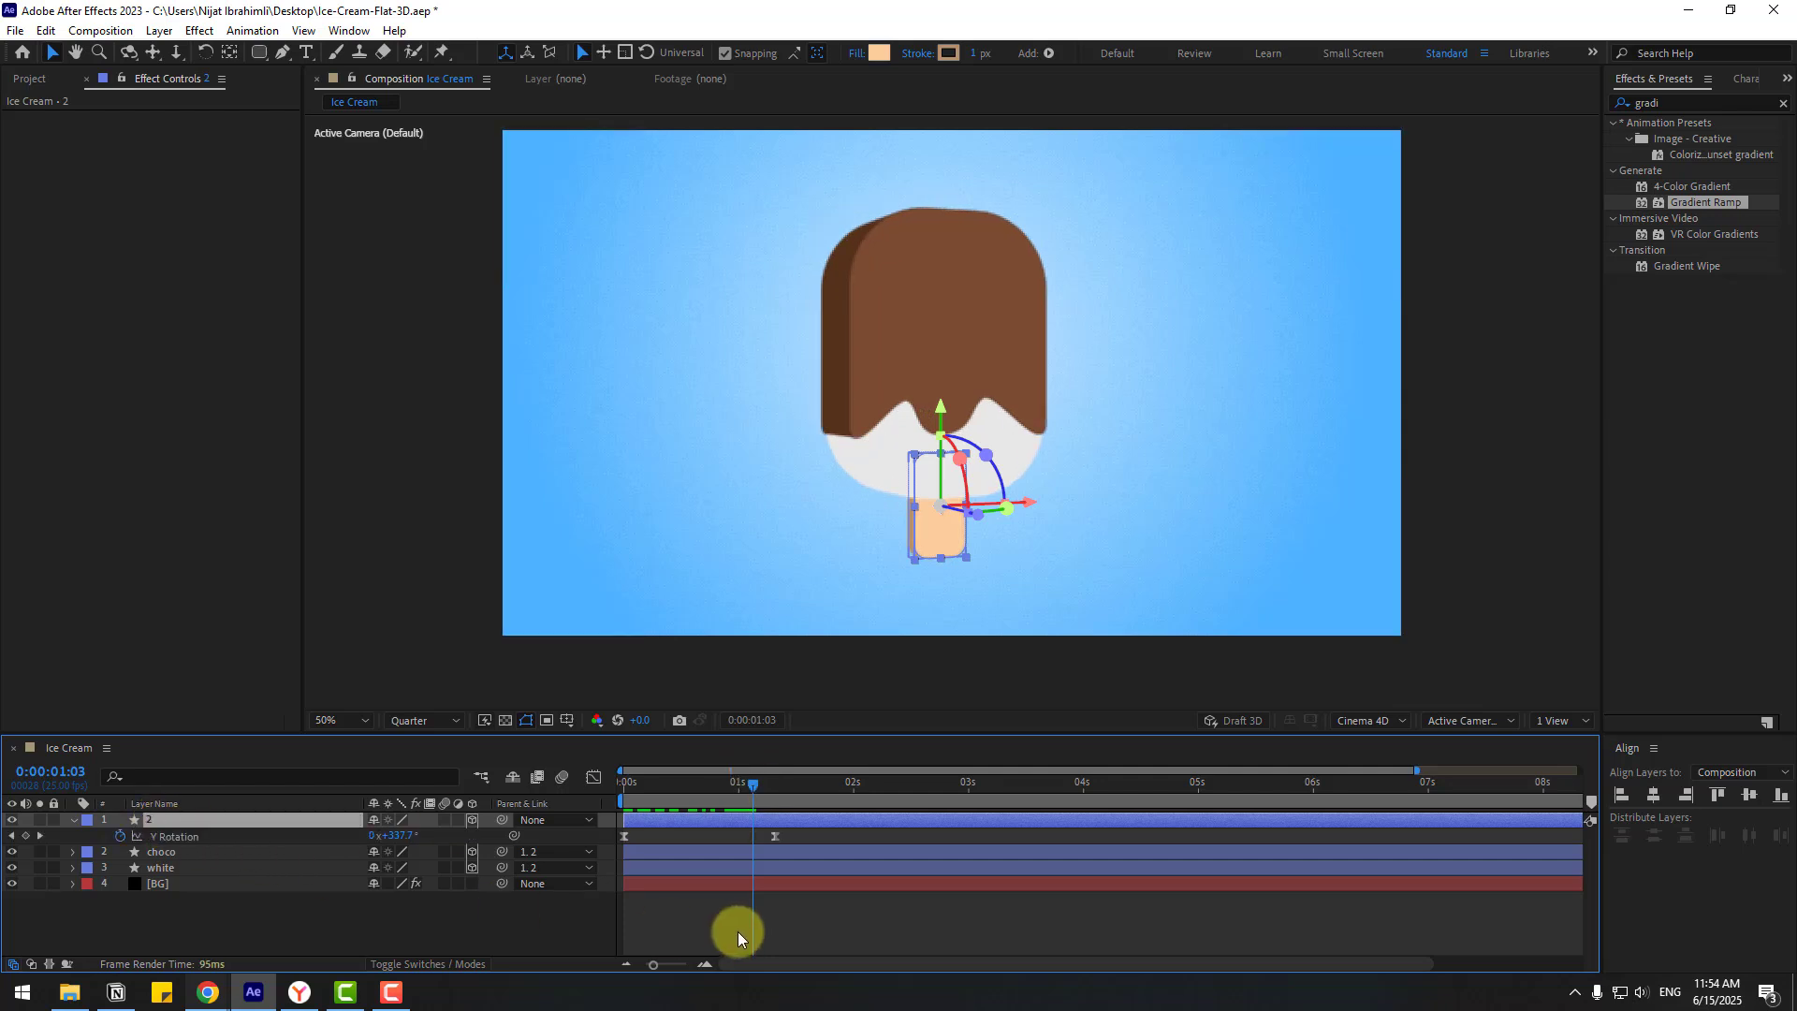
pyautogui.click(769, 786)
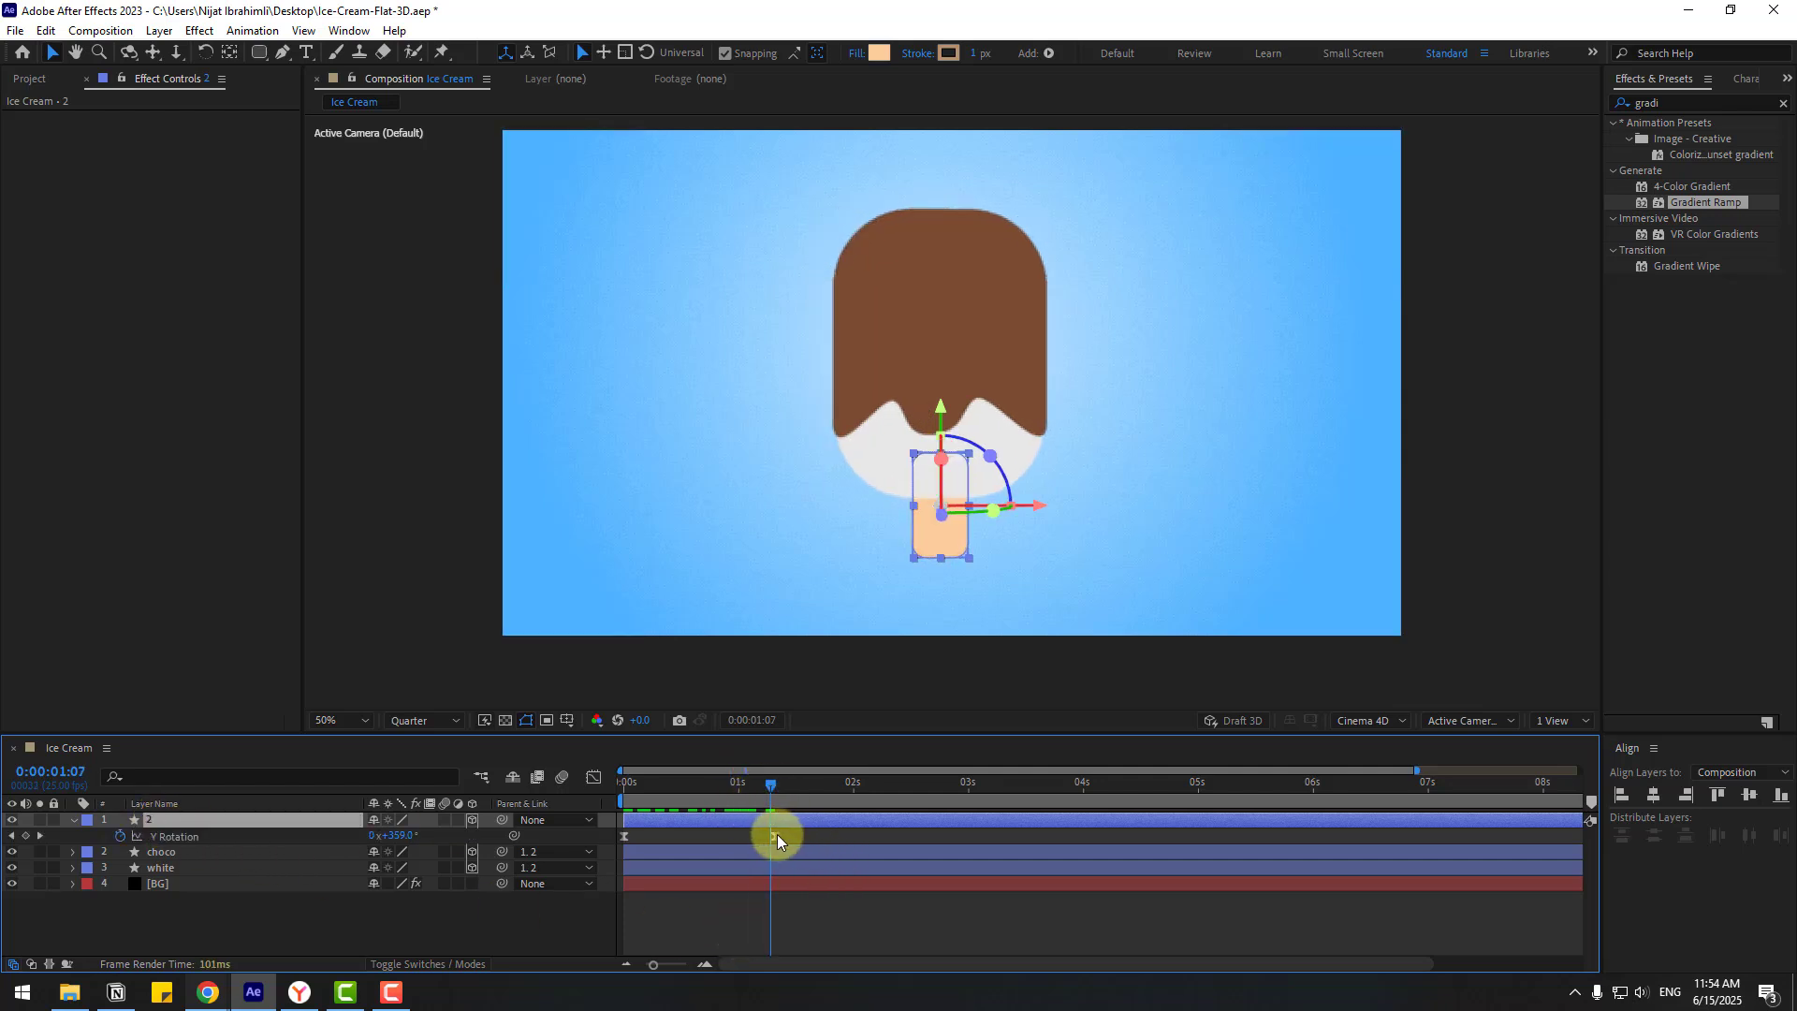
pyautogui.moveTo(777, 837); pyautogui.dragTo(853, 826)
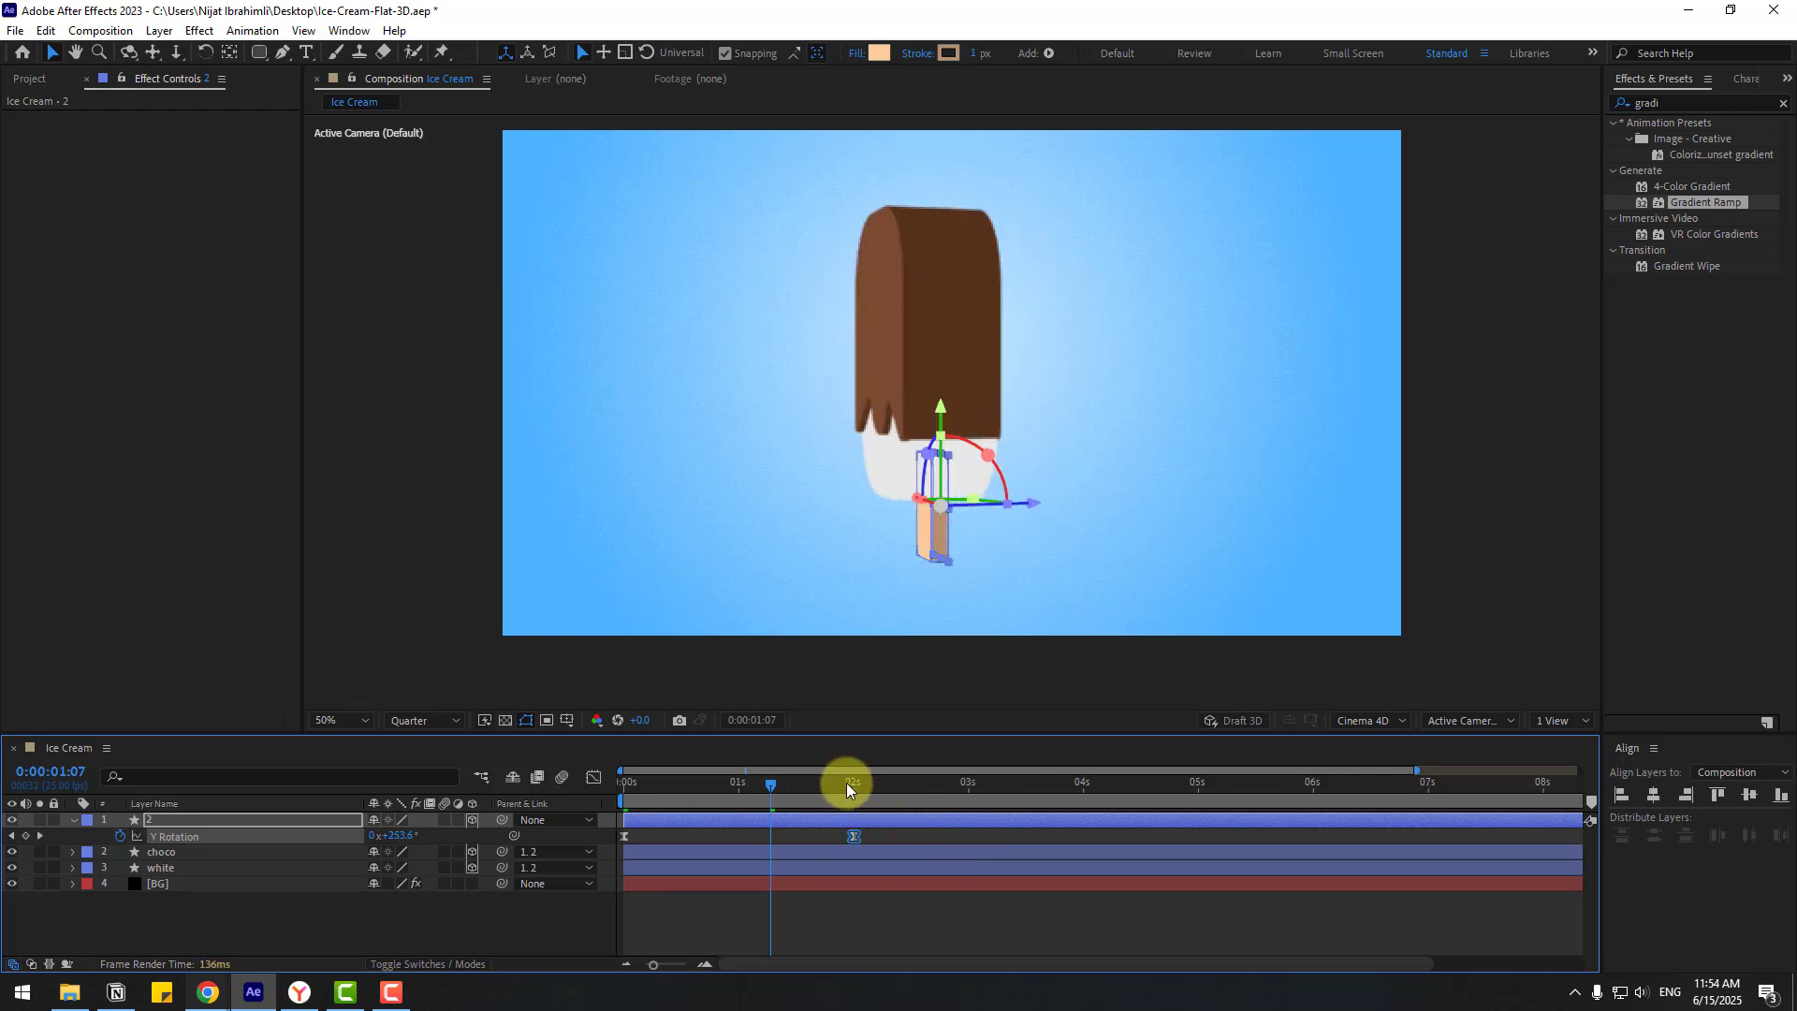
pyautogui.click(846, 783)
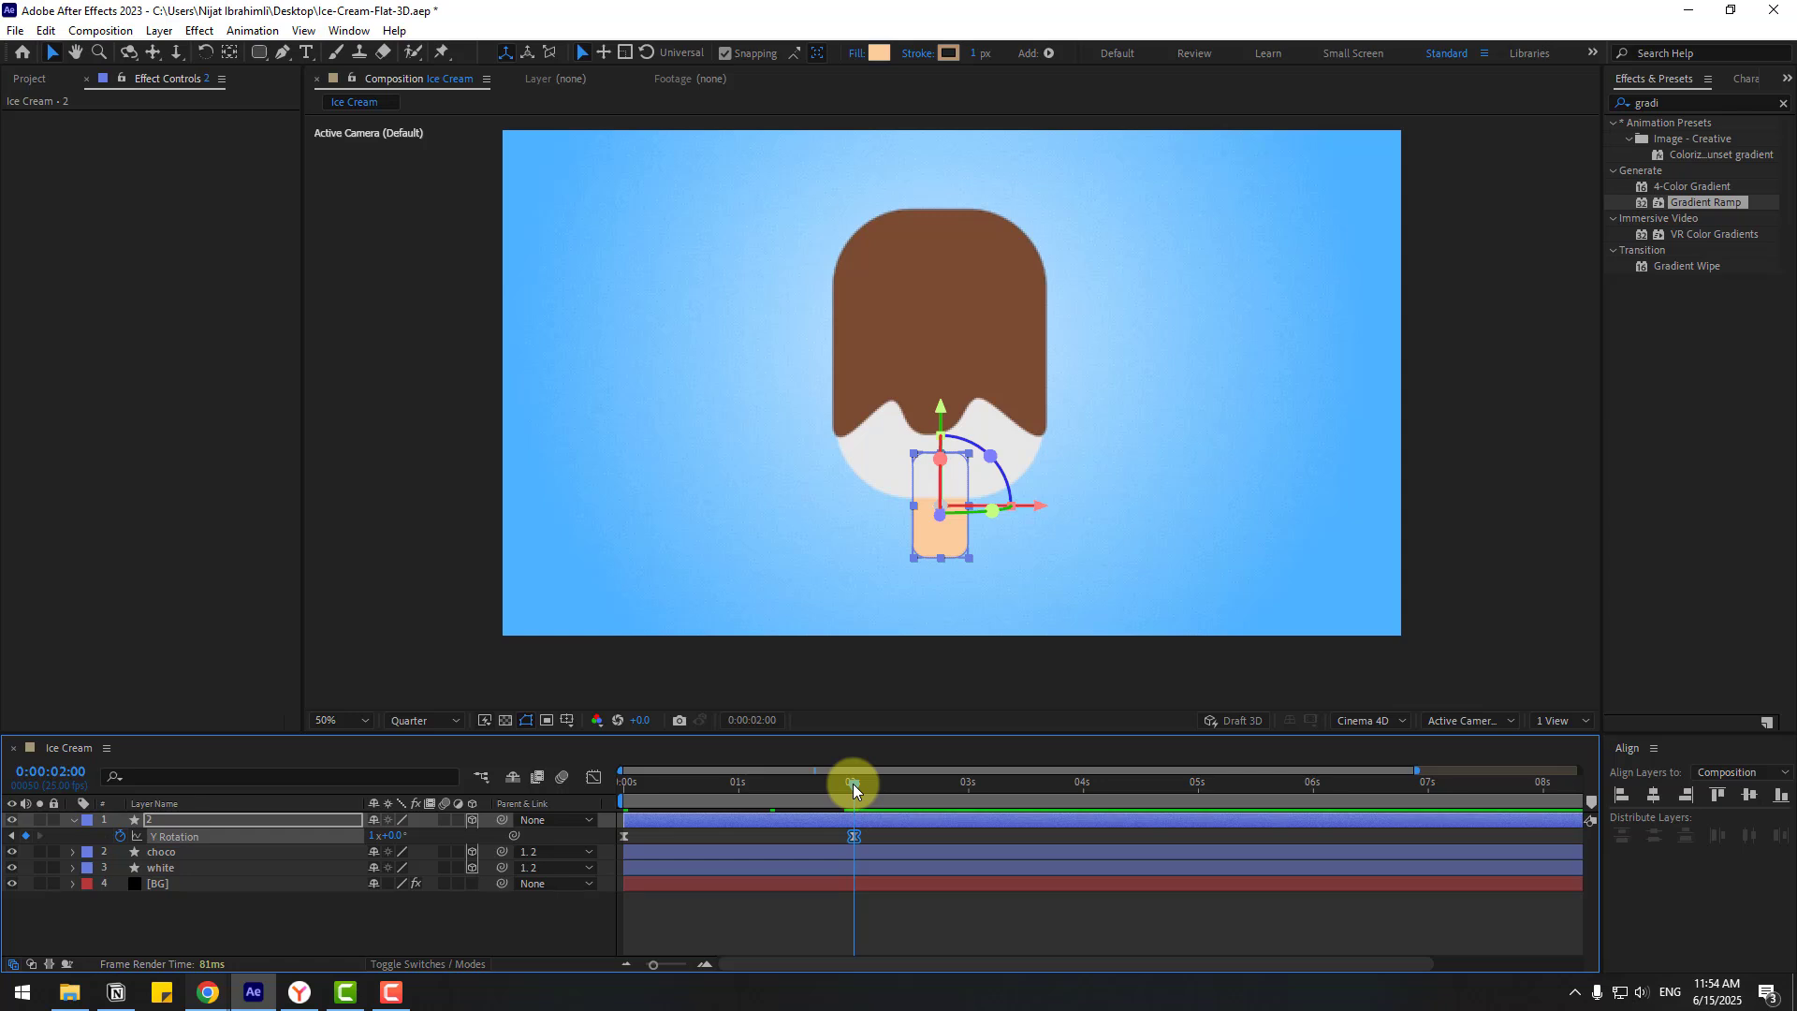
pyautogui.press('n')
# Step: Reverse the spin to -1 turn, preview it, and stop at frame 16 with [BG] selected
pyautogui.press('space')
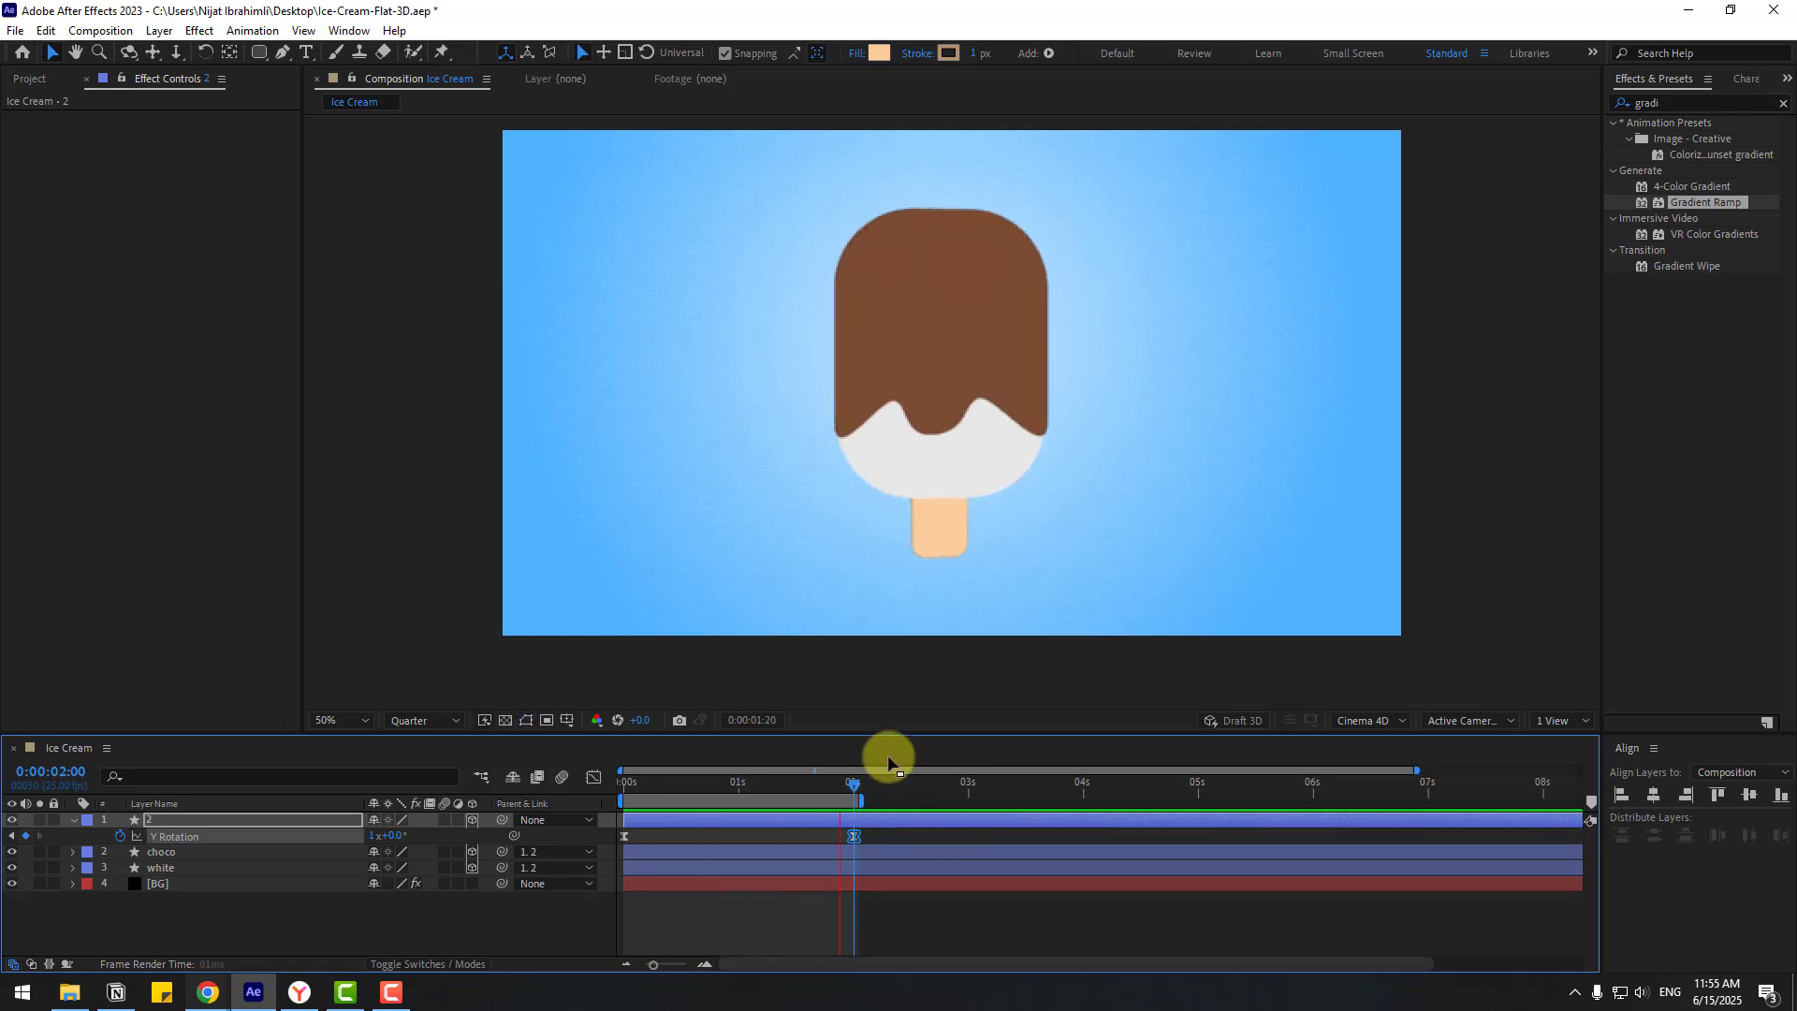
pyautogui.click(855, 788)
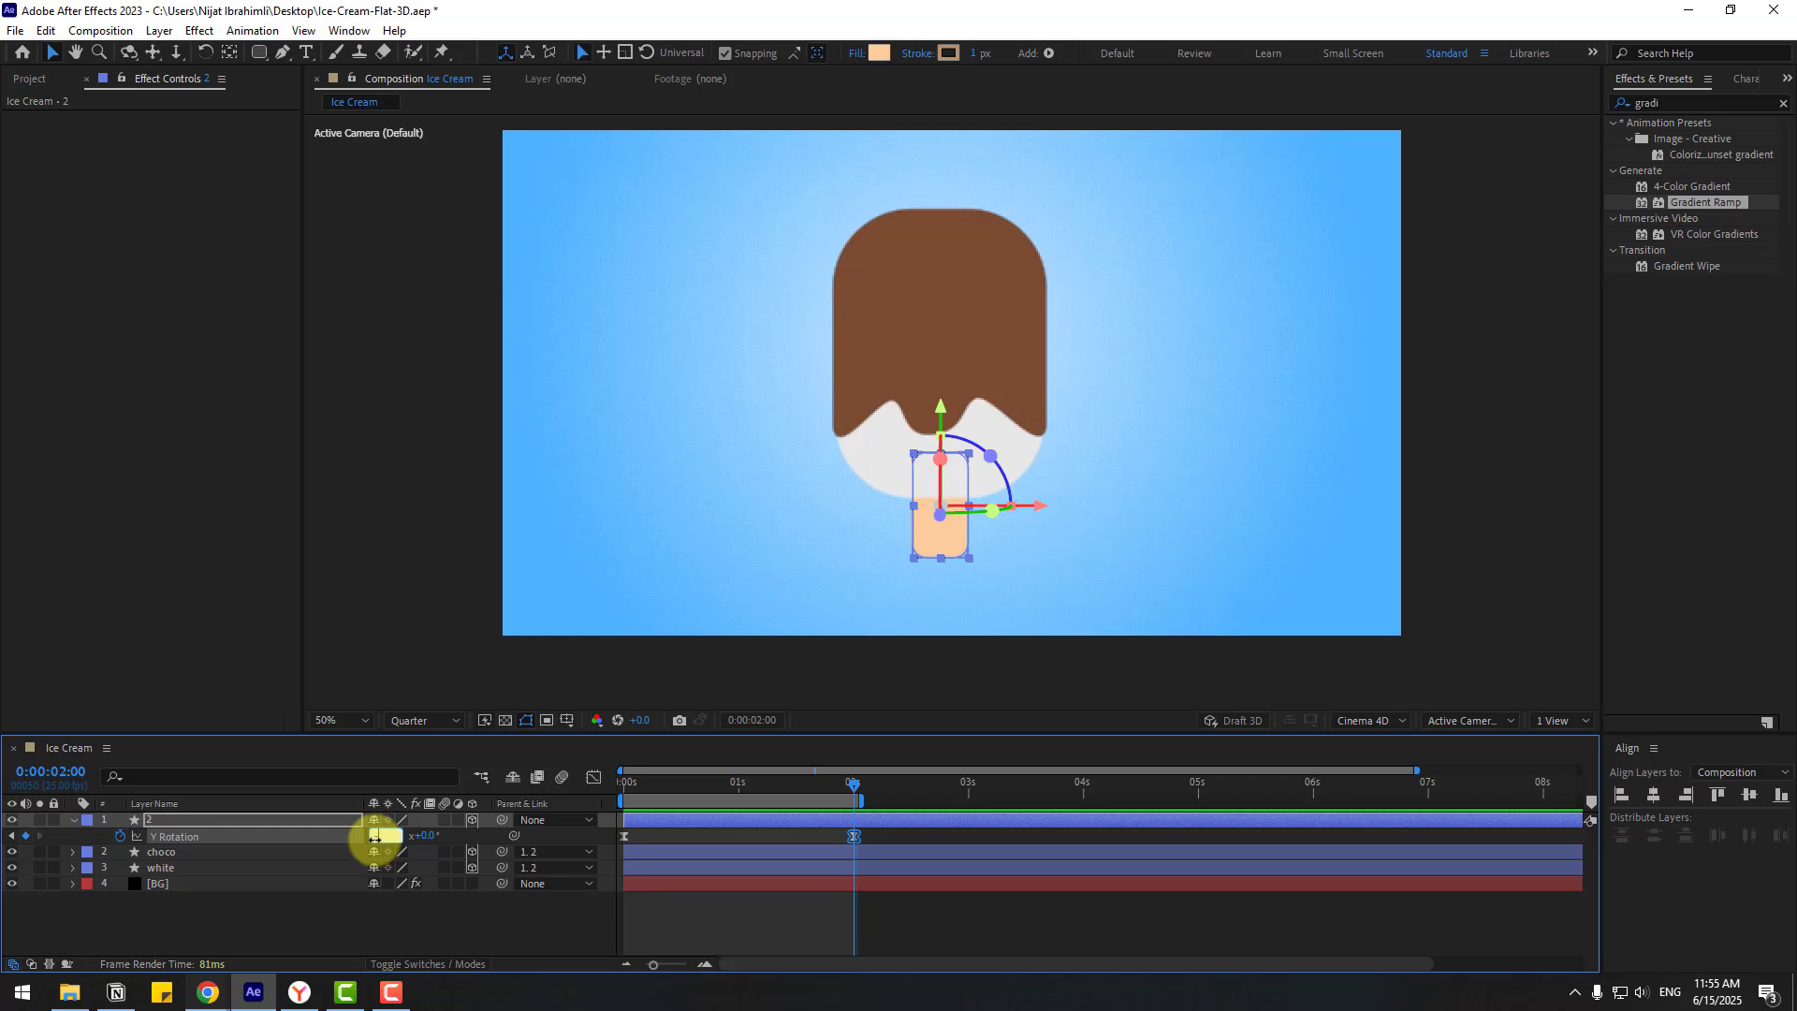
pyautogui.click(485, 912)
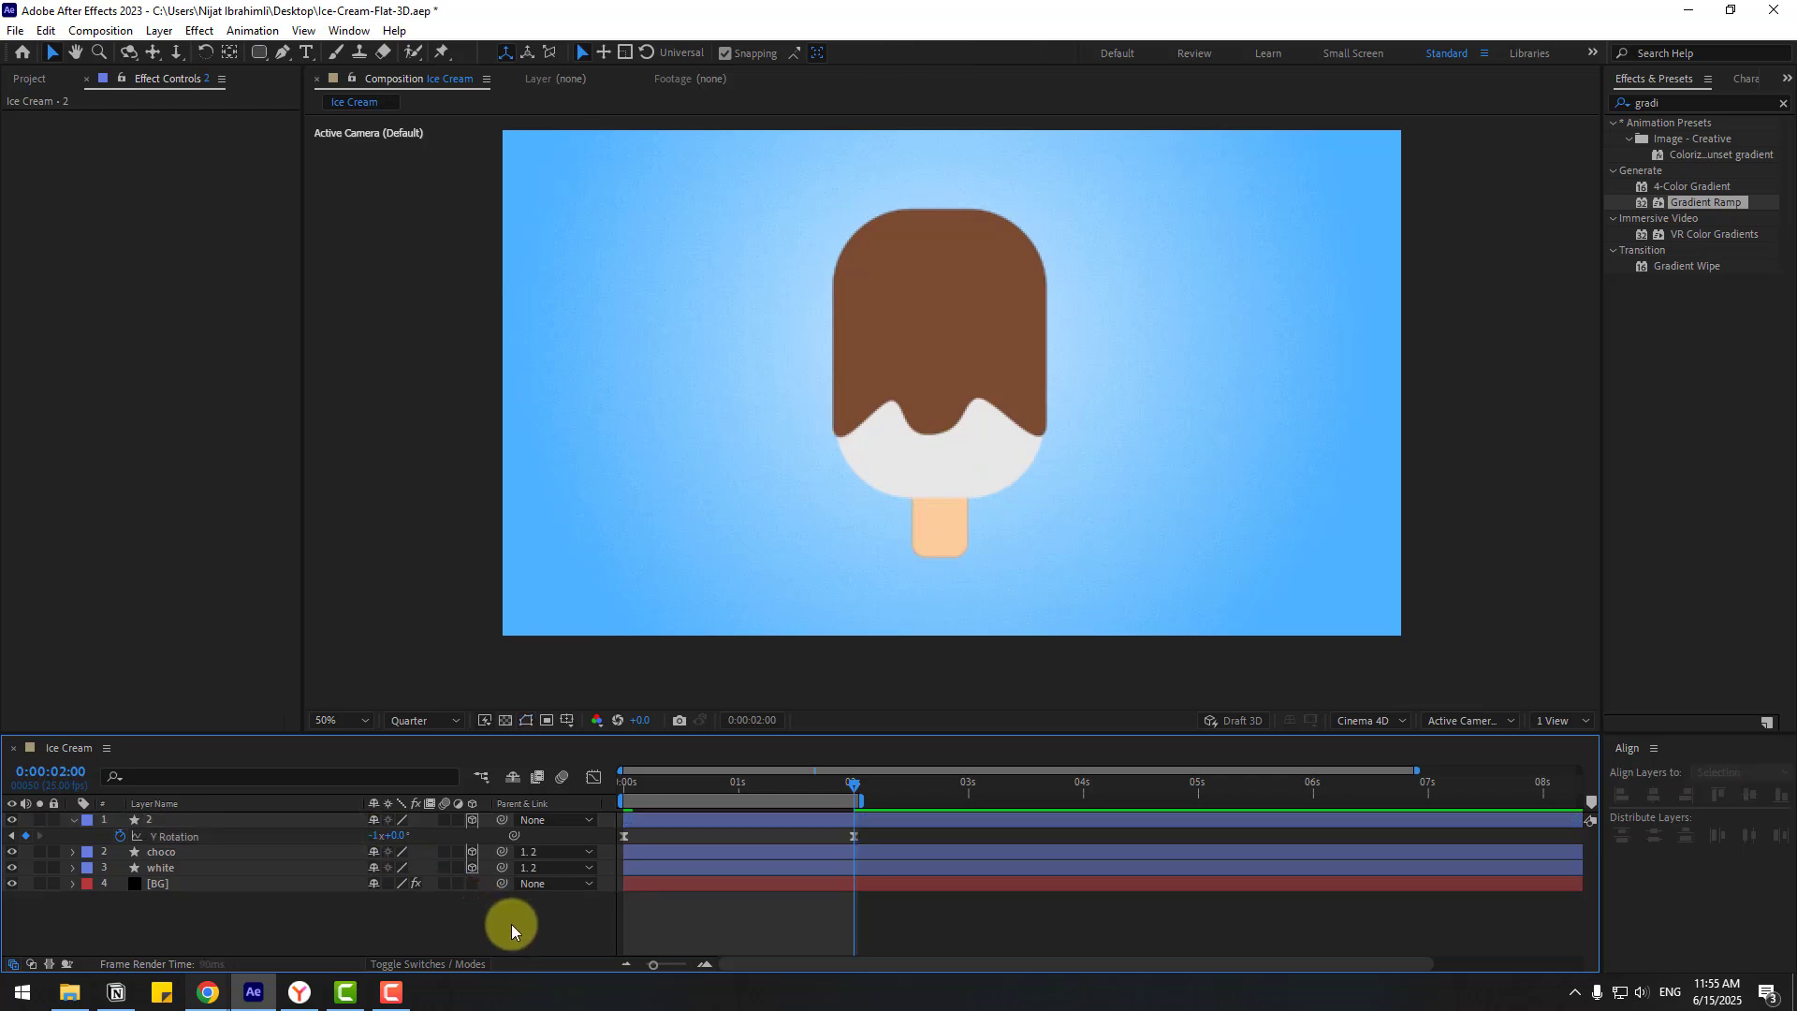
pyautogui.press('space')
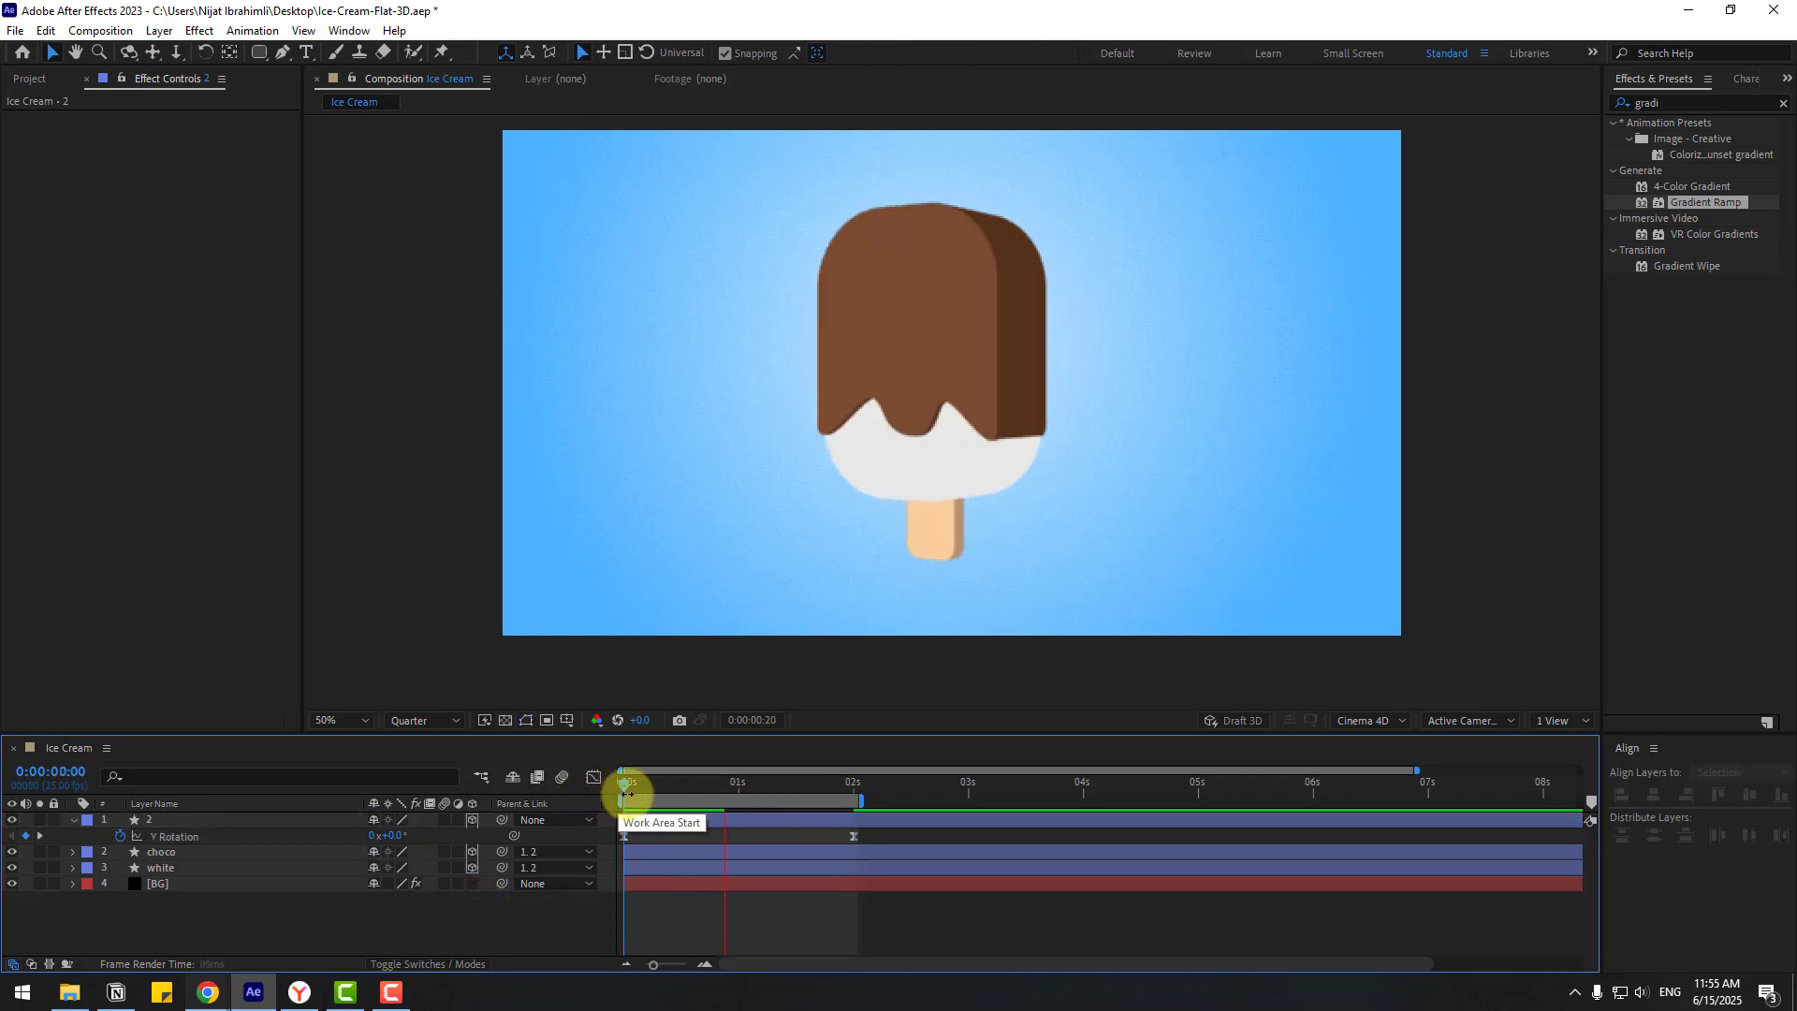
pyautogui.click(628, 785)
pyautogui.click(697, 786)
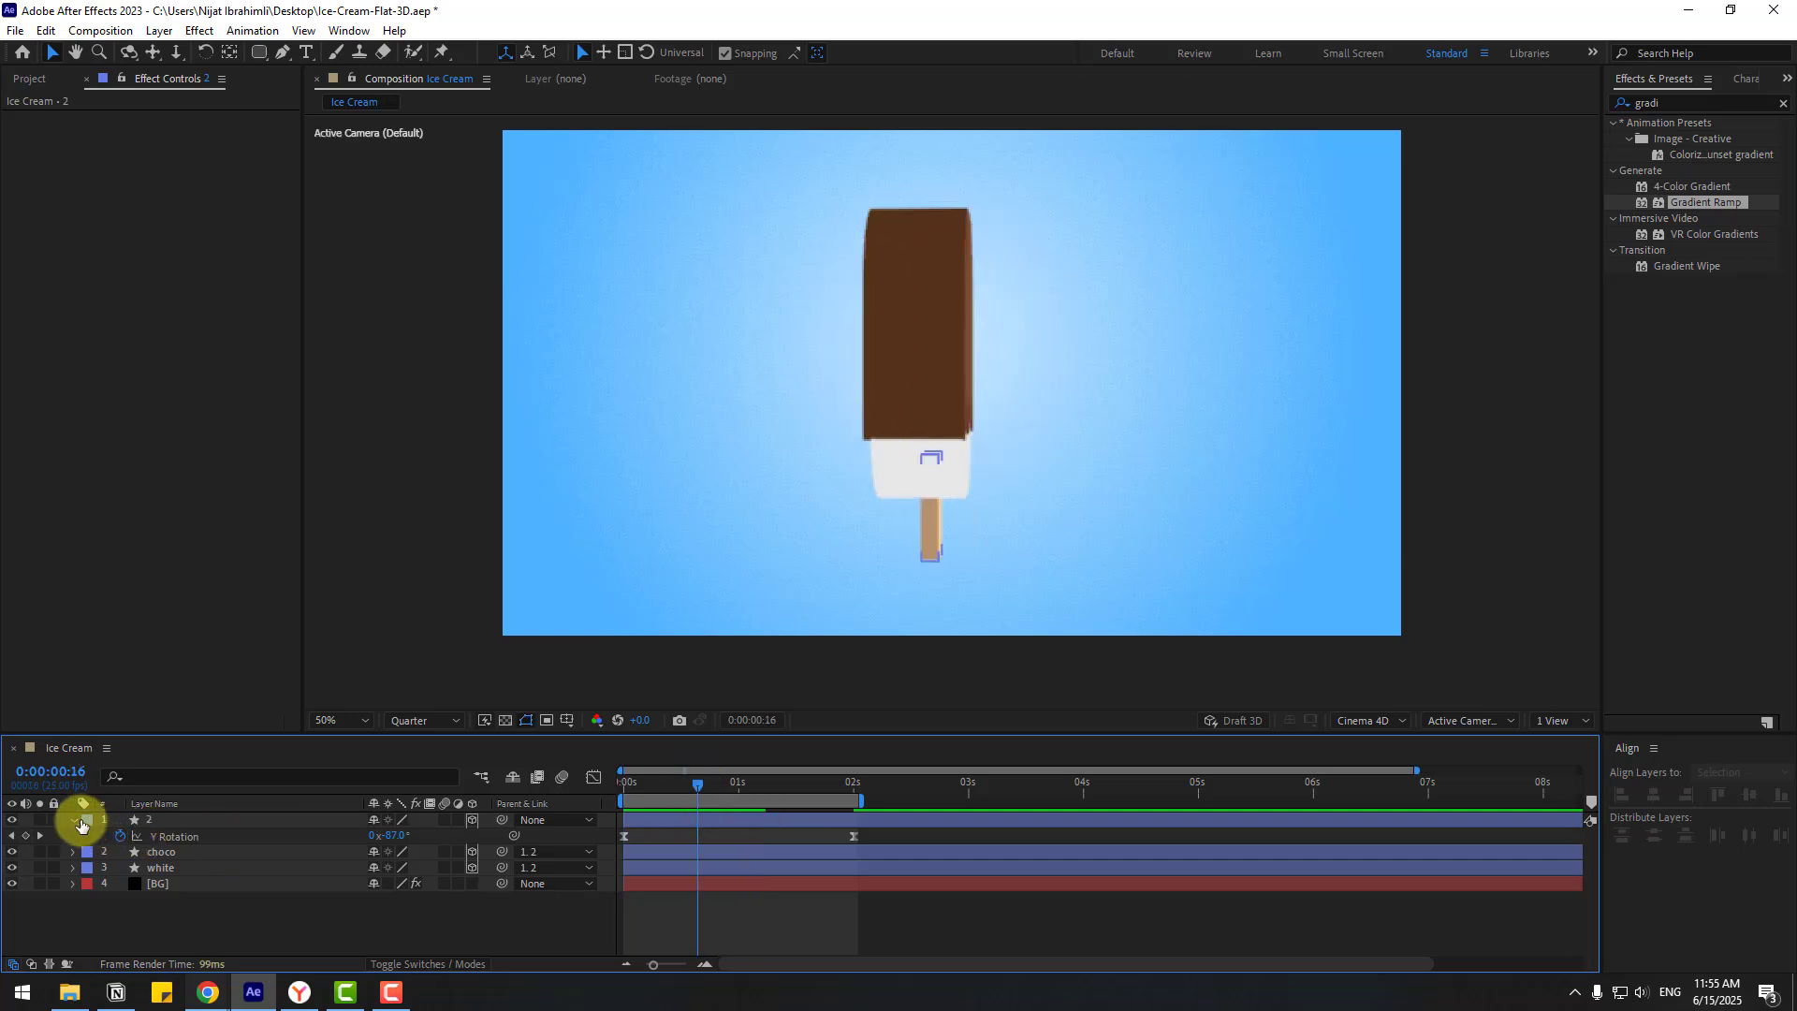
pyautogui.click(74, 820)
pyautogui.click(161, 867)
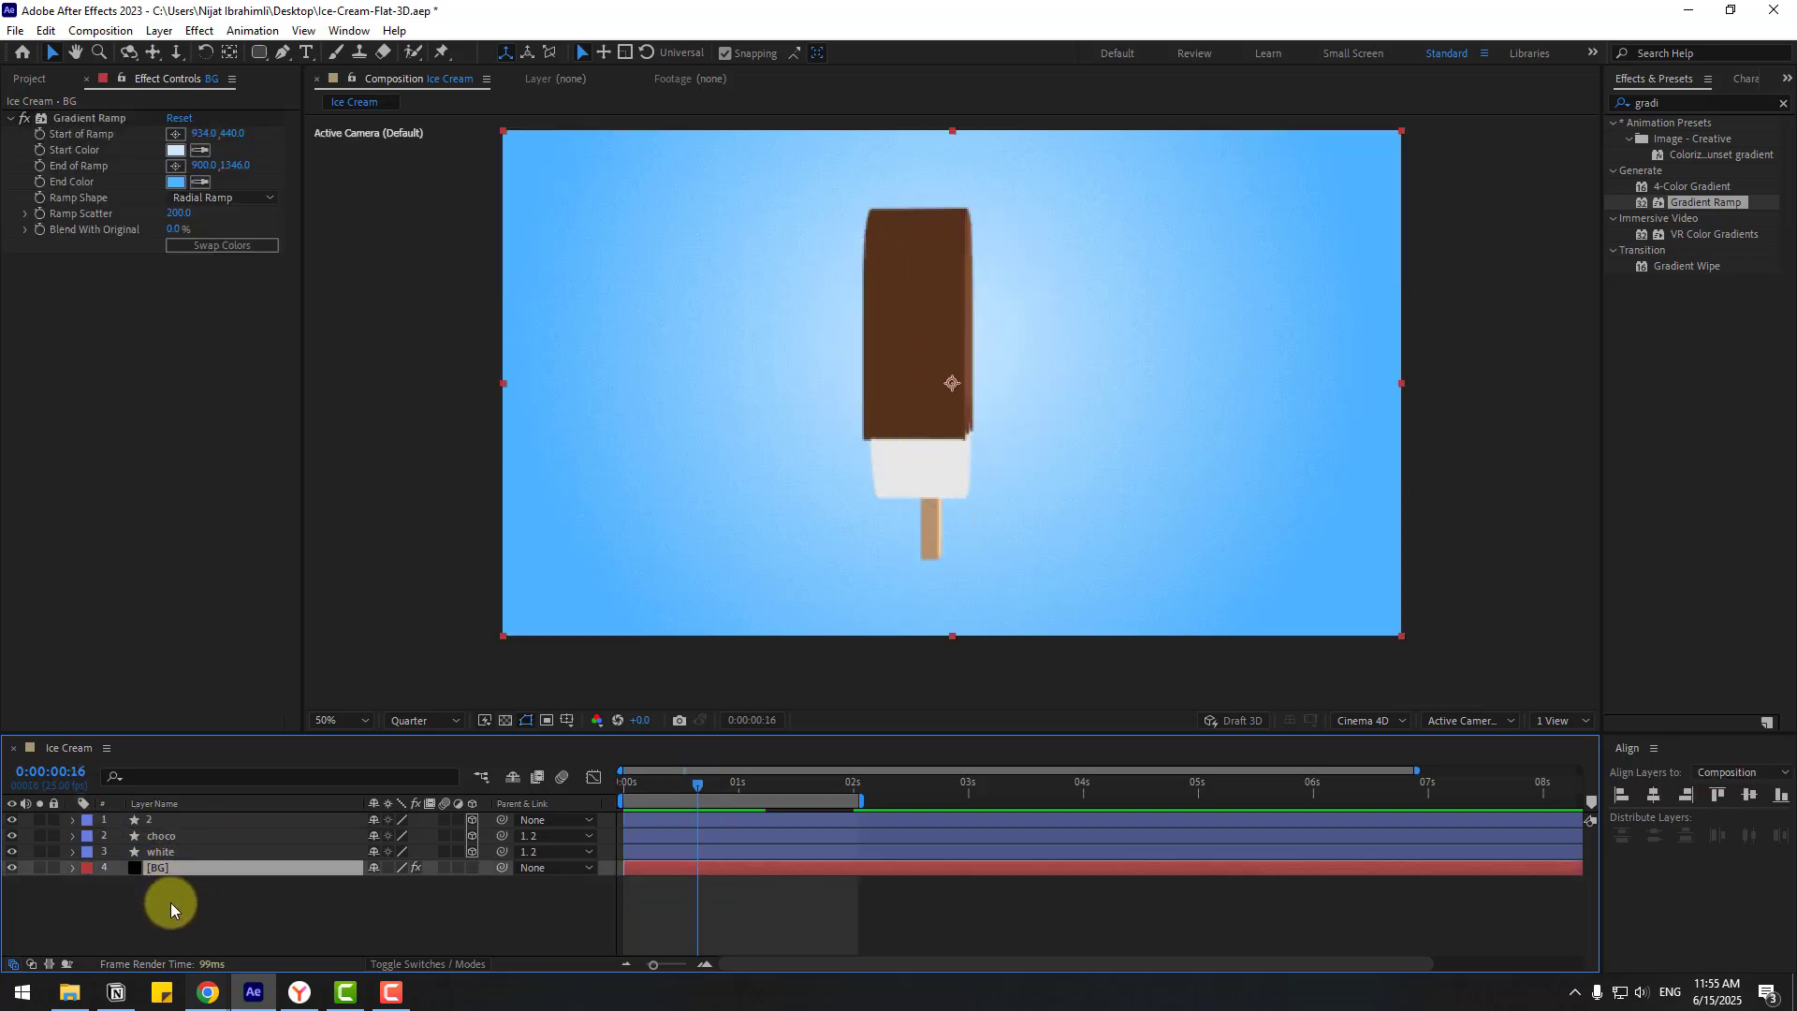
# Step: Duplicate the BG layer as GRID and delete its Gradient Ramp effect
pyautogui.hotkey('ctrl', 'd')
pyautogui.press('Return')
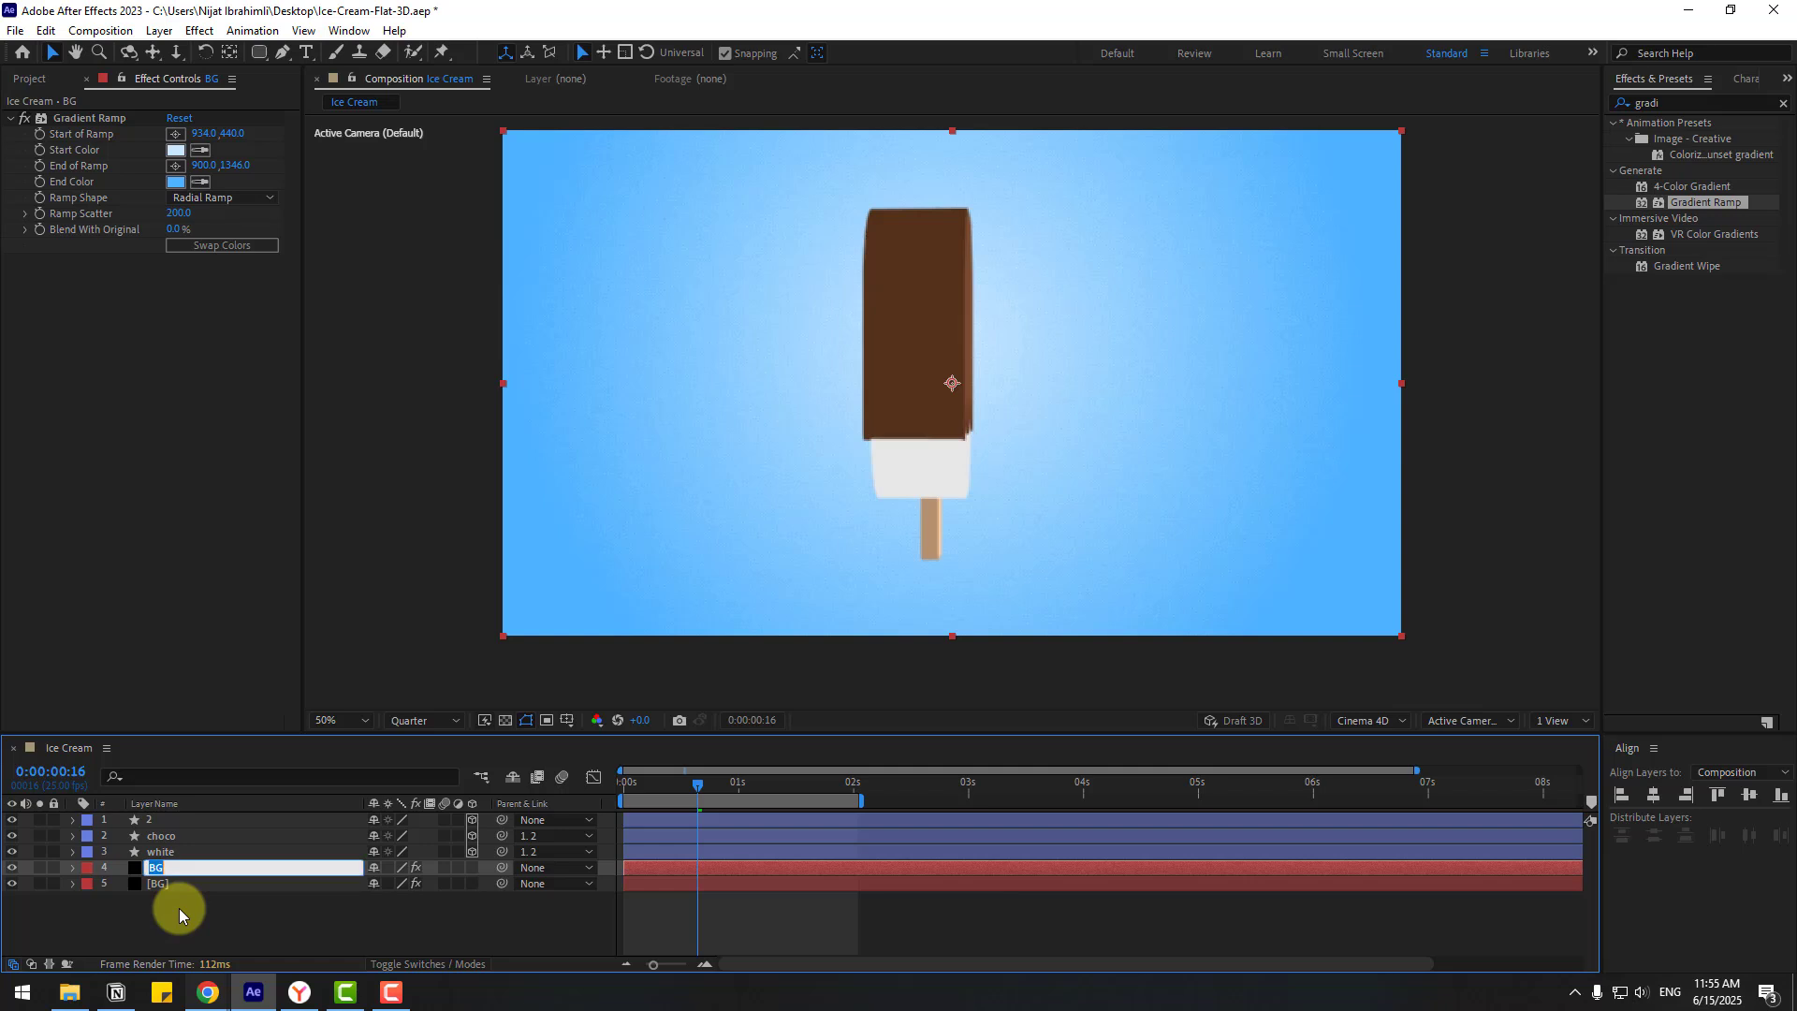
pyautogui.press('Return')
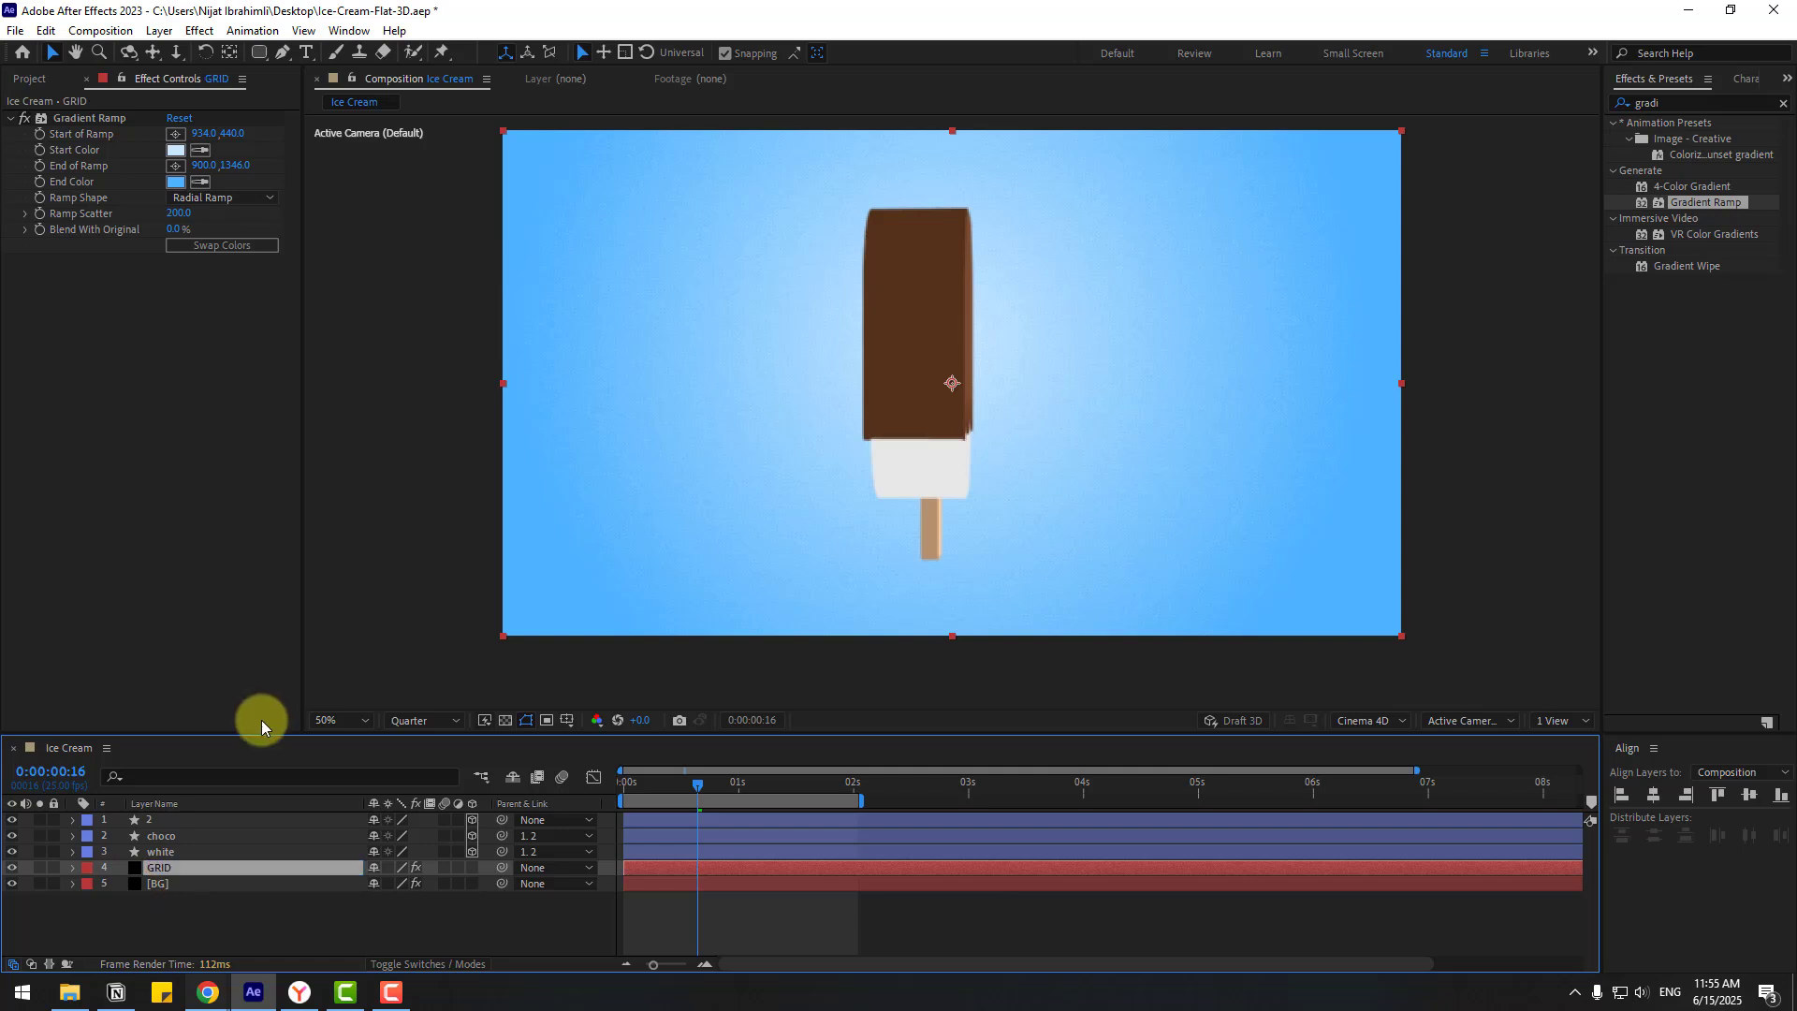
pyautogui.click(87, 120)
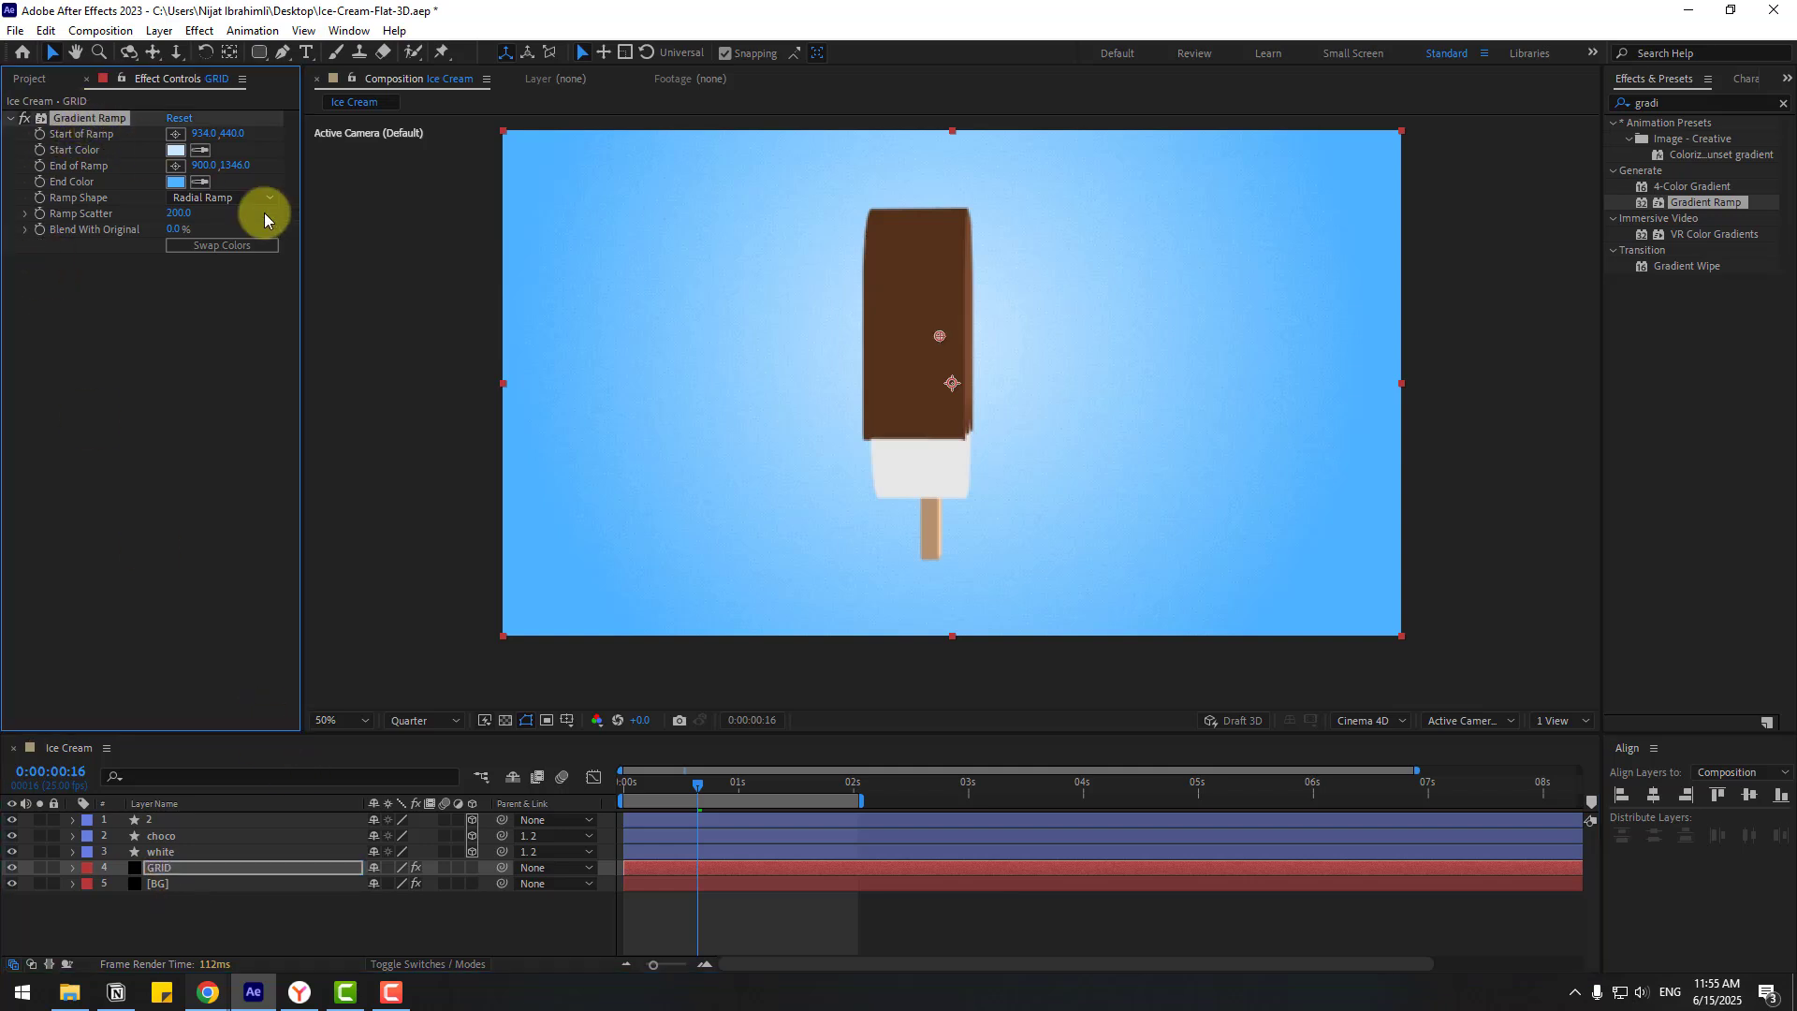
pyautogui.press('Delete')
# Step: Apply a Grid effect sized by Width Slider, width 80.8, with lowered line opacity
pyautogui.click(1673, 103)
pyautogui.click(1673, 103)
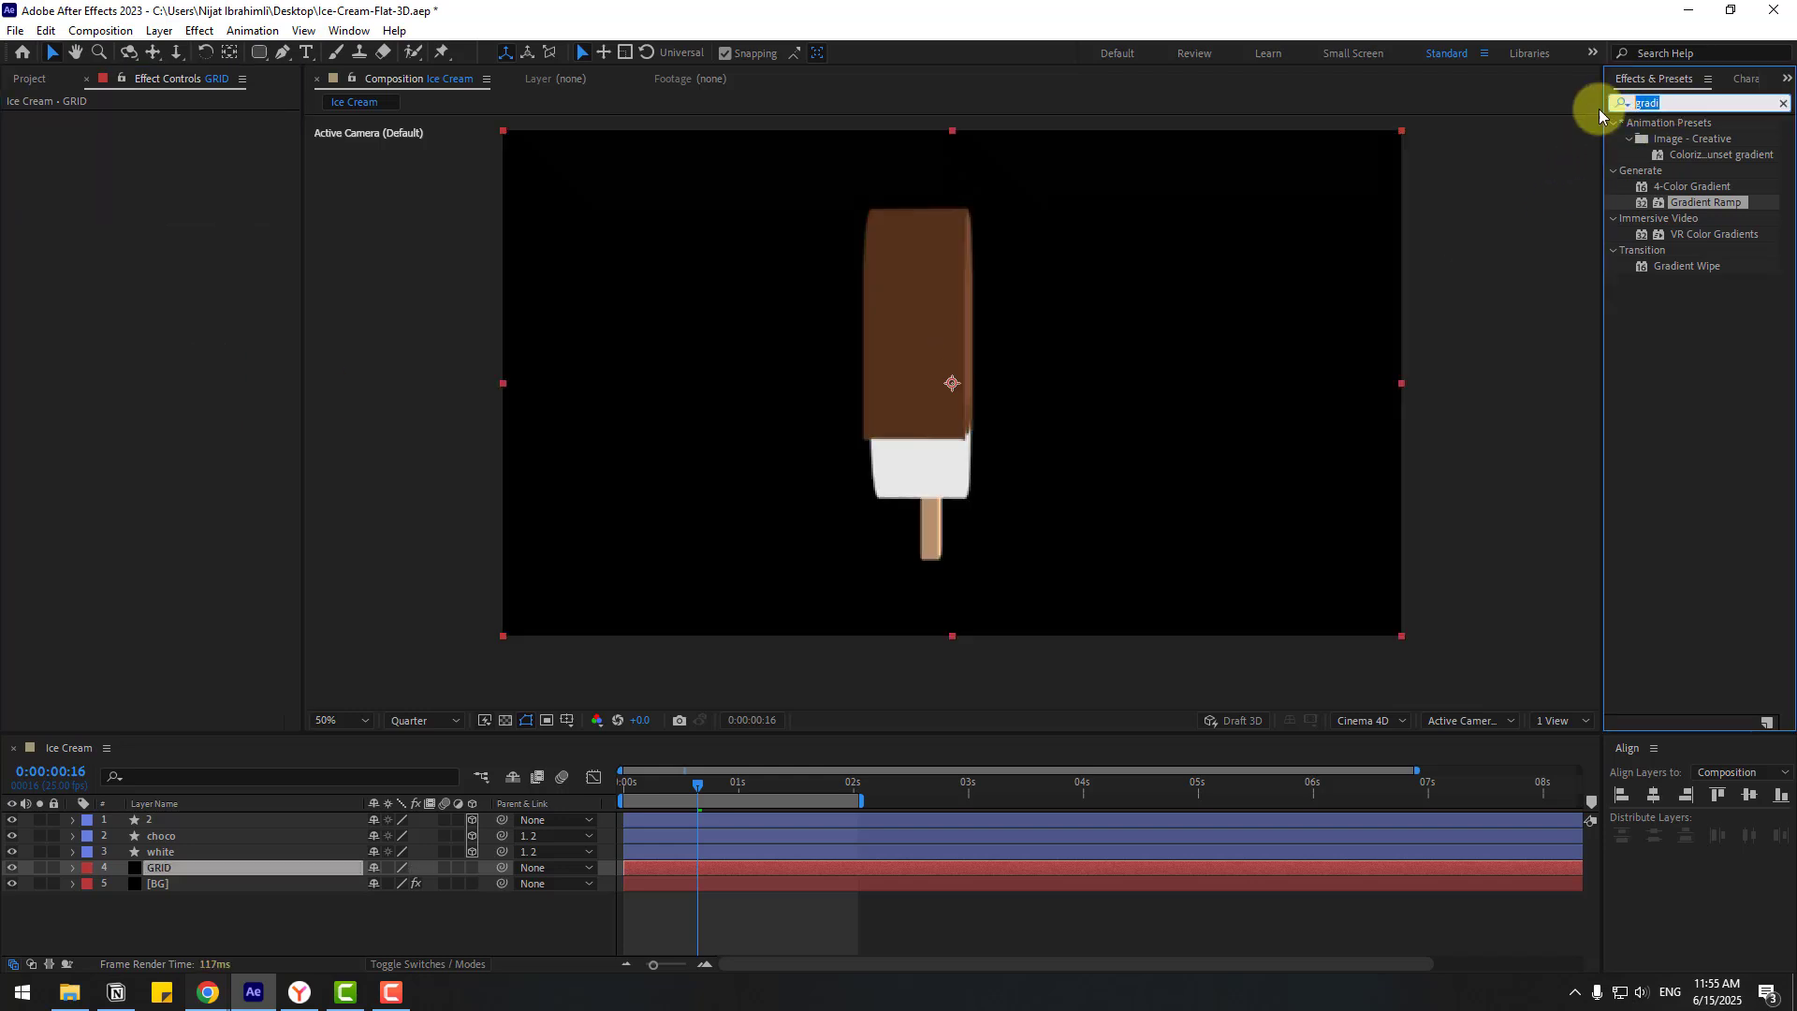
pyautogui.write('grid')
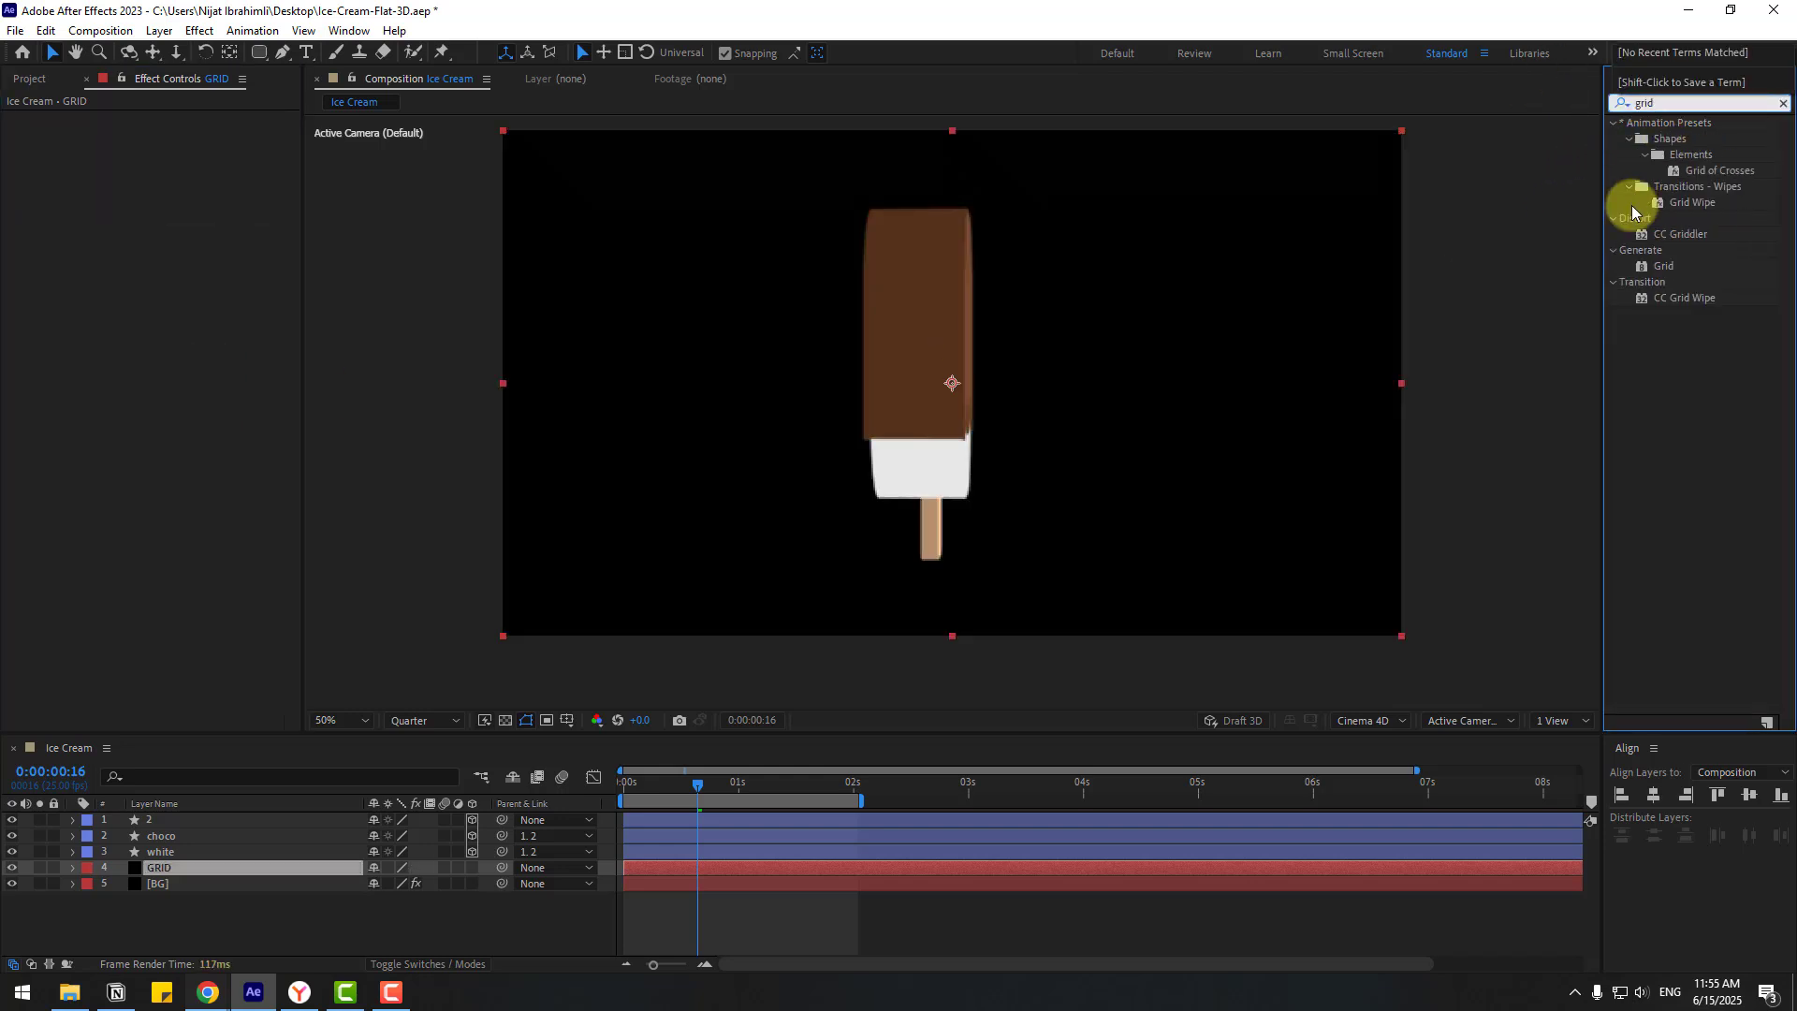
pyautogui.moveTo(1661, 270); pyautogui.dragTo(159, 870)
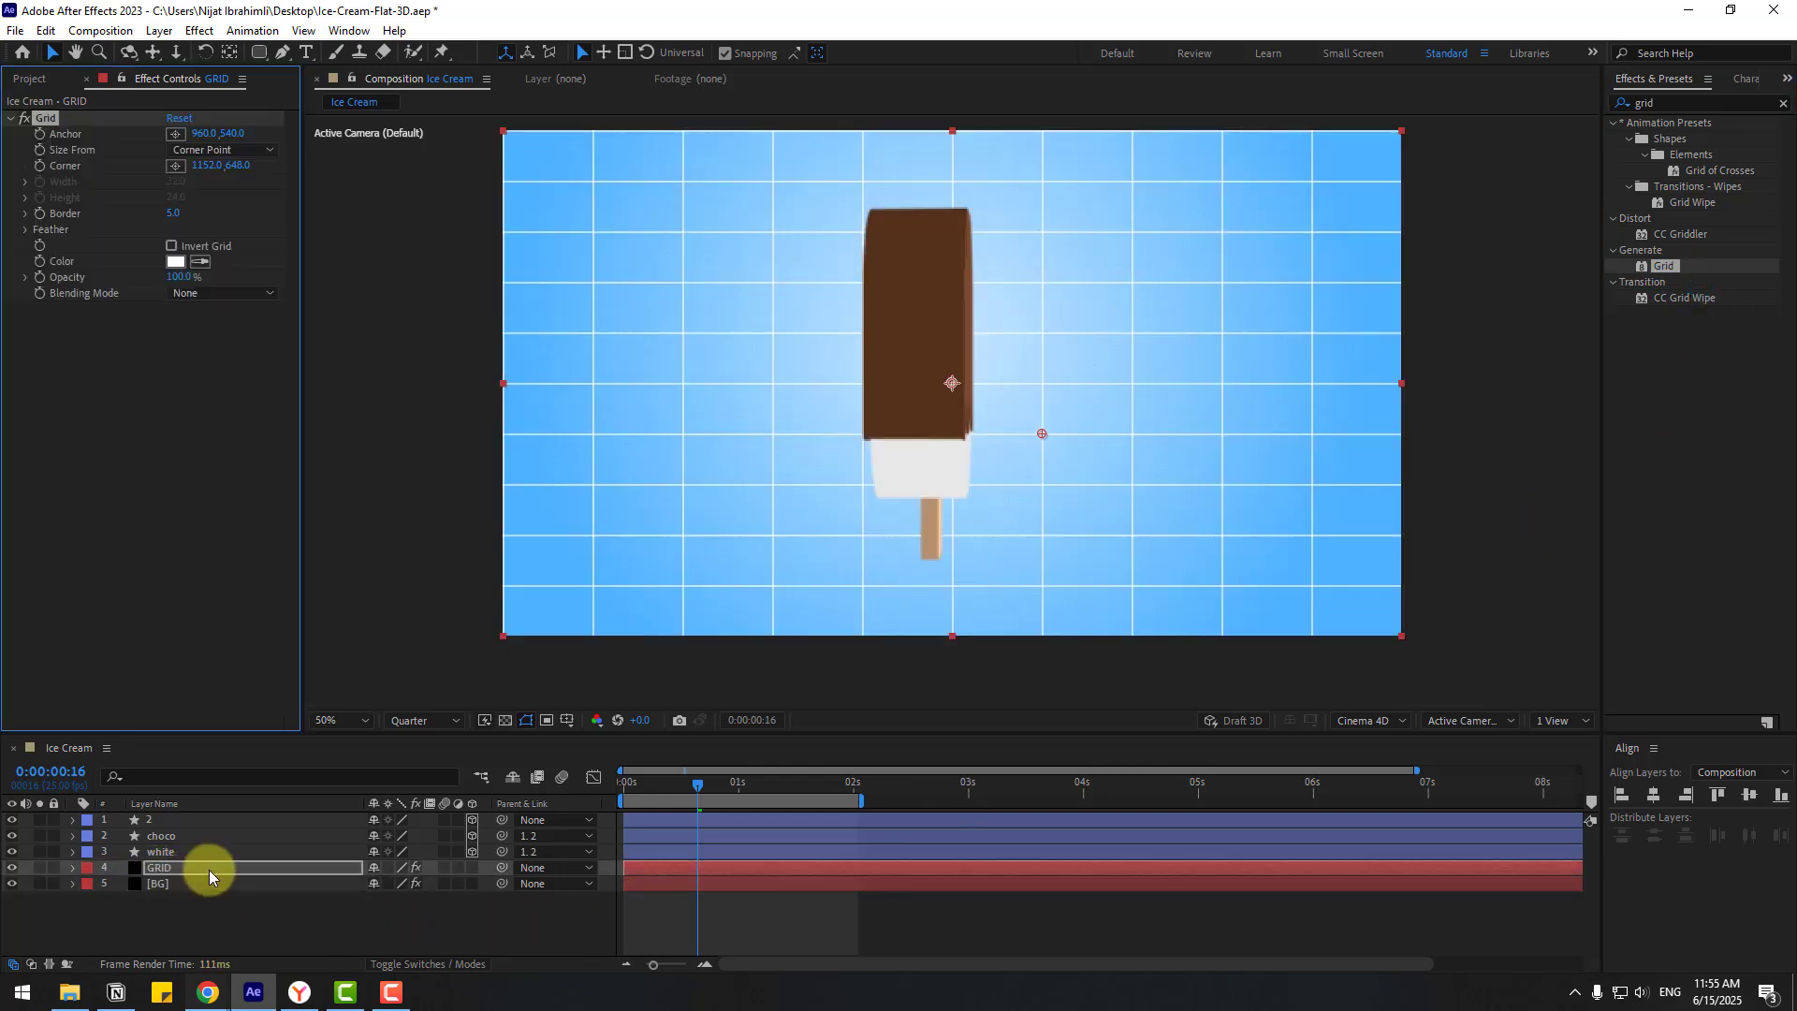
pyautogui.click(189, 149)
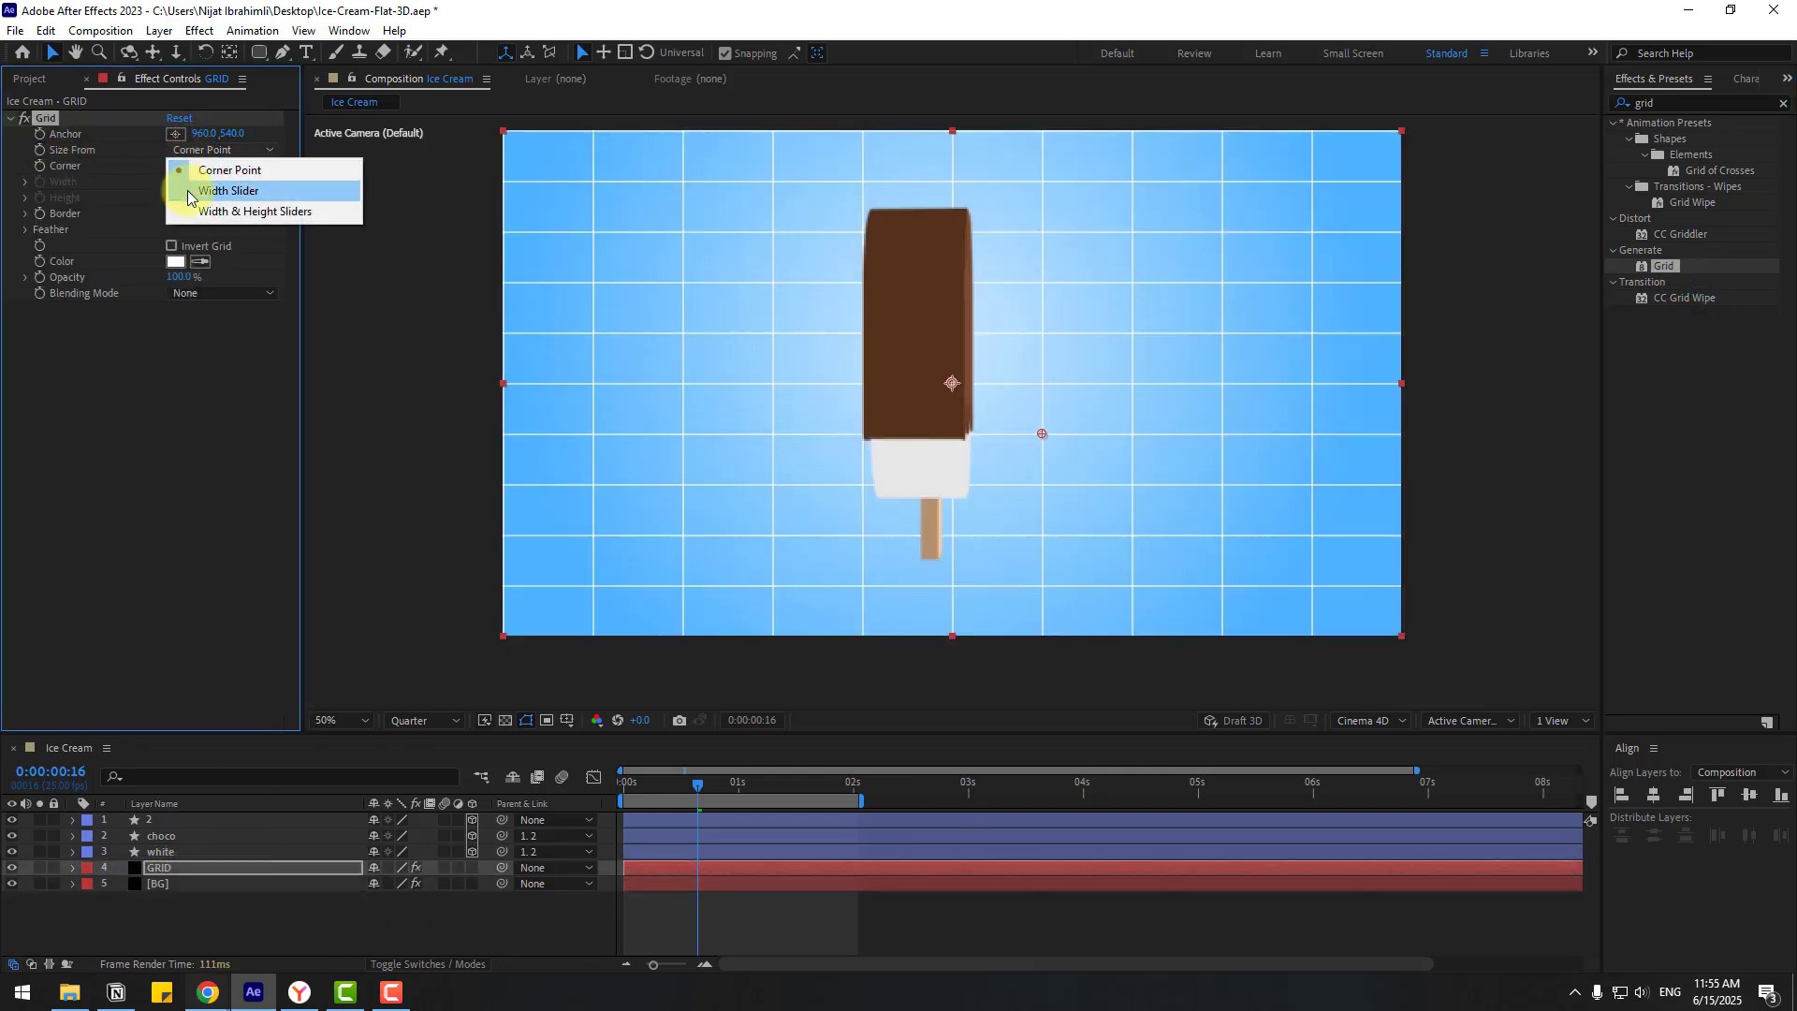
pyautogui.click(195, 185)
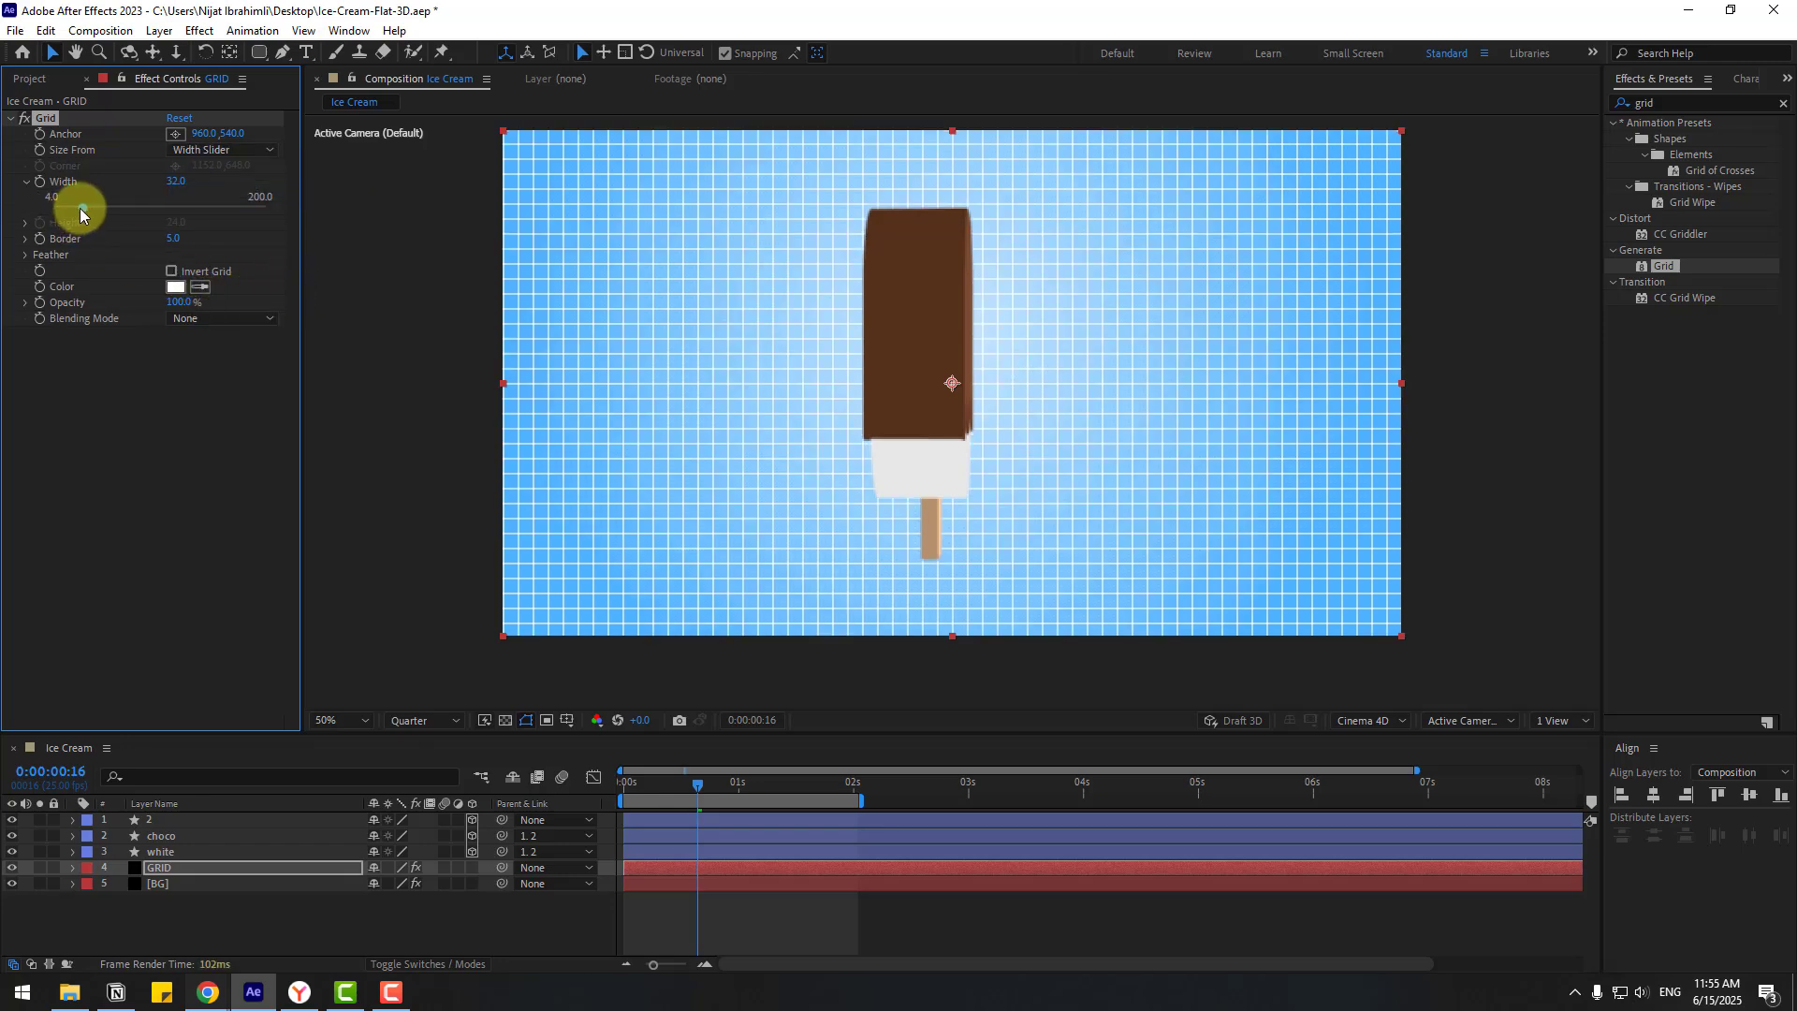
pyautogui.moveTo(80, 210); pyautogui.dragTo(136, 210)
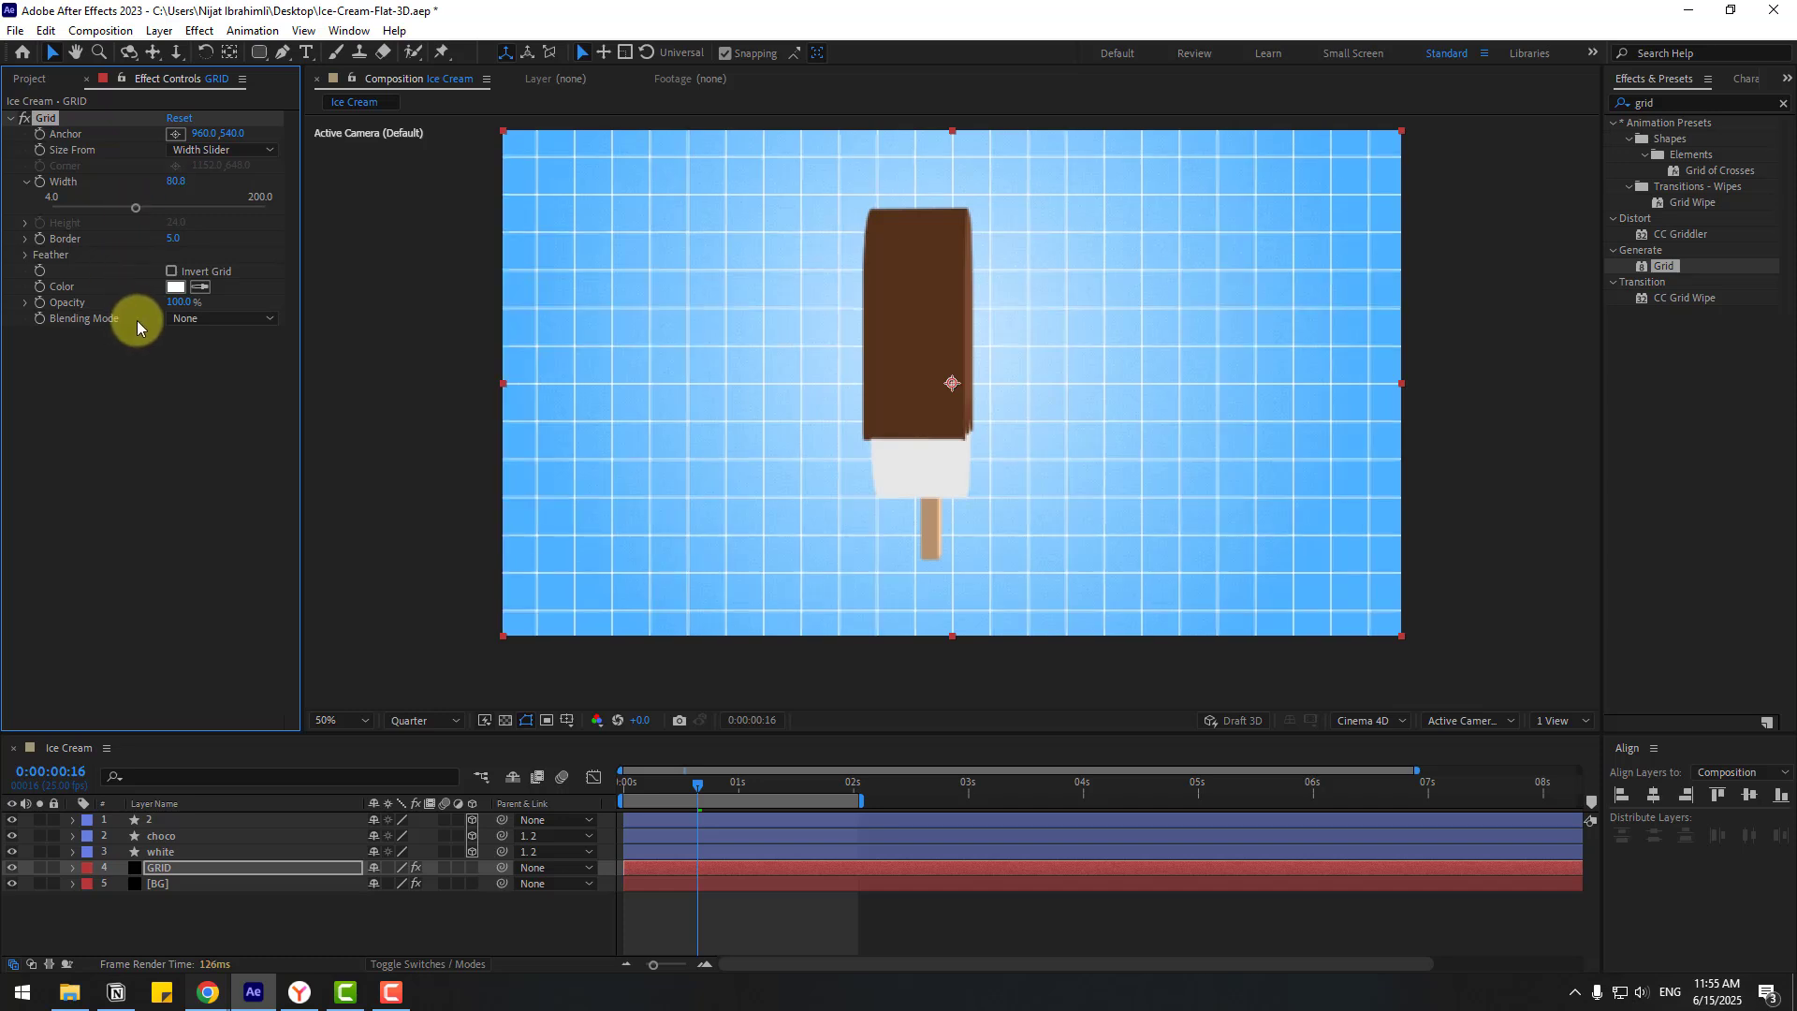
pyautogui.moveTo(172, 302); pyautogui.dragTo(107, 301)
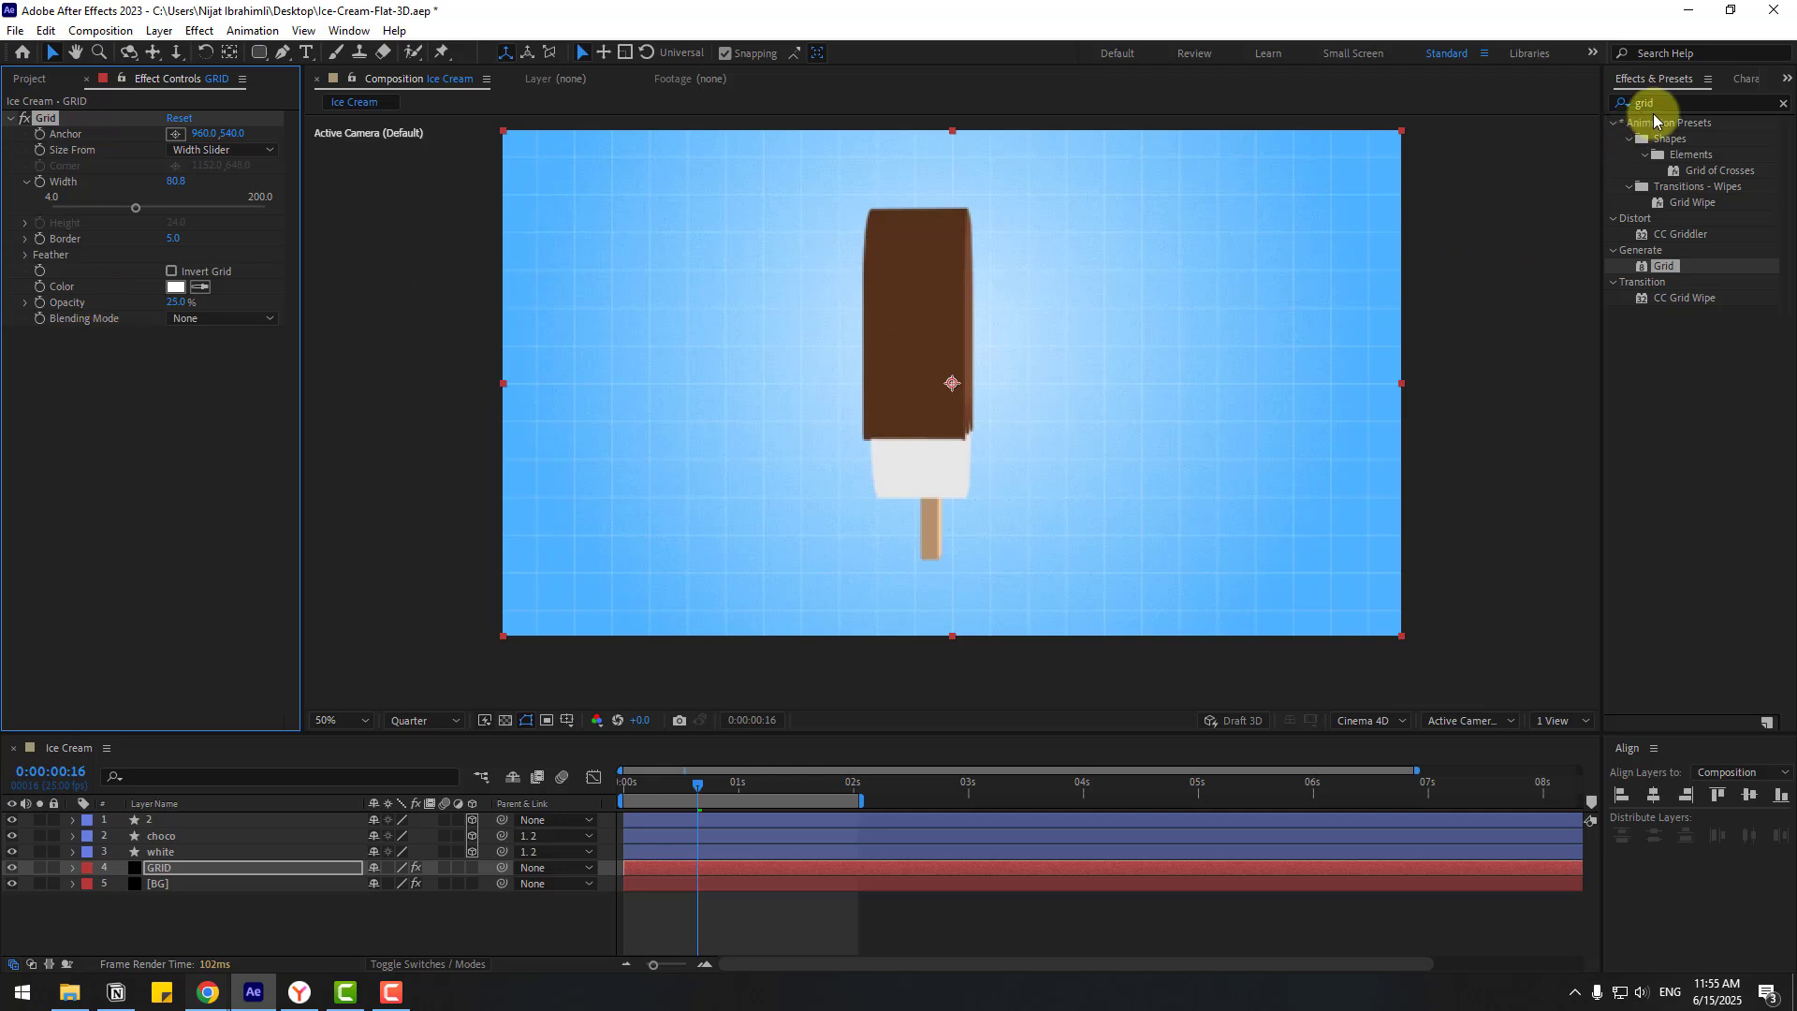
# Step: Apply CC Lens to the GRID layer and raise its Size to 209 so the lines bulge
pyautogui.click(1588, 106)
pyautogui.write('cc lens')
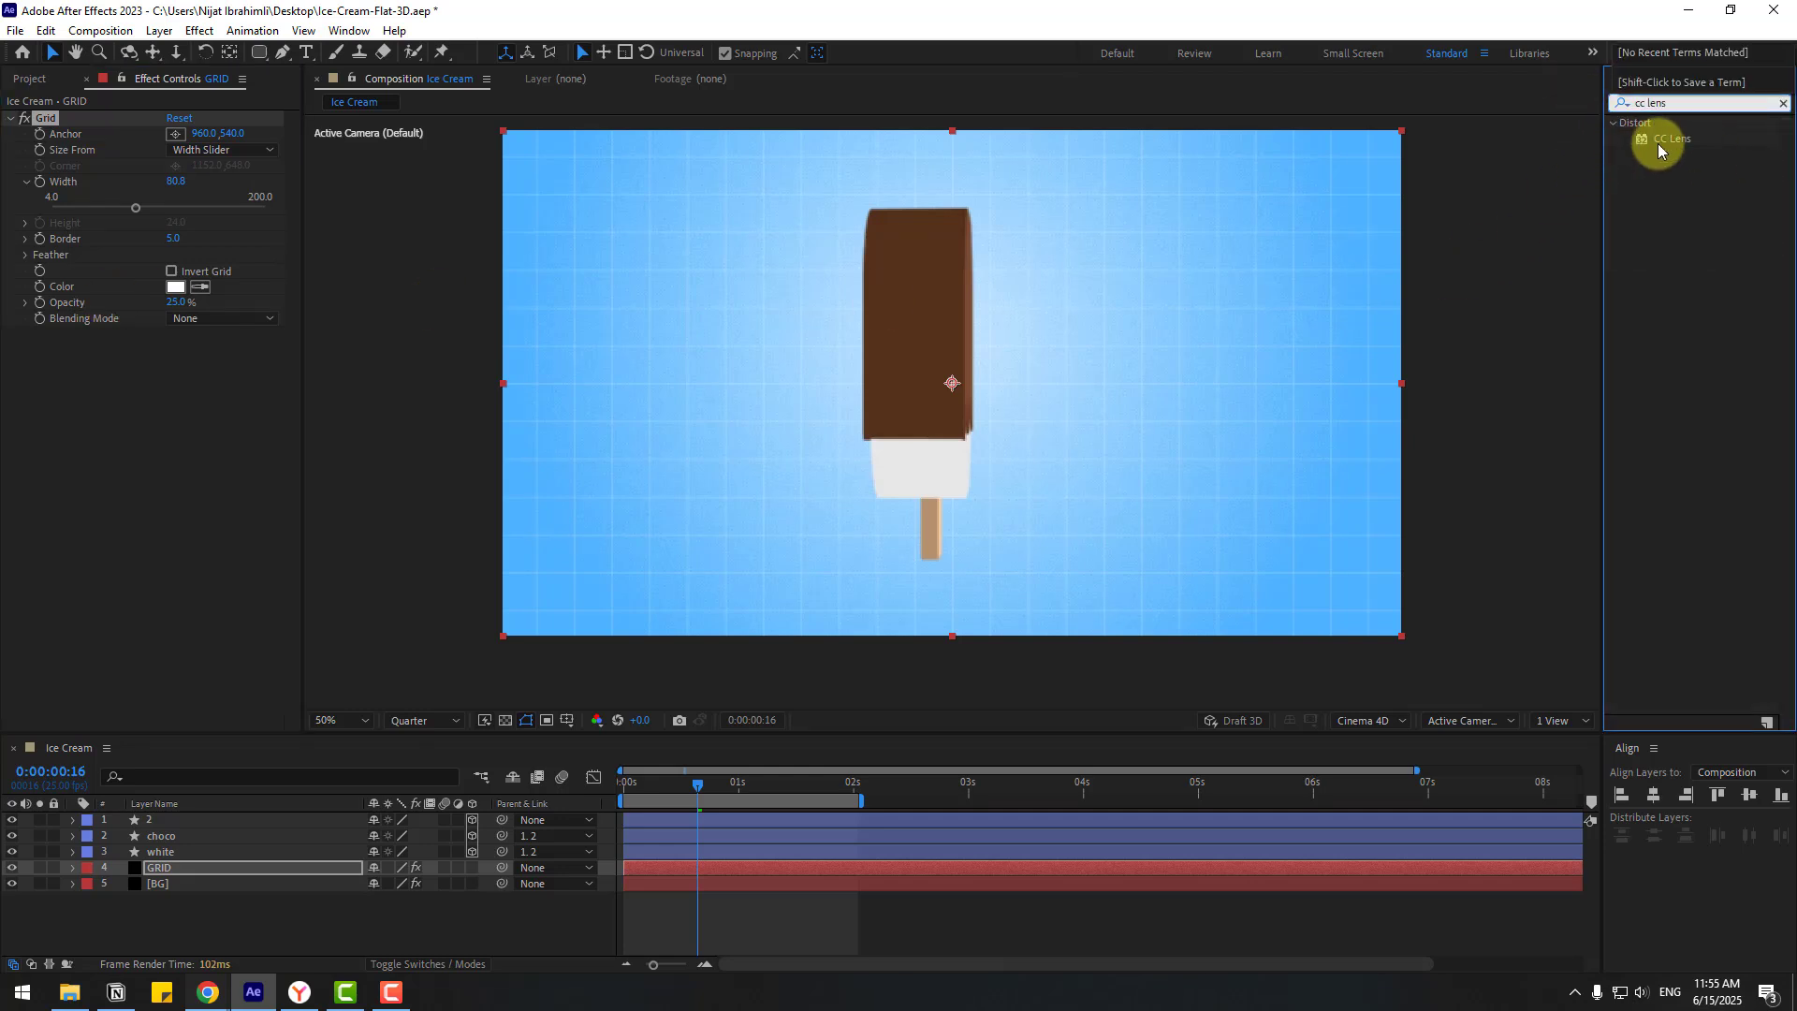
pyautogui.moveTo(1659, 144); pyautogui.dragTo(156, 869)
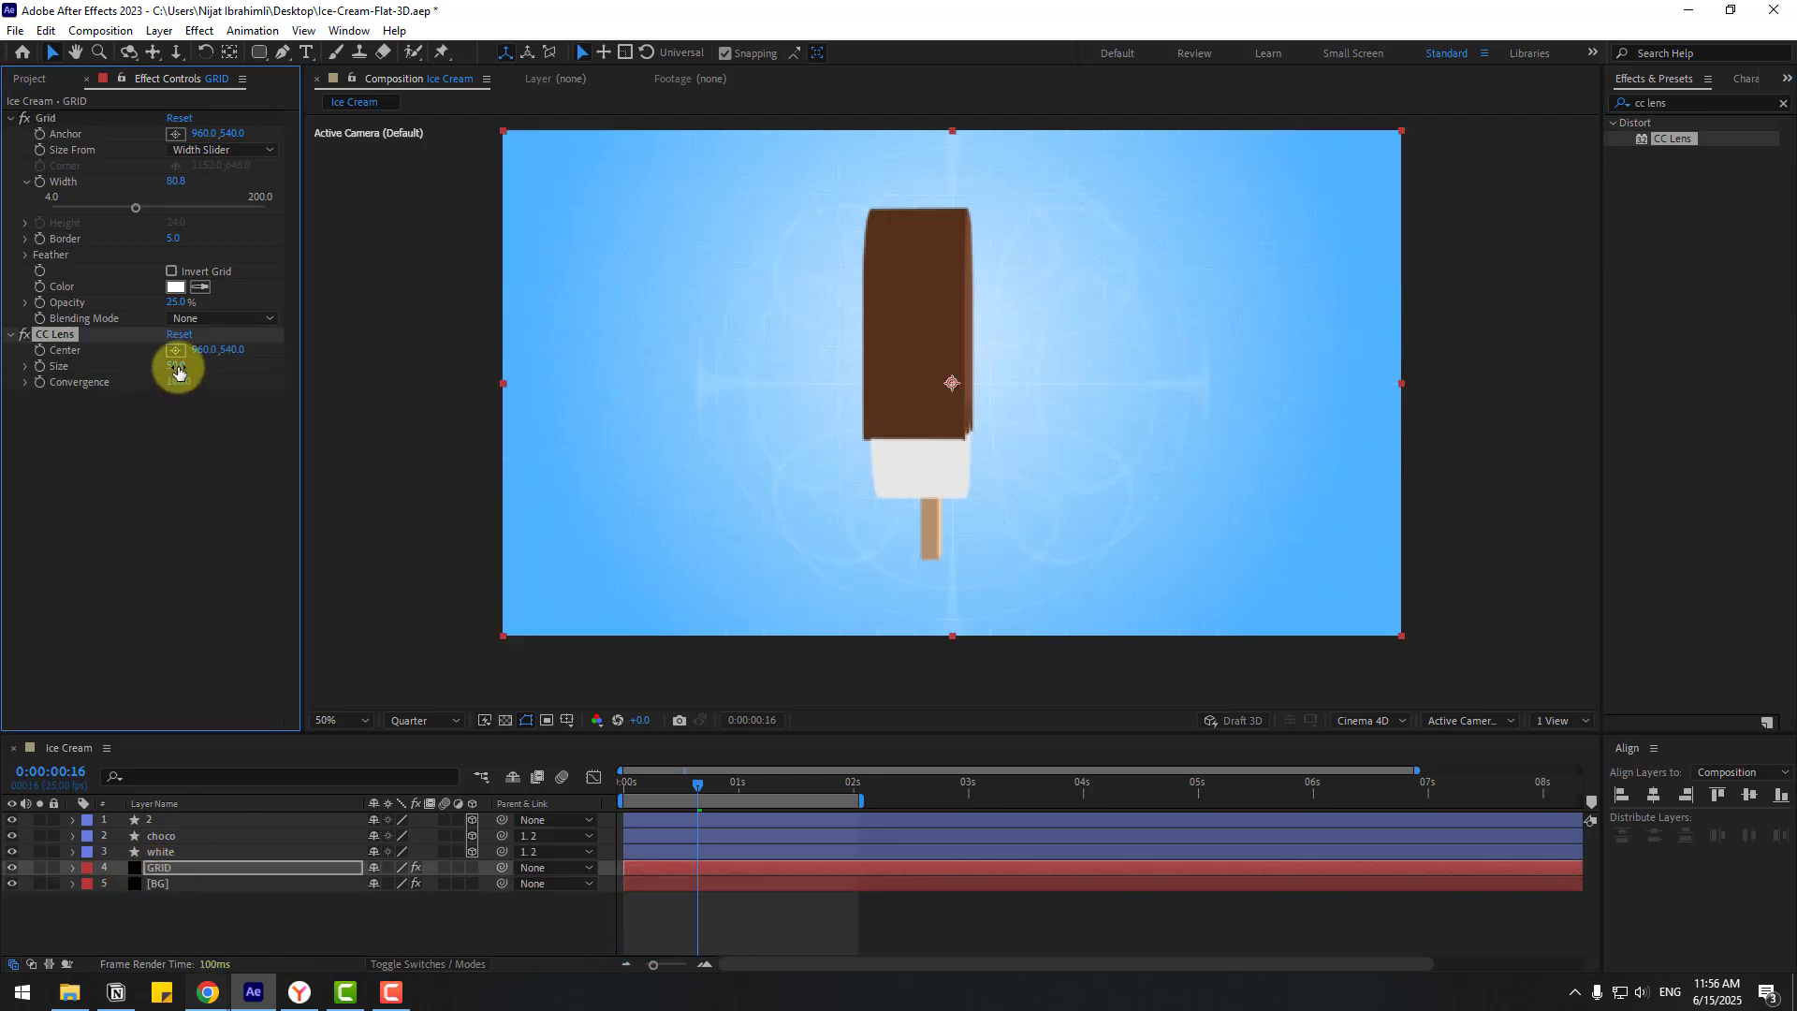
pyautogui.moveTo(177, 372); pyautogui.dragTo(291, 351)
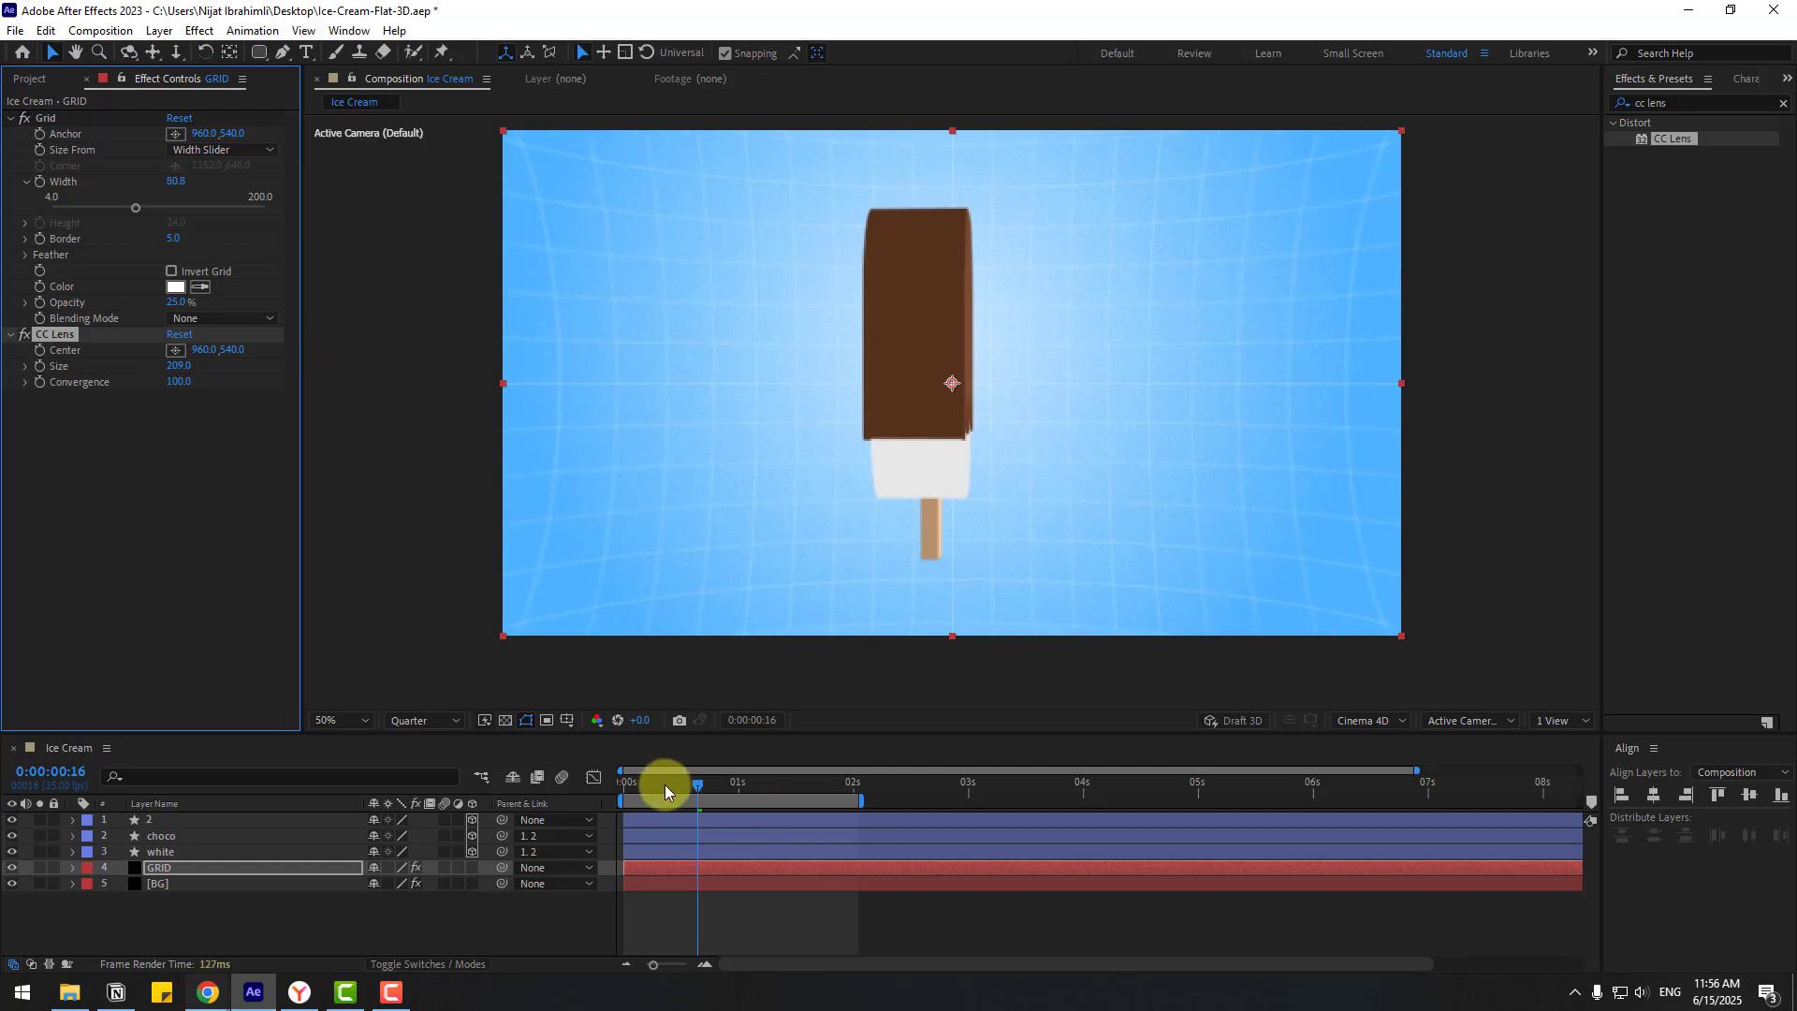
pyautogui.moveTo(664, 785); pyautogui.dragTo(794, 779)
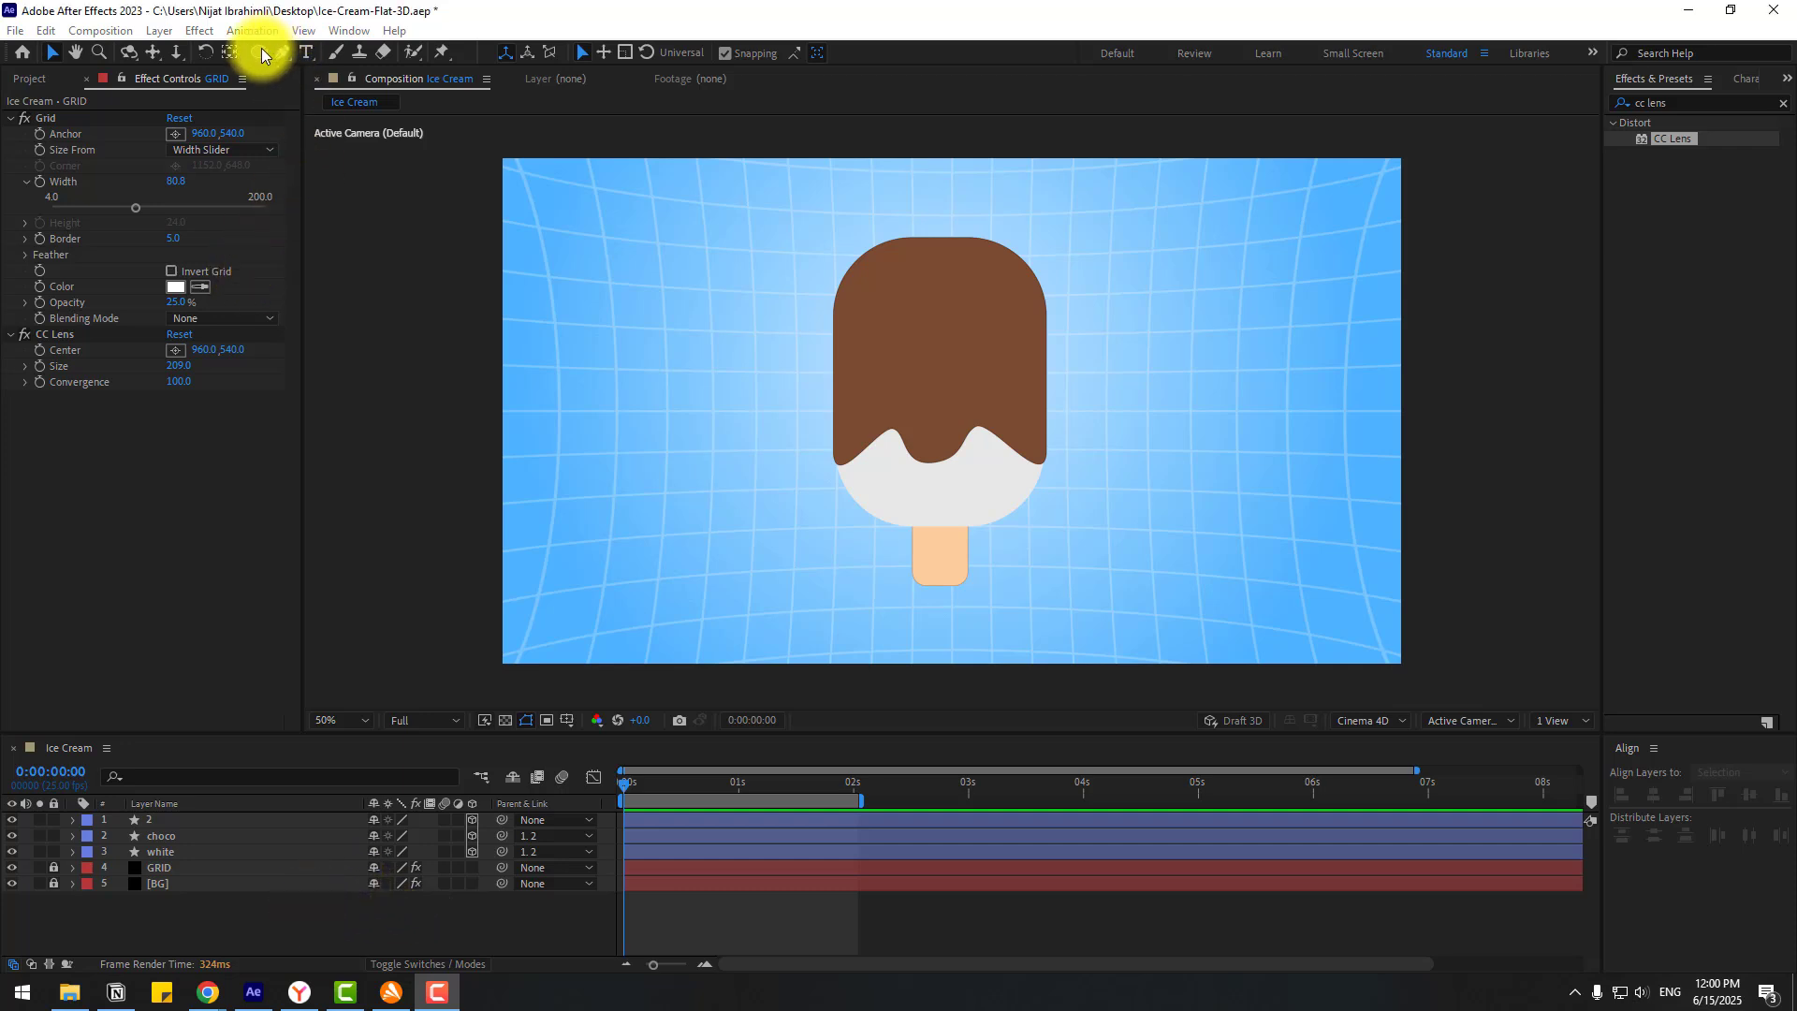
pyautogui.moveTo(261, 48)
pyautogui.mouseDown()
pyautogui.moveTo(286, 90)
pyautogui.moveTo(313, 92)
pyautogui.mouseUp()
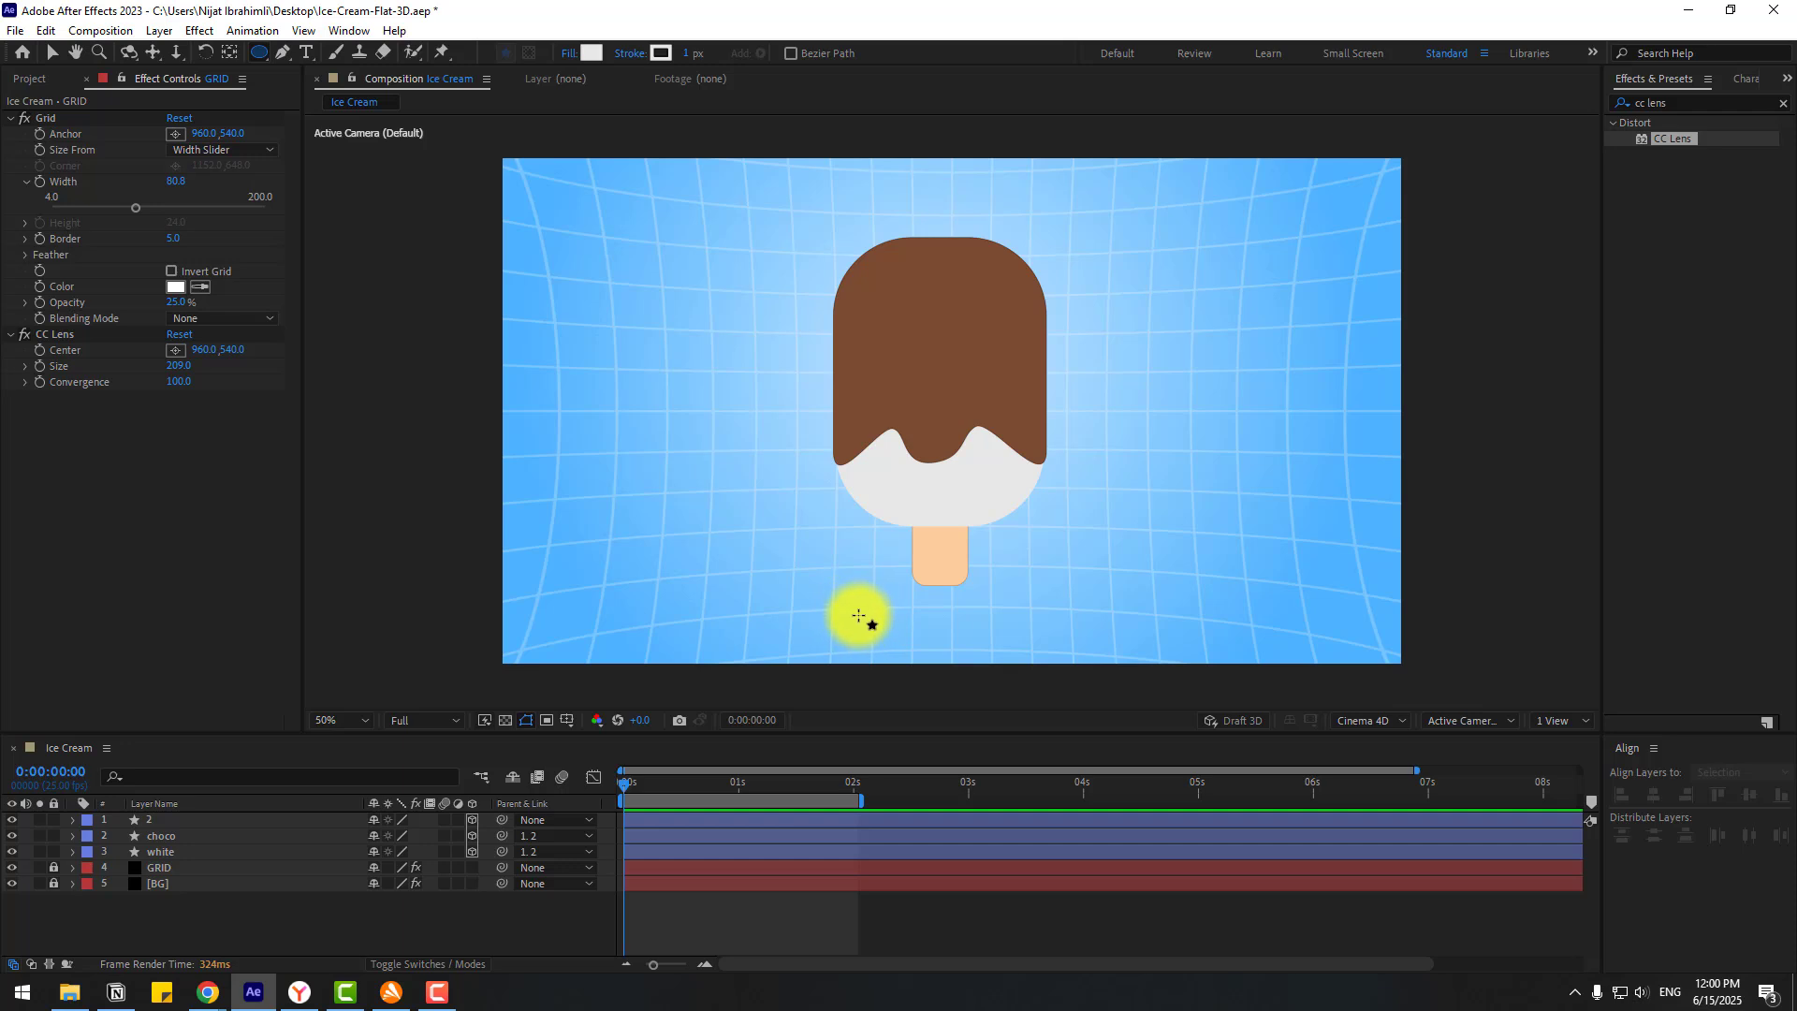
# Step: Draw a flat ellipse under the popsicle stick and centre it horizontally
pyautogui.moveTo(858, 614); pyautogui.dragTo(1046, 637)
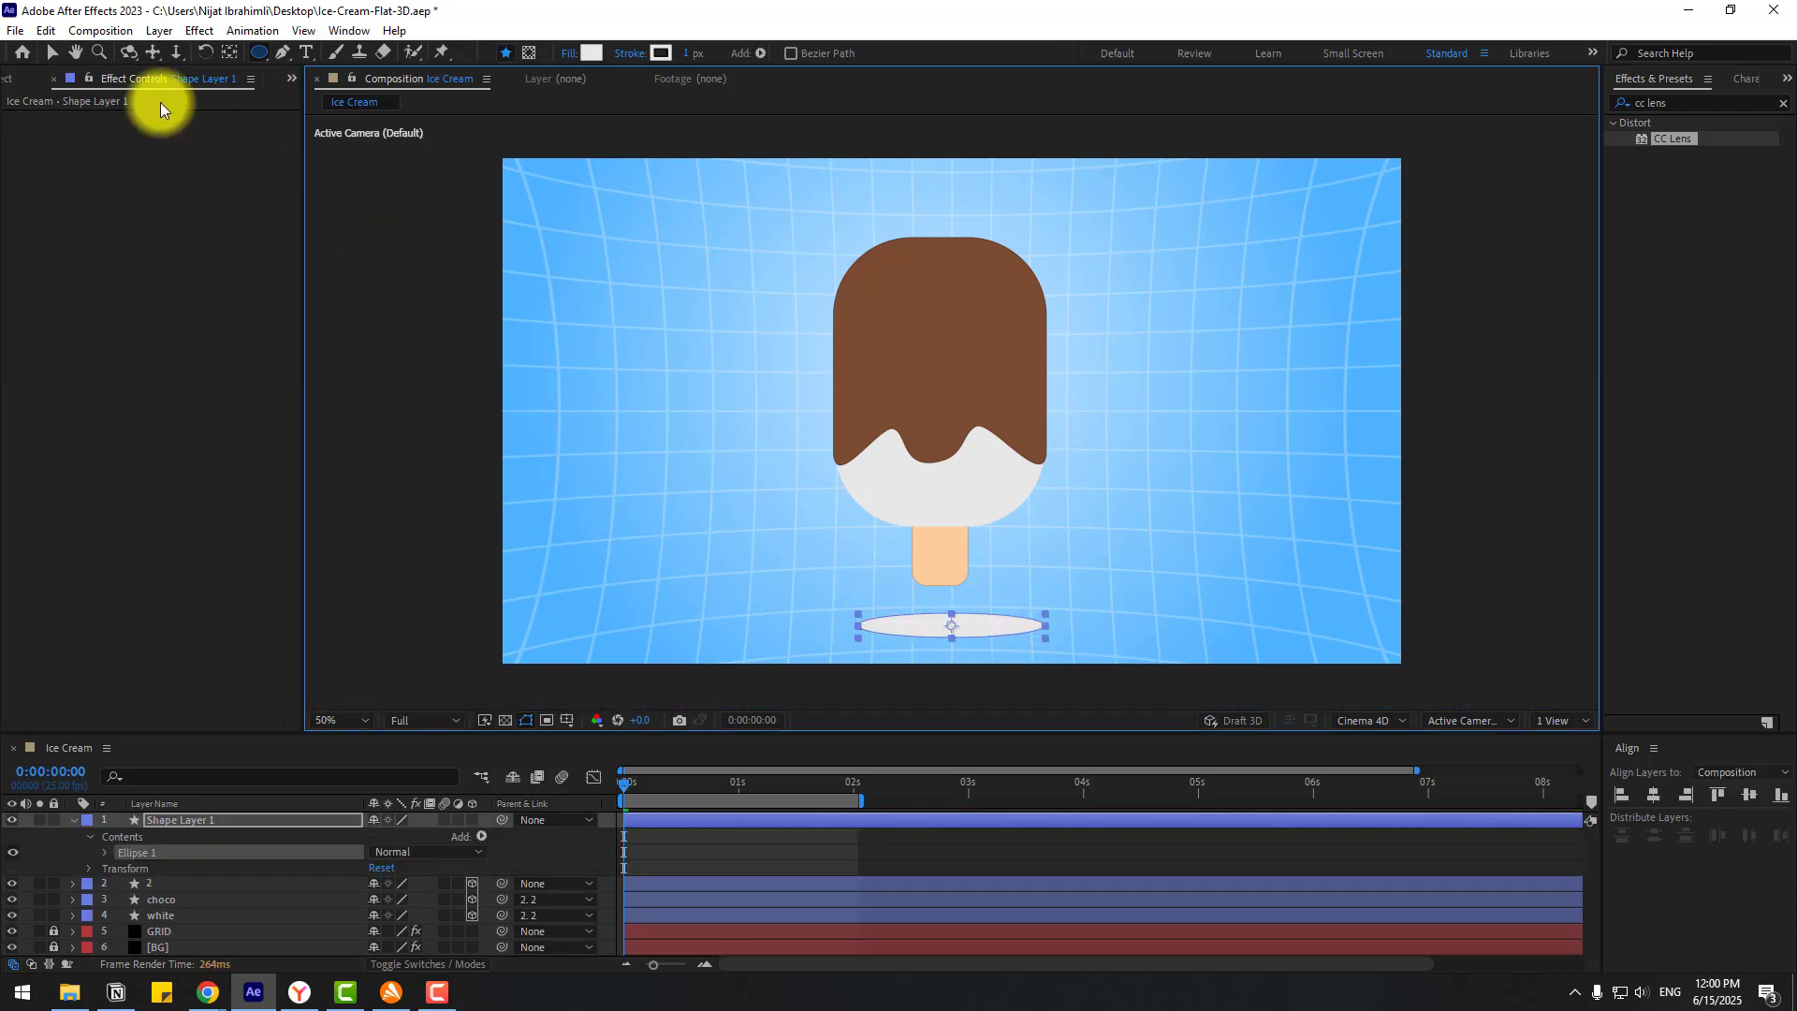
pyautogui.click(53, 53)
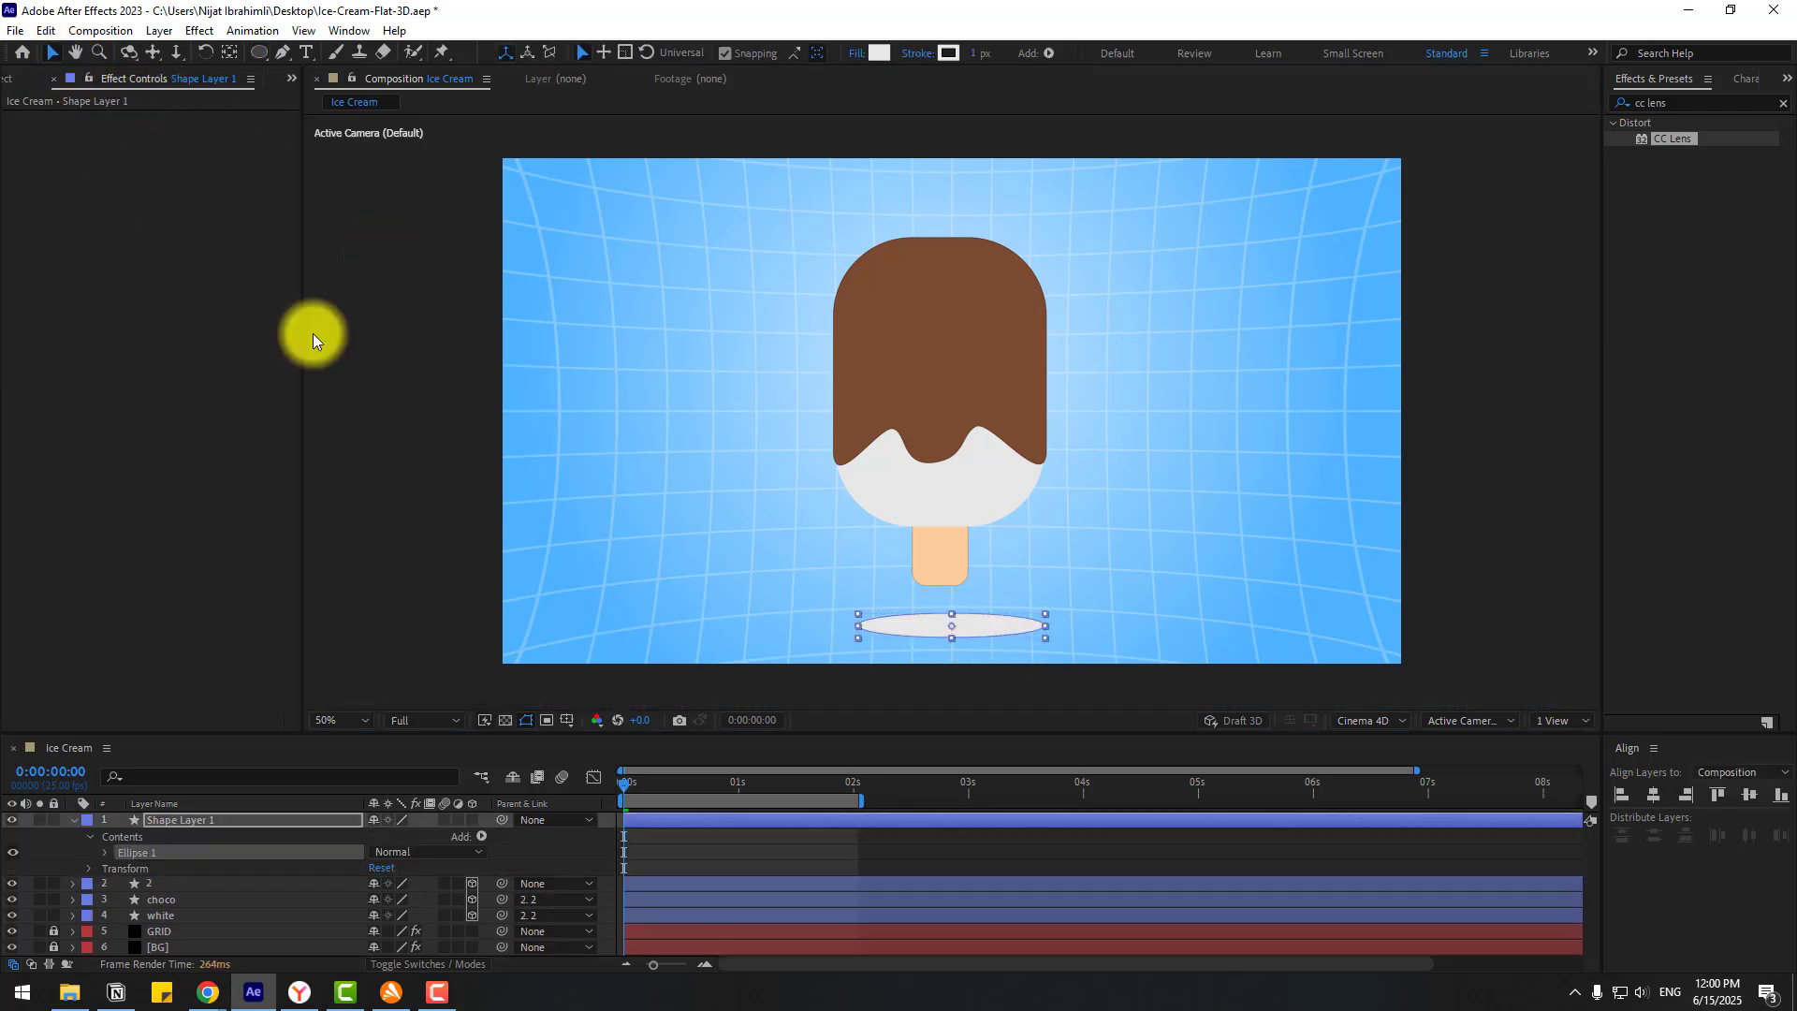
pyautogui.click(1653, 797)
pyautogui.click(74, 820)
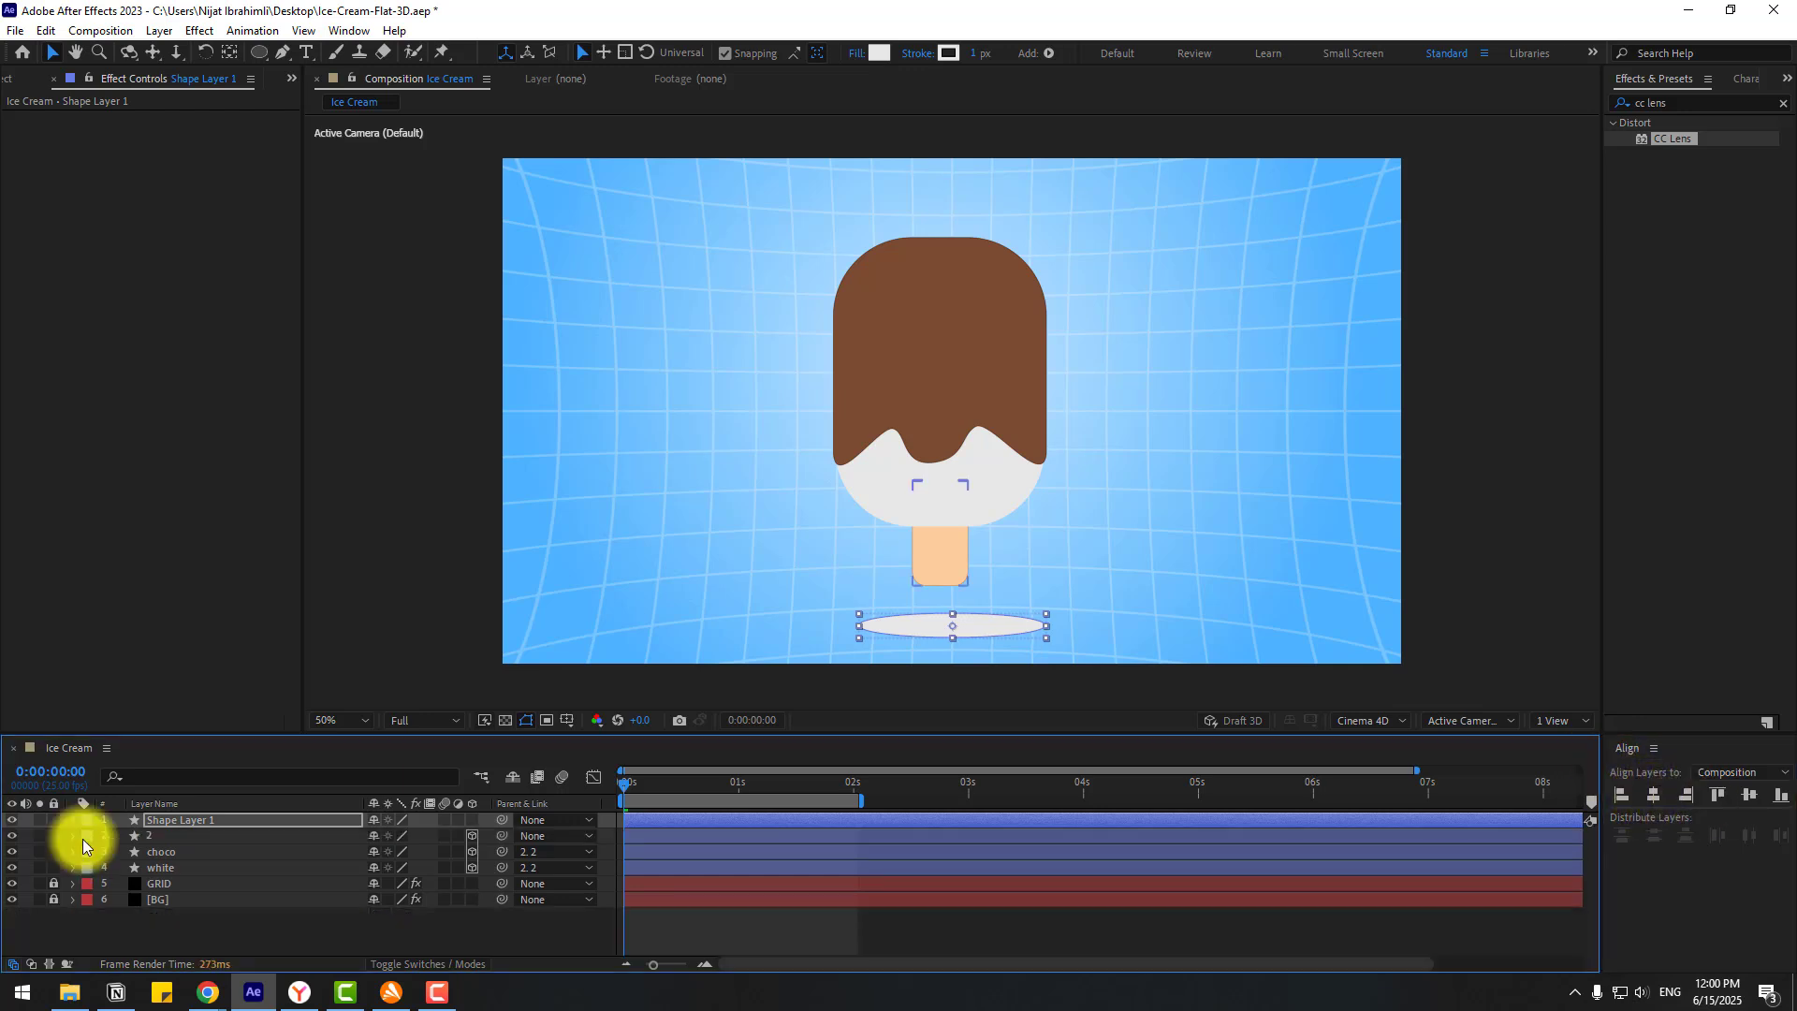
# Step: Nudge the popsicle layer slightly right and raise it above the ellipse
pyautogui.click(148, 837)
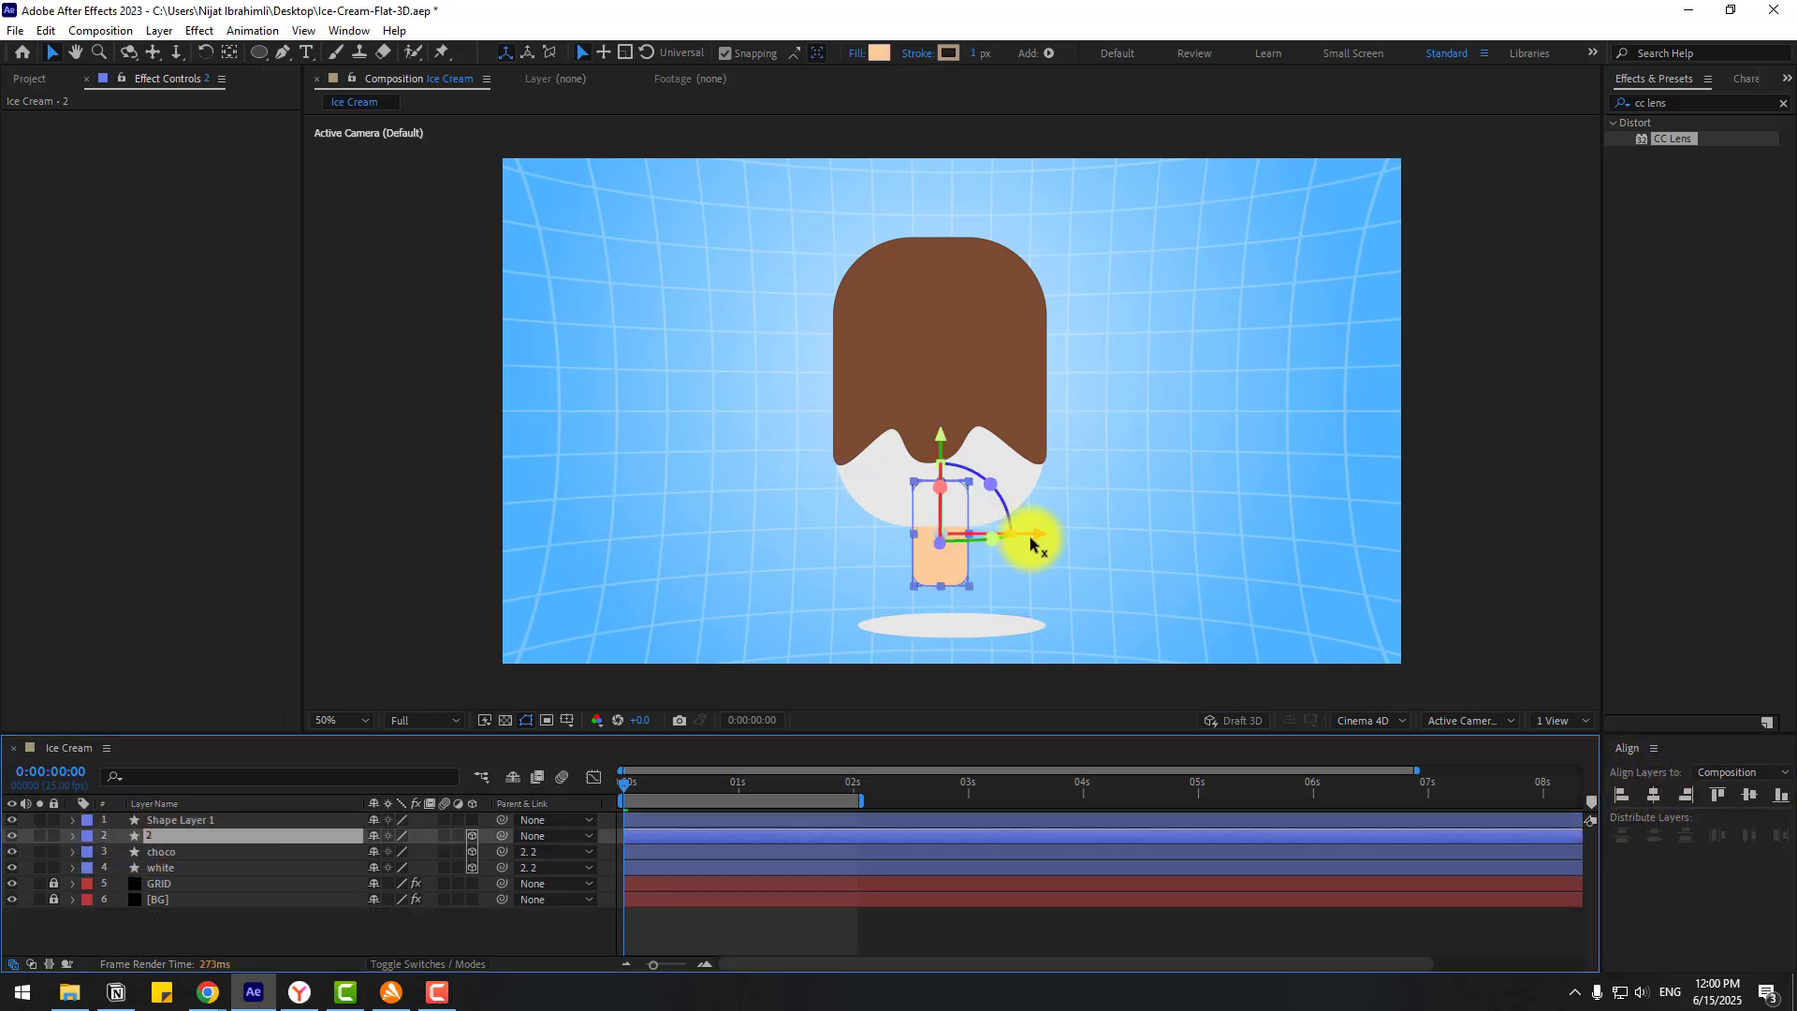
pyautogui.moveTo(1034, 541); pyautogui.dragTo(1041, 535)
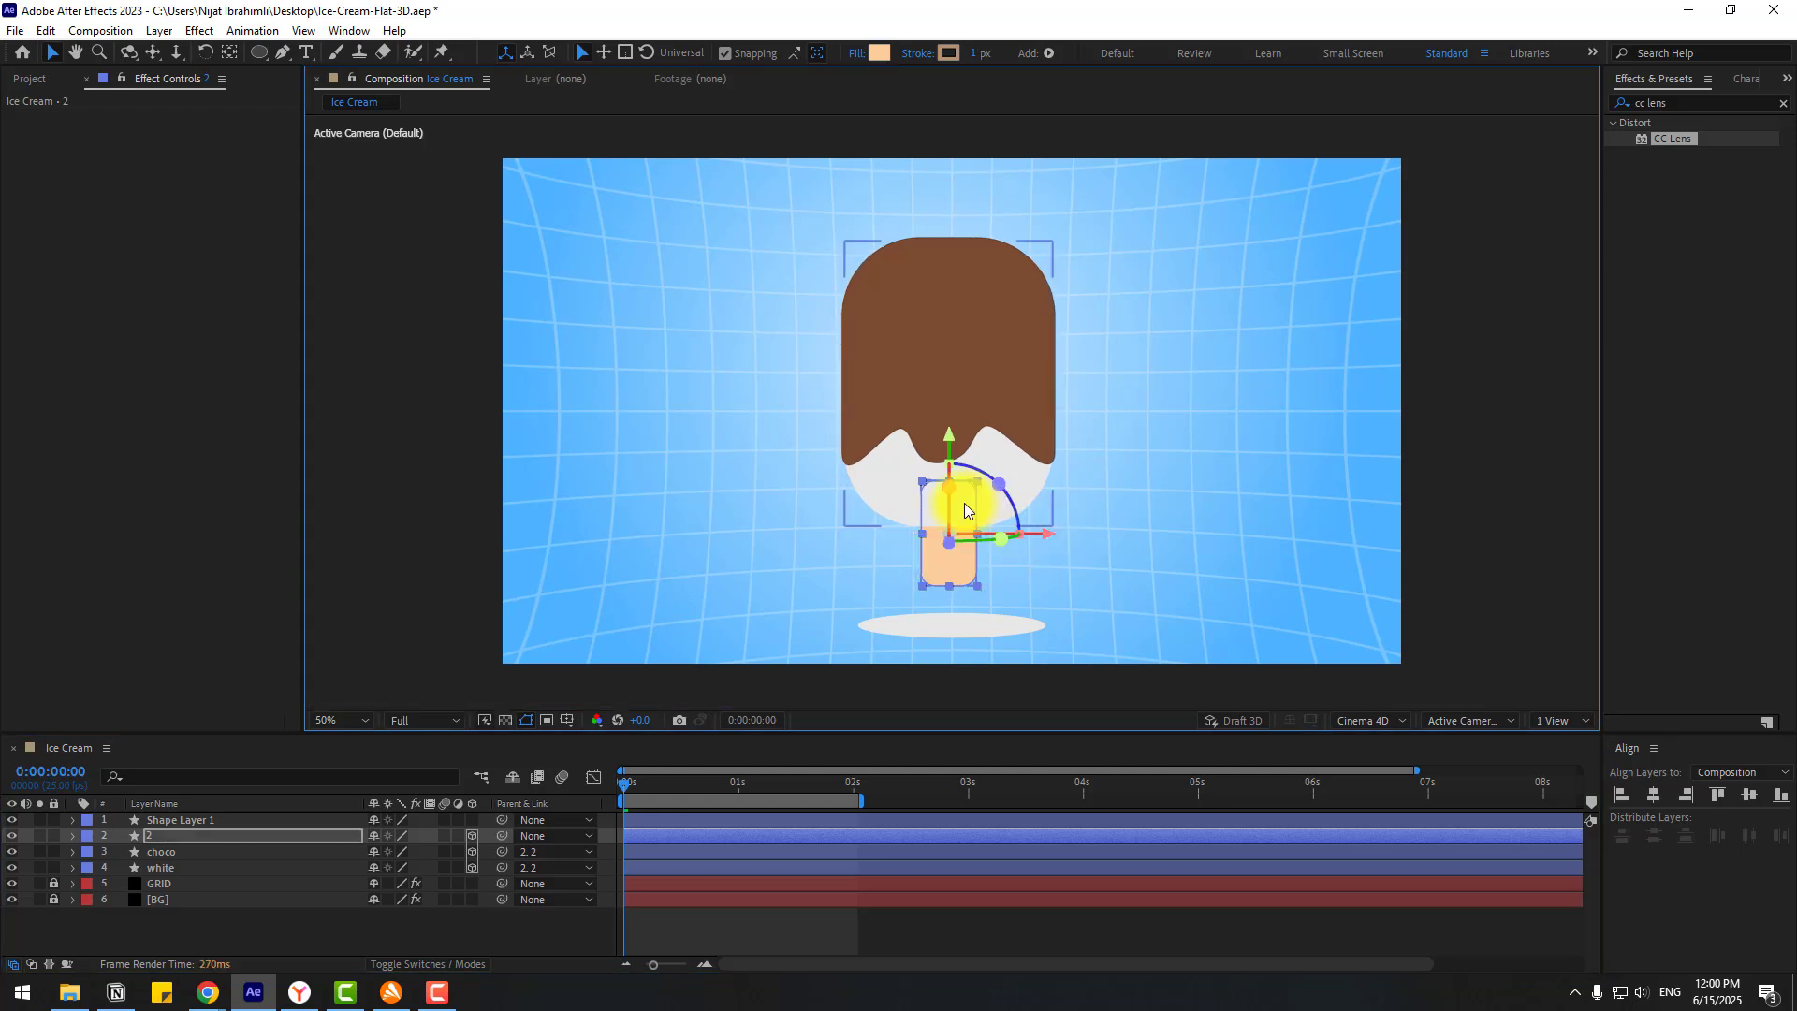
pyautogui.moveTo(952, 439); pyautogui.dragTo(952, 418)
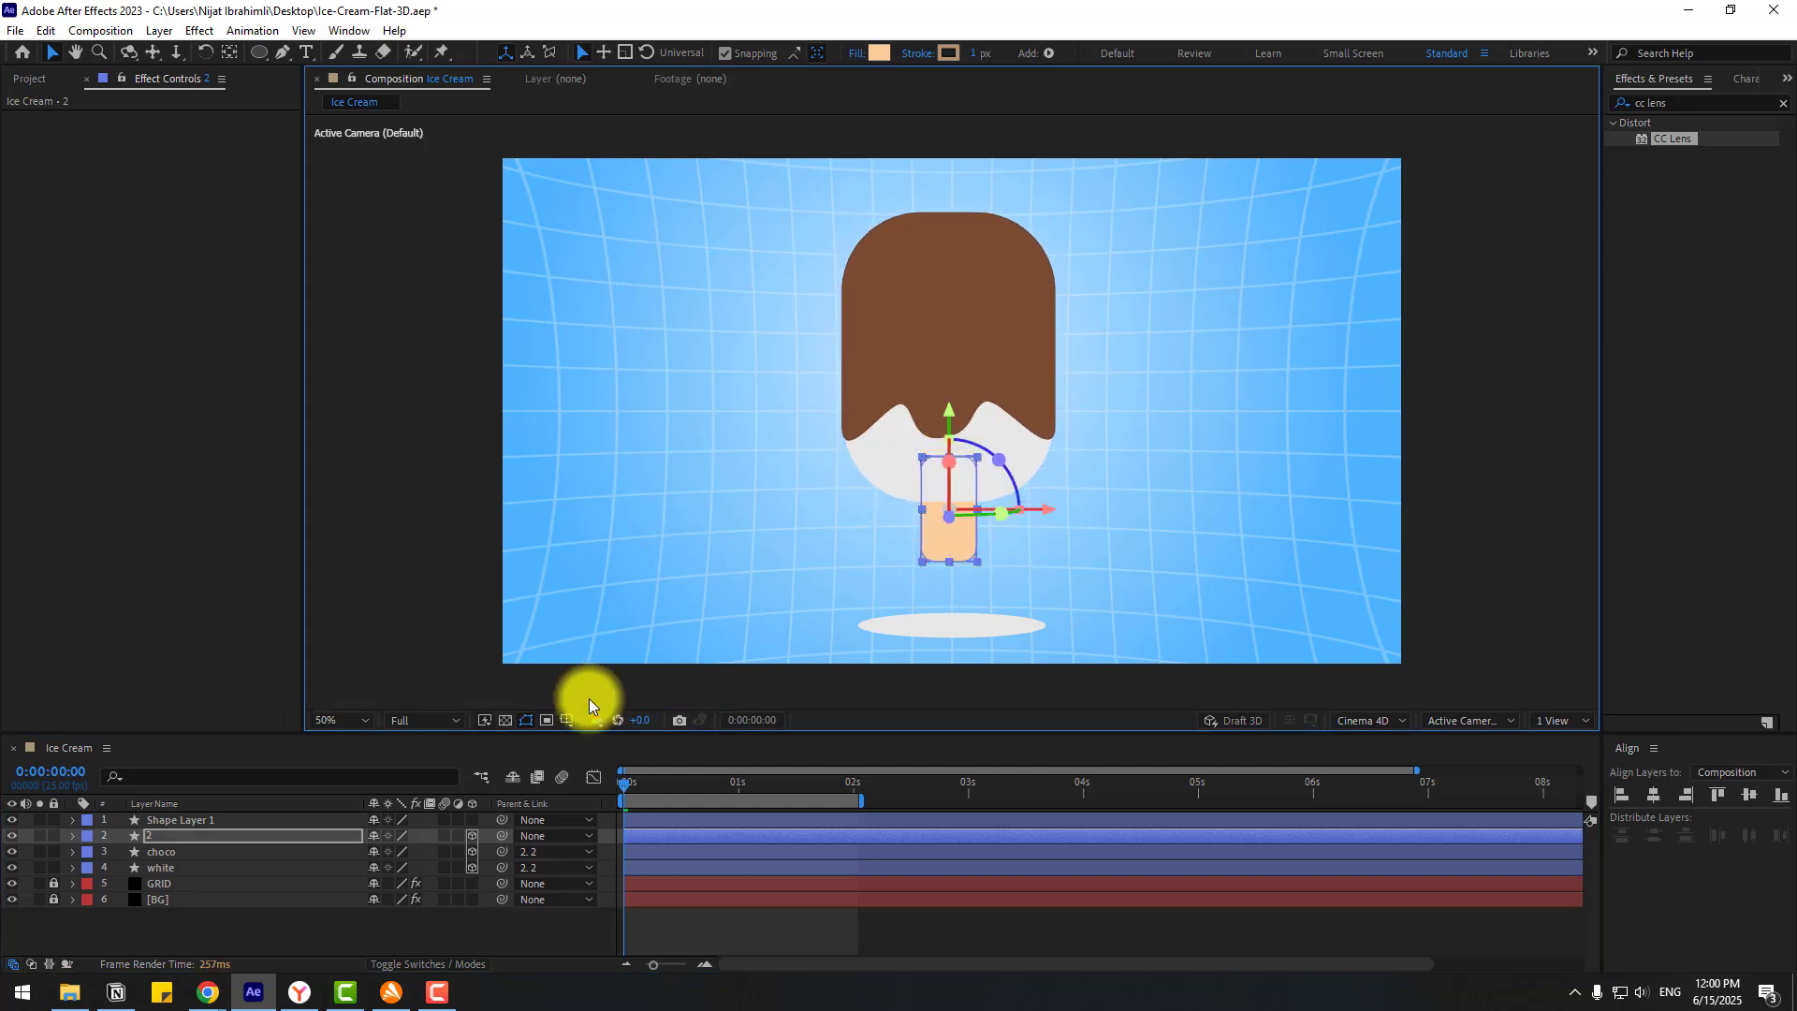
# Step: Fill the shadow ellipse with a darkened sample of the background blue, 5DACE7
pyautogui.click(190, 821)
pyautogui.click(878, 53)
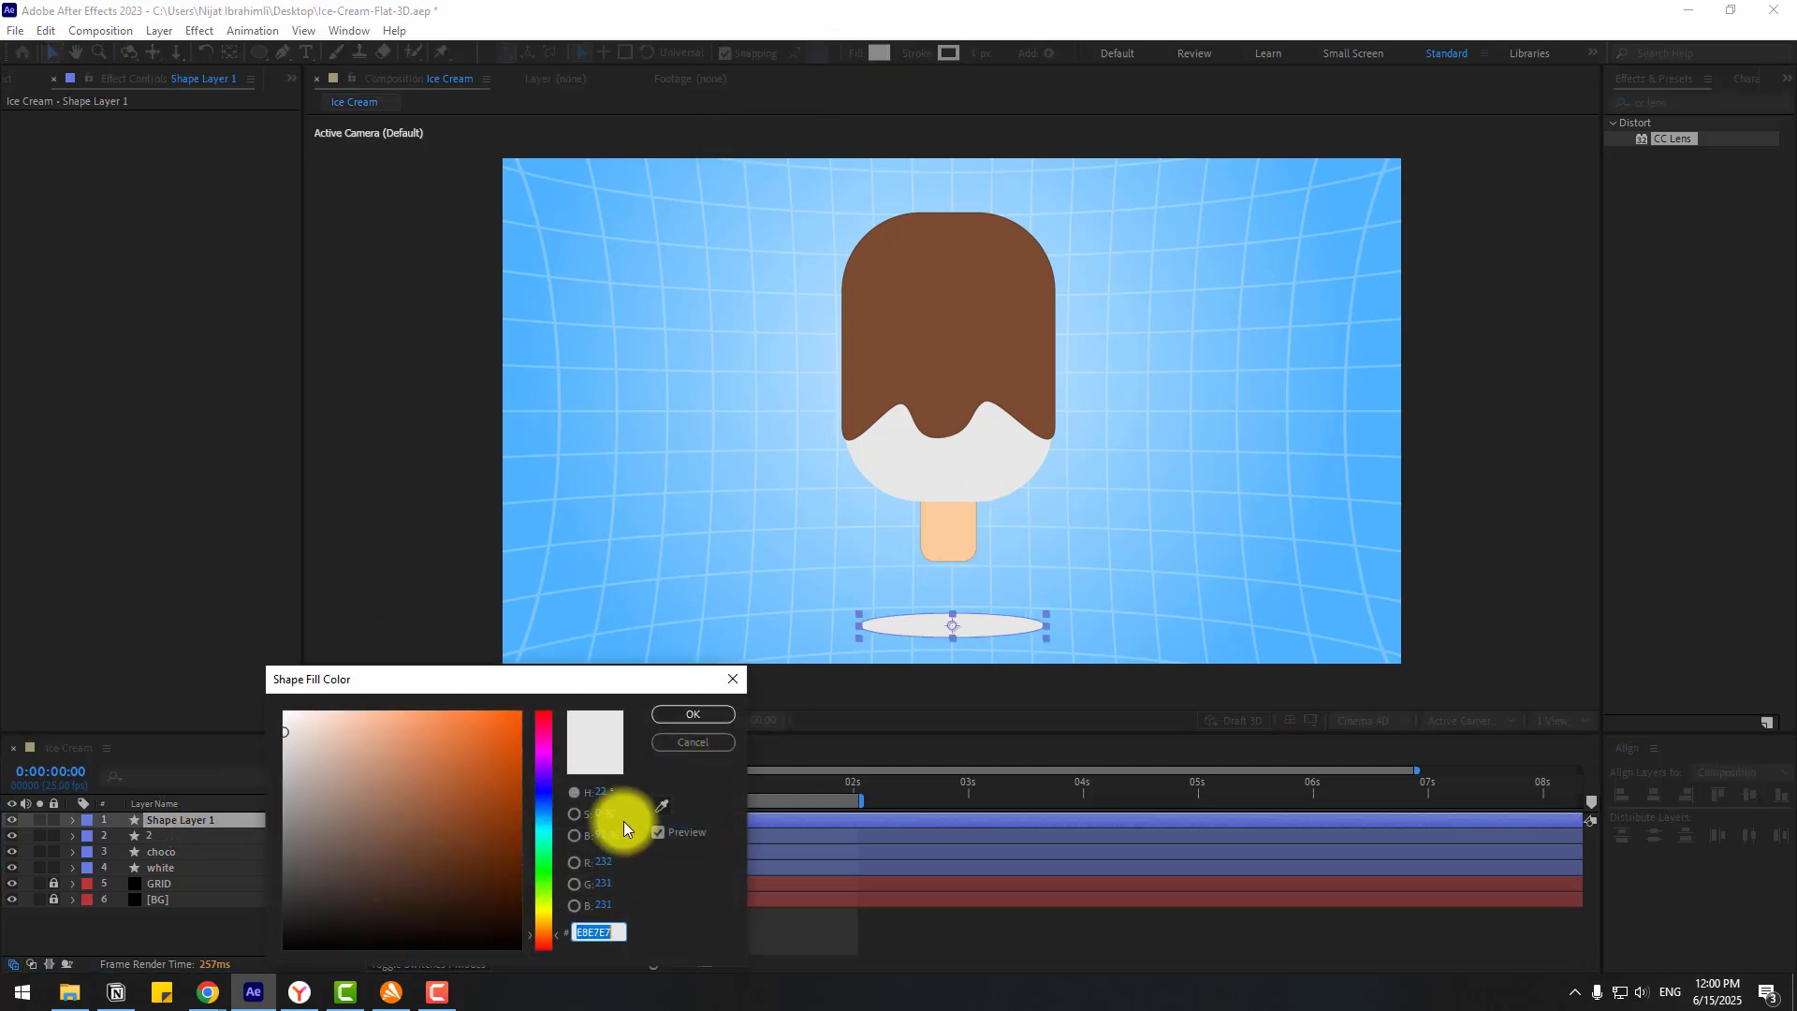
pyautogui.click(661, 806)
pyautogui.click(853, 624)
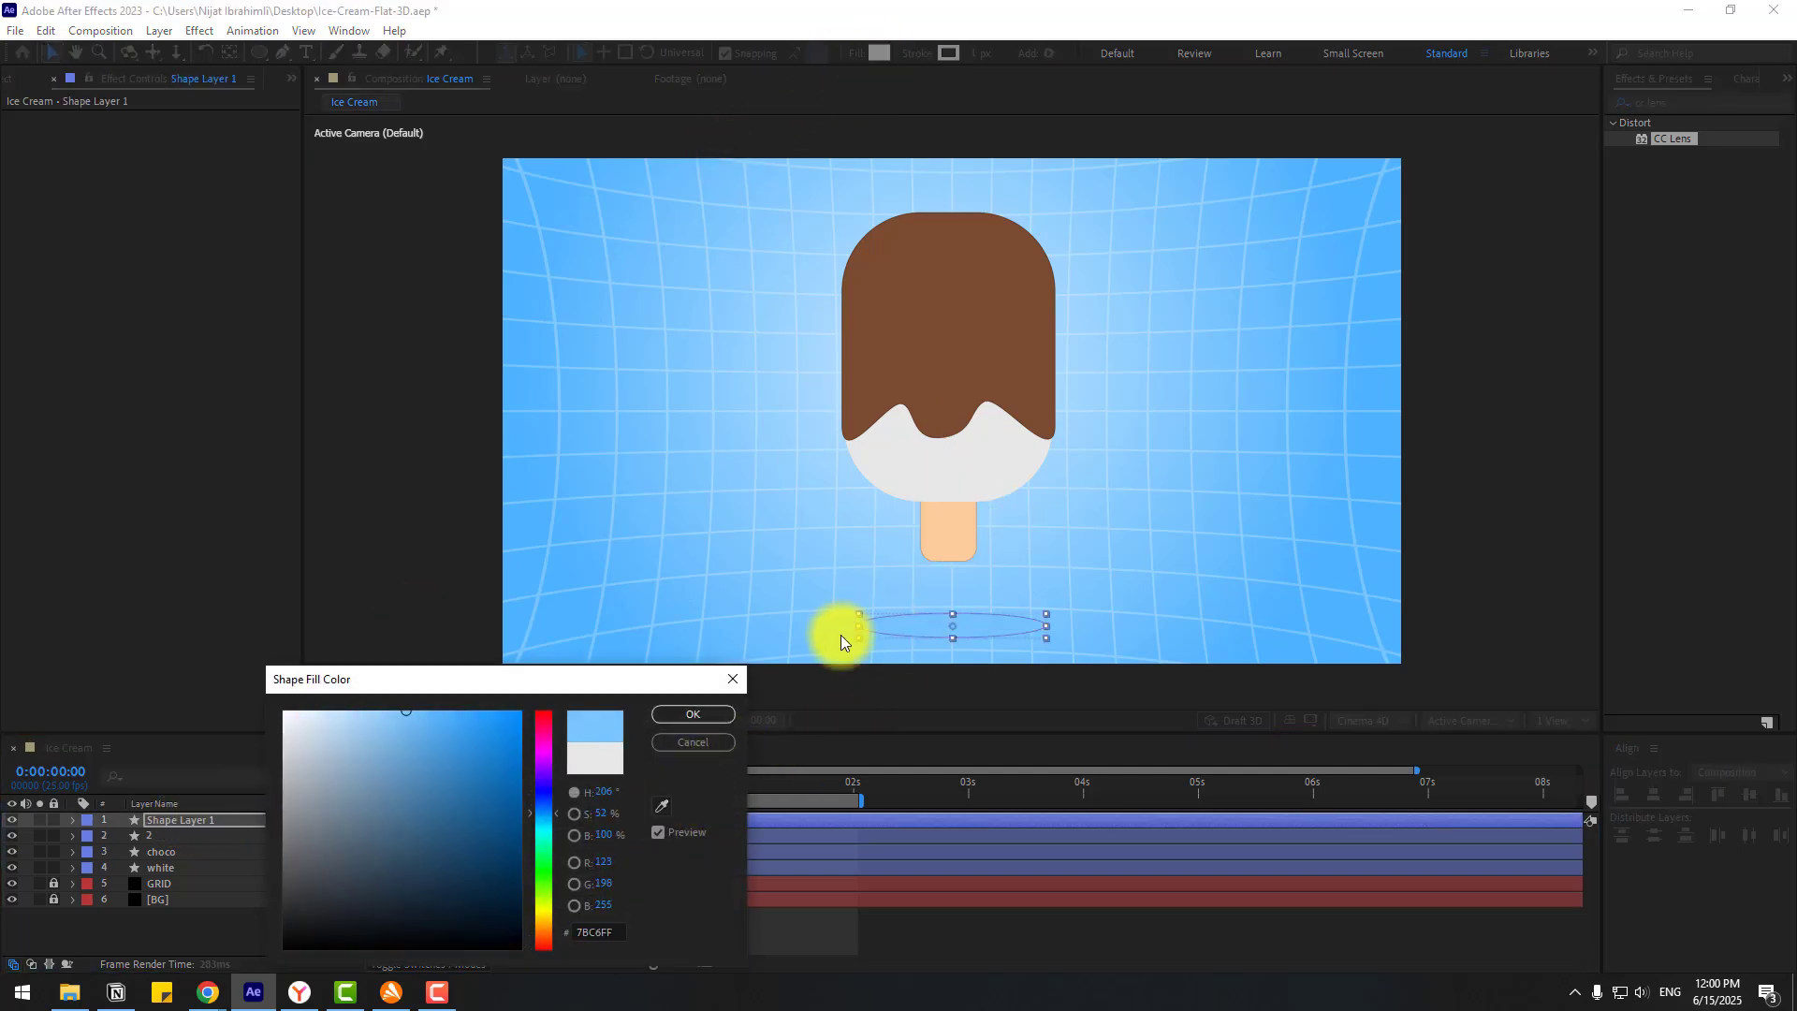
pyautogui.moveTo(393, 778)
pyautogui.mouseDown()
pyautogui.moveTo(405, 722)
pyautogui.moveTo(422, 730)
pyautogui.mouseUp()
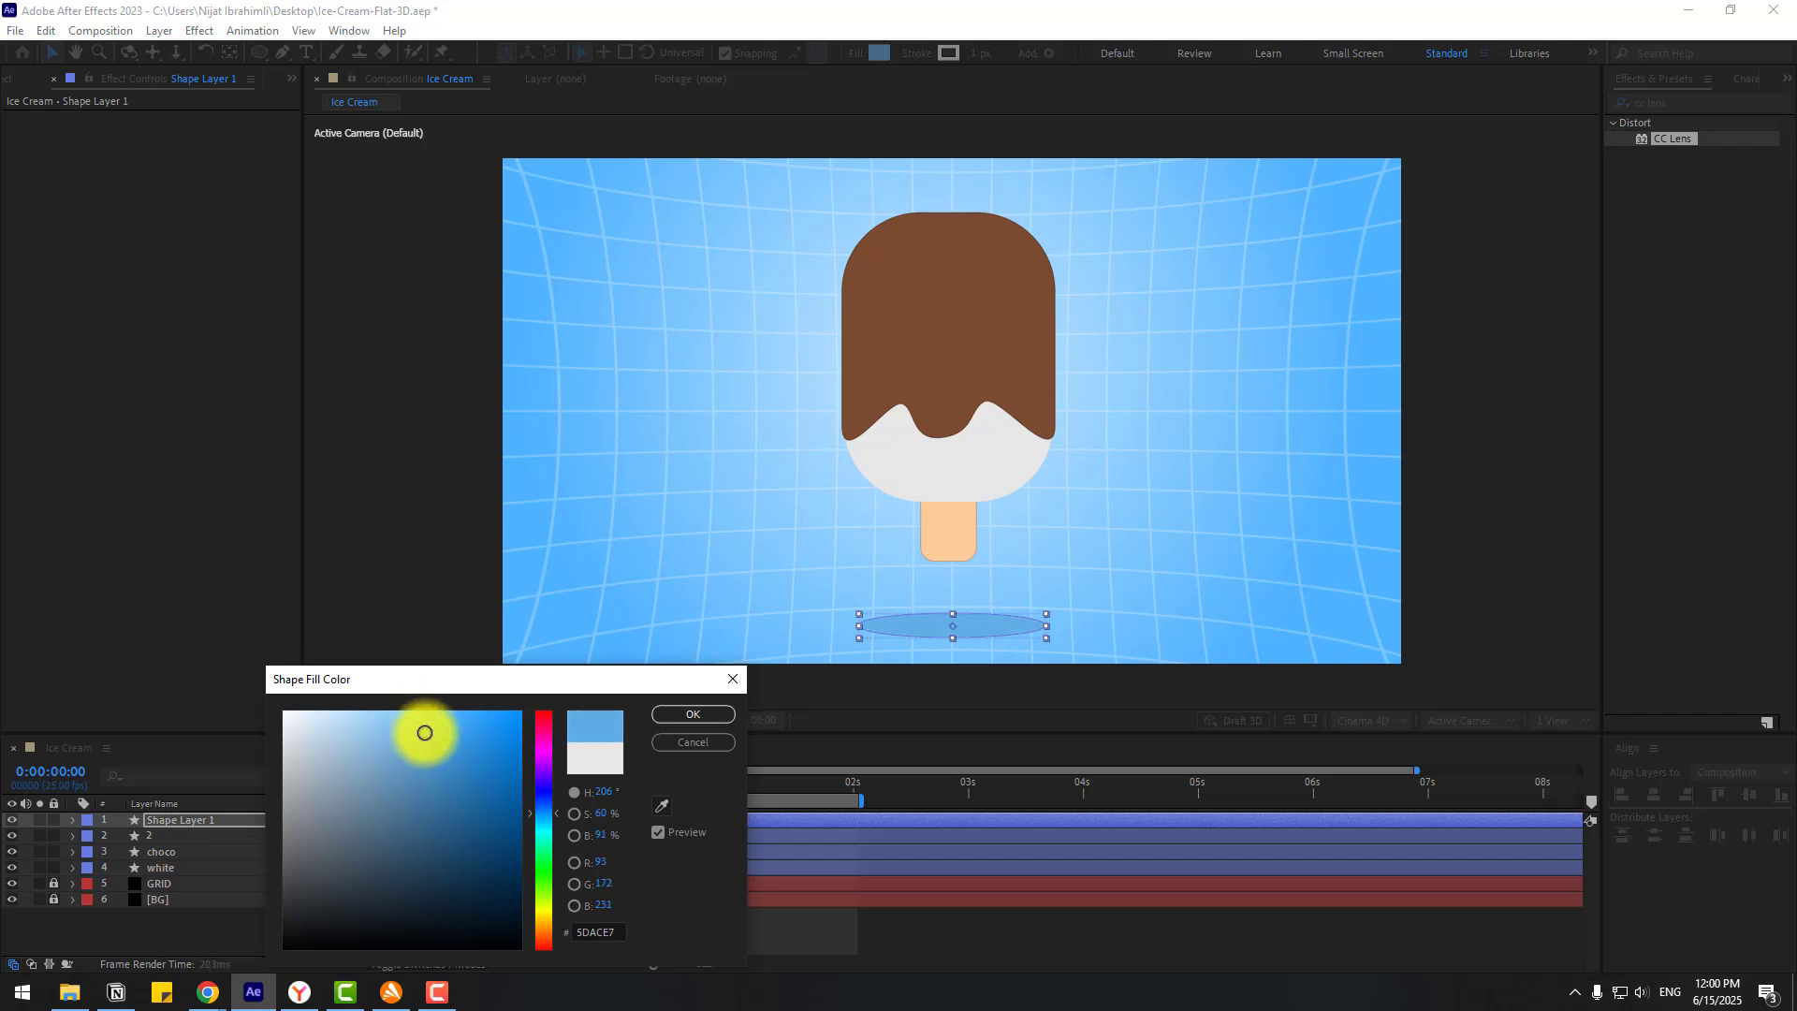
pyautogui.click(672, 717)
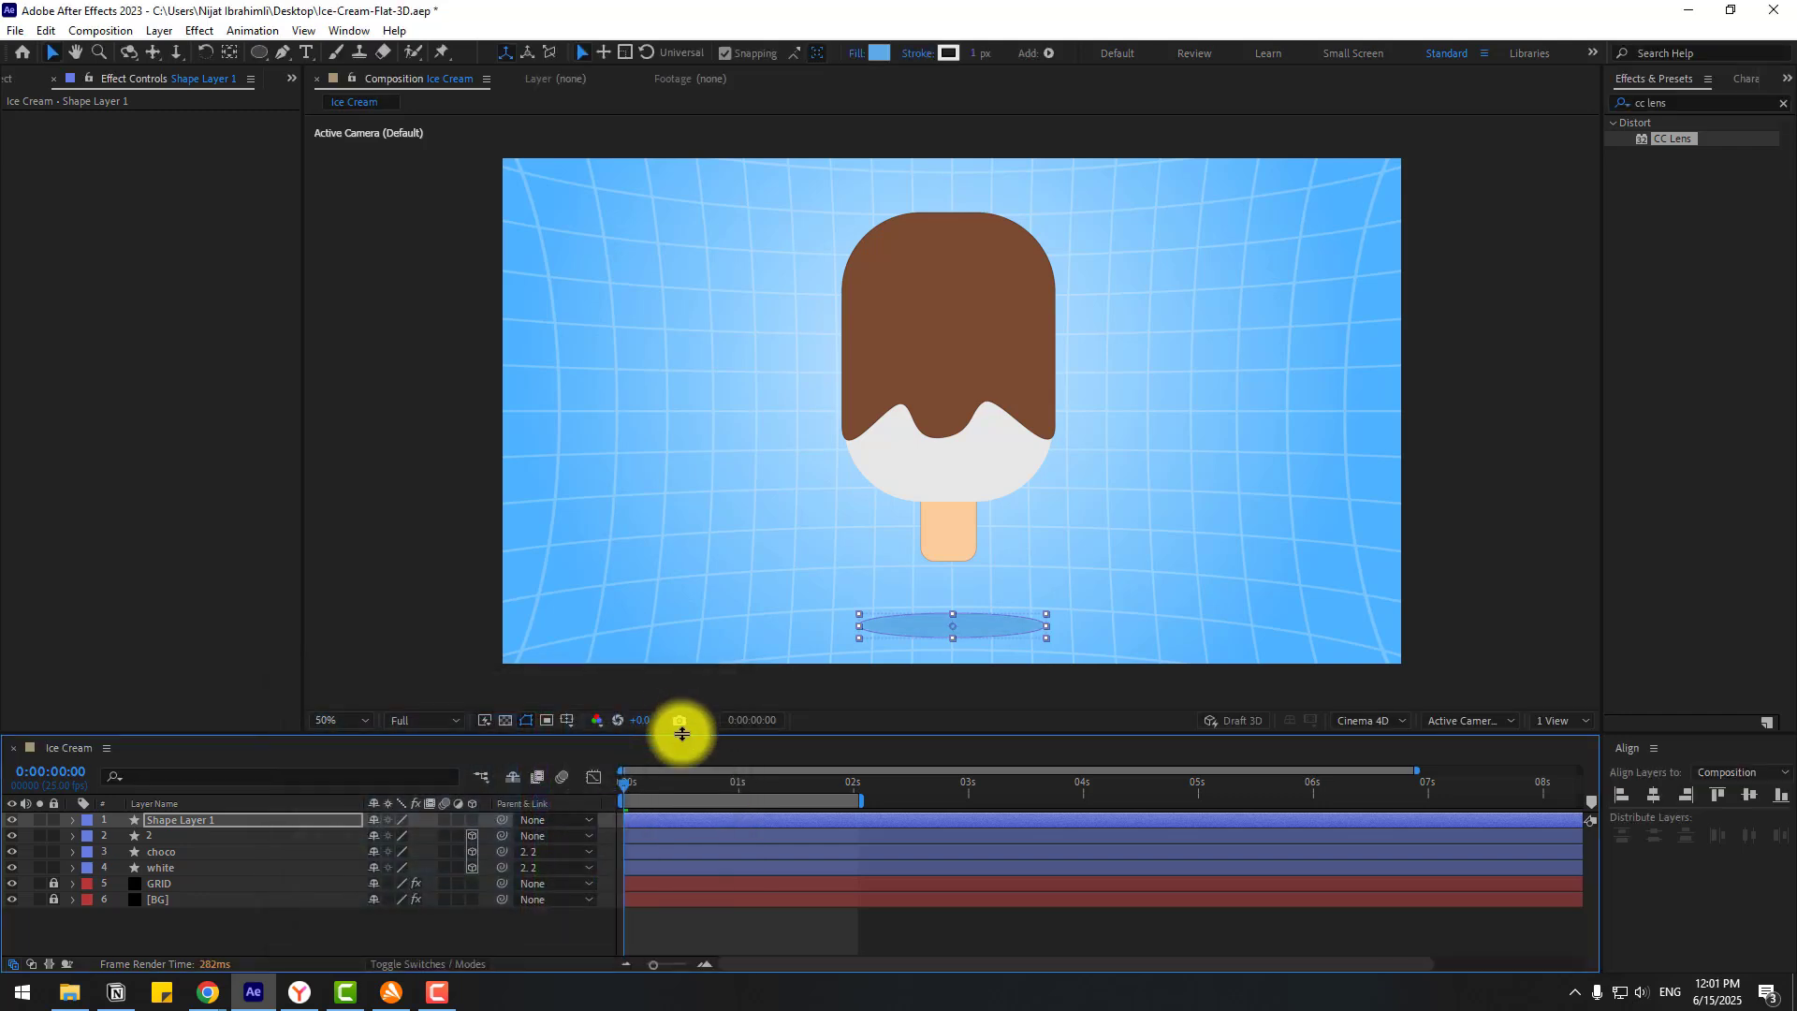
pyautogui.moveTo(1685, 104); pyautogui.dragTo(1598, 108)
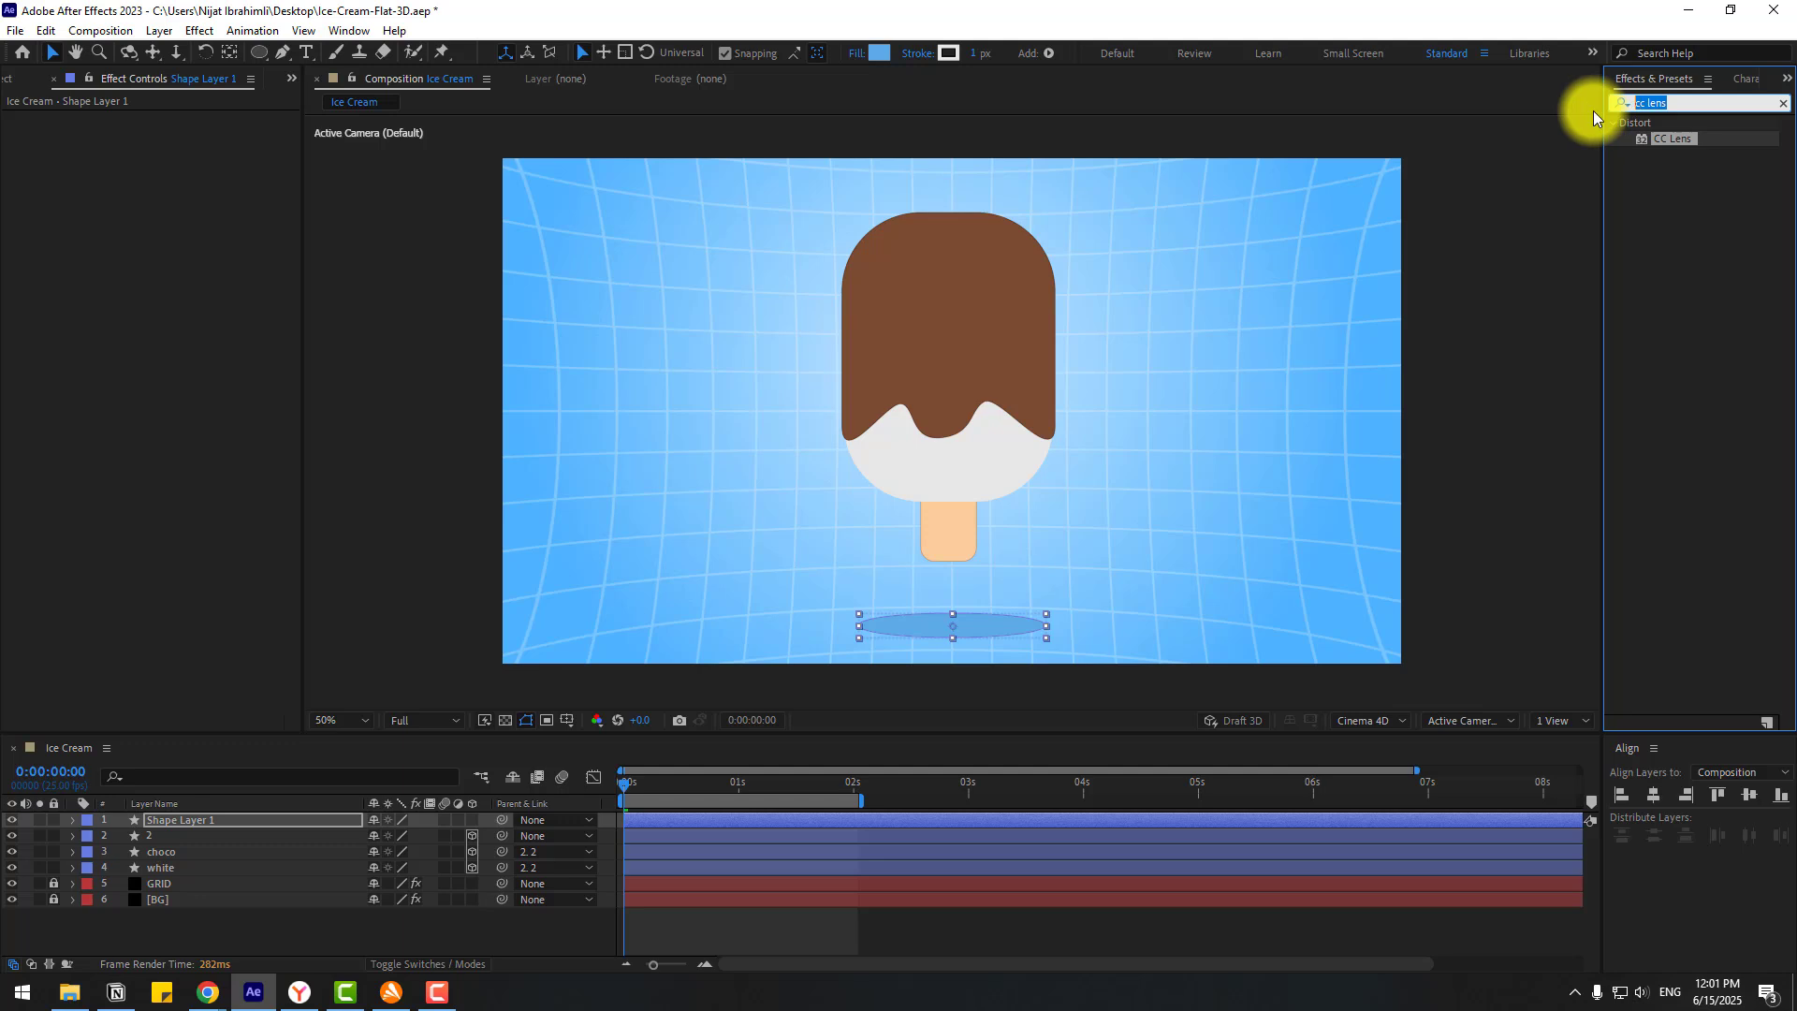
# Step: Apply Gaussian Blur to the shadow ellipse layer and save the project
pyautogui.write('gaus')
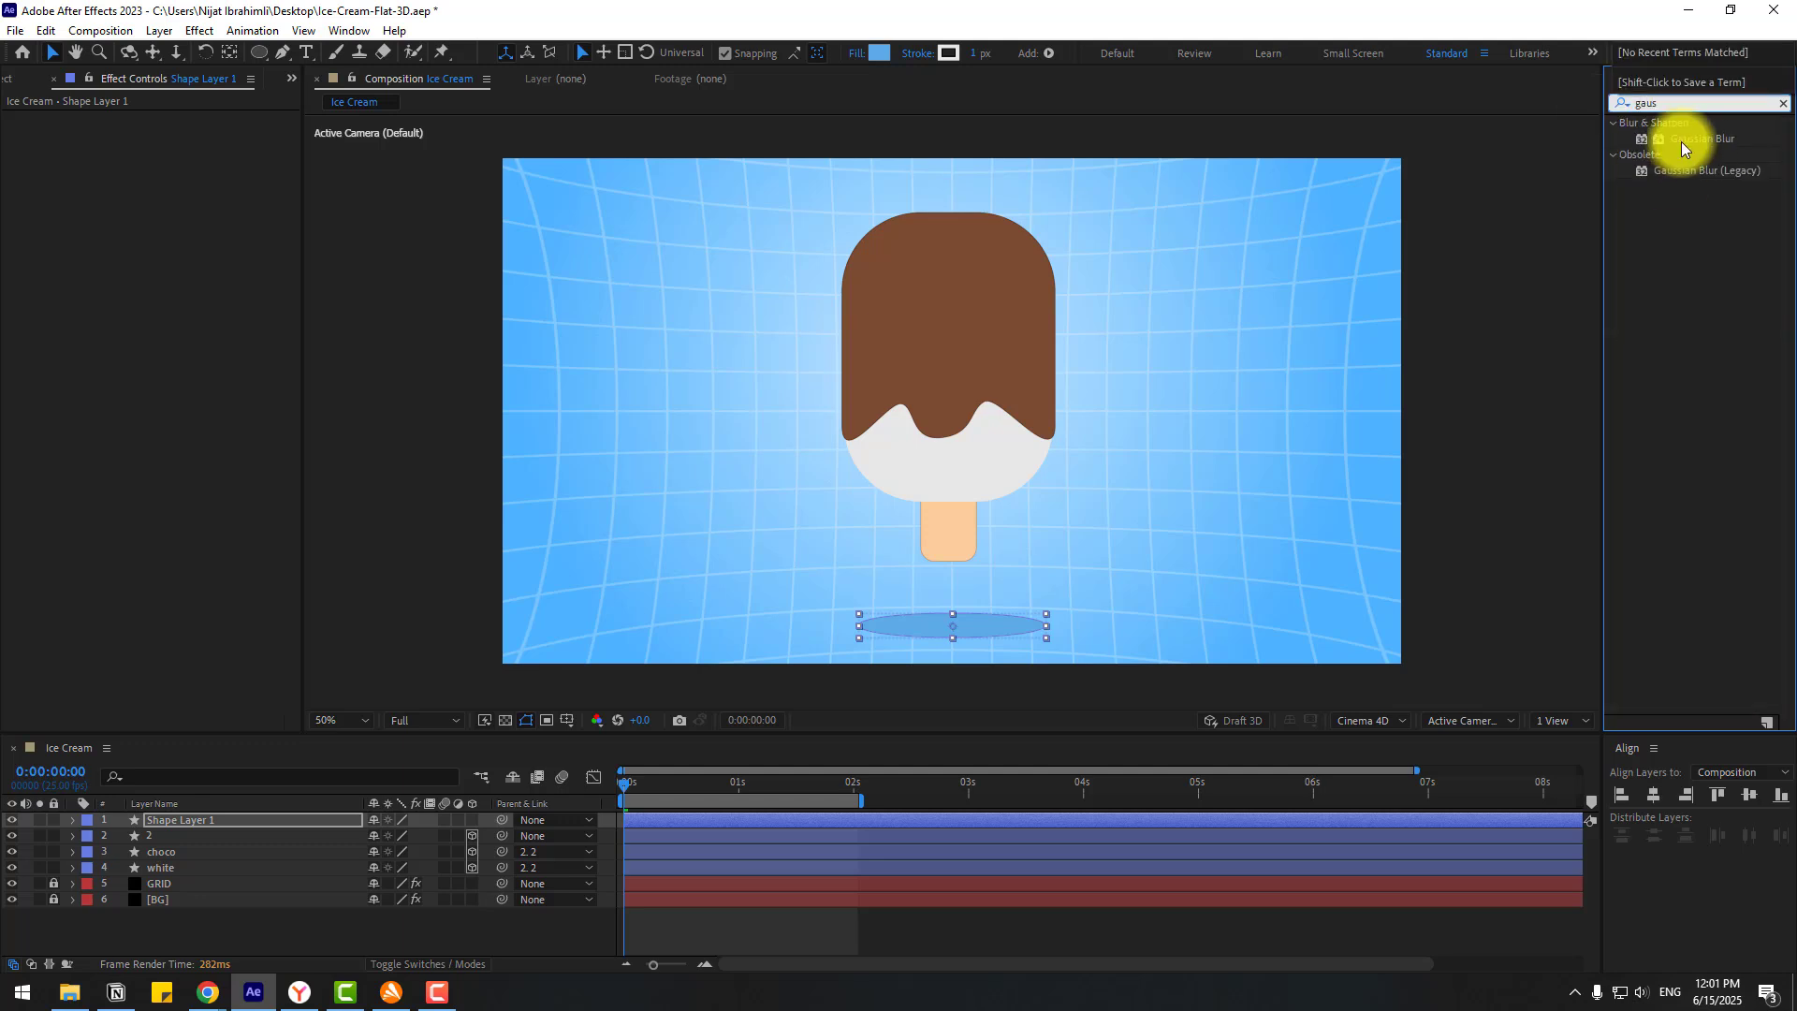
pyautogui.moveTo(1693, 143); pyautogui.dragTo(168, 818)
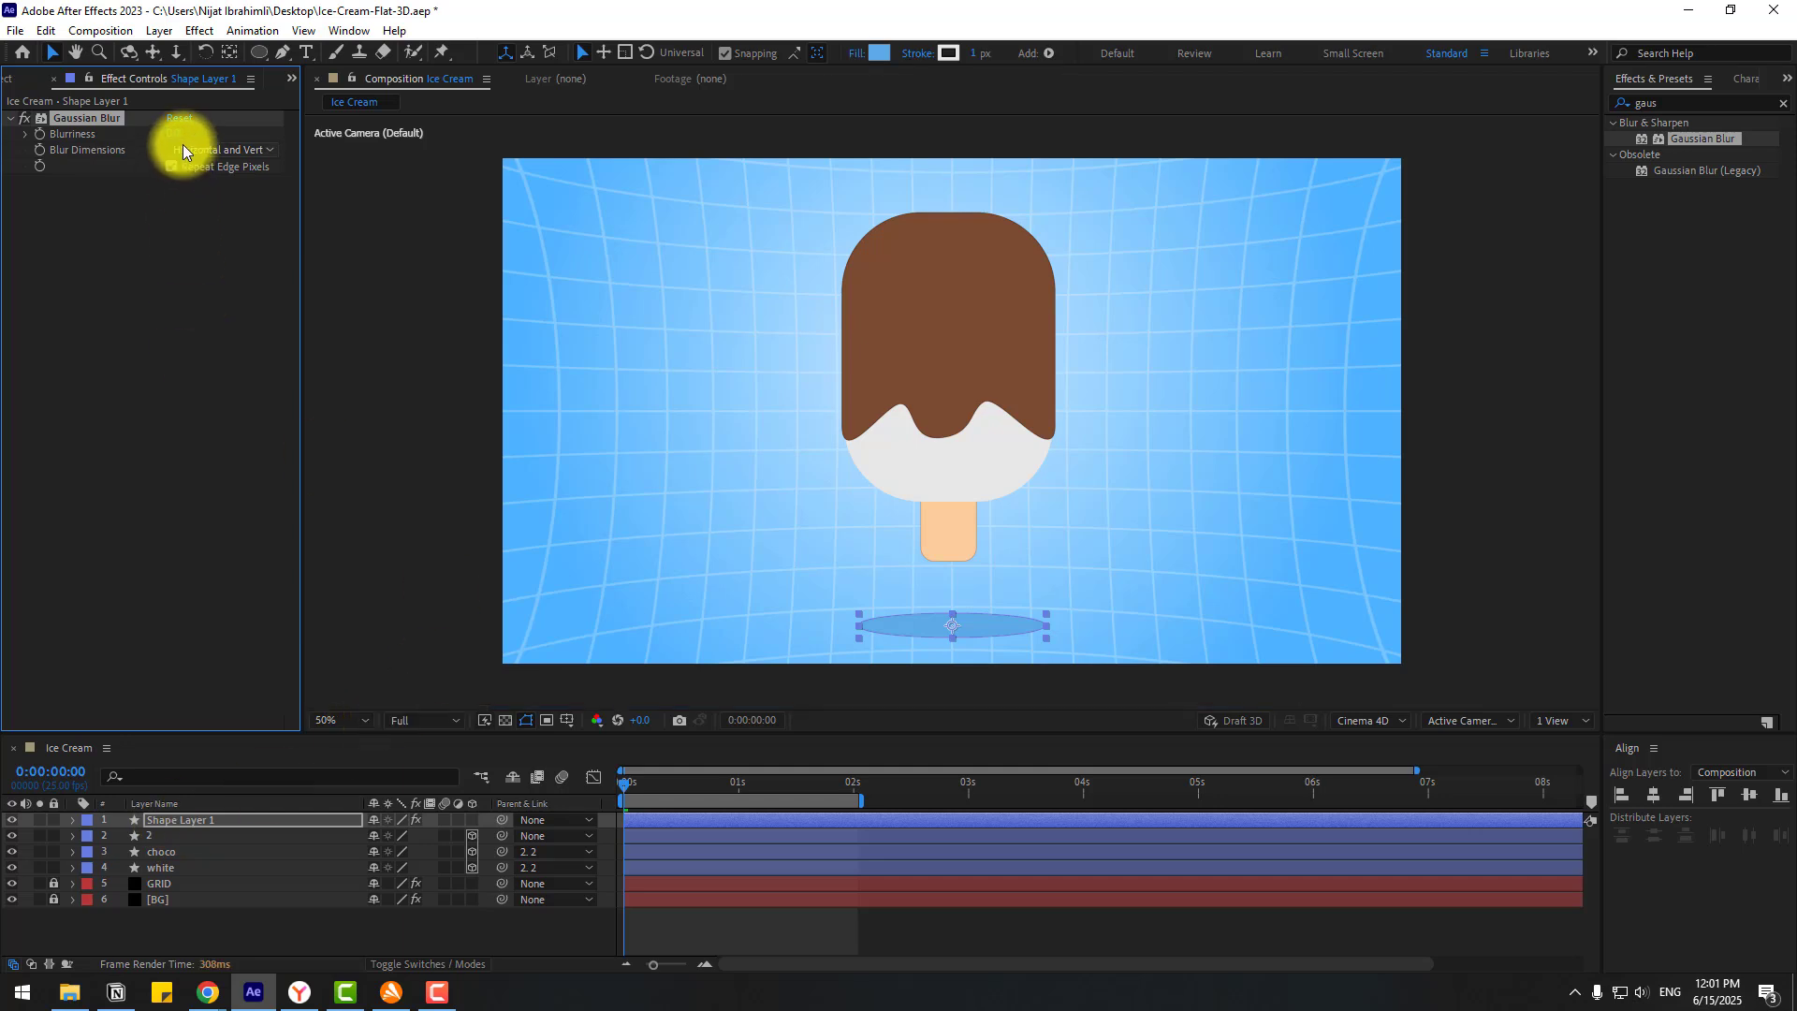
pyautogui.hotkey('ctrl', 's')
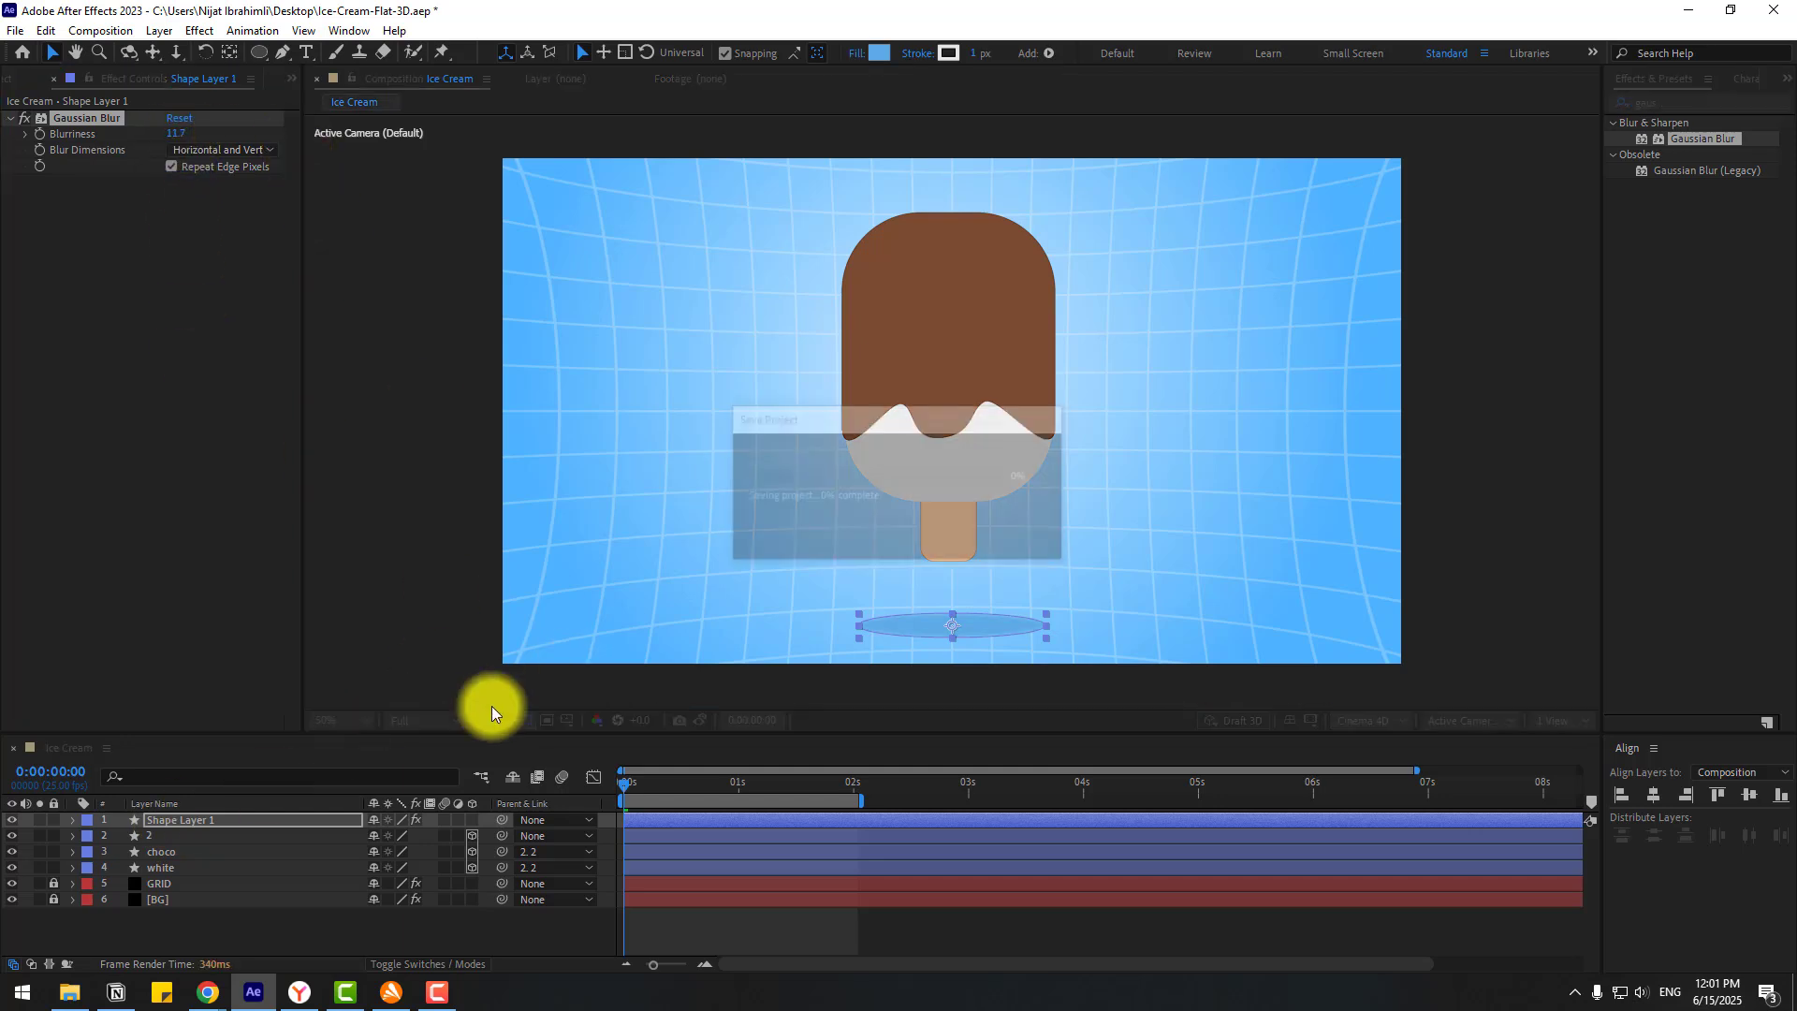
# Step: Set preview resolution to Quarter and blur the shadow ellipse heavily
pyautogui.click(429, 717)
pyautogui.click(416, 830)
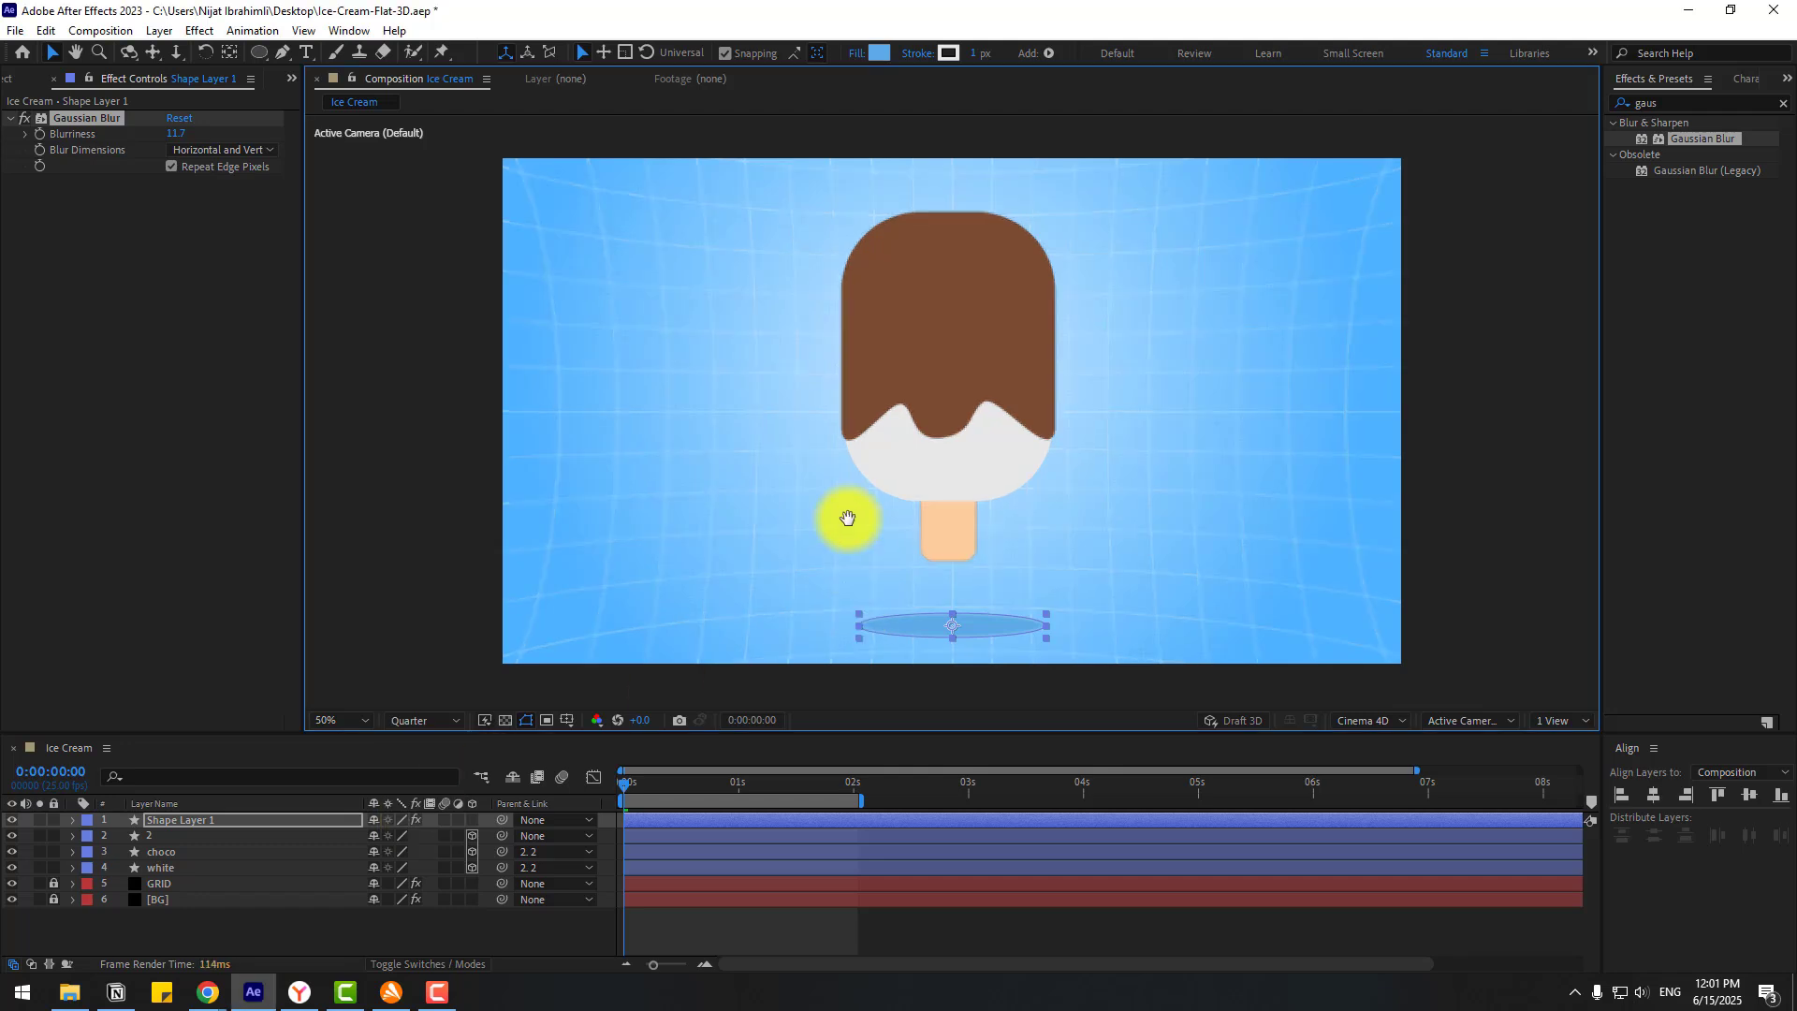
pyautogui.scroll(4, 890, 534)
pyautogui.scroll(-3, 930, 346)
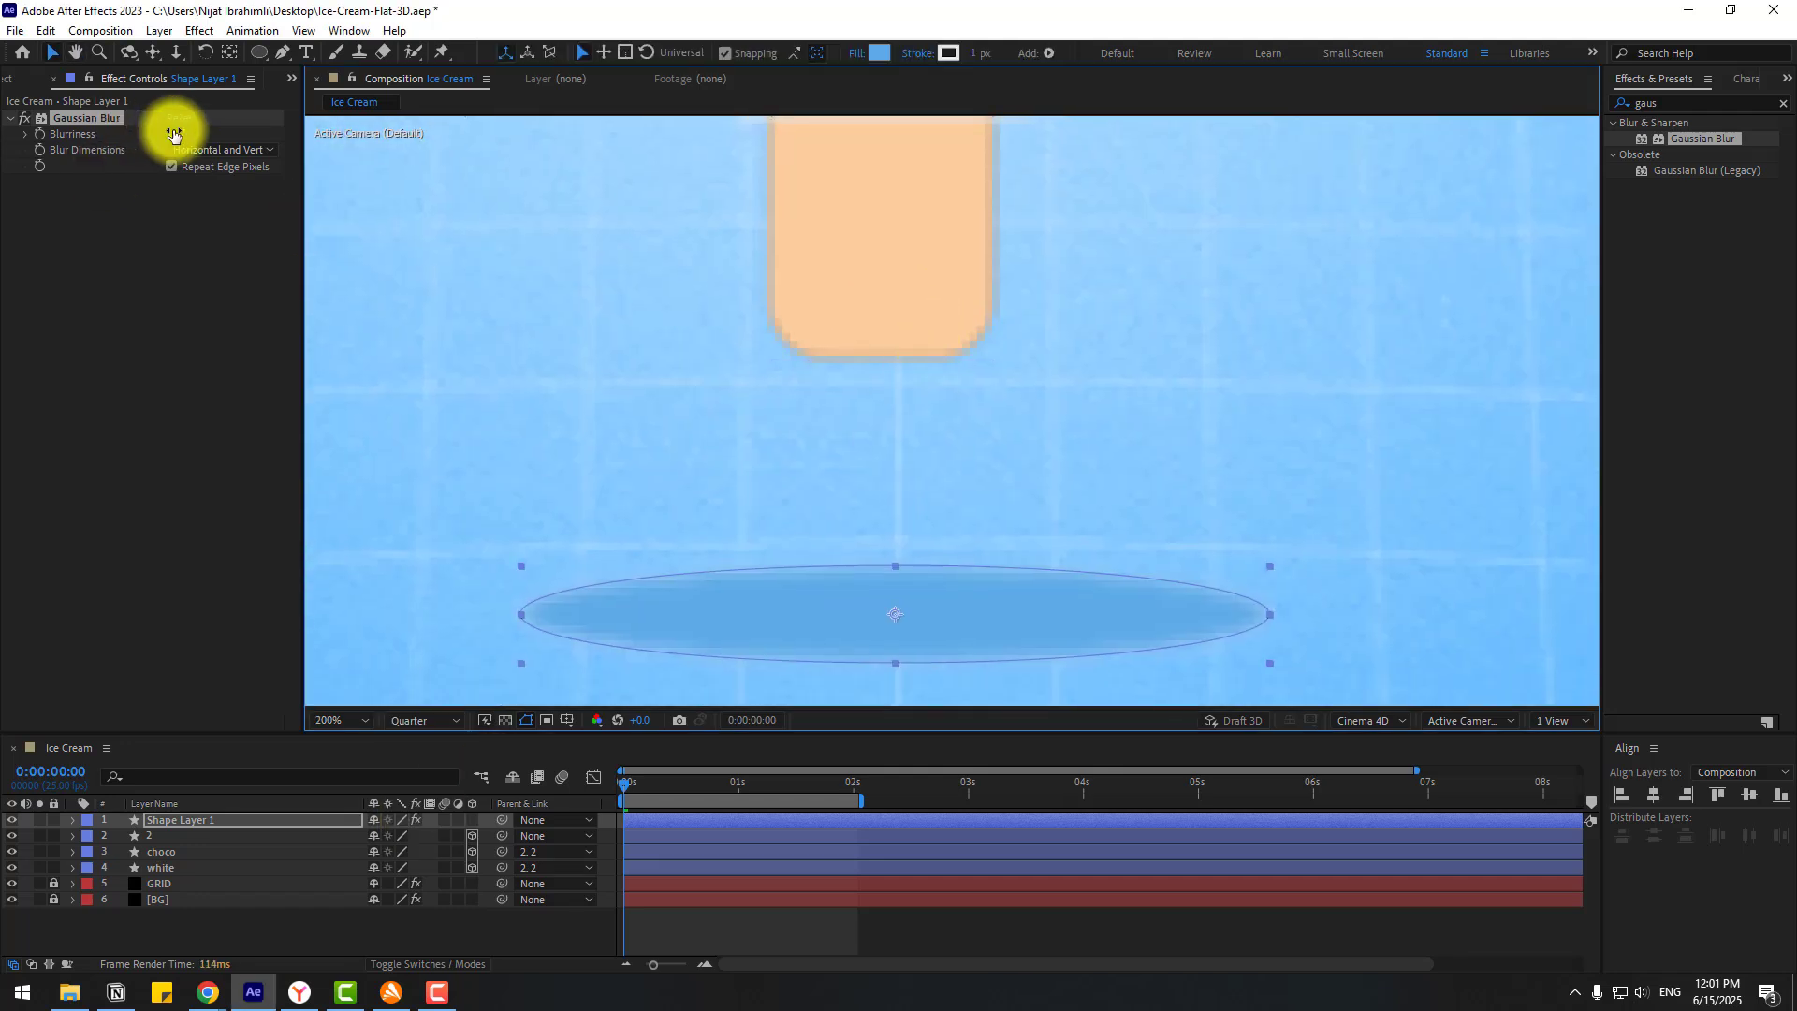
pyautogui.moveTo(175, 134); pyautogui.dragTo(542, 125)
# Step: Set the shadow layer's opacity to 49% and settle its blurriness at 39.7
pyautogui.click(917, 936)
pyautogui.scroll(-2, 642, 590)
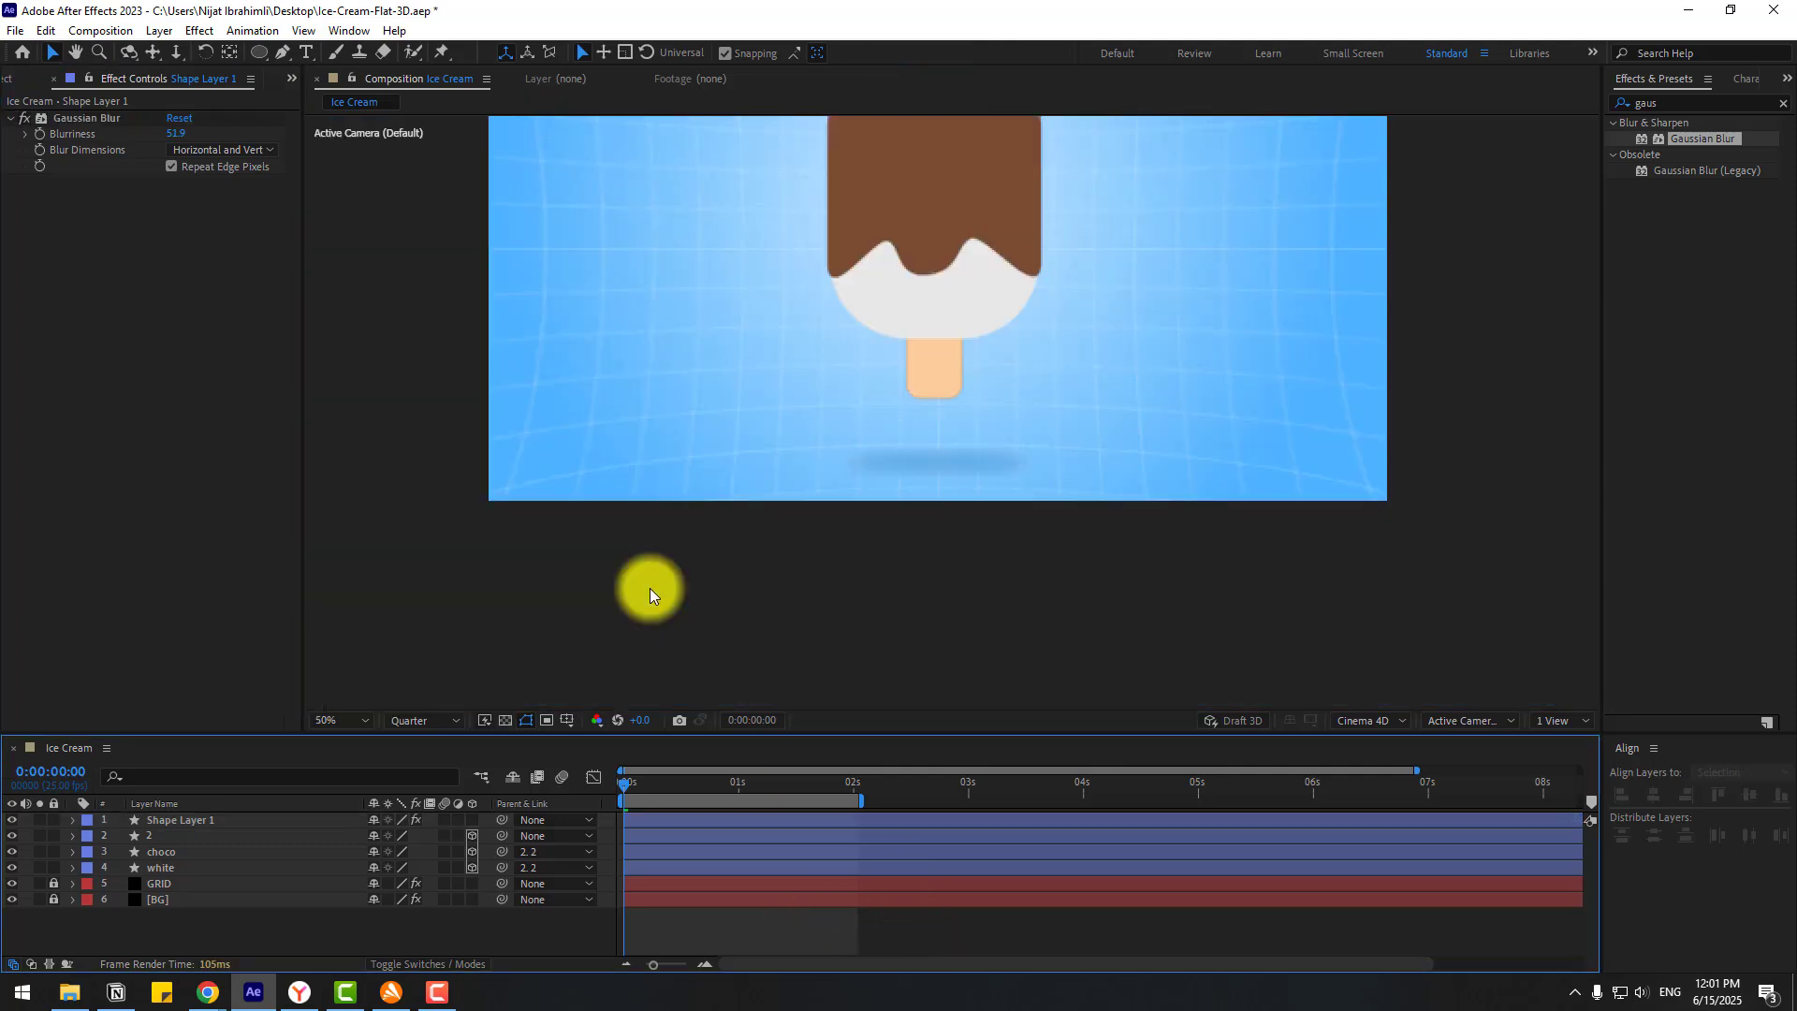
pyautogui.scroll(1, 453, 549)
pyautogui.click(188, 821)
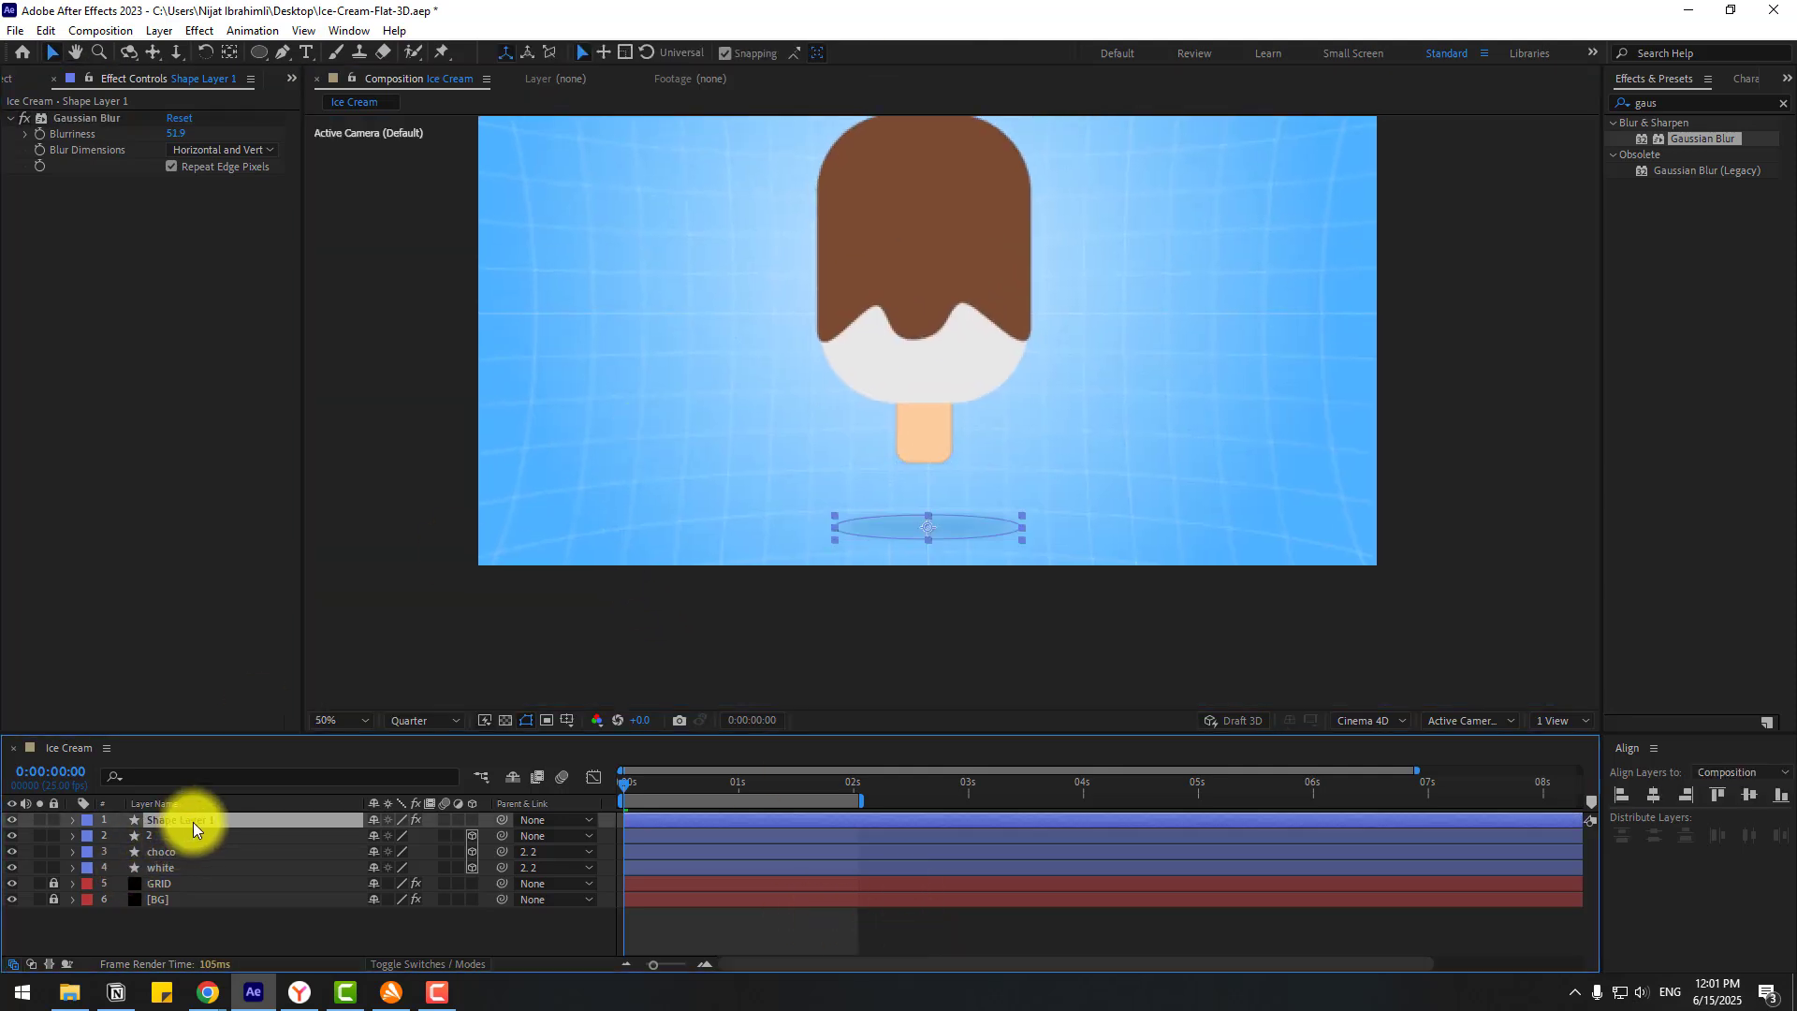
pyautogui.press('t')
pyautogui.moveTo(376, 836); pyautogui.dragTo(320, 834)
pyautogui.click(459, 945)
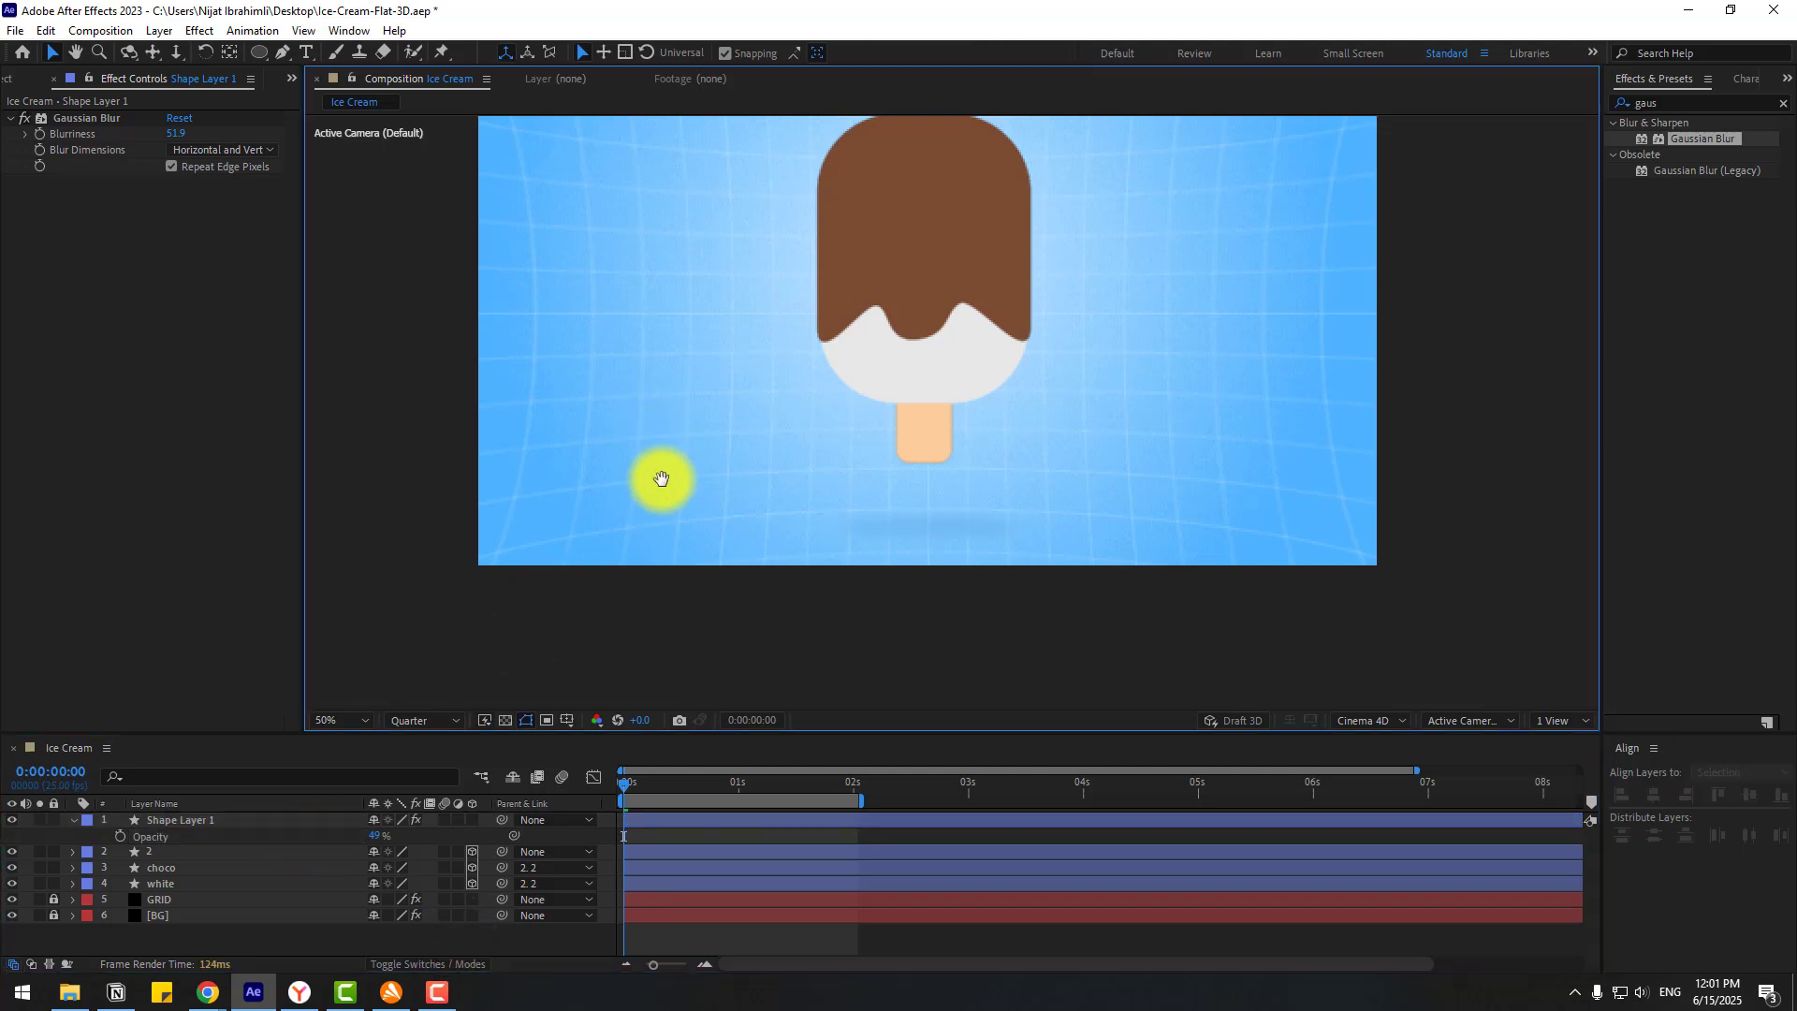
pyautogui.scroll(1, 680, 478)
pyautogui.moveTo(93, 135); pyautogui.dragTo(57, 128)
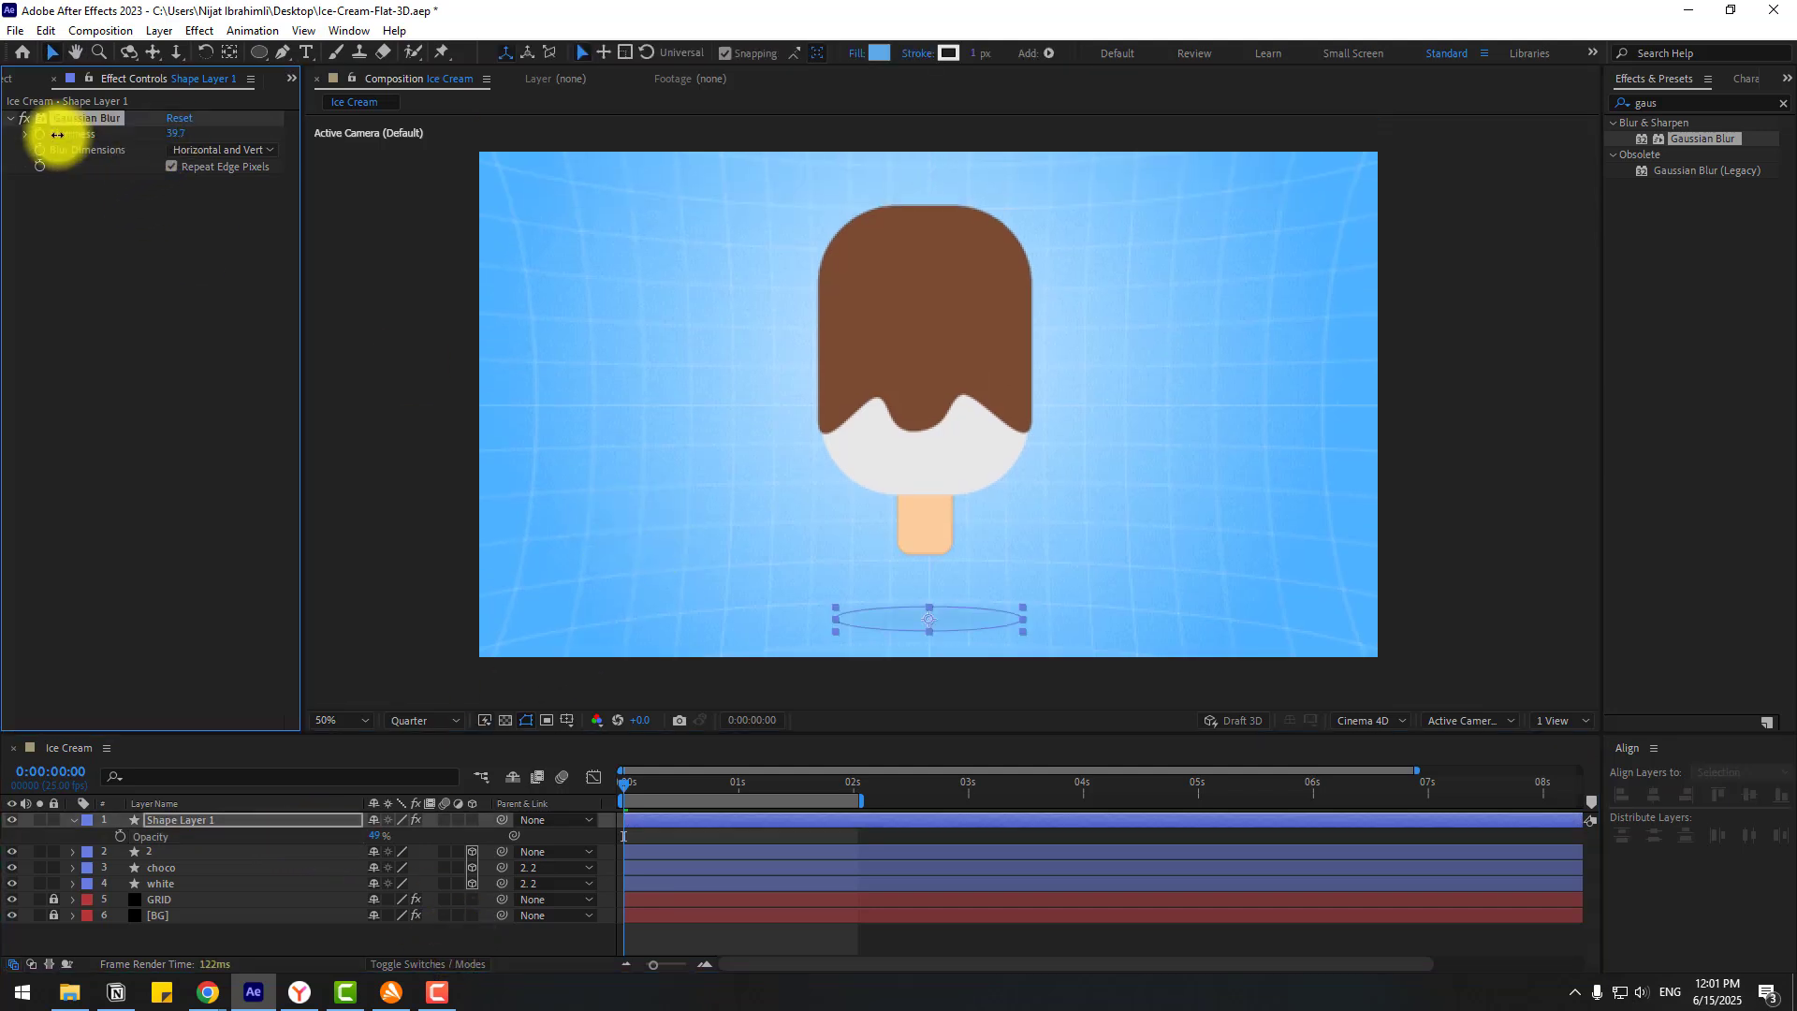
# Step: Change the shadow ellipse's fill to a darker 509BD4 blue
pyautogui.click(901, 621)
pyautogui.click(883, 54)
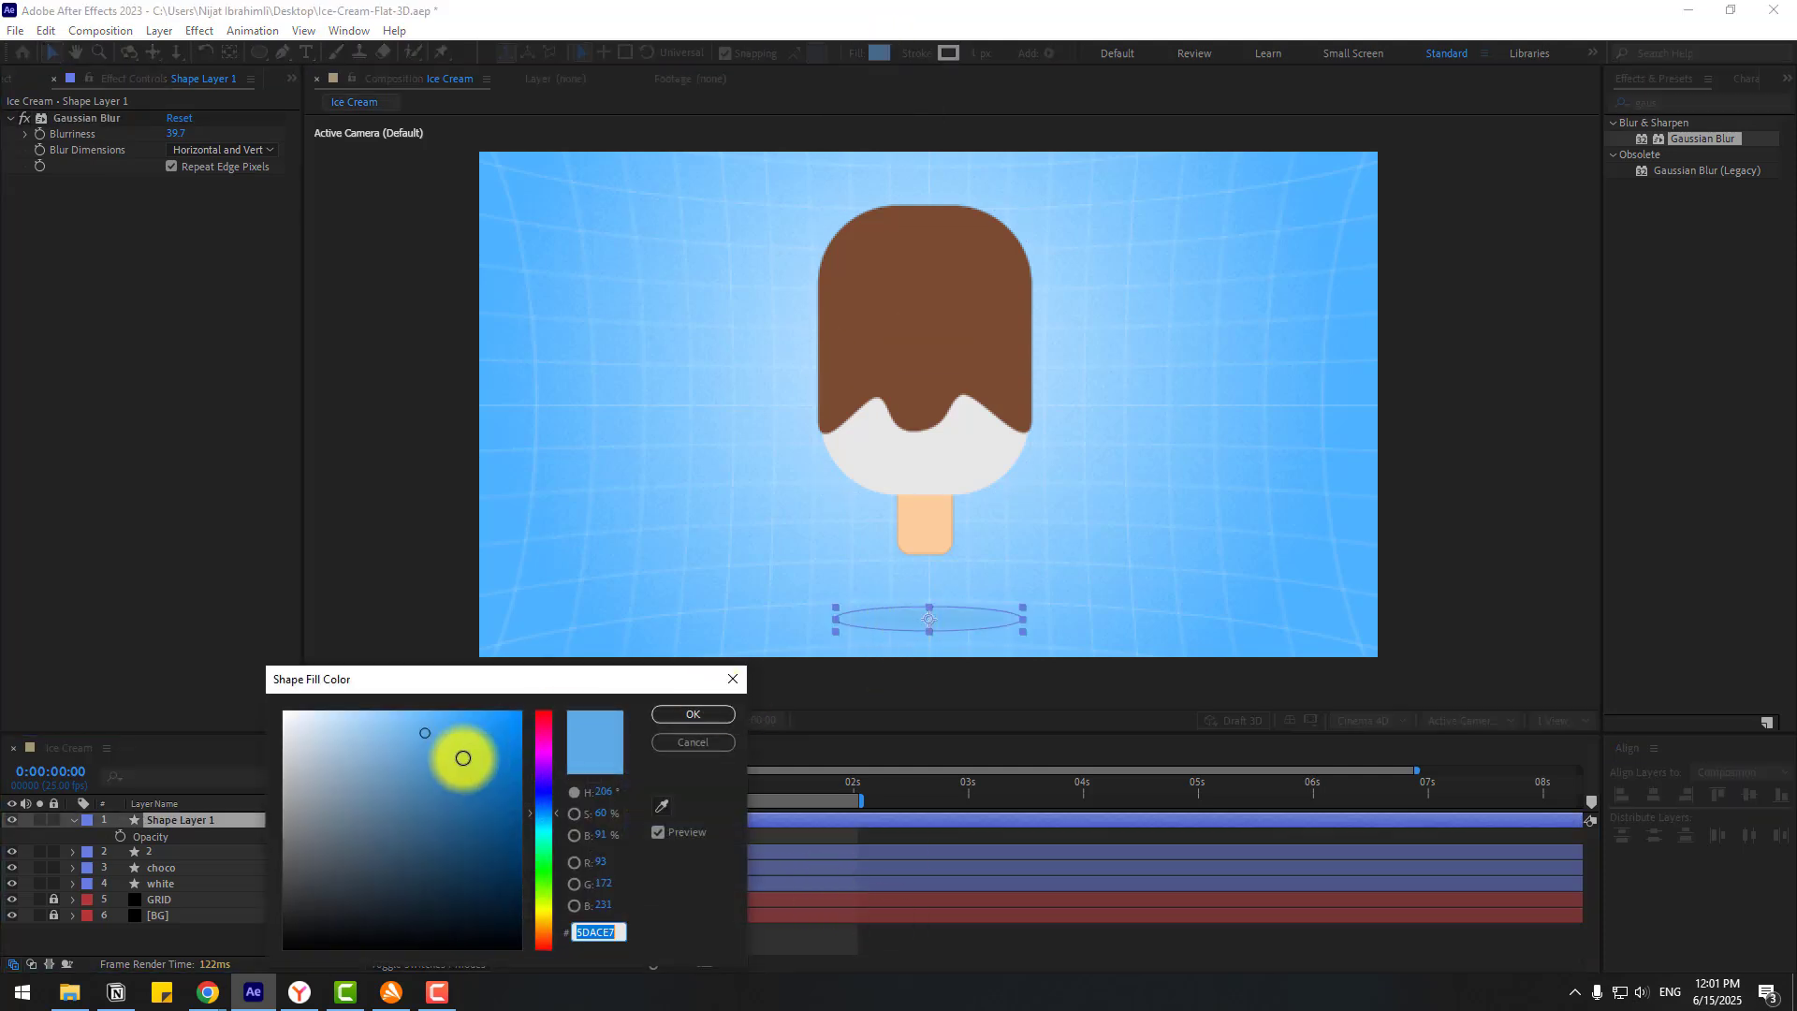
pyautogui.click(432, 750)
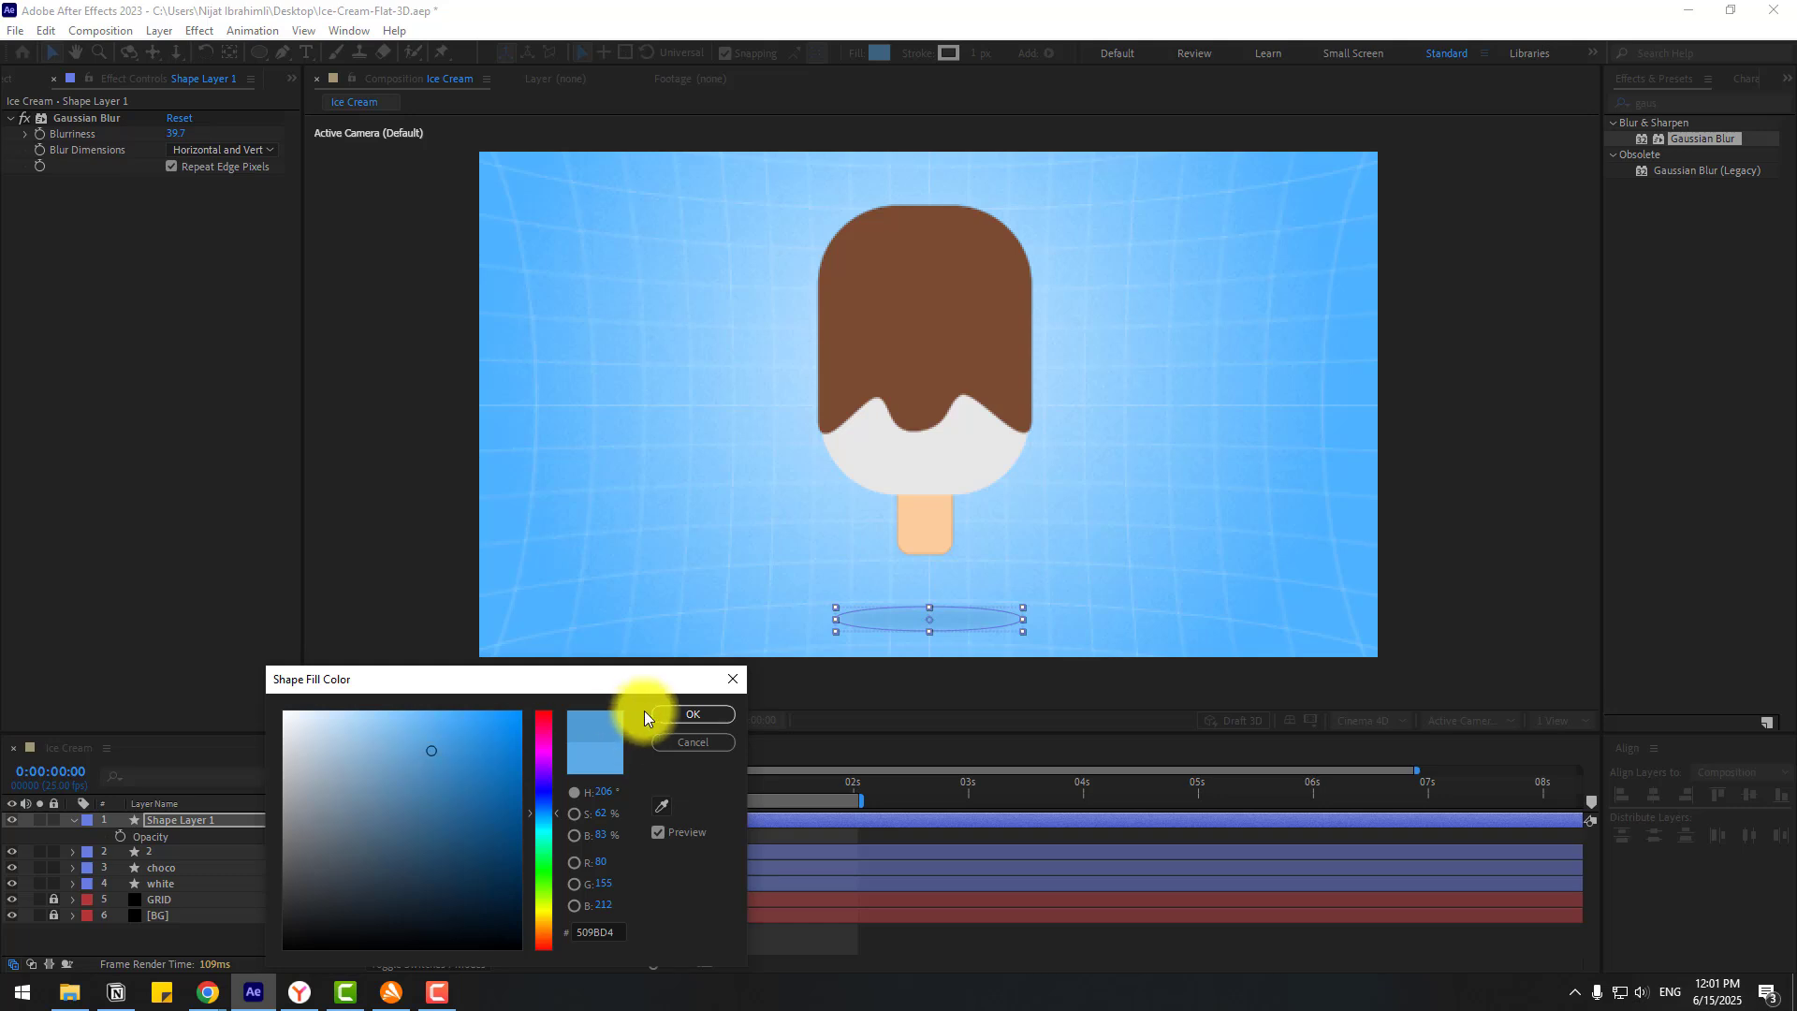
pyautogui.click(692, 713)
# Step: Rename Shape Layer 1 to 'shadow'
pyautogui.click(974, 951)
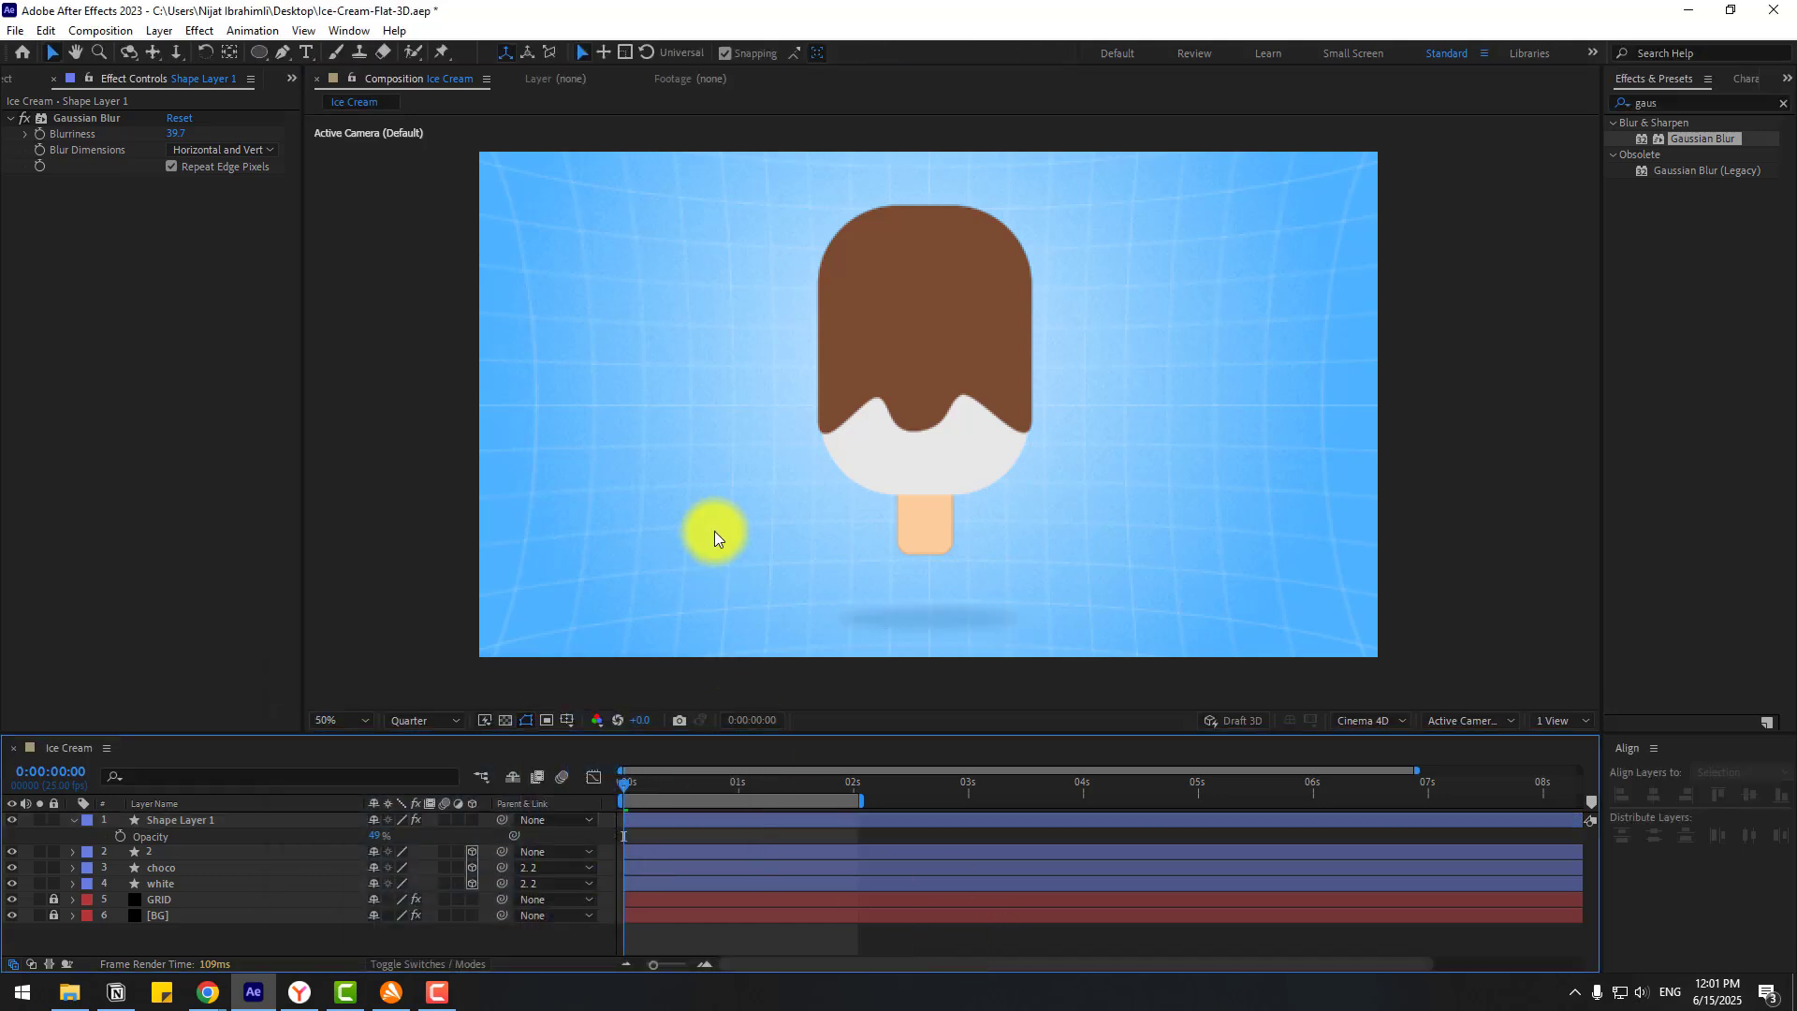
pyautogui.click(855, 637)
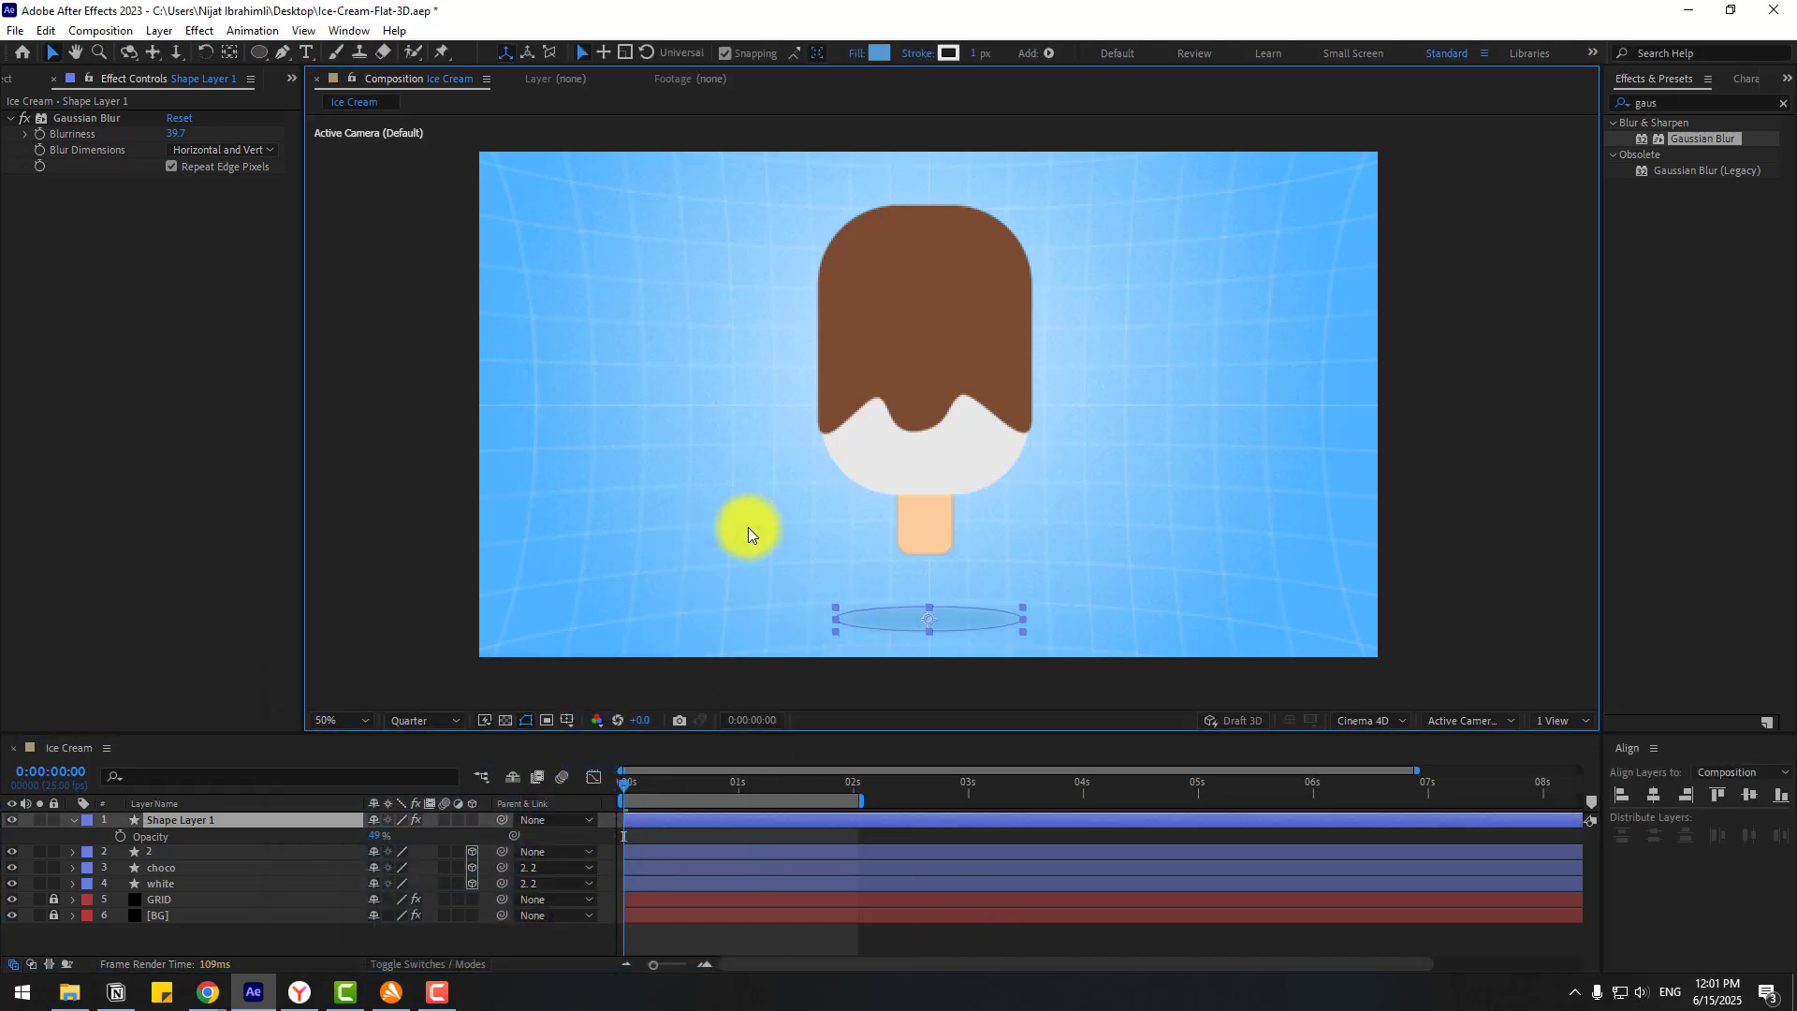
pyautogui.click(73, 820)
pyautogui.press('Return')
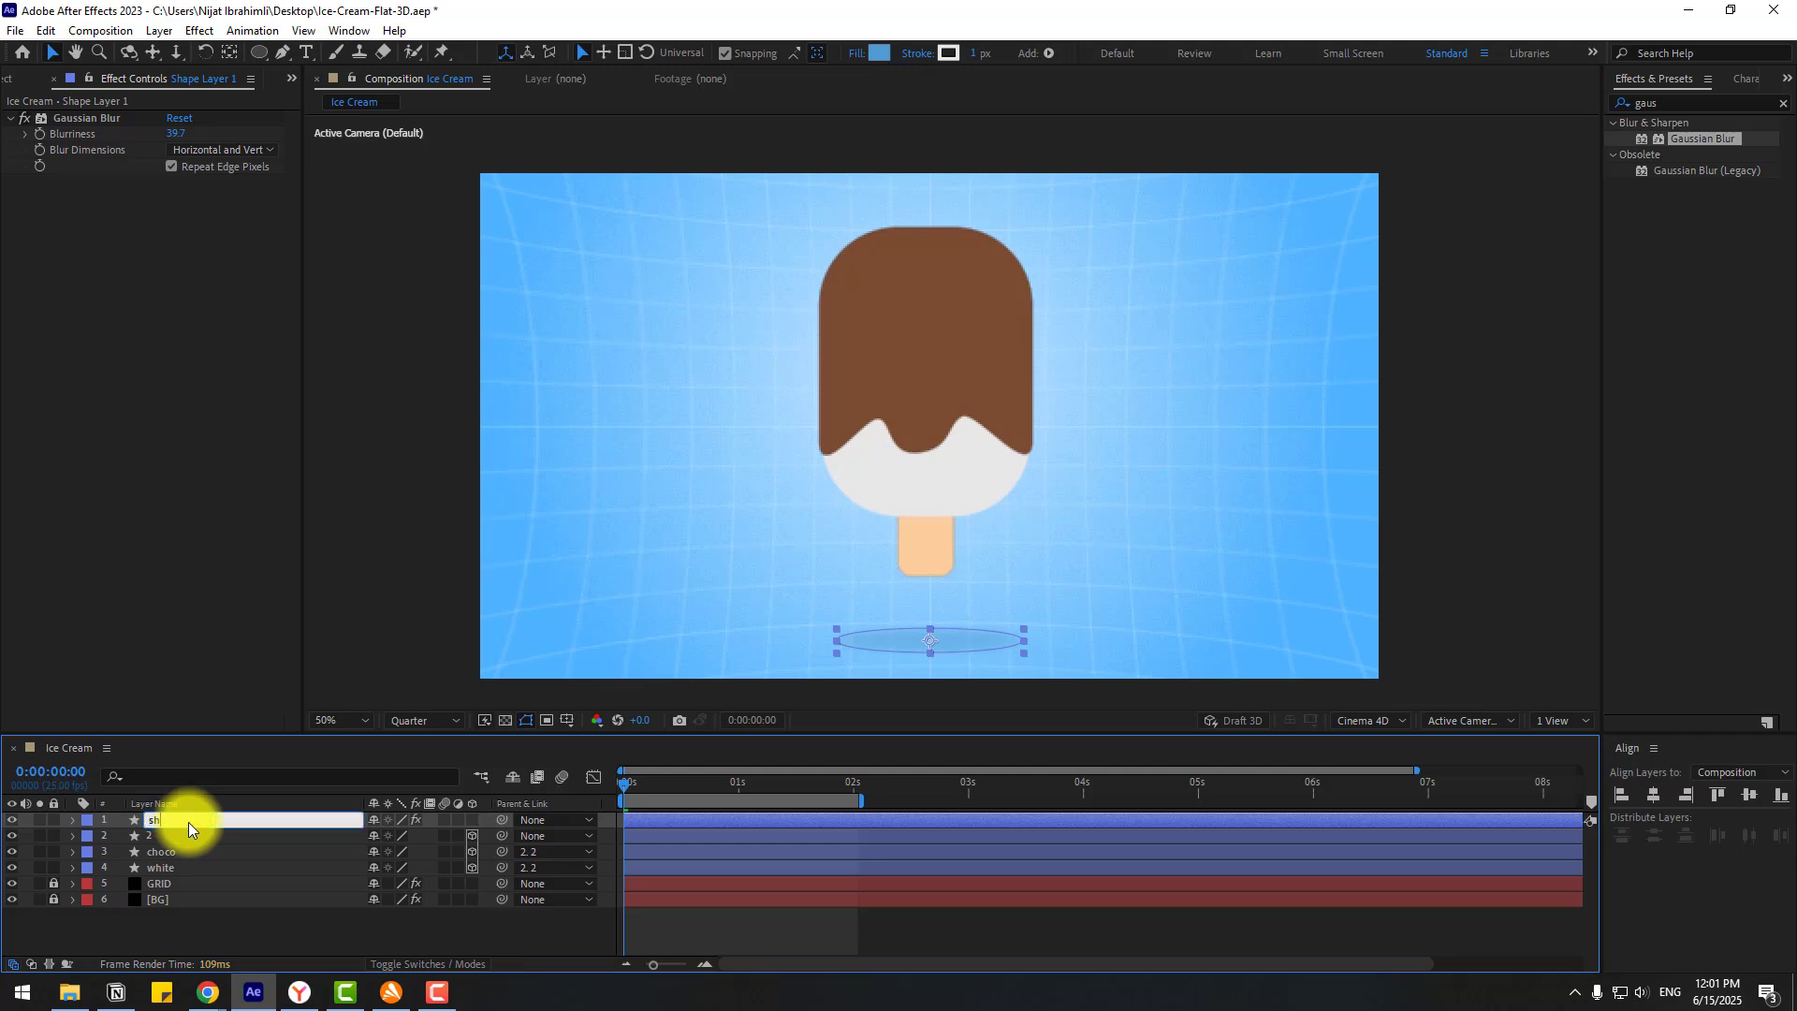
pyautogui.press('Return')
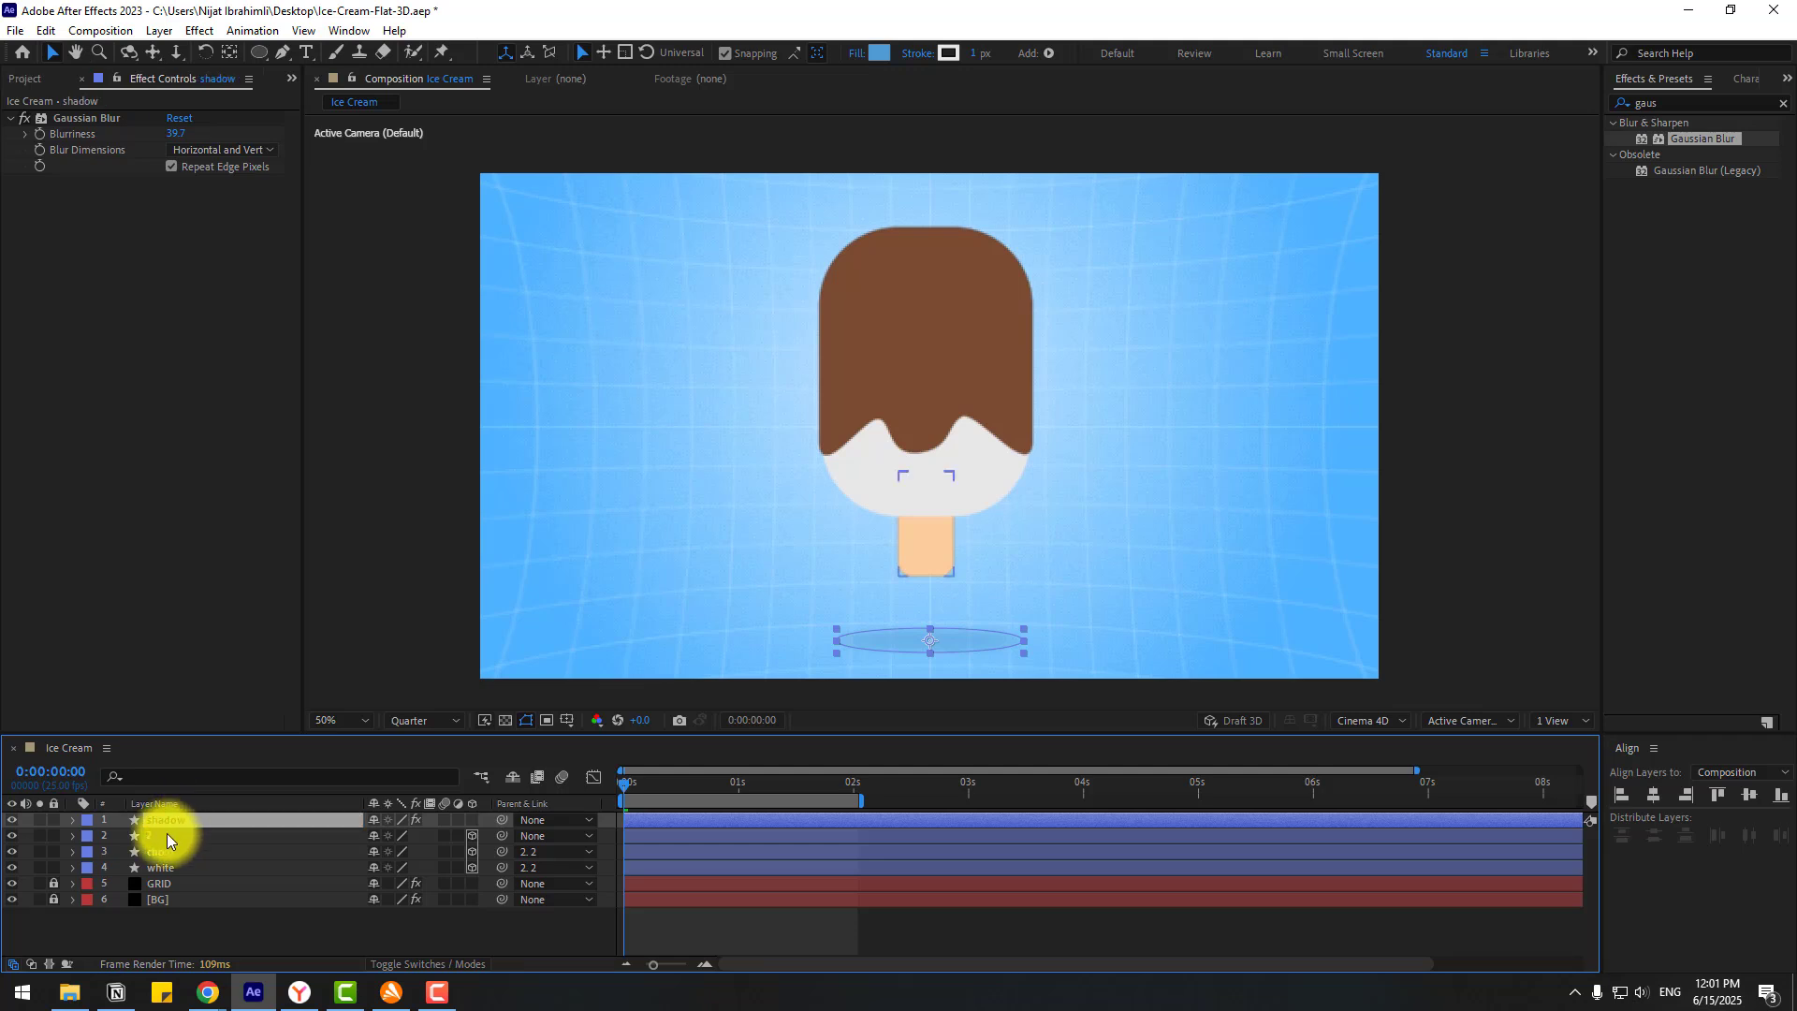
pyautogui.click(167, 835)
# Step: Keyframe layer 2's Position at 0s and raise the popsicle near one second
pyautogui.press('p')
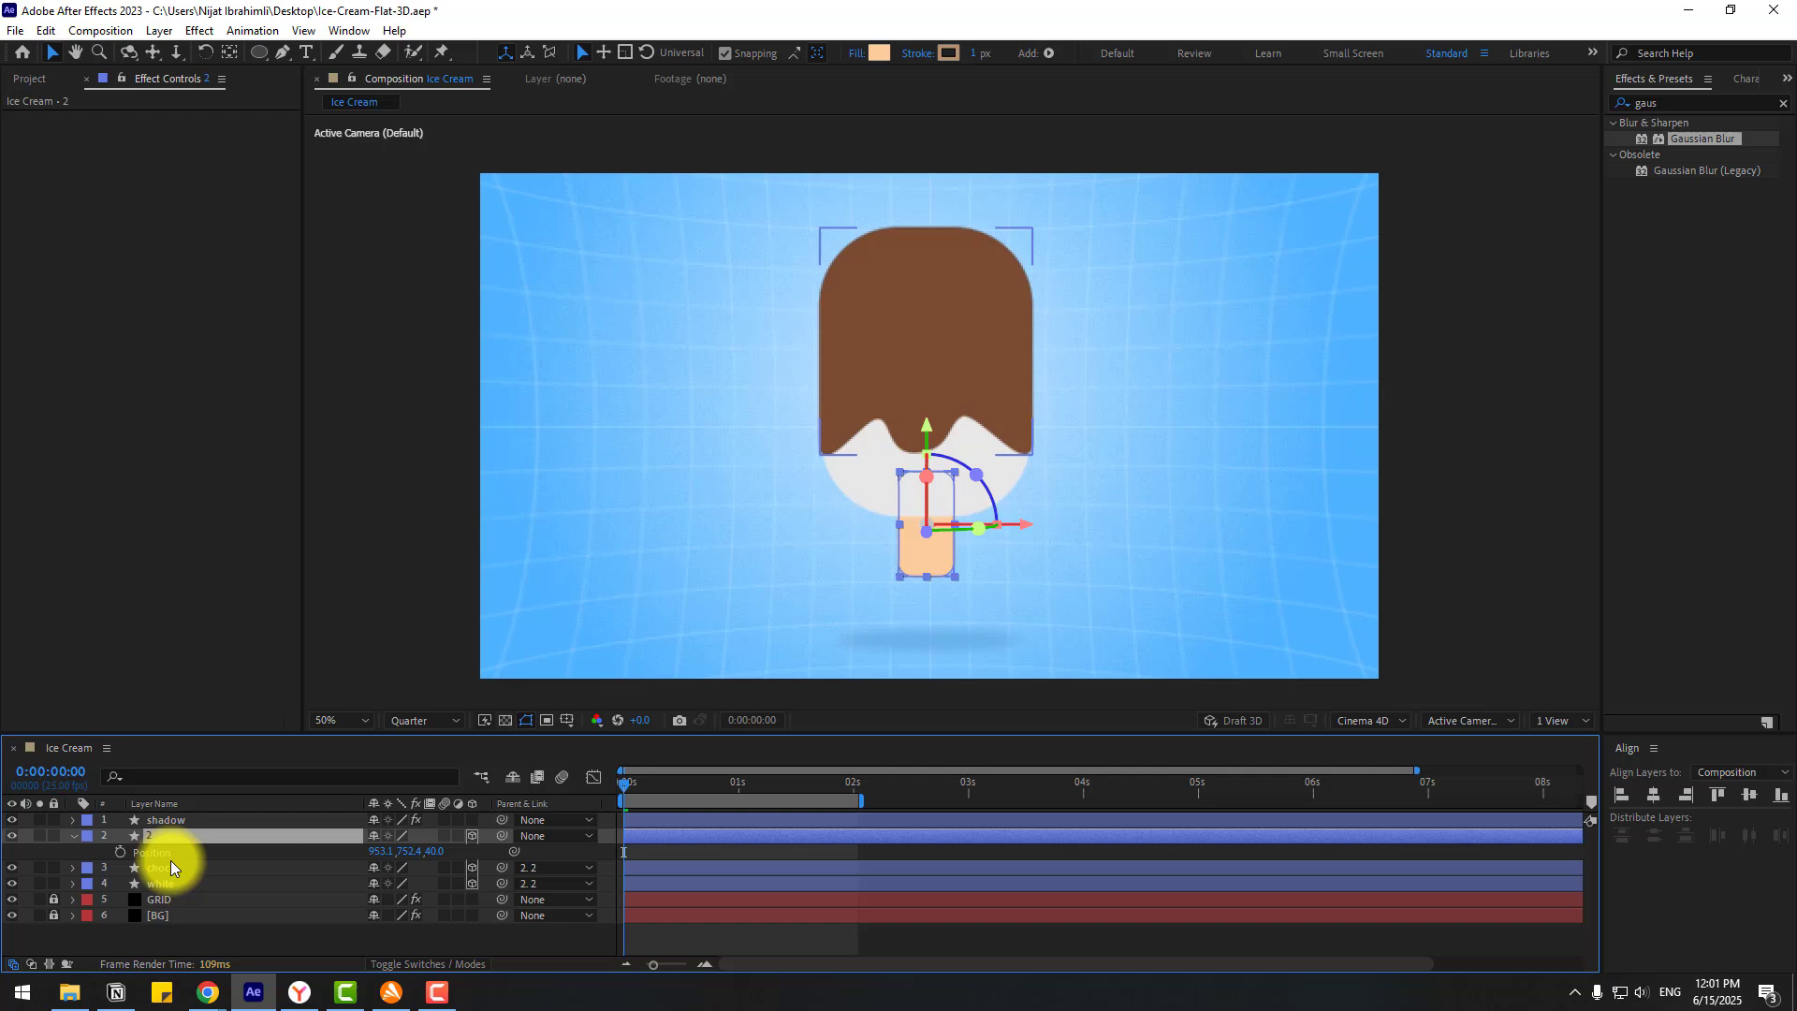
pyautogui.click(116, 857)
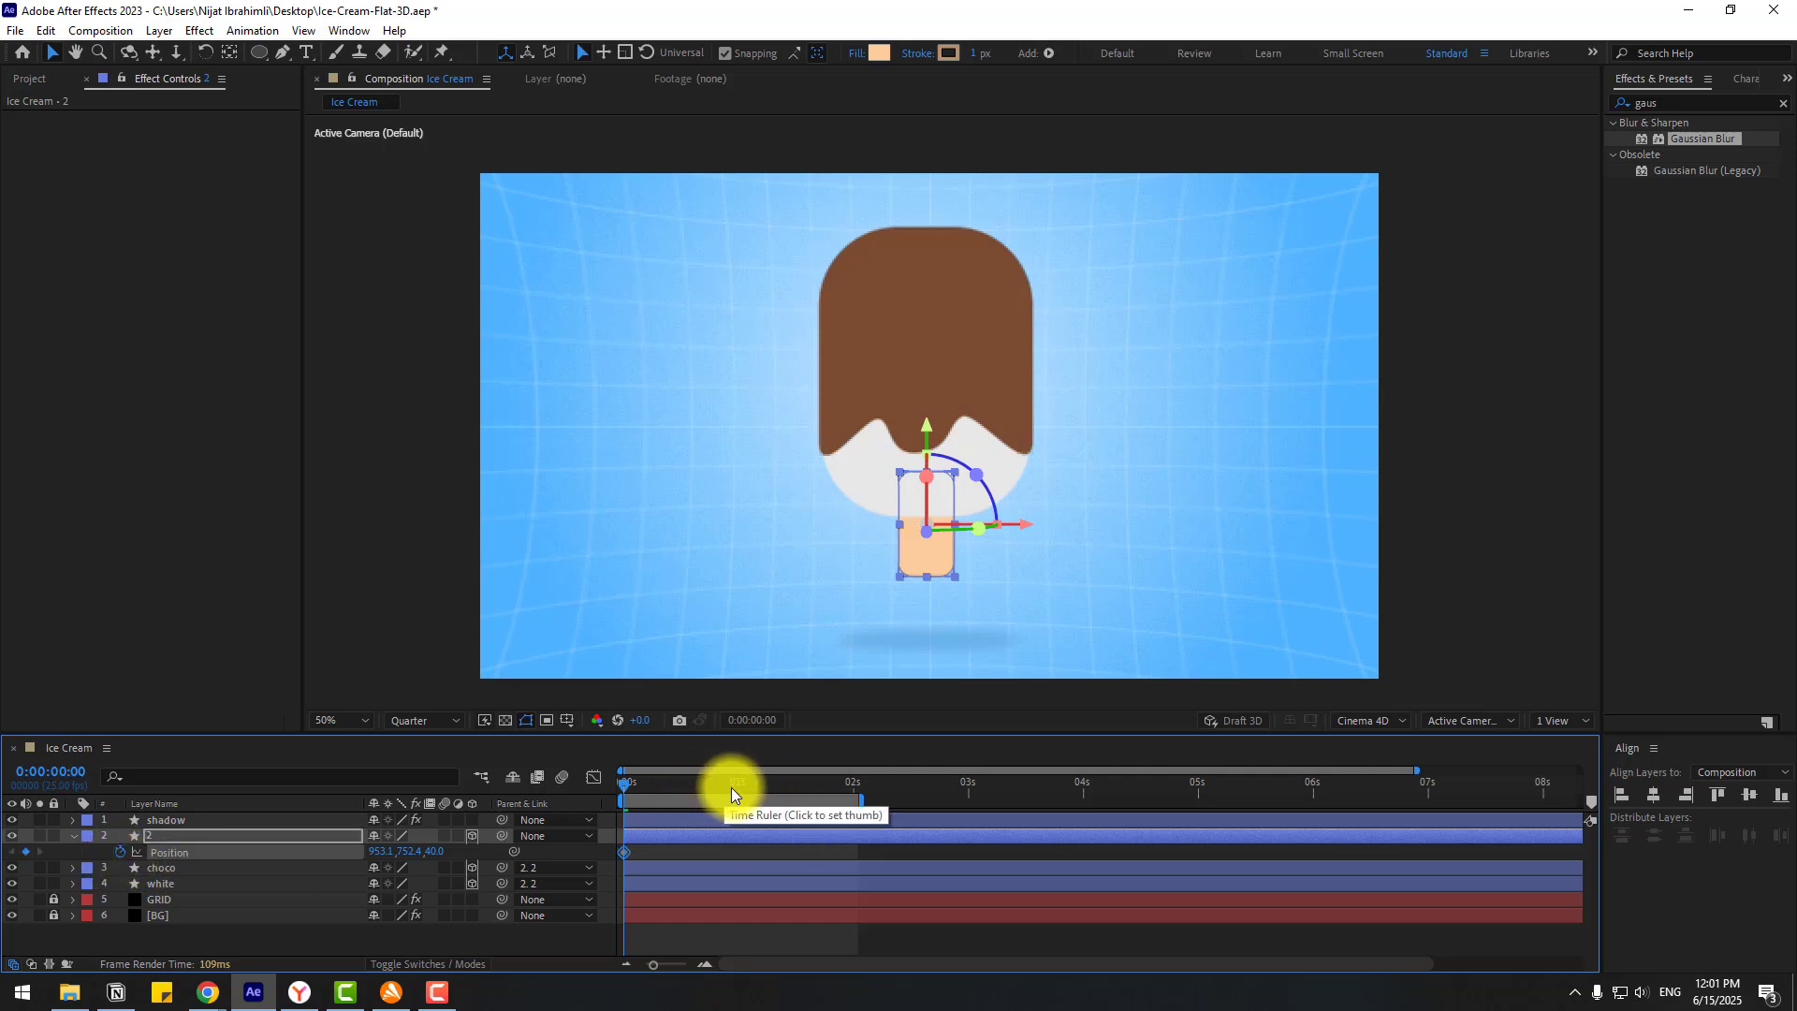
pyautogui.moveTo(732, 789)
pyautogui.mouseDown()
pyautogui.moveTo(646, 789)
pyautogui.moveTo(749, 790)
pyautogui.moveTo(730, 795)
pyautogui.mouseUp()
pyautogui.moveTo(393, 851); pyautogui.dragTo(358, 844)
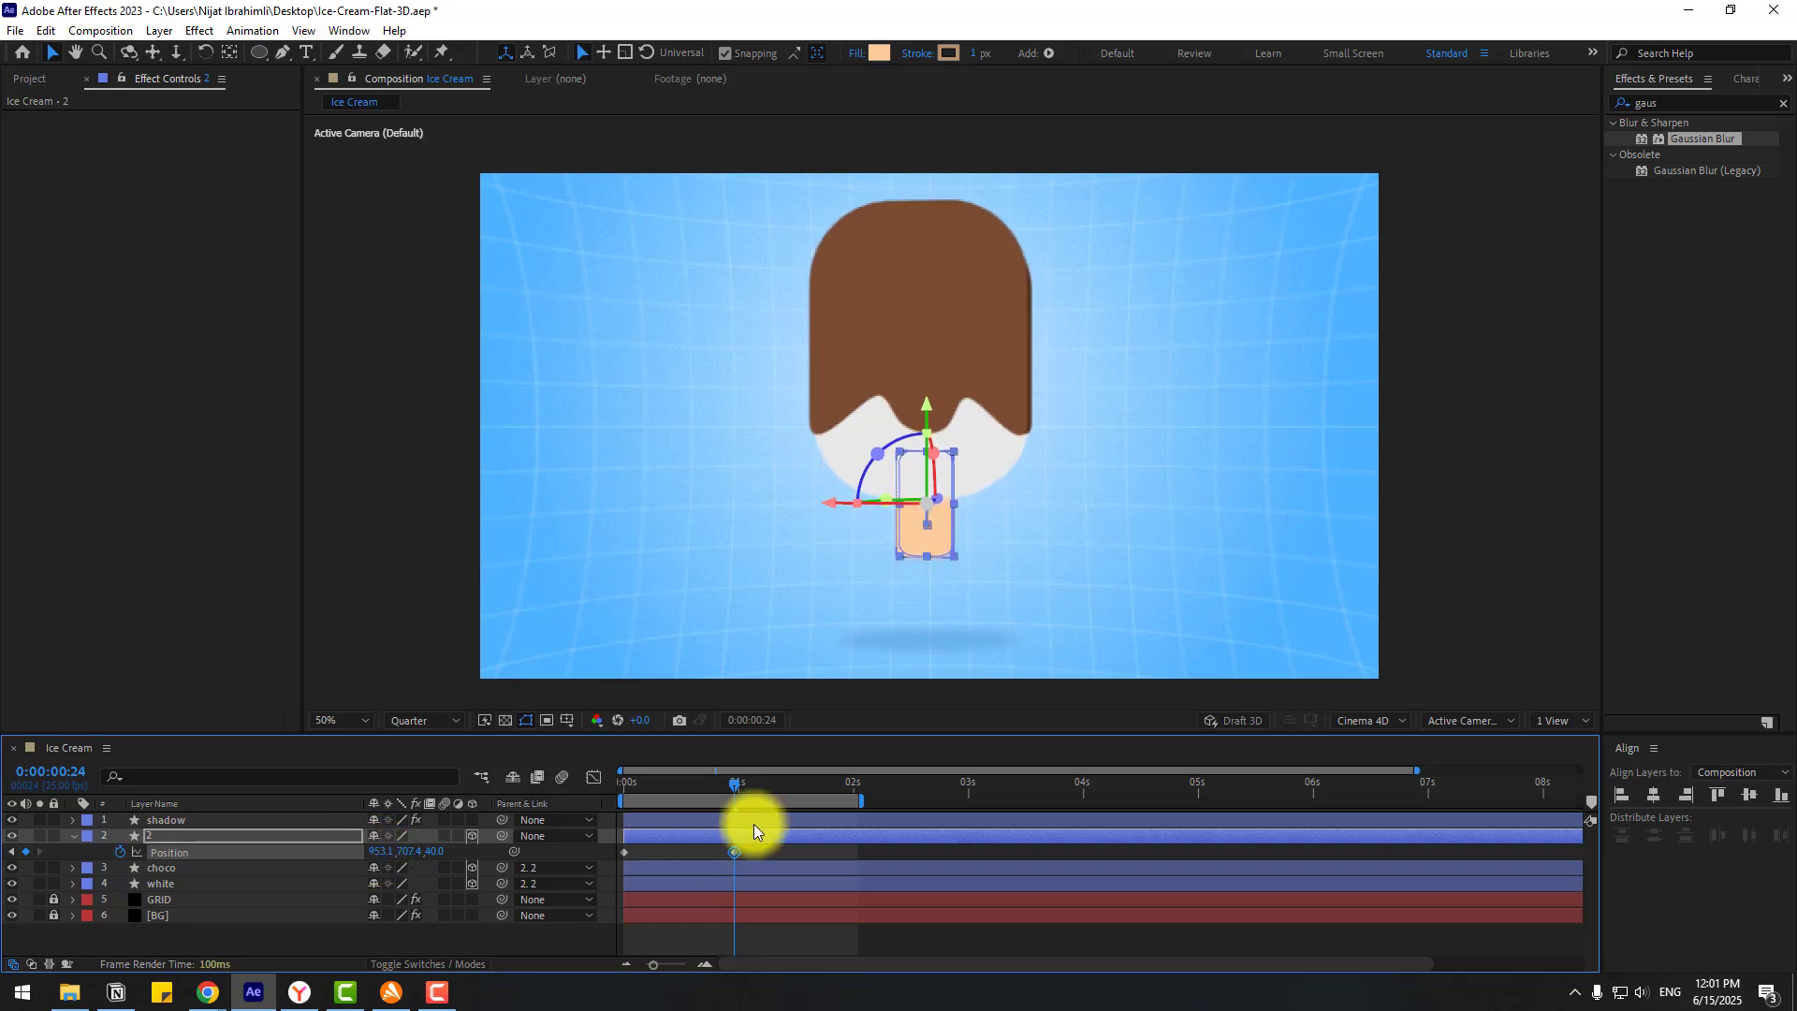
# Step: Copy the starting Position keyframe to the two-second mark
pyautogui.click(853, 782)
pyautogui.click(661, 850)
pyautogui.click(624, 852)
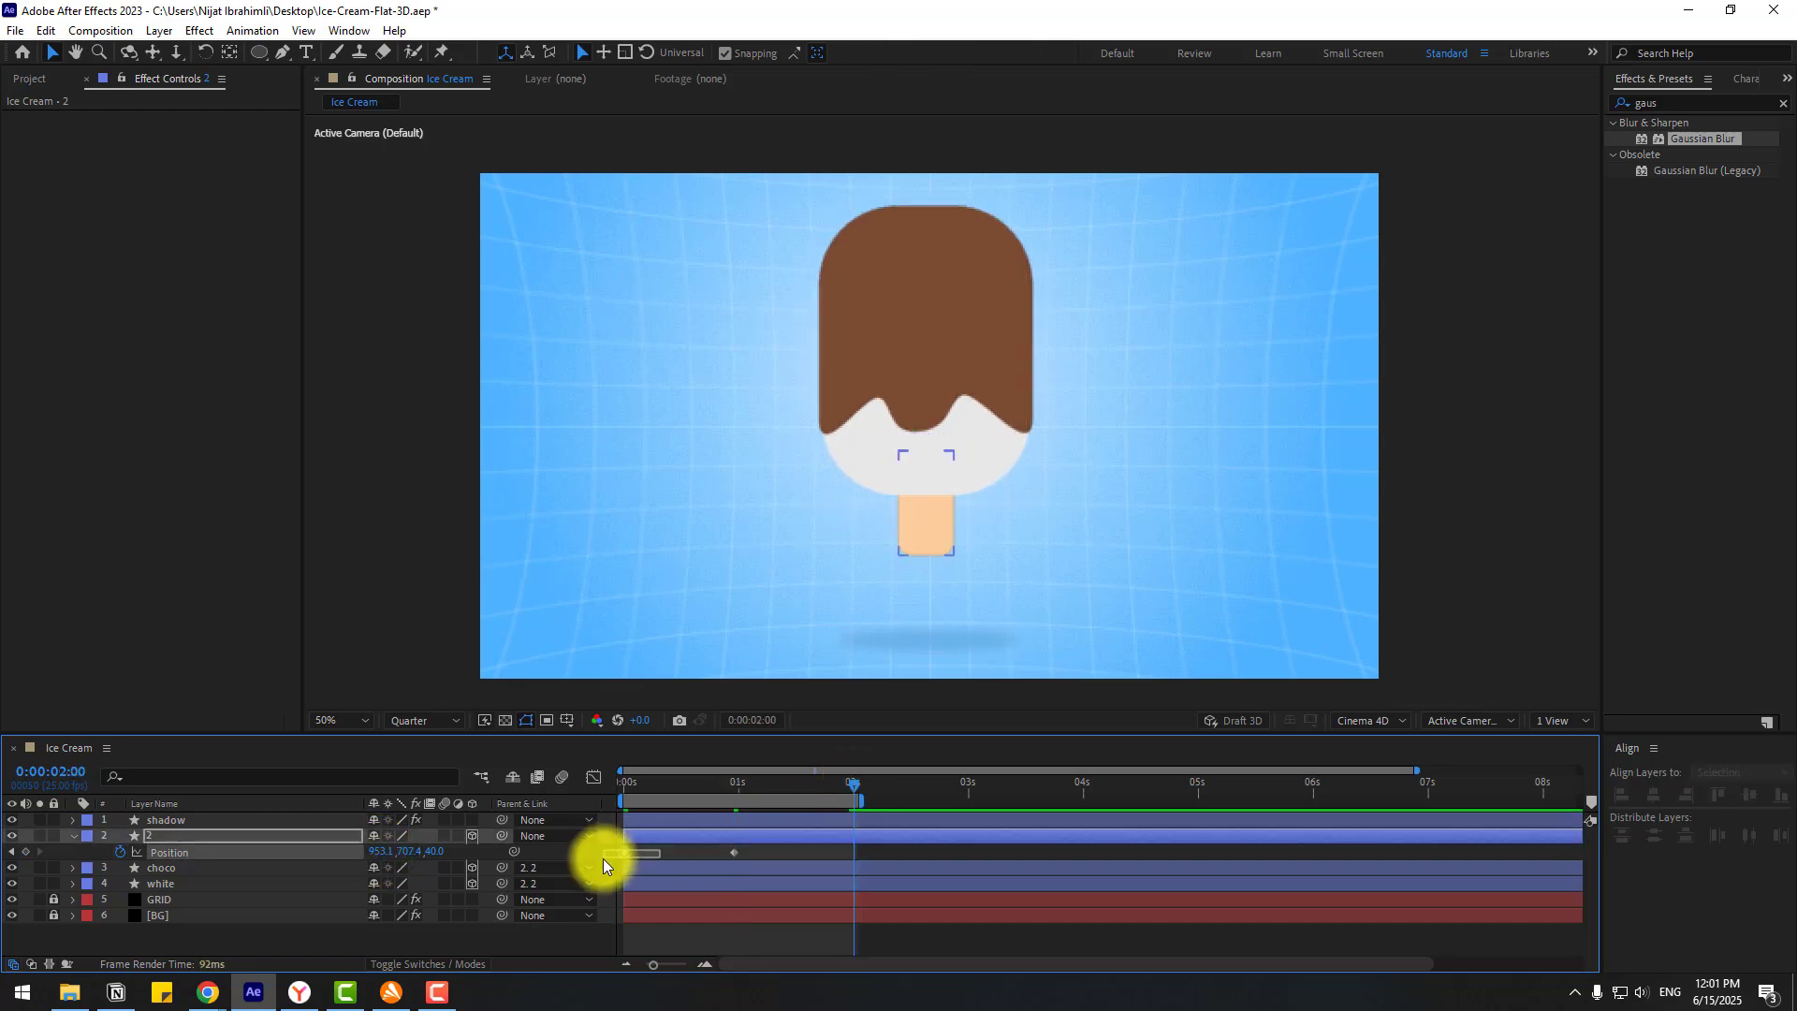
pyautogui.hotkey('ctrl', 'c')
pyautogui.hotkey('ctrl', 'v')
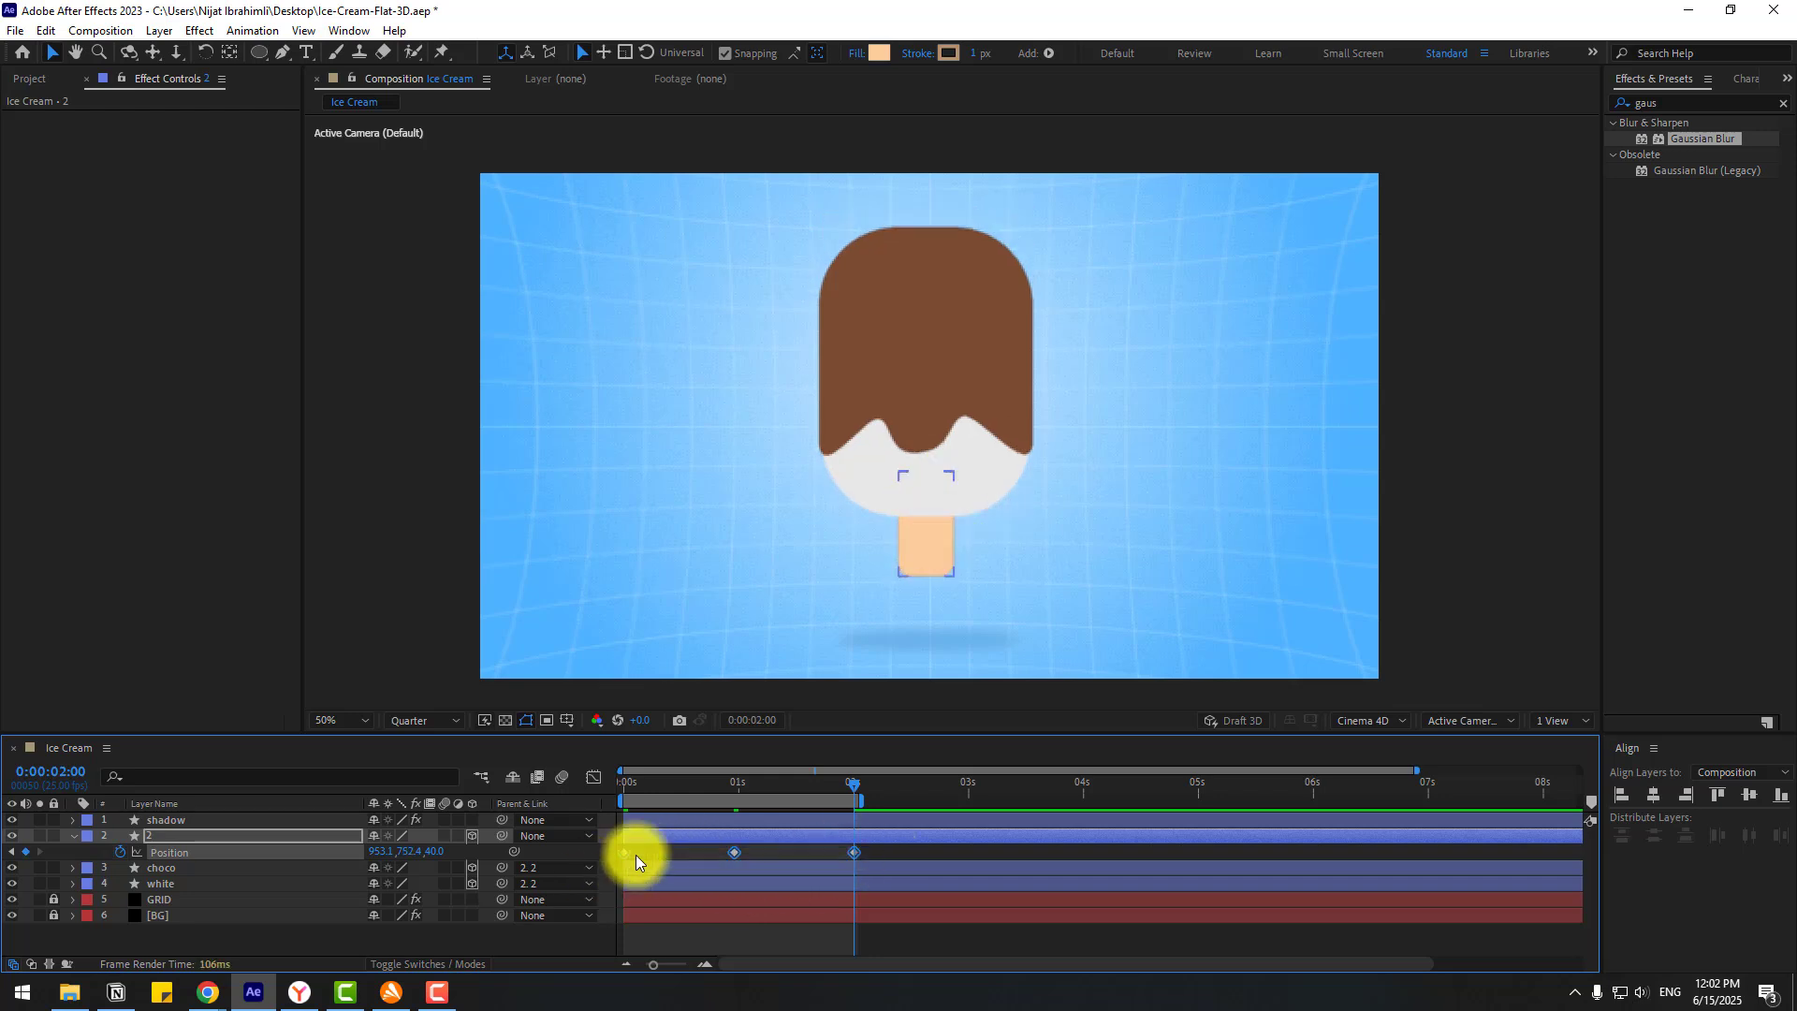
# Step: Apply Easy Ease to the Position keyframes and preview the bobbing
pyautogui.click(626, 850)
pyautogui.rightClick(626, 851)
pyautogui.moveTo(631, 843)
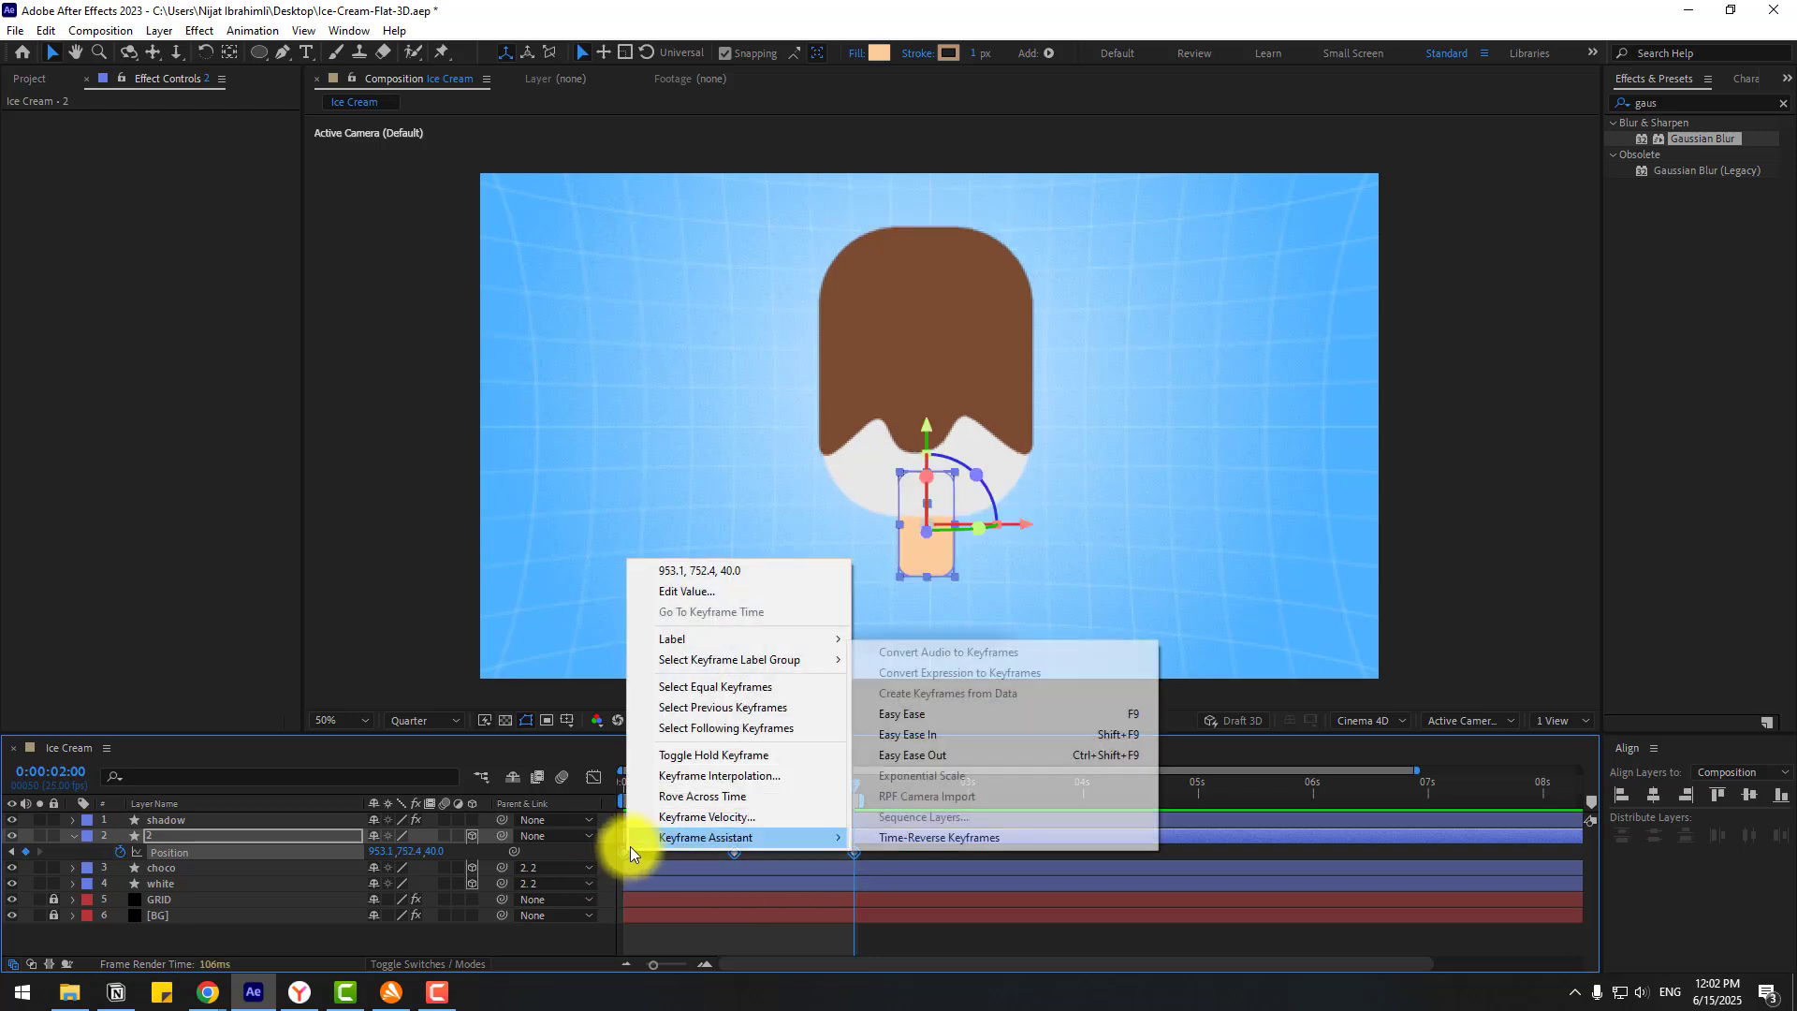
pyautogui.click(956, 718)
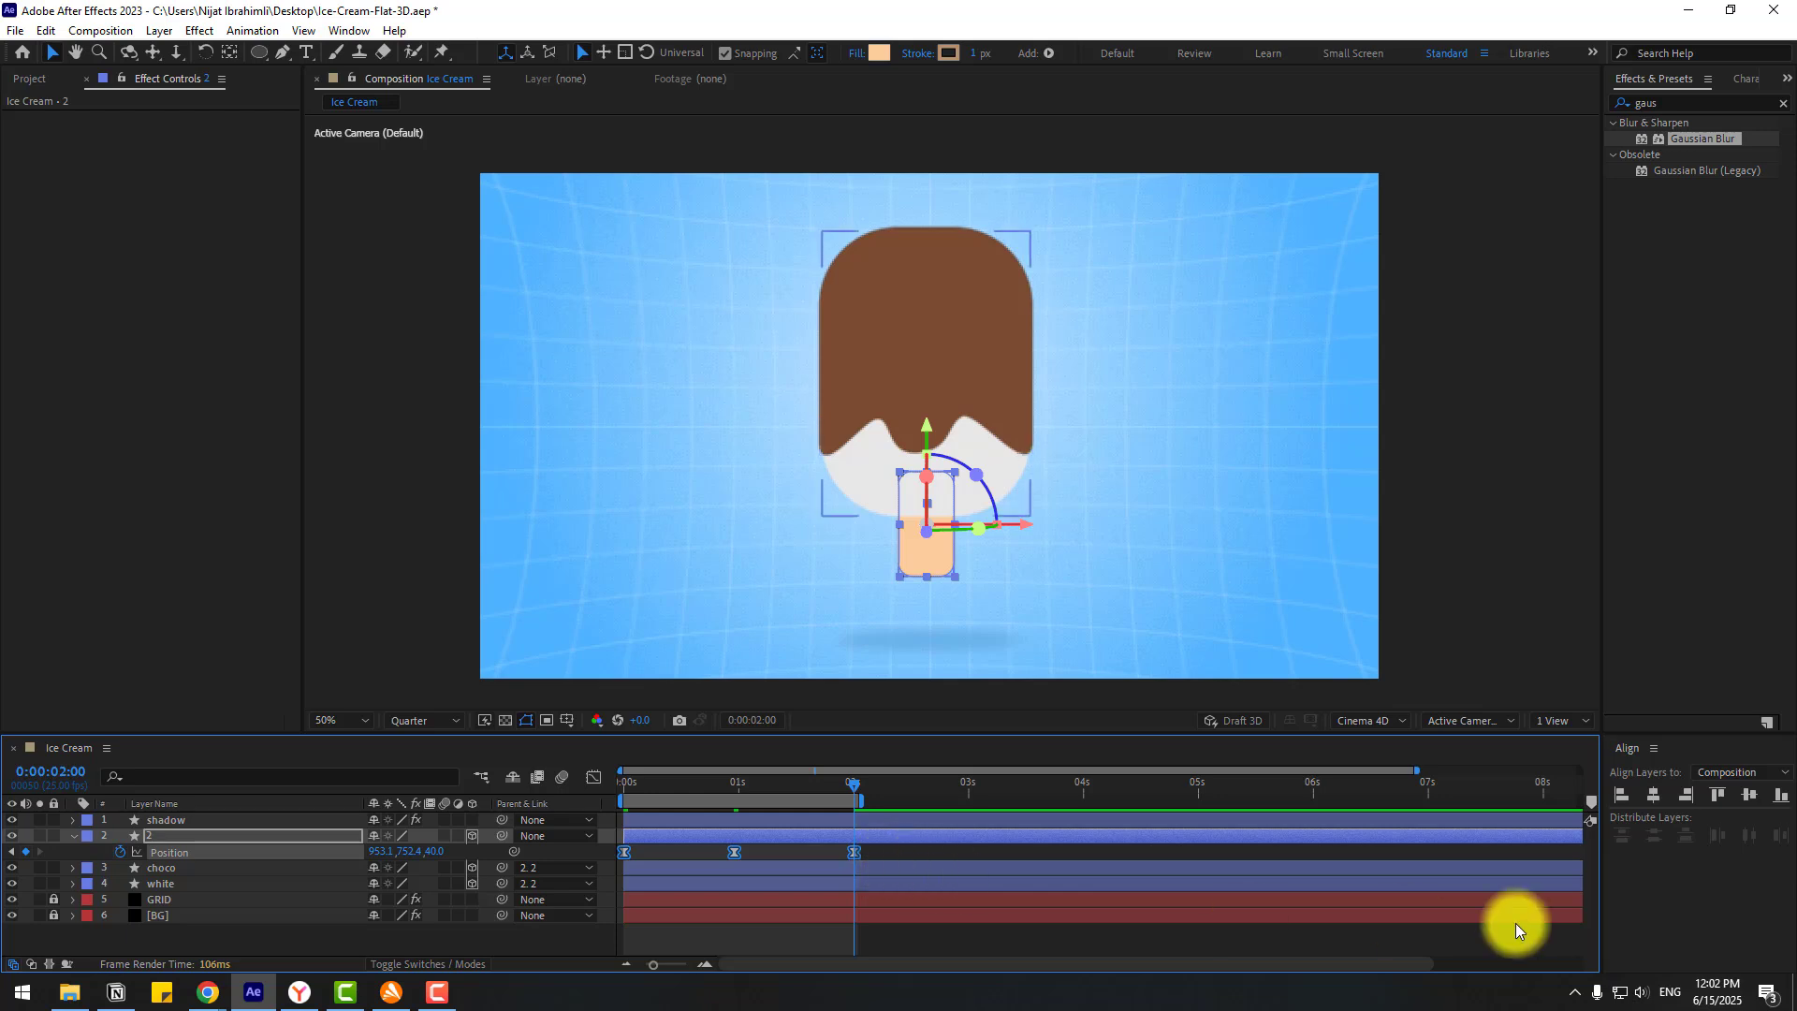
pyautogui.press('space')
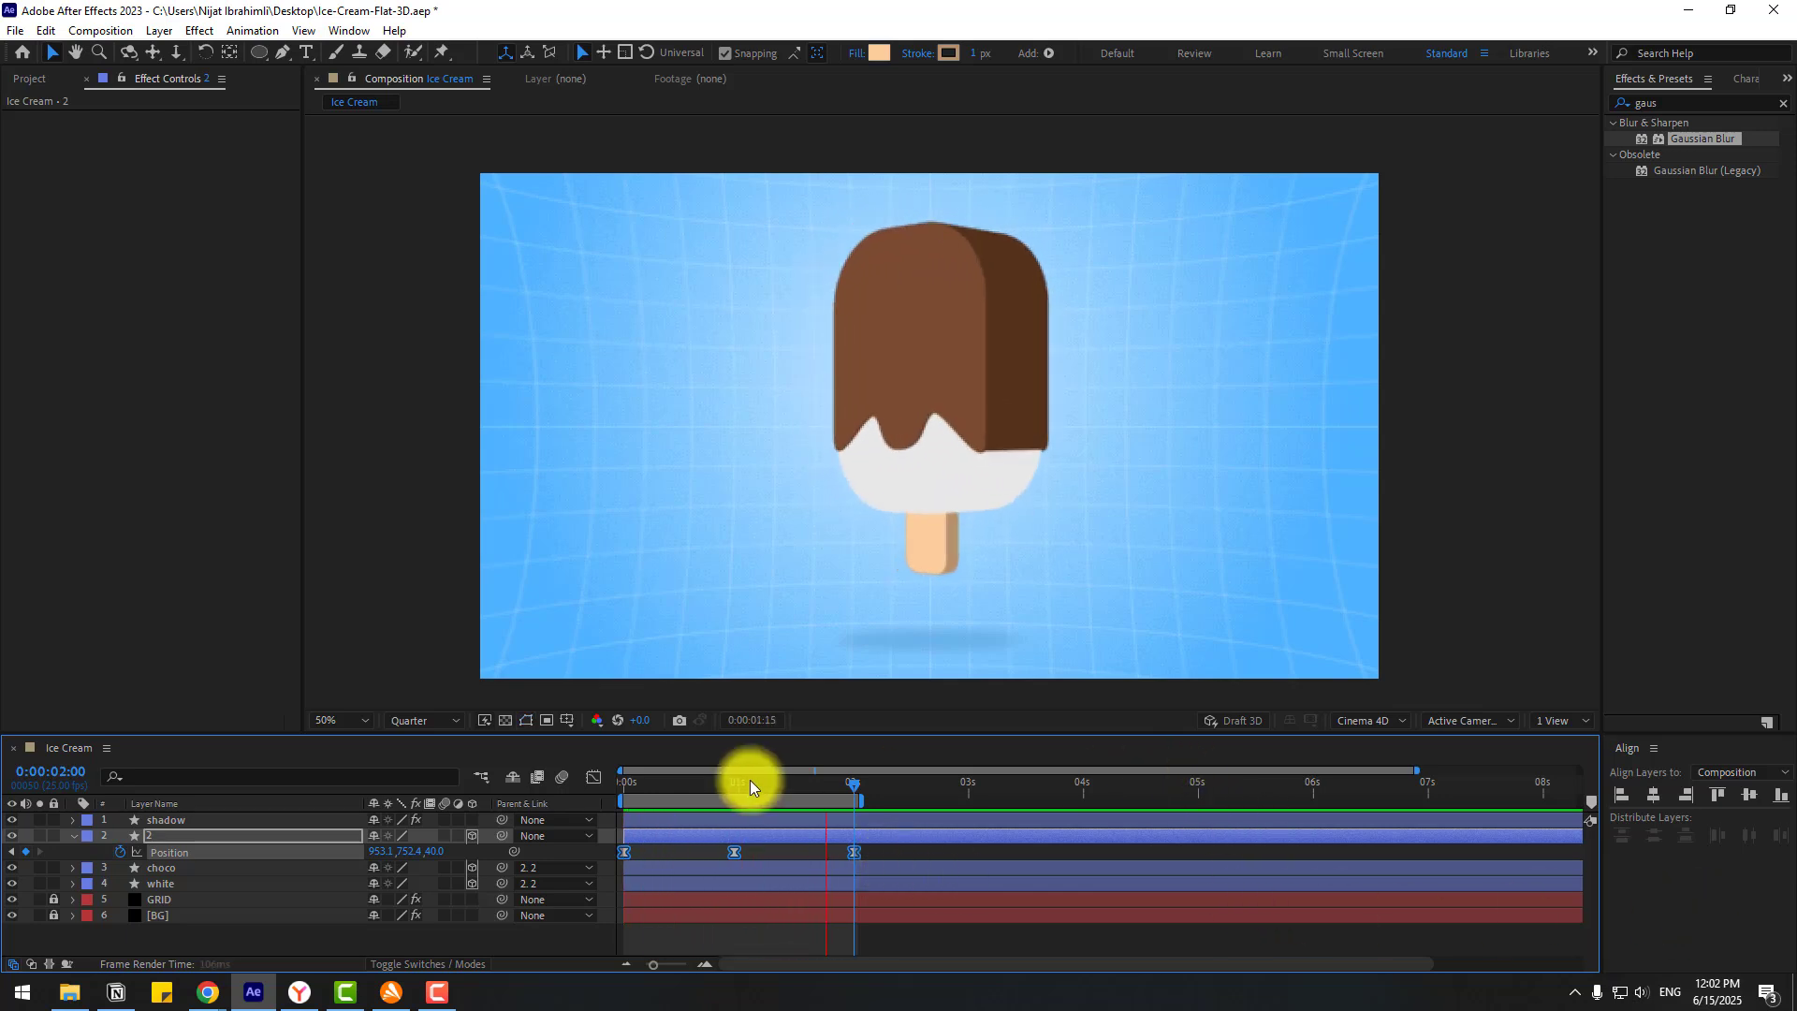
pyautogui.click(721, 784)
# Step: Keyframe the shadow's Scale at 100% at 0s and 70% near one second
pyautogui.click(168, 820)
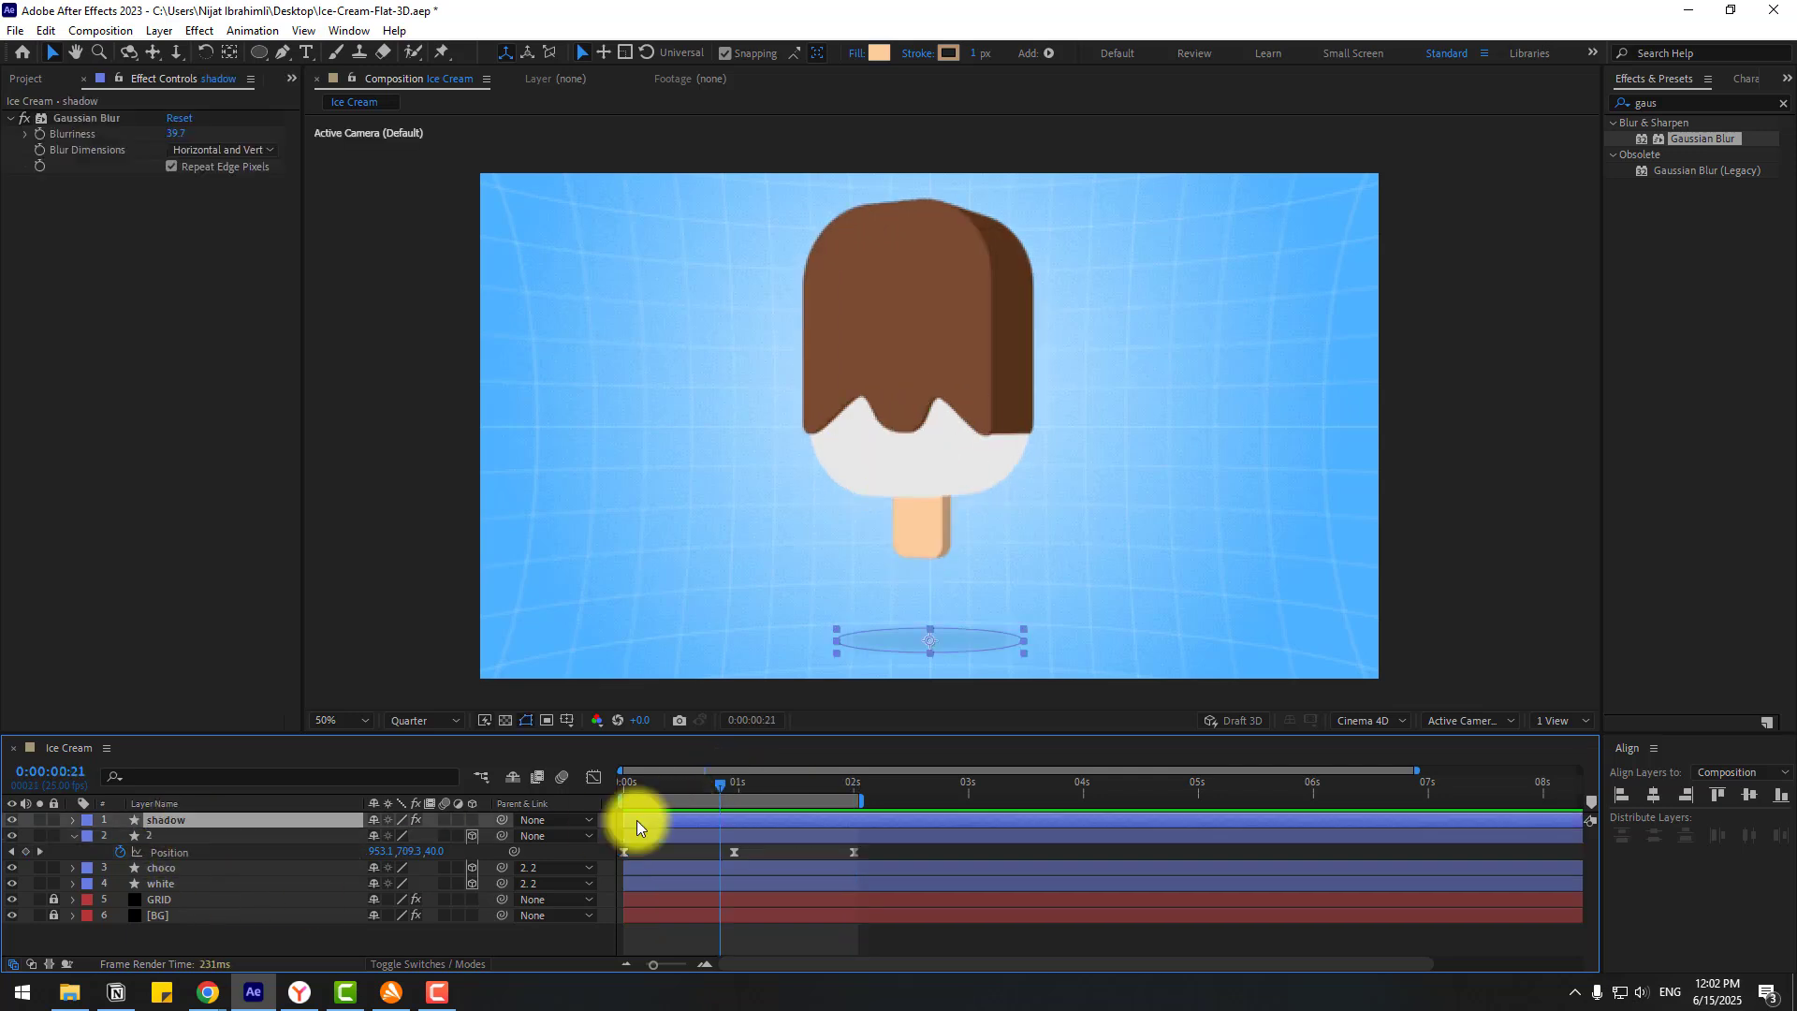
pyautogui.moveTo(630, 784)
pyautogui.mouseDown()
pyautogui.moveTo(690, 787)
pyautogui.moveTo(633, 787)
pyautogui.mouseUp()
pyautogui.press('Home')
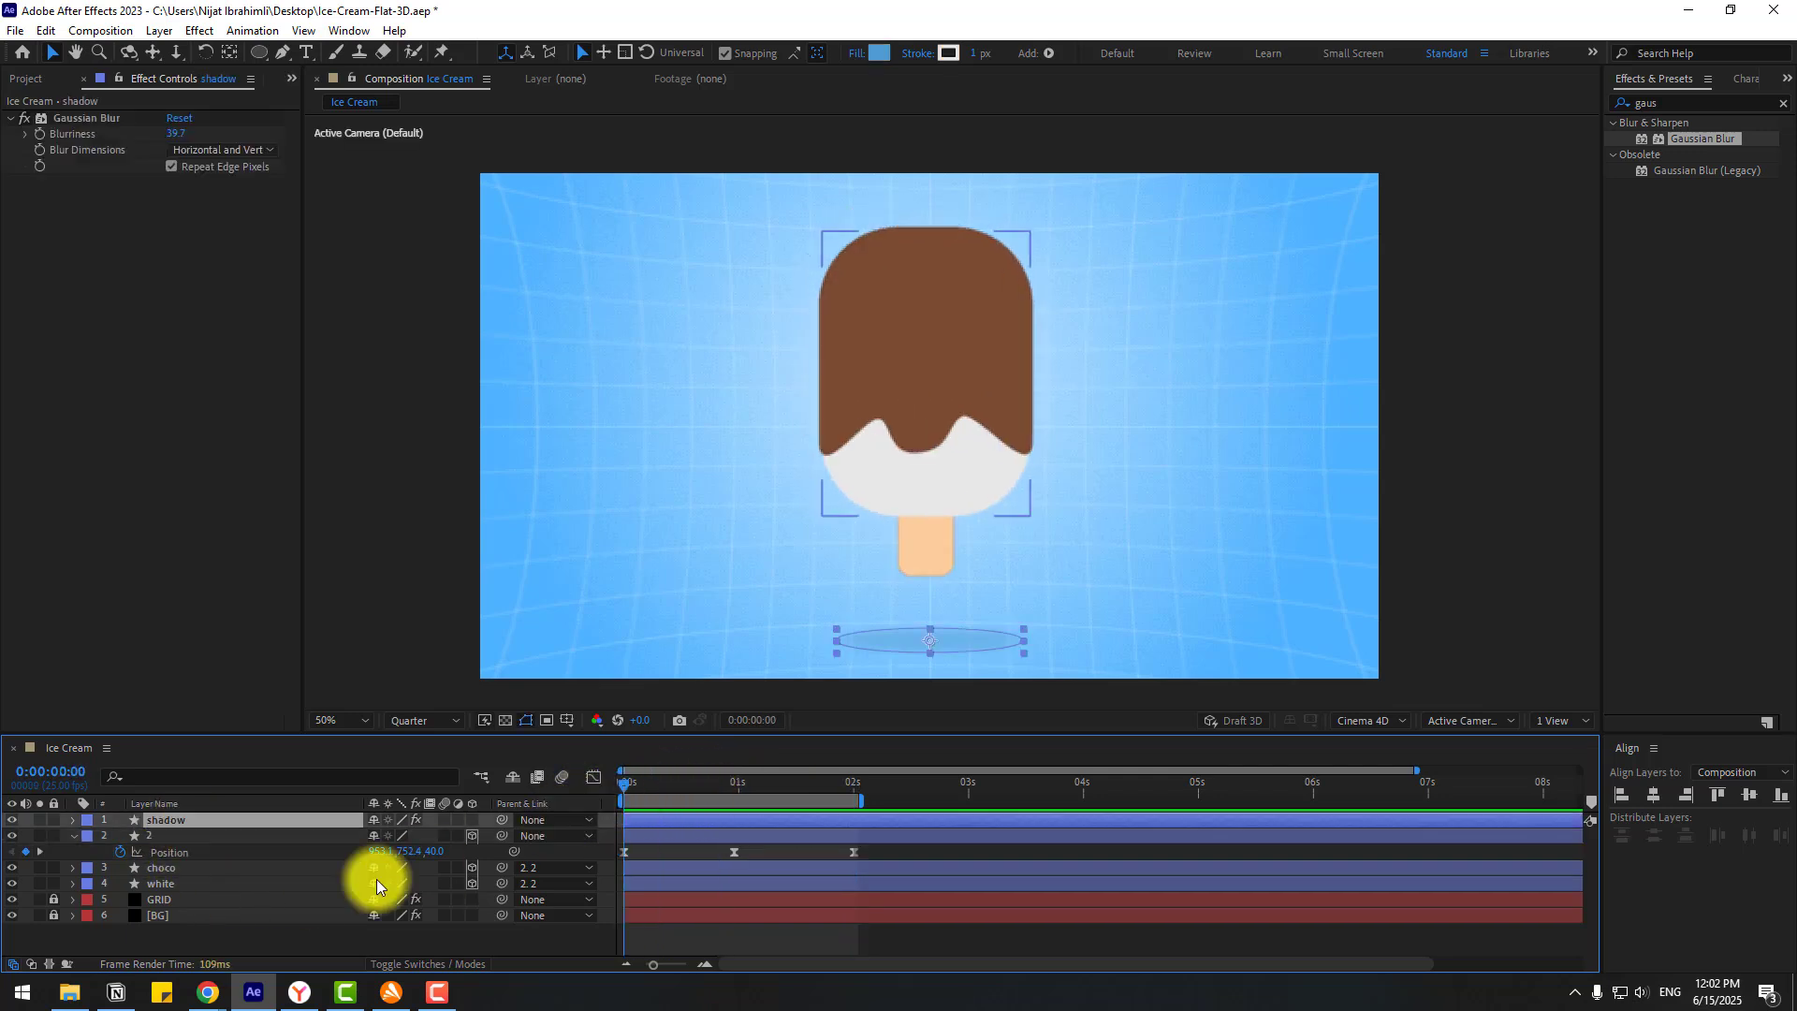
pyautogui.press('s')
pyautogui.click(120, 835)
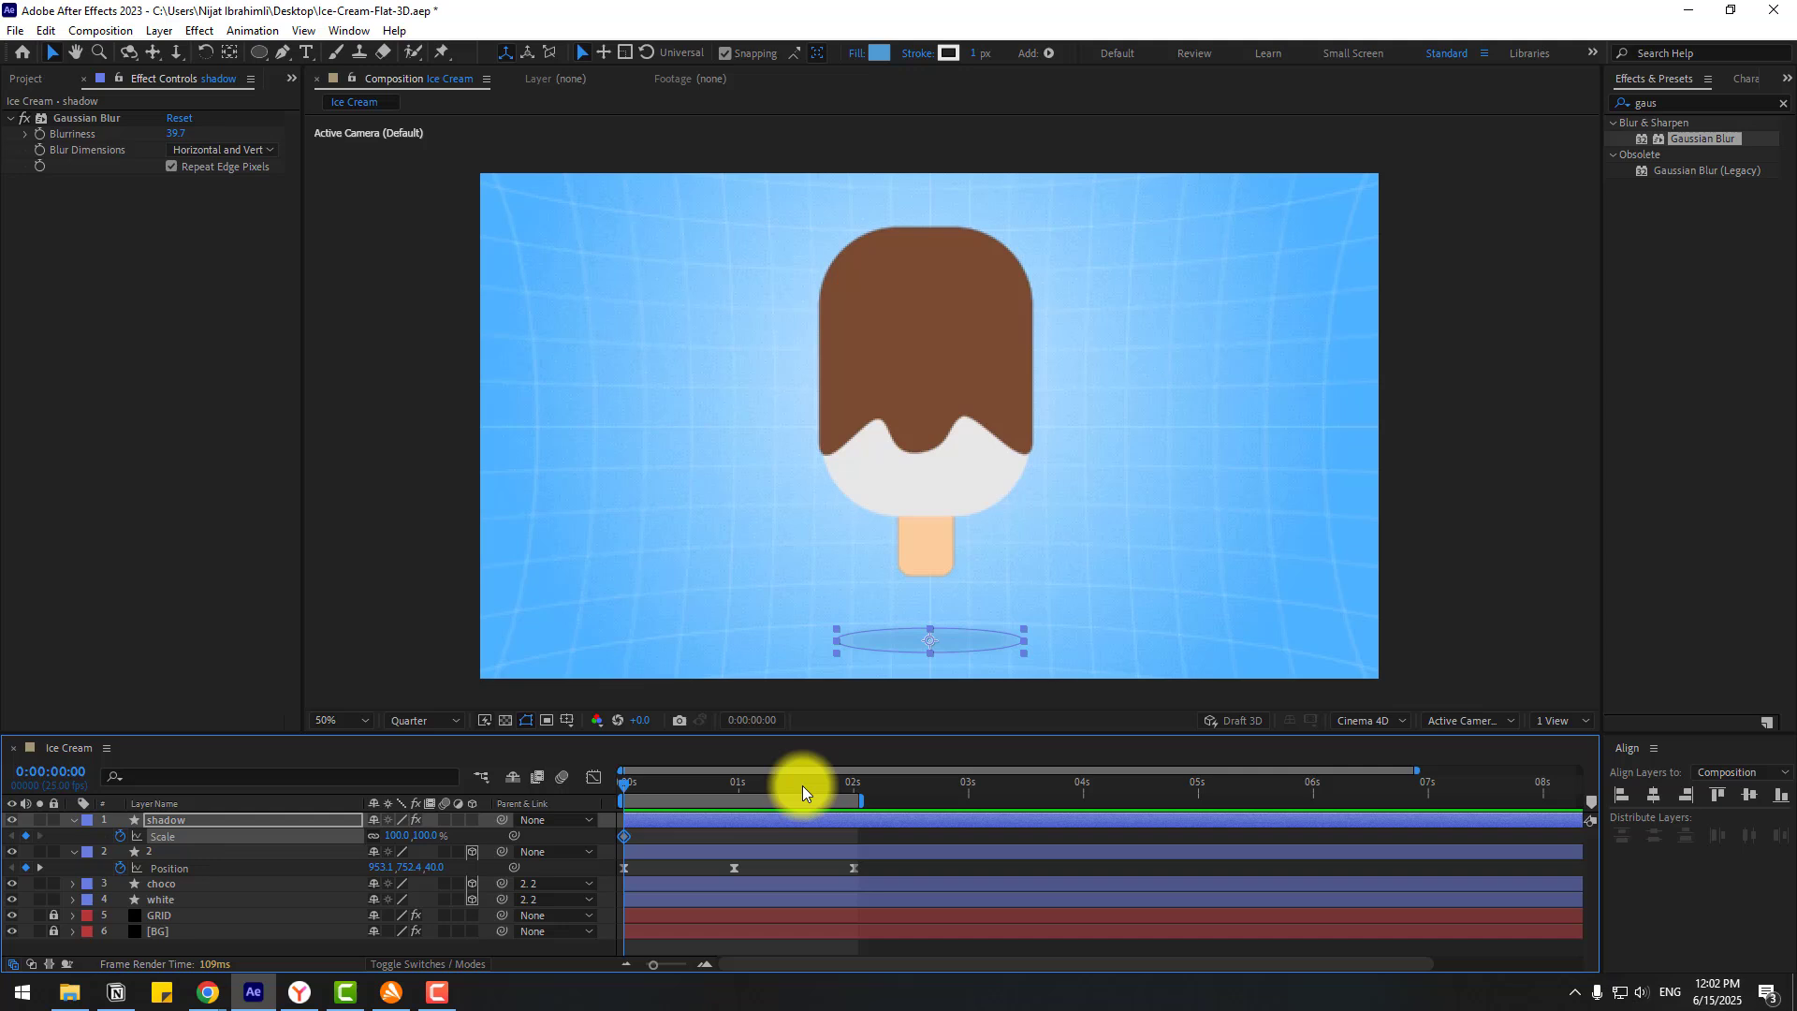
pyautogui.click(733, 785)
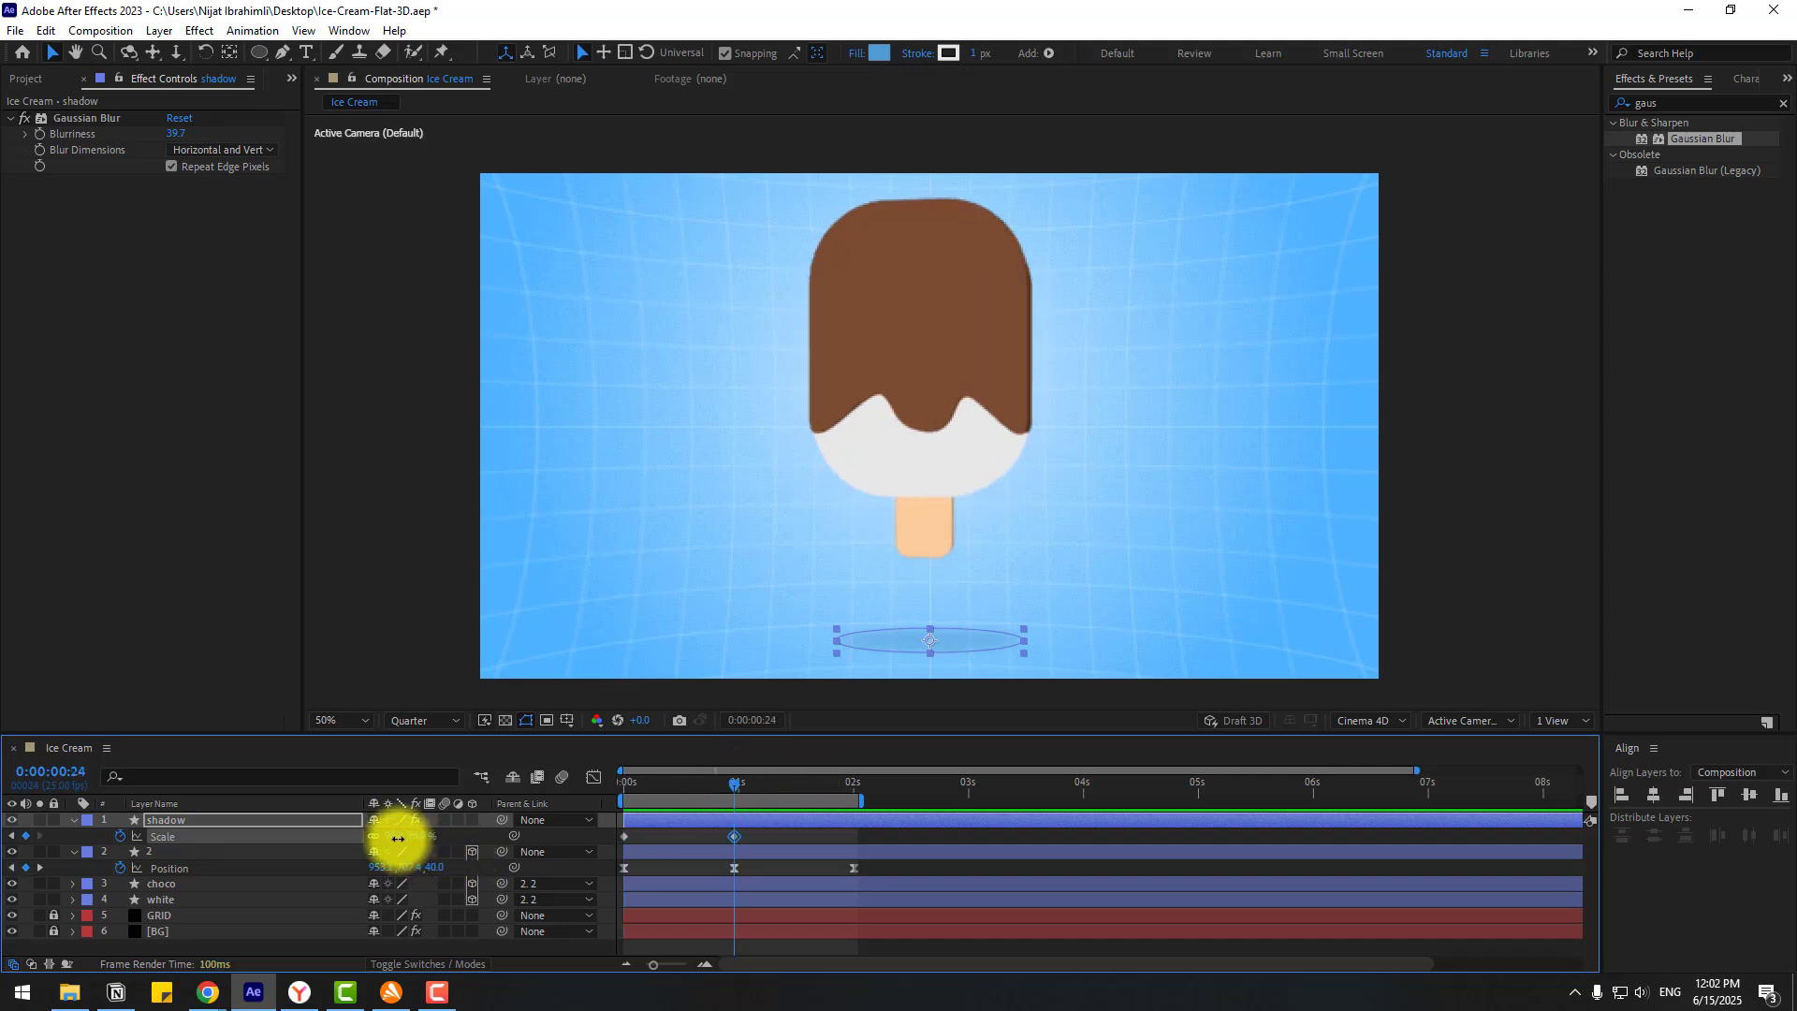
pyautogui.moveTo(398, 839); pyautogui.dragTo(389, 839)
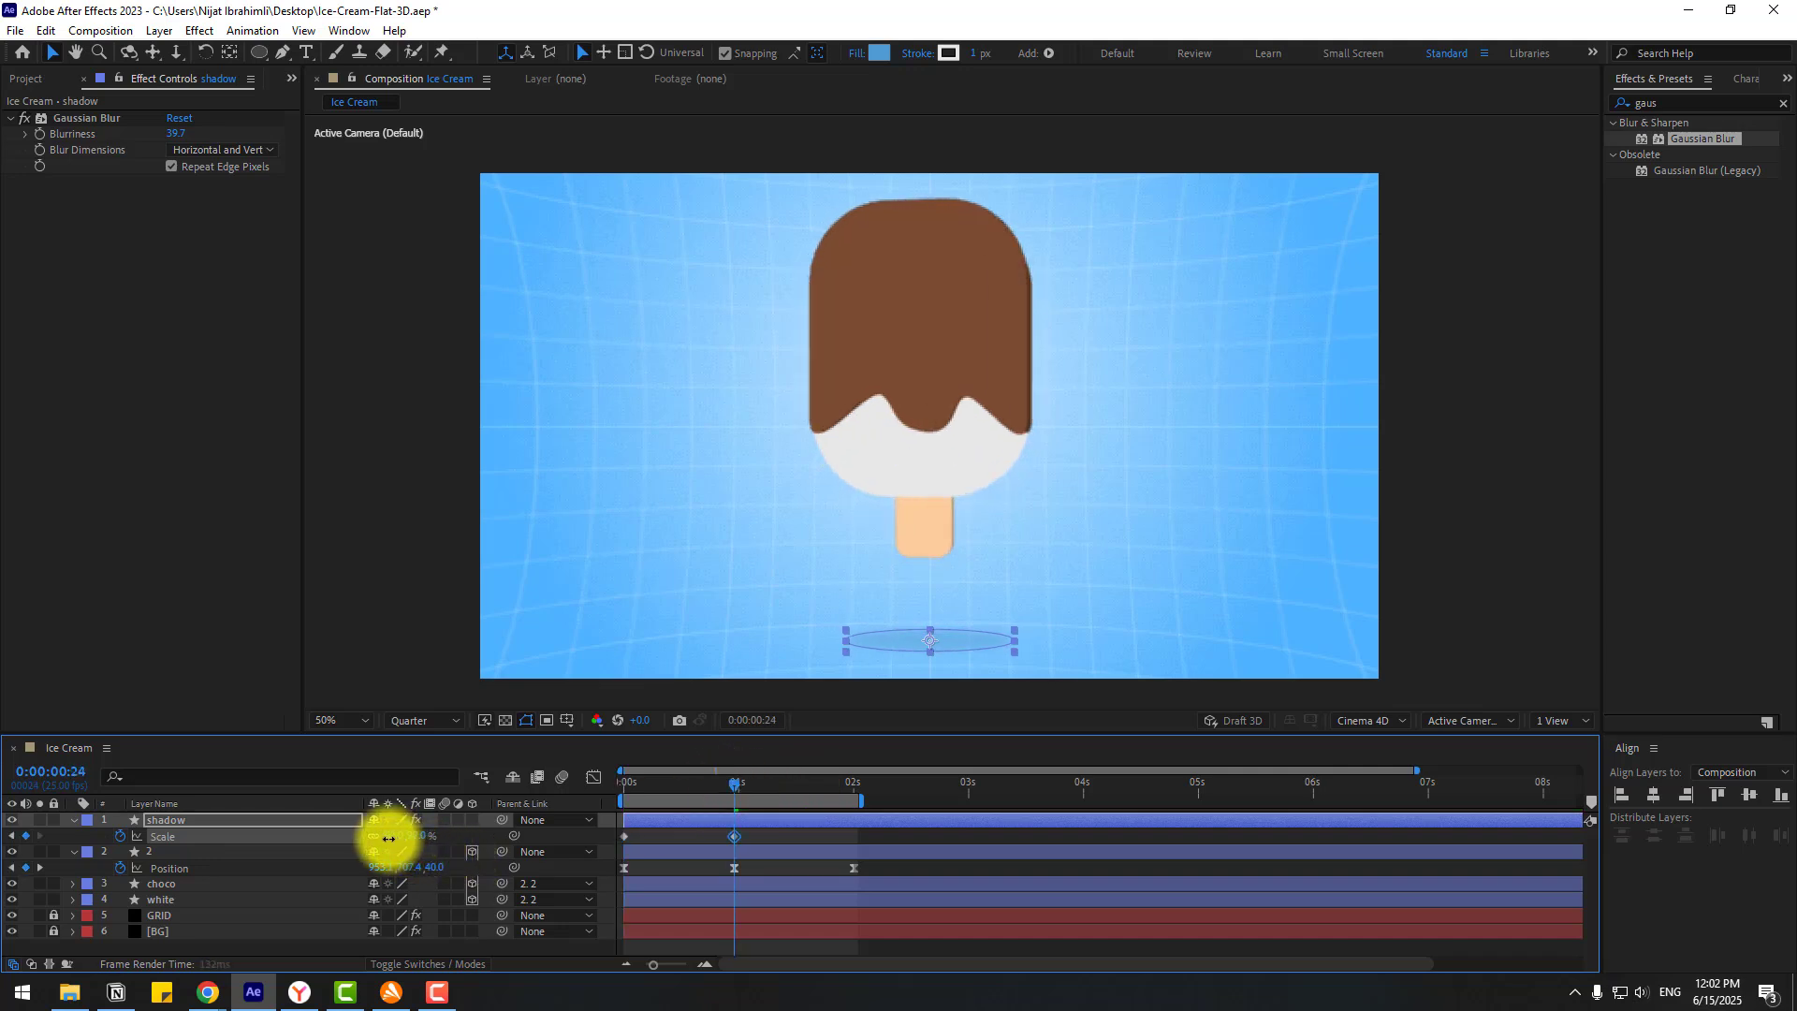
# Step: Copy the 100% Scale keyframe to two seconds so the shadow returns to full size
pyautogui.click(840, 839)
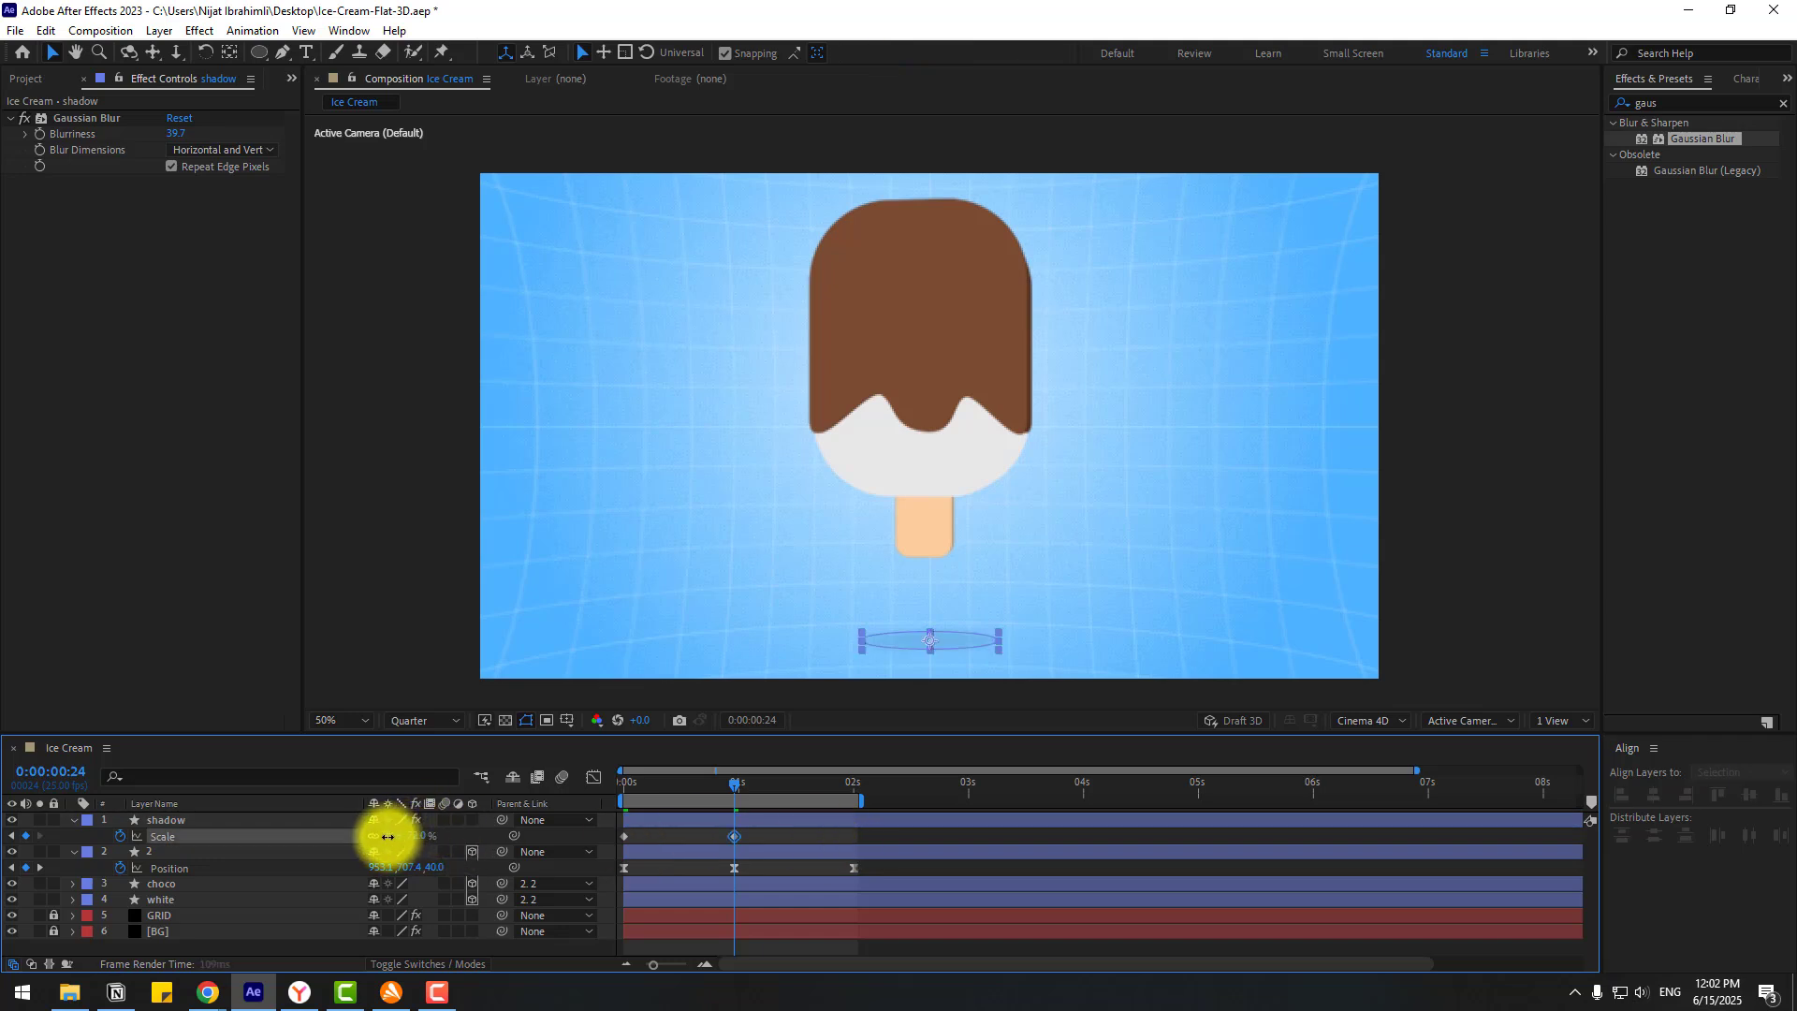
pyautogui.click(775, 831)
pyautogui.moveTo(663, 795); pyautogui.dragTo(857, 786)
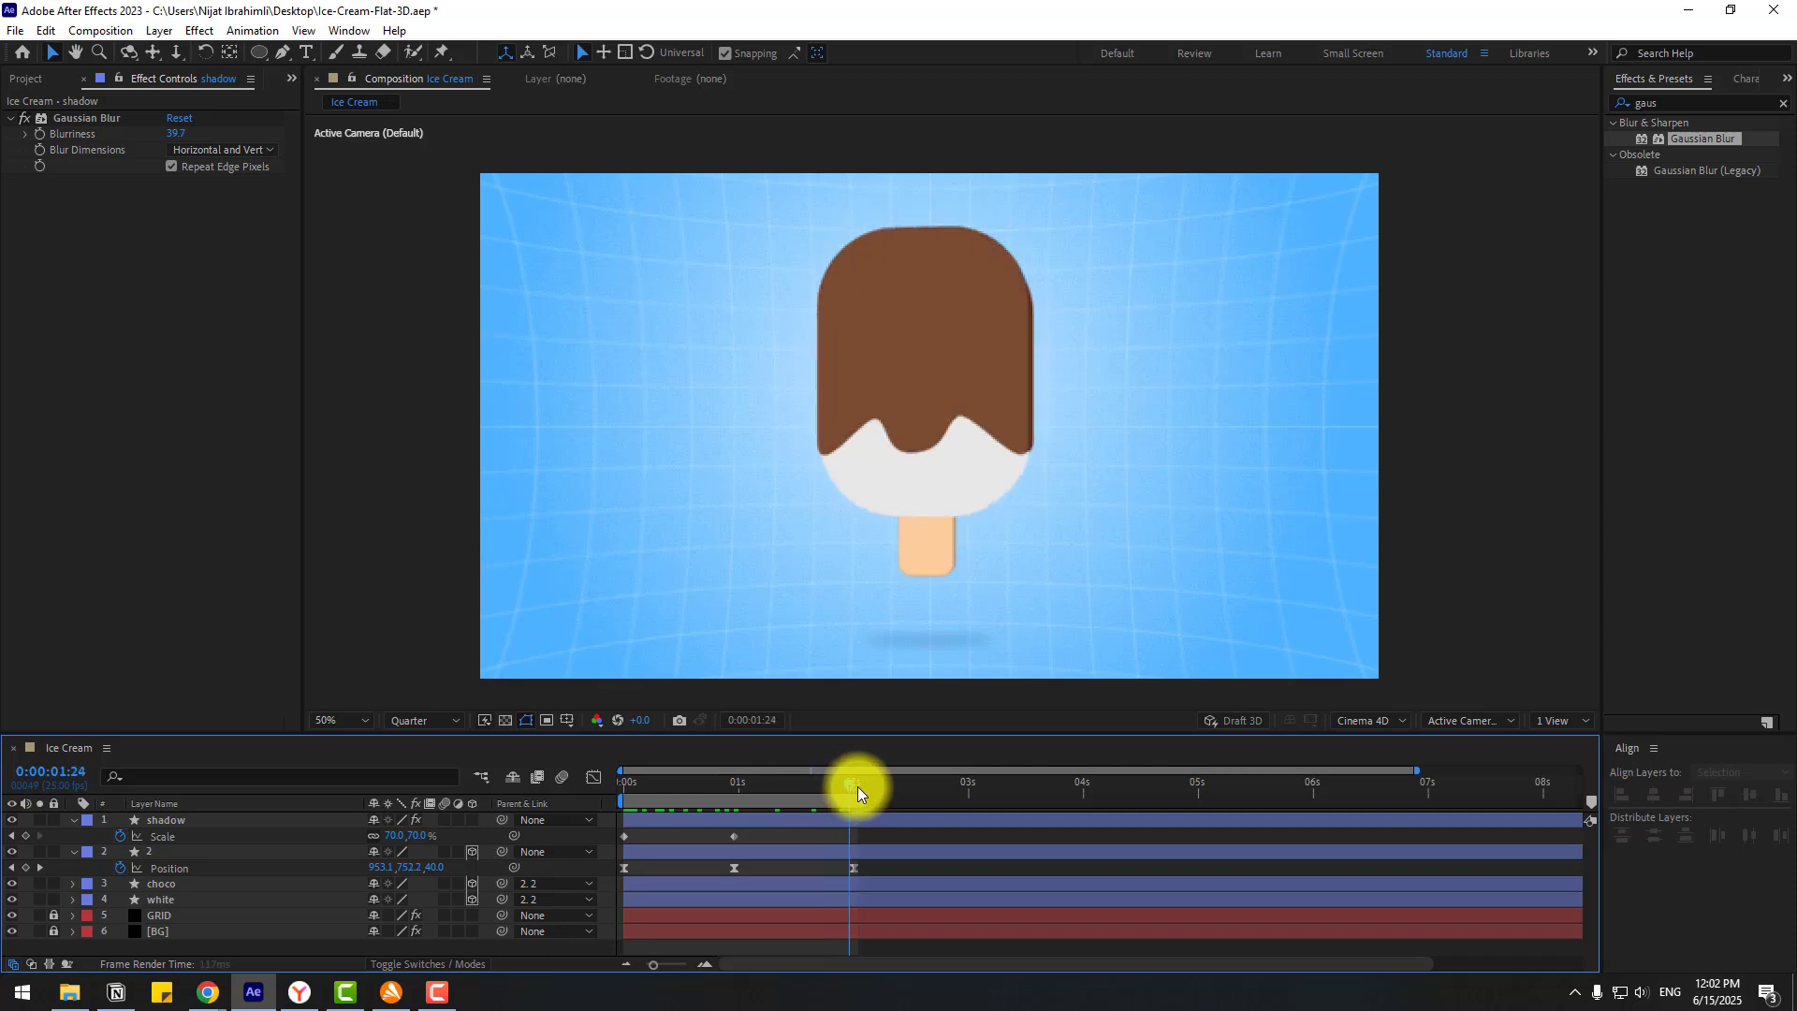
pyautogui.click(624, 836)
pyautogui.hotkey('ctrl', 'c')
pyautogui.hotkey('ctrl', 'v')
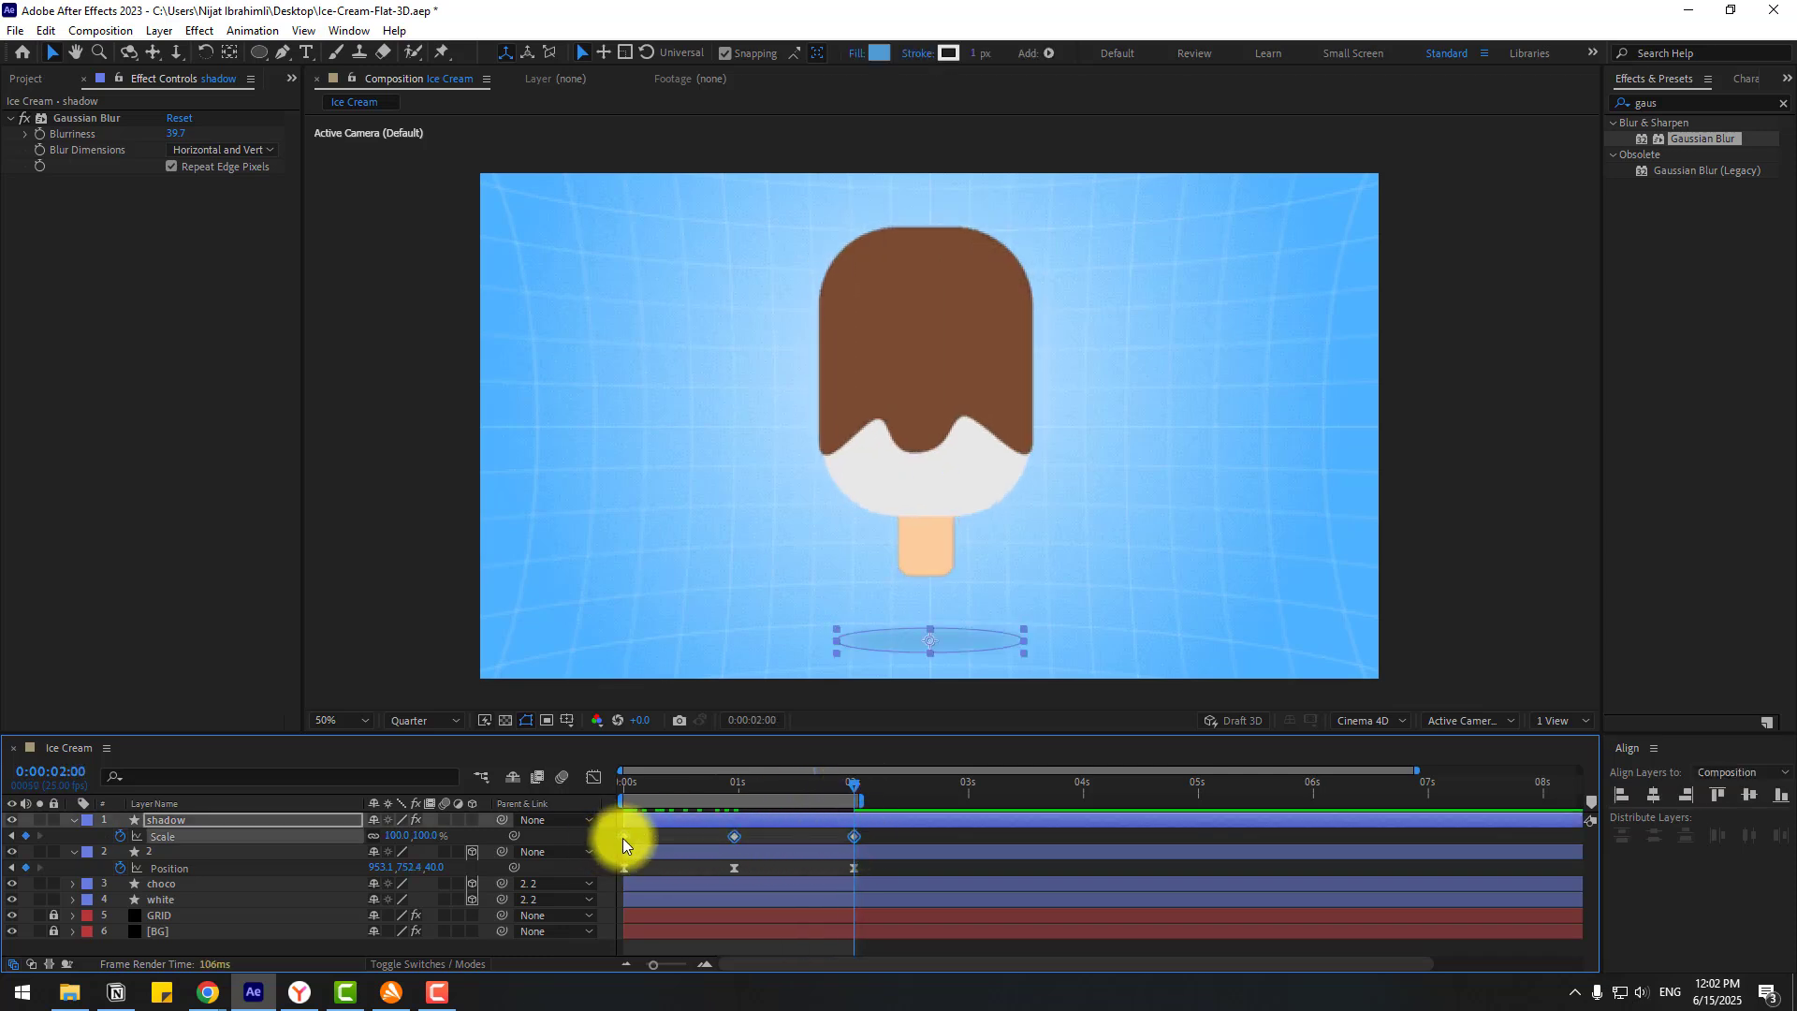